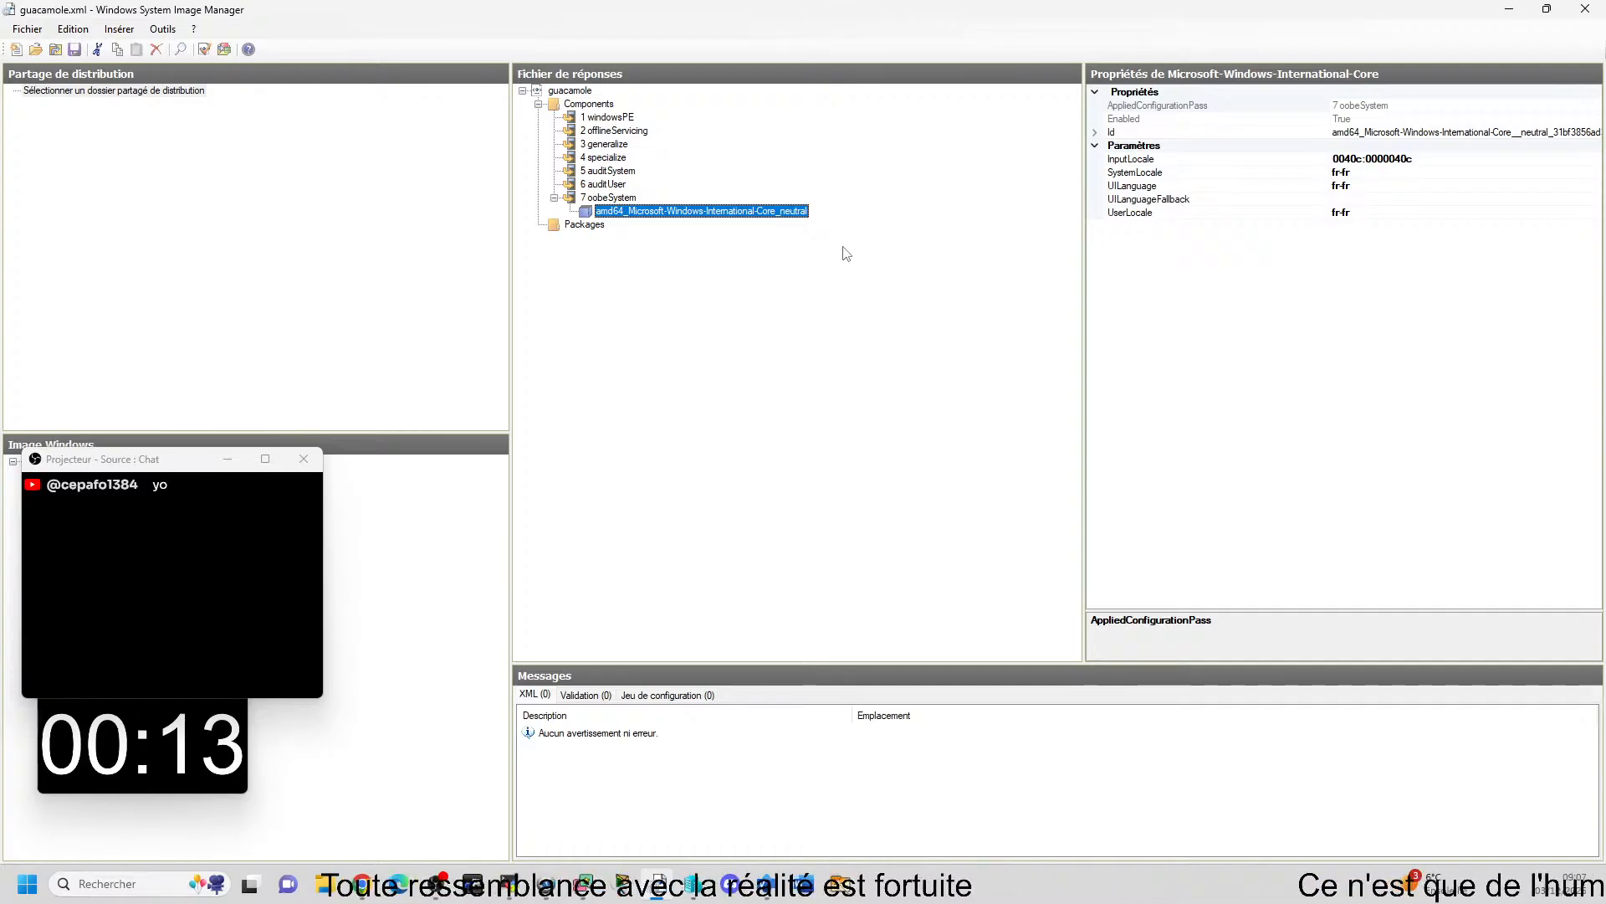
Review the locale settings of the International-Core component in the oobeSystem pass of the guacamole answer file.
{"action": "left_click", "coordinate": [1464, 172]}
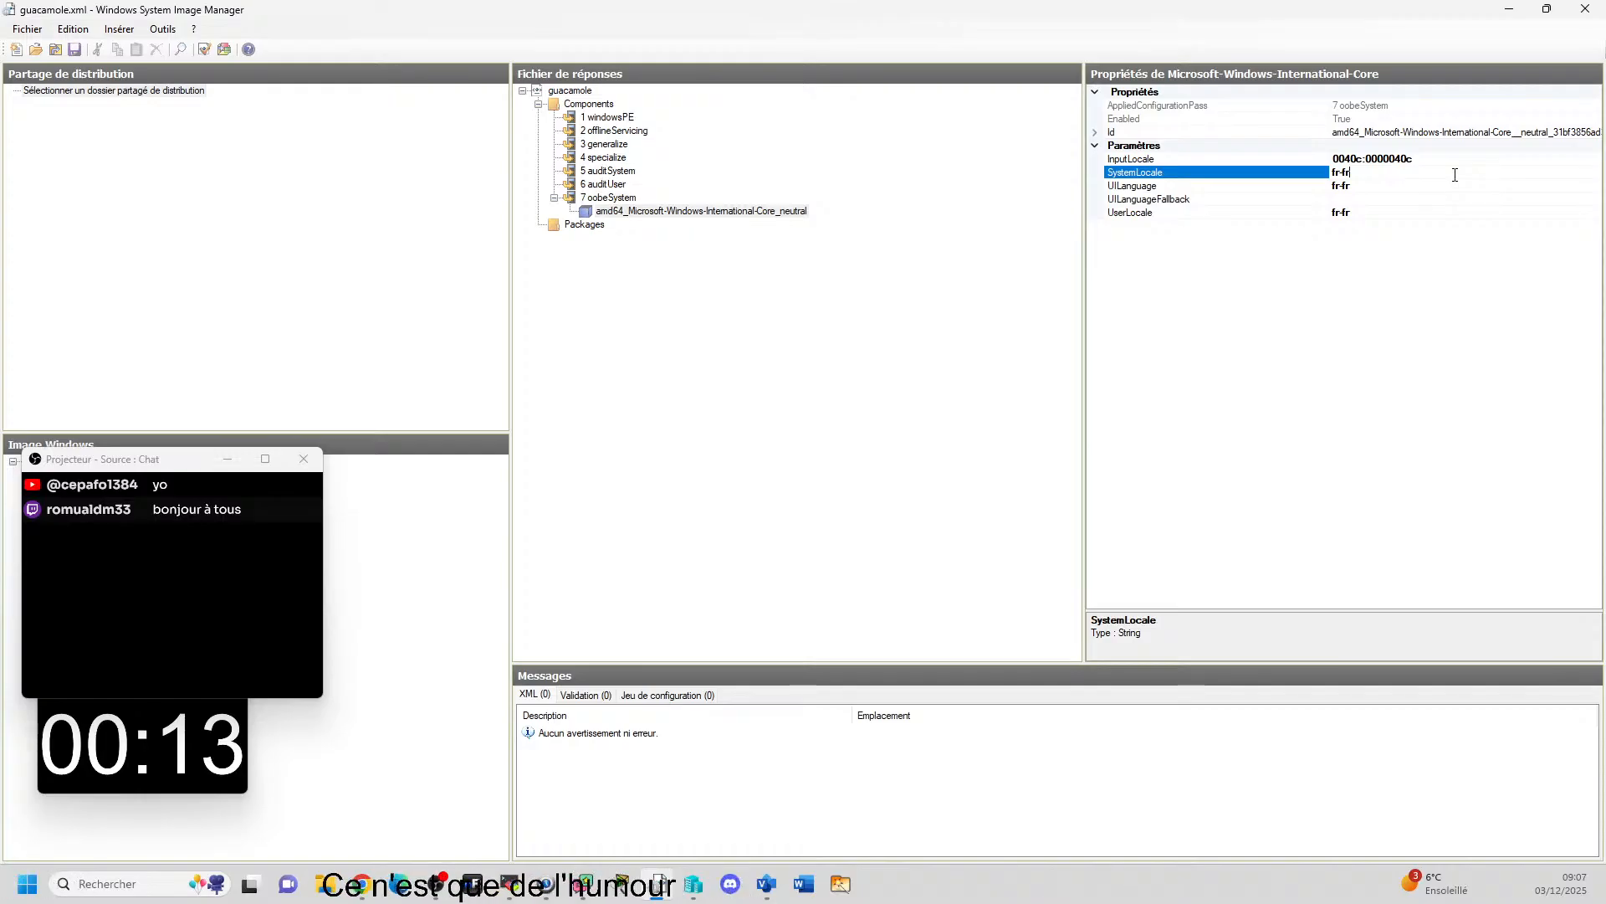
{"action": "left_click", "coordinate": [1371, 202]}
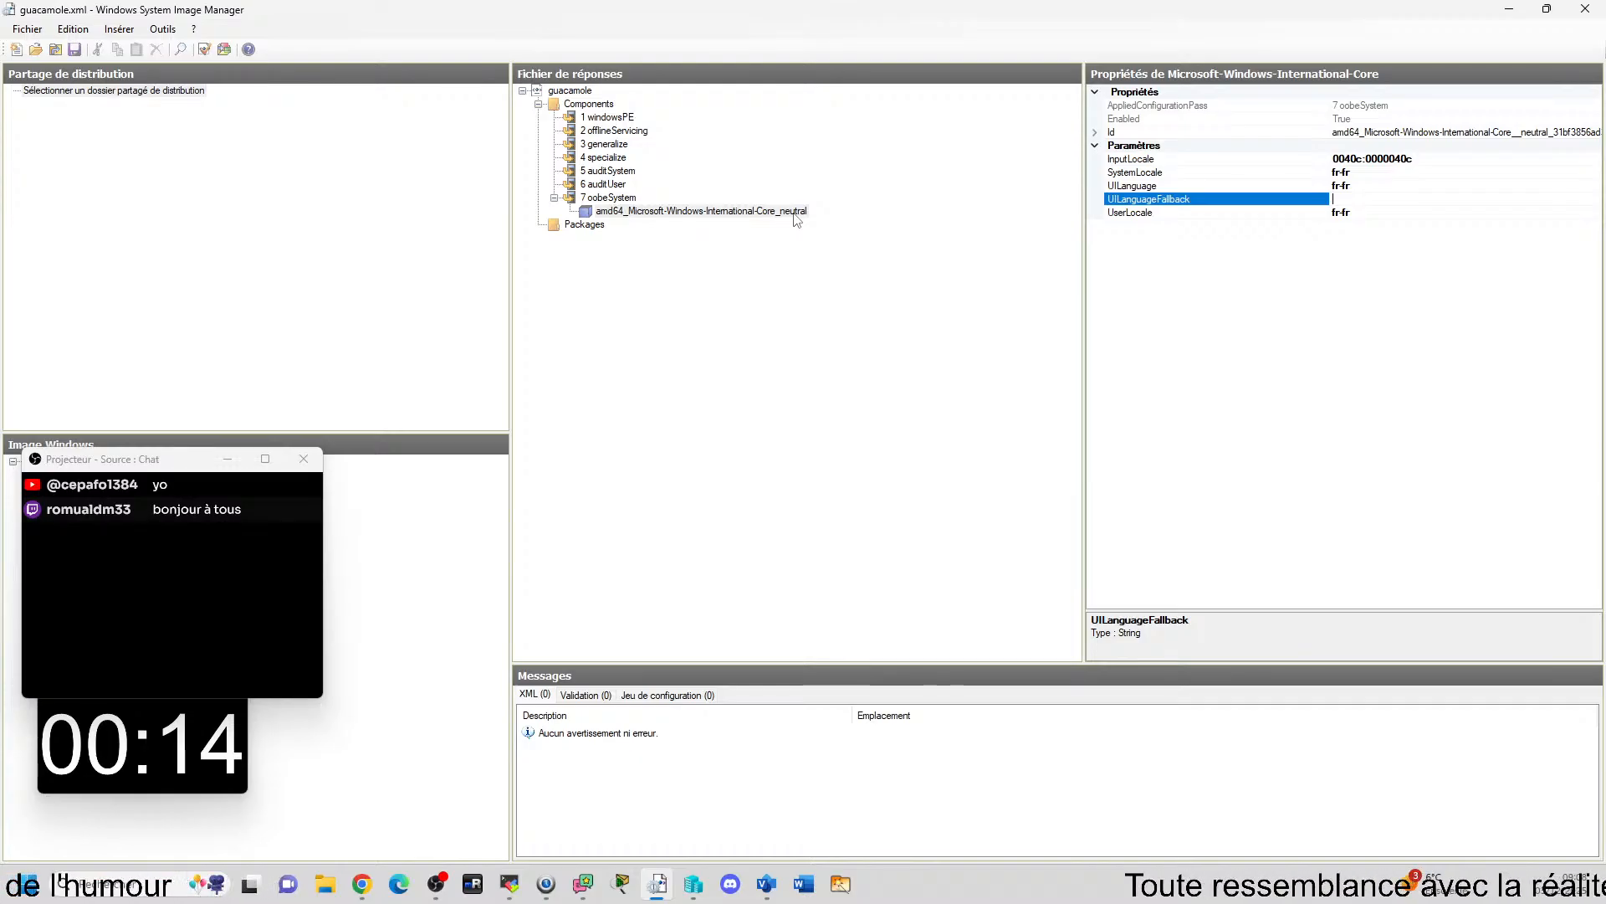
{"action": "left_click", "coordinate": [799, 377]}
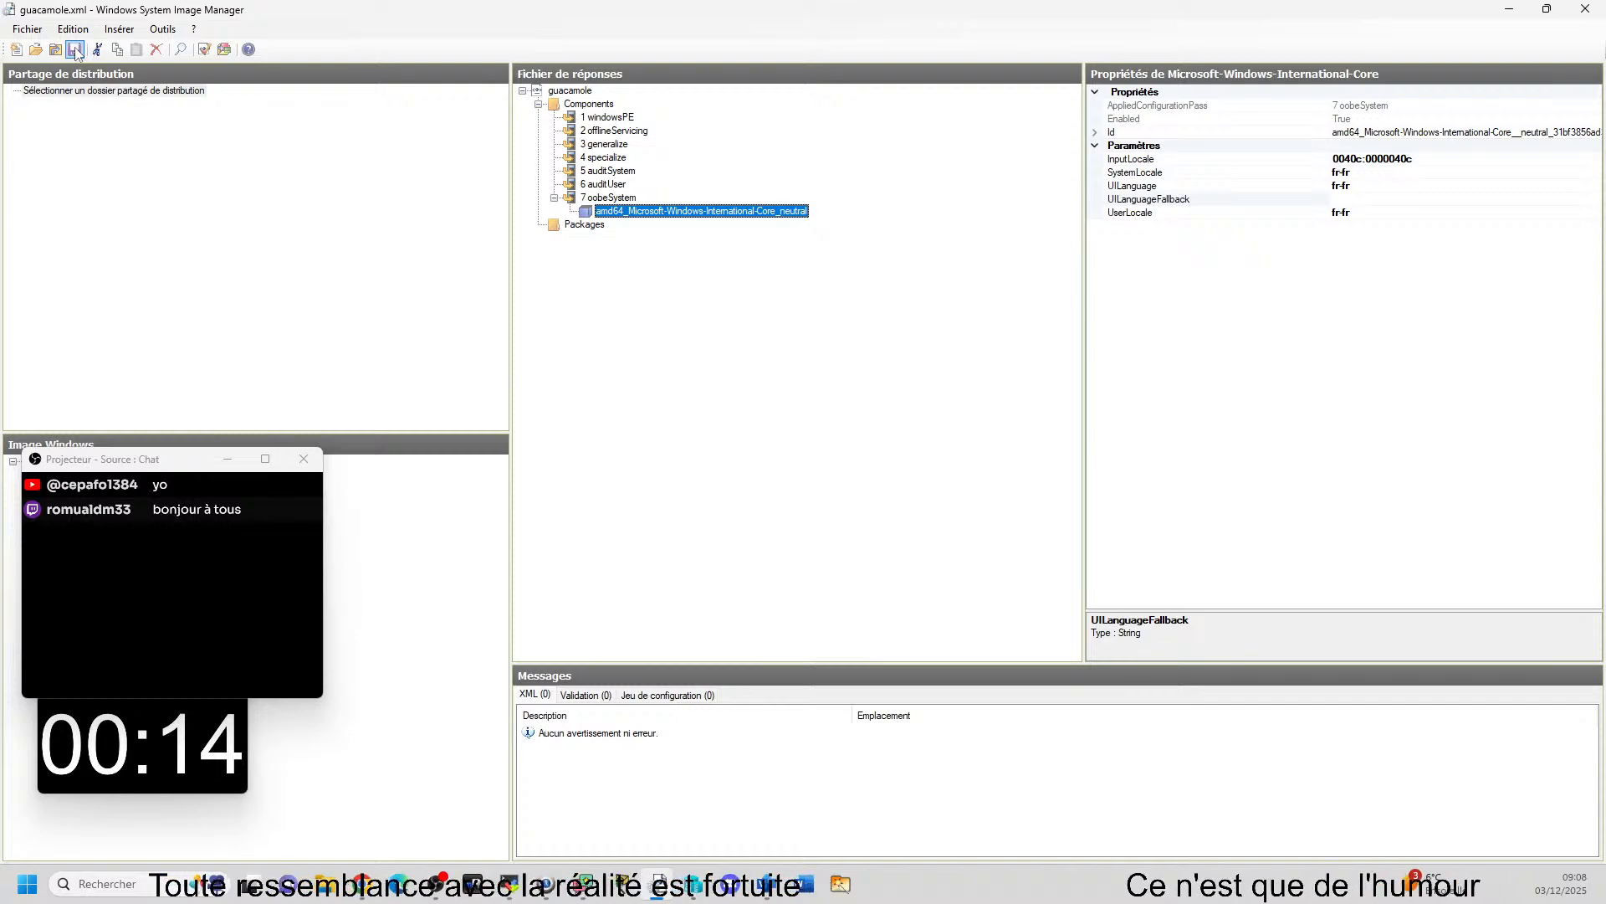
{"action": "left_click", "coordinate": [33, 30]}
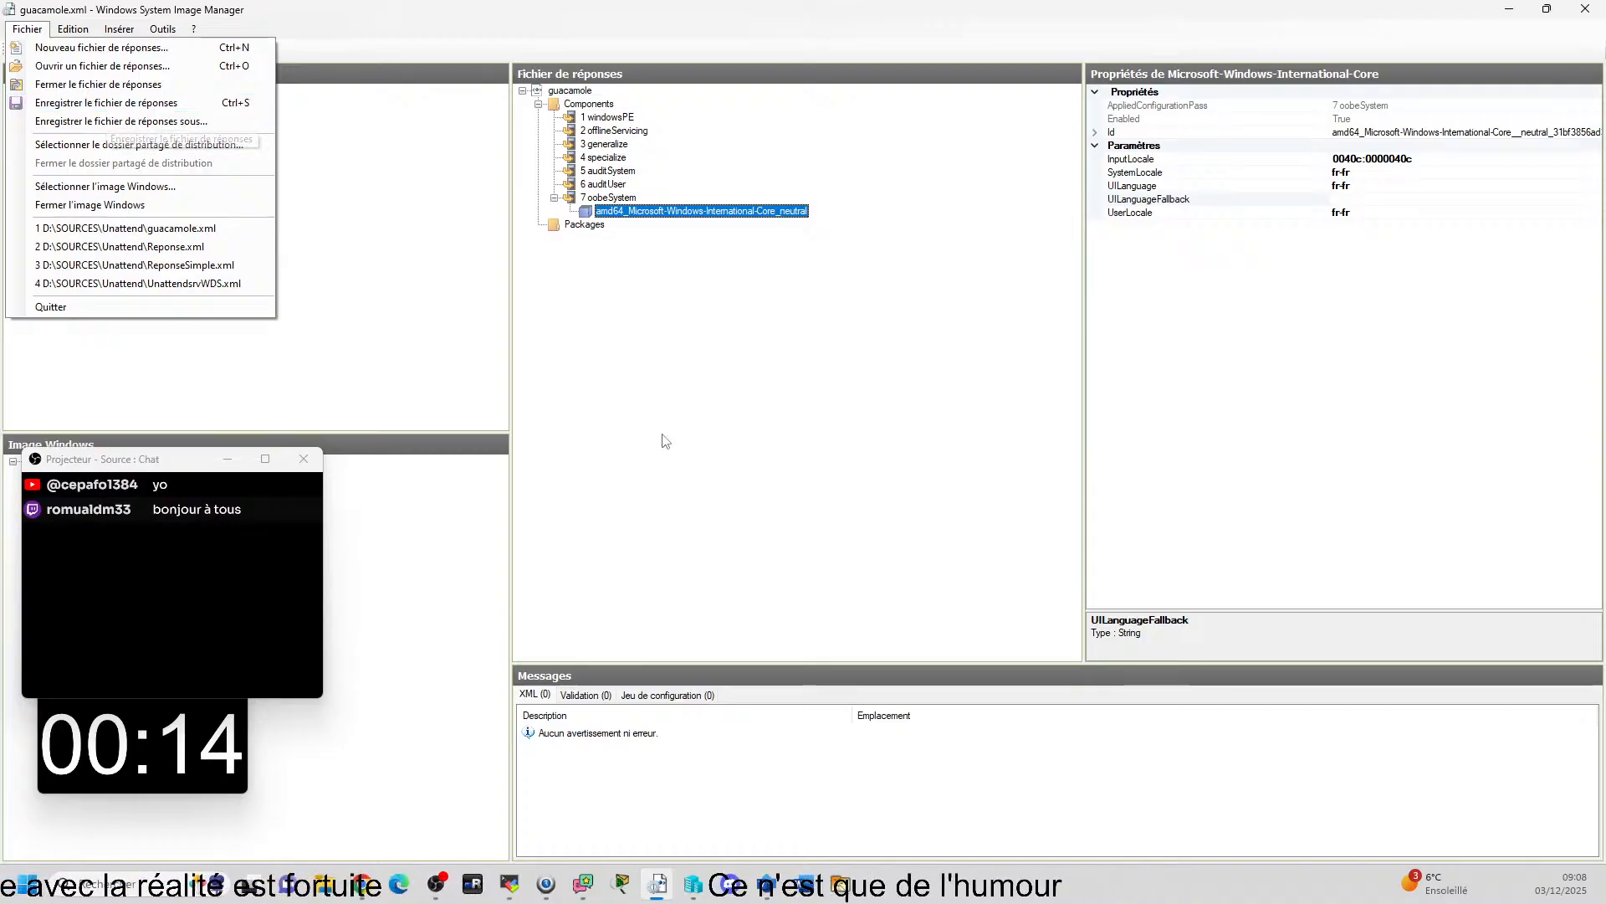
{"action": "left_click", "coordinate": [694, 448]}
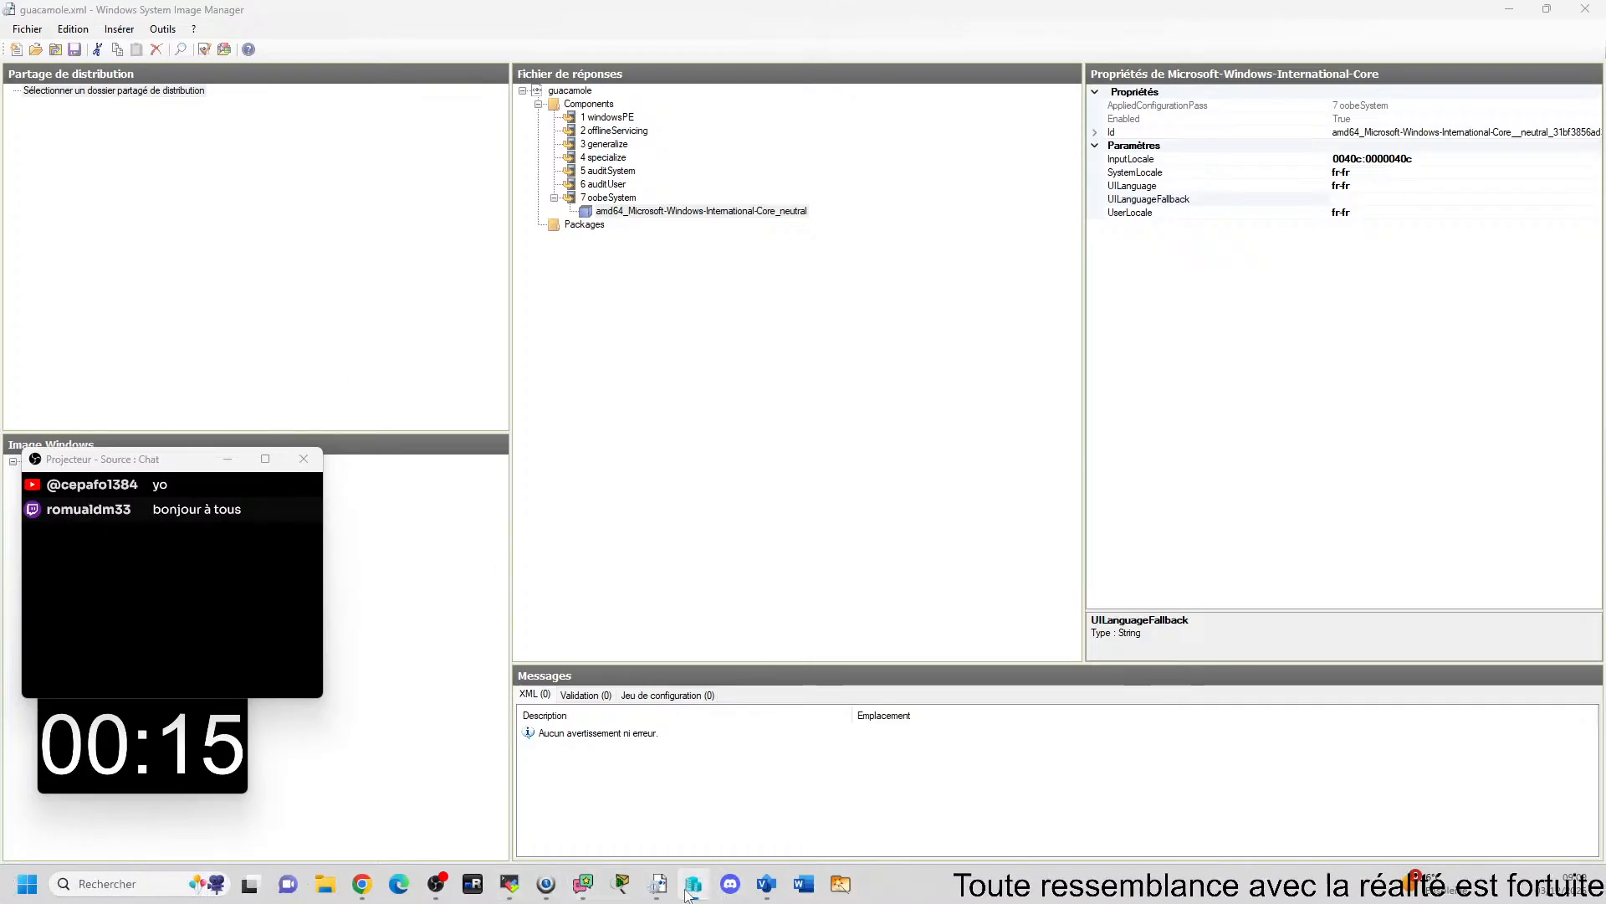
Switch to Hyper-V Manager, expand the checkpoints list and create a checkpoint of the CLIXY01 virtual machine.
{"action": "left_click_drag", "start_coordinate": [1605, 262], "coordinate": [552, 2]}
{"action": "left_click", "coordinate": [220, 122]}
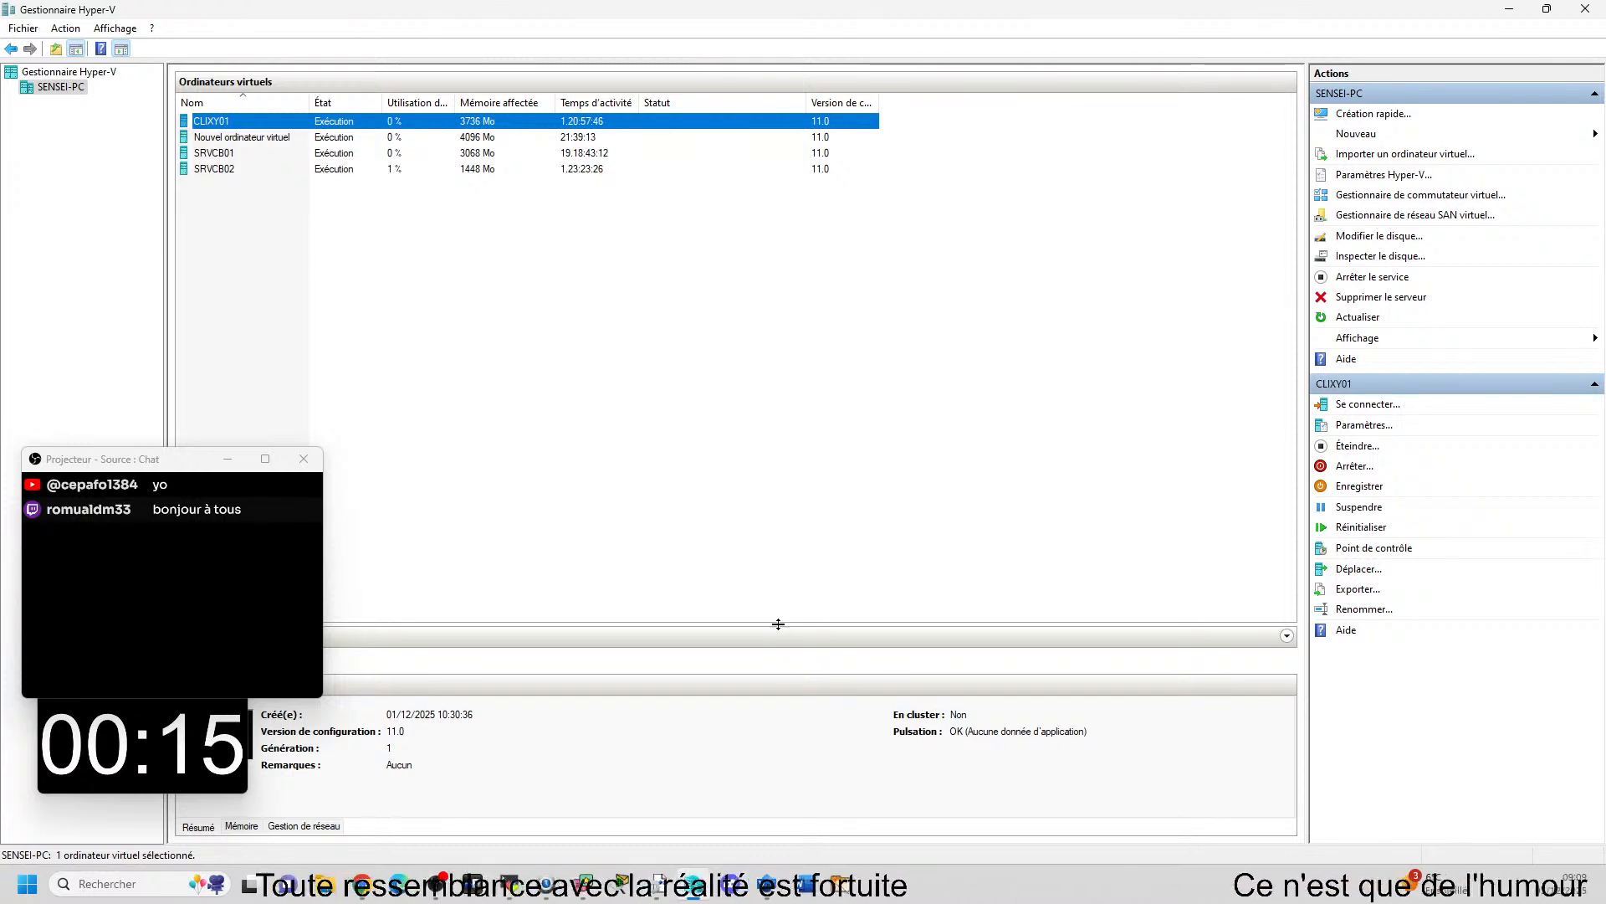
{"action": "mouse_move", "coordinate": [778, 624]}
{"action": "left_mouse_down"}
{"action": "mouse_move", "coordinate": [764, 405]}
{"action": "mouse_move", "coordinate": [764, 640]}
{"action": "left_mouse_up"}
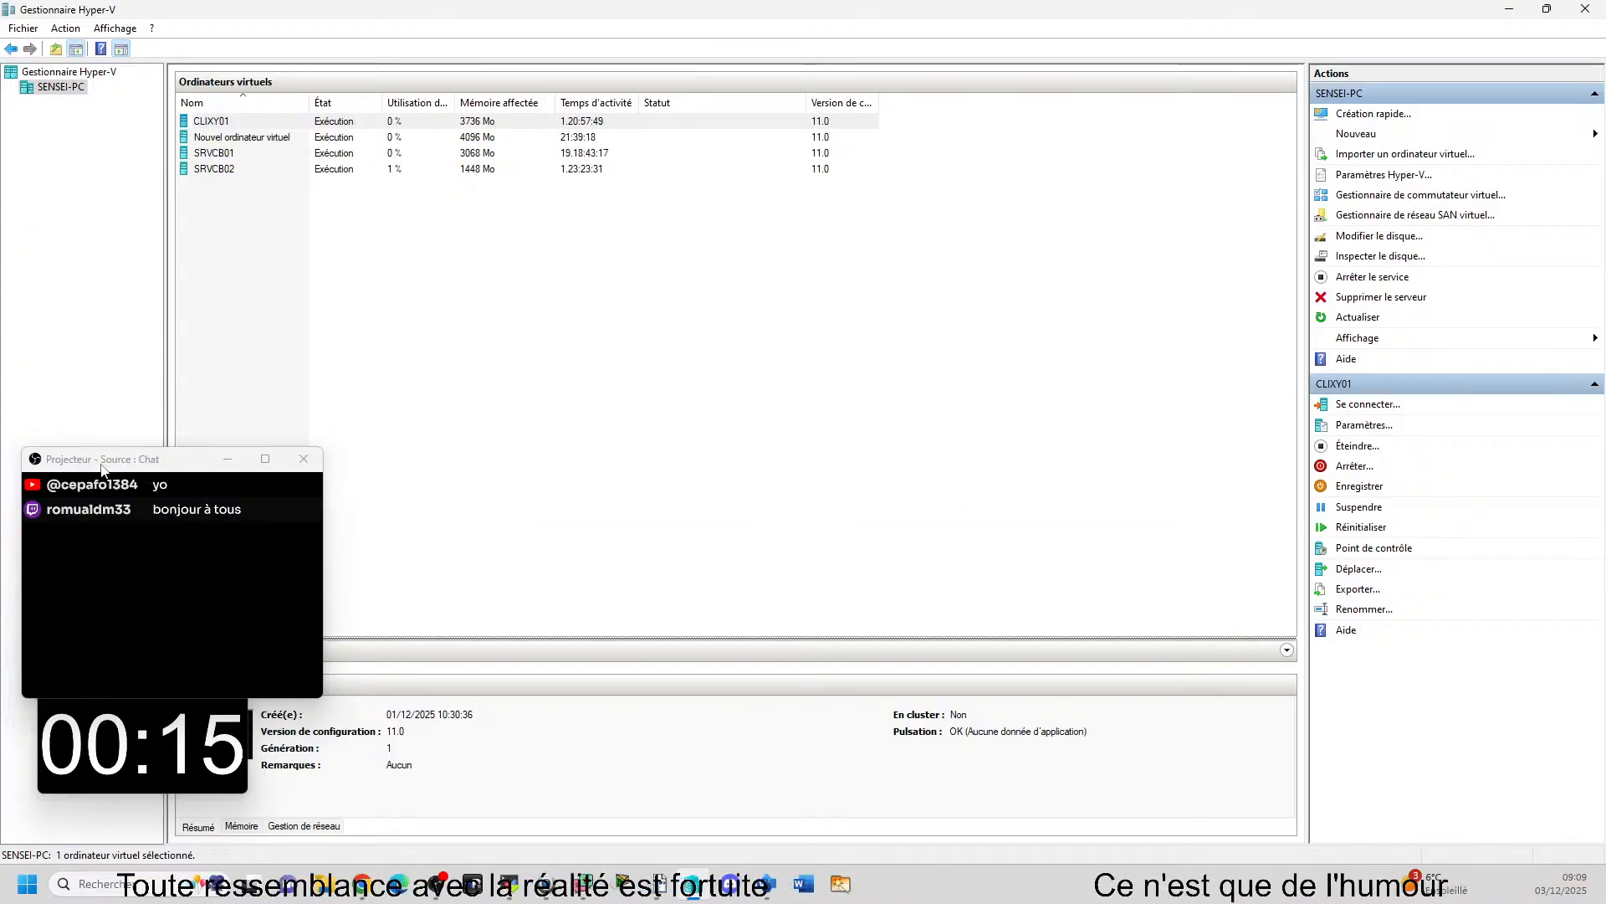
{"action": "left_click_drag", "start_coordinate": [102, 468], "coordinate": [907, 330]}
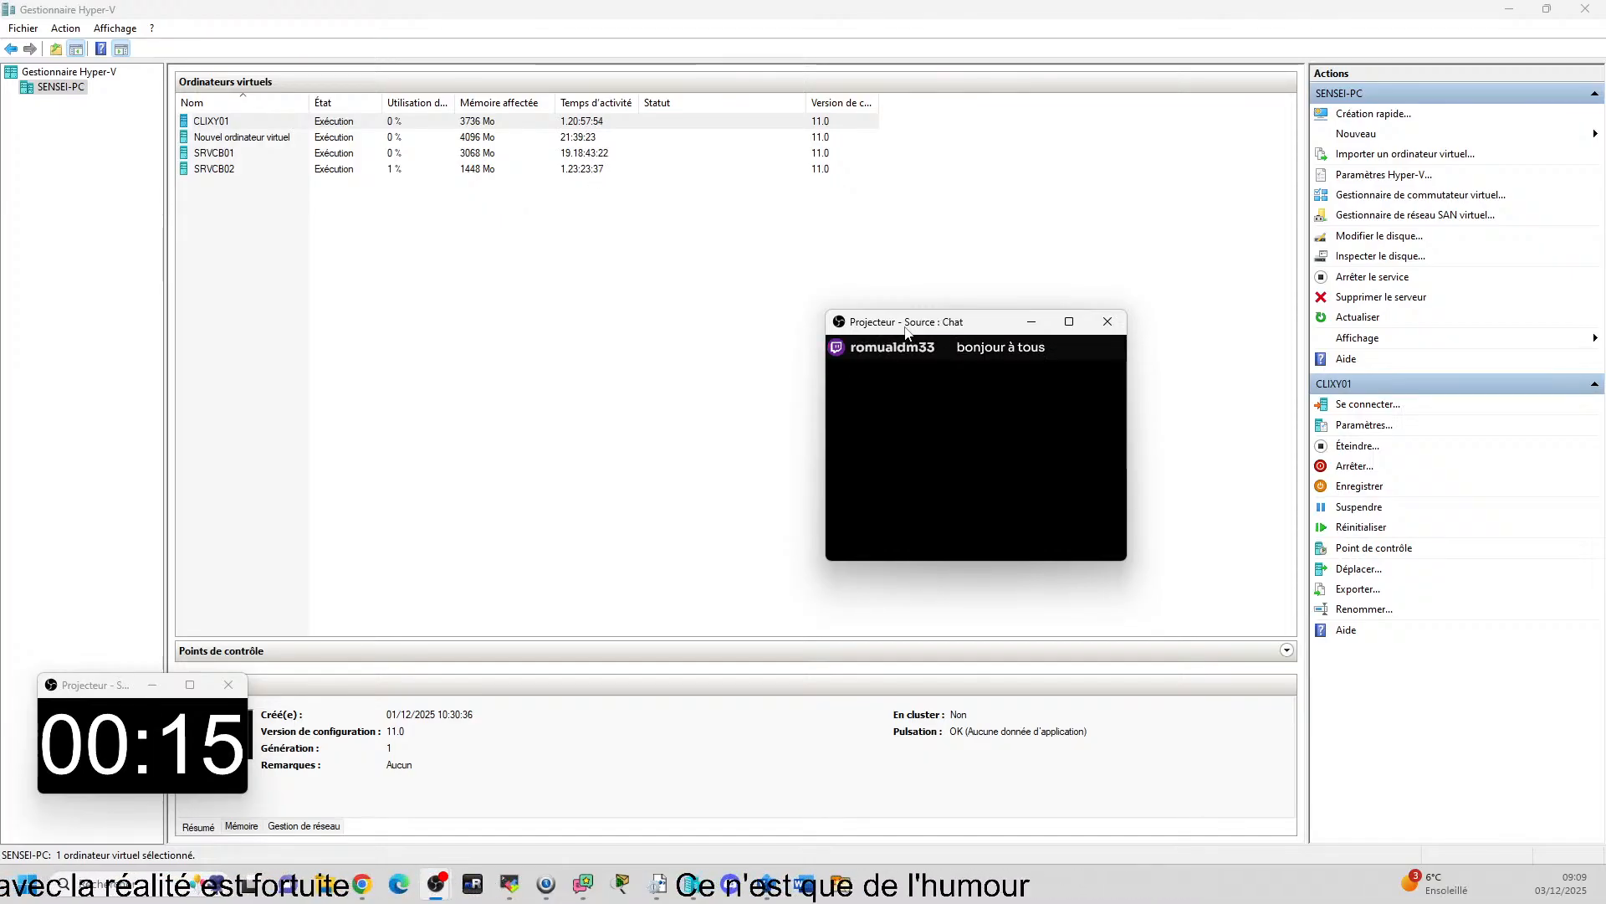
{"action": "left_click", "coordinate": [1288, 651]}
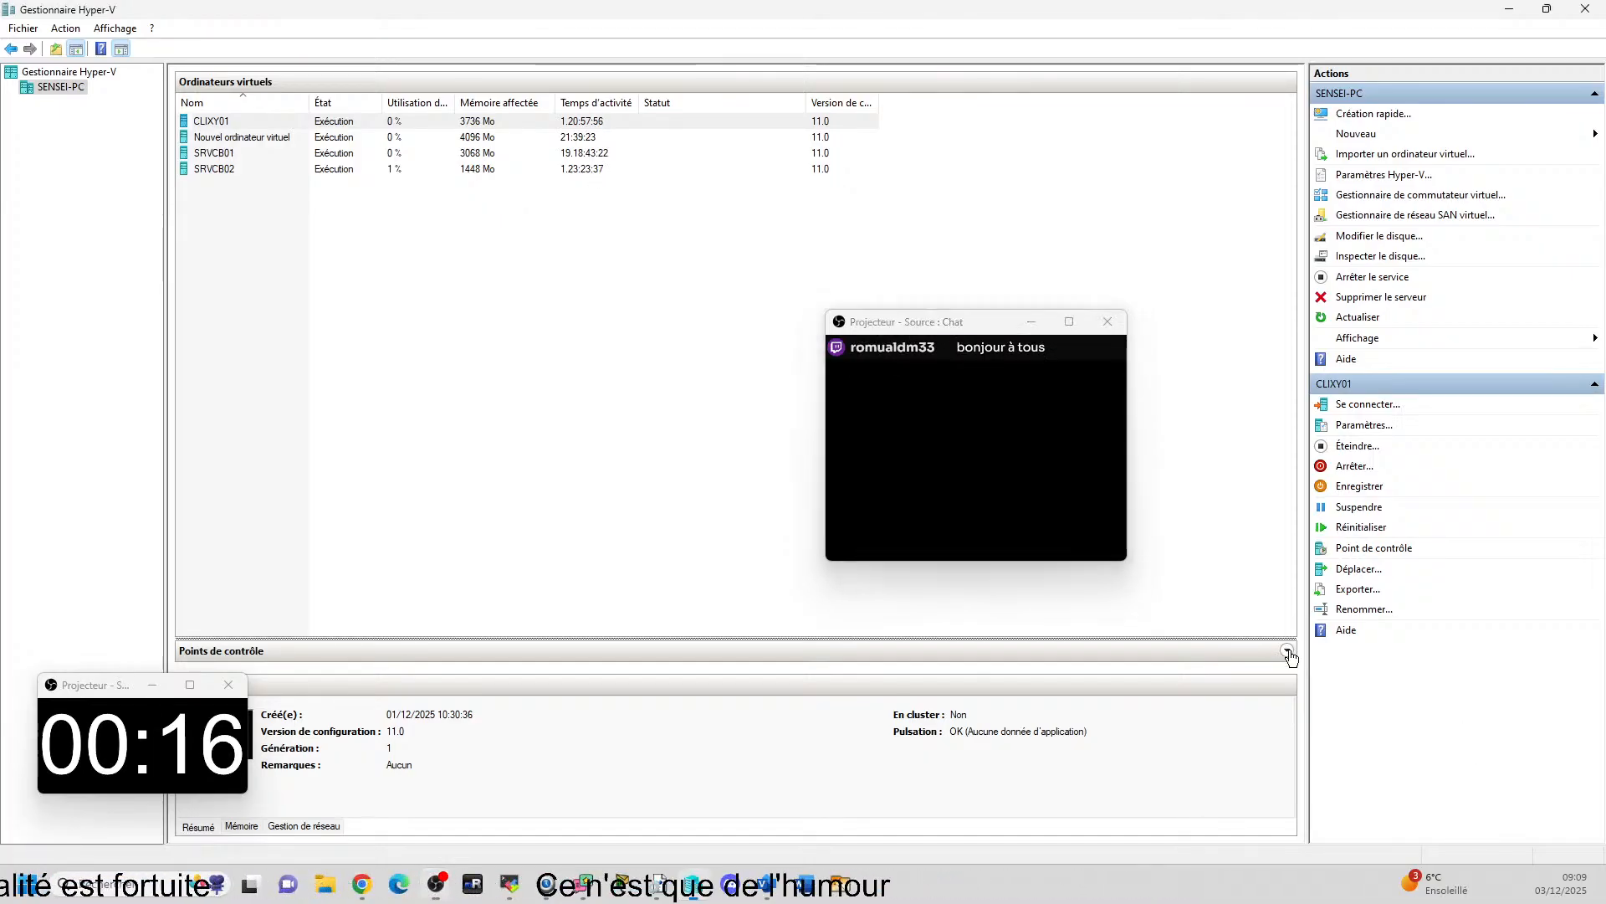
{"action": "left_click", "coordinate": [1289, 652]}
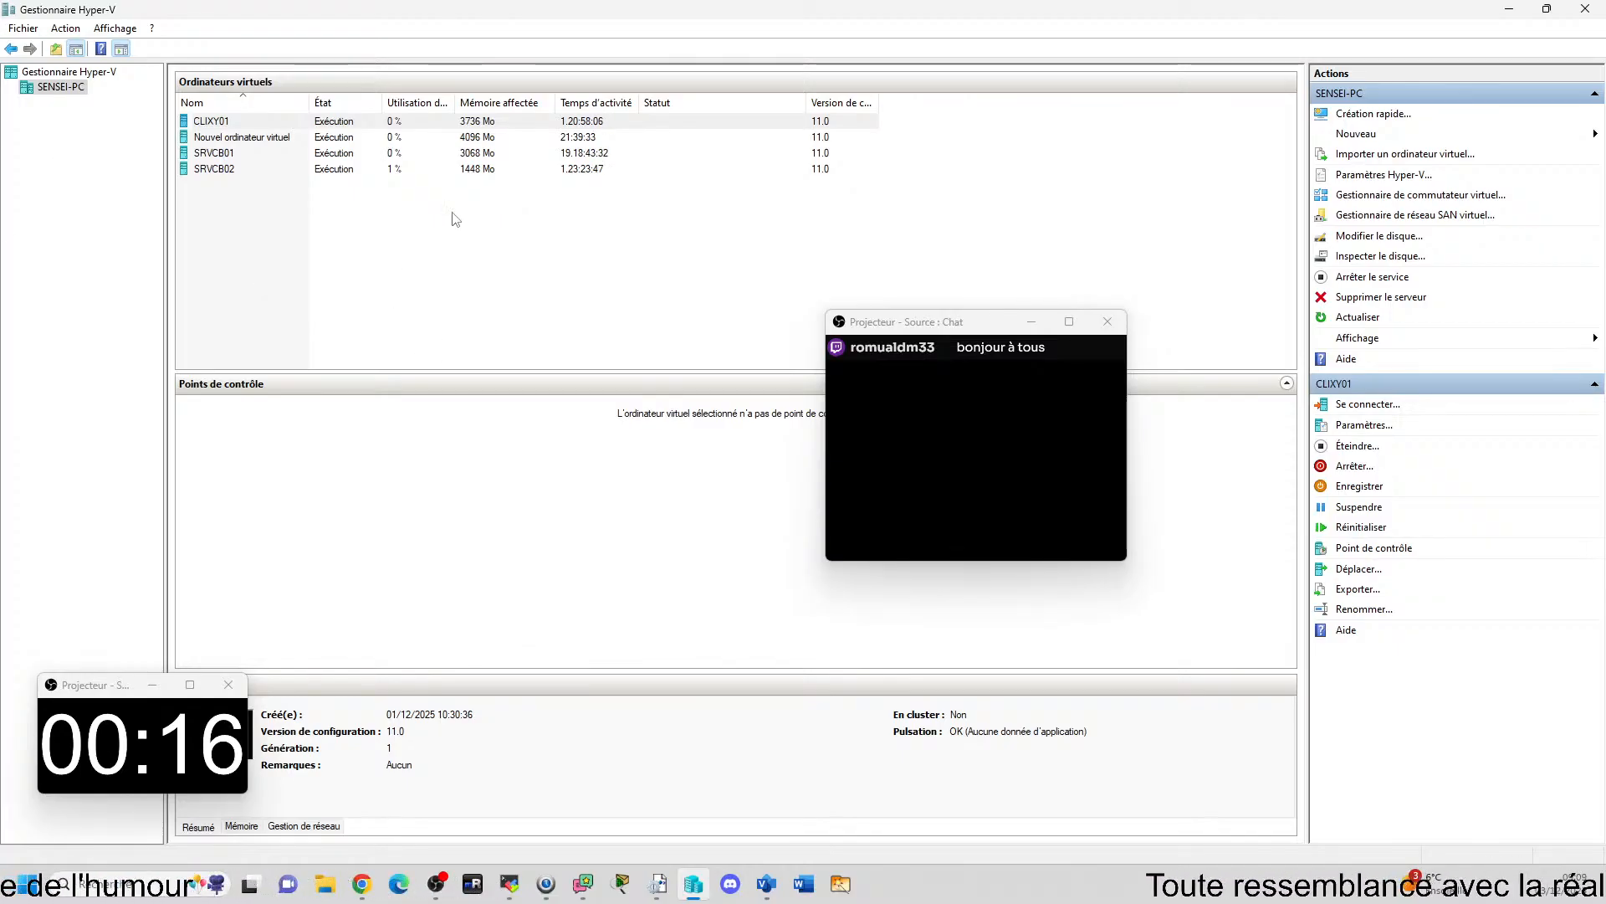
{"action": "right_click", "coordinate": [213, 123]}
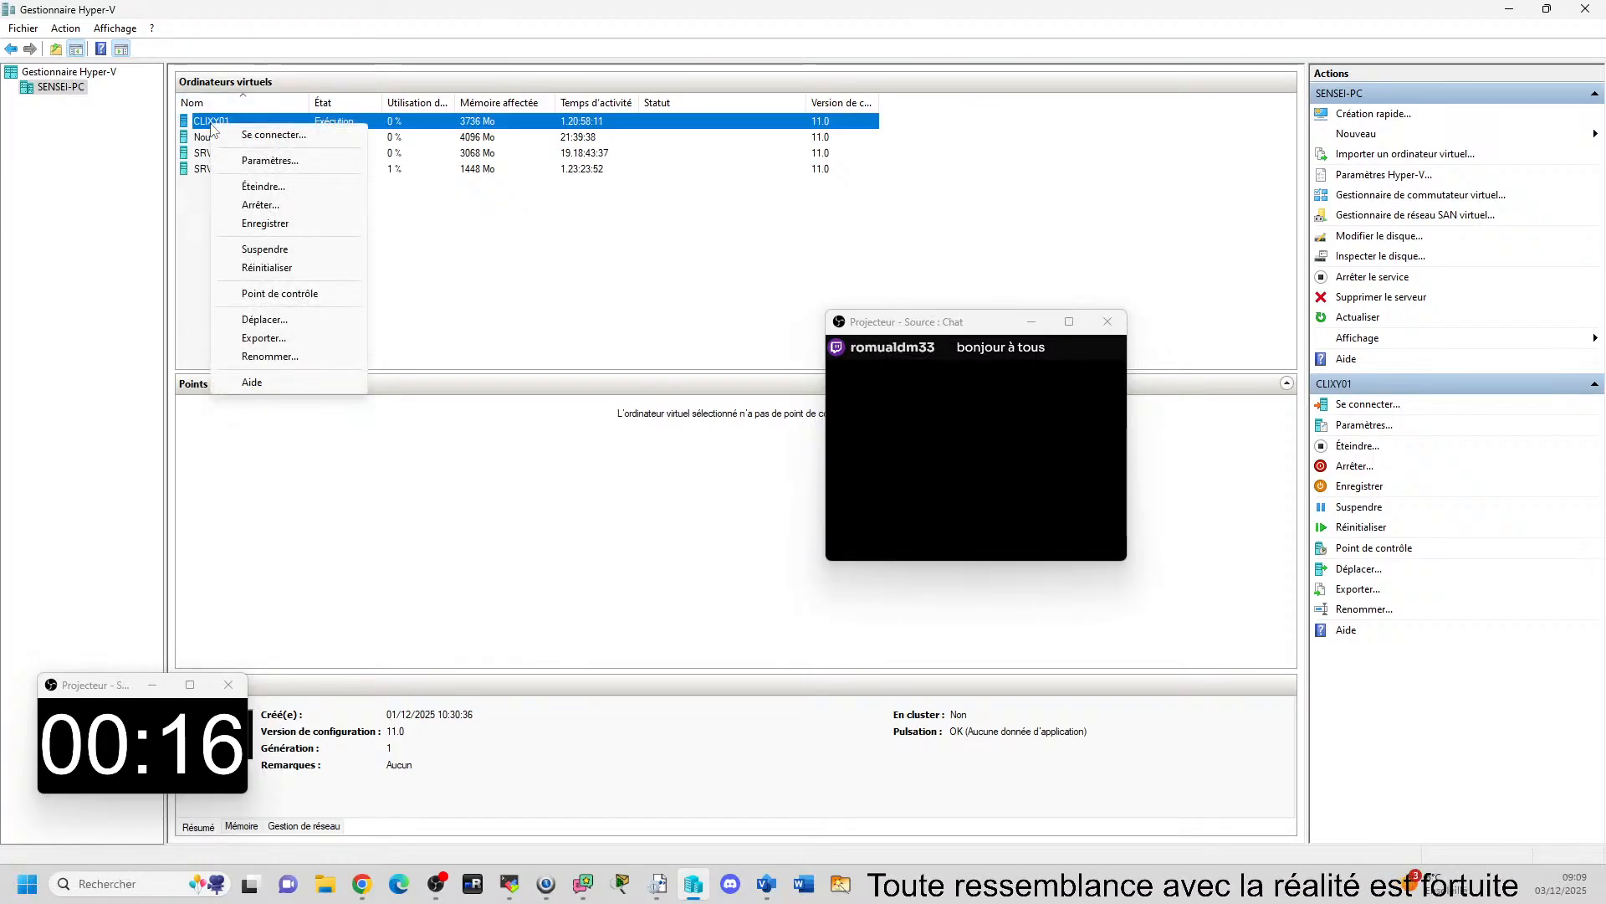
{"action": "left_click", "coordinate": [320, 296]}
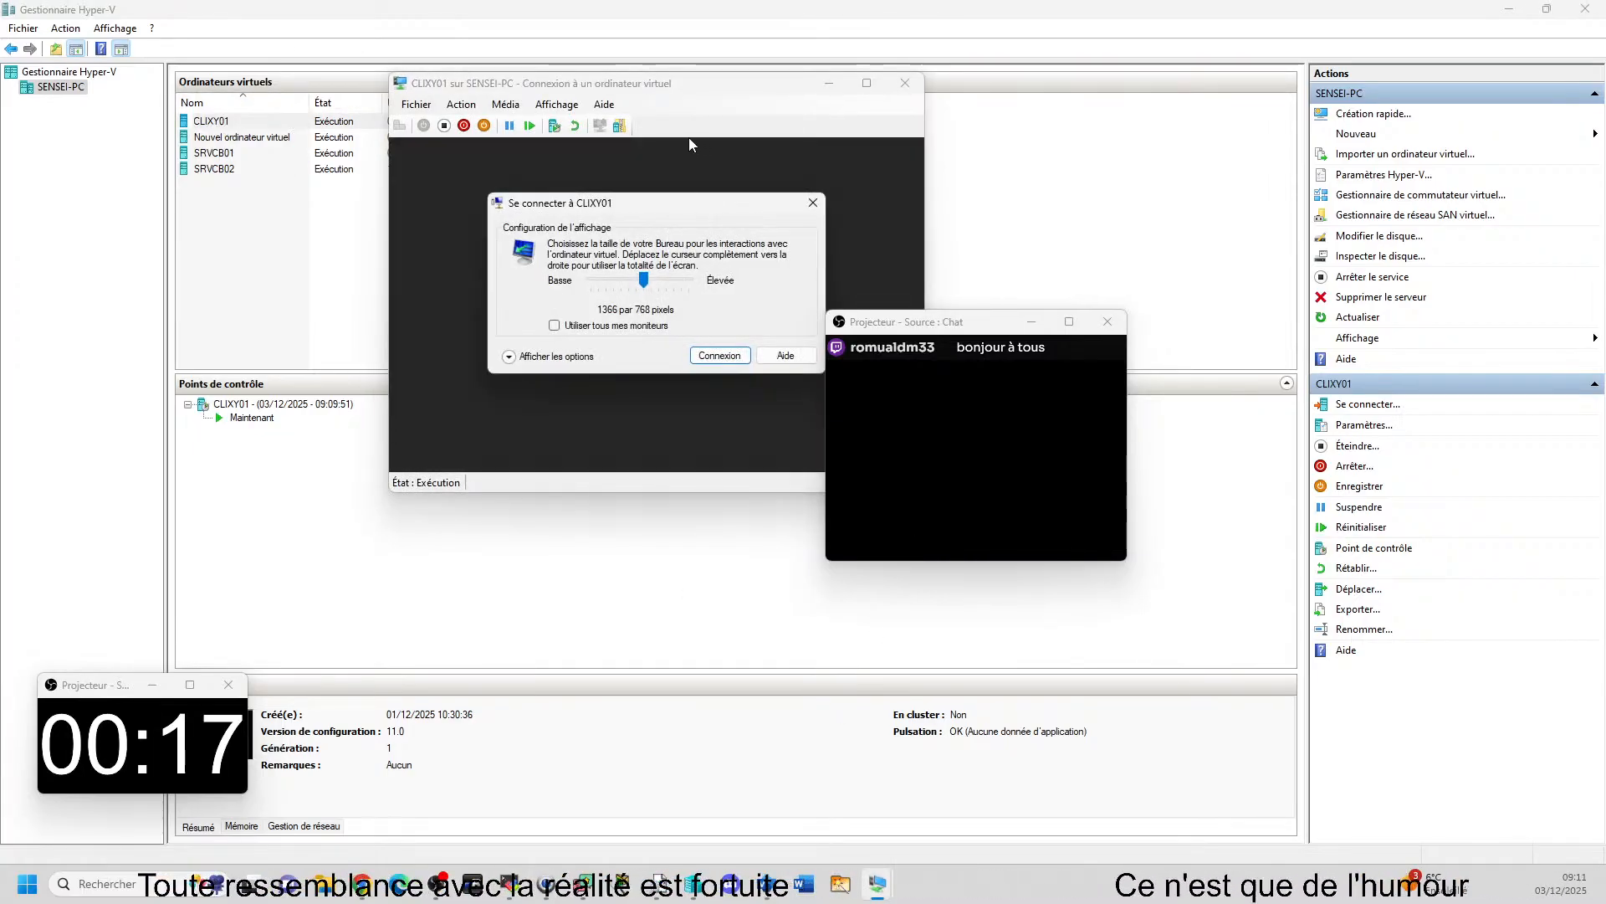
Connect to CLIXY01 at 1366 by 768 pixels and move the chat window clear of the virtual machine.
{"action": "key", "text": "Return"}
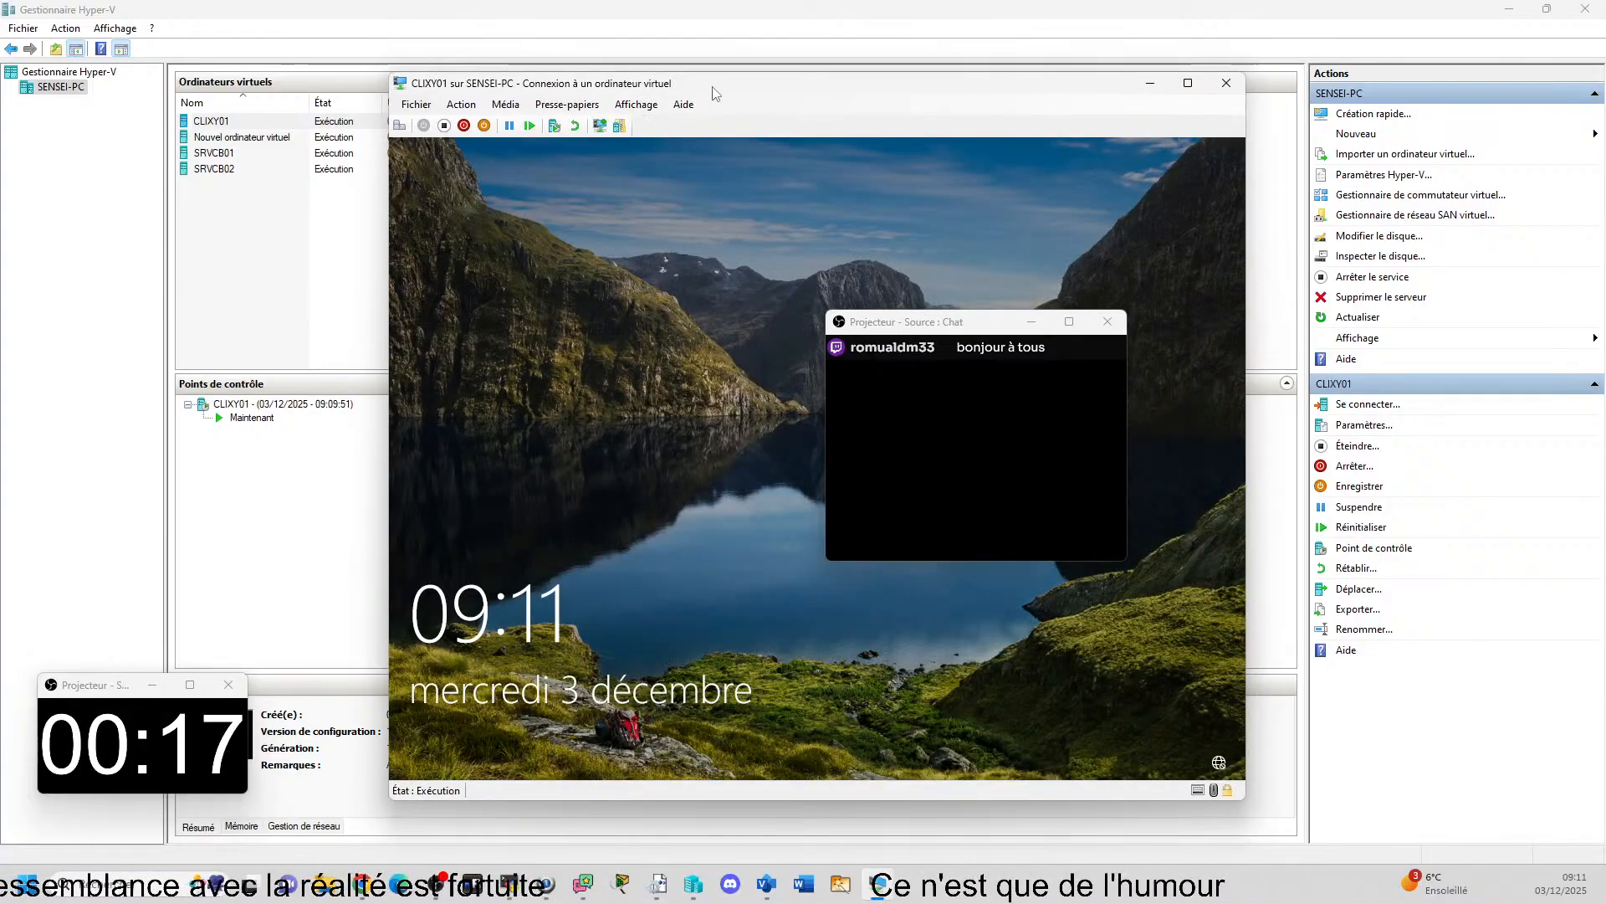
{"action": "left_click_drag", "start_coordinate": [713, 87], "coordinate": [607, 75]}
{"action": "left_click", "coordinate": [838, 323]}
{"action": "key", "text": "Escape"}
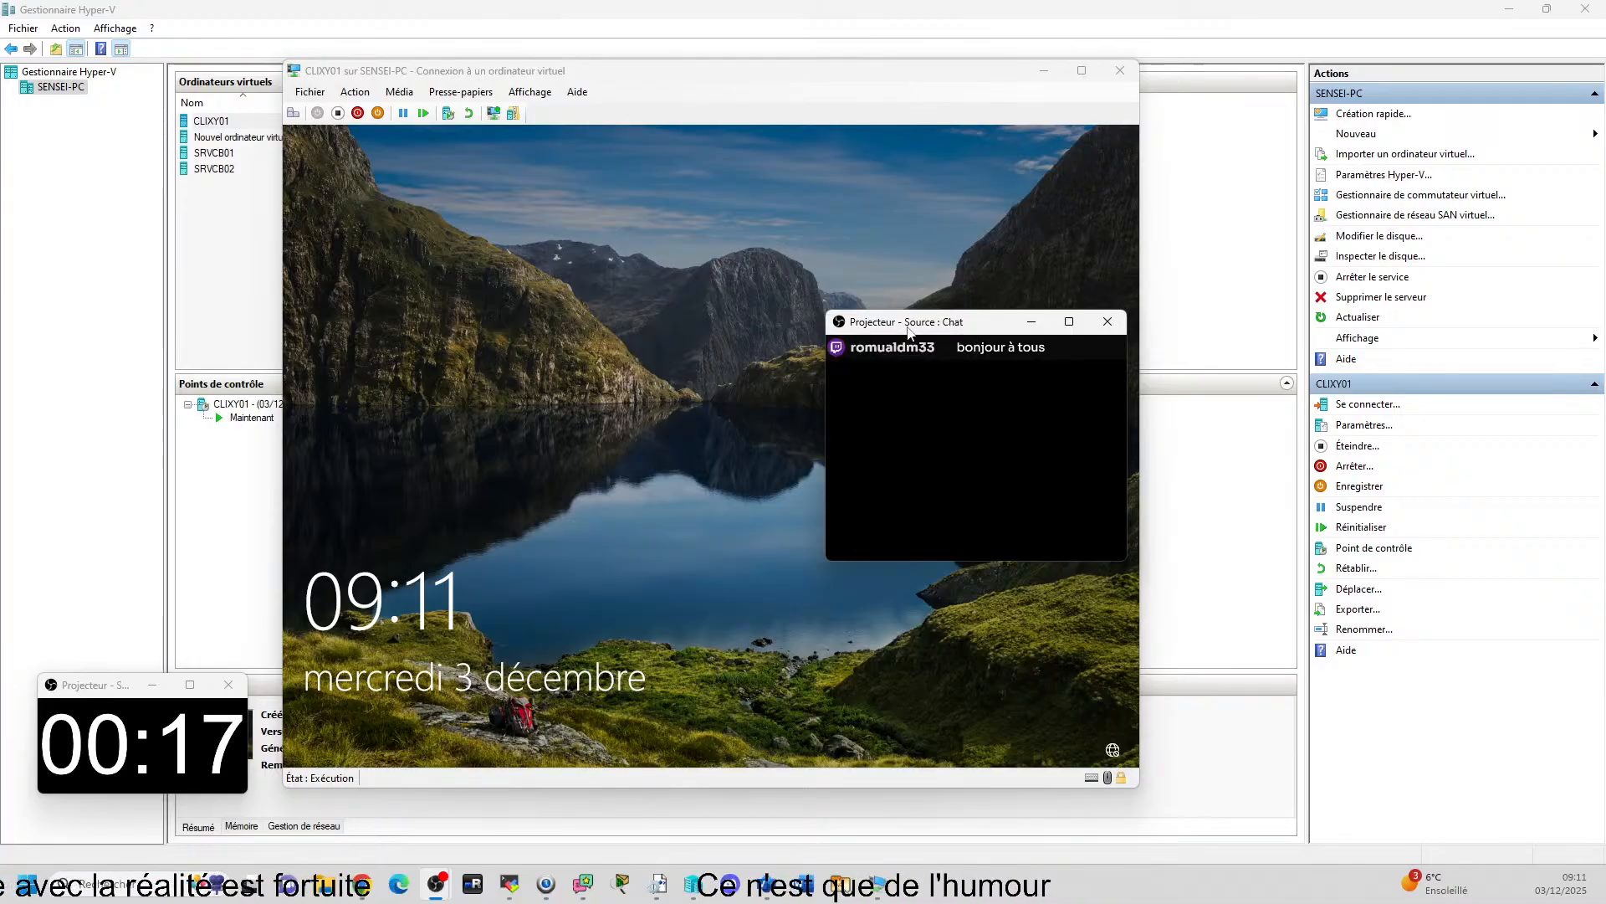
{"action": "left_click_drag", "start_coordinate": [894, 323], "coordinate": [1287, 134]}
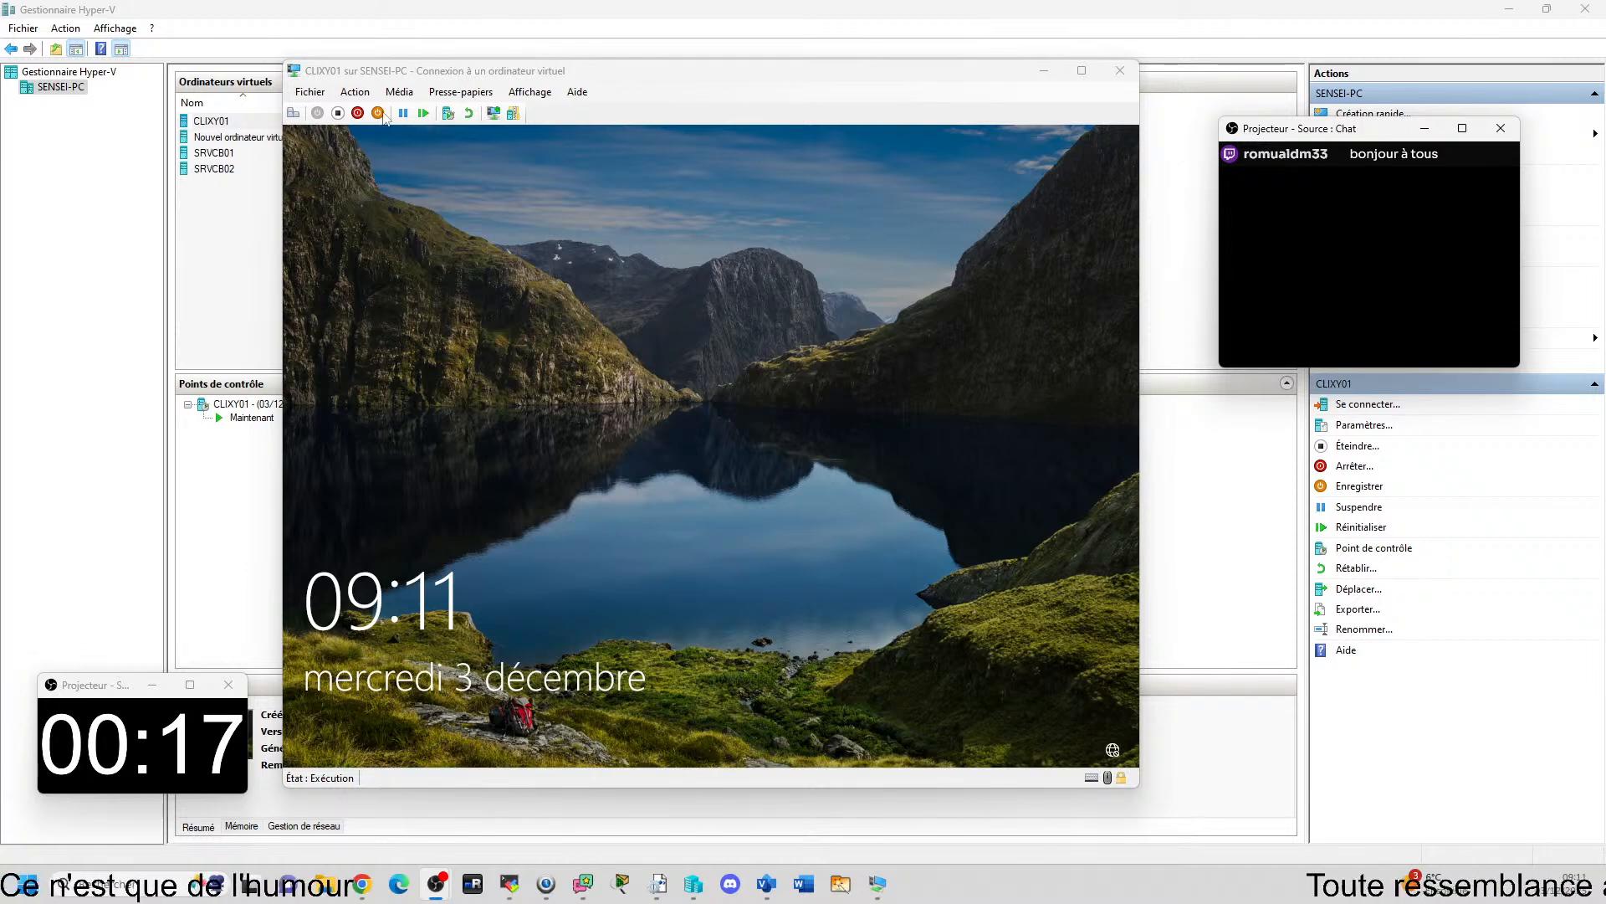
Sign in to CLIXY01 as the DOMCB domain administrator by entering the account password.
{"action": "left_click", "coordinate": [292, 117]}
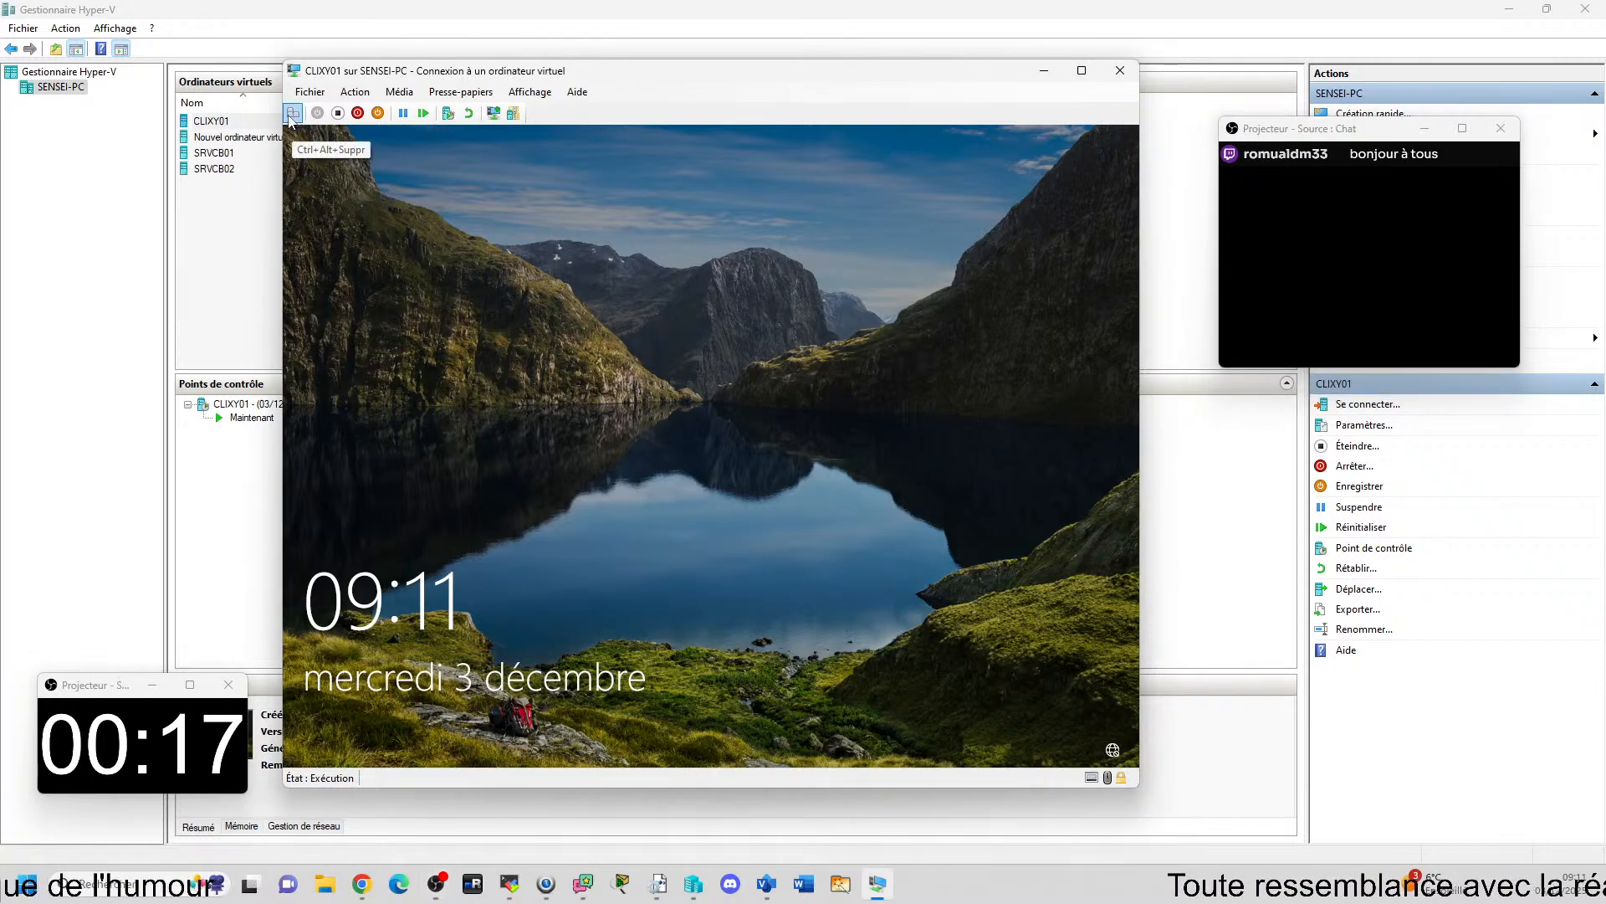
{"action": "left_click", "coordinate": [626, 320]}
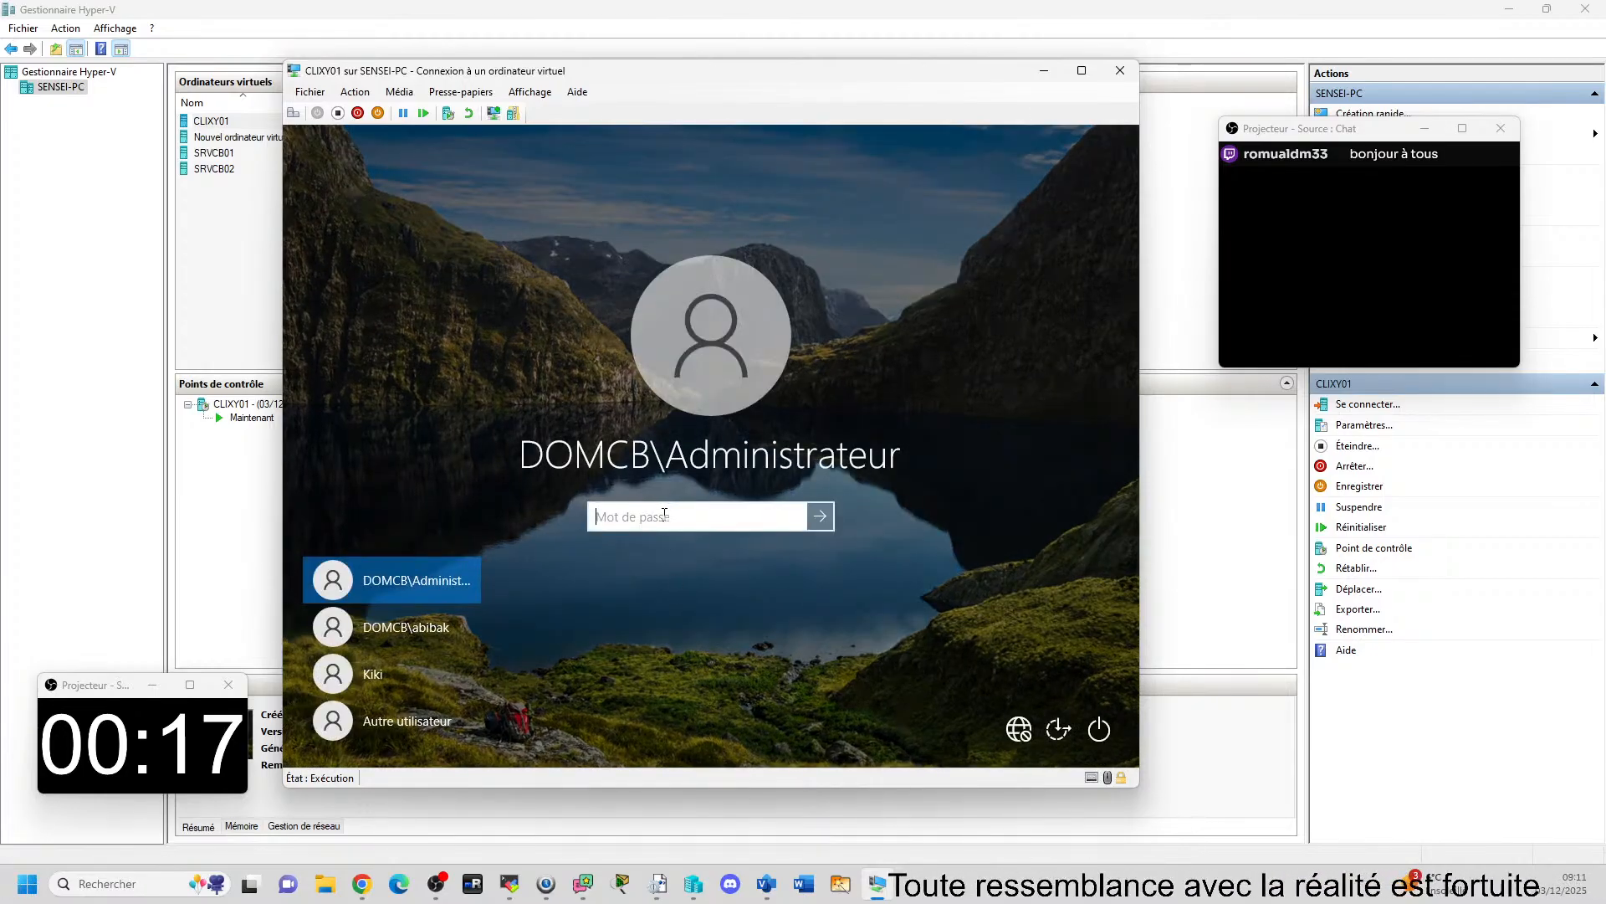
{"action": "type", "text": "•••••"}
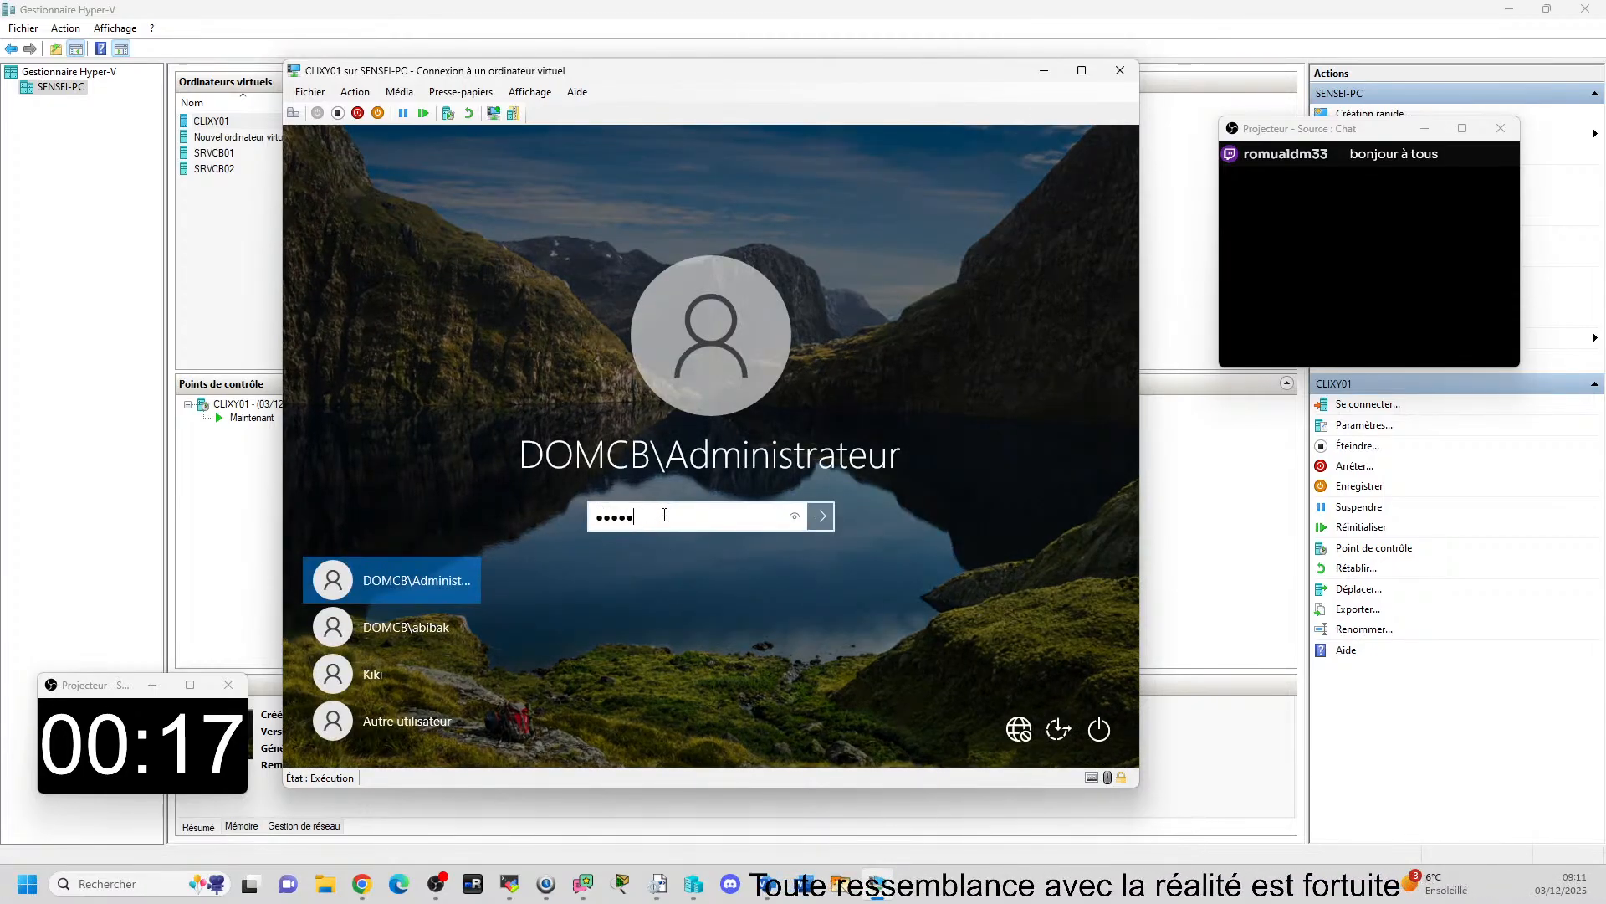
{"action": "type", "text": "•••"}
{"action": "key", "text": "Return"}
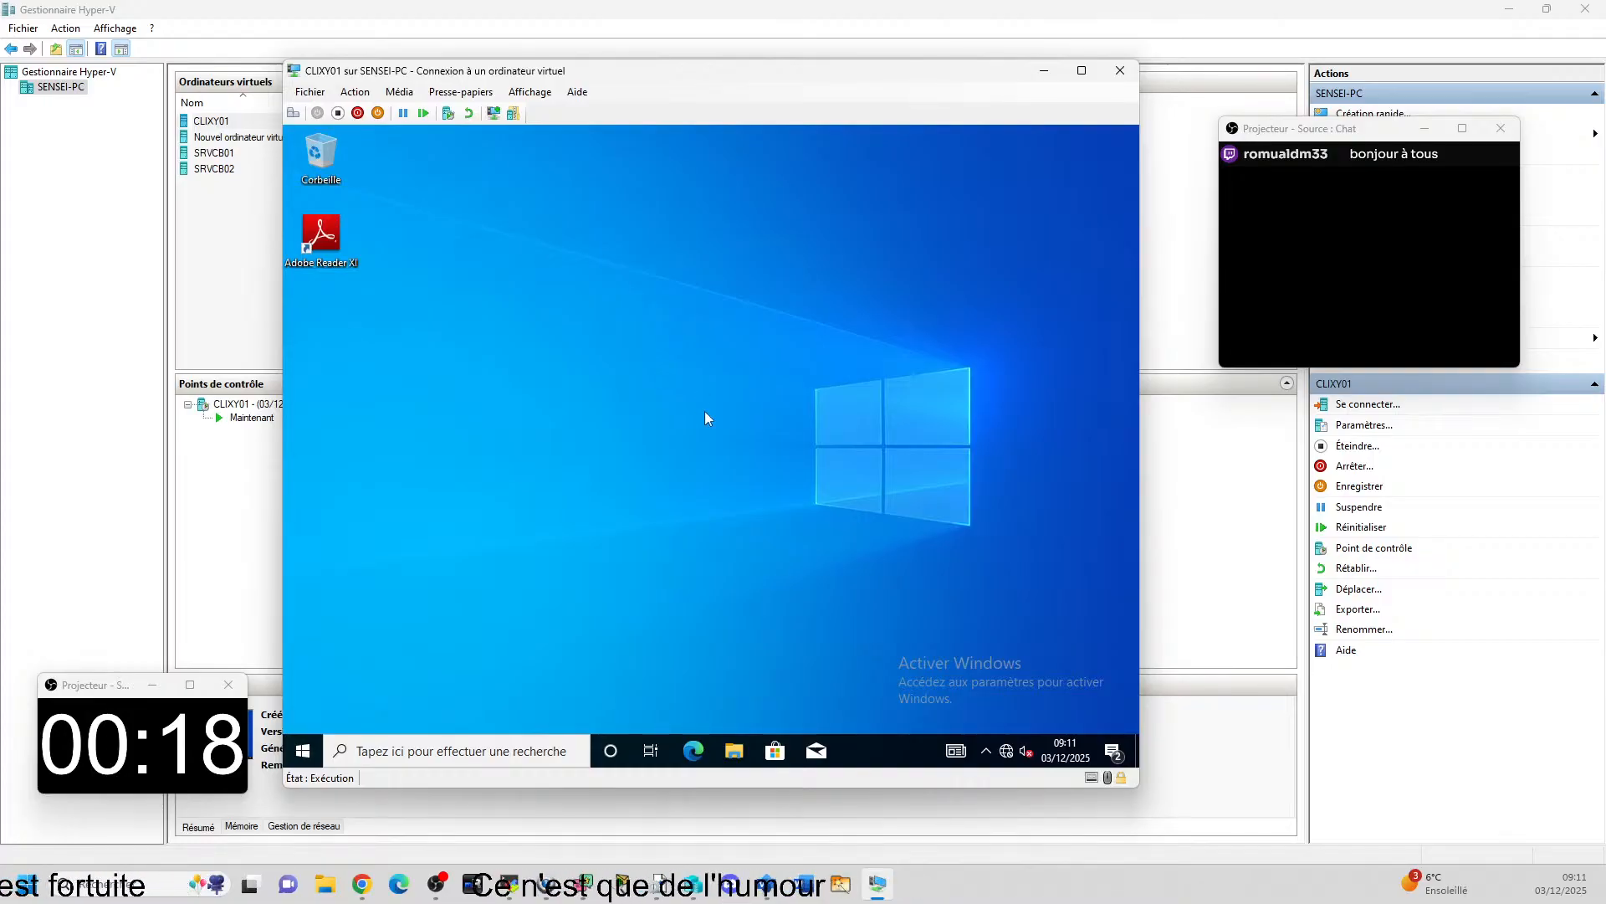
Open File Explorer inside the virtual machine and go to the PSG folder on drive C:.
{"action": "key", "text": "super+r"}
{"action": "key", "text": "Return"}
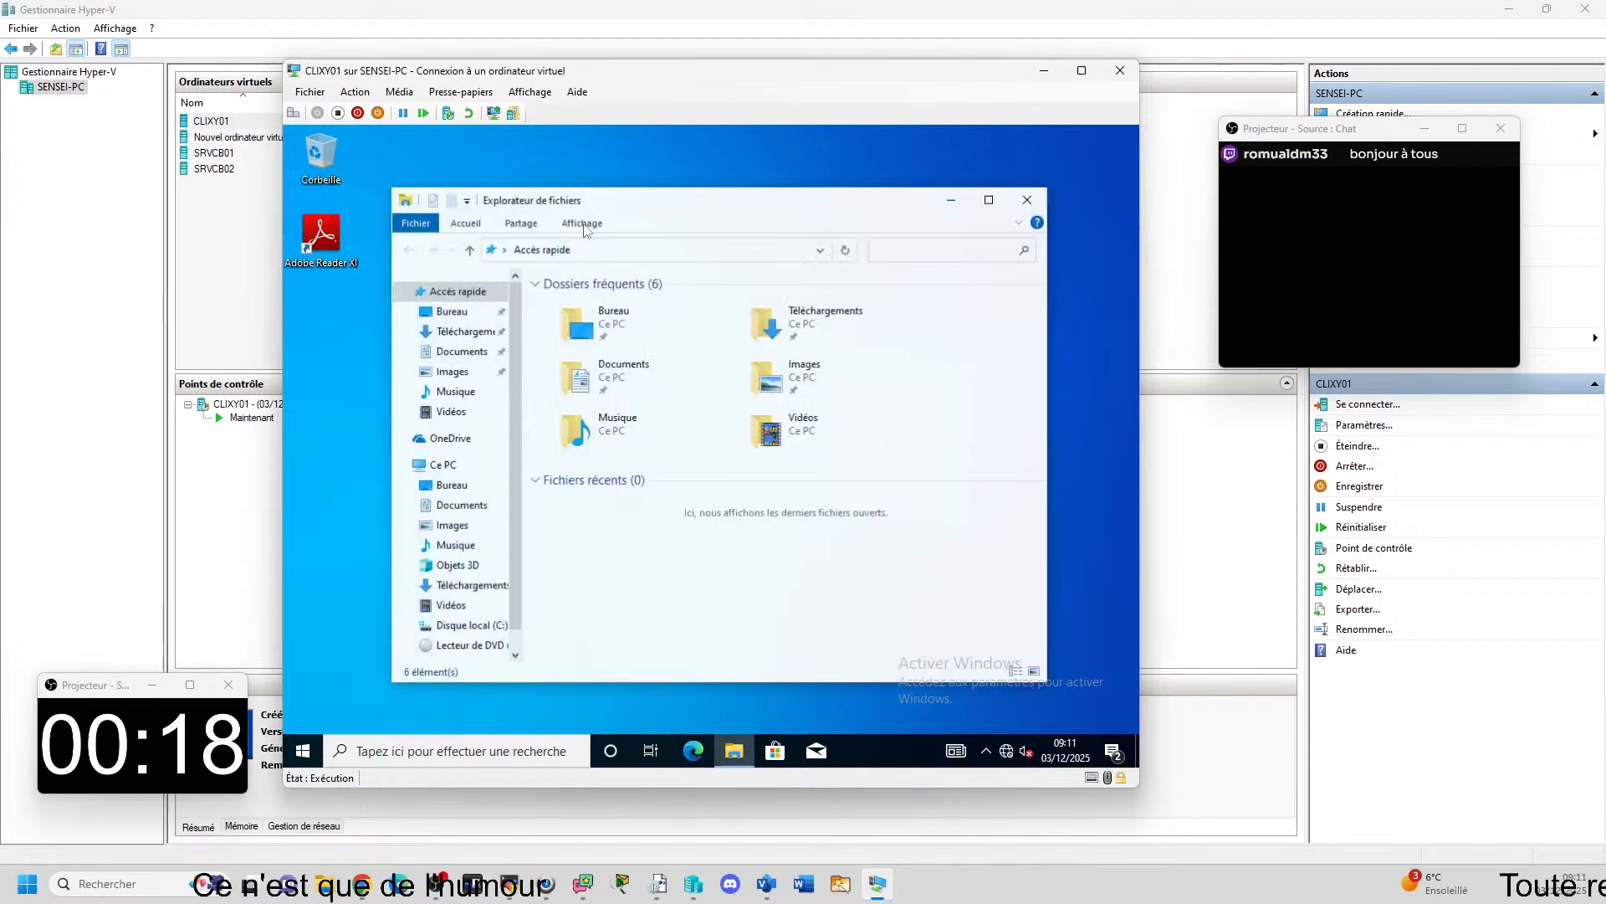
{"action": "left_click", "coordinate": [482, 628]}
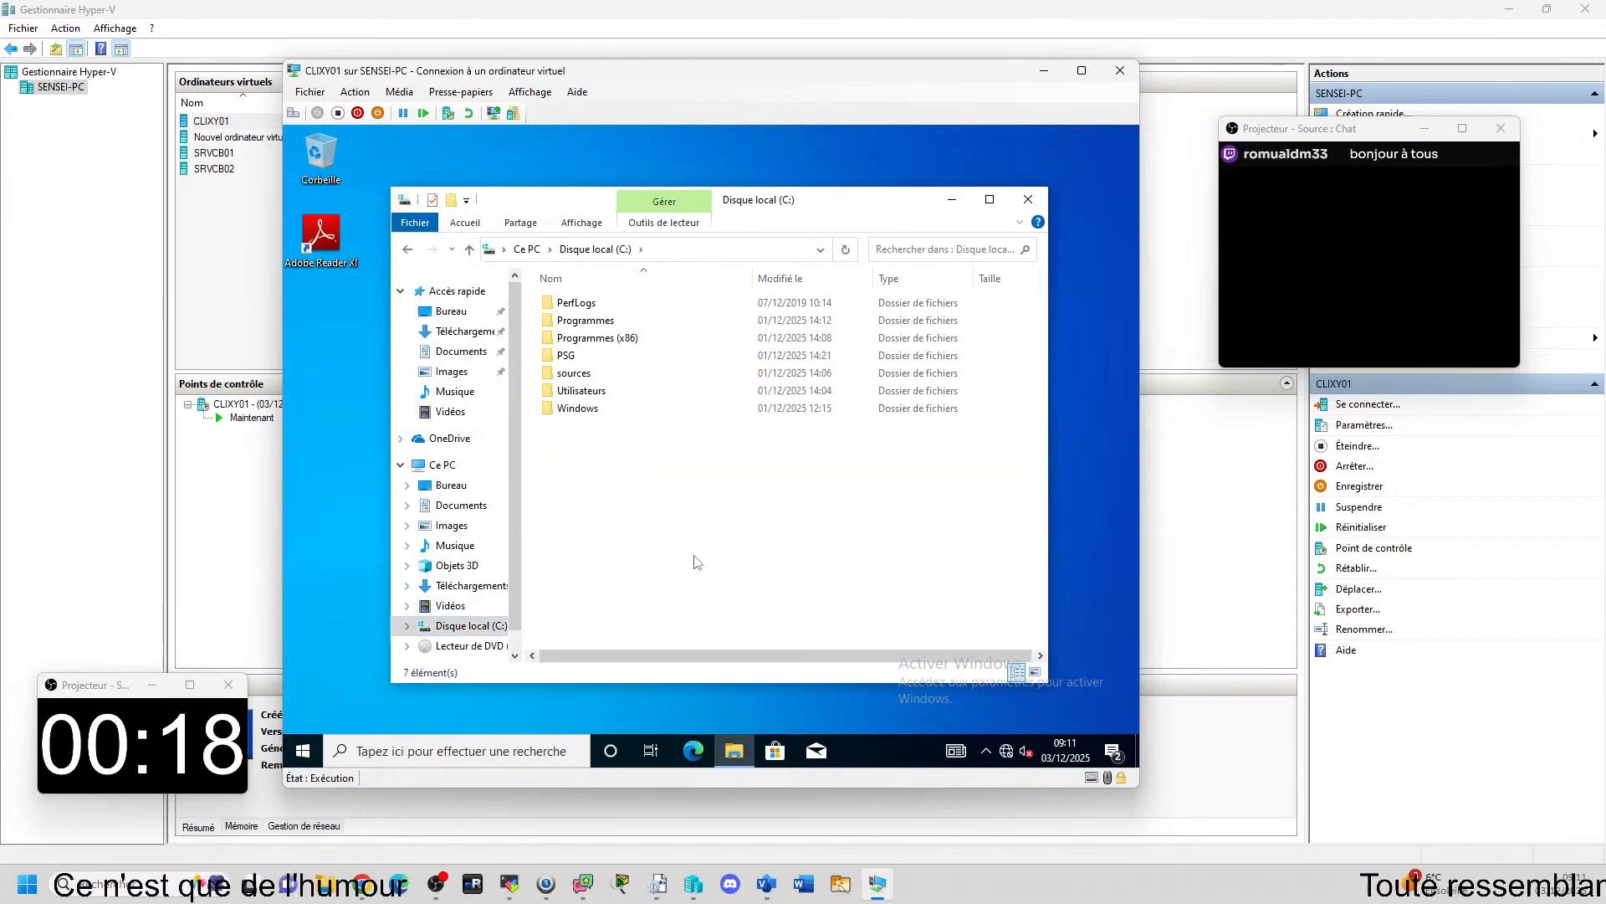
{"action": "double_click", "coordinate": [567, 357]}
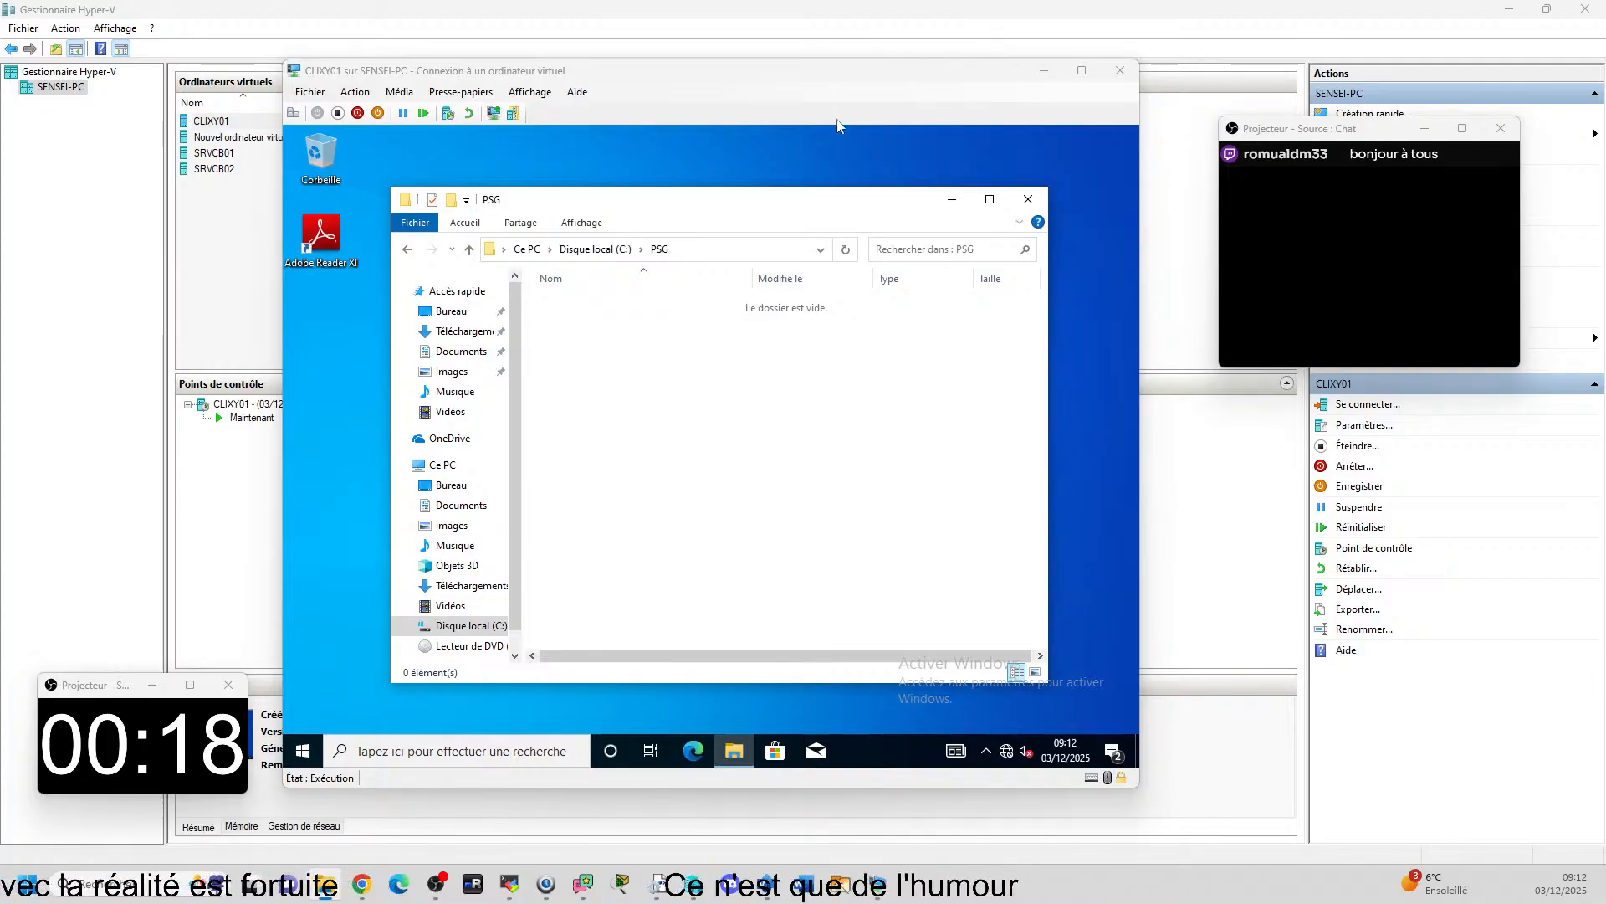
Switch CLIXY01 out of the enhanced session and sign in as the domain administrator with the account password.
{"action": "left_click", "coordinate": [497, 114]}
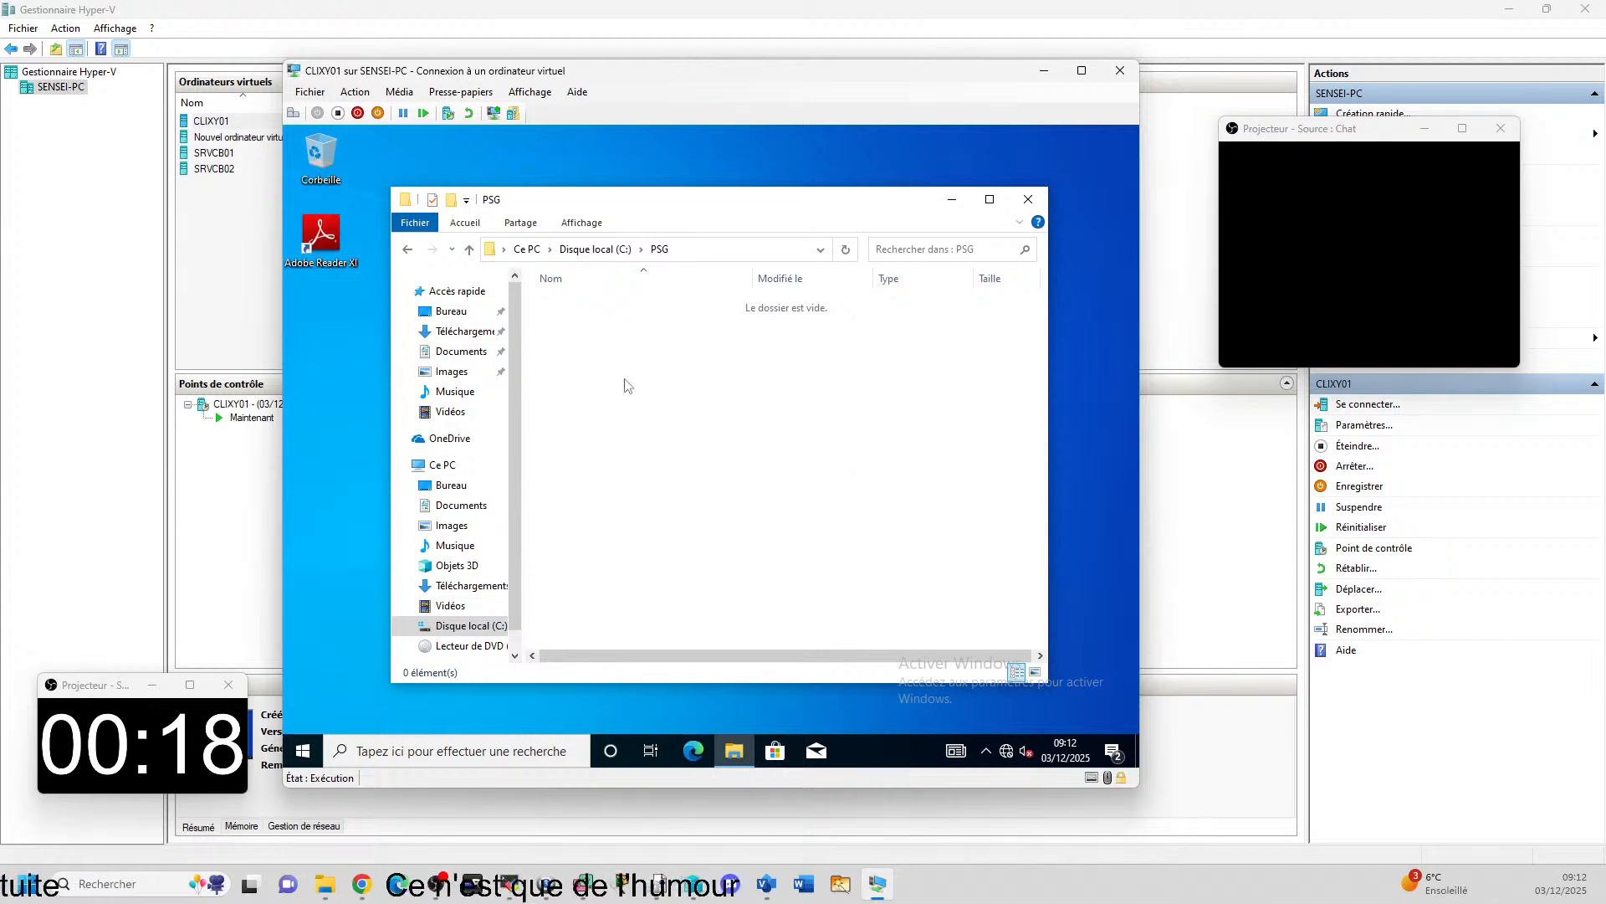
{"action": "left_click", "coordinate": [494, 115]}
{"action": "left_click", "coordinate": [769, 497]}
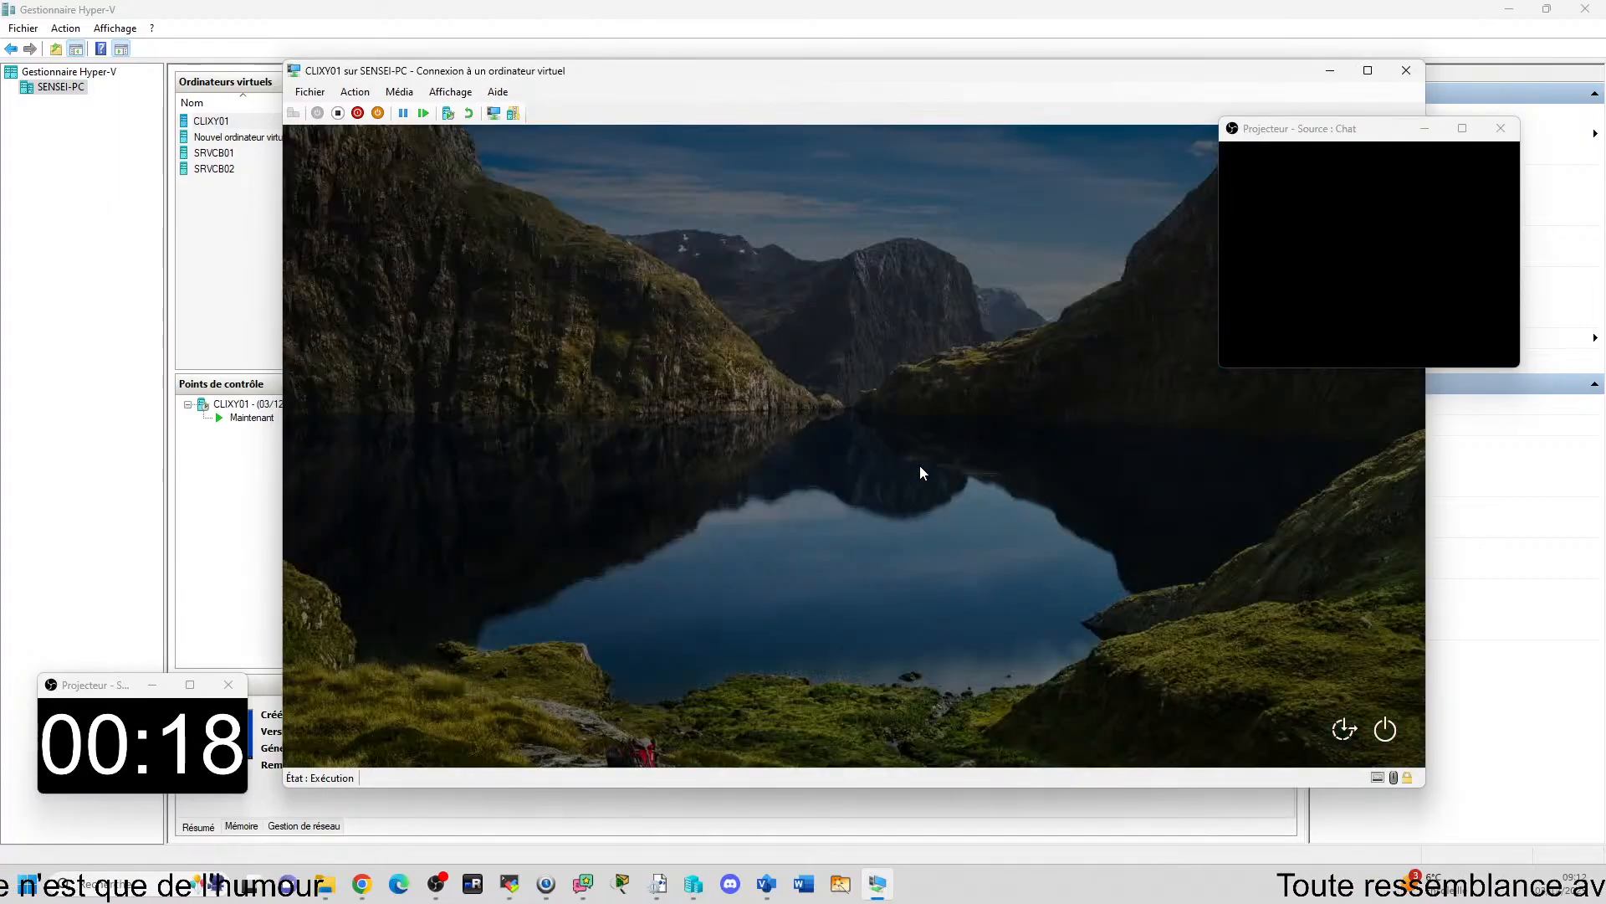
{"action": "type", "text": "••"}
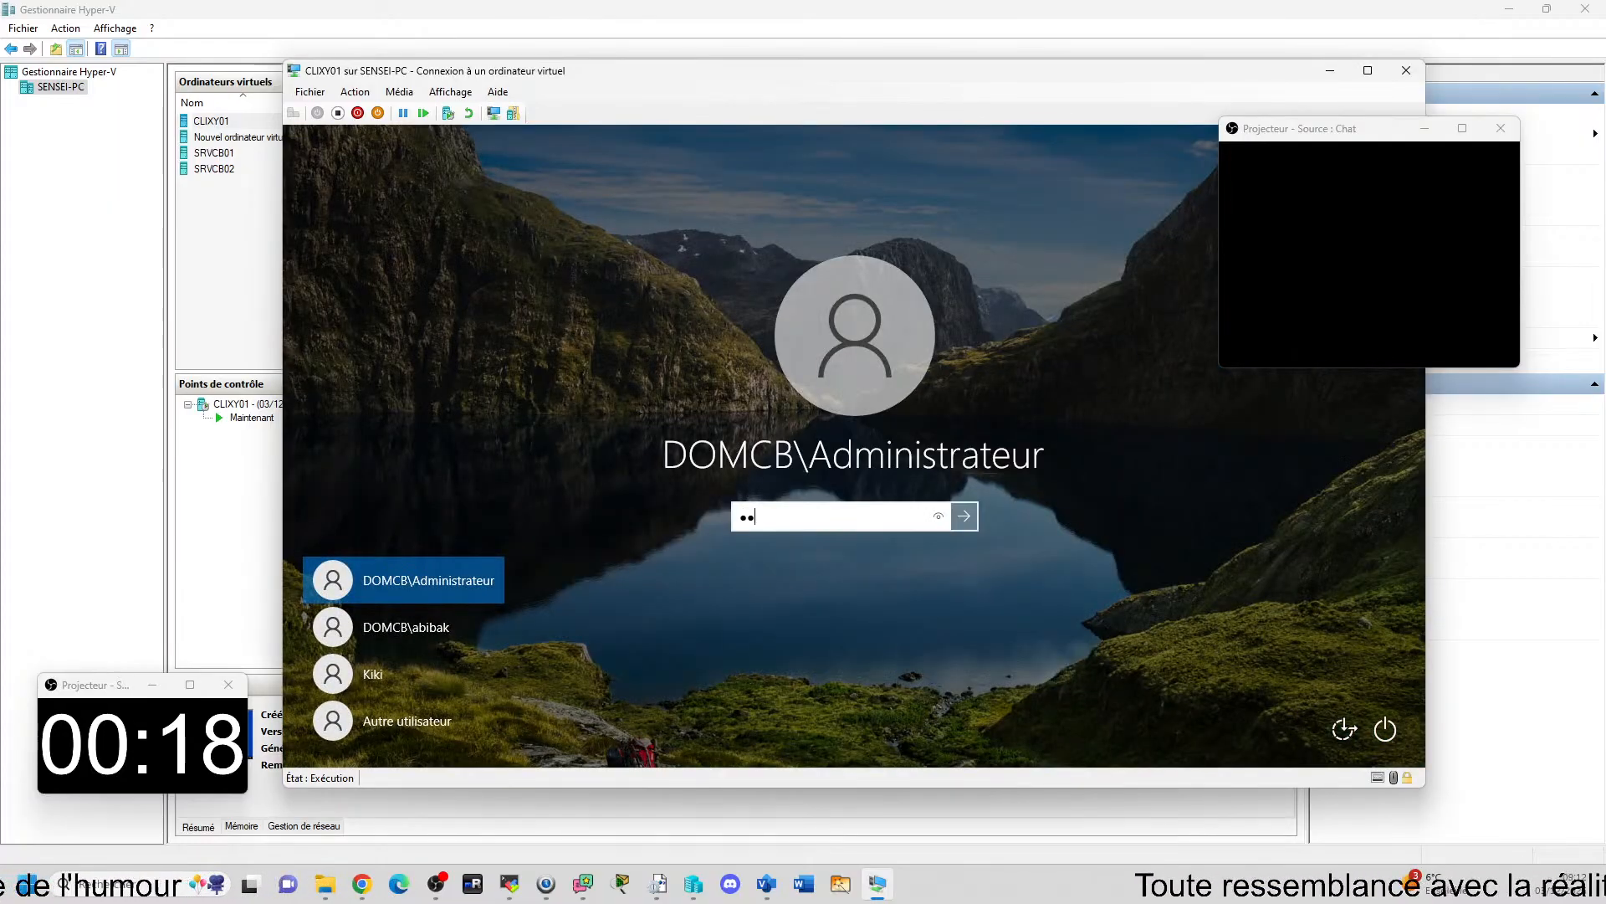
{"action": "type", "text": "••••••"}
{"action": "key", "text": "Return"}
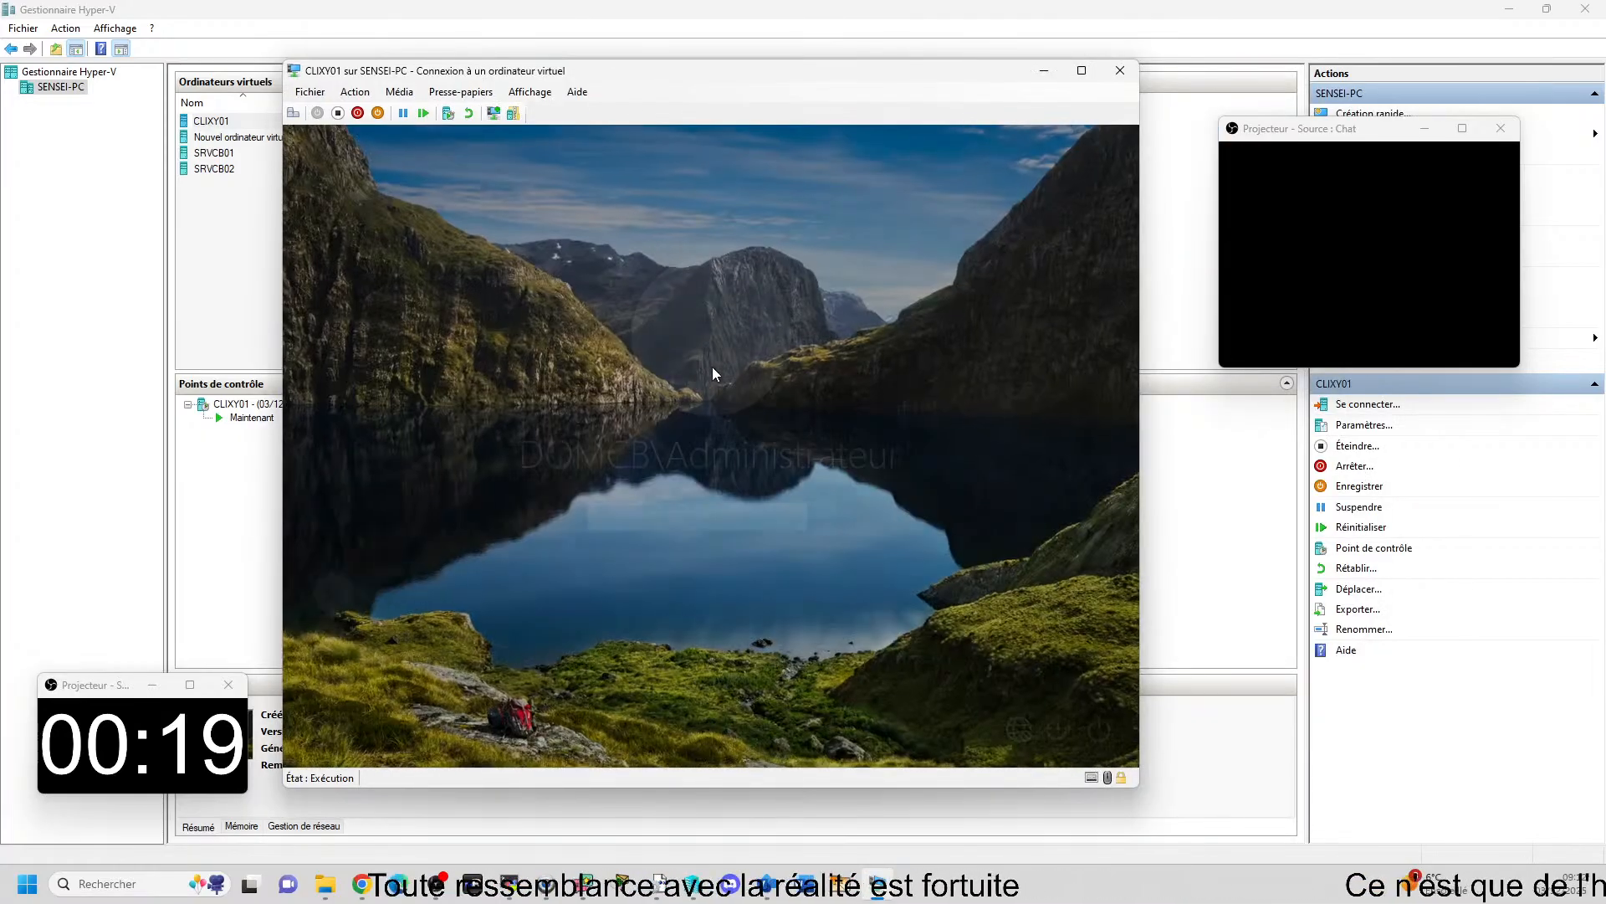
Sign in to the reopened enhanced session with the account password and paste the guacamole XML file into C:\PSG.
{"action": "left_click", "coordinate": [672, 518]}
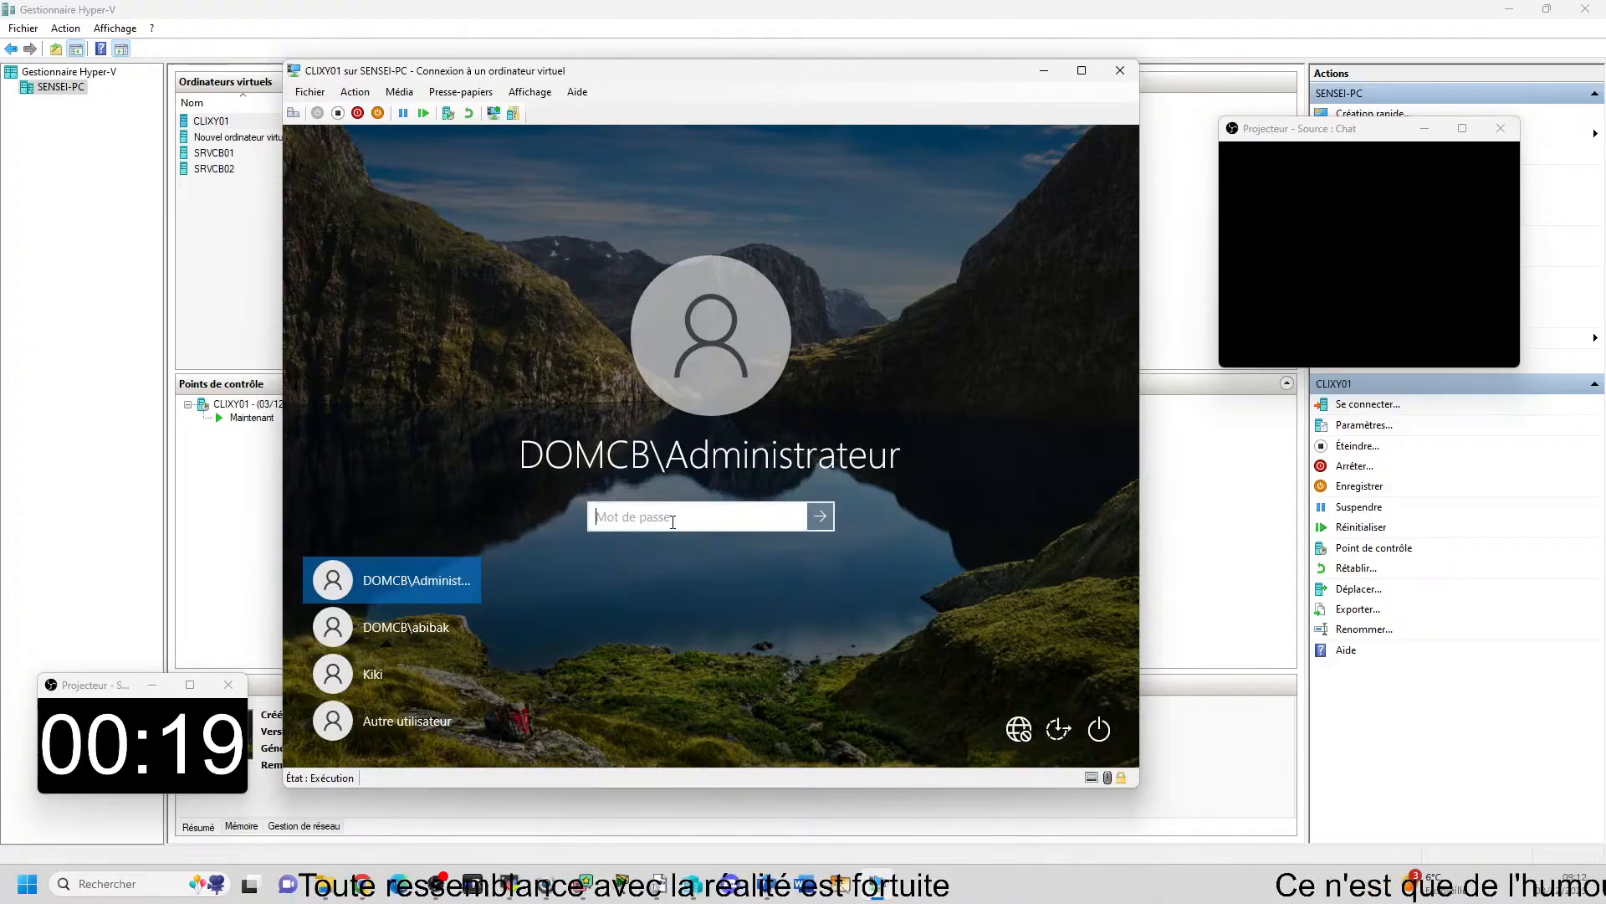
{"action": "type", "text": "••••••••"}
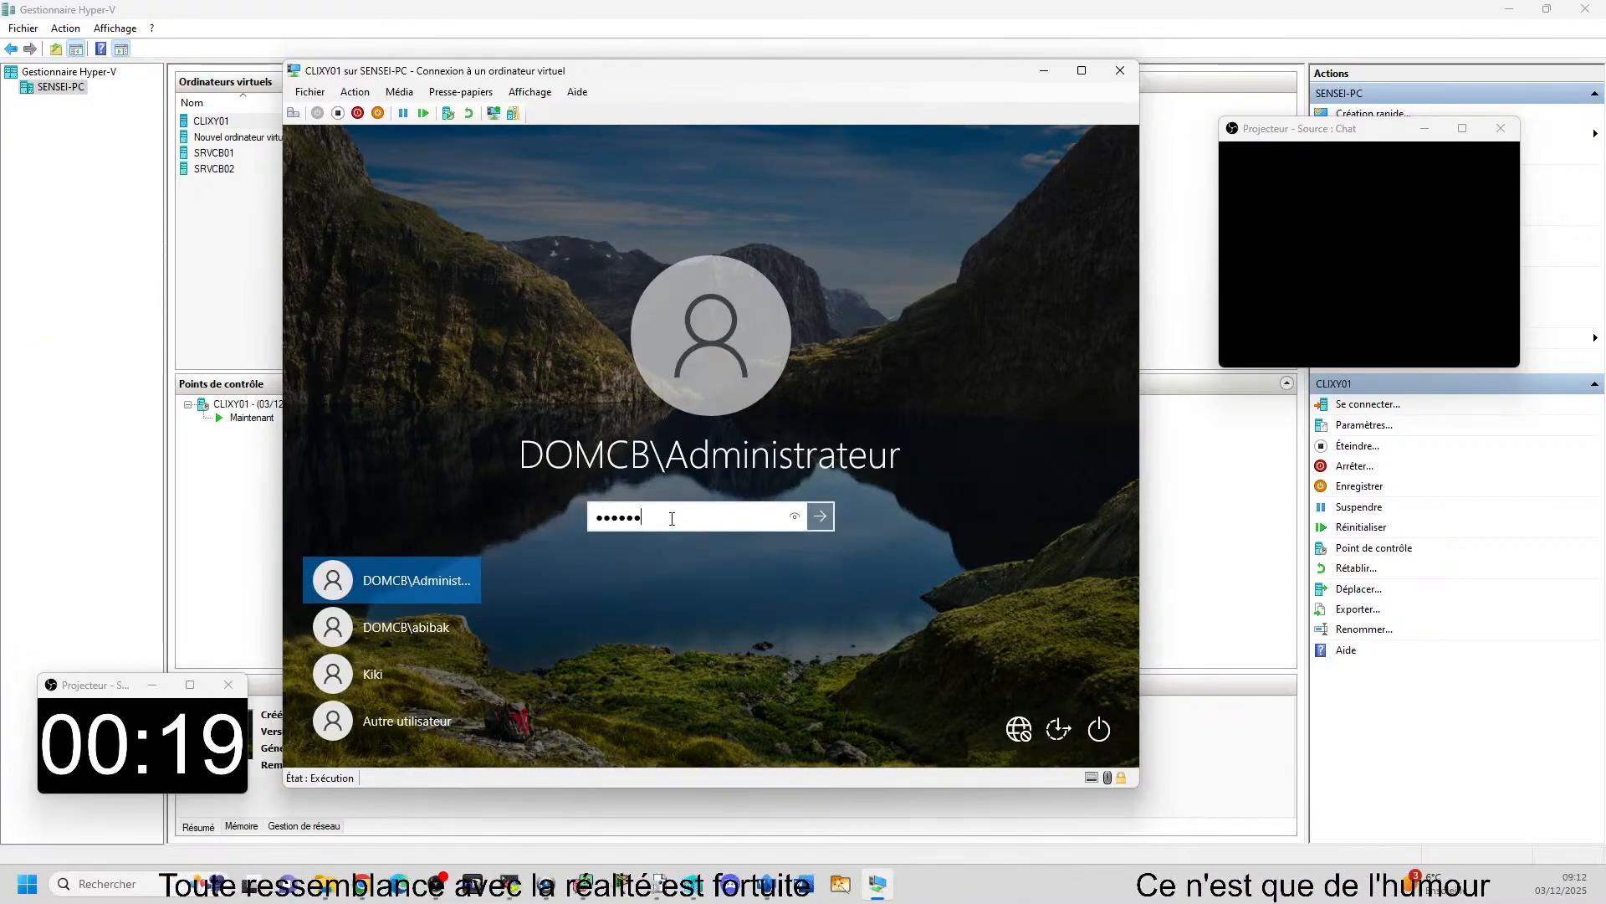
{"action": "key", "text": "Return"}
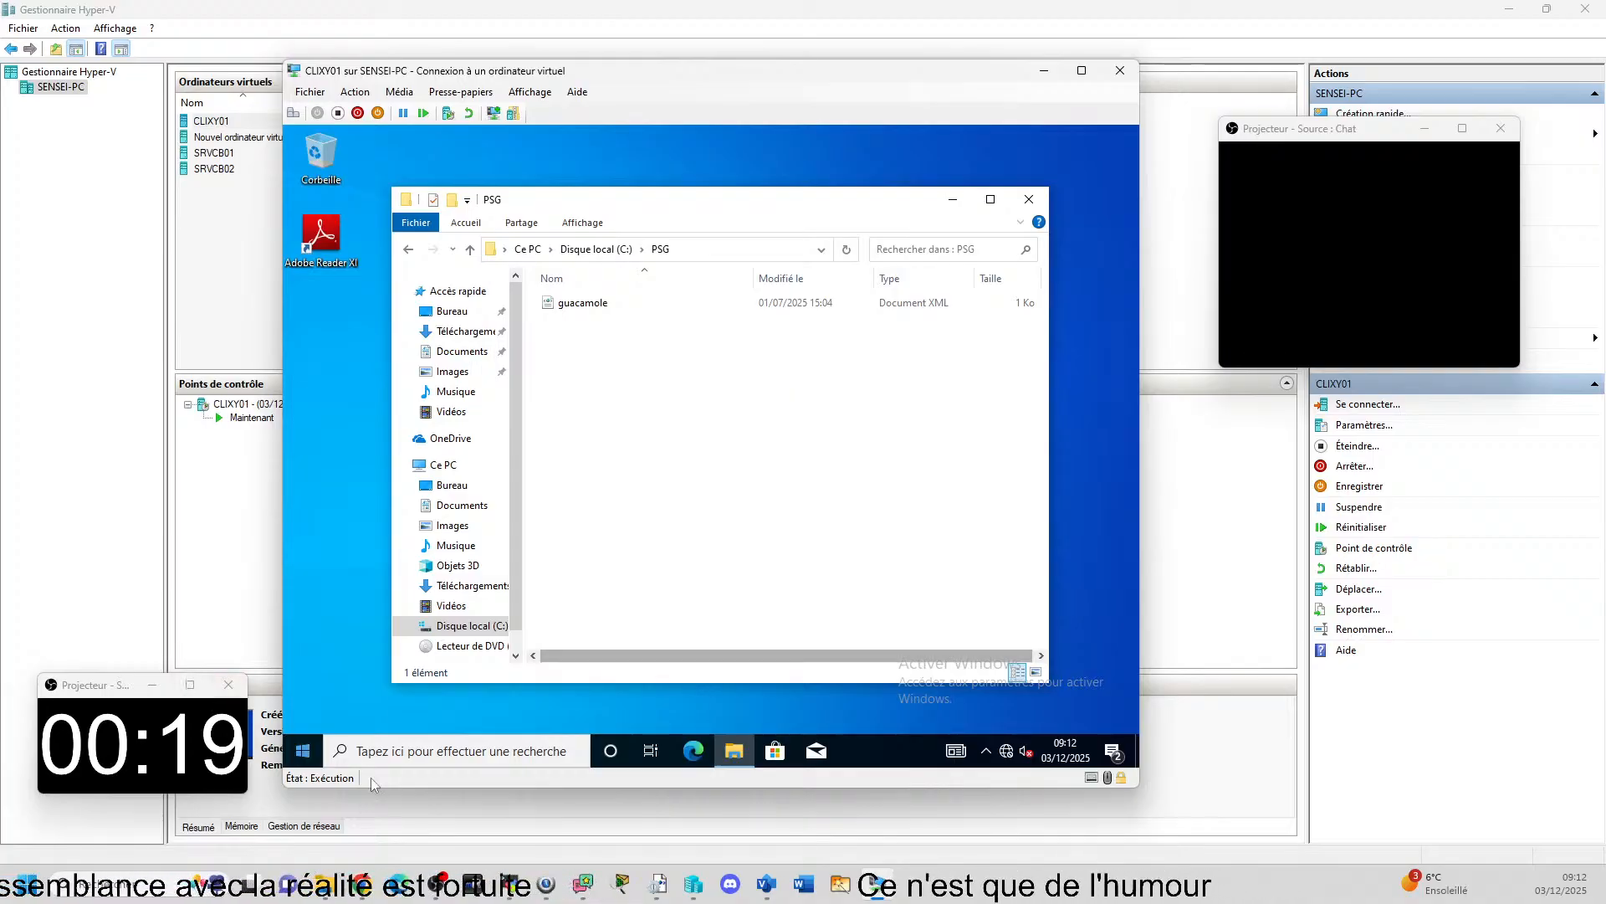
Maximize the File Explorer window and open the Windows folder on drive C:.
{"action": "left_click", "coordinate": [990, 199]}
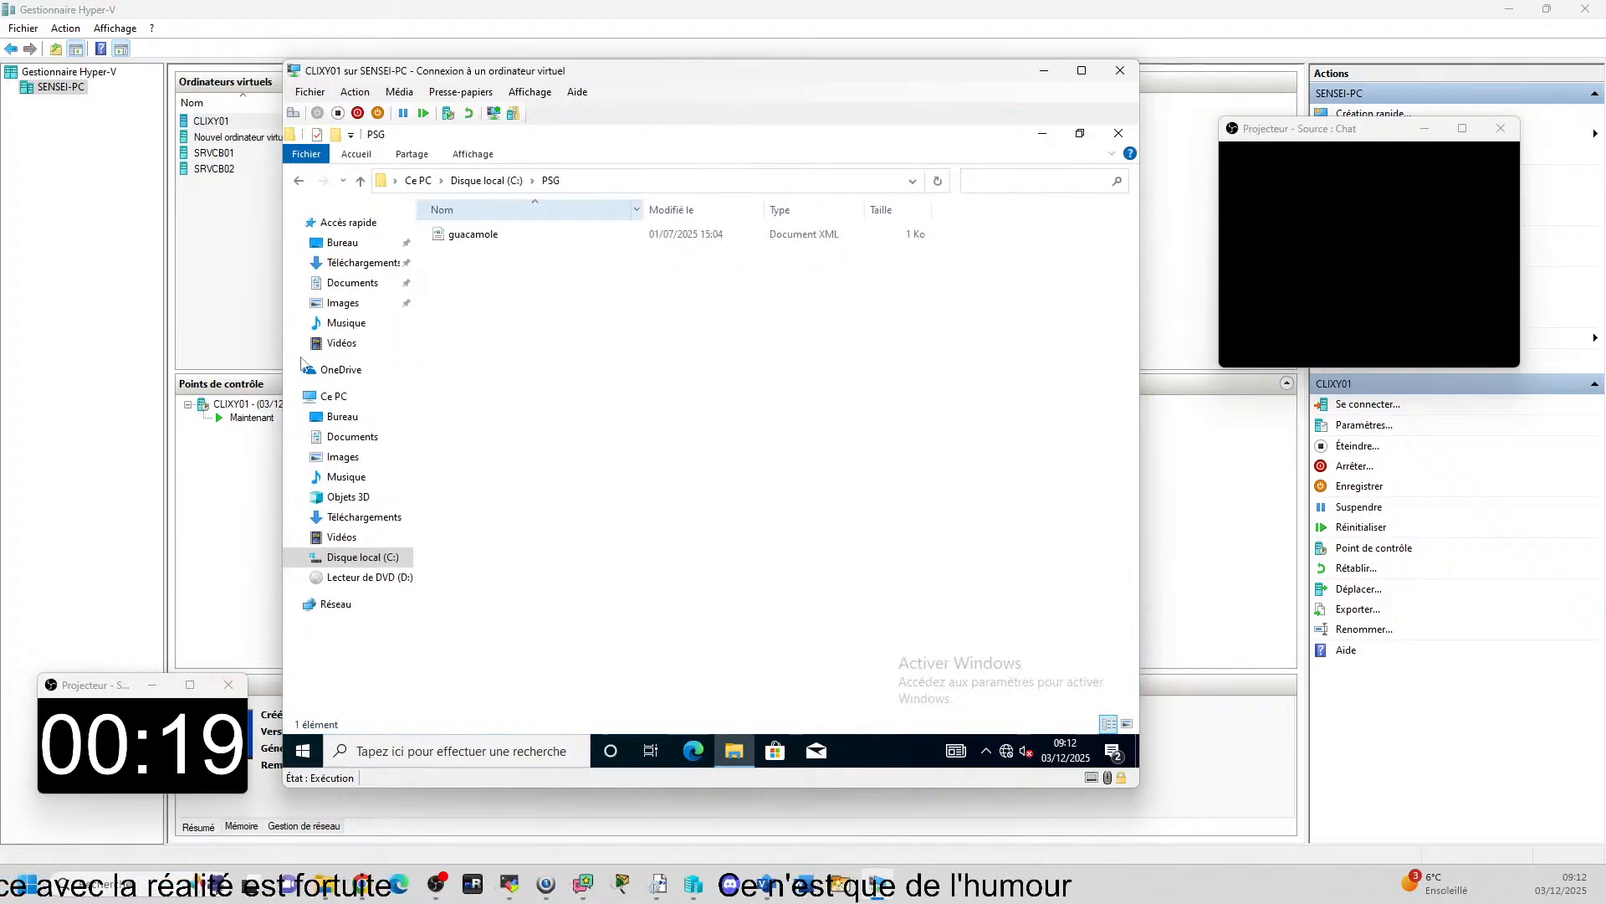
{"action": "left_click", "coordinate": [352, 558]}
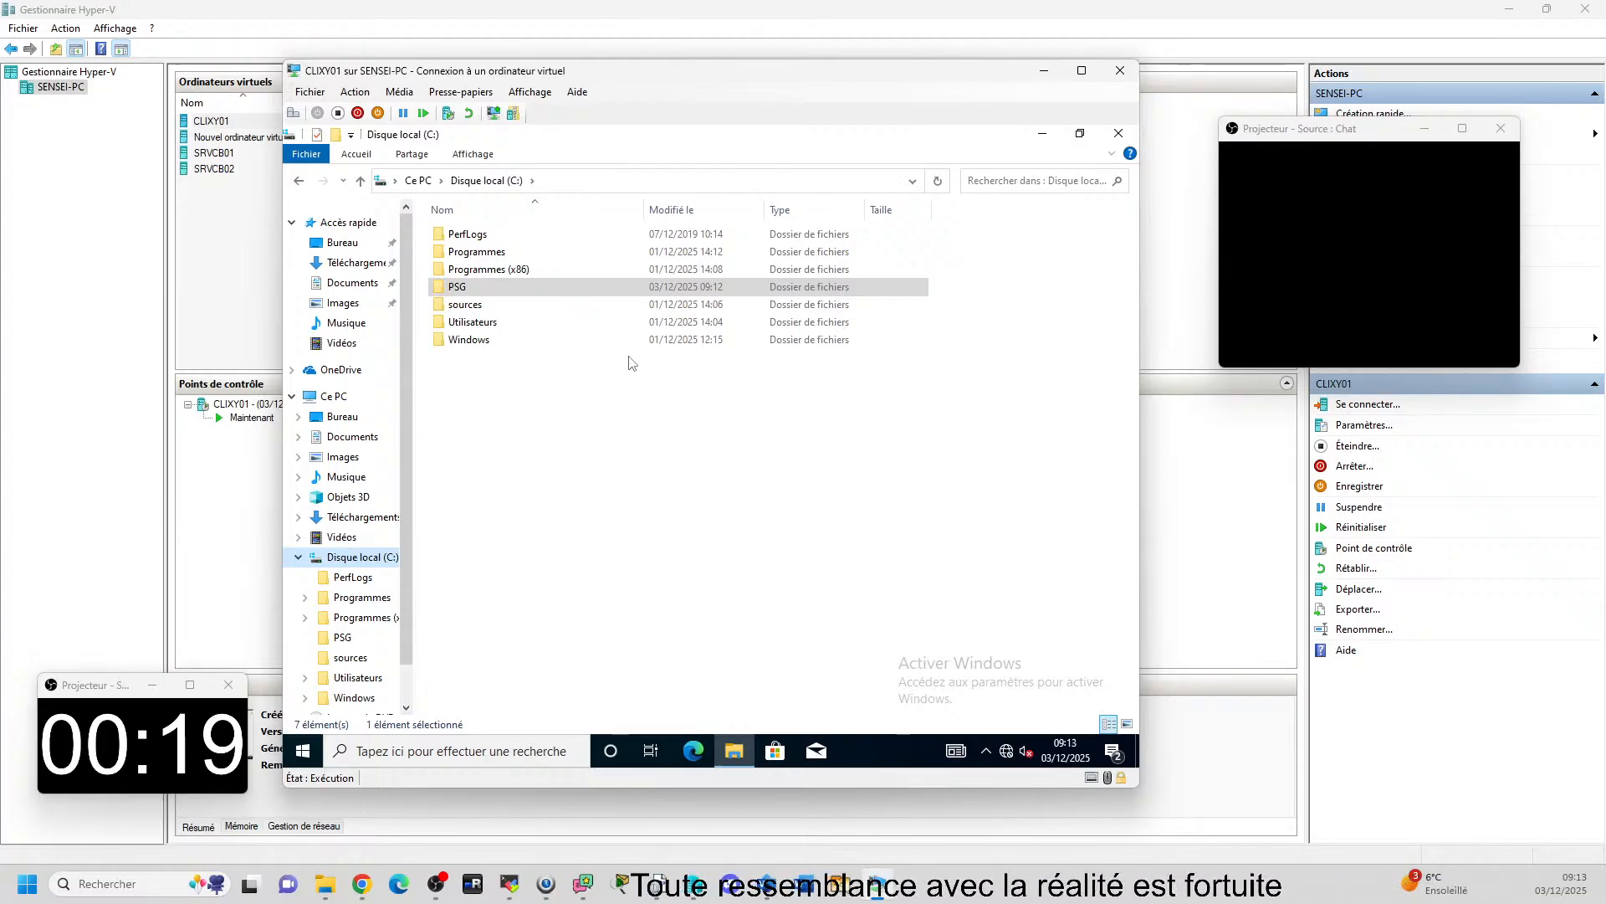
{"action": "left_click", "coordinate": [519, 476]}
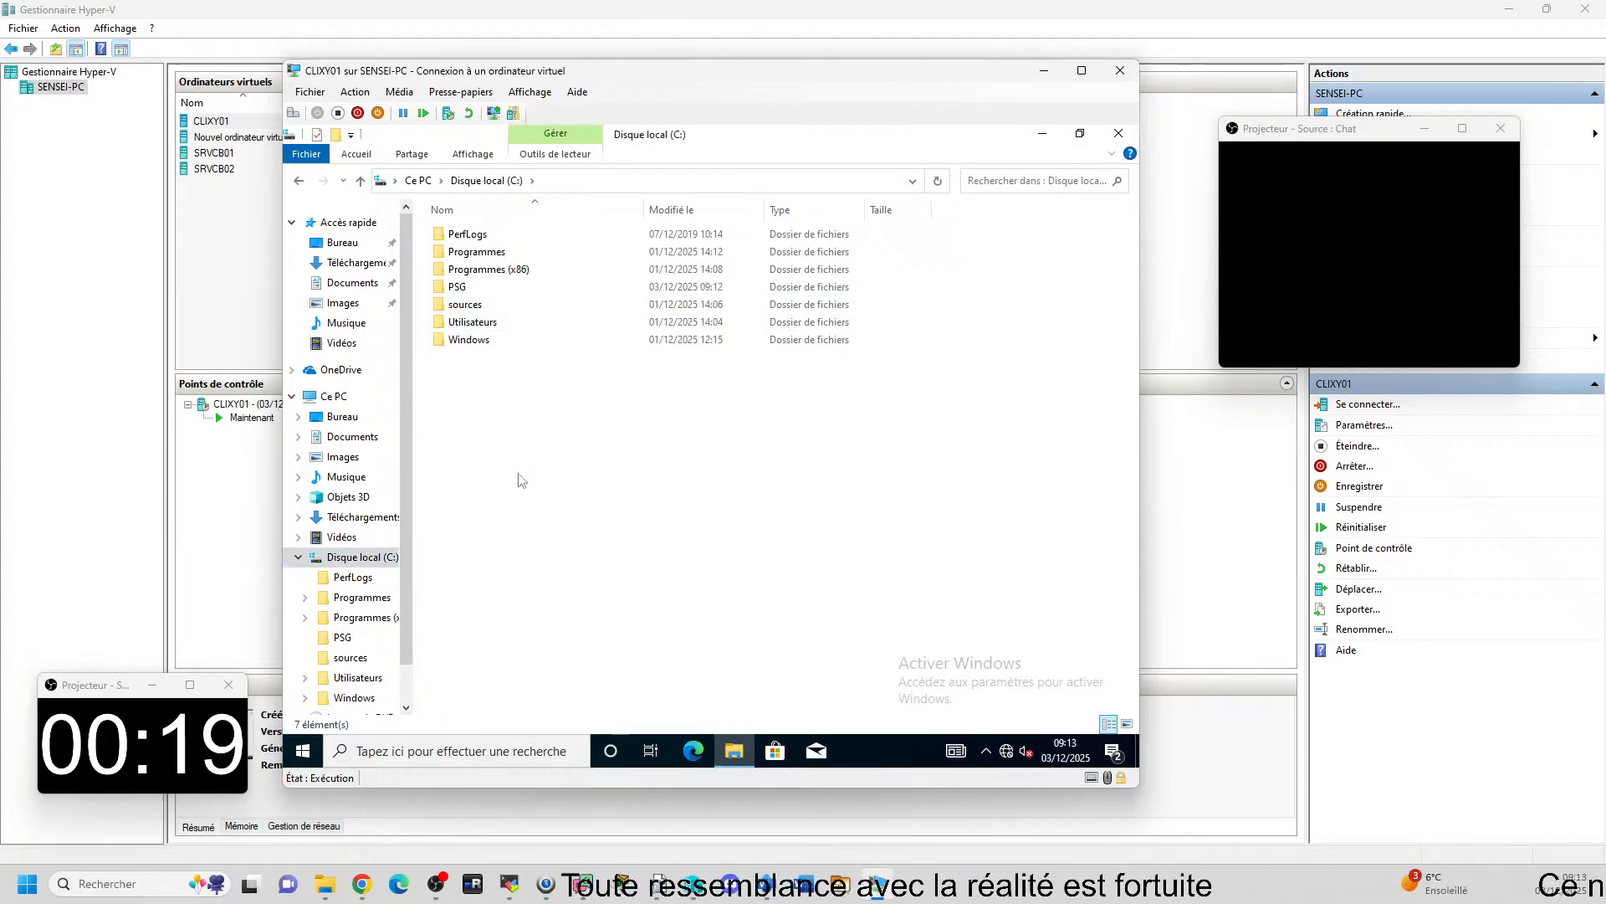
{"action": "double_click", "coordinate": [485, 340]}
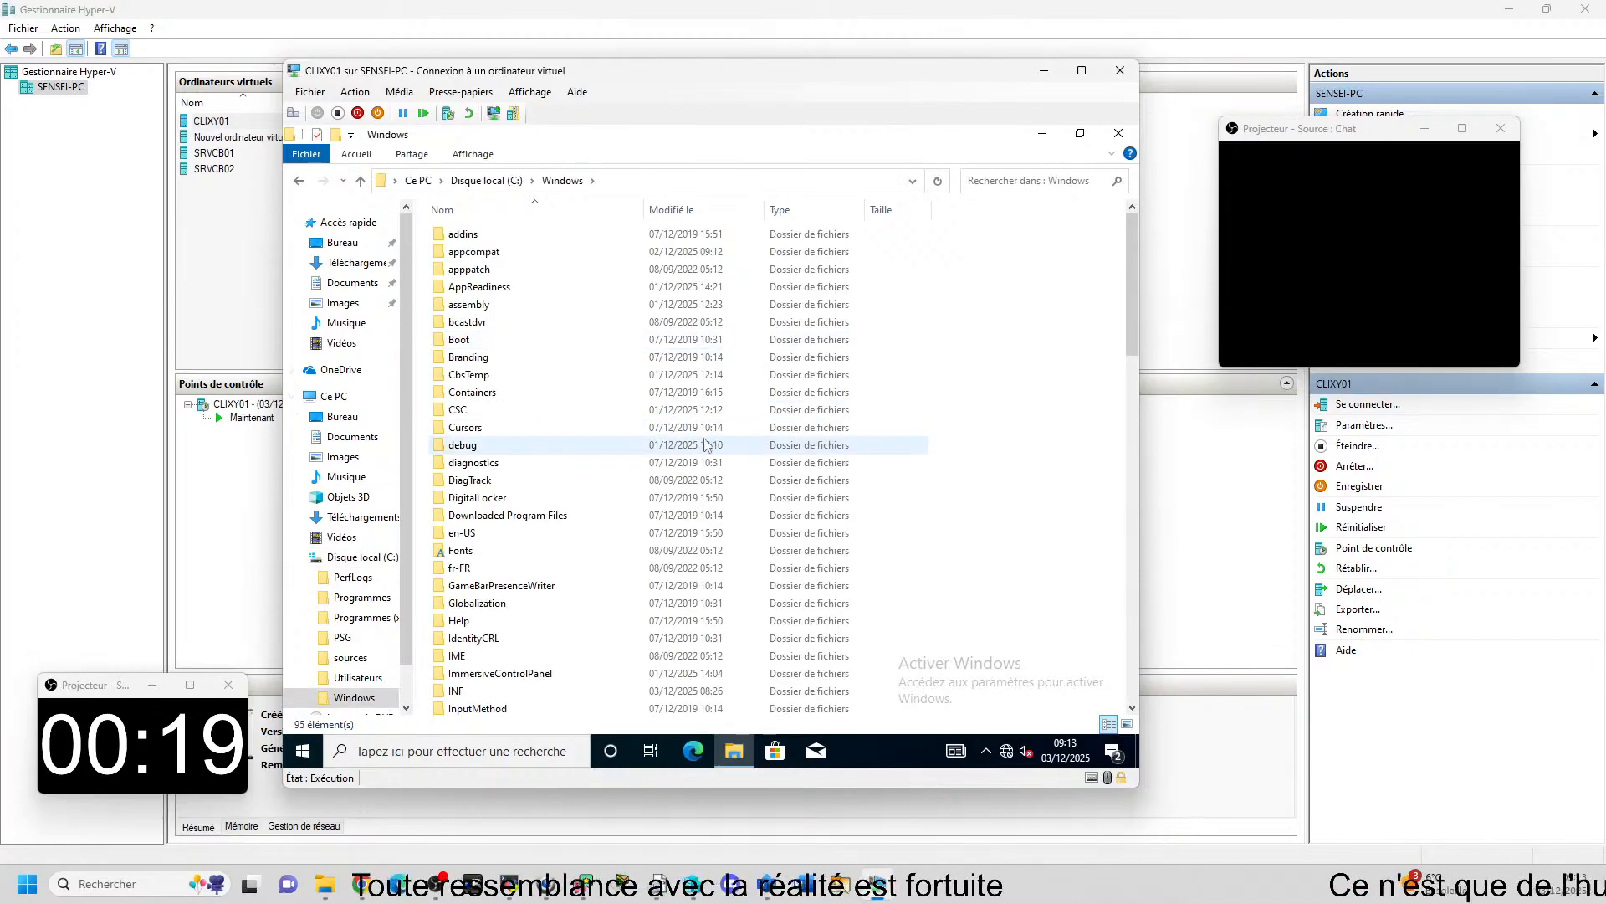
Go into the System32 folder, open its Sysprep subfolder and show the folder's full path.
{"action": "key", "text": "s"}
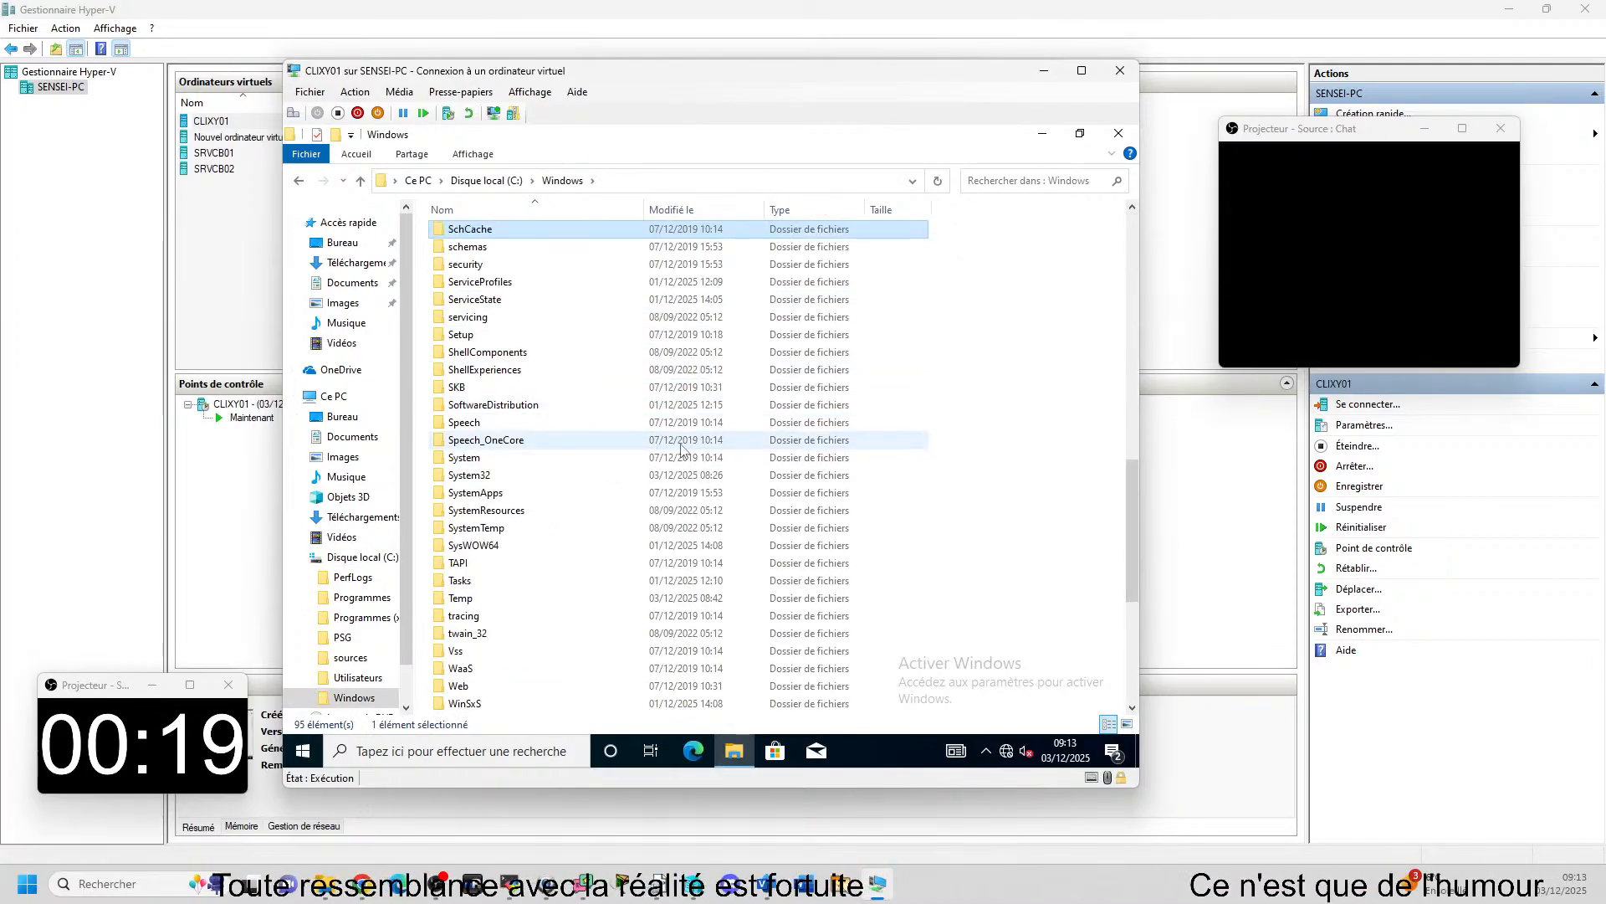
{"action": "key", "text": "s"}
{"action": "key", "text": "y"}
{"action": "key", "text": "Down"}
{"action": "key", "text": "Down"}
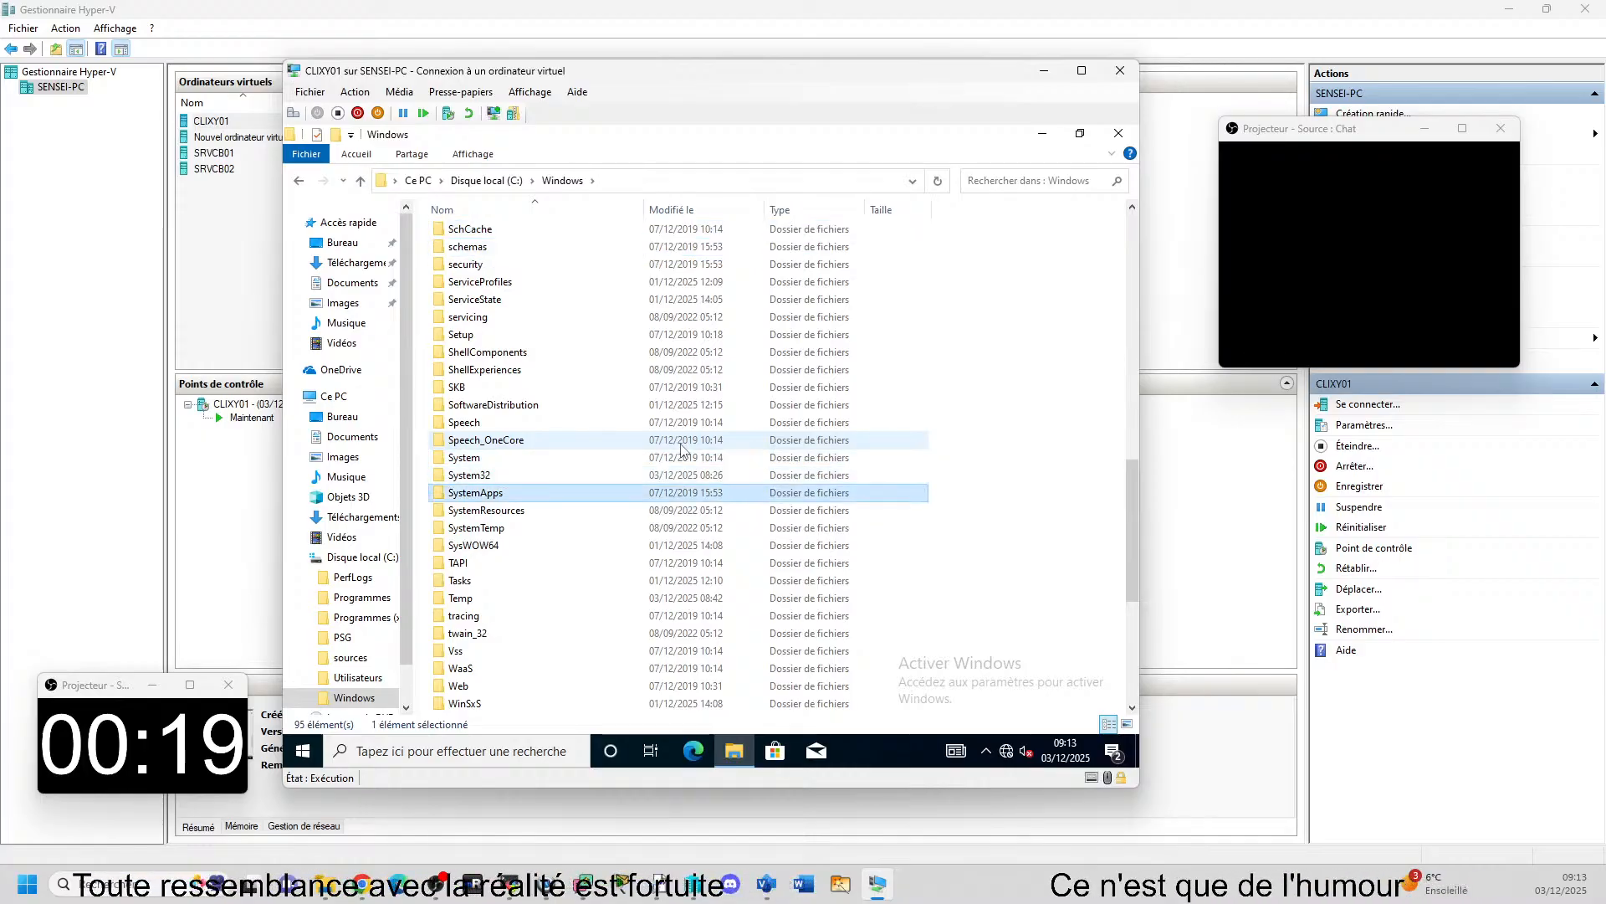
{"action": "key", "text": "Up"}
{"action": "key", "text": "Return"}
{"action": "key", "text": "s"}
{"action": "key", "text": "y"}
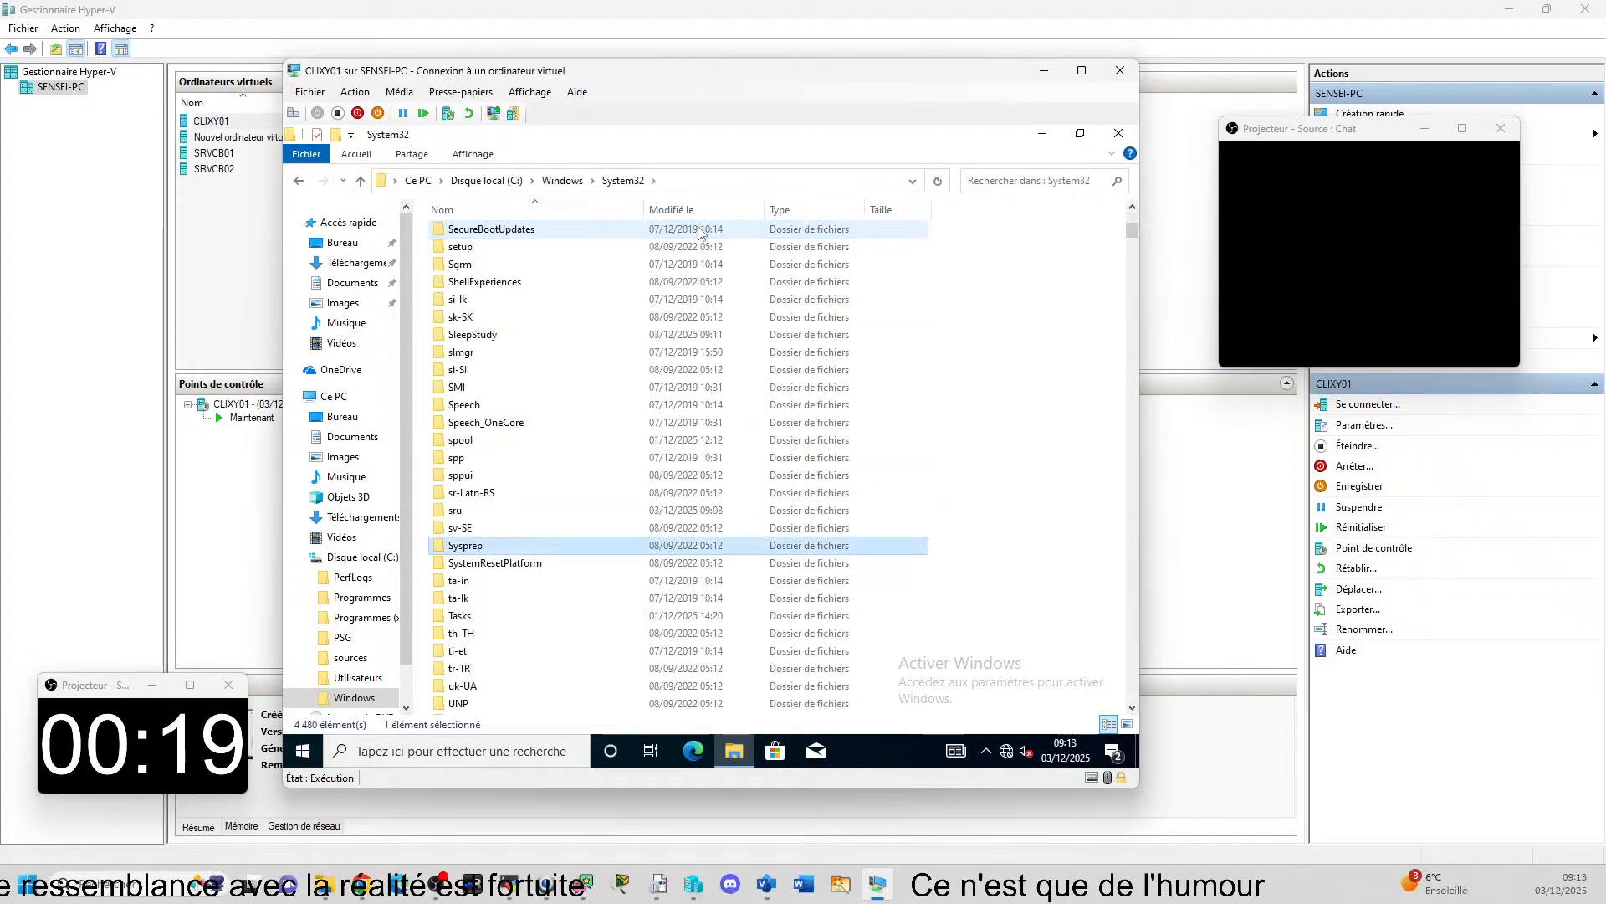
{"action": "key", "text": "Return"}
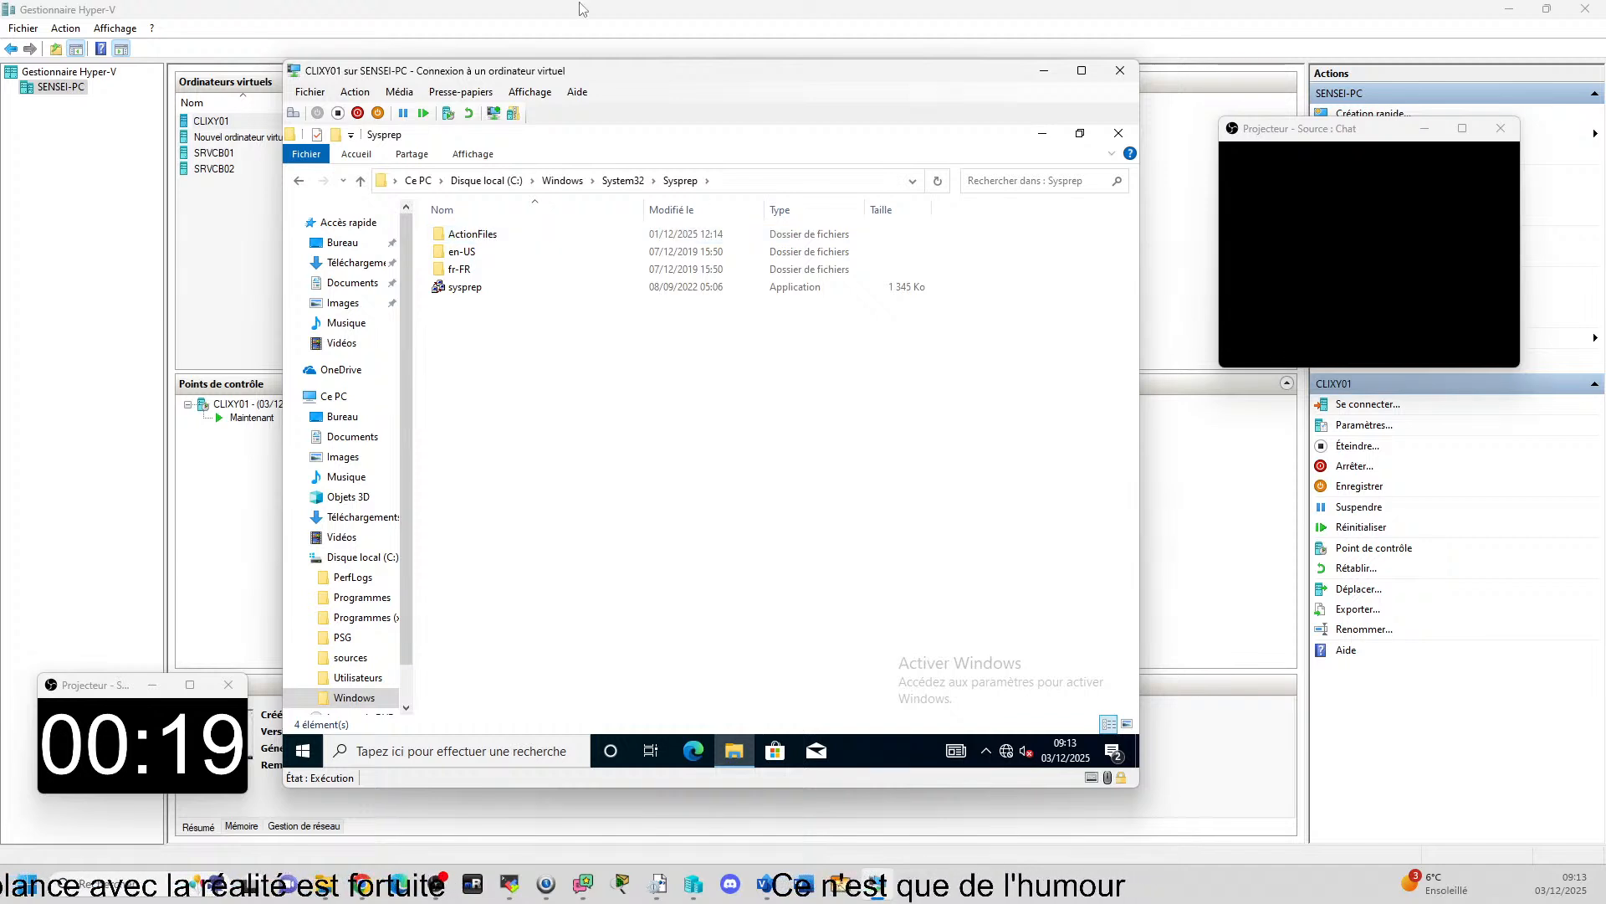
{"action": "key", "text": "alt+d"}
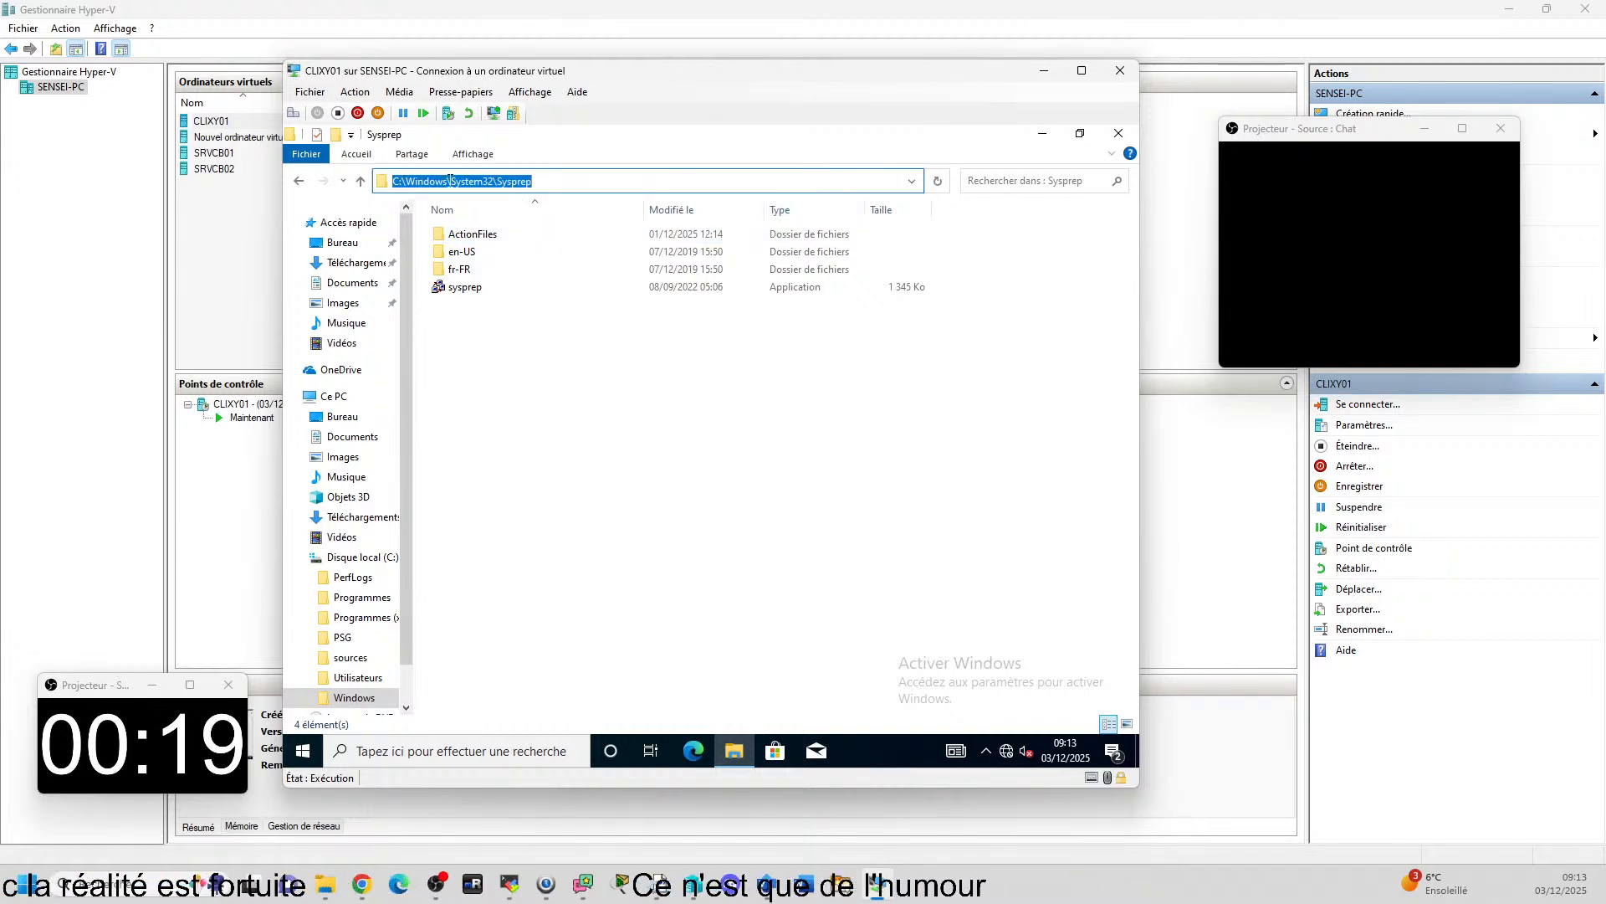
{"action": "key", "text": "Escape"}
Open the sysprep application, examine its Généraliser and shutdown options, and cancel without applying anything.
{"action": "double_click", "coordinate": [465, 287]}
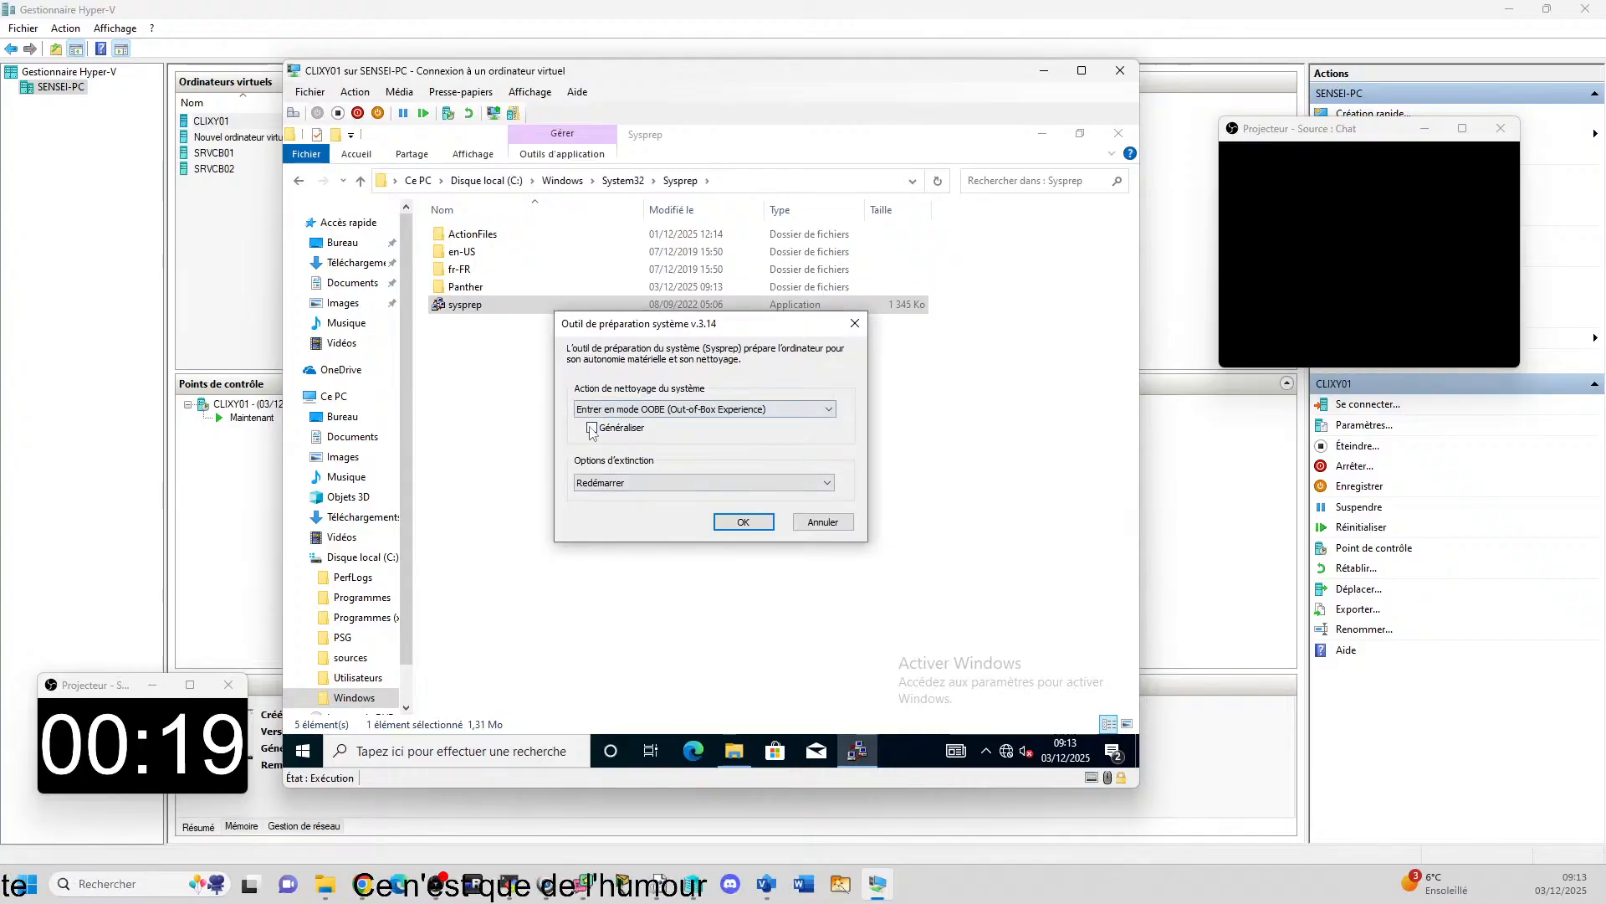
{"action": "left_click", "coordinate": [615, 490]}
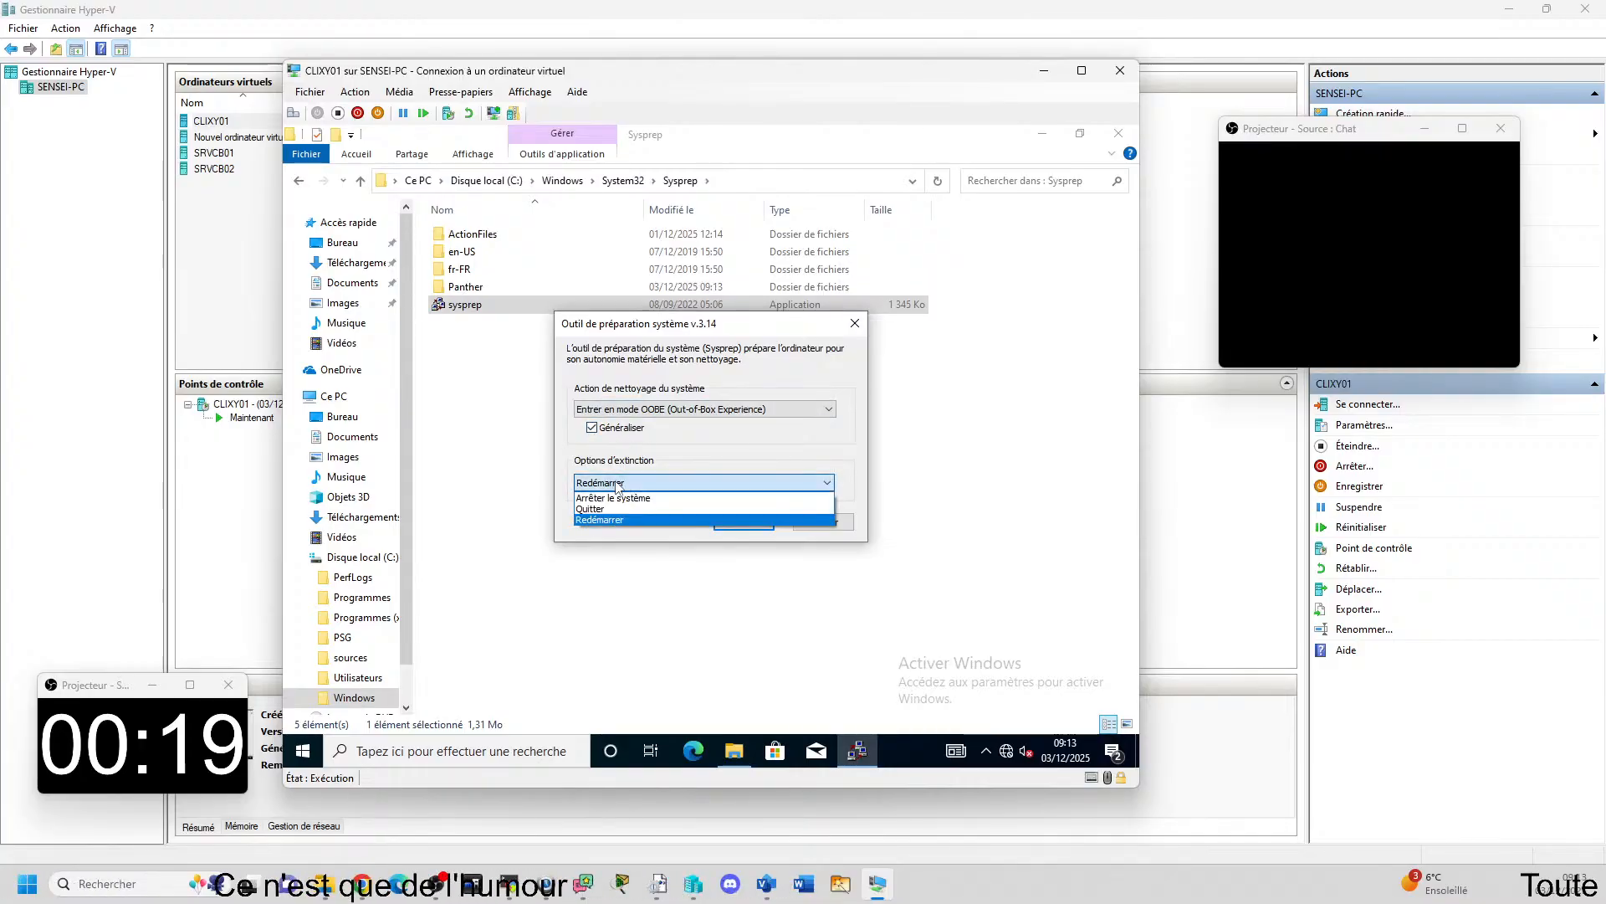
{"action": "left_click", "coordinate": [619, 495]}
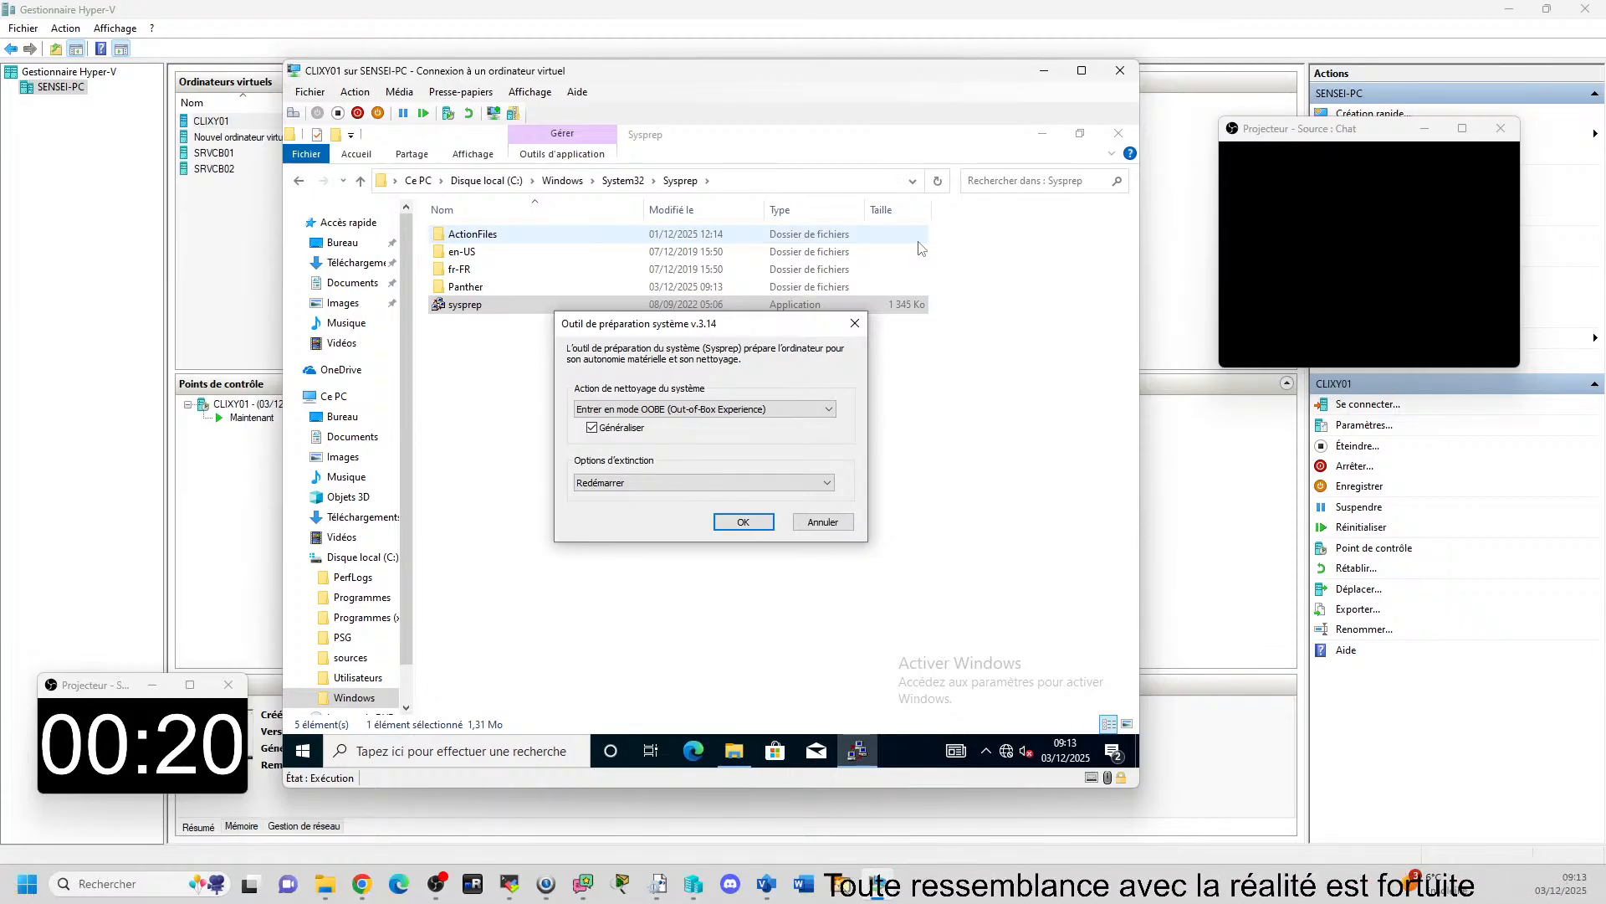
{"action": "left_click", "coordinate": [843, 523]}
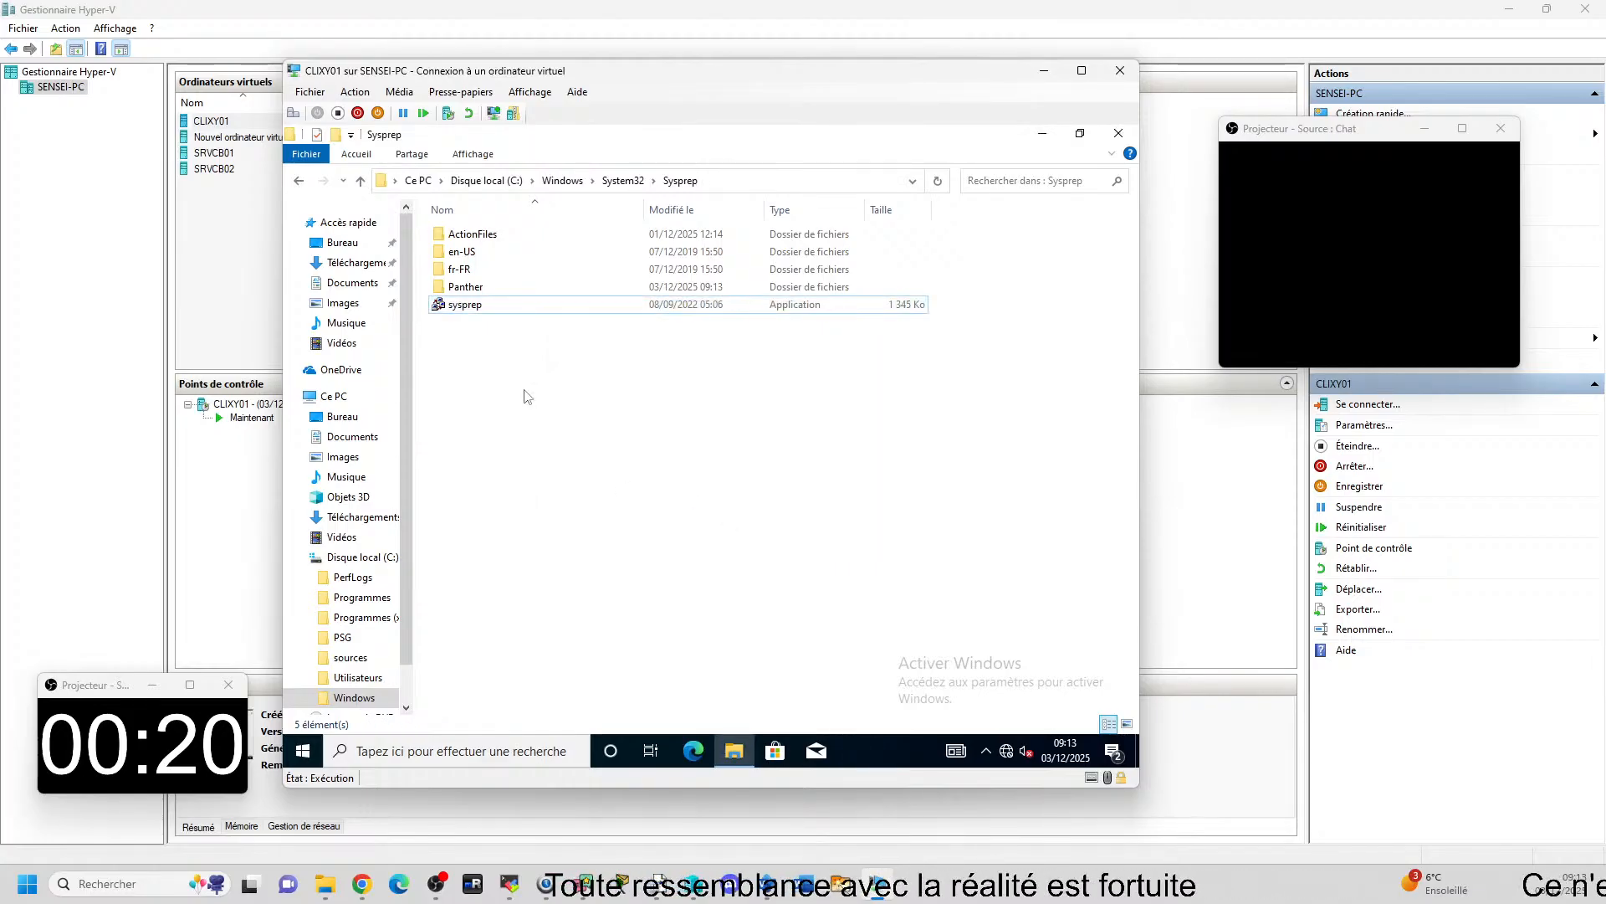
Open a Command Prompt with cmd and move its window clear of the Sysprep folder's file list.
{"action": "key", "text": "super+r"}
{"action": "type", "text": "cmd"}
{"action": "key", "text": "Return"}
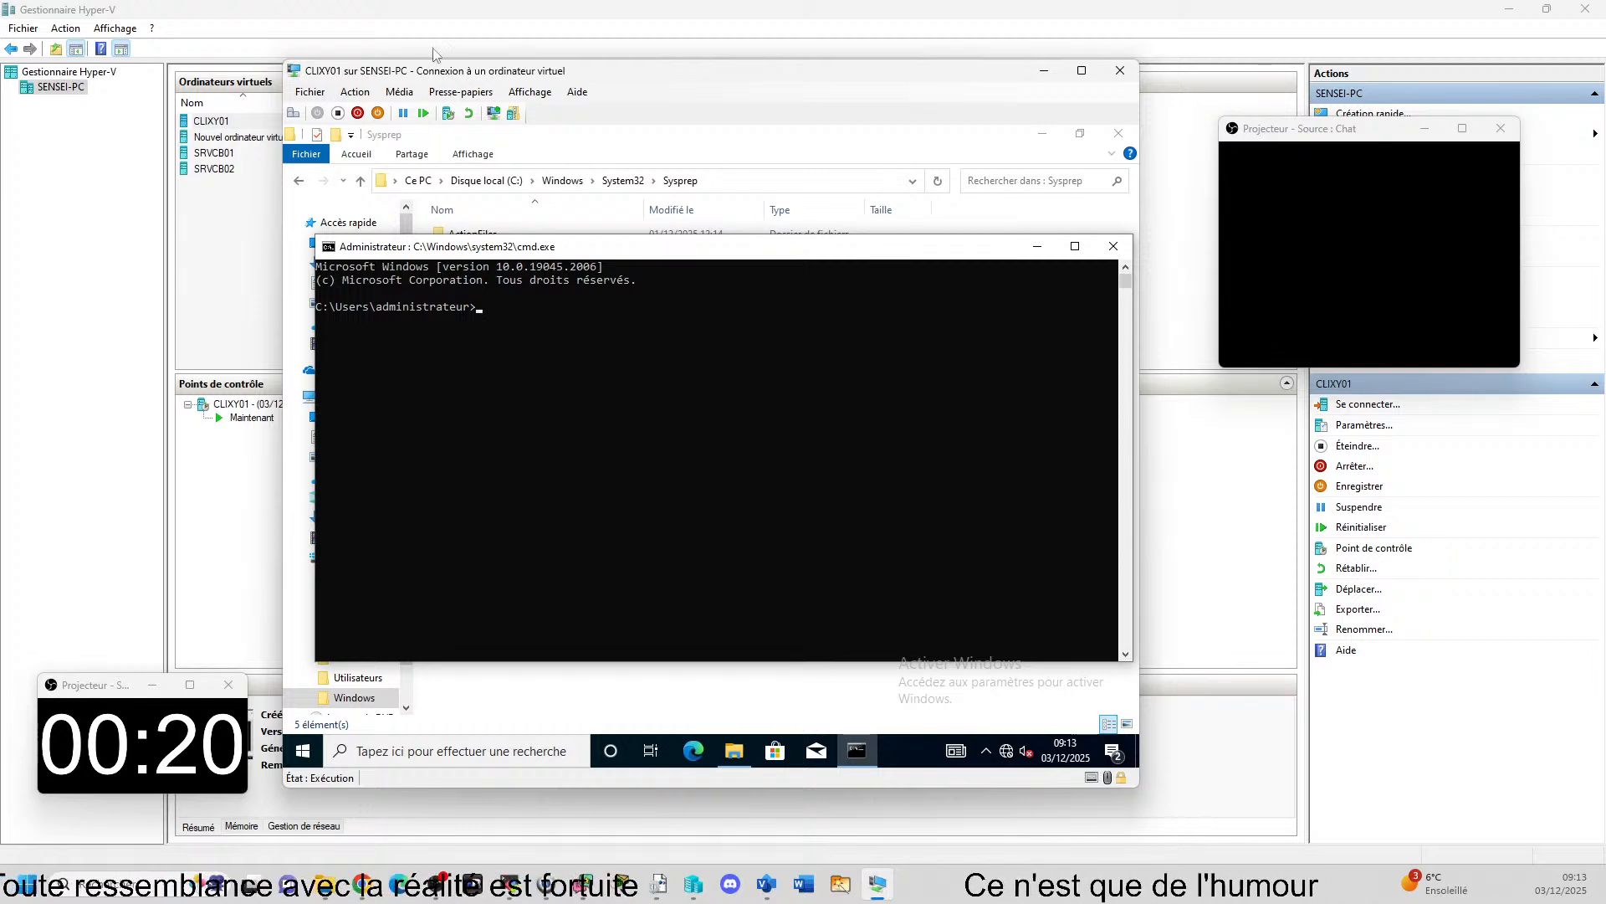
{"action": "left_click_drag", "start_coordinate": [512, 250], "coordinate": [515, 362]}
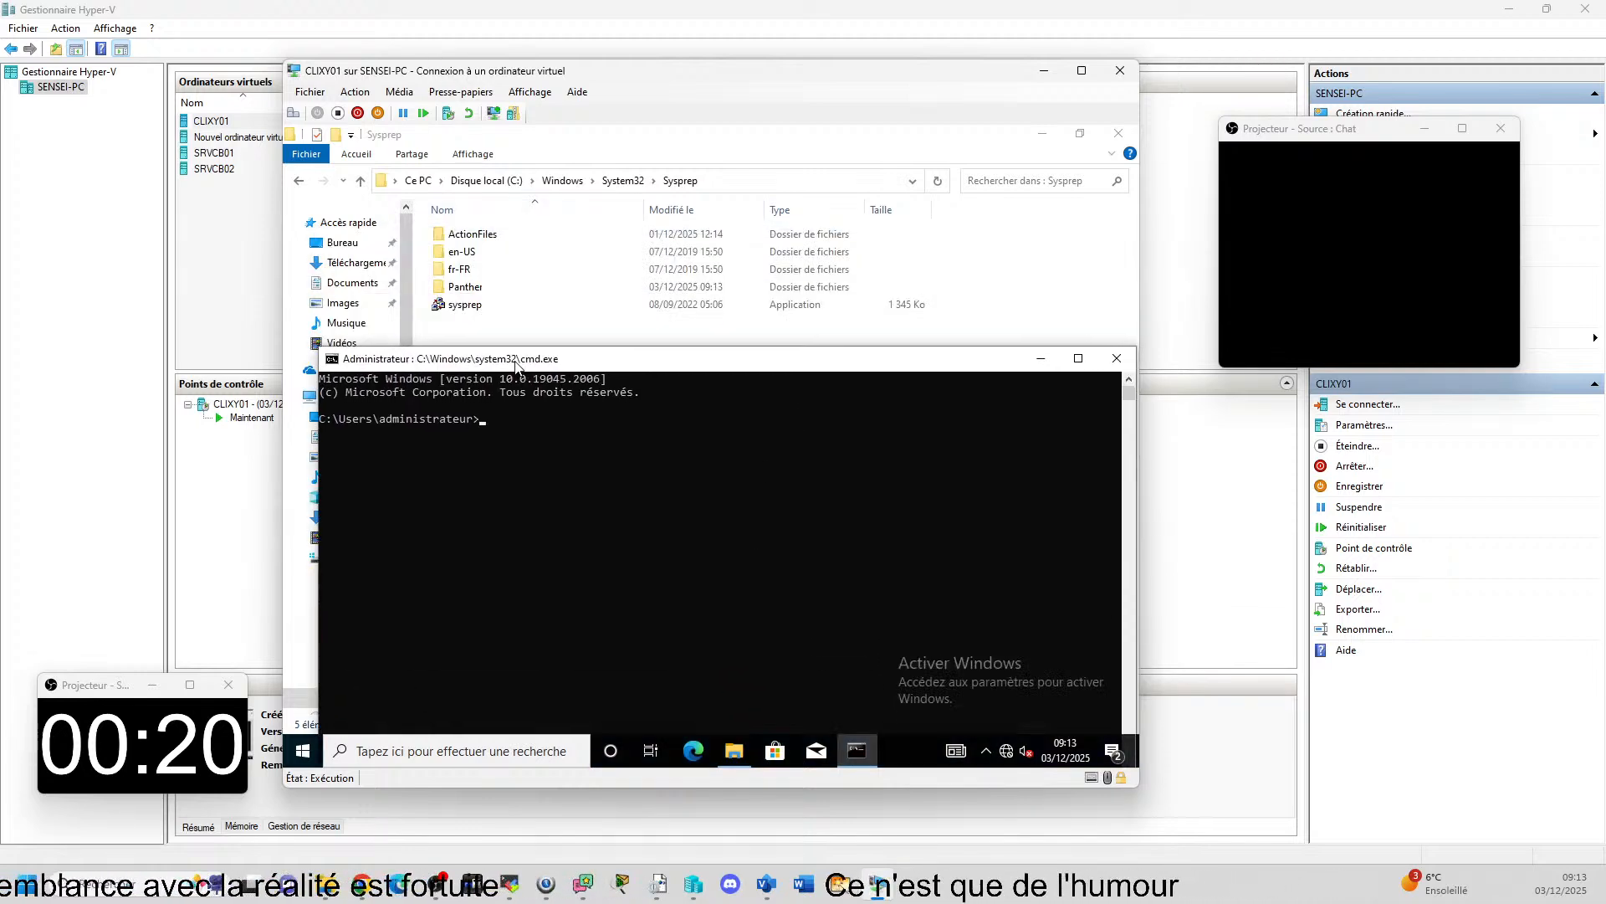
View the contents of the ActionFiles folder and bring the Command Prompt window back in front.
{"action": "double_click", "coordinate": [578, 234]}
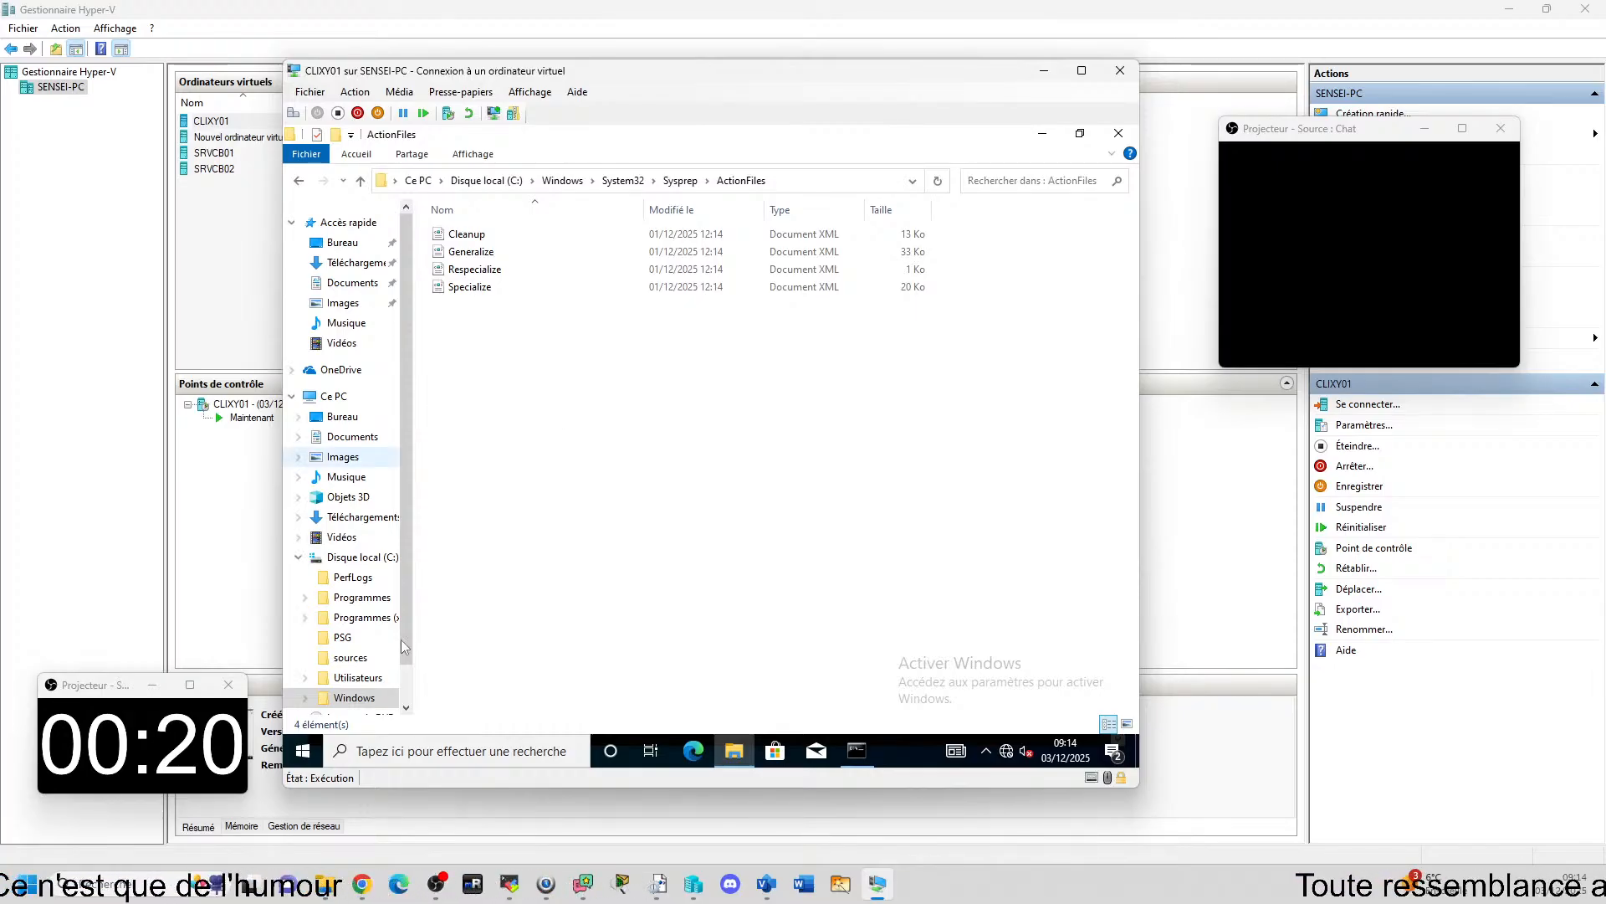
{"action": "left_click", "coordinate": [857, 750]}
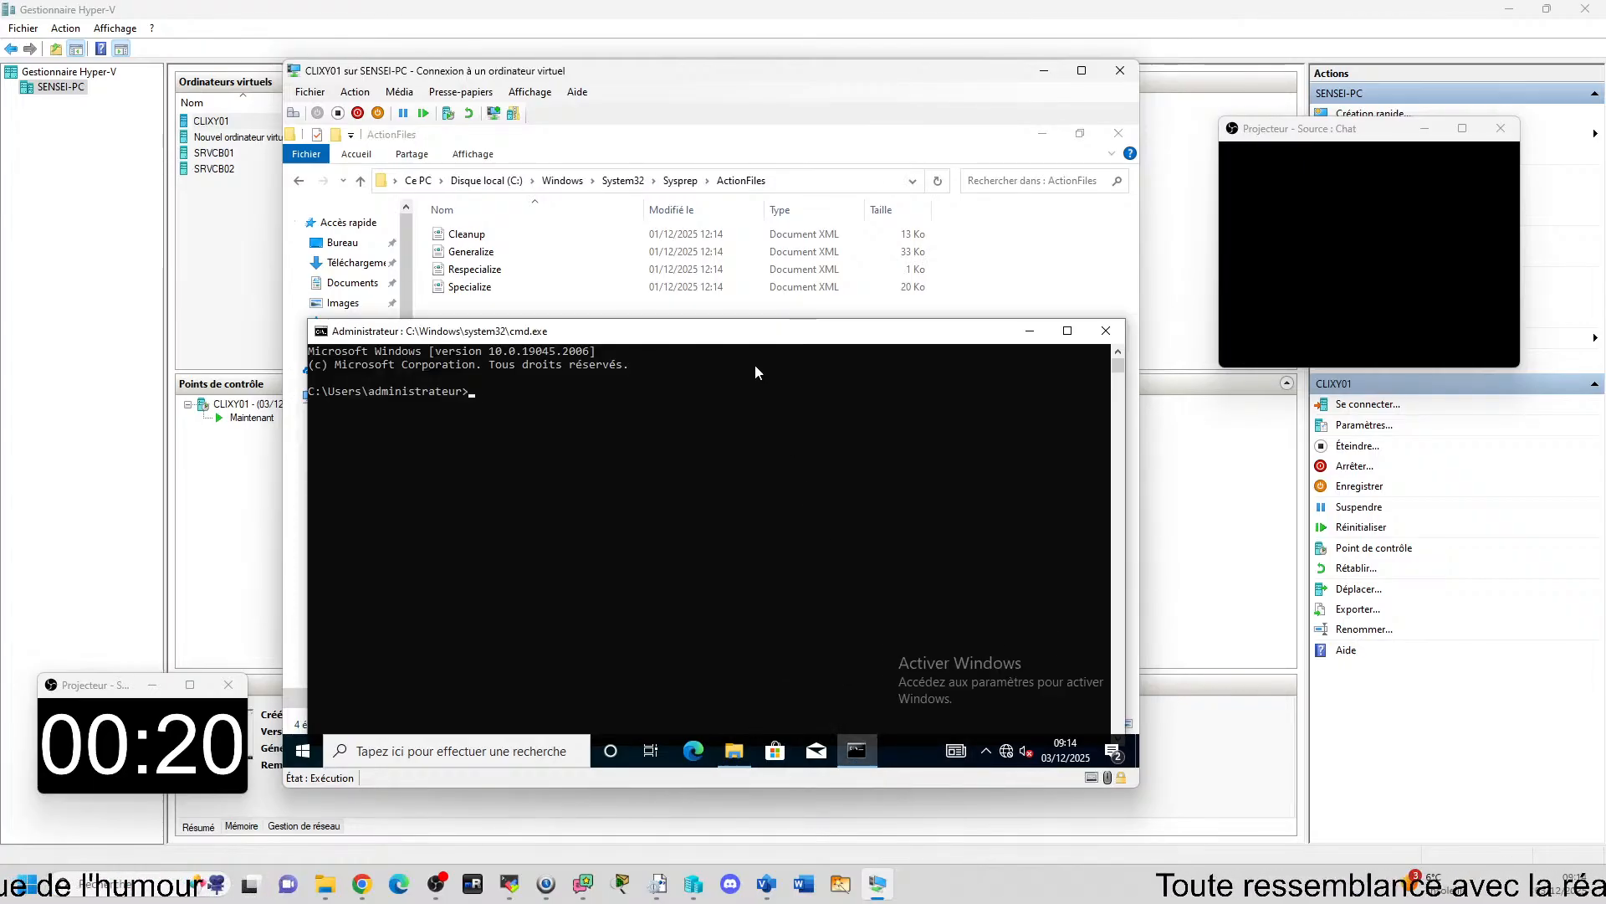
{"action": "left_click_drag", "start_coordinate": [722, 337], "coordinate": [767, 296]}
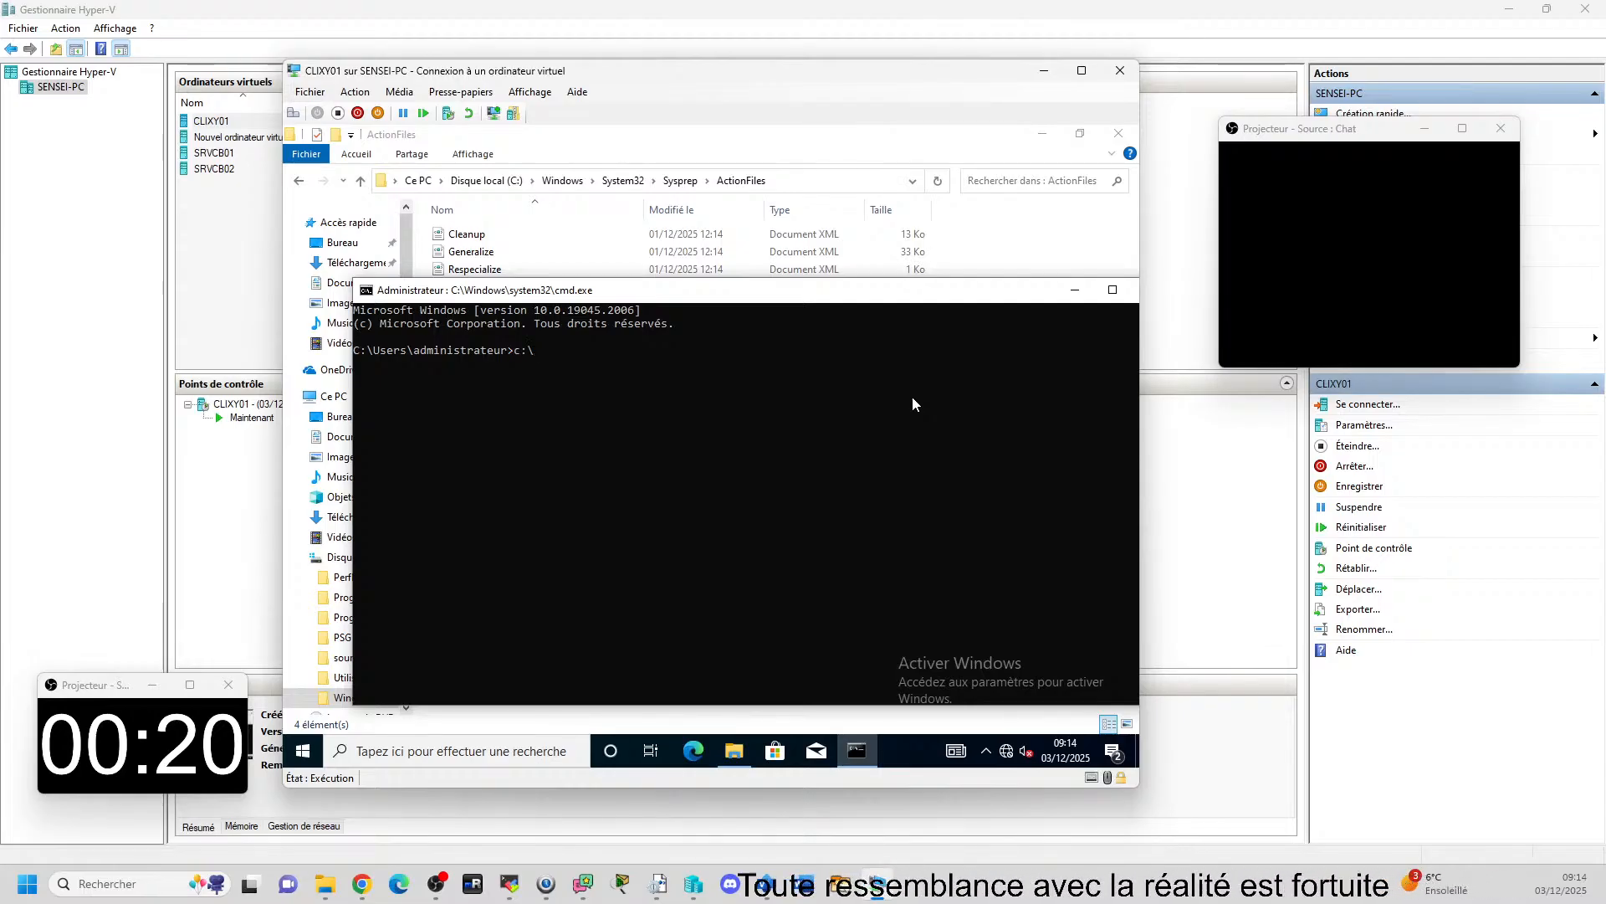
Begin a command line with c:\Windows\System32\Sysprep\sysprep.exe followed by a slash for its options.
{"action": "type", "text": "c:\\Windows"}
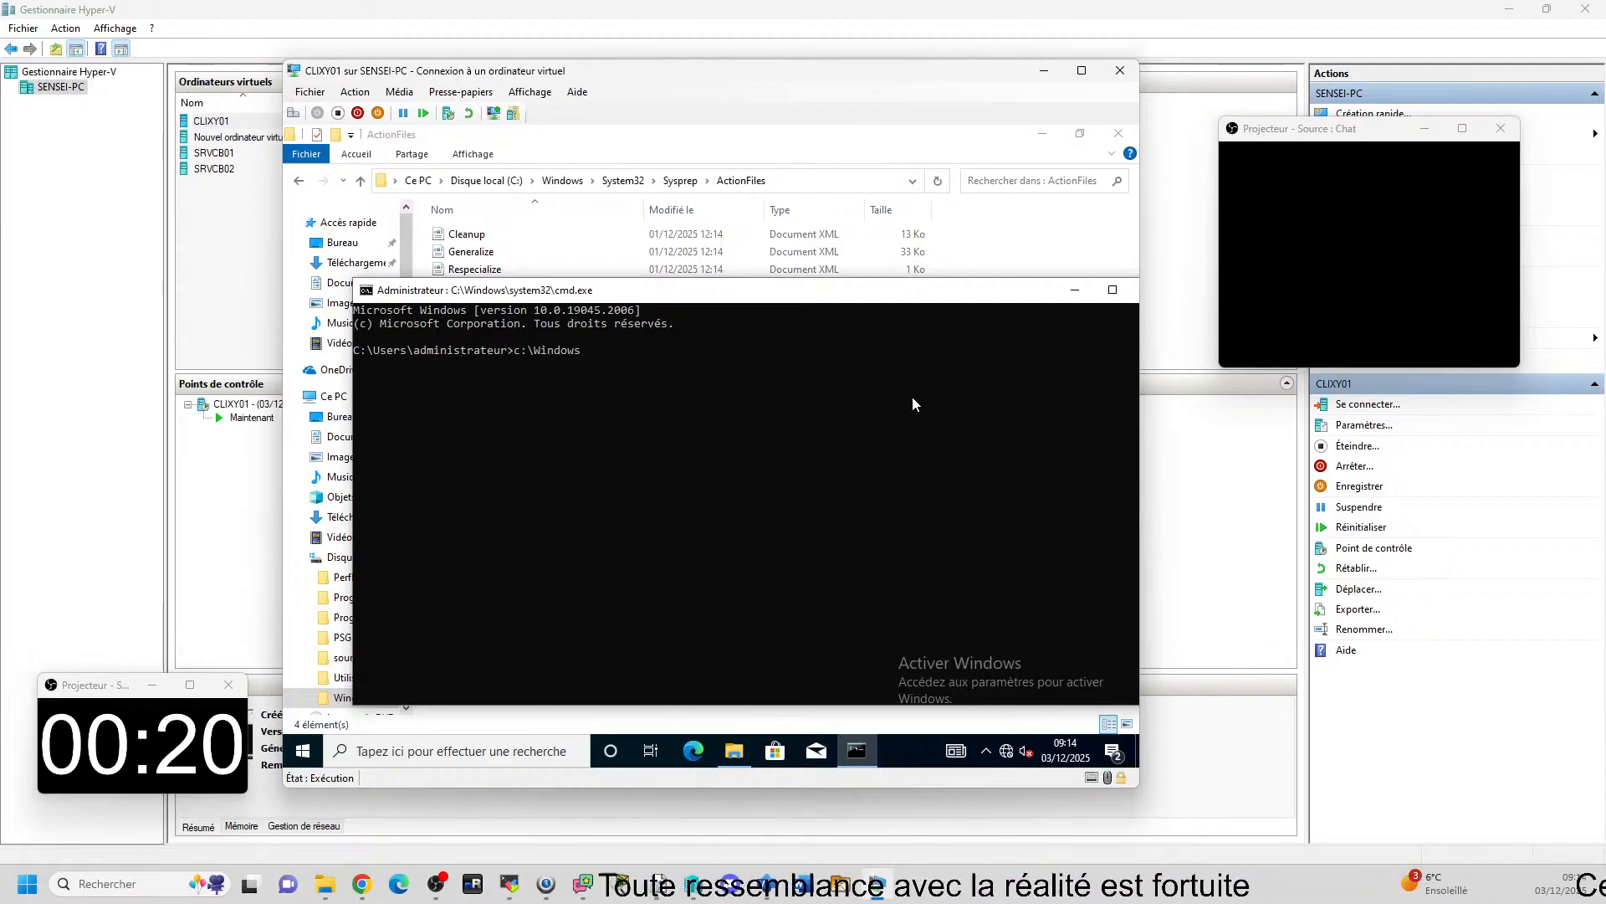
{"action": "type", "text": "\\system.ini"}
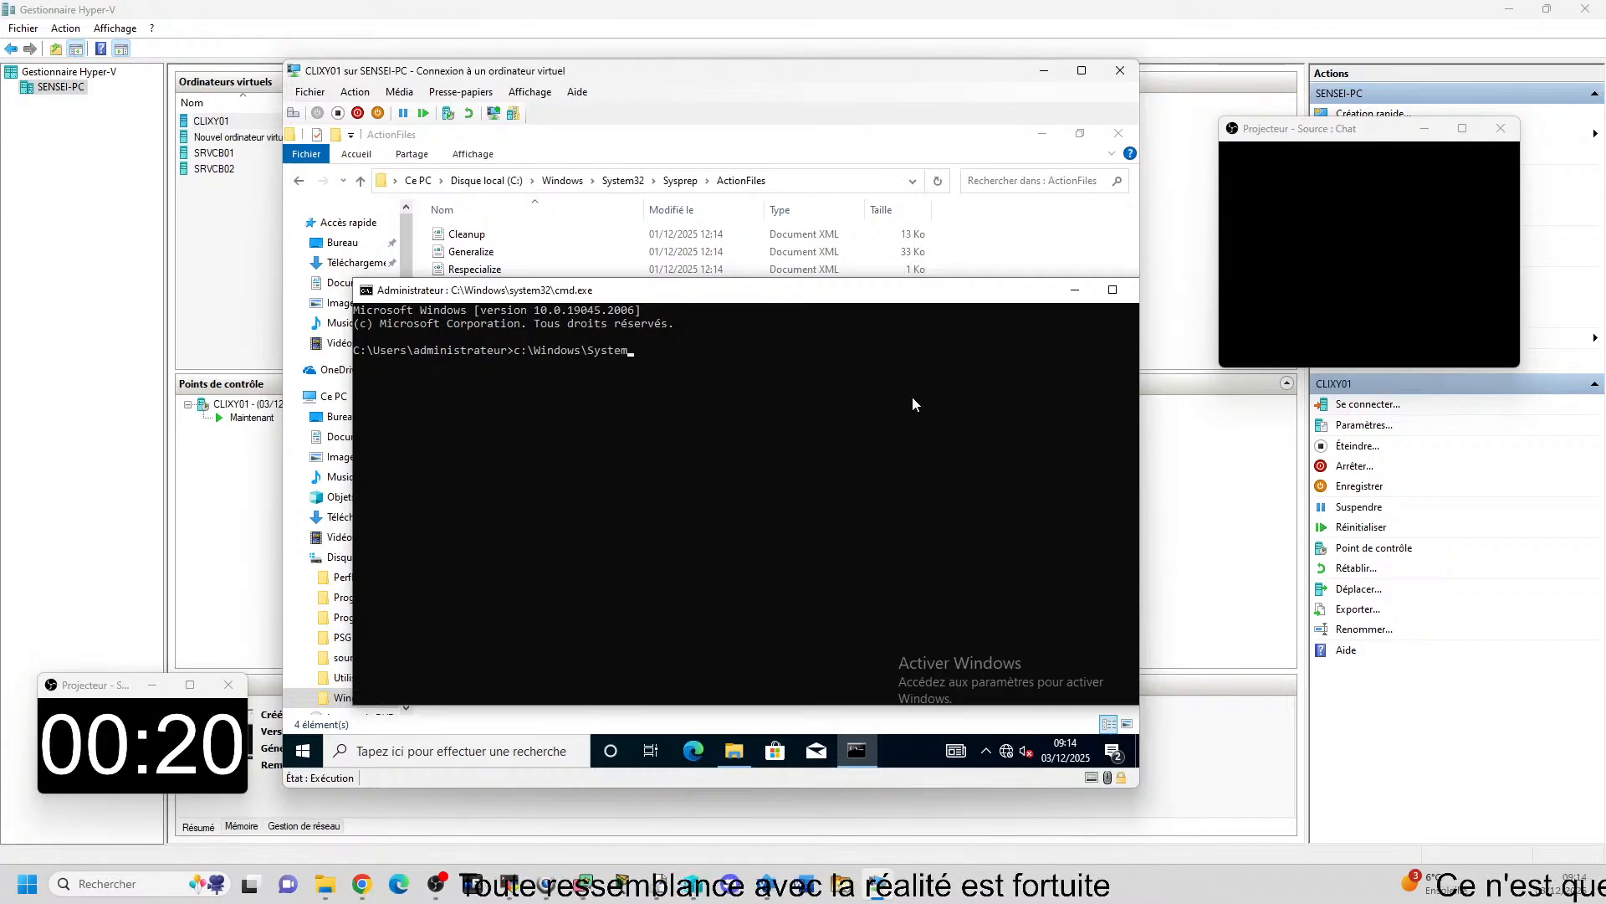
{"action": "key", "text": "Tab"}
{"action": "type", "text": "\\sy"}
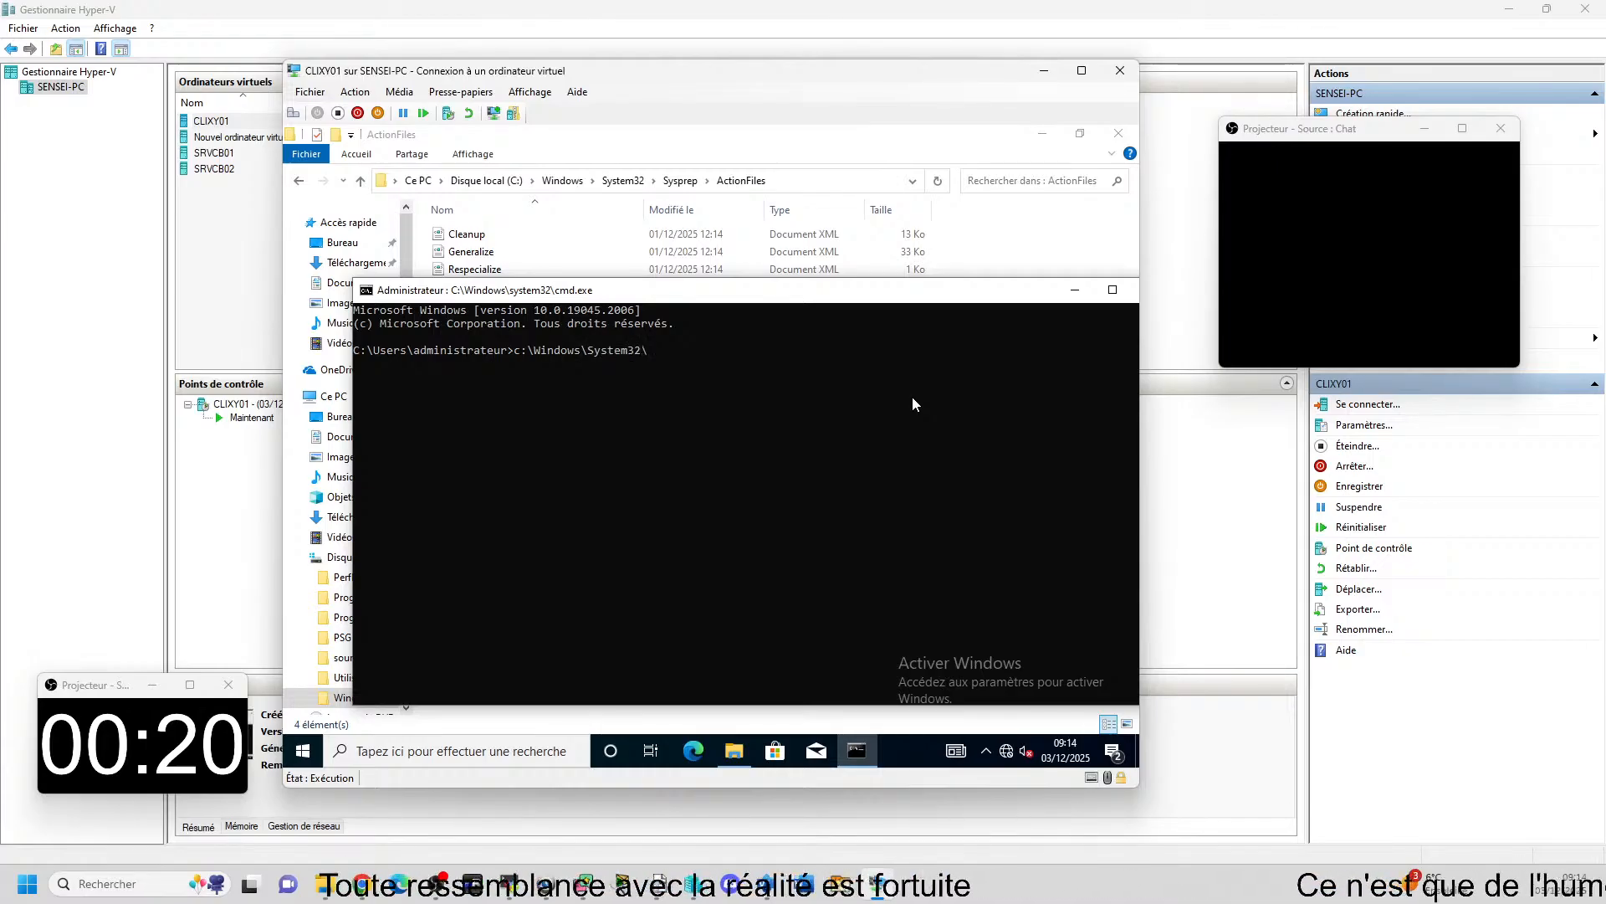
{"action": "type", "text": "sdm.cpl"}
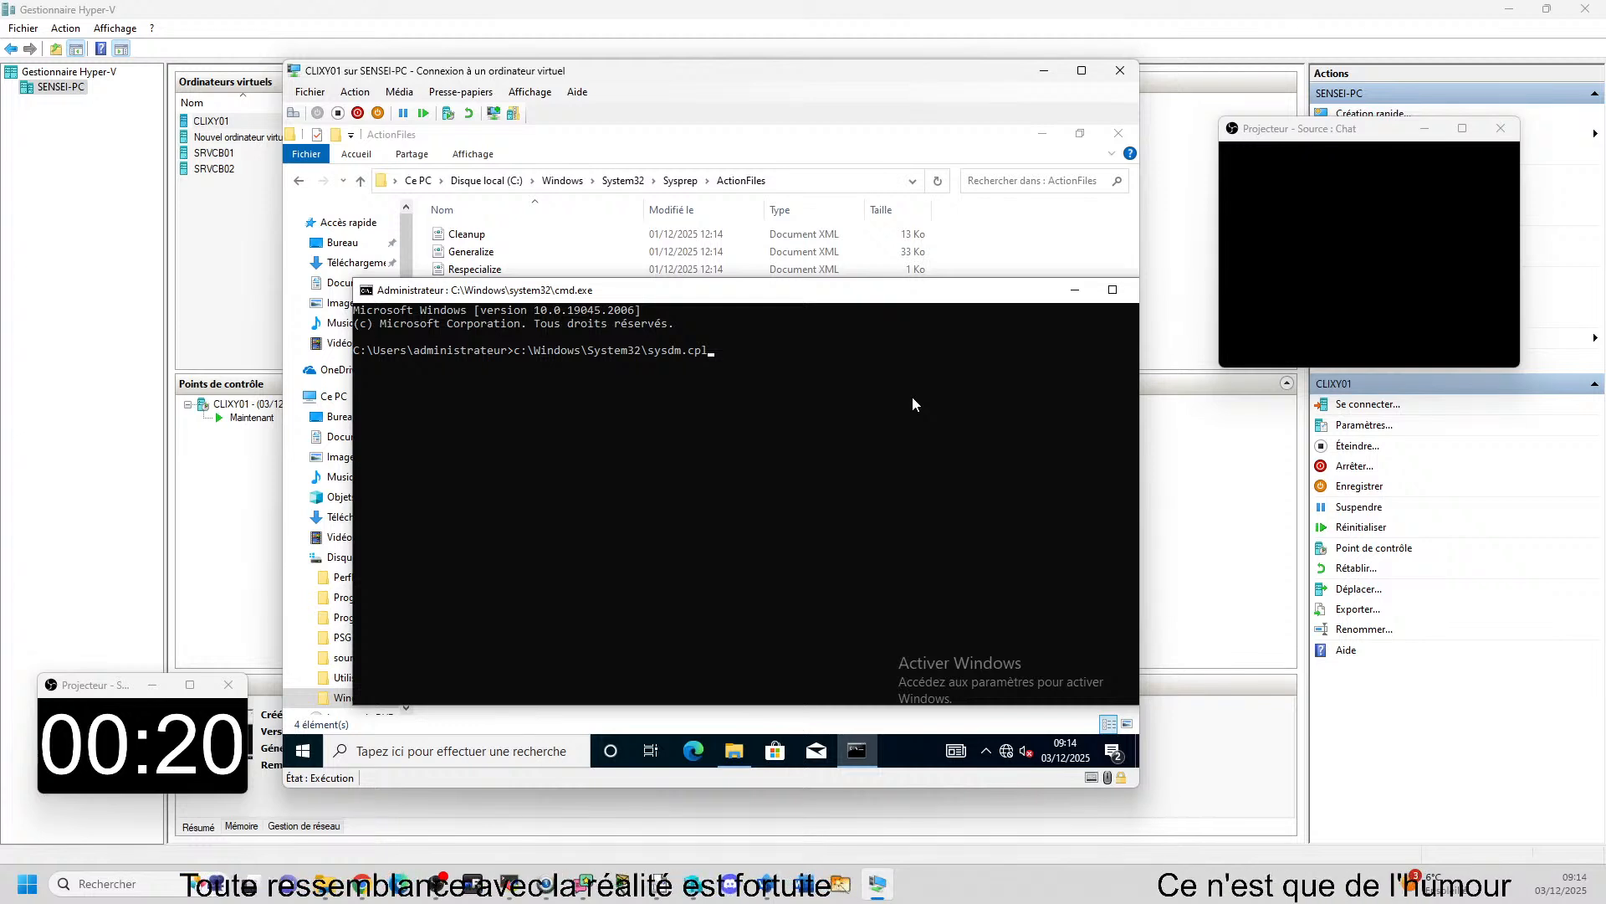
{"action": "key", "text": "BackSpace"}
{"action": "key", "text": "BackSpace"}
{"action": "key", "text": "BackSpace"}
{"action": "type", "text": "p"}
{"action": "key", "text": "Tab"}
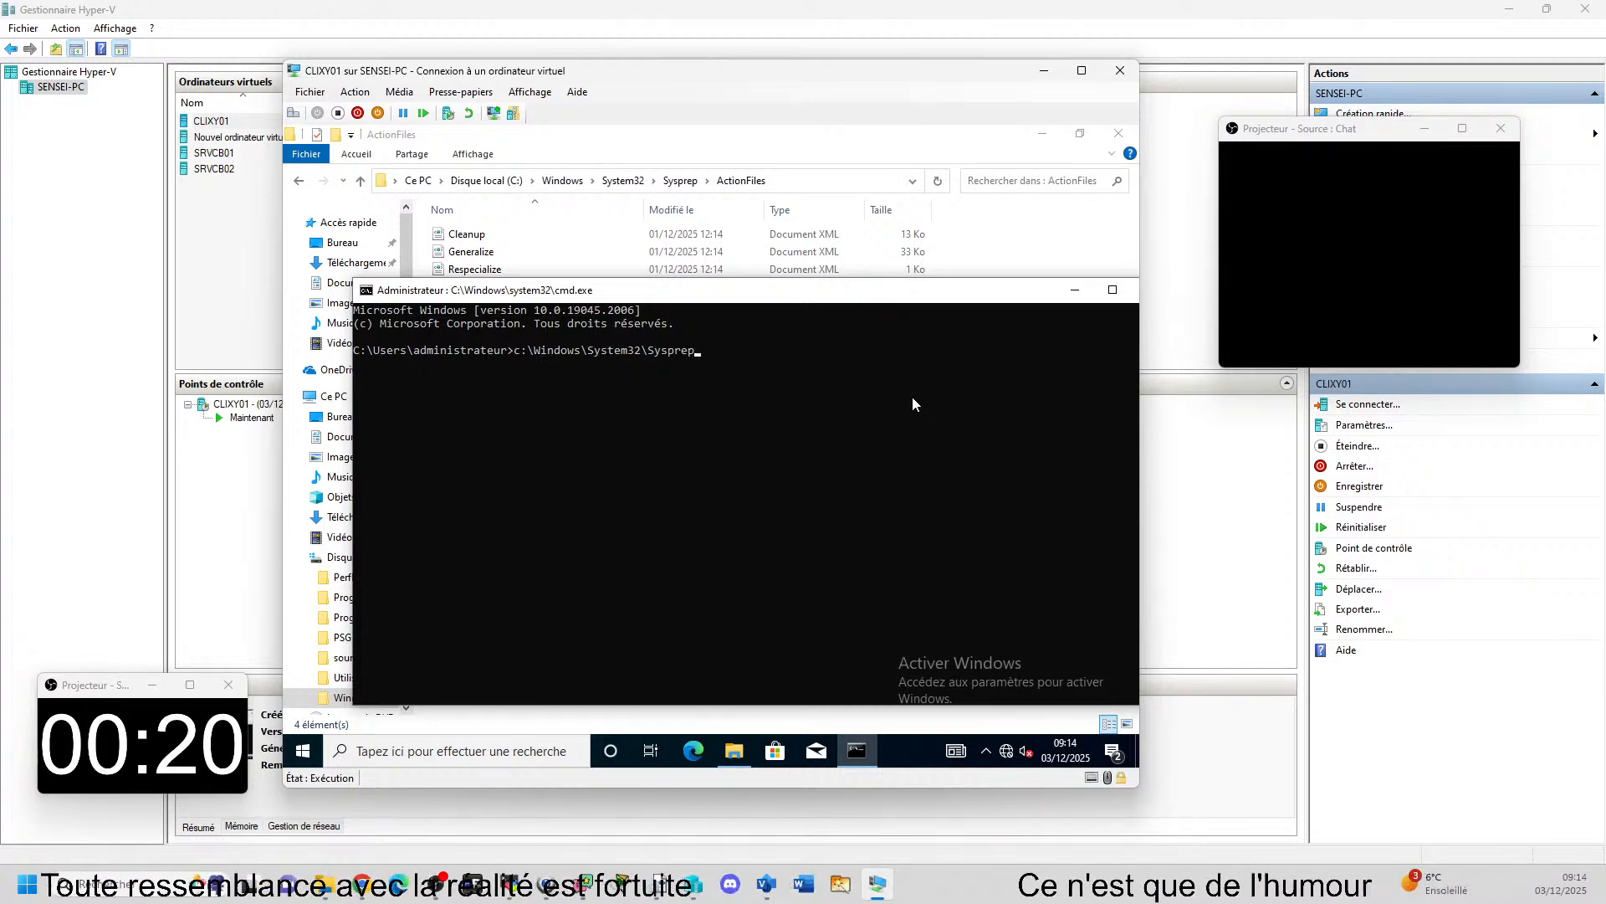
{"action": "type", "text": "\\sysprep.exe"}
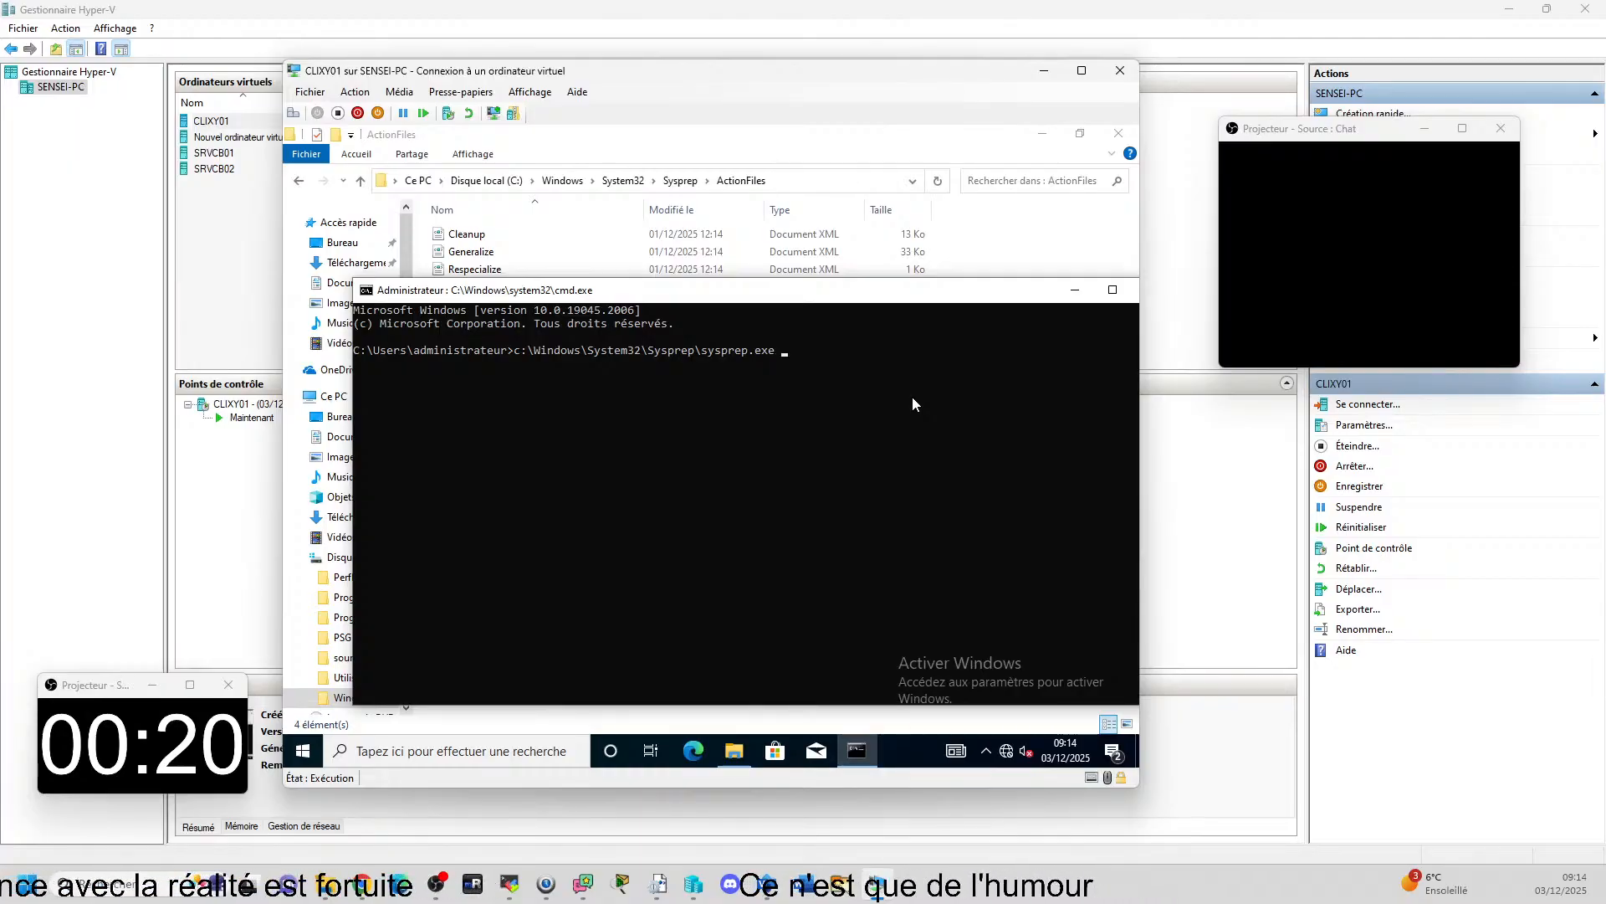
{"action": "type", "text": " /"}
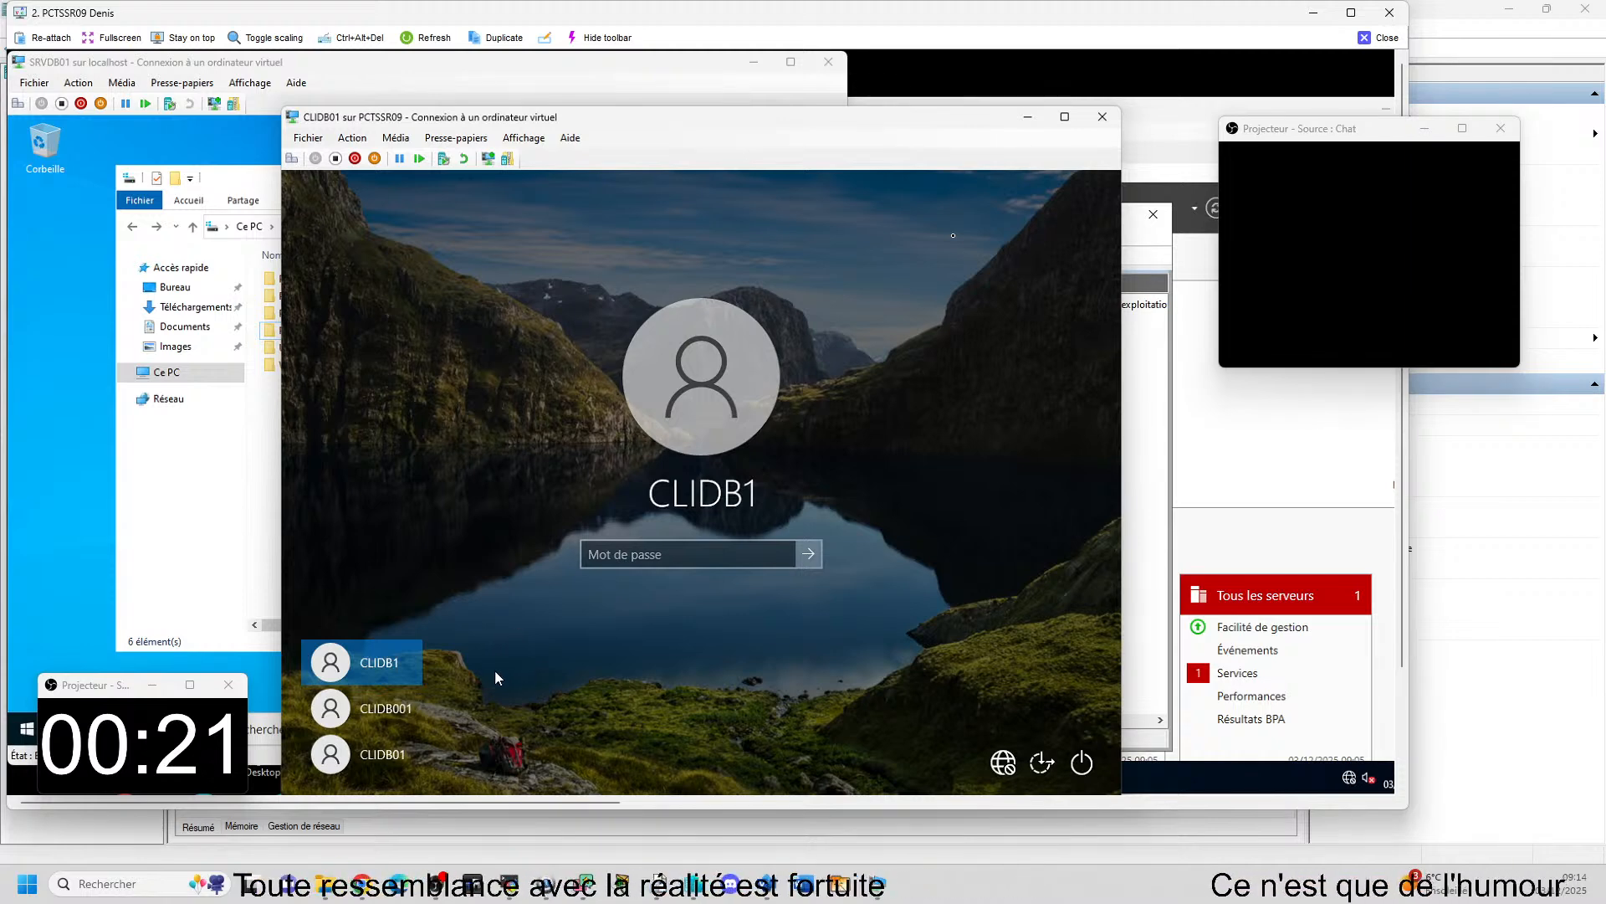
Sign in to the CLIDB01 virtual machine on PCTSSR09 with the CLIDB01 account by entering its password.
{"action": "left_click", "coordinate": [653, 554]}
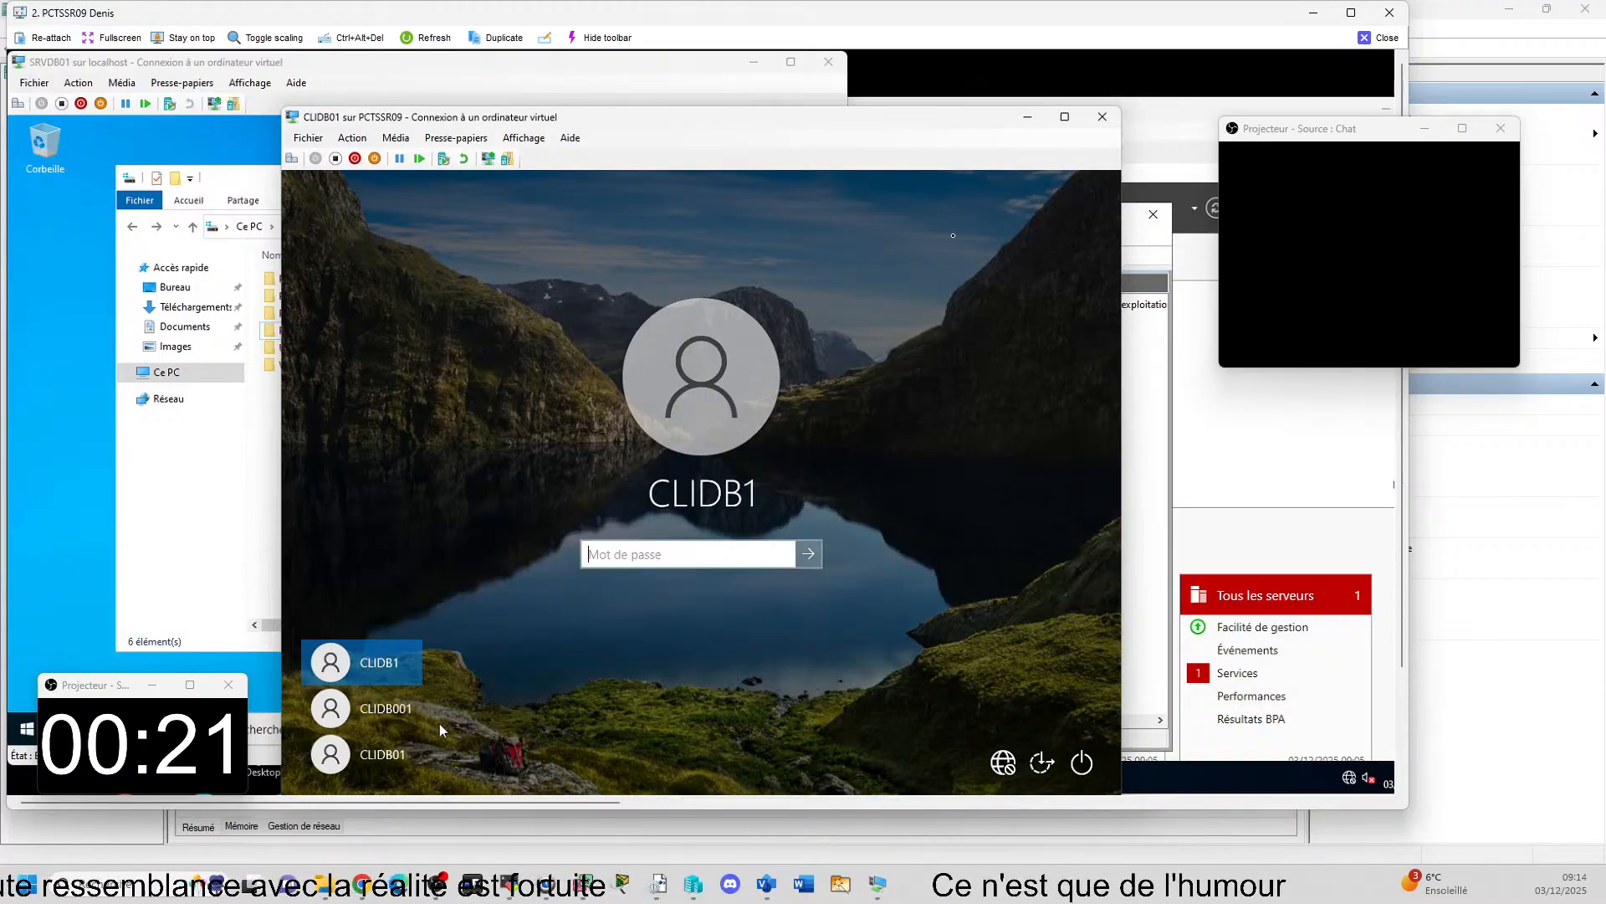
{"action": "left_click", "coordinate": [393, 753]}
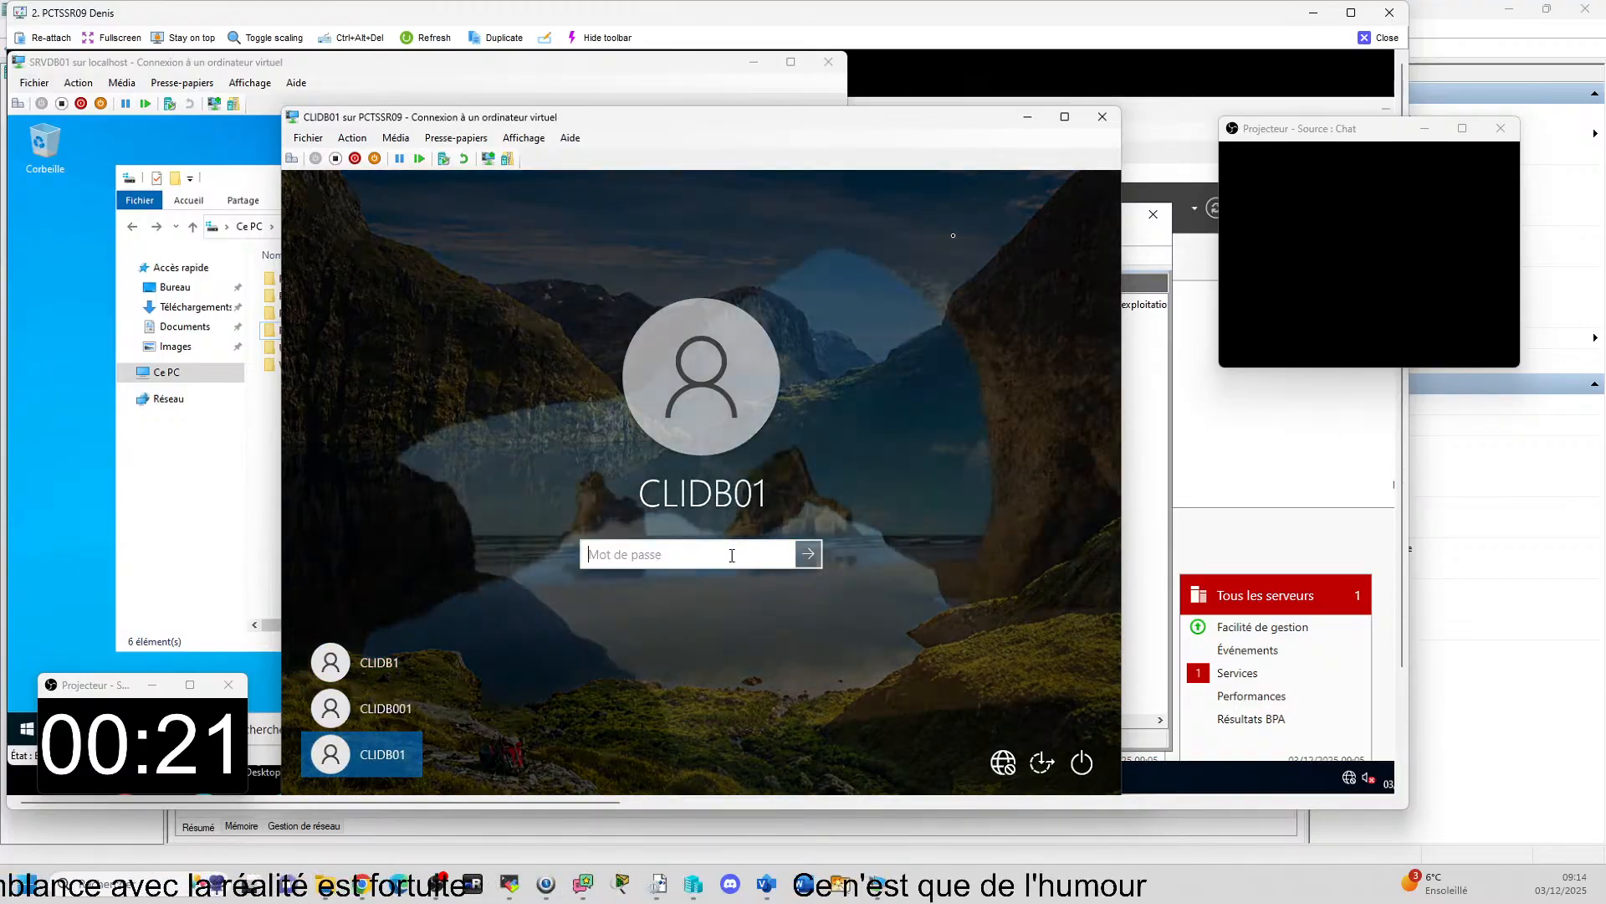
{"action": "type", "text": "•"}
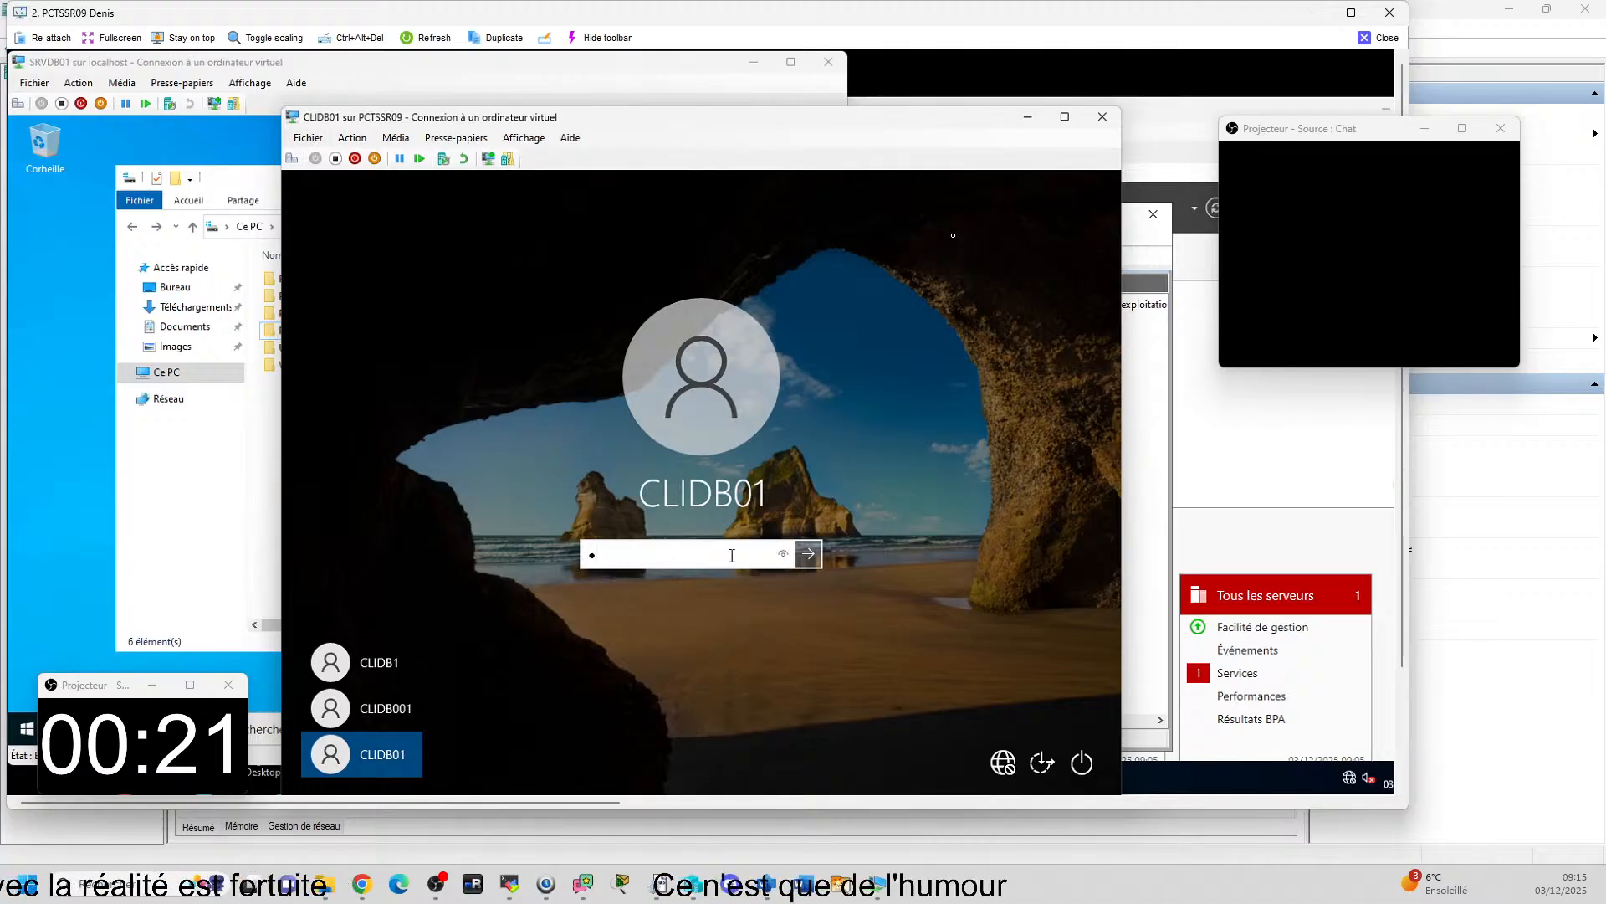
{"action": "type", "text": "••••"}
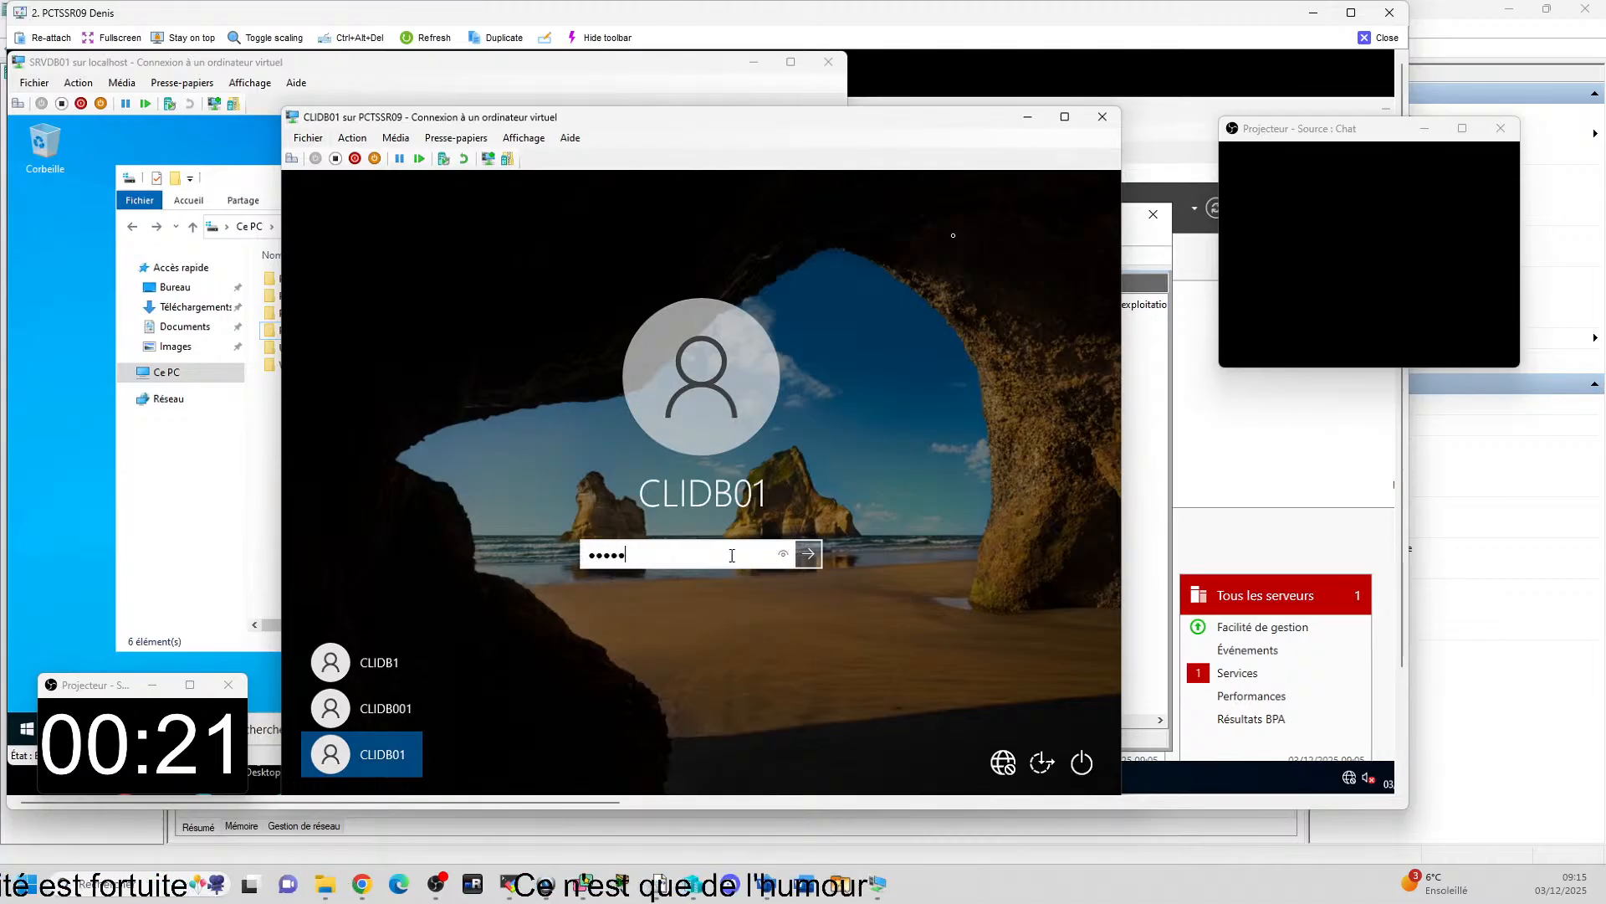
{"action": "key", "text": "Return"}
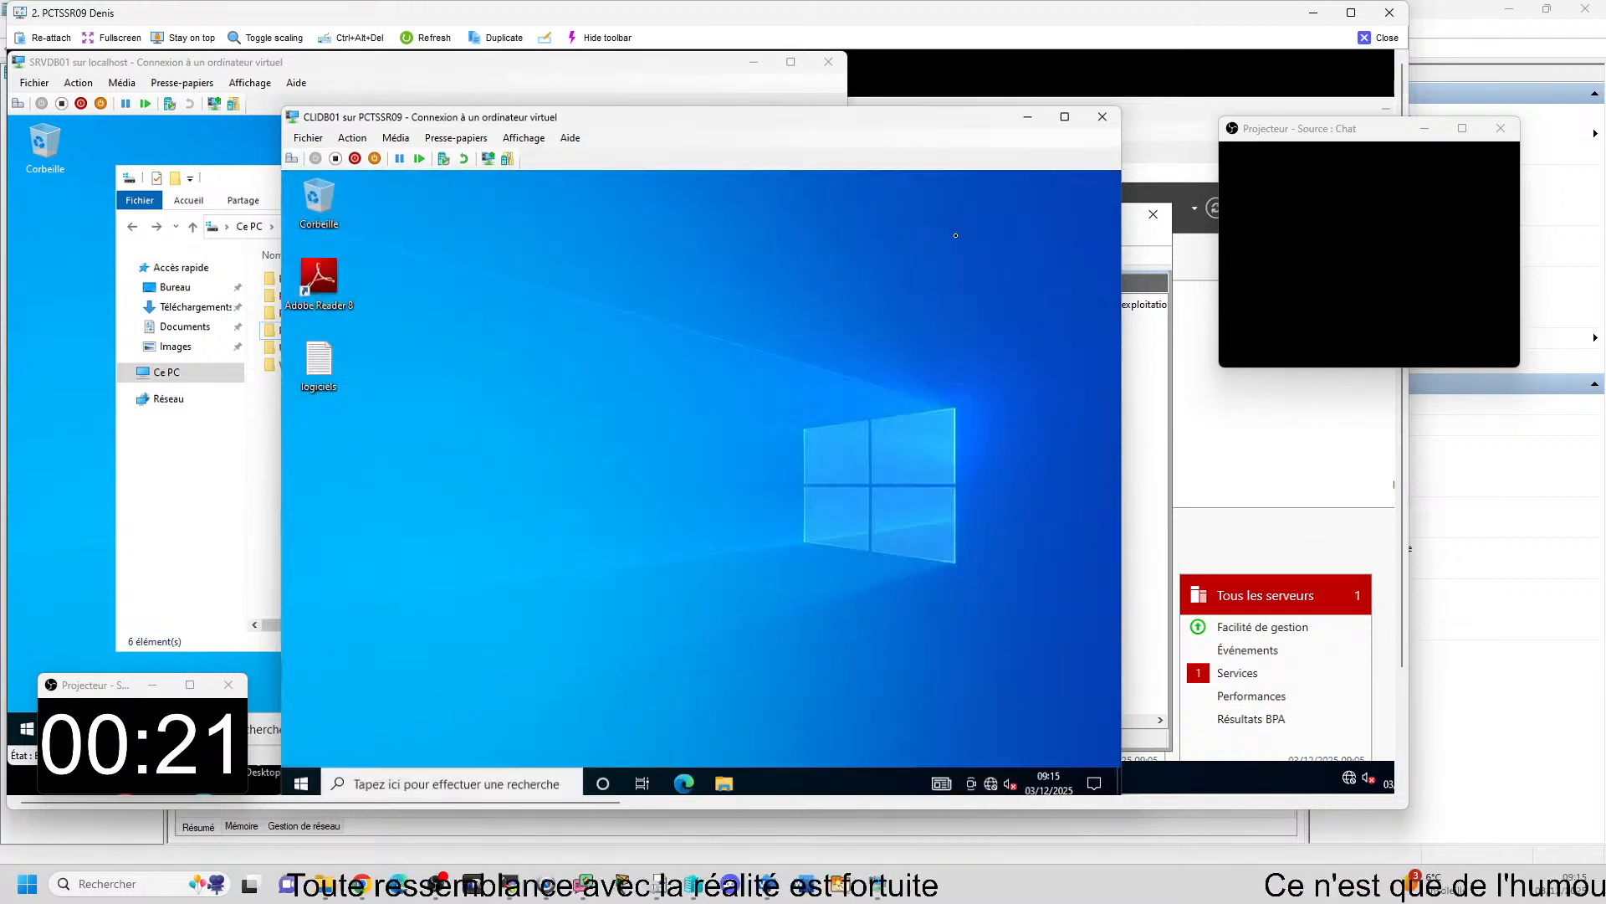
Run sysdm.cpl in CLIDB01 and open the dialog for changing the computer's name or domain.
{"action": "left_click", "coordinate": [396, 784]}
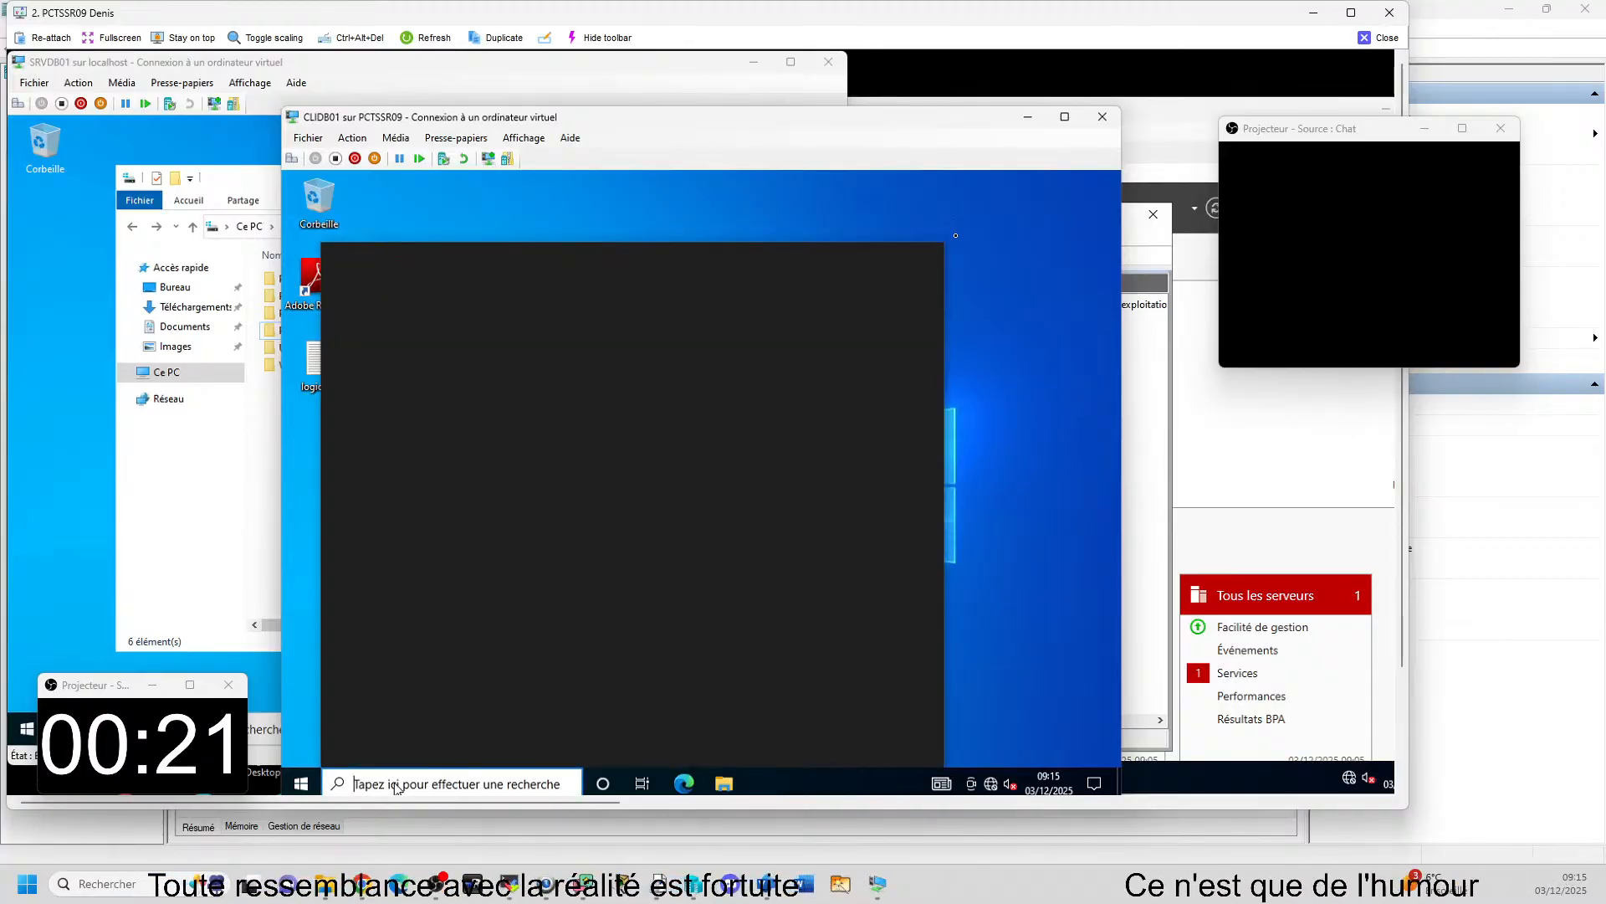
{"action": "type", "text": "sysdm"}
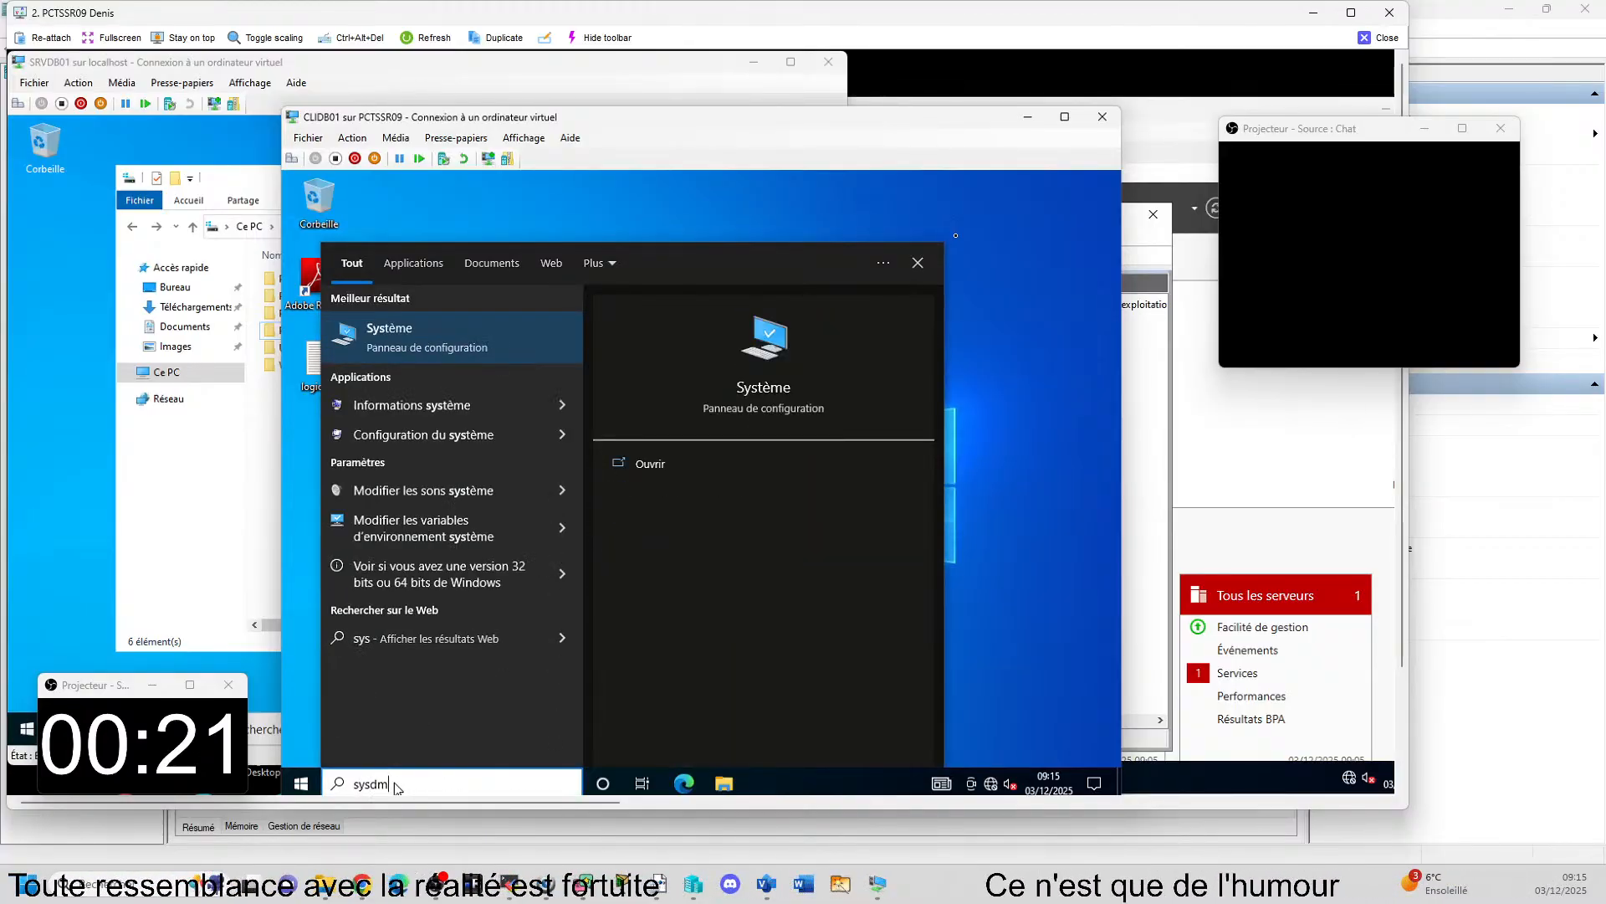
{"action": "type", "text": ".cpl"}
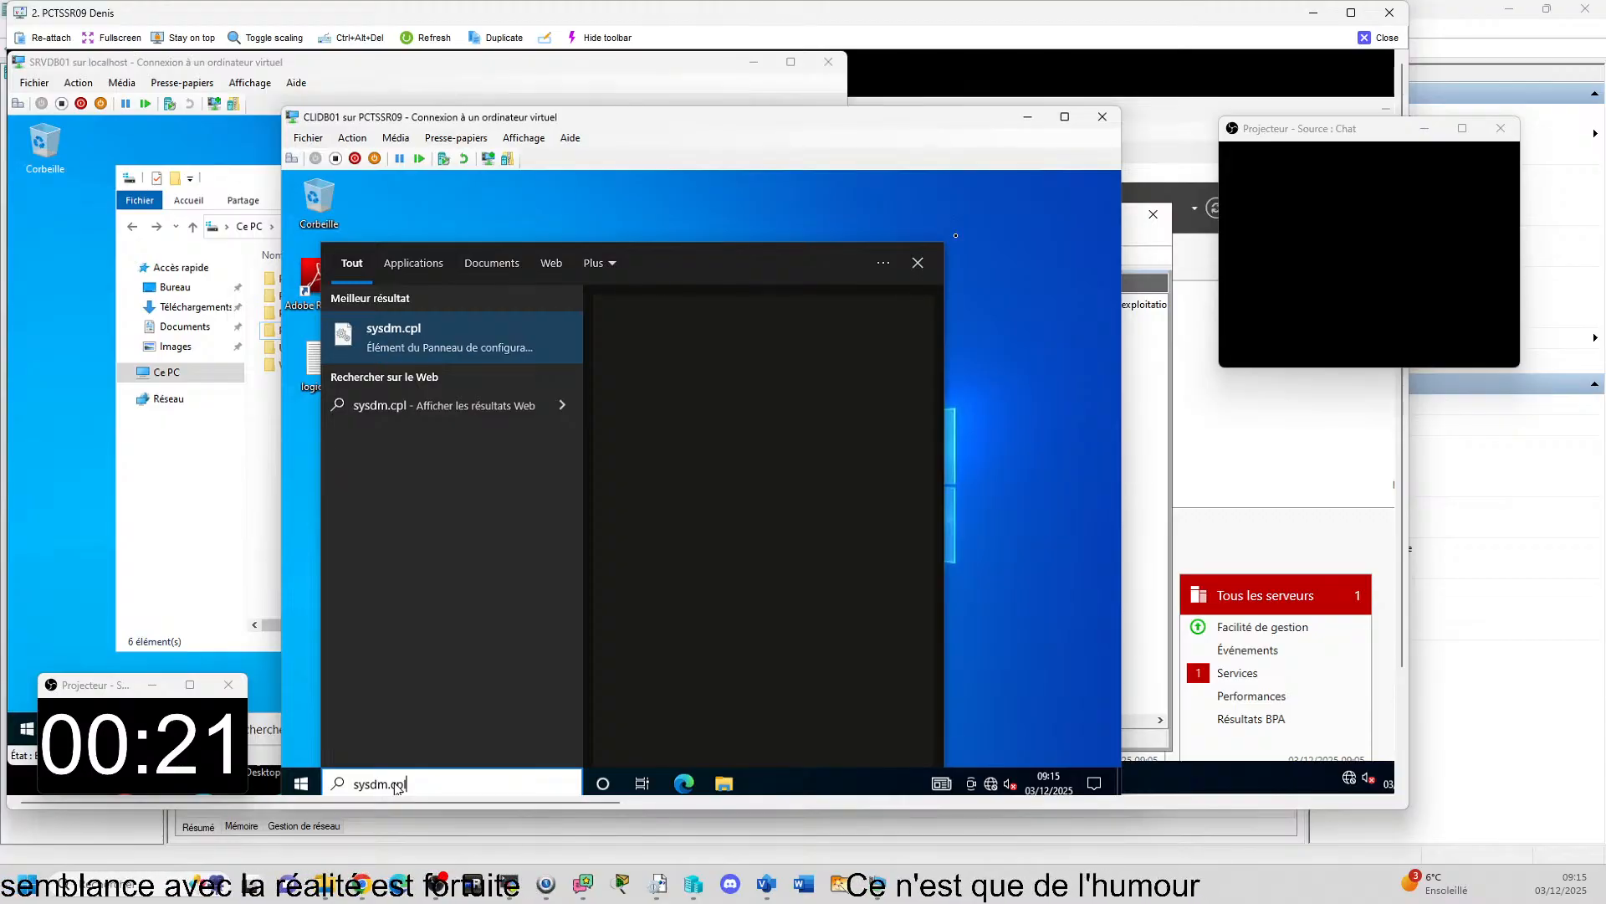
{"action": "key", "text": "Return"}
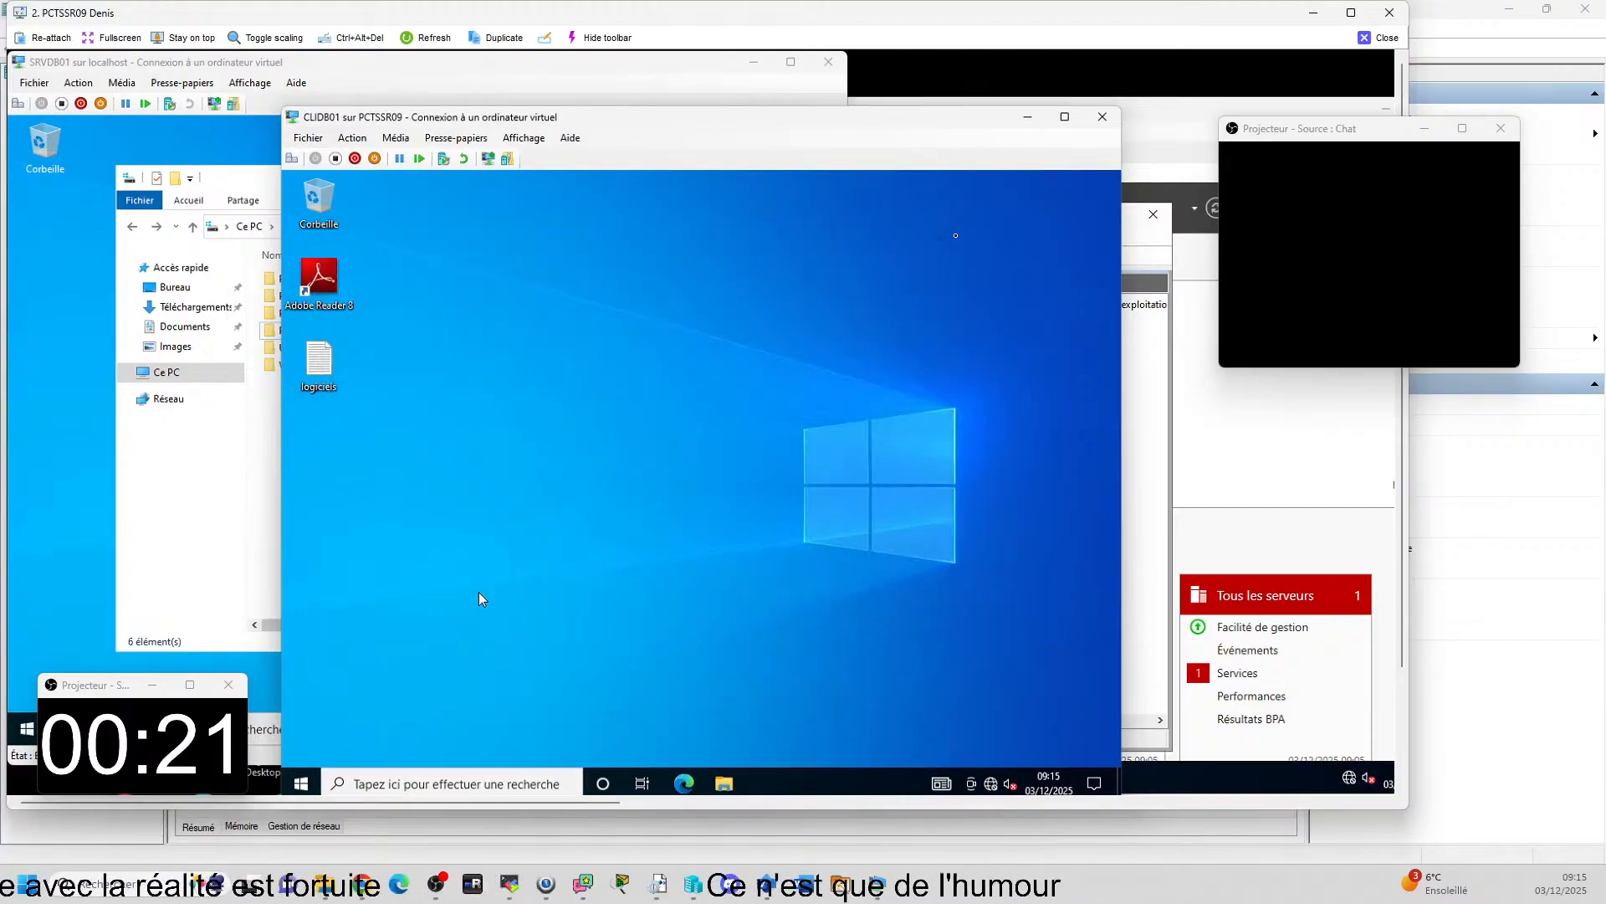
{"action": "left_click", "coordinate": [595, 469]}
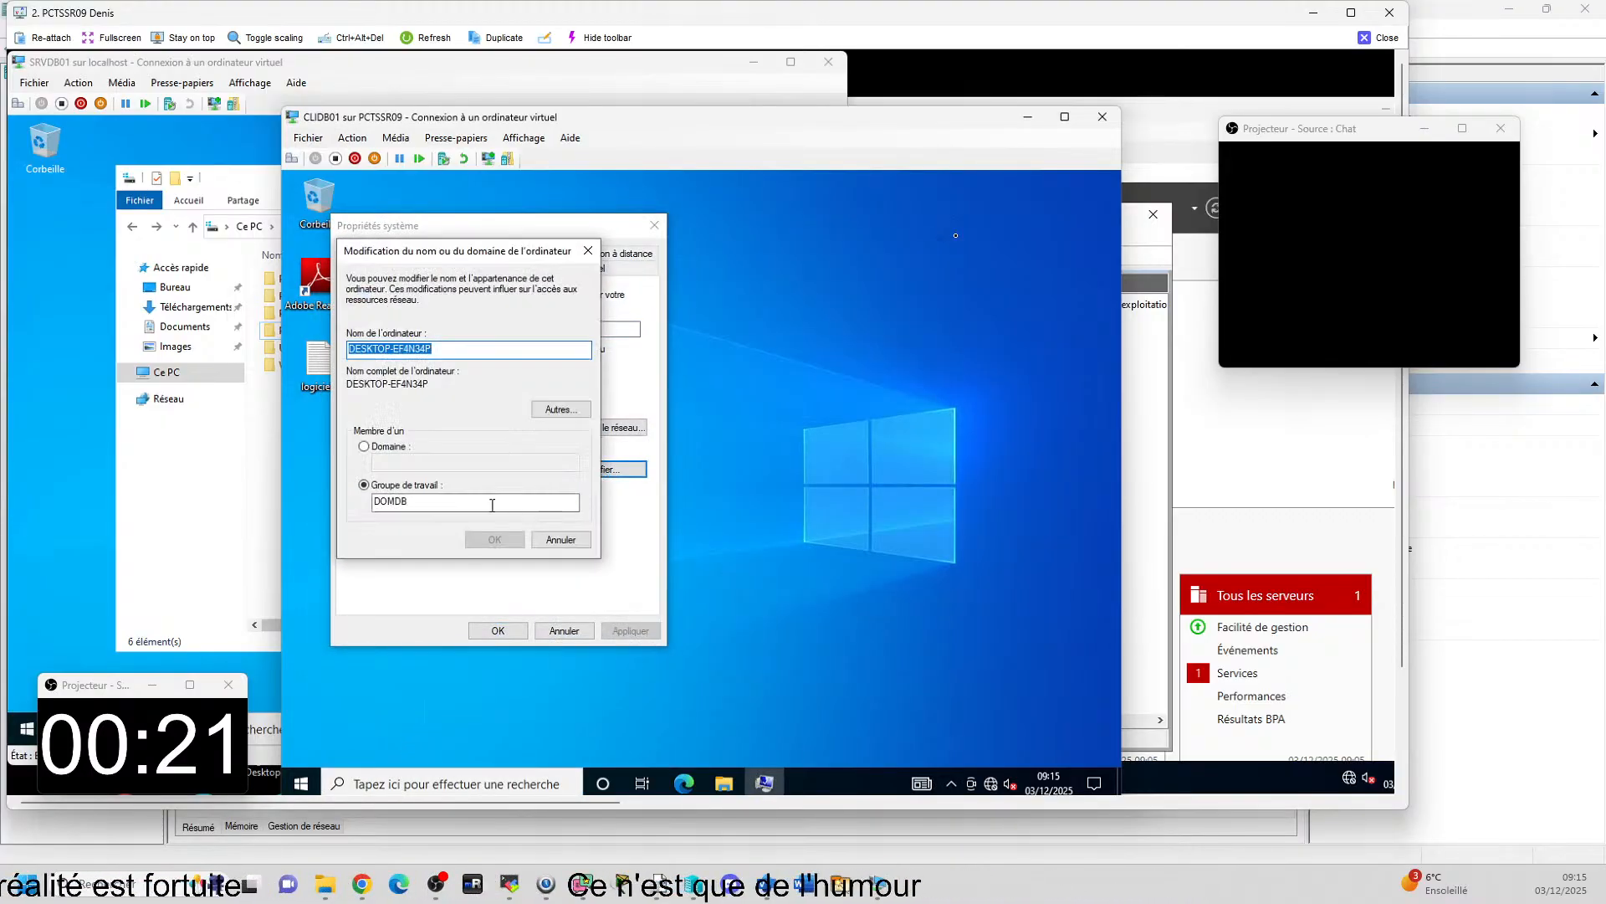
Request domain membership for CLIDB01, authorize it with the administrateur account and its password, and close the remote view of PCTSSR09.
{"action": "left_click", "coordinate": [389, 446]}
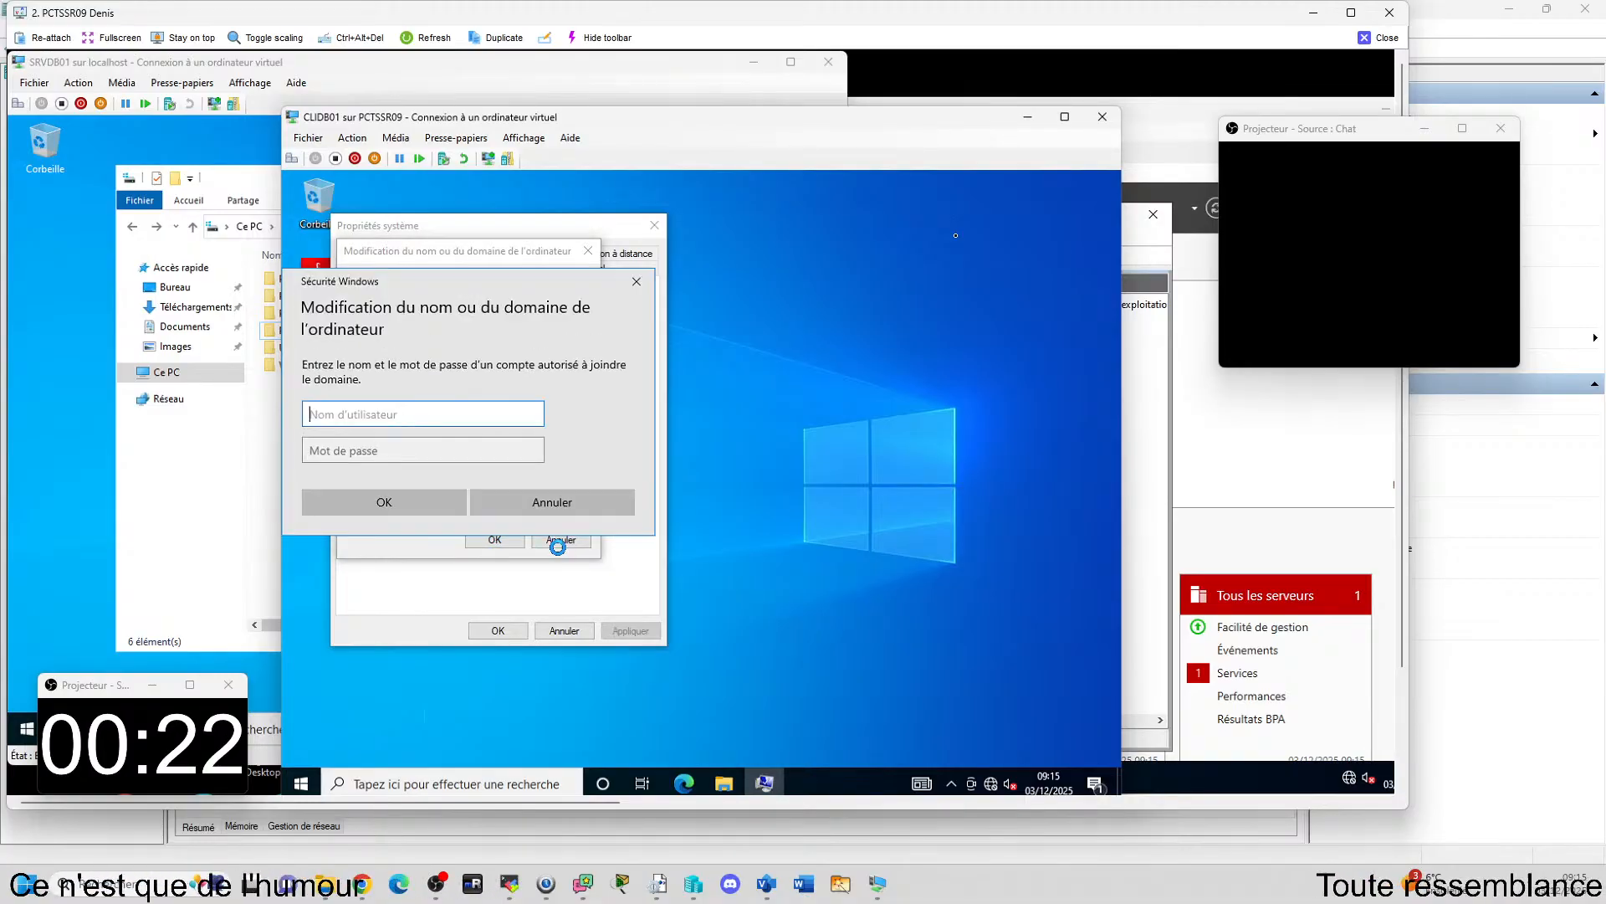
{"action": "type", "text": "a"}
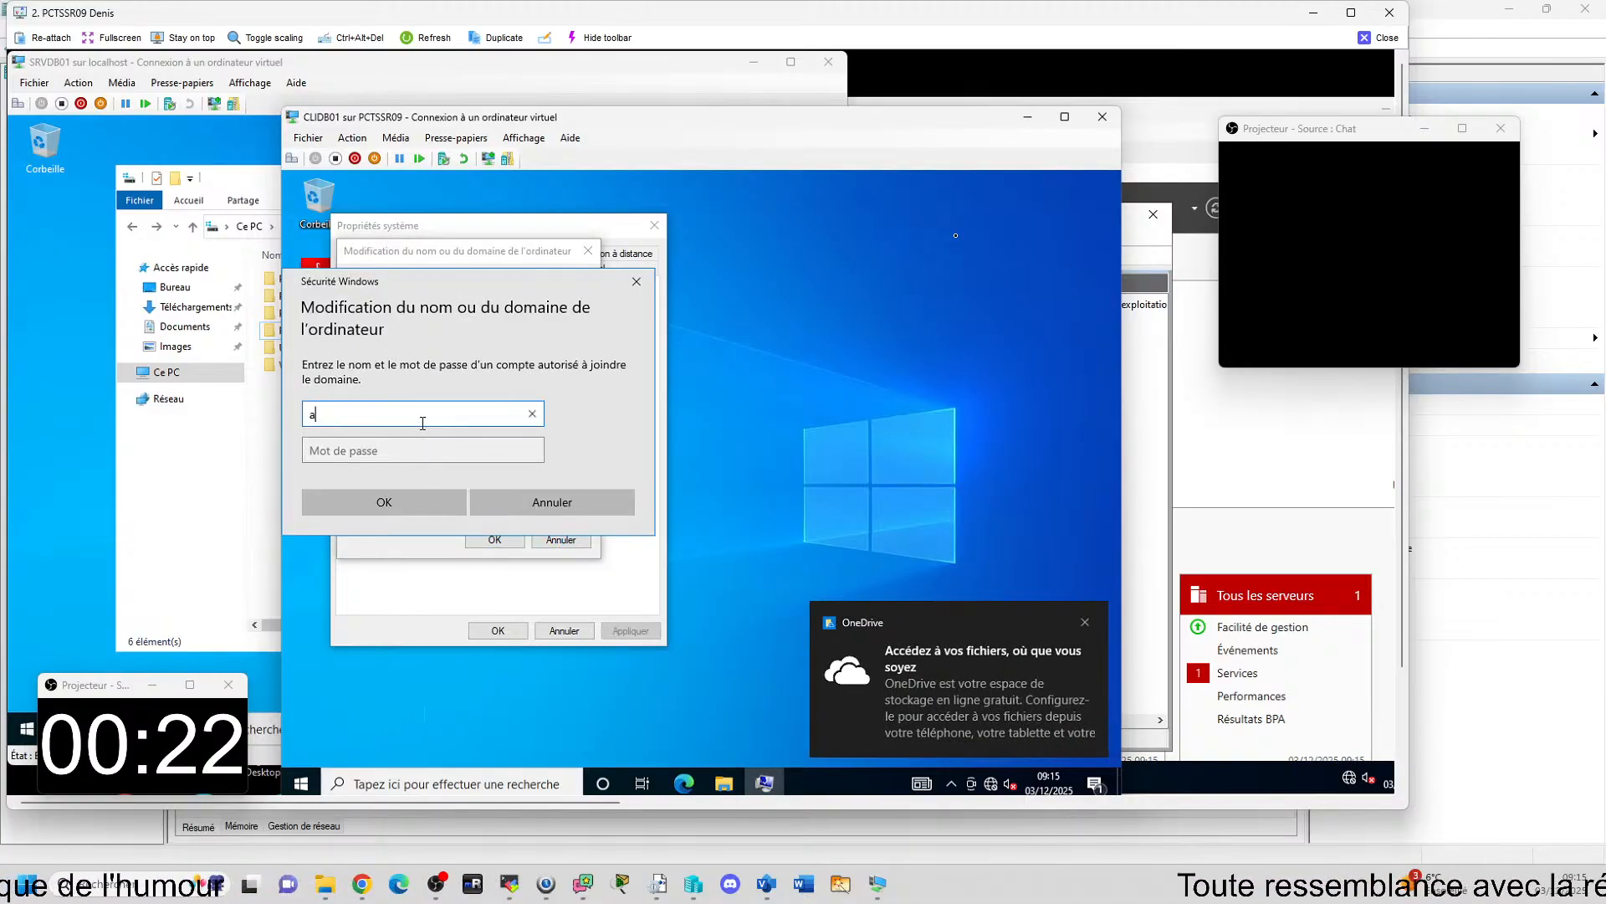
{"action": "type", "text": "dministrateur"}
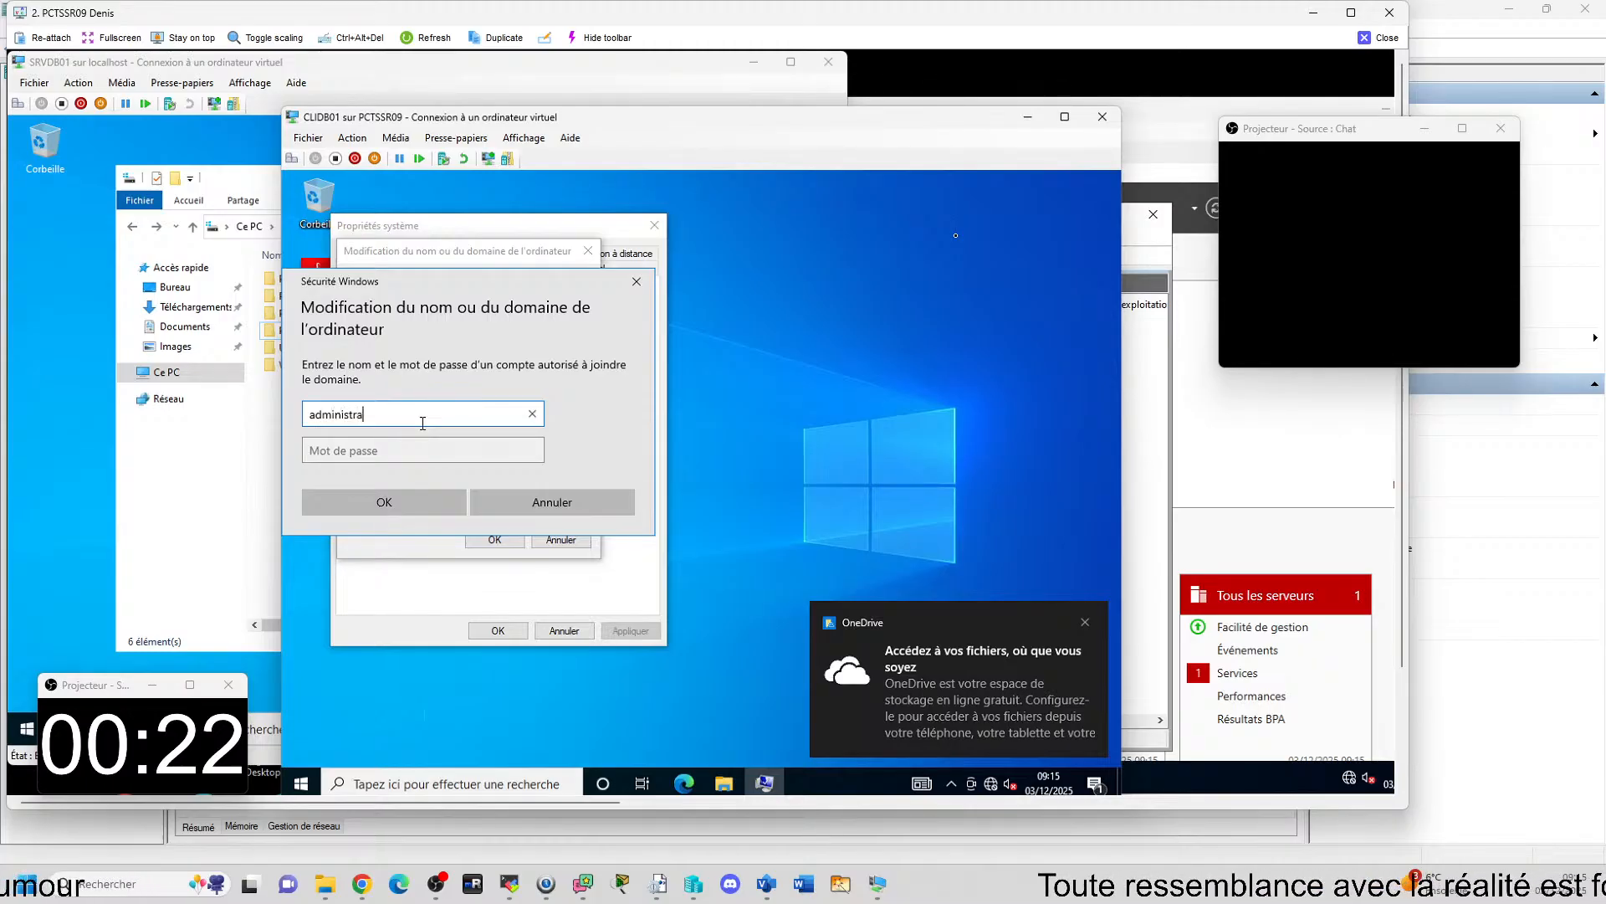
{"action": "left_click", "coordinate": [415, 446]}
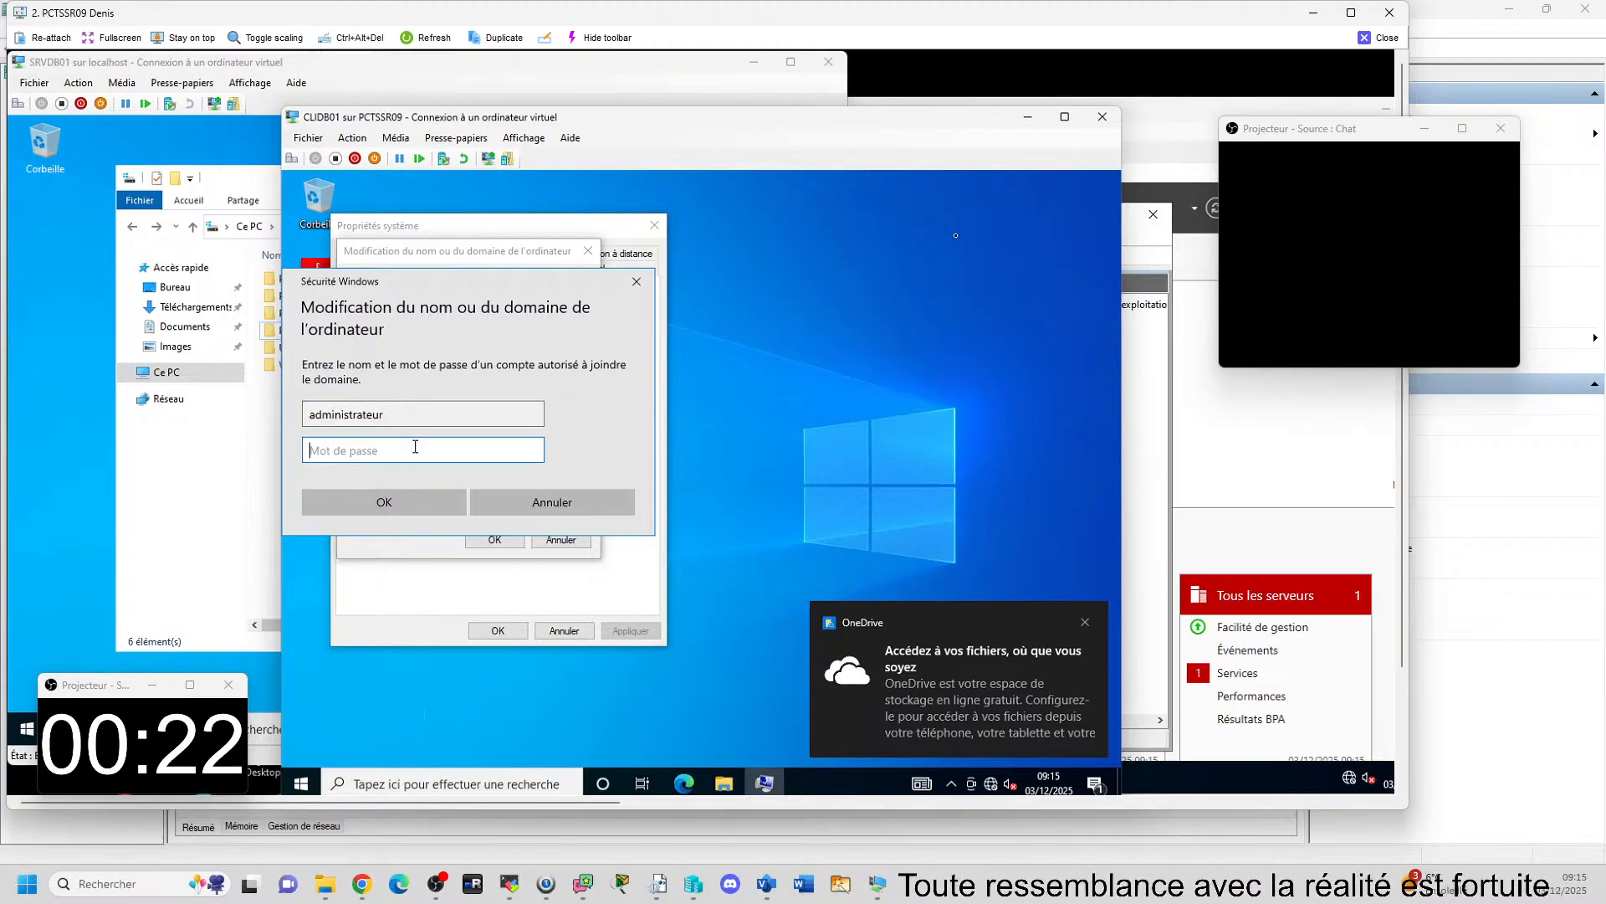
{"action": "type", "text": "••••"}
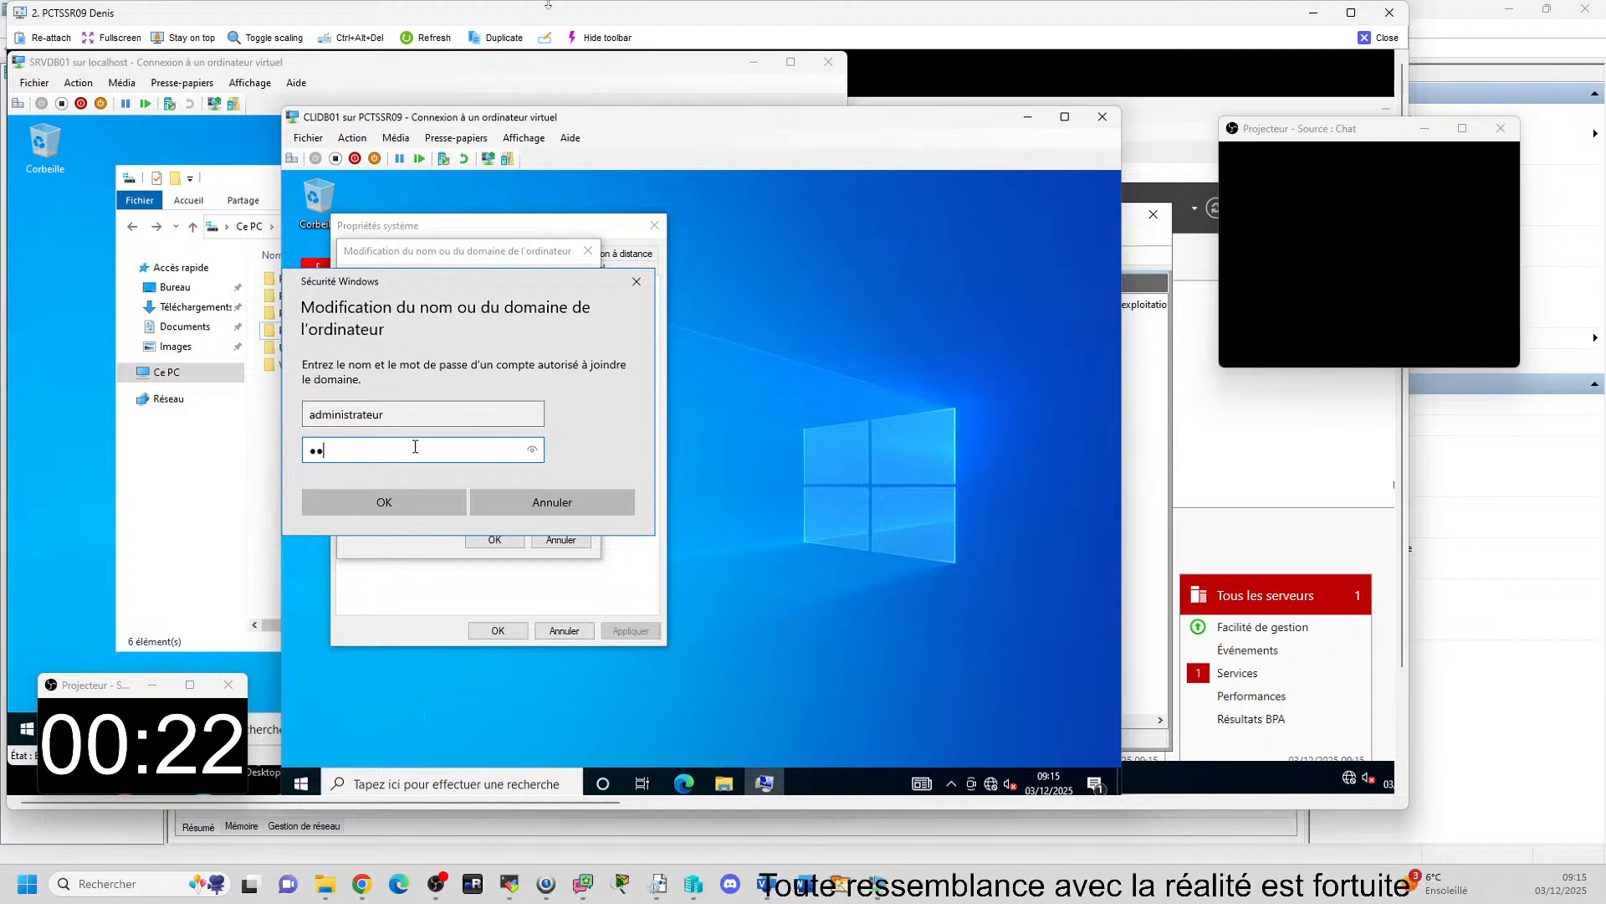
{"action": "left_click", "coordinate": [1386, 42]}
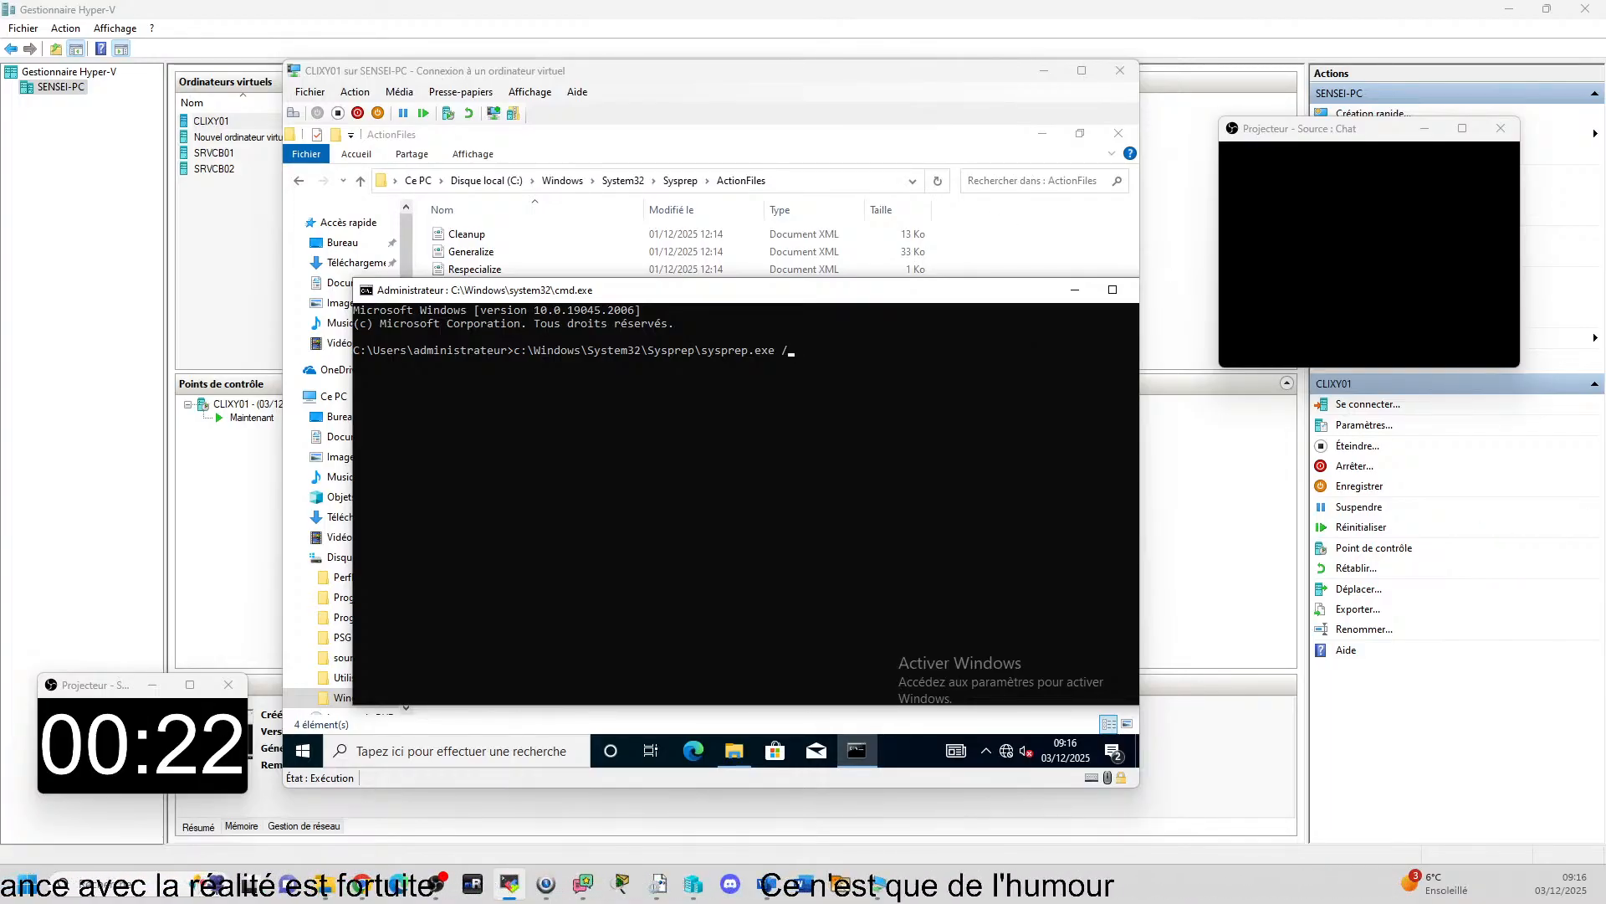
Open the remote screen of PCTSSR03 maximized and bring its Hyper-V Manager in front of the SRVER02 startup error.
{"action": "left_click_drag", "start_coordinate": [1605, 251], "coordinate": [67, 13]}
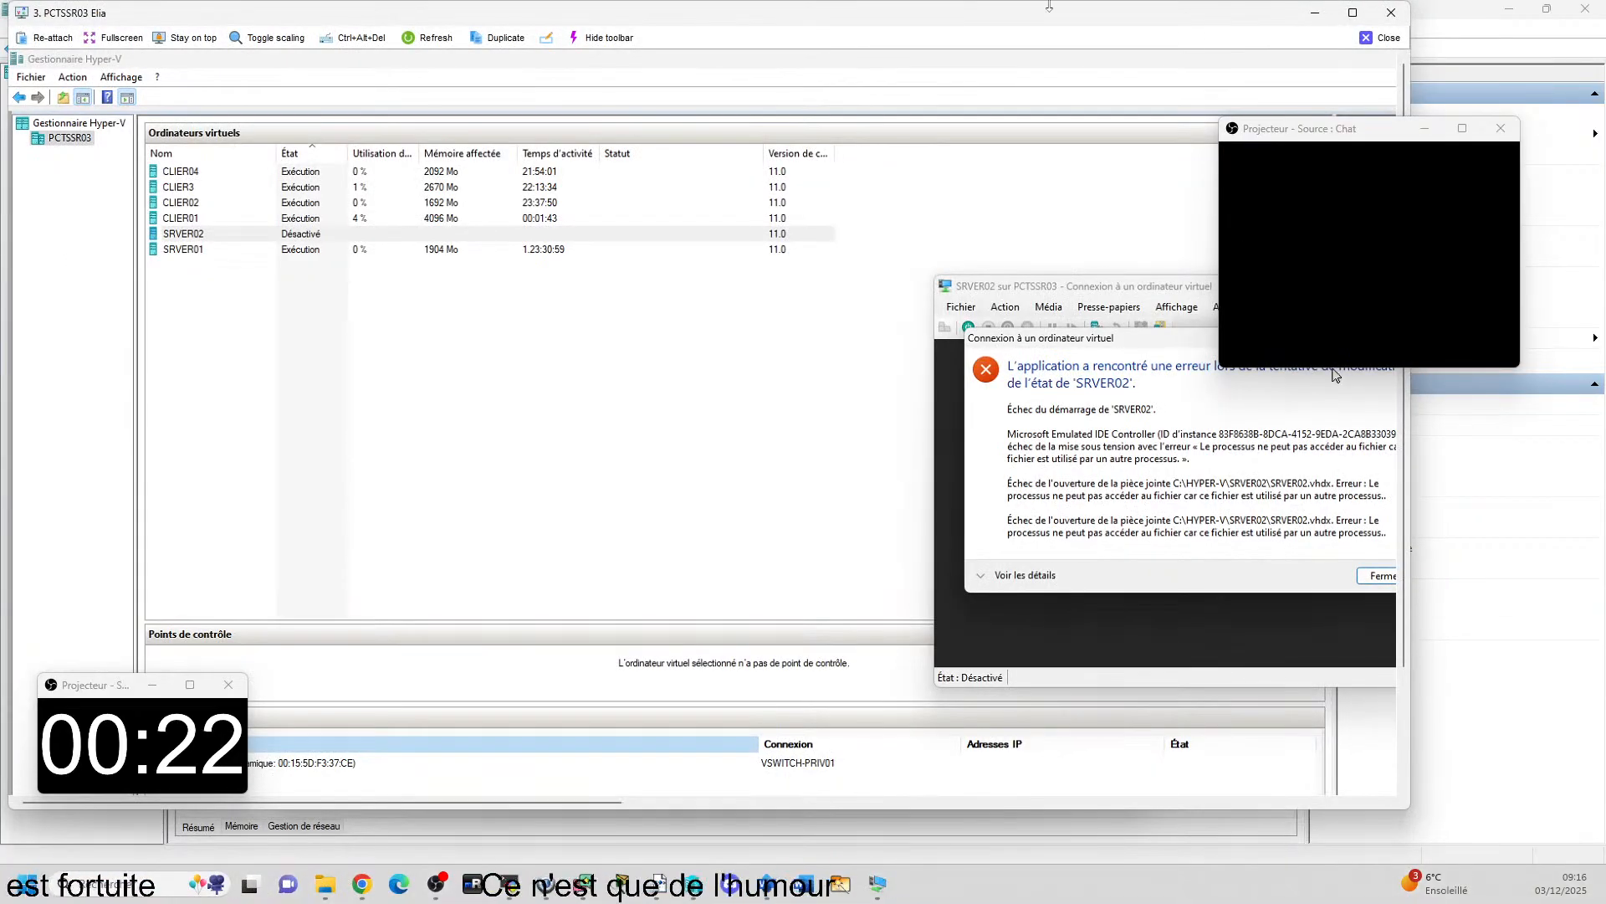
{"action": "left_click", "coordinate": [1353, 13]}
{"action": "left_click_drag", "start_coordinate": [1301, 137], "coordinate": [113, 466]}
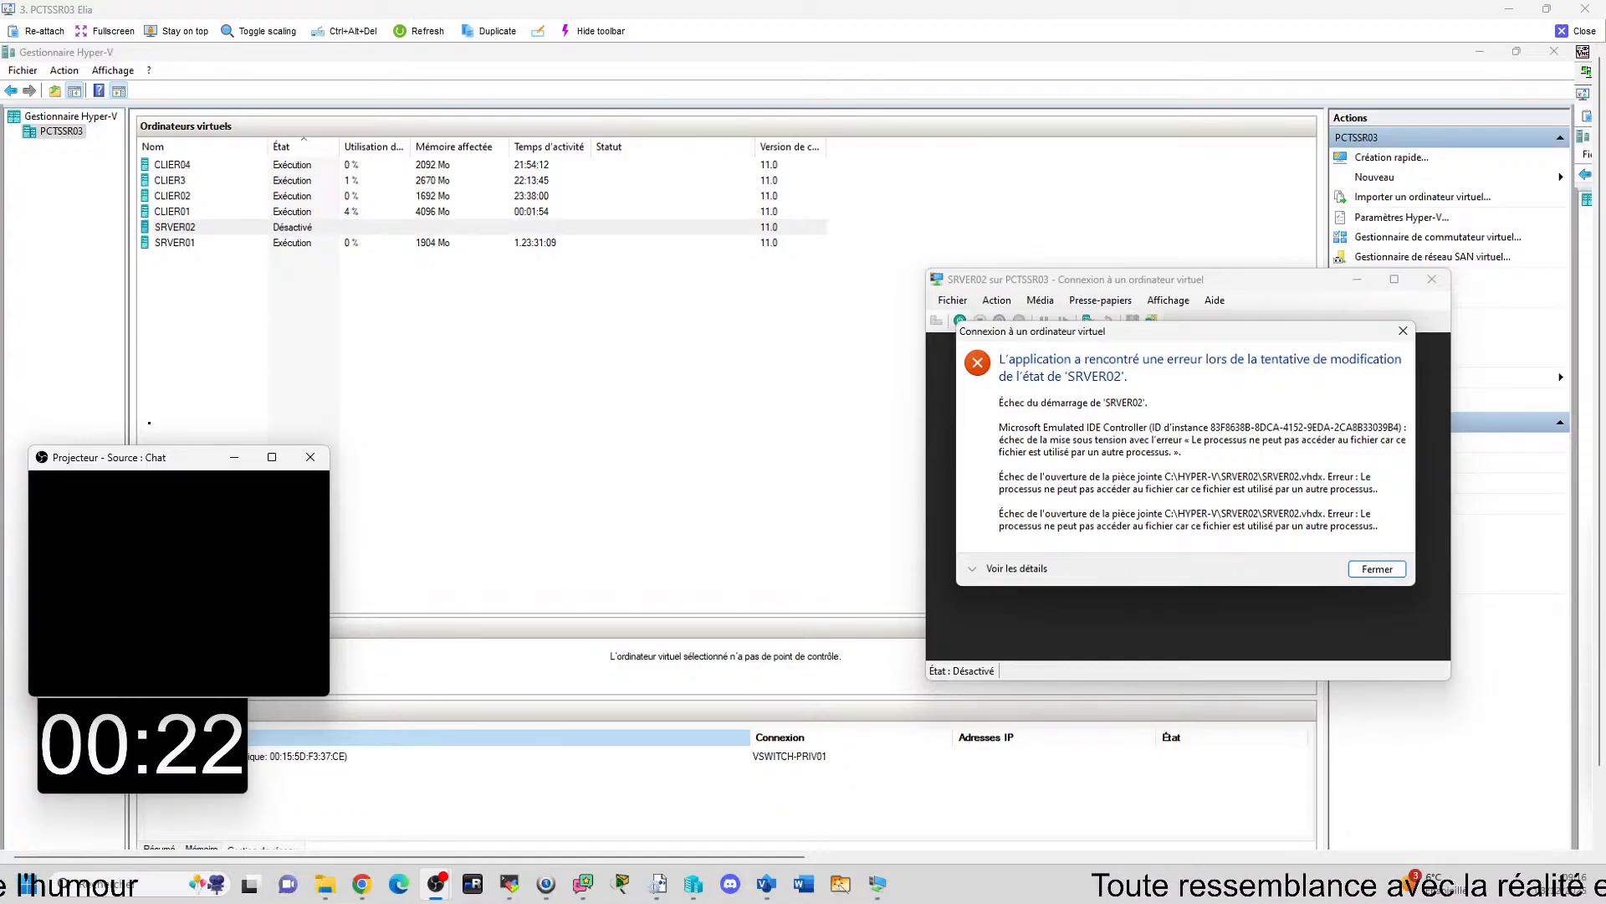
{"action": "mouse_move", "coordinate": [766, 883]}
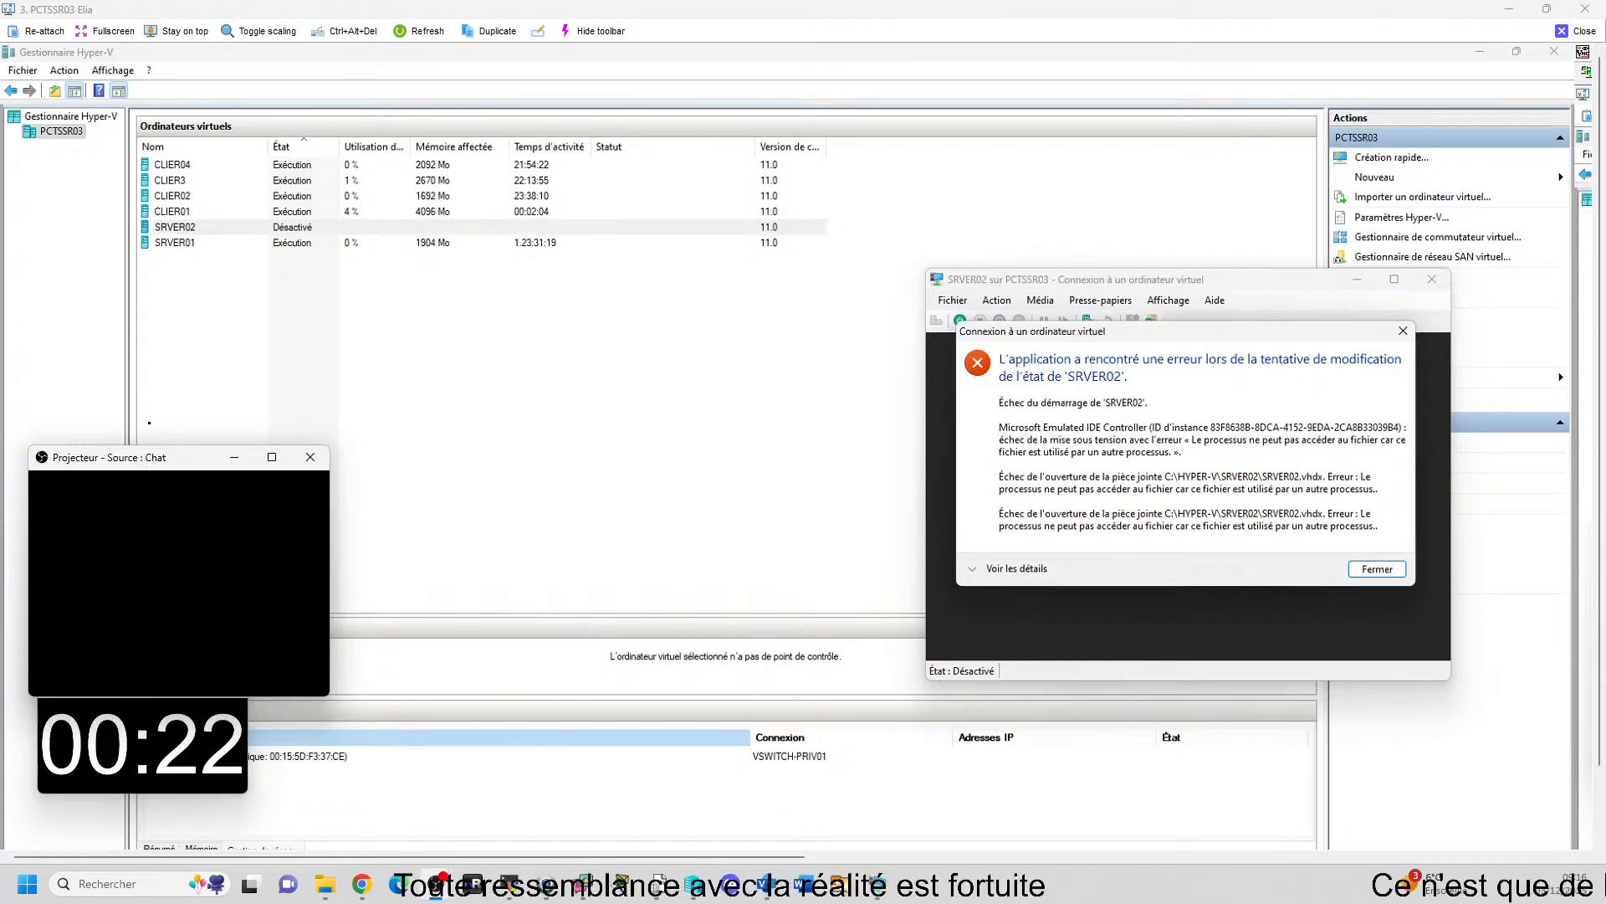
{"action": "left_click", "coordinate": [640, 595]}
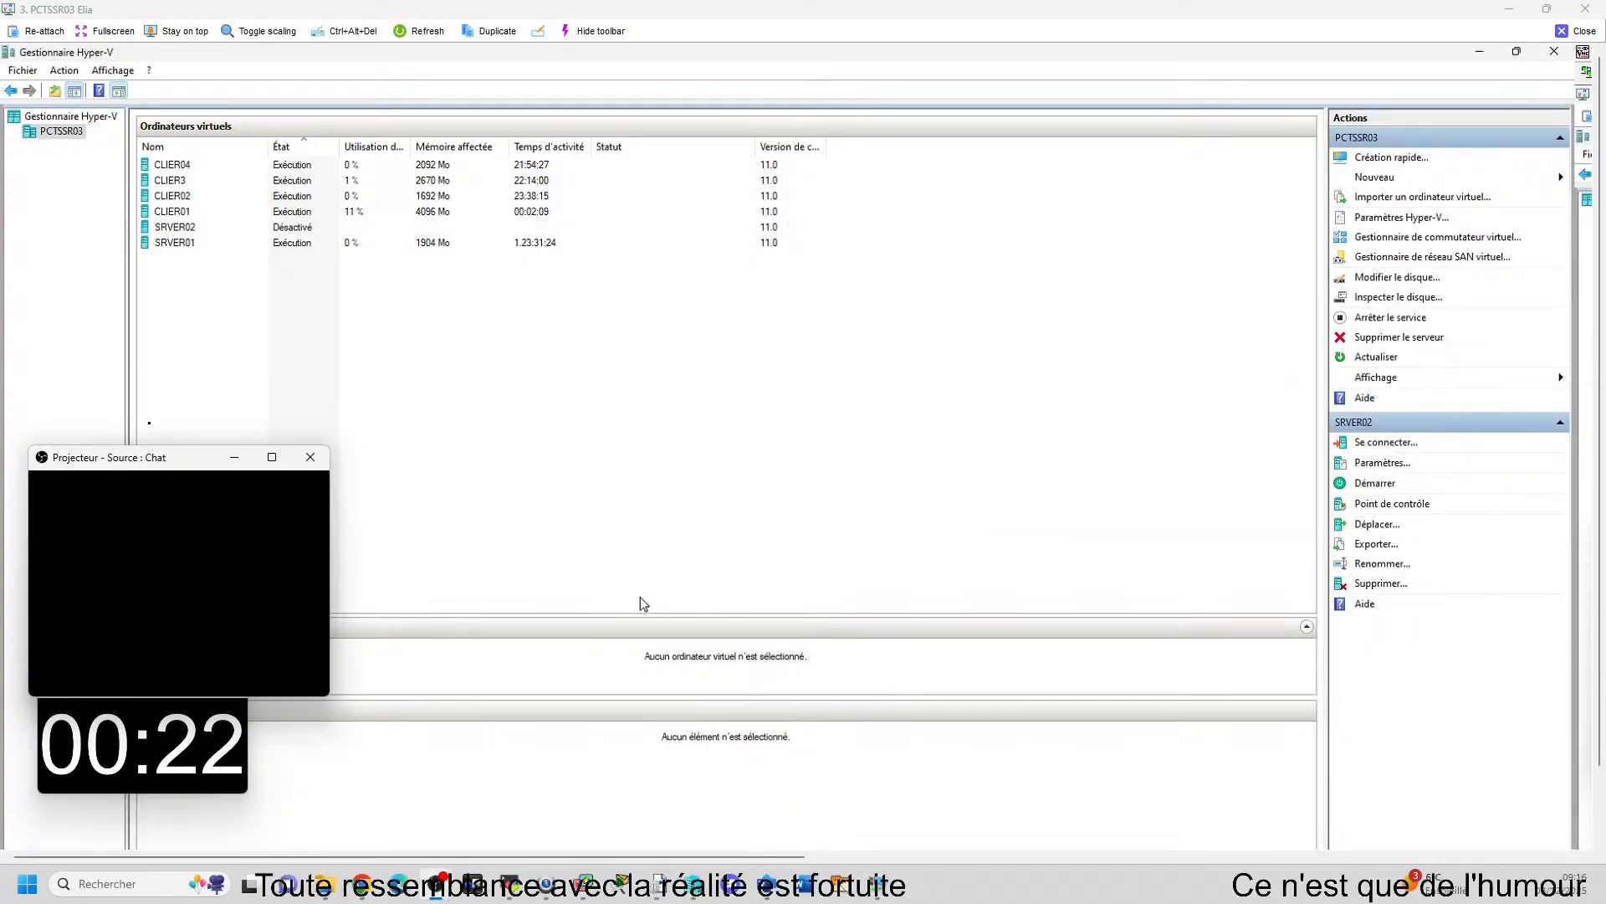
In File Explorer on PCTSSR03, inspect the SRVER02 folder inside C:\HYPER-V and return to the HYPER-V folder.
{"action": "mouse_move", "coordinate": [690, 884]}
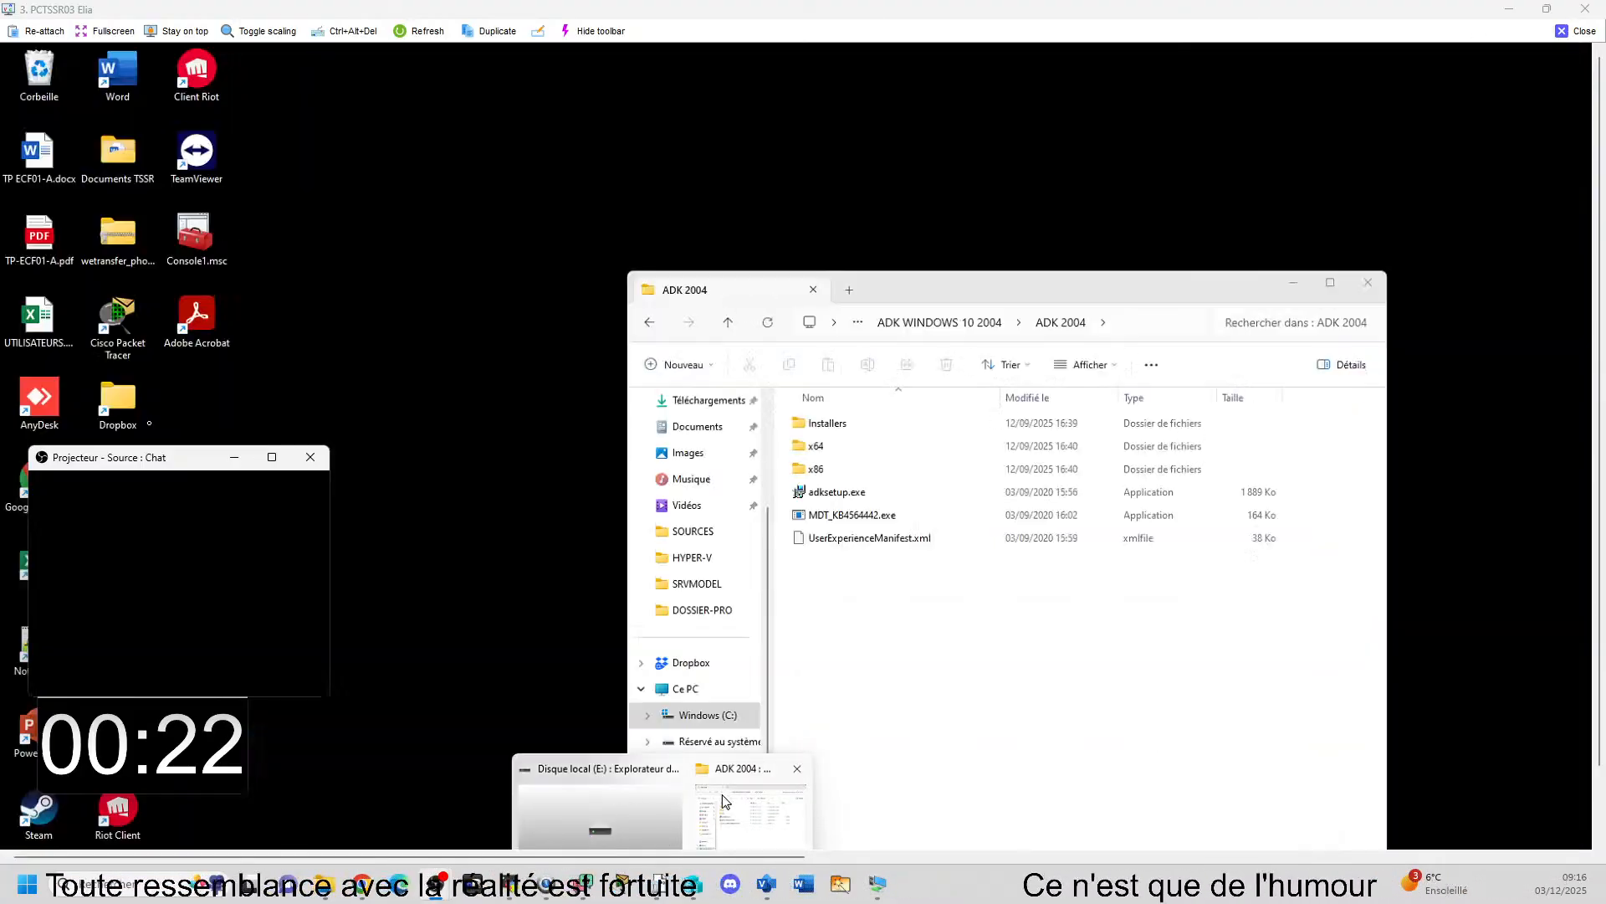
{"action": "left_click", "coordinate": [774, 799]}
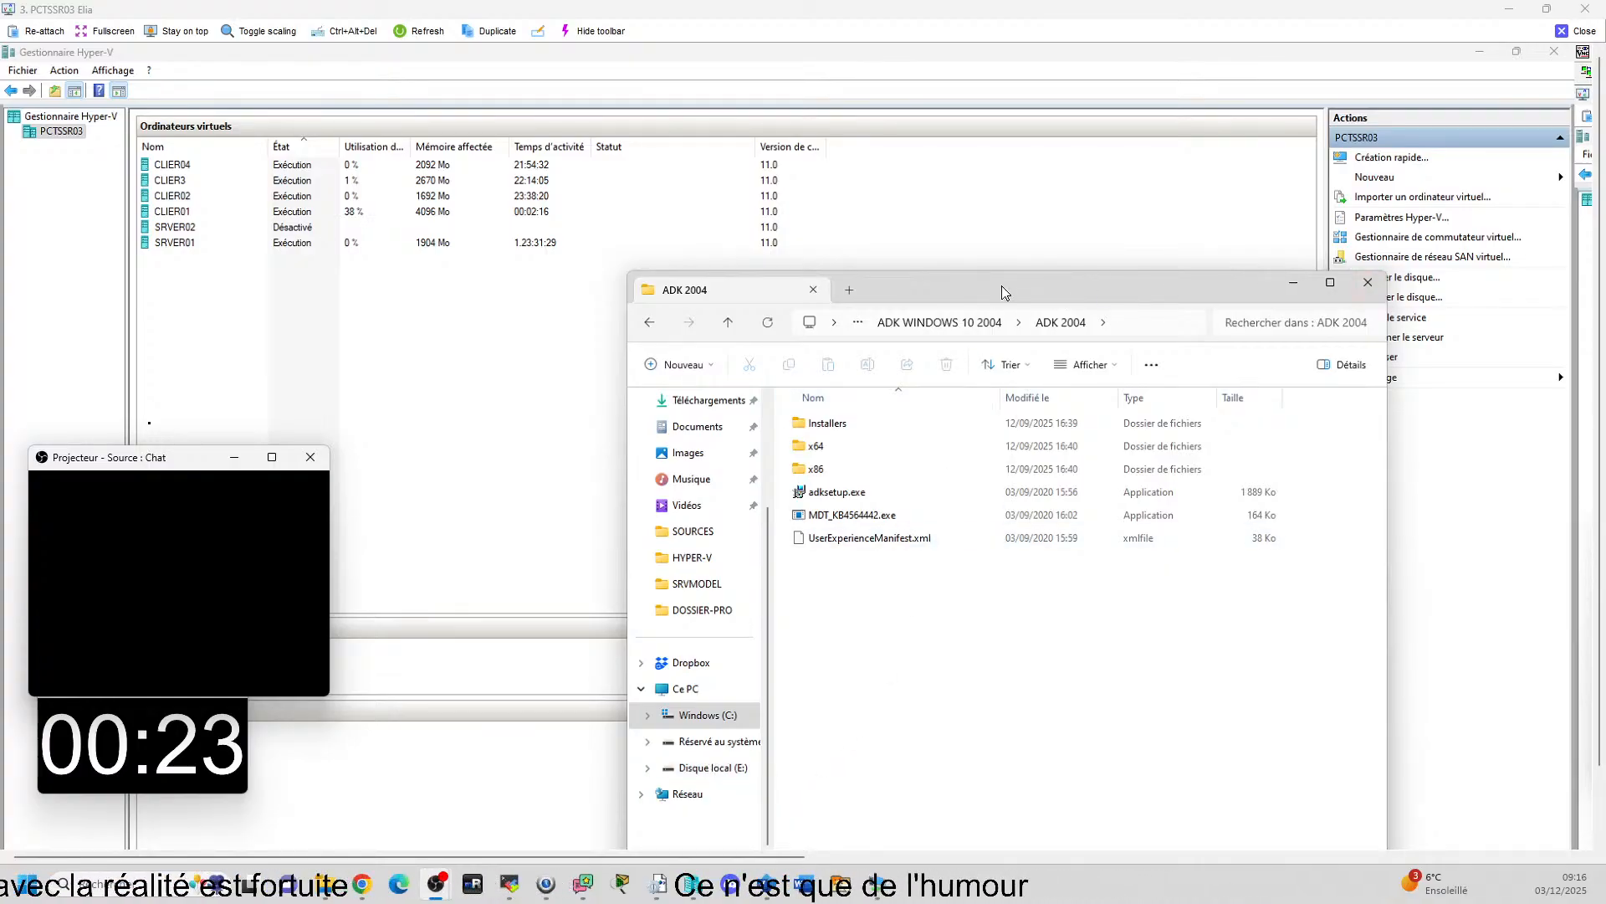
{"action": "left_click_drag", "start_coordinate": [1004, 292], "coordinate": [891, 236]}
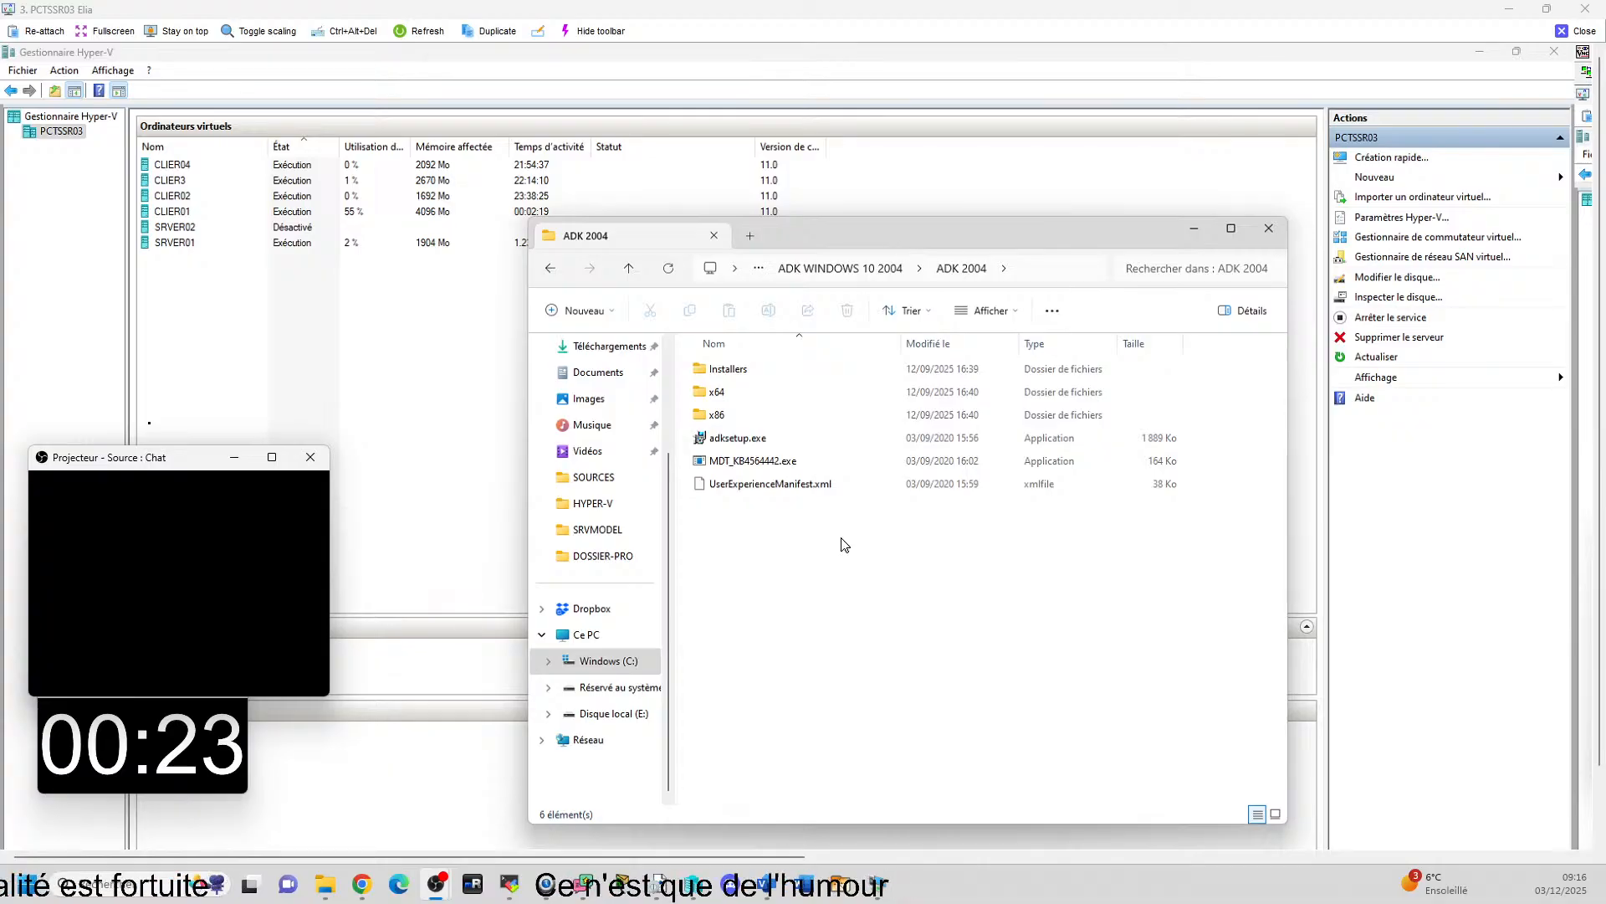
{"action": "left_click", "coordinate": [584, 507]}
{"action": "left_click", "coordinate": [727, 440]}
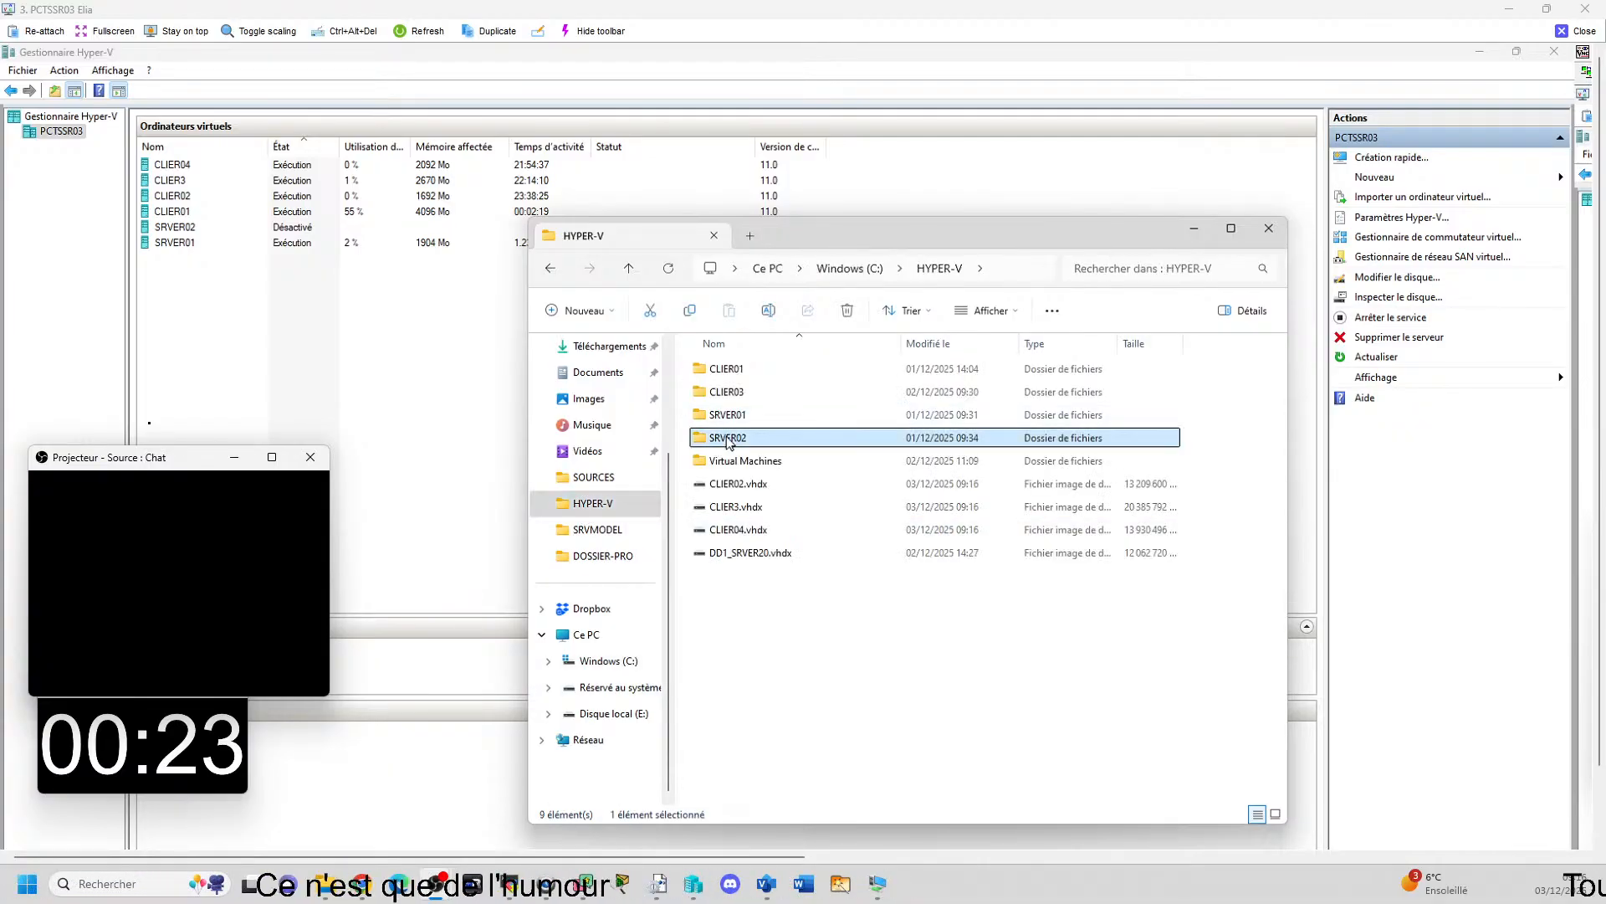
{"action": "double_click", "coordinate": [728, 439]}
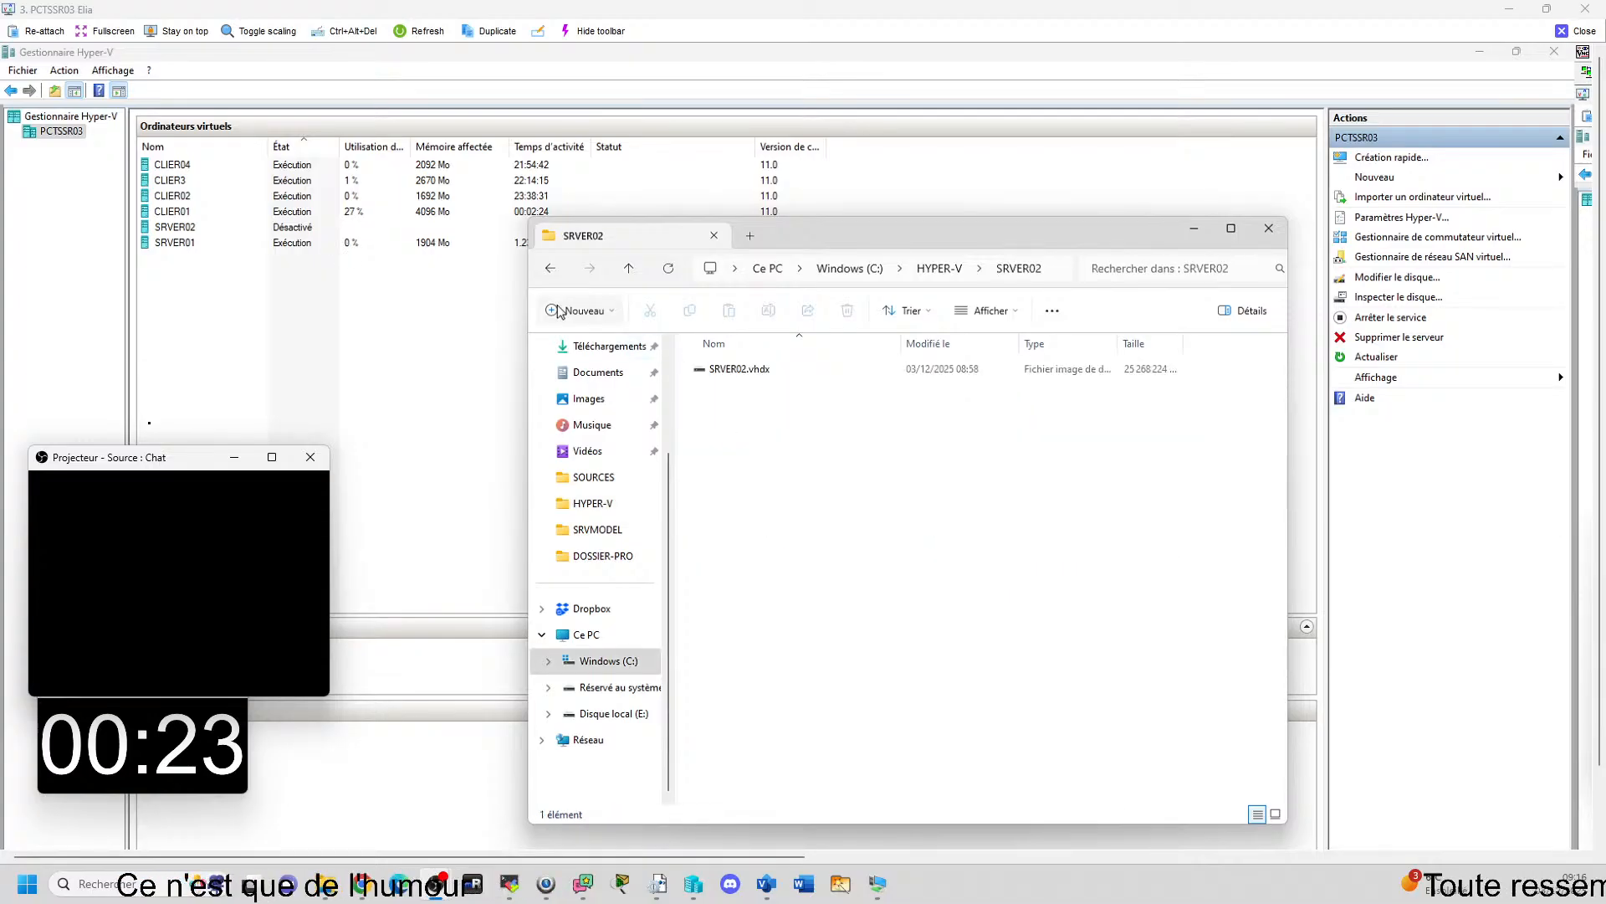
{"action": "left_click", "coordinate": [544, 267]}
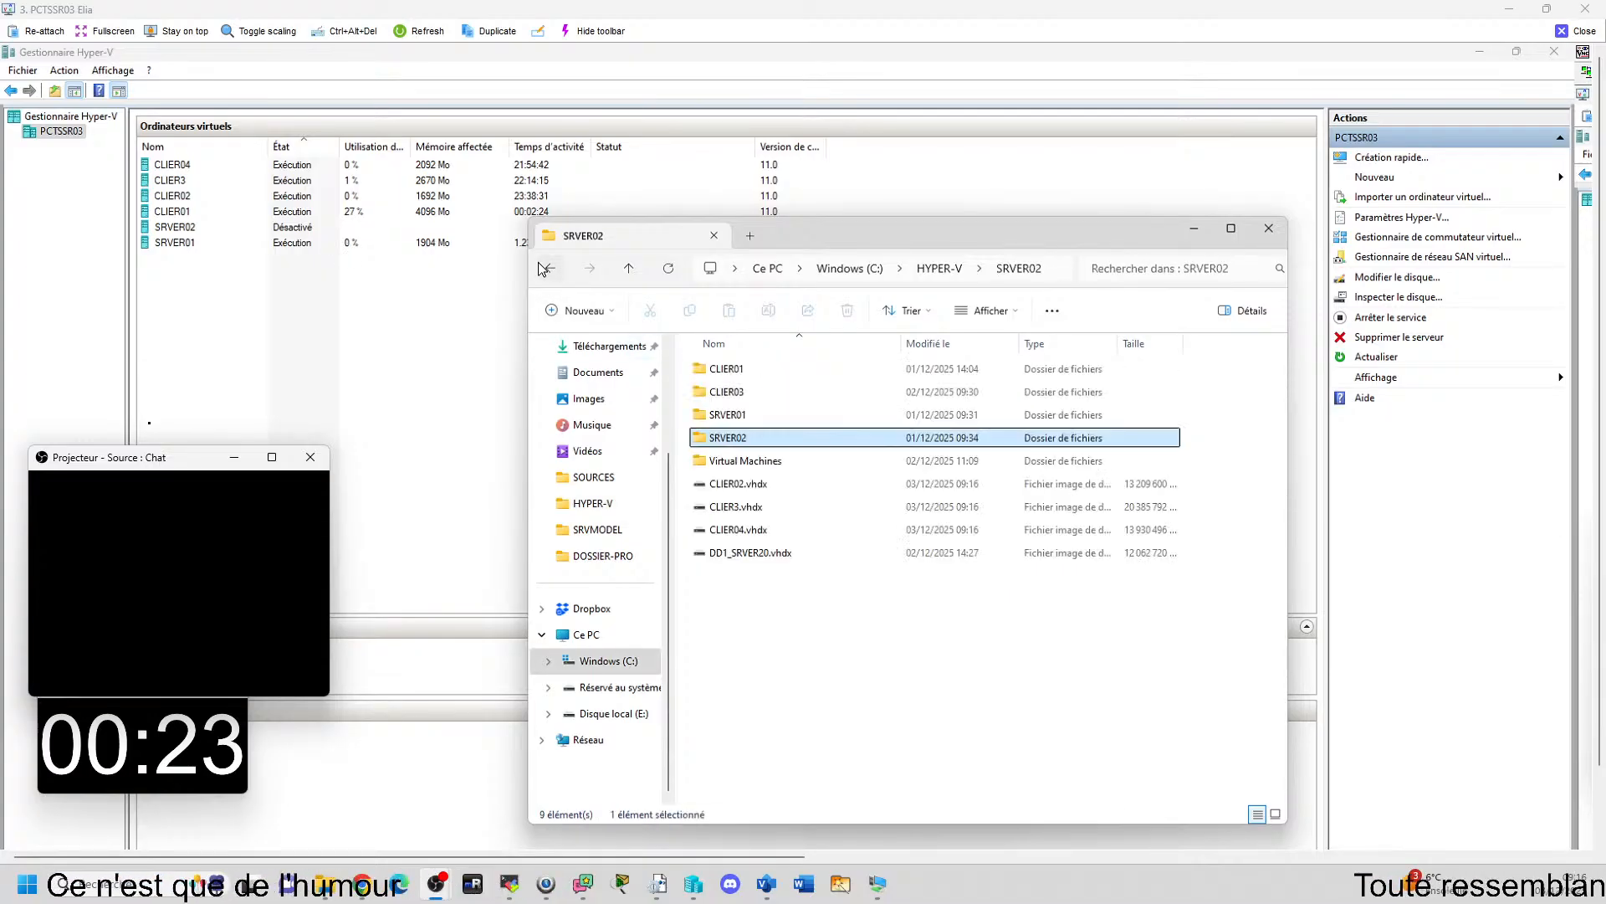
Check the contents of Disque local (E:) on PCTSSR03 and eject that mounted drive.
{"action": "left_click", "coordinate": [626, 714]}
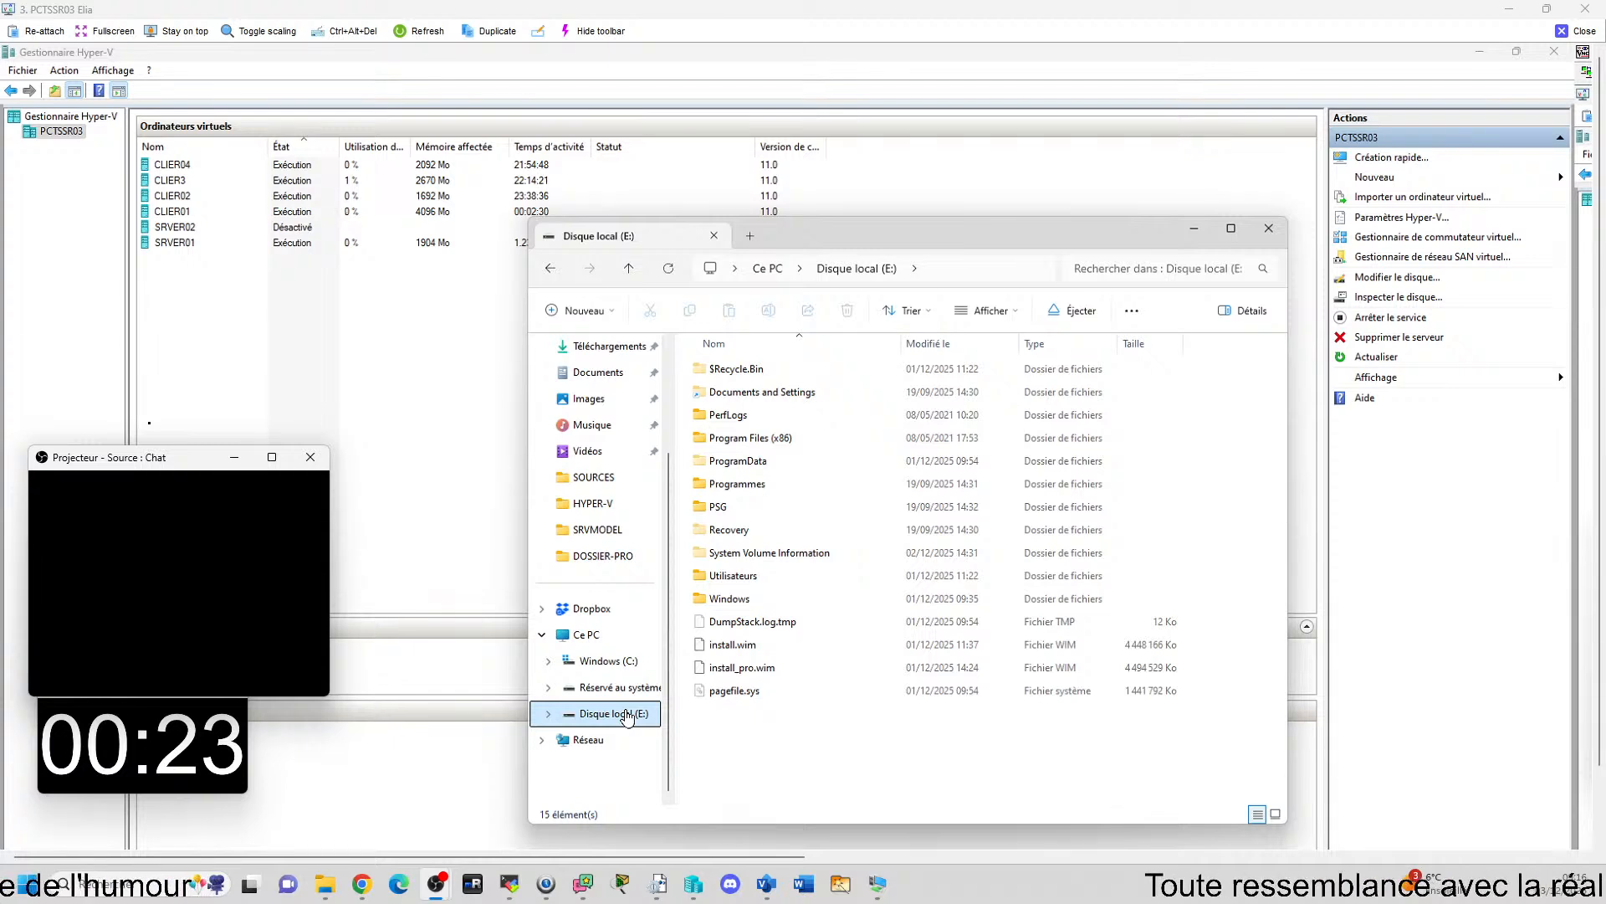
{"action": "right_click", "coordinate": [626, 717]}
{"action": "key", "text": "Escape"}
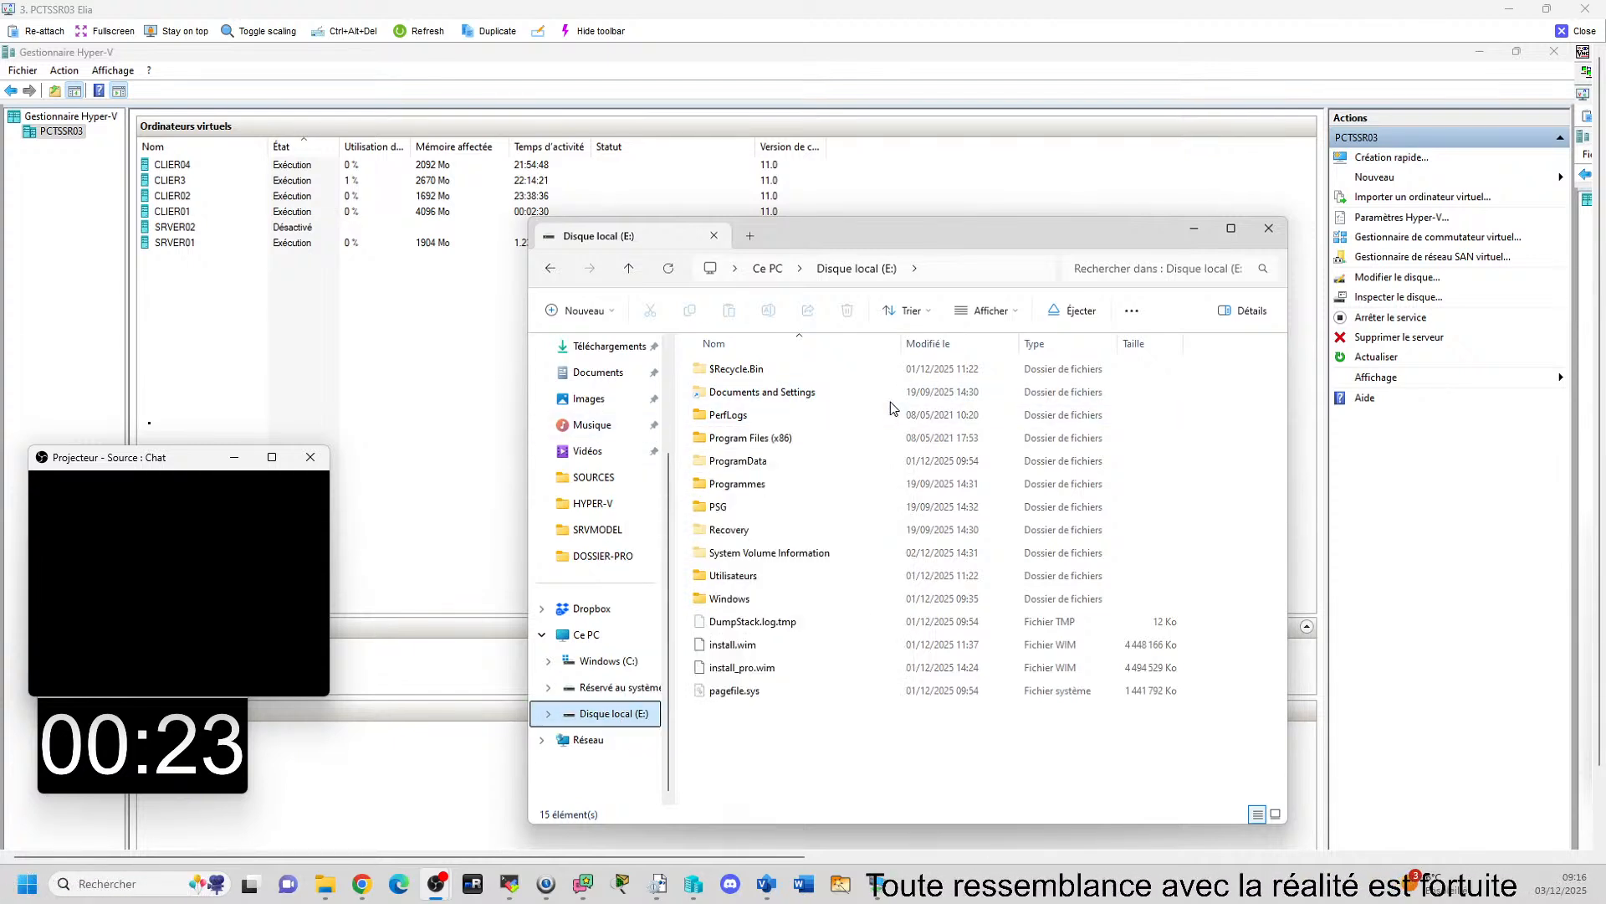
{"action": "right_click", "coordinate": [622, 712]}
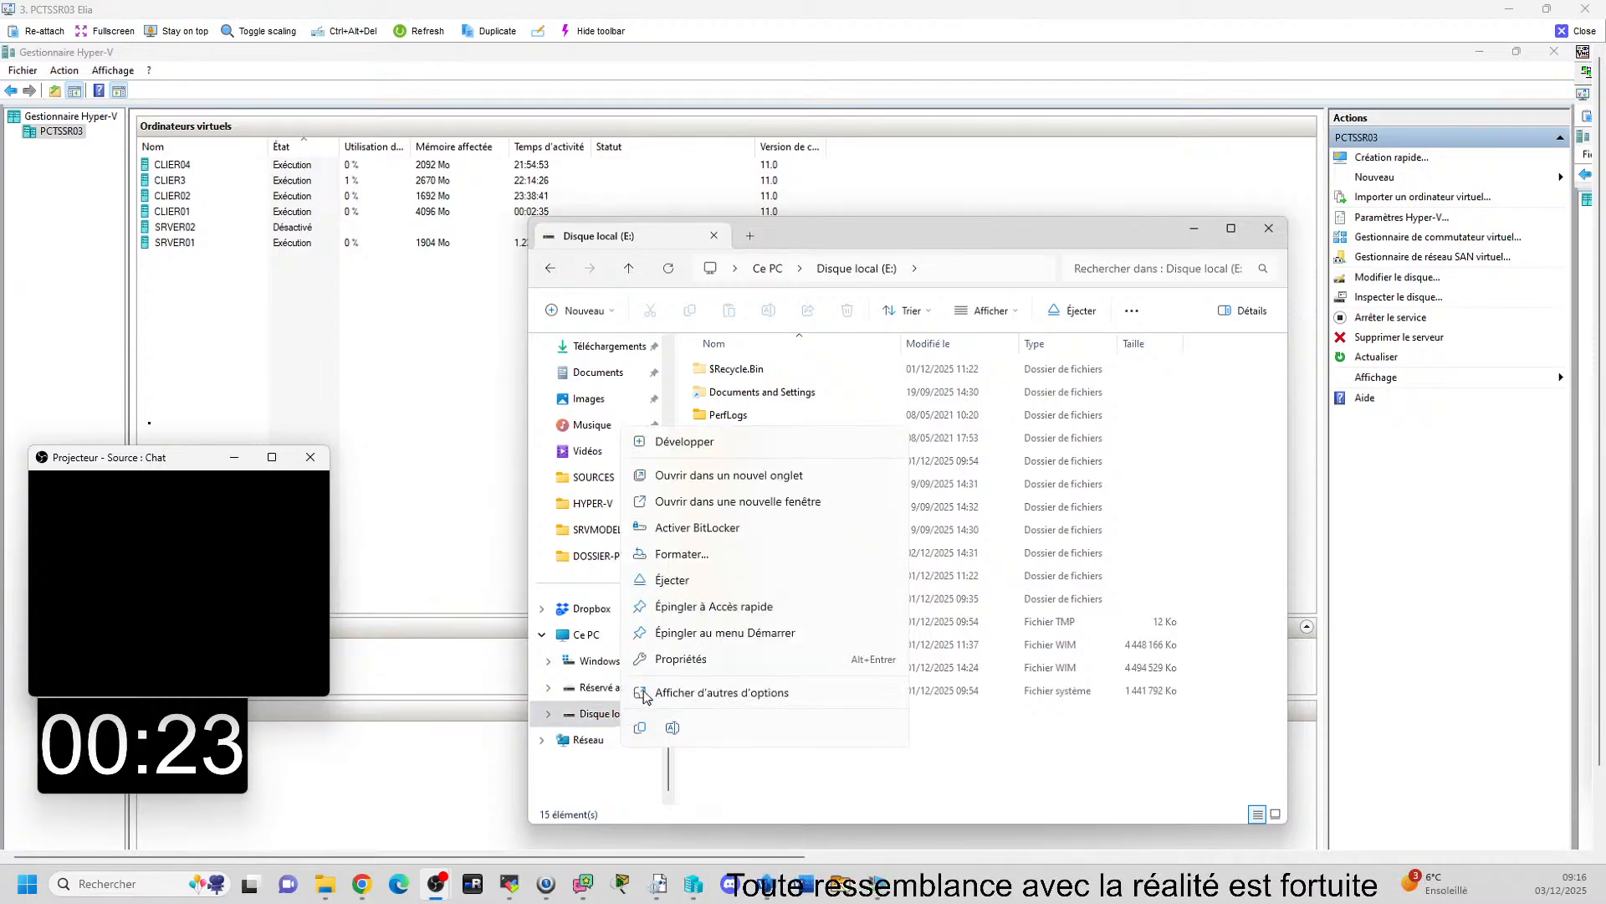
{"action": "left_click", "coordinate": [694, 582]}
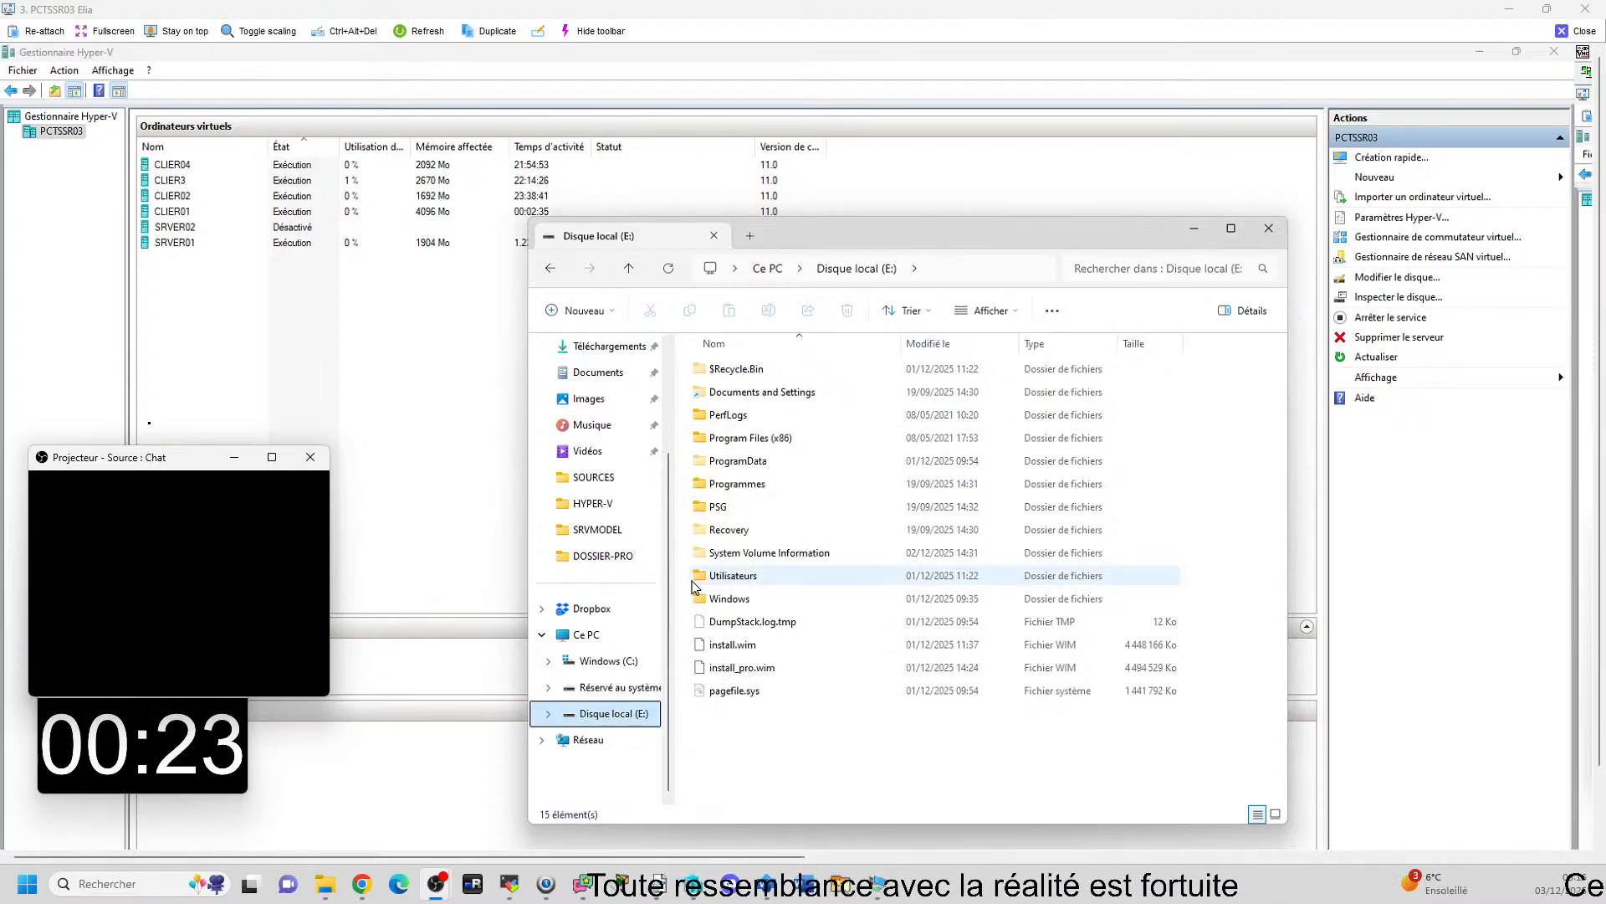
Dismiss the startup error, start the SRVER02 virtual machine again, and close the remote view of PCTSSR03.
{"action": "left_click", "coordinate": [294, 229]}
{"action": "left_click", "coordinate": [1377, 574]}
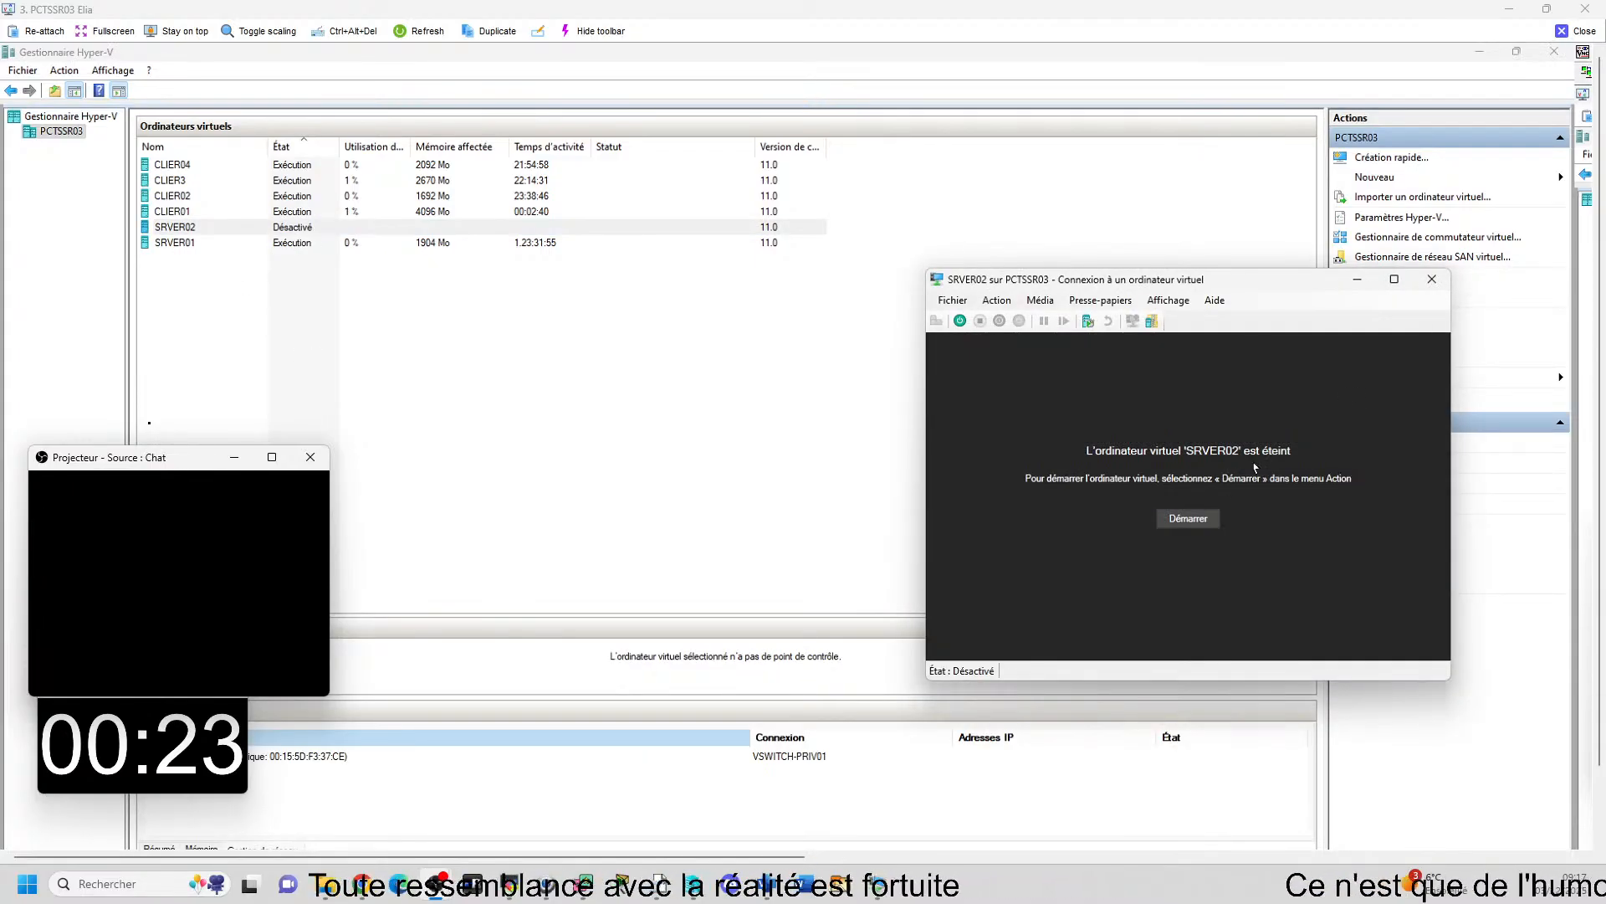
{"action": "left_click", "coordinate": [1195, 519]}
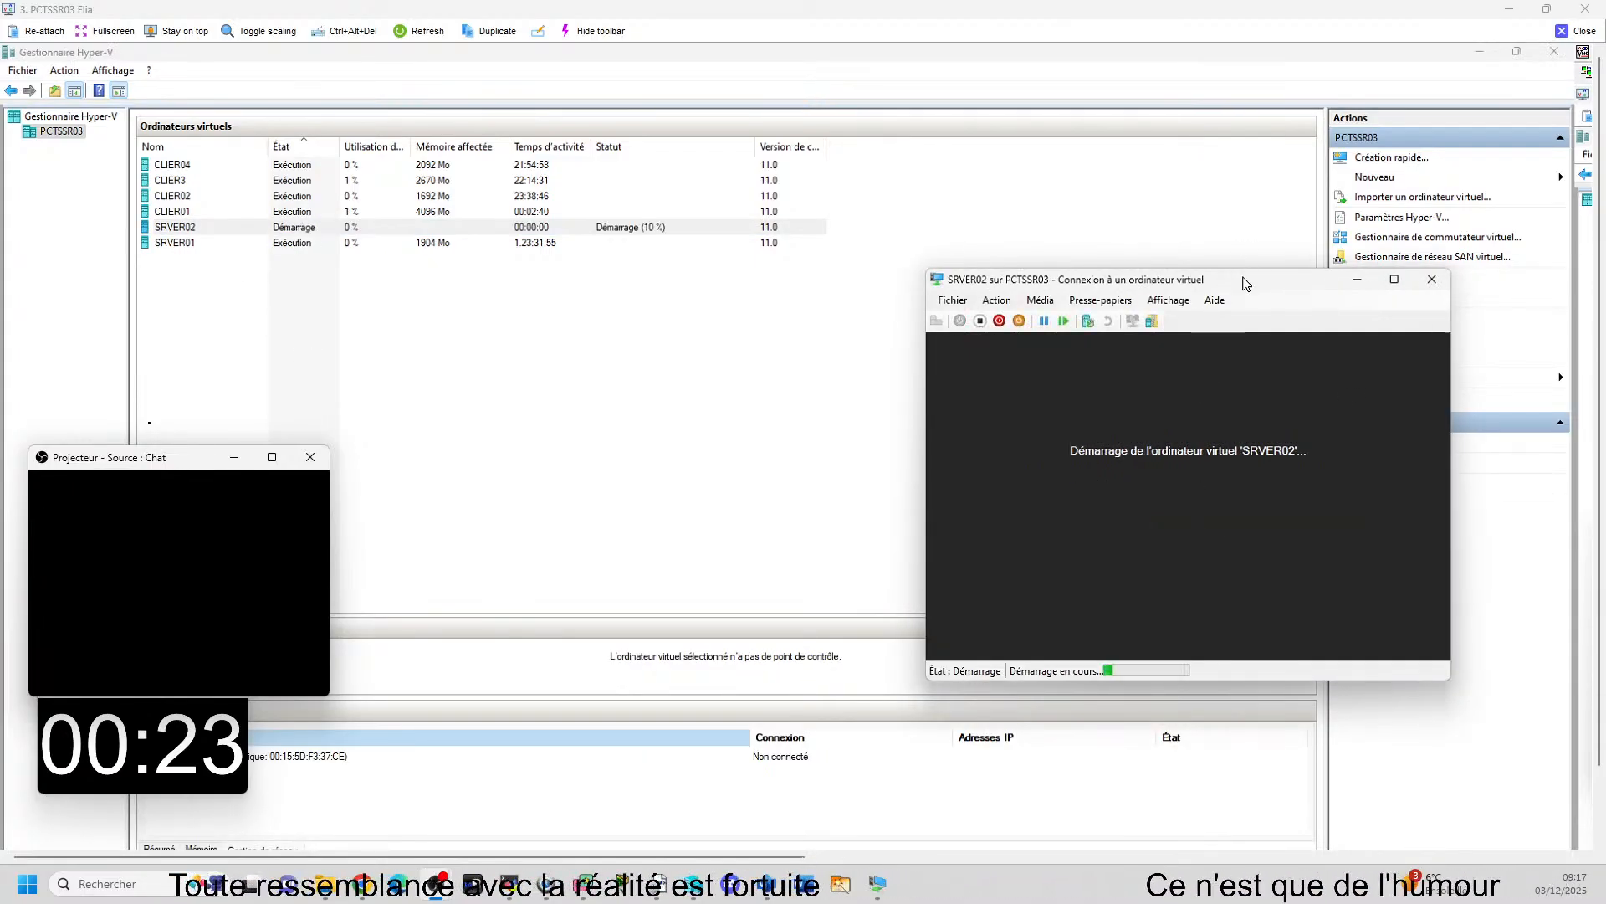
{"action": "left_click_drag", "start_coordinate": [1244, 284], "coordinate": [1203, 230]}
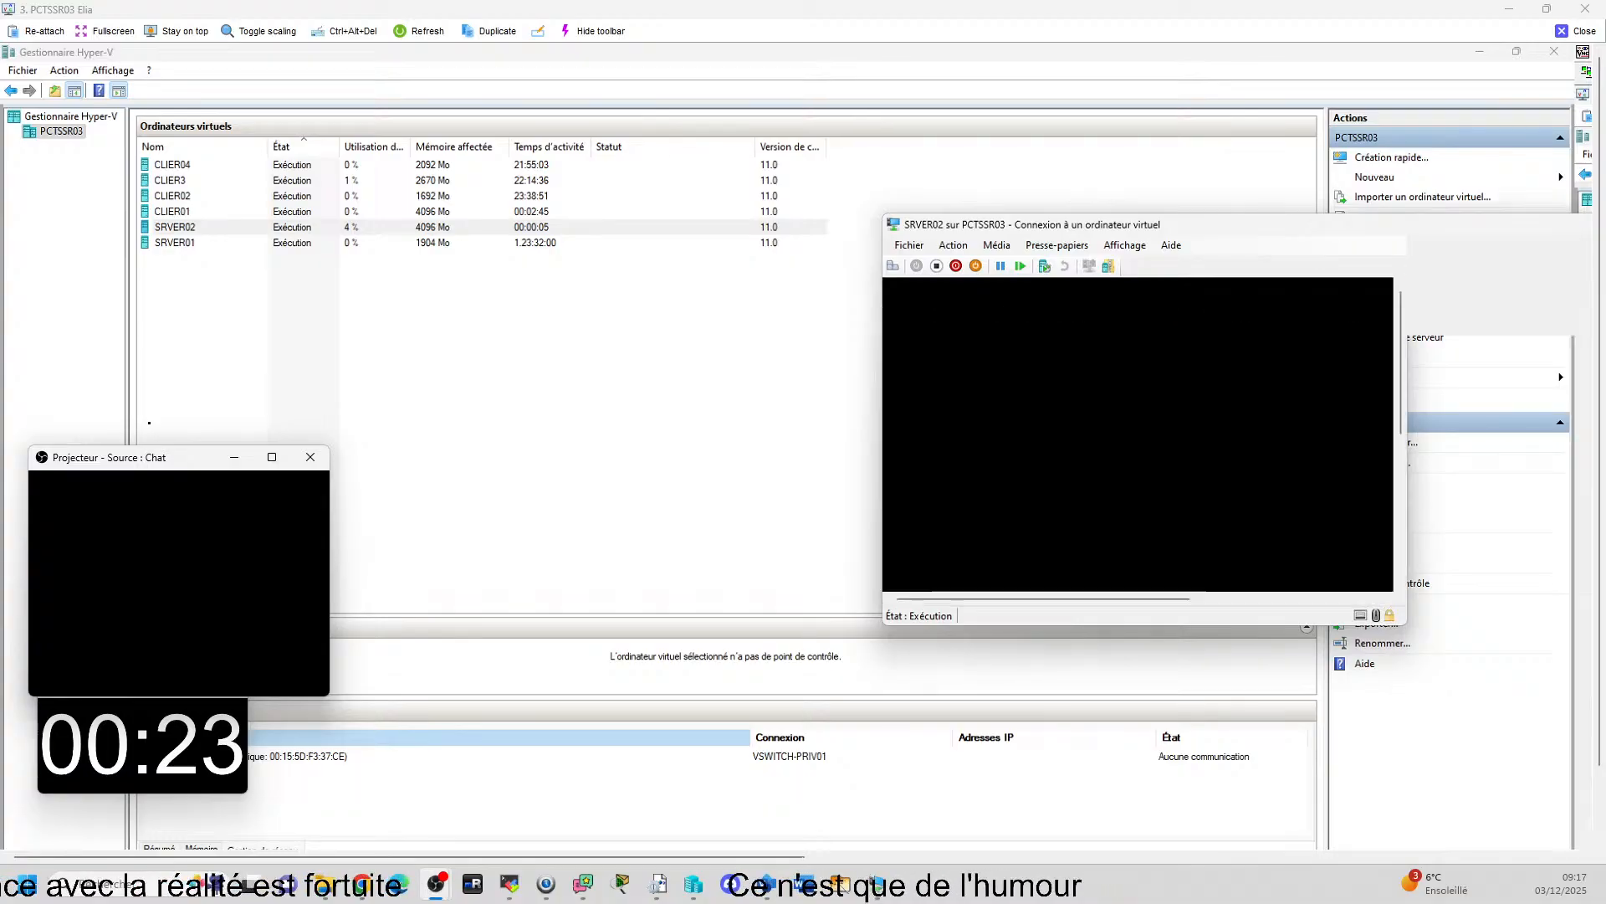
{"action": "left_click_drag", "start_coordinate": [1176, 153], "coordinate": [1099, 100]}
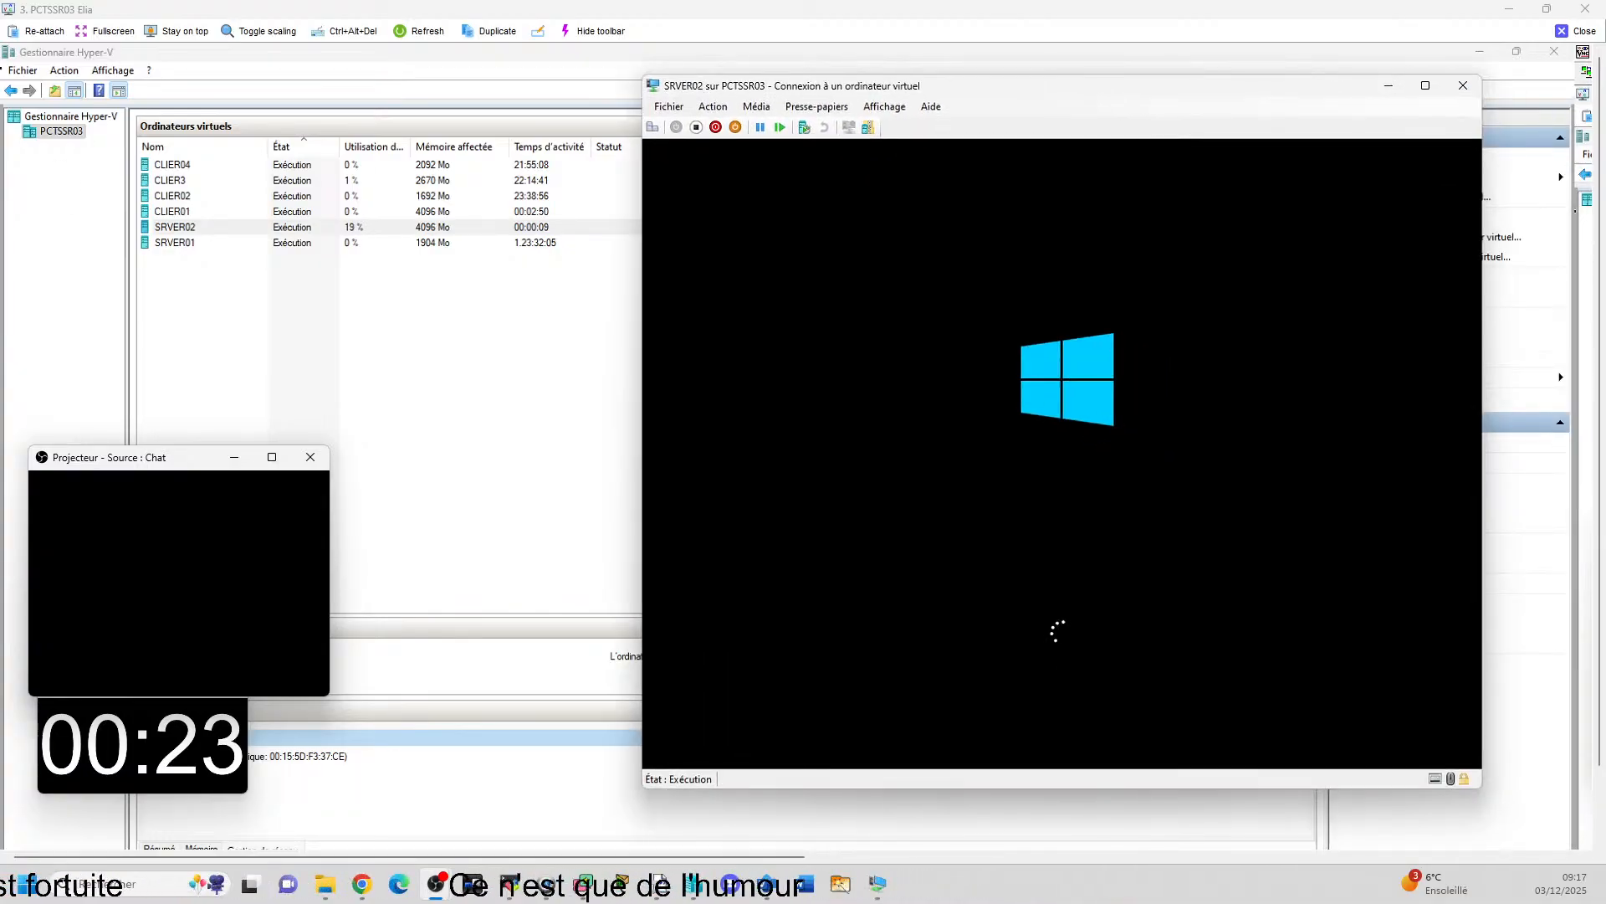
{"action": "left_click", "coordinate": [1582, 32]}
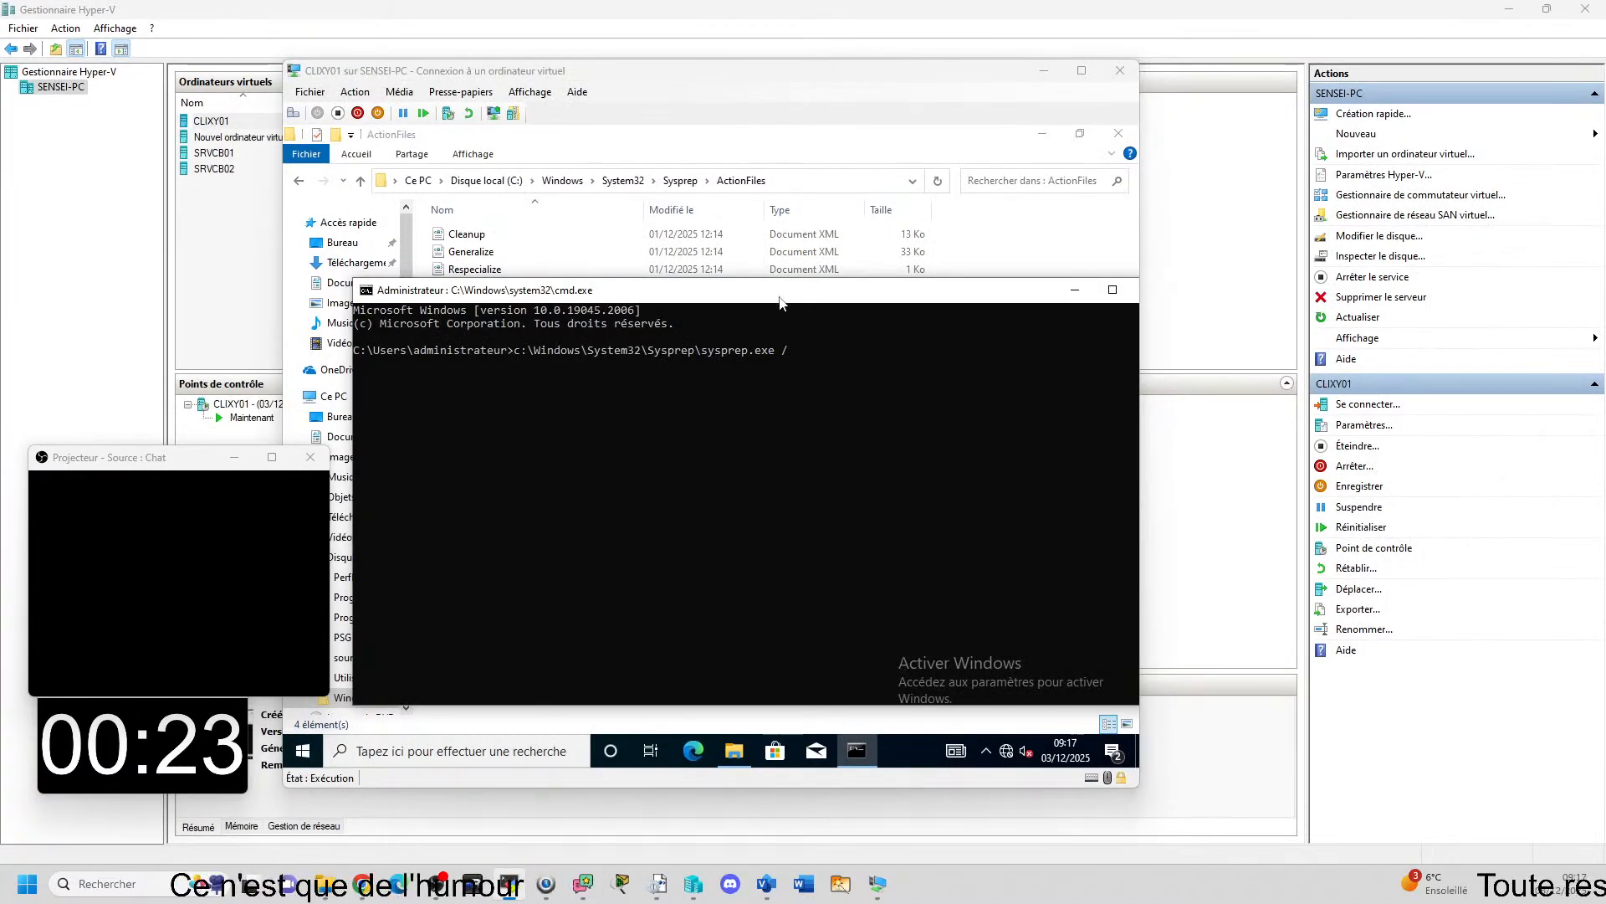
Reposition the CLIXY01 connection window and the Command Prompt inside it so the whole command window is in view.
{"action": "left_click_drag", "start_coordinate": [782, 292], "coordinate": [785, 285]}
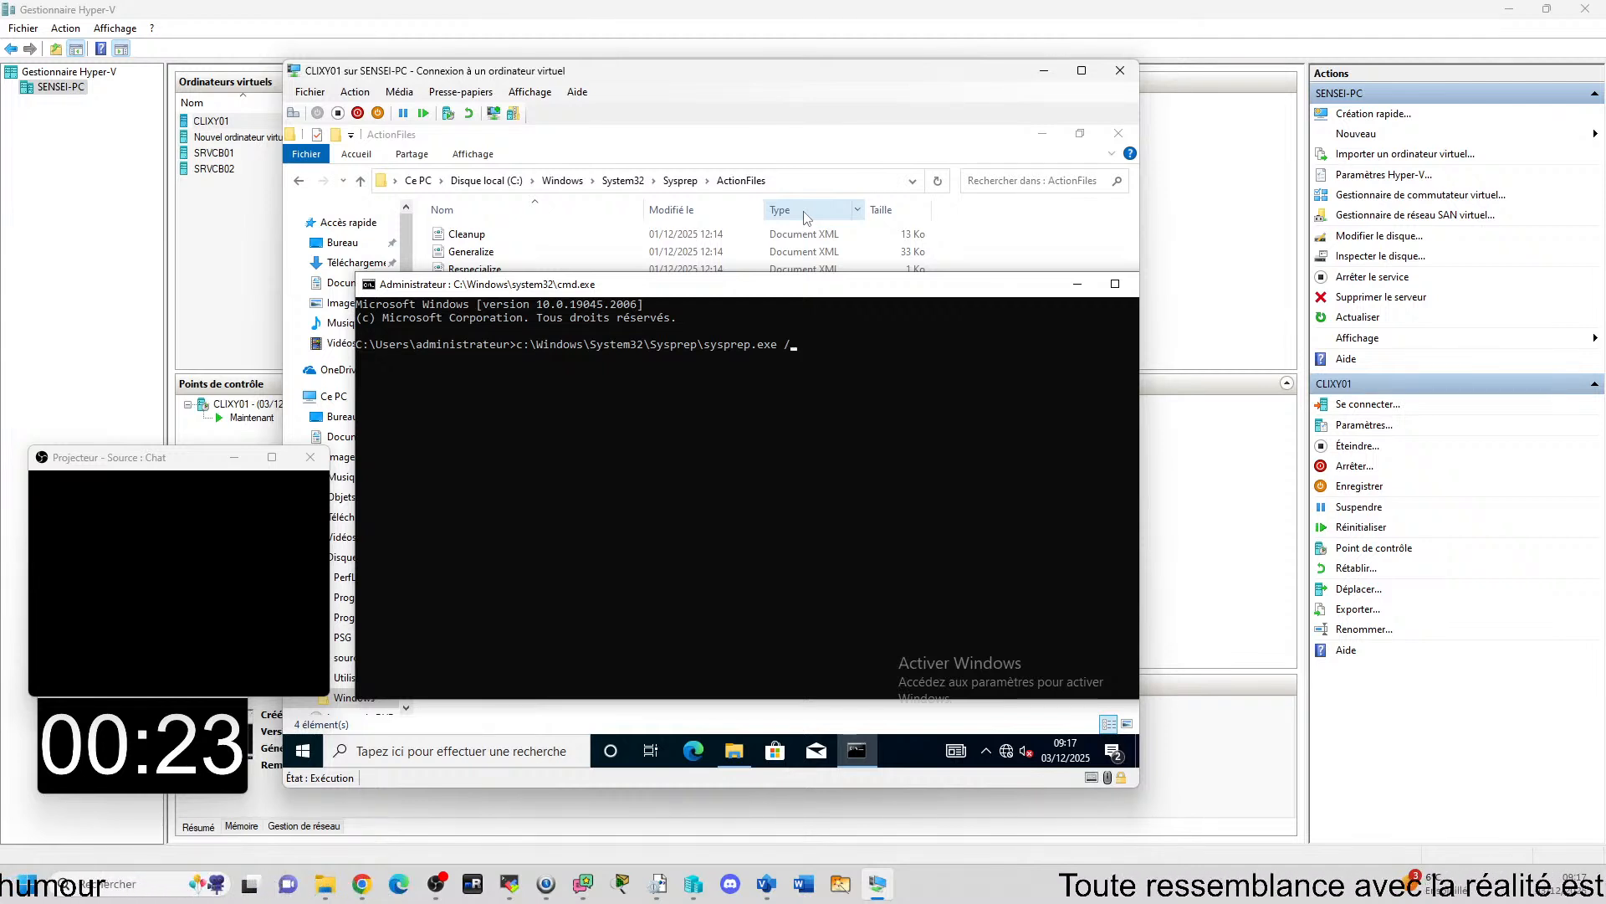
{"action": "left_click_drag", "start_coordinate": [726, 82], "coordinate": [1003, 87]}
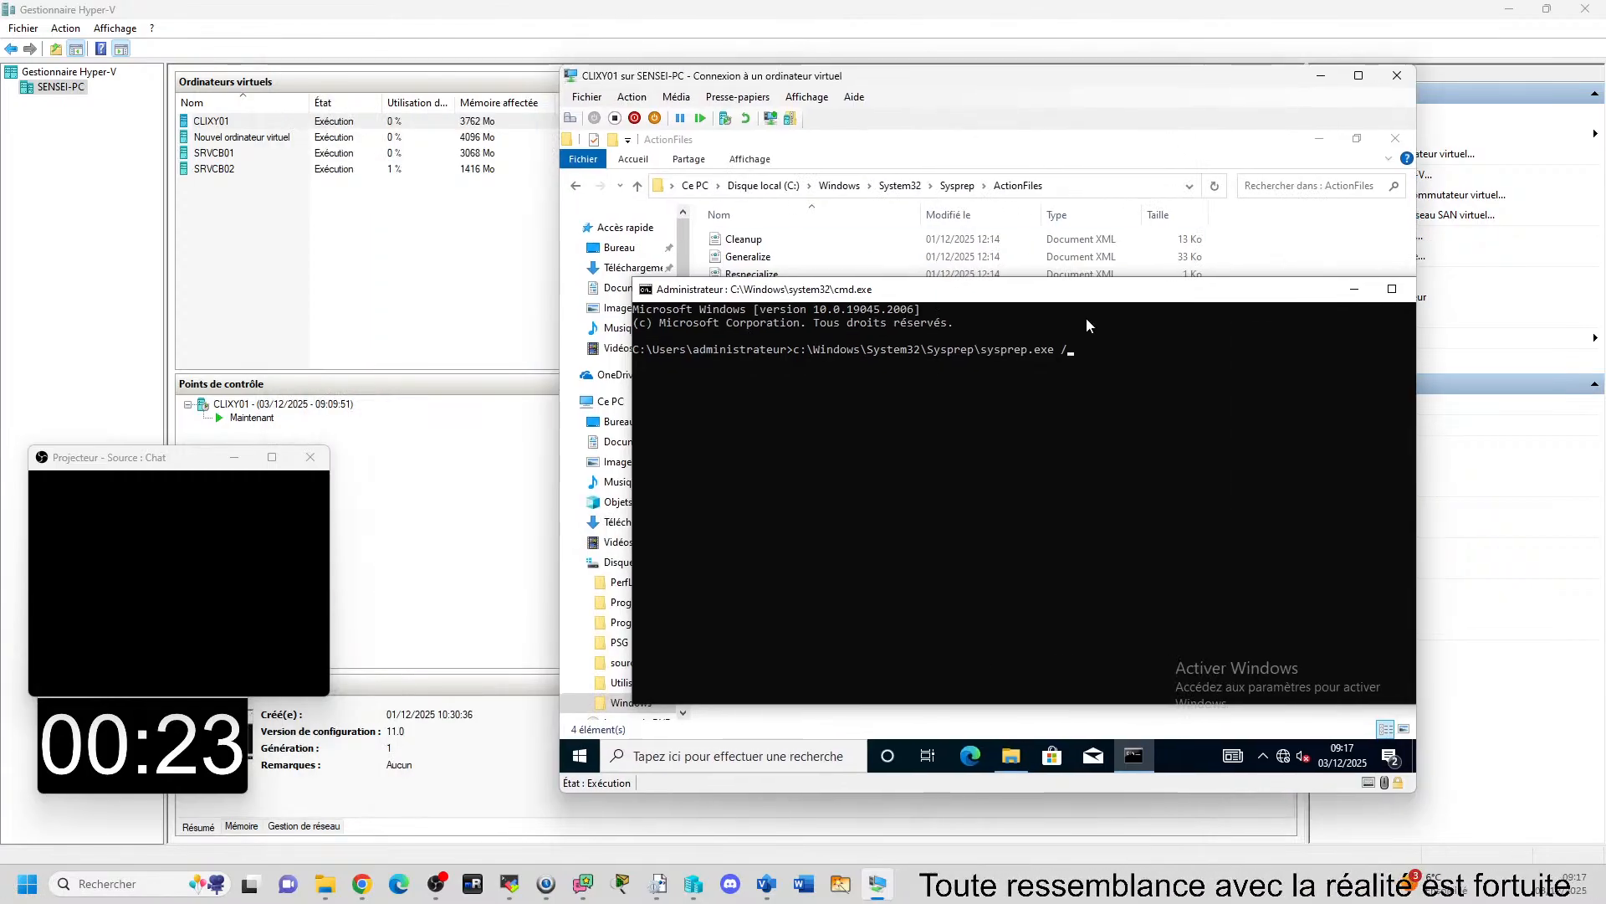
{"action": "left_click_drag", "start_coordinate": [1090, 295], "coordinate": [1026, 250]}
{"action": "left_click", "coordinate": [1046, 305]}
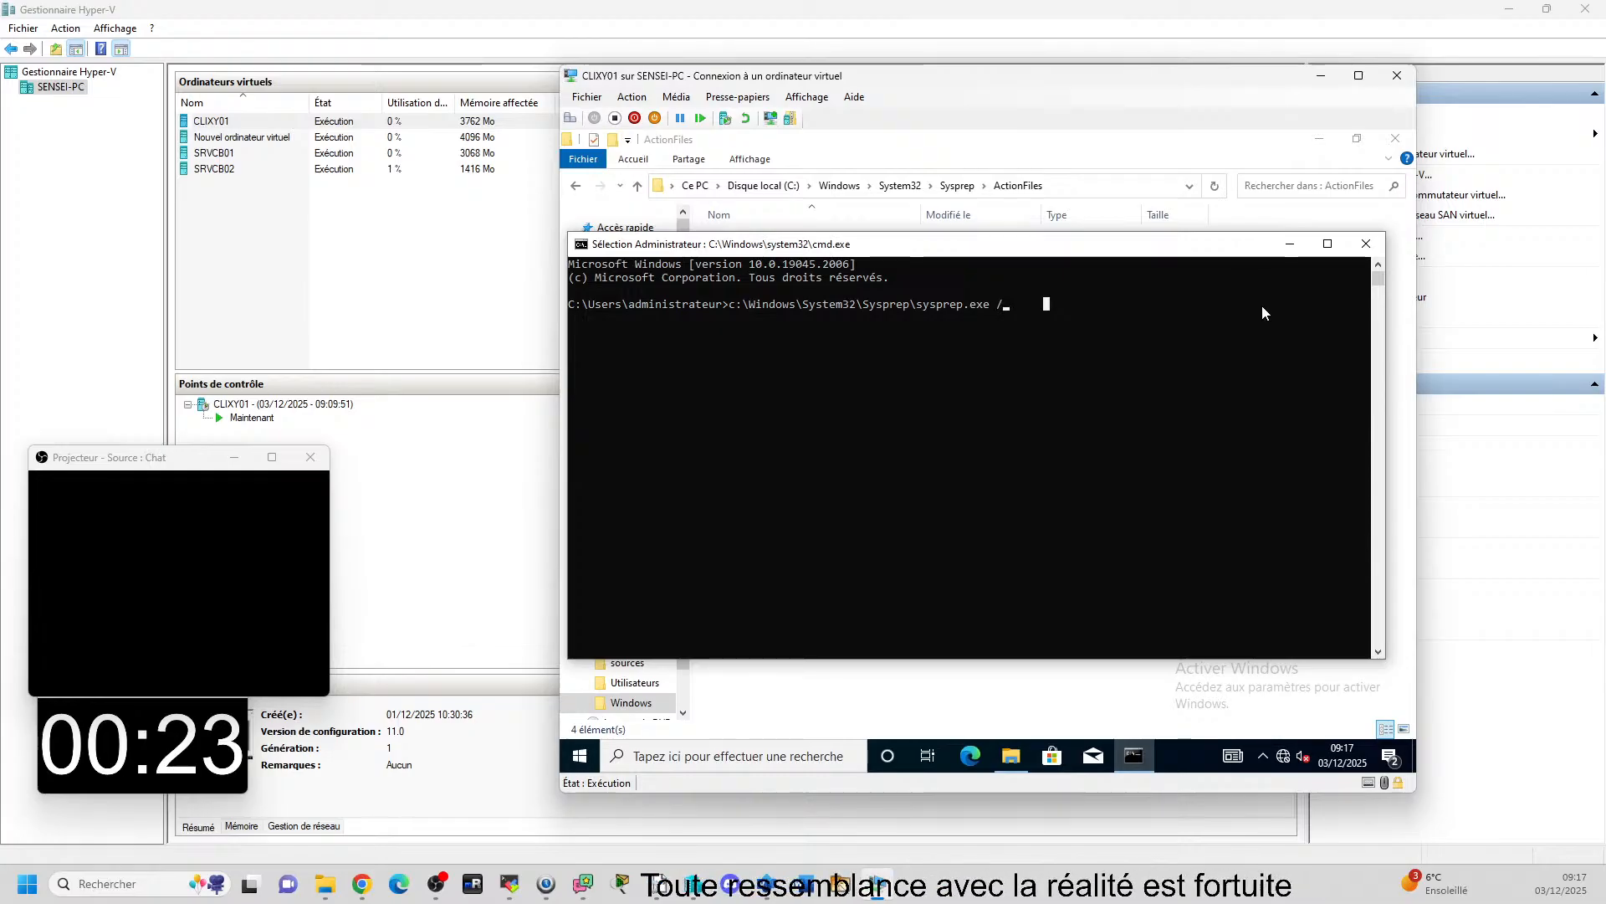
{"action": "key", "text": "Escape"}
Add the /oobe and /generalize switches after sysprep.exe on the CLIXY01 command line.
{"action": "key", "text": "BackSpace"}
{"action": "key", "text": "BackSpace"}
{"action": "type", "text": "/"}
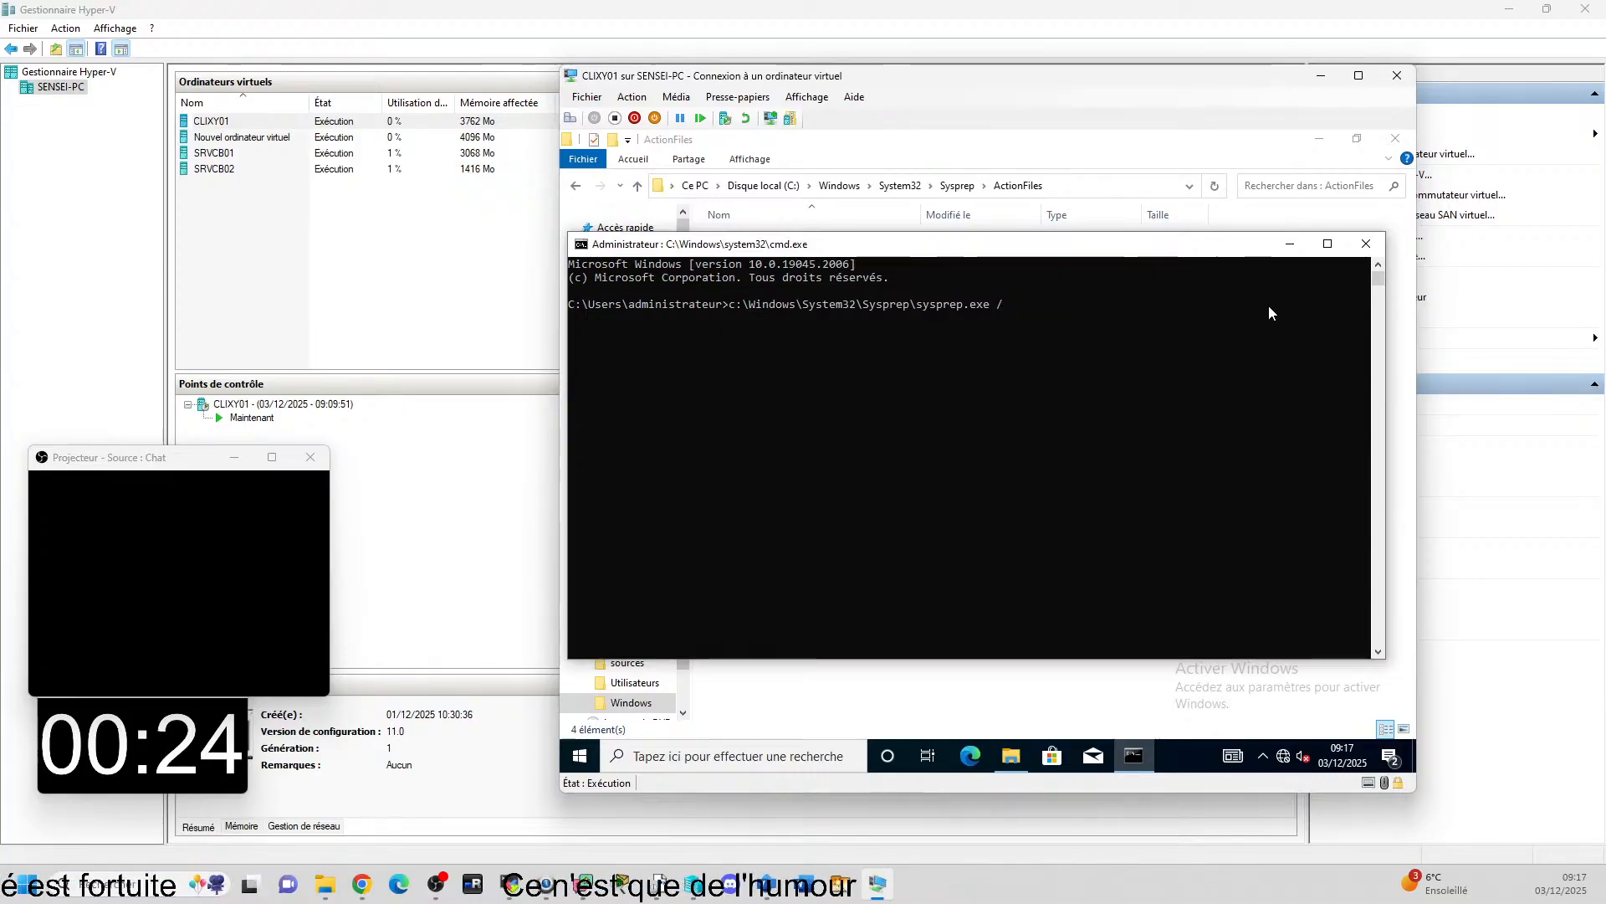
{"action": "type", "text": "oobe"}
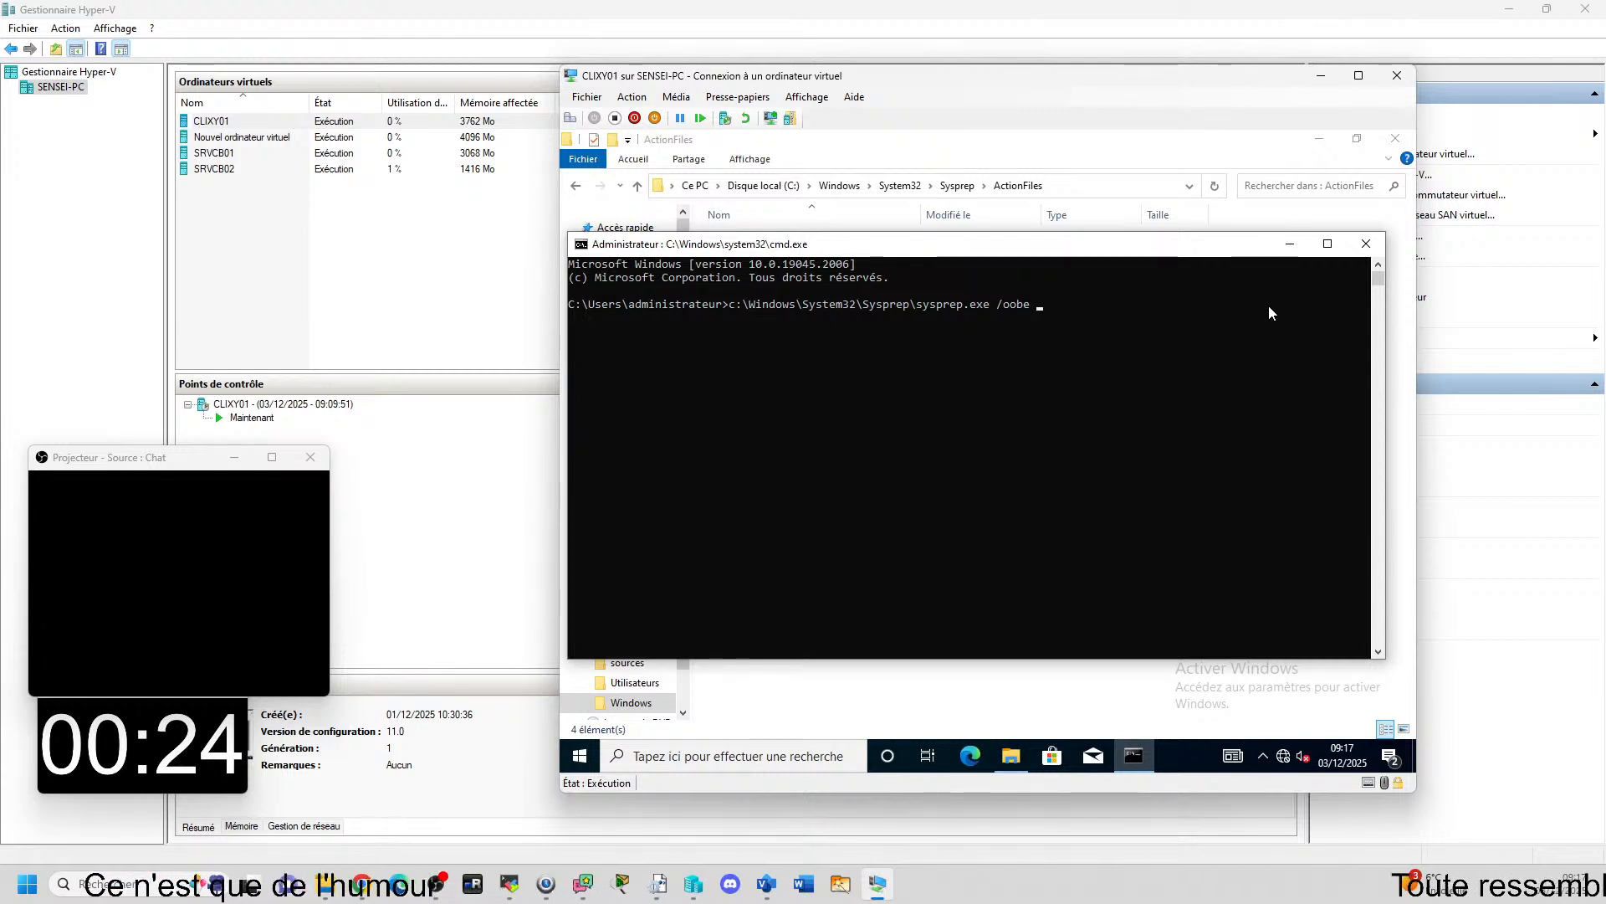
{"action": "type", "text": "/"}
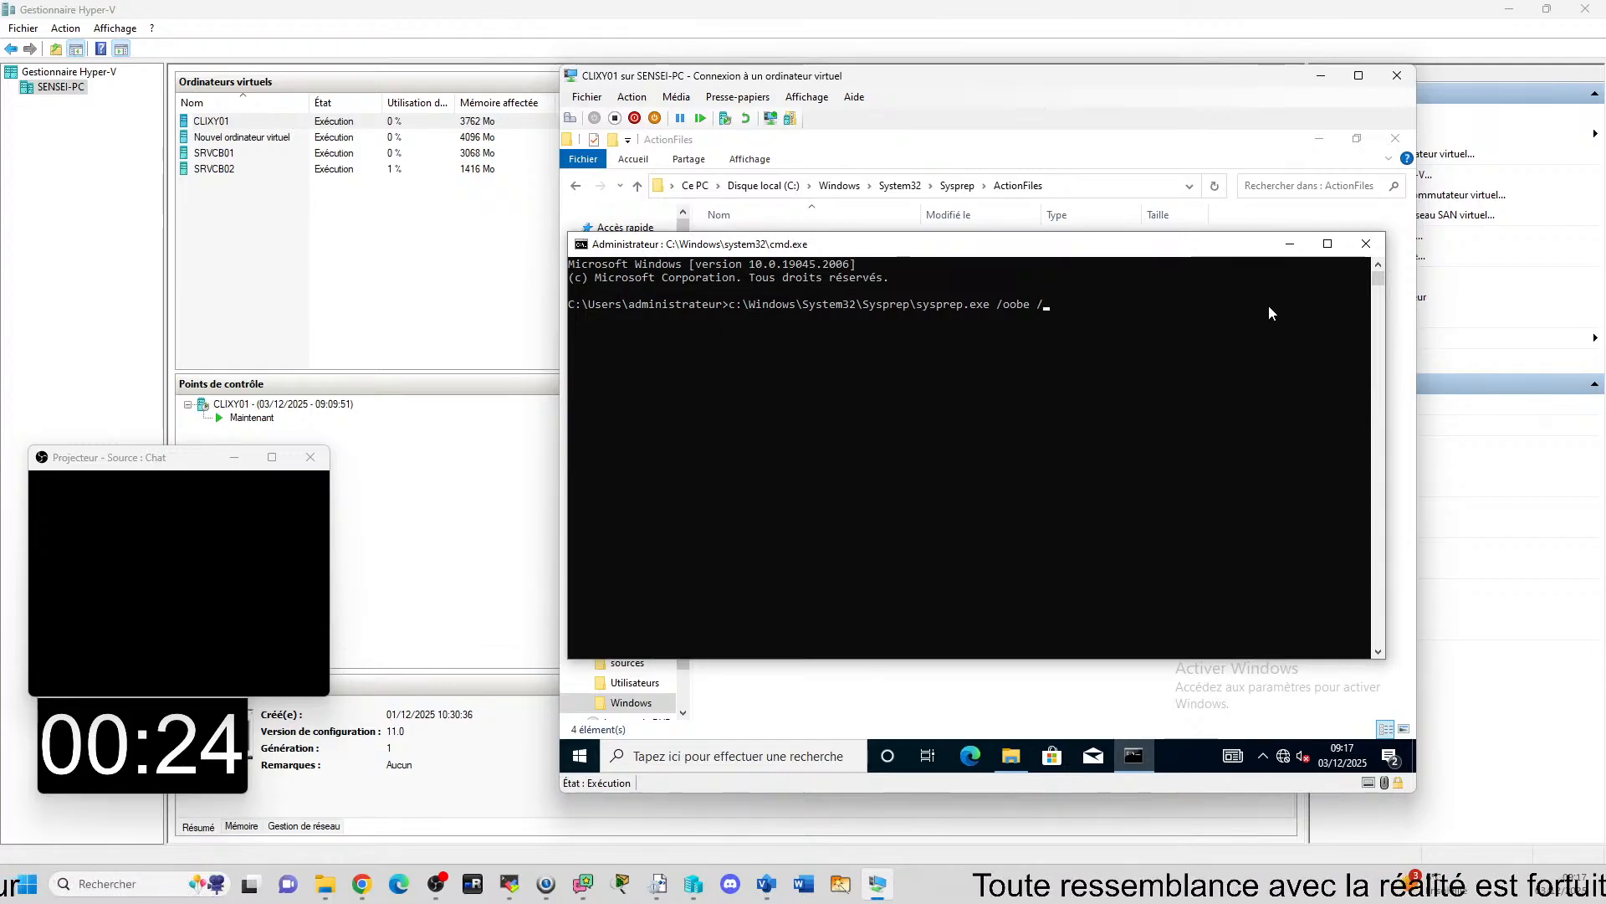
{"action": "type", "text": "g"}
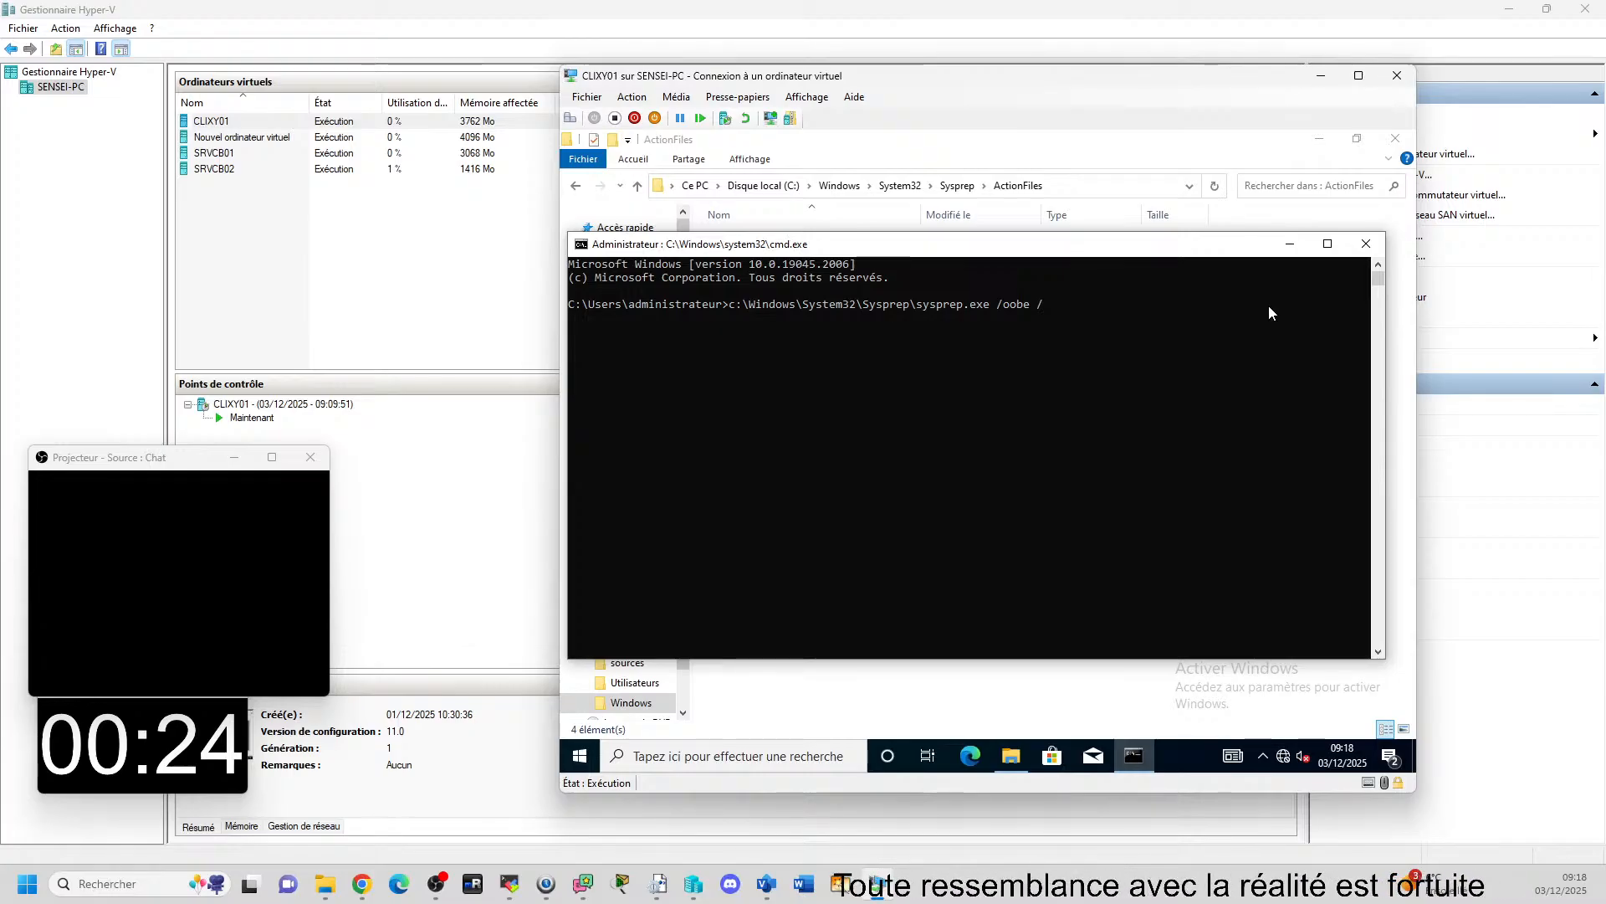
{"action": "type", "text": "enerali"}
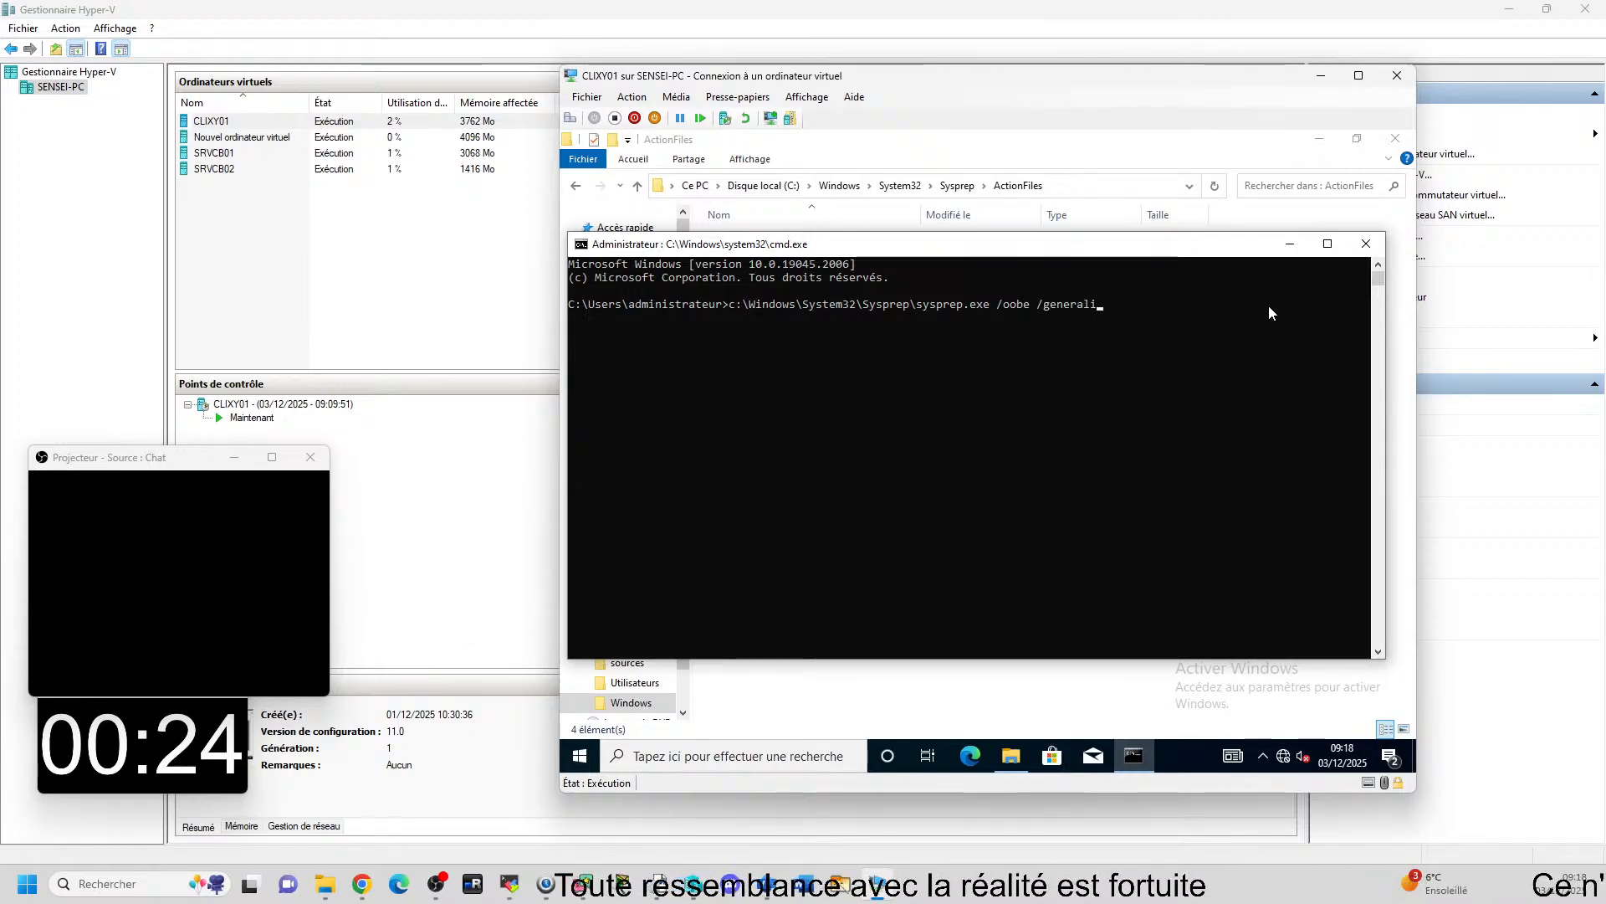
{"action": "type", "text": "ze"}
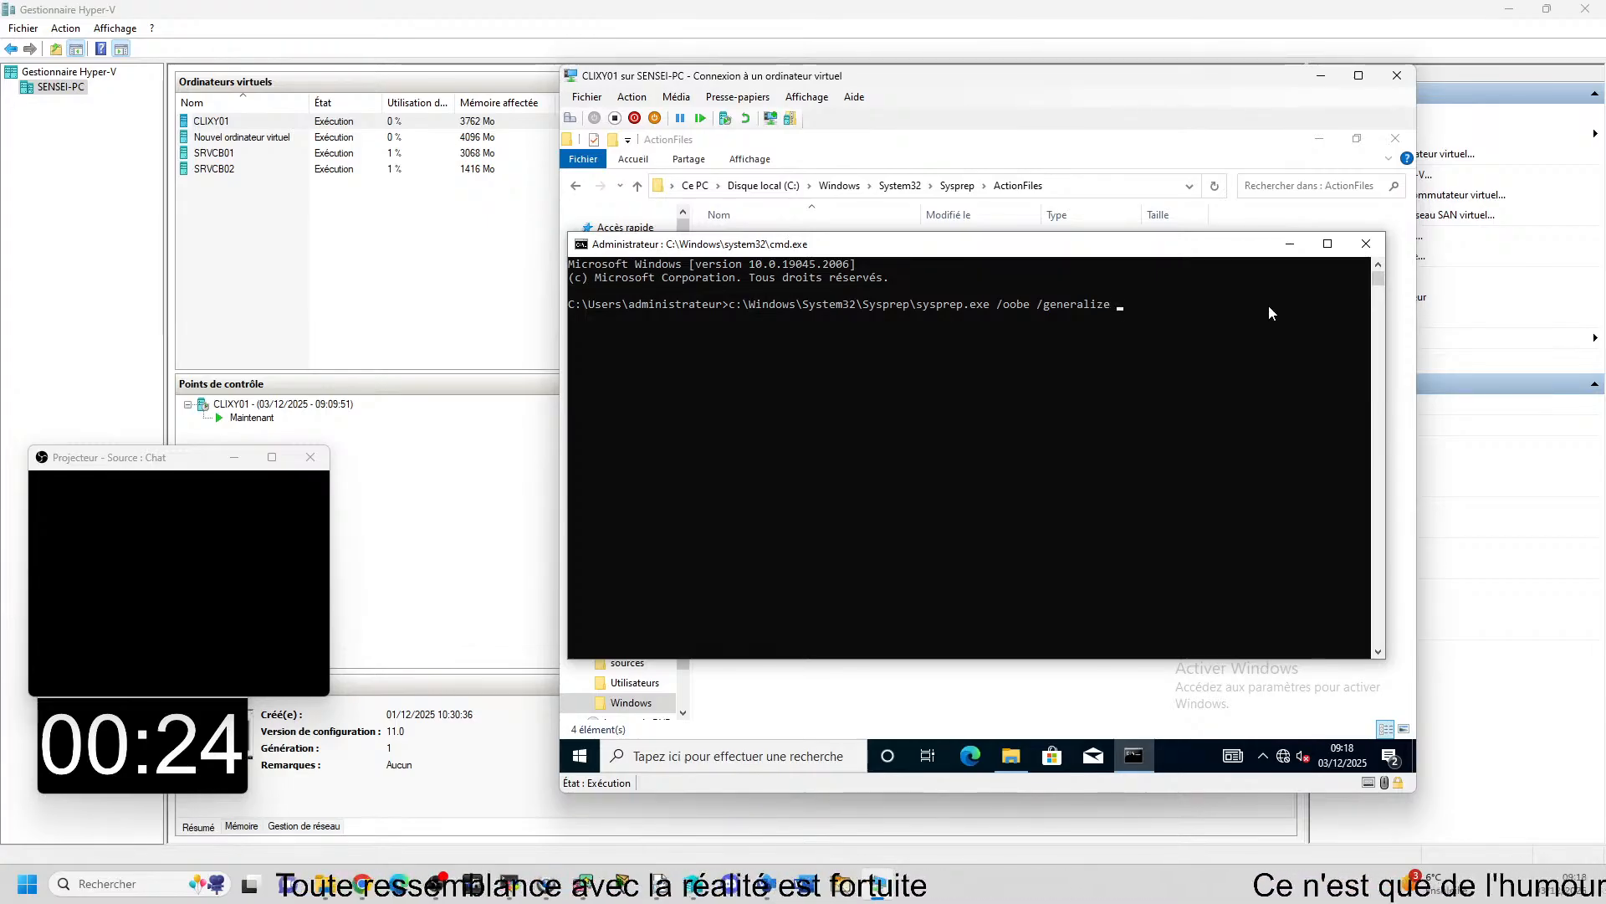
{"action": "type", "text": " /"}
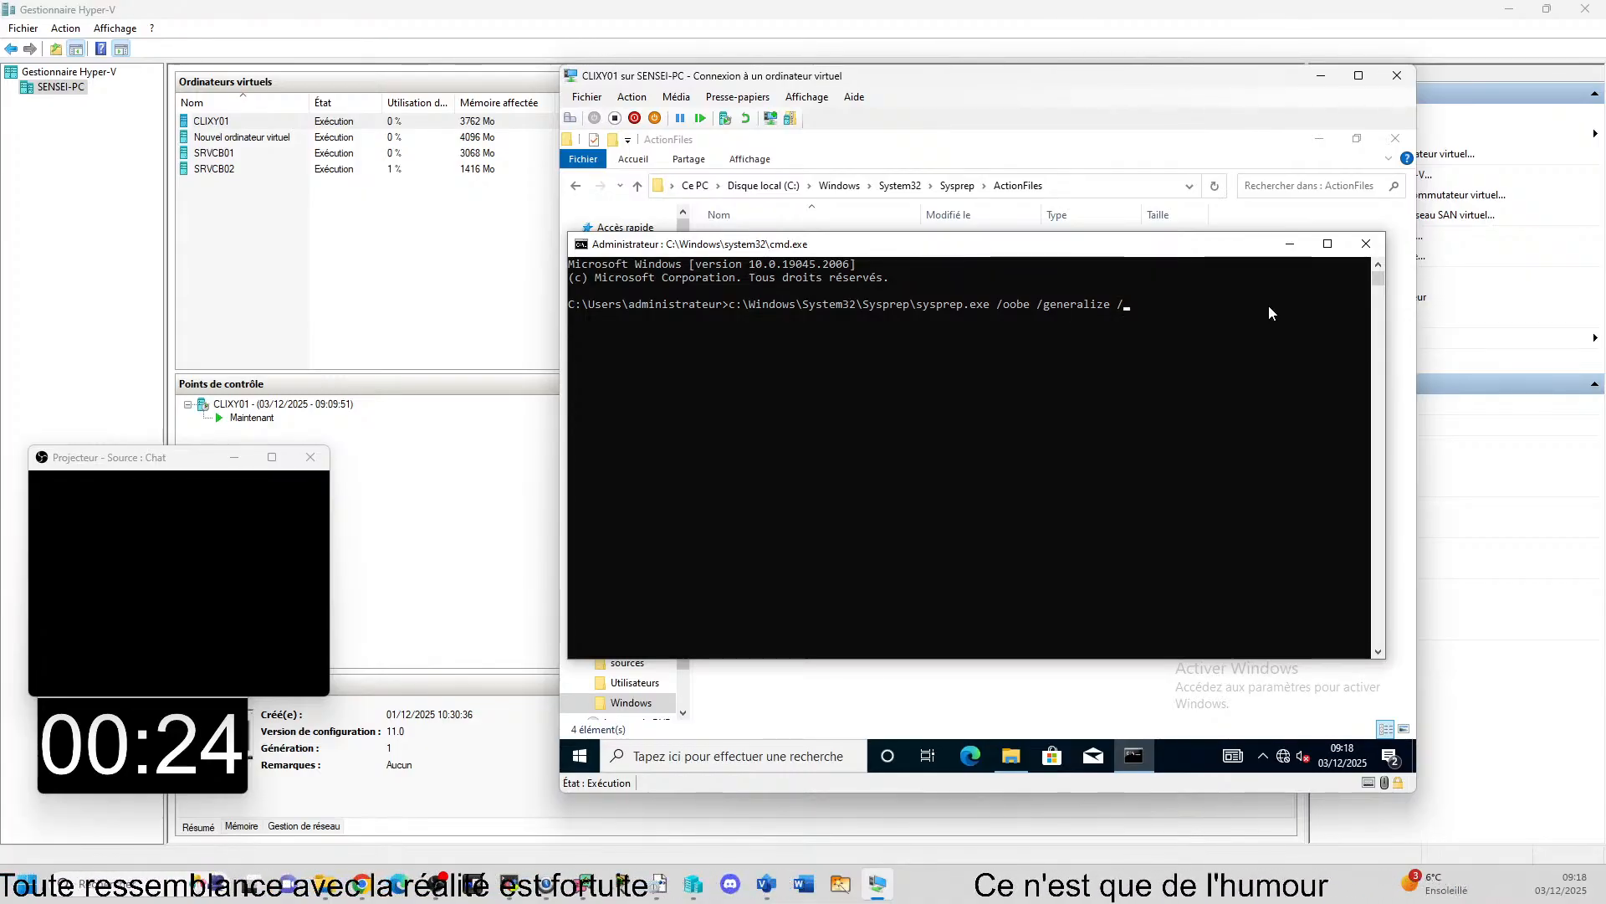
{"action": "type", "text": "reb"}
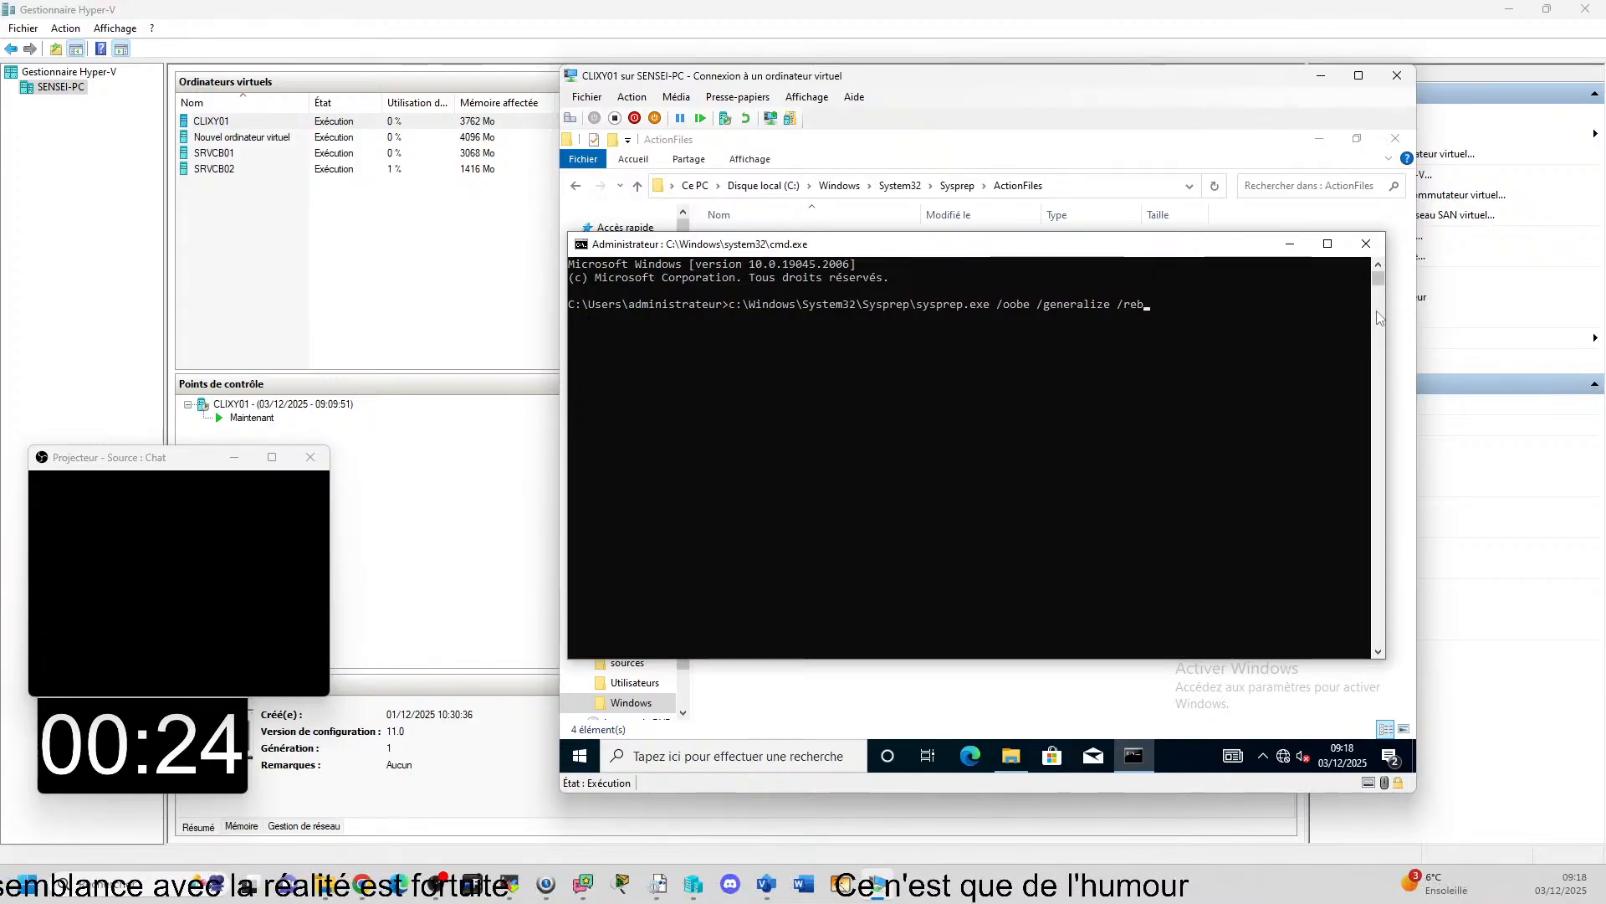
{"action": "type", "text": "oot /unatend:"}
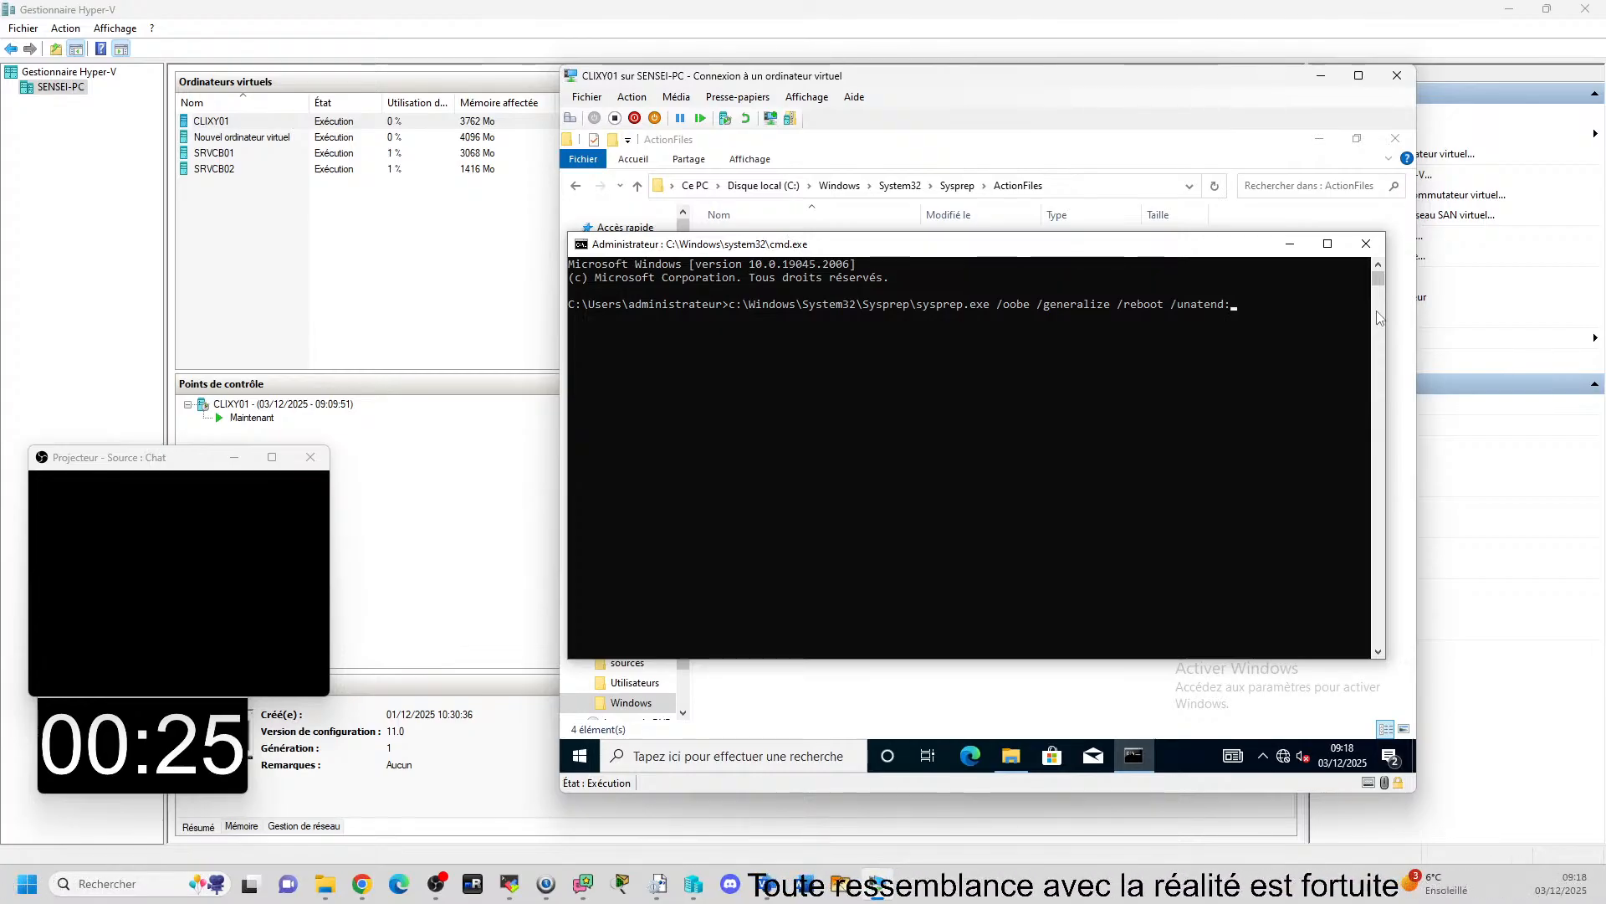
Append /reboot and /unatend: to the sysprep command, starting the answer file path with c:\psg\gua.
{"action": "type", "text": "c"}
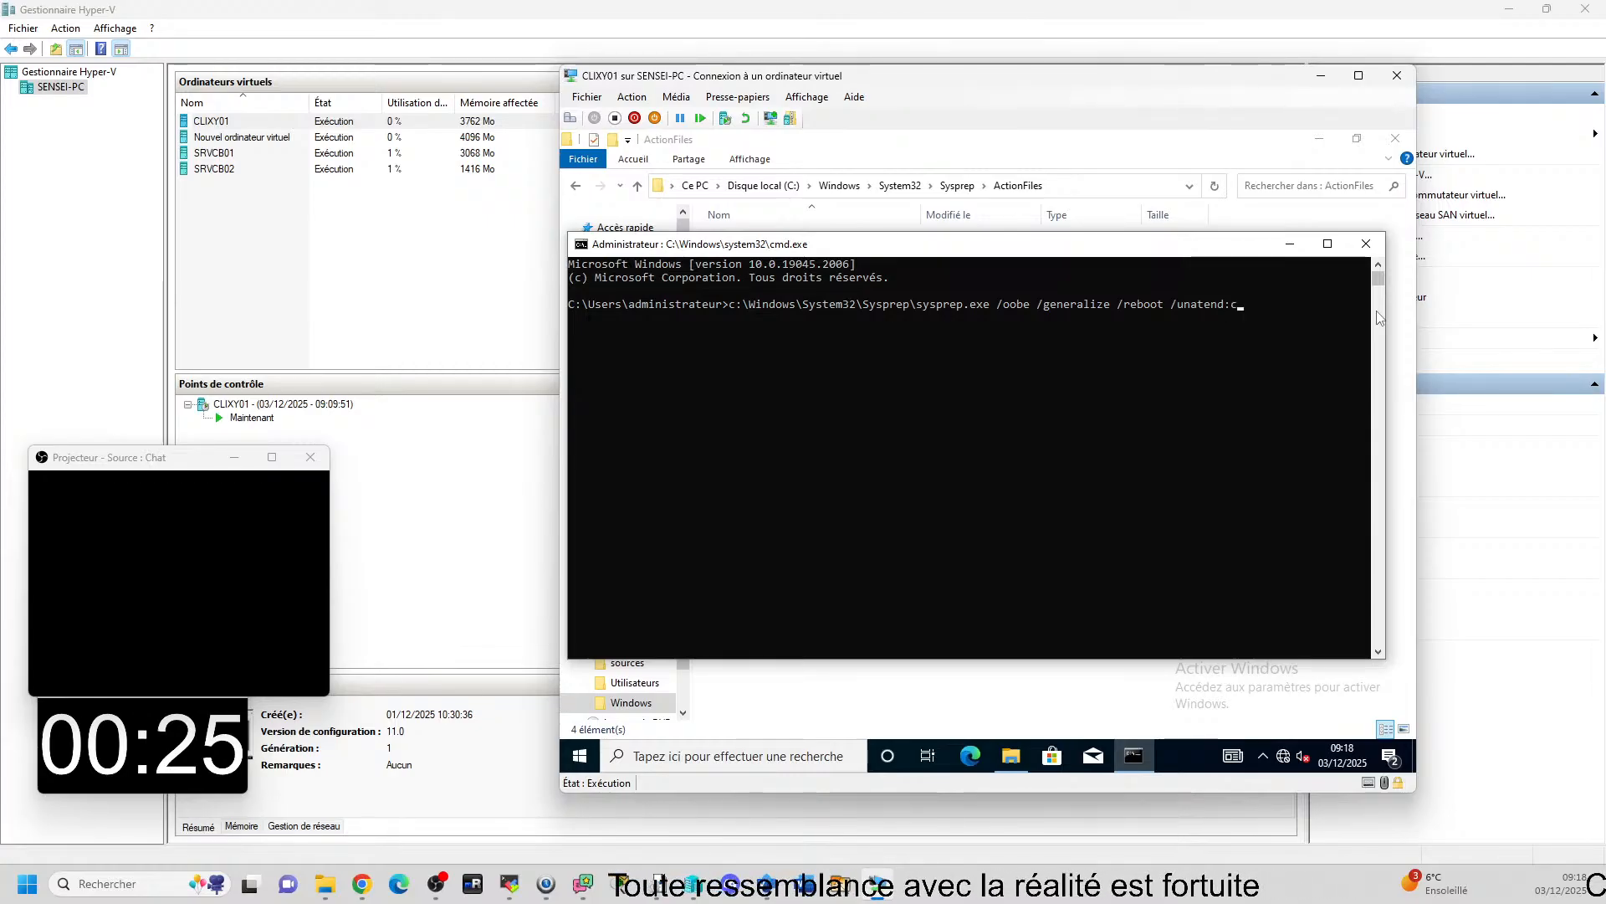
{"action": "type", "text": ":\\psg"}
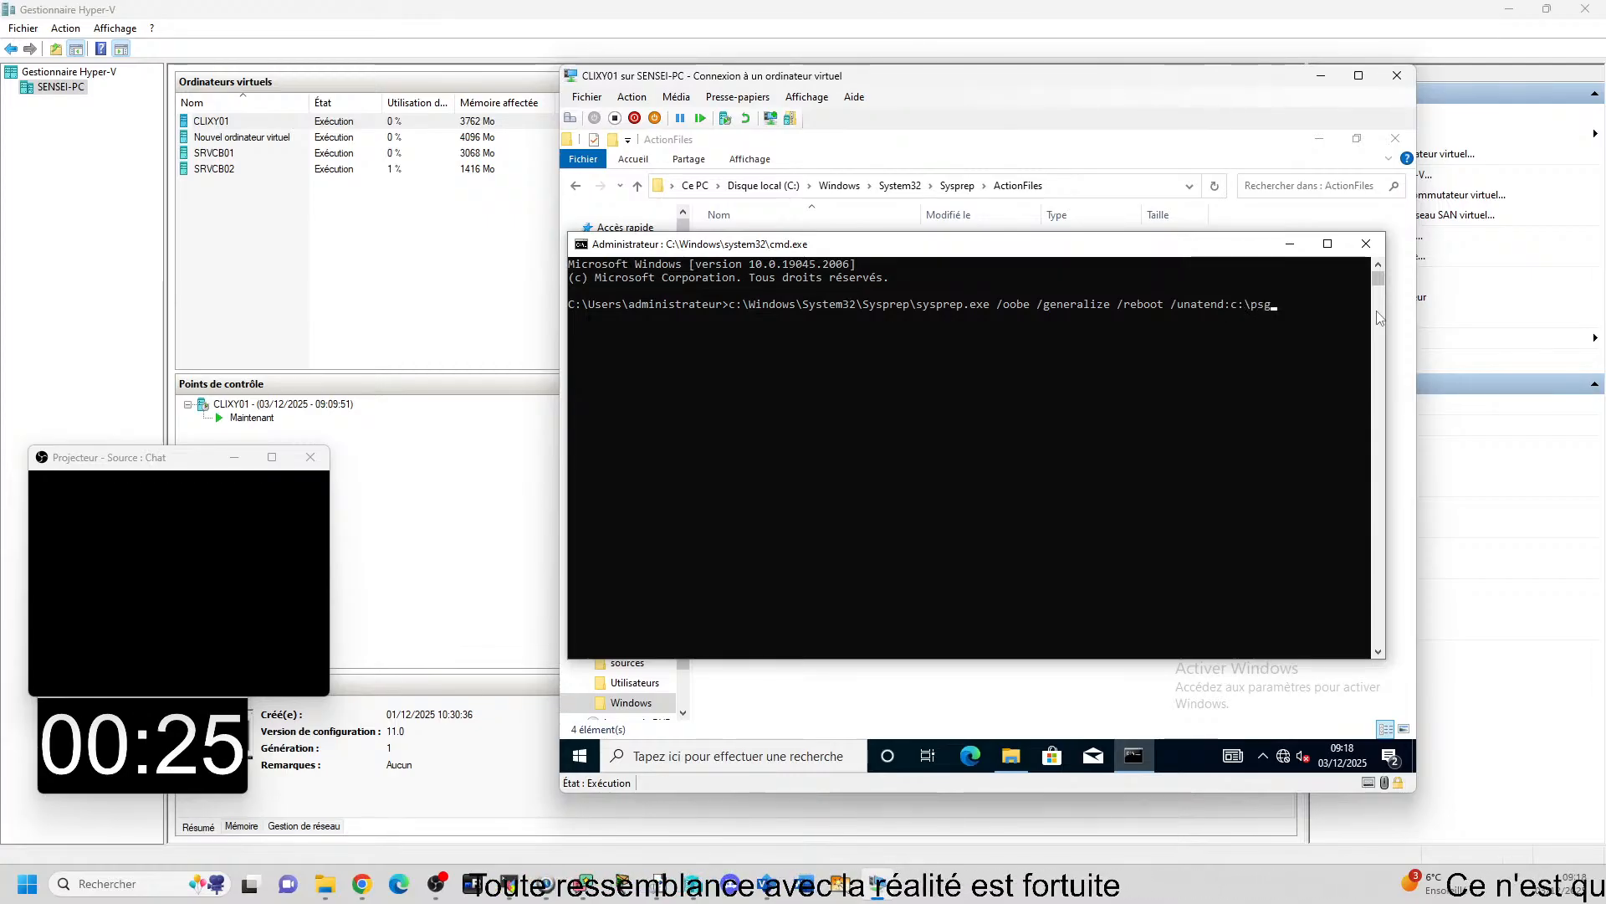
{"action": "type", "text": "\\g"}
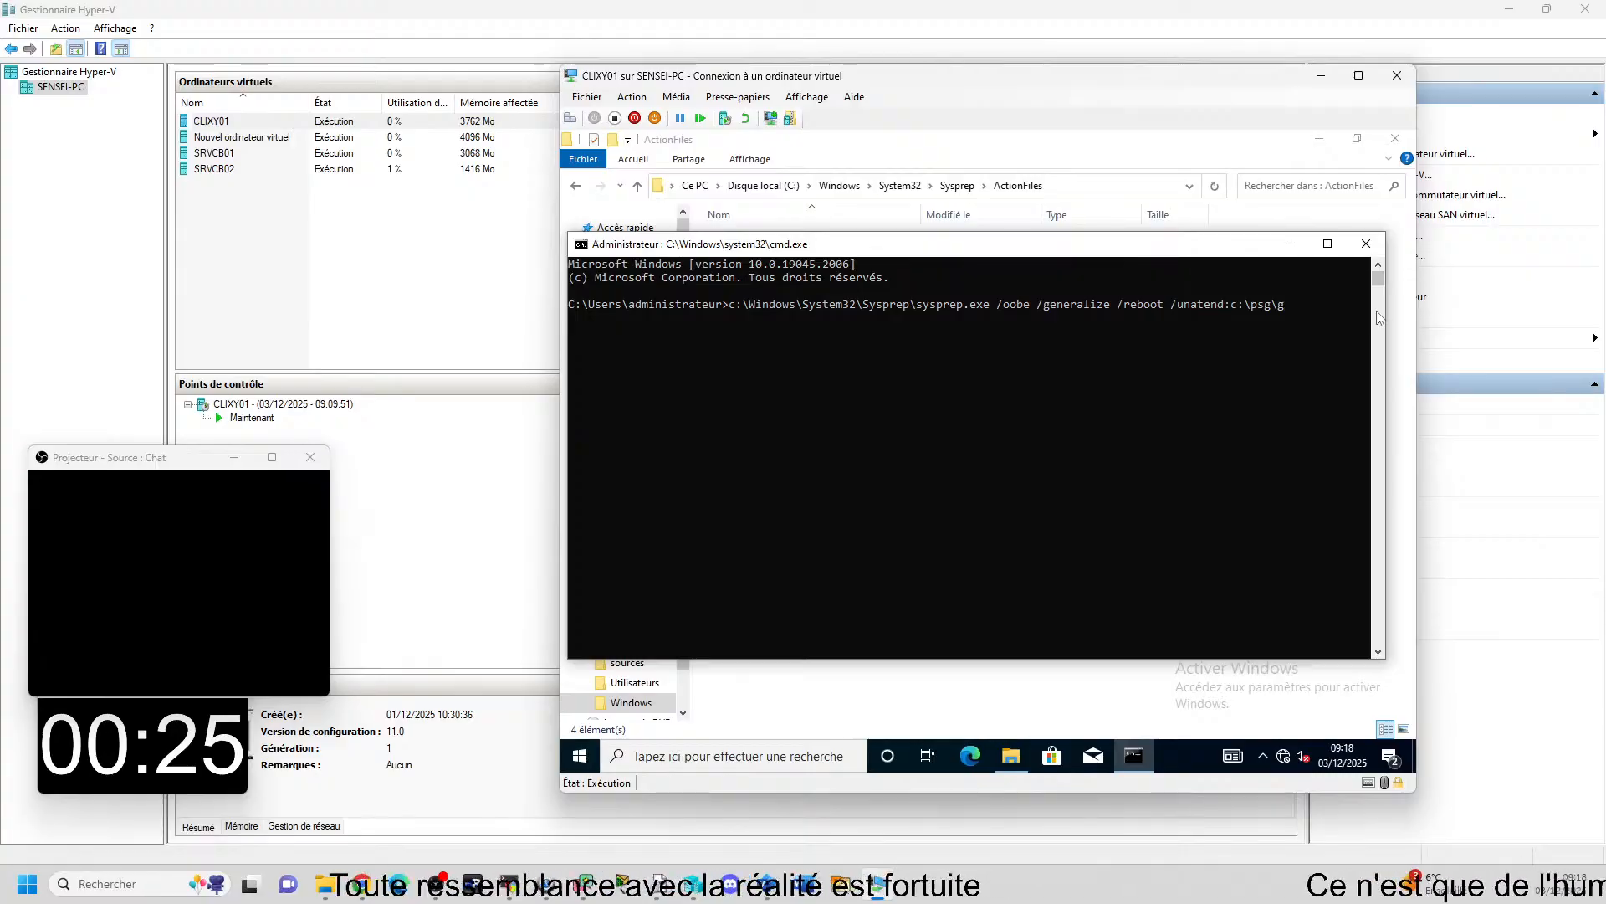
{"action": "type", "text": "ua"}
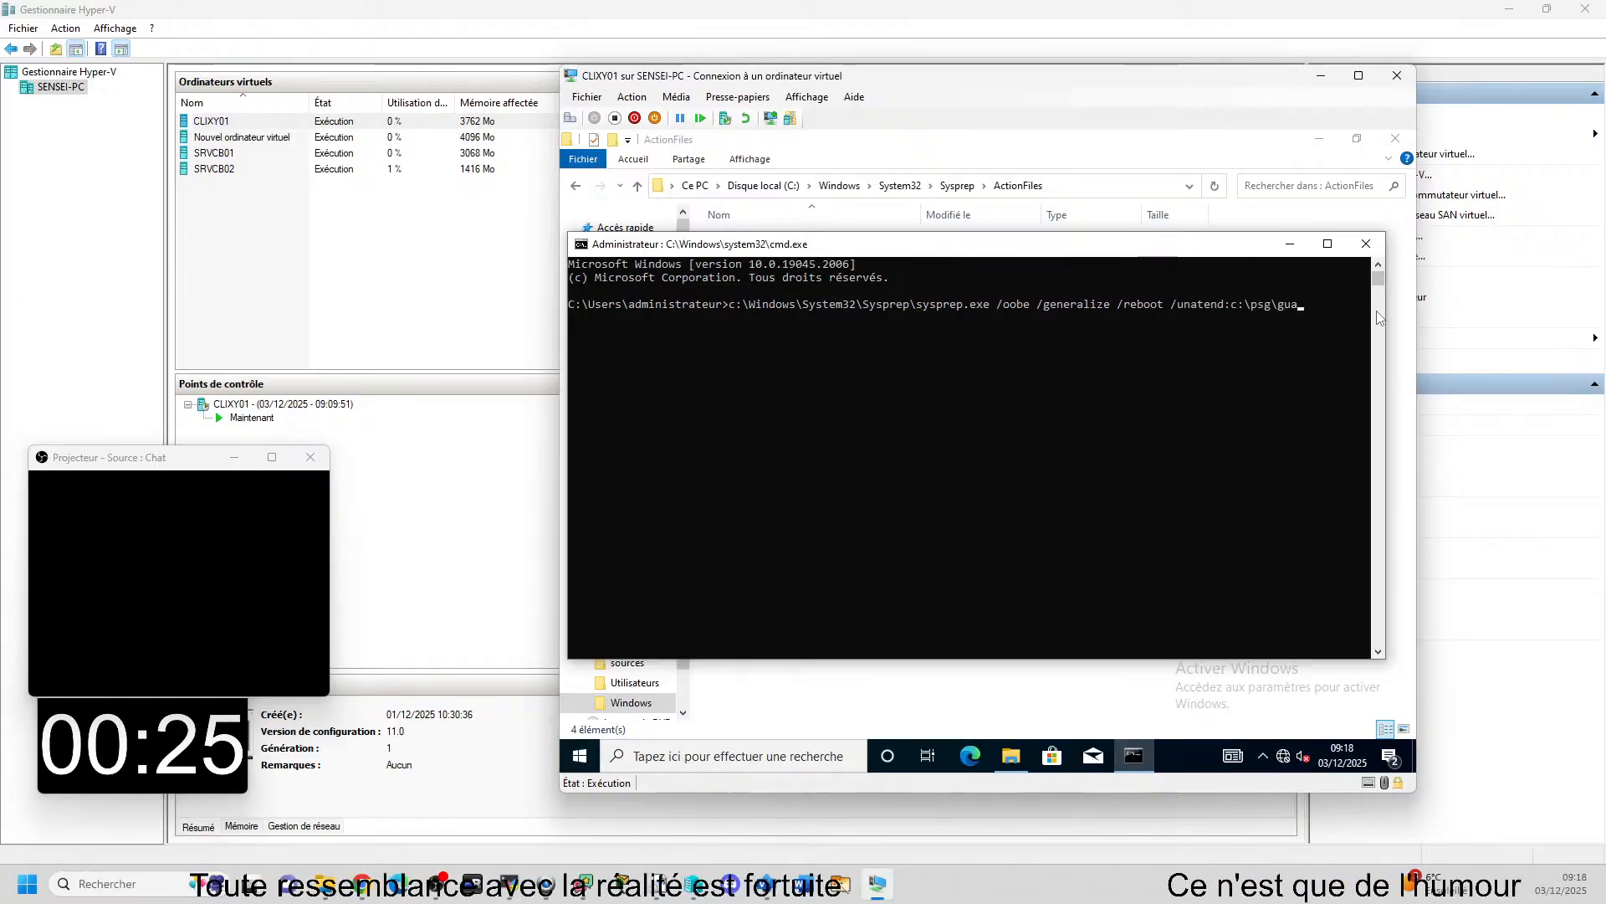
Check the answer file's name in C:\PSG and complete the path in the command as c:\psg\guacamole.xml.
{"action": "left_click_drag", "start_coordinate": [793, 248], "coordinate": [846, 282]}
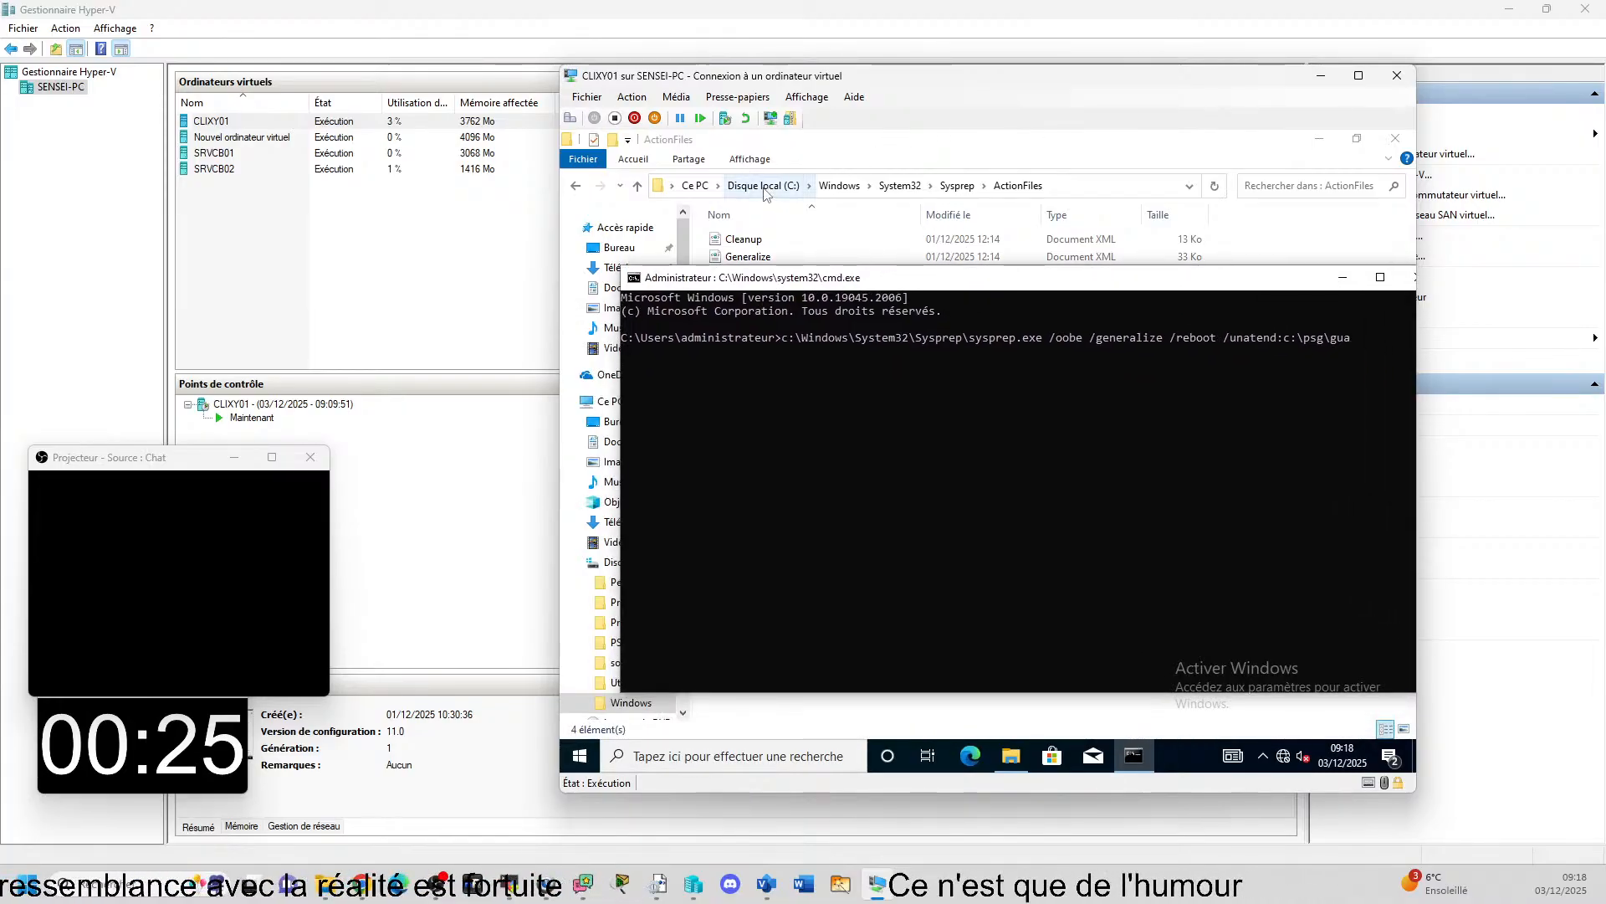
{"action": "left_click", "coordinate": [764, 187]}
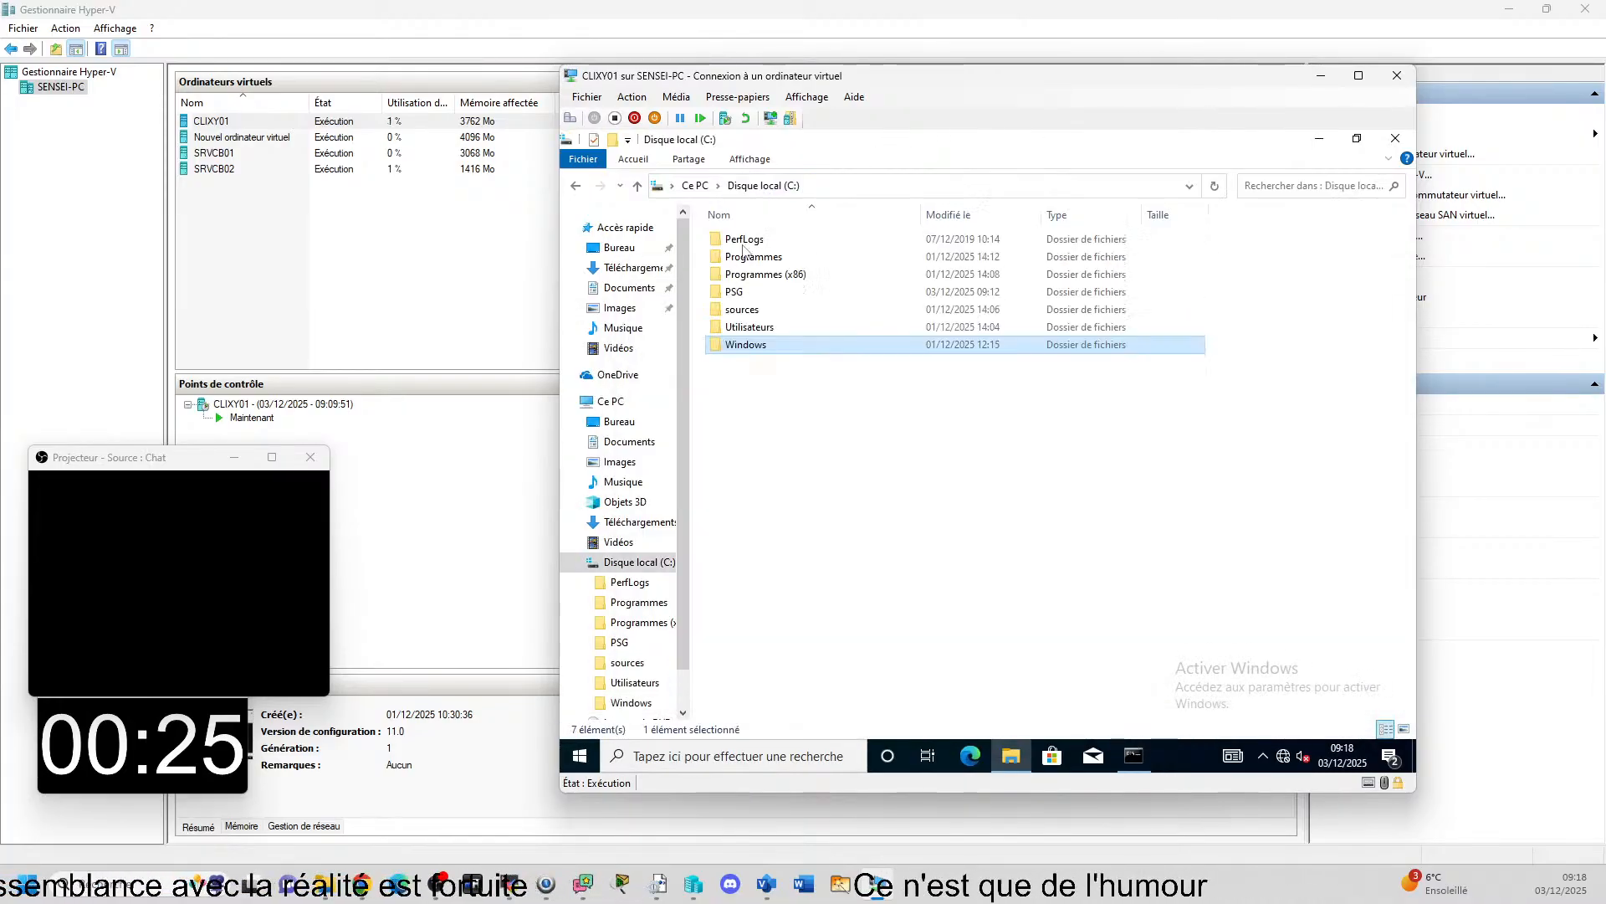
{"action": "double_click", "coordinate": [754, 291]}
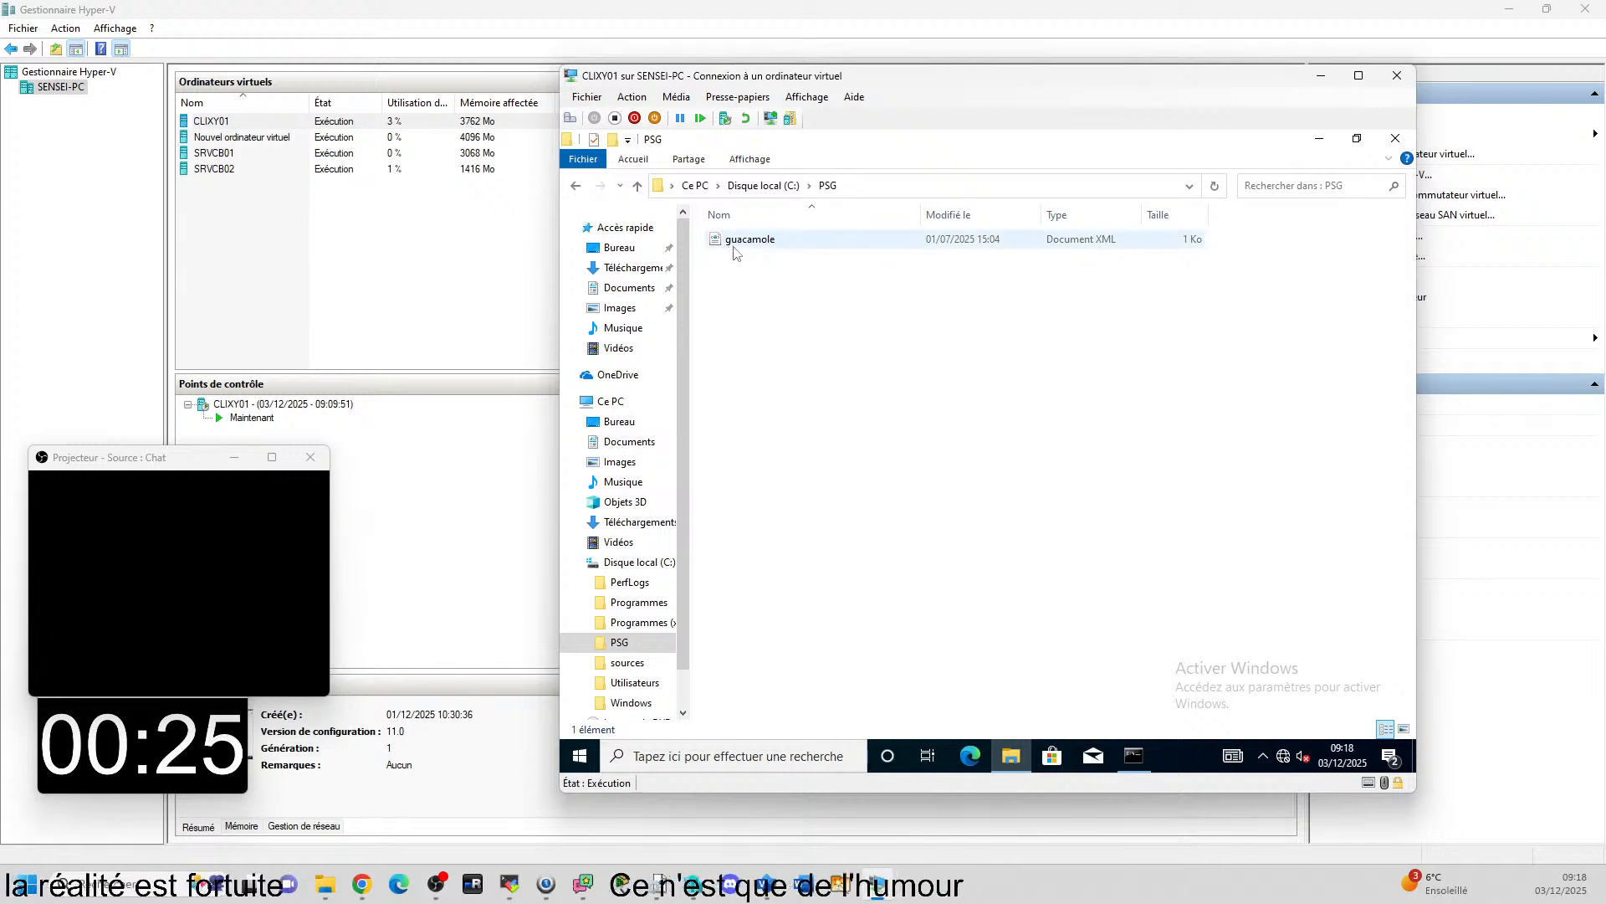
{"action": "left_click", "coordinate": [1138, 761]}
{"action": "type", "text": "camole.xml"}
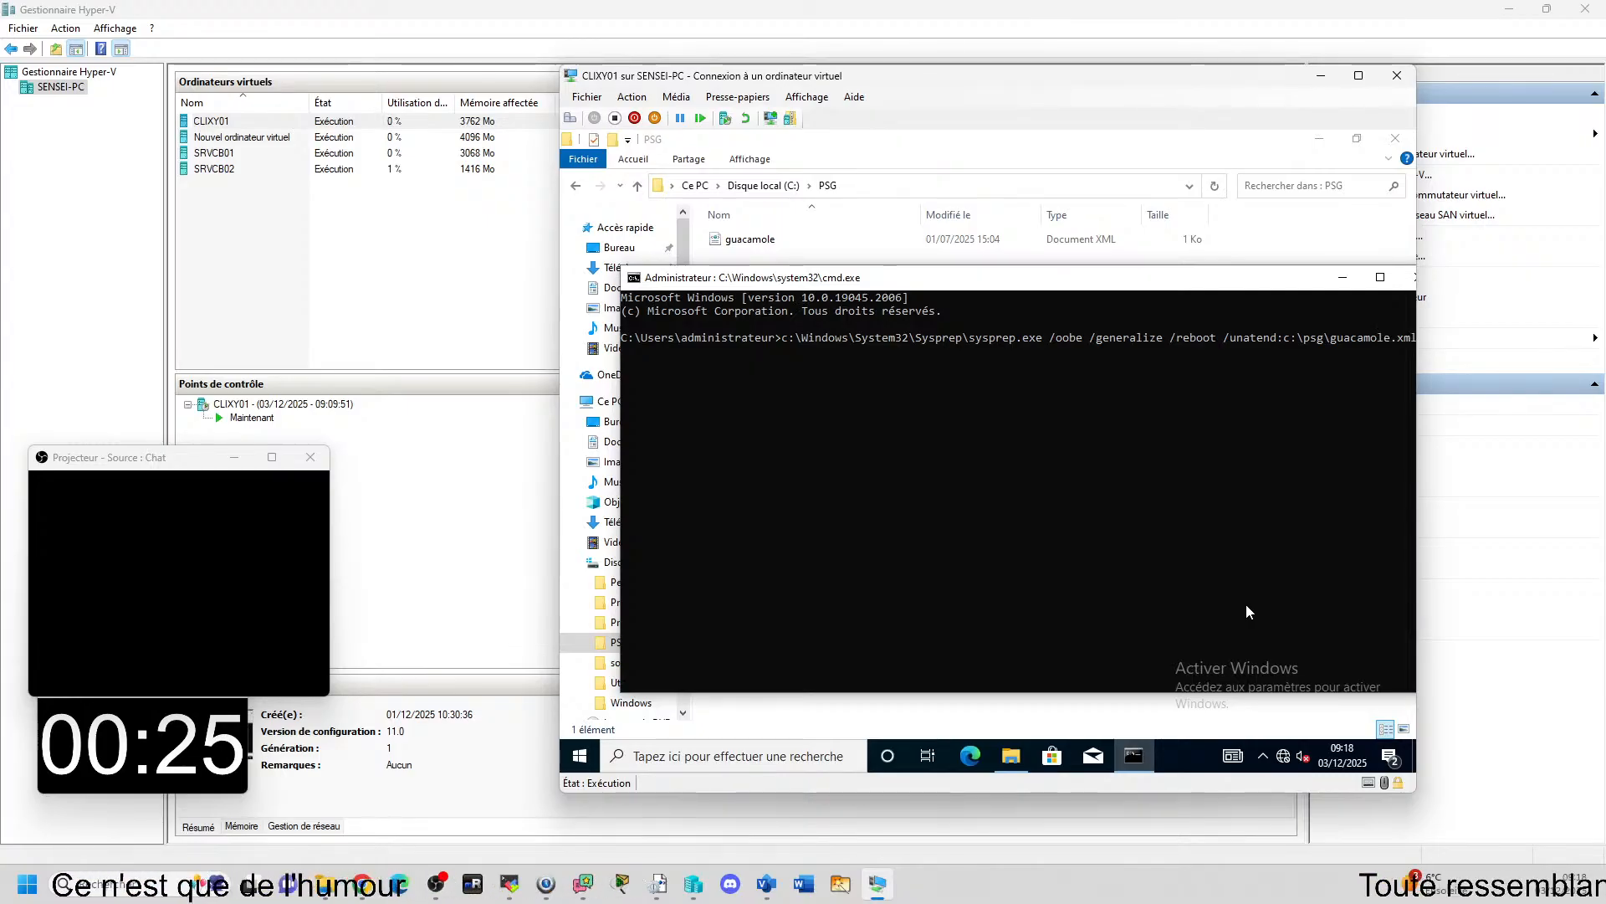
Correct the answer file switch to /unattend and reposition the CLIXY01 and Command Prompt windows so the whole command is in view.
{"action": "key", "text": "Left"}
{"action": "key", "text": "Left"}
{"action": "key", "text": "Left"}
{"action": "key", "text": "Left"}
{"action": "key", "text": "Left"}
{"action": "key", "text": "Left"}
{"action": "key", "text": "Left"}
{"action": "key", "text": "Left"}
{"action": "key", "text": "Left"}
{"action": "key", "text": "Left"}
{"action": "key", "text": "Left"}
{"action": "key", "text": "Left"}
{"action": "key", "text": "Left"}
{"action": "key", "text": "Left"}
{"action": "key", "text": "Left"}
{"action": "key", "text": "Left"}
{"action": "key", "text": "Left"}
{"action": "key", "text": "Left"}
{"action": "key", "text": "Left"}
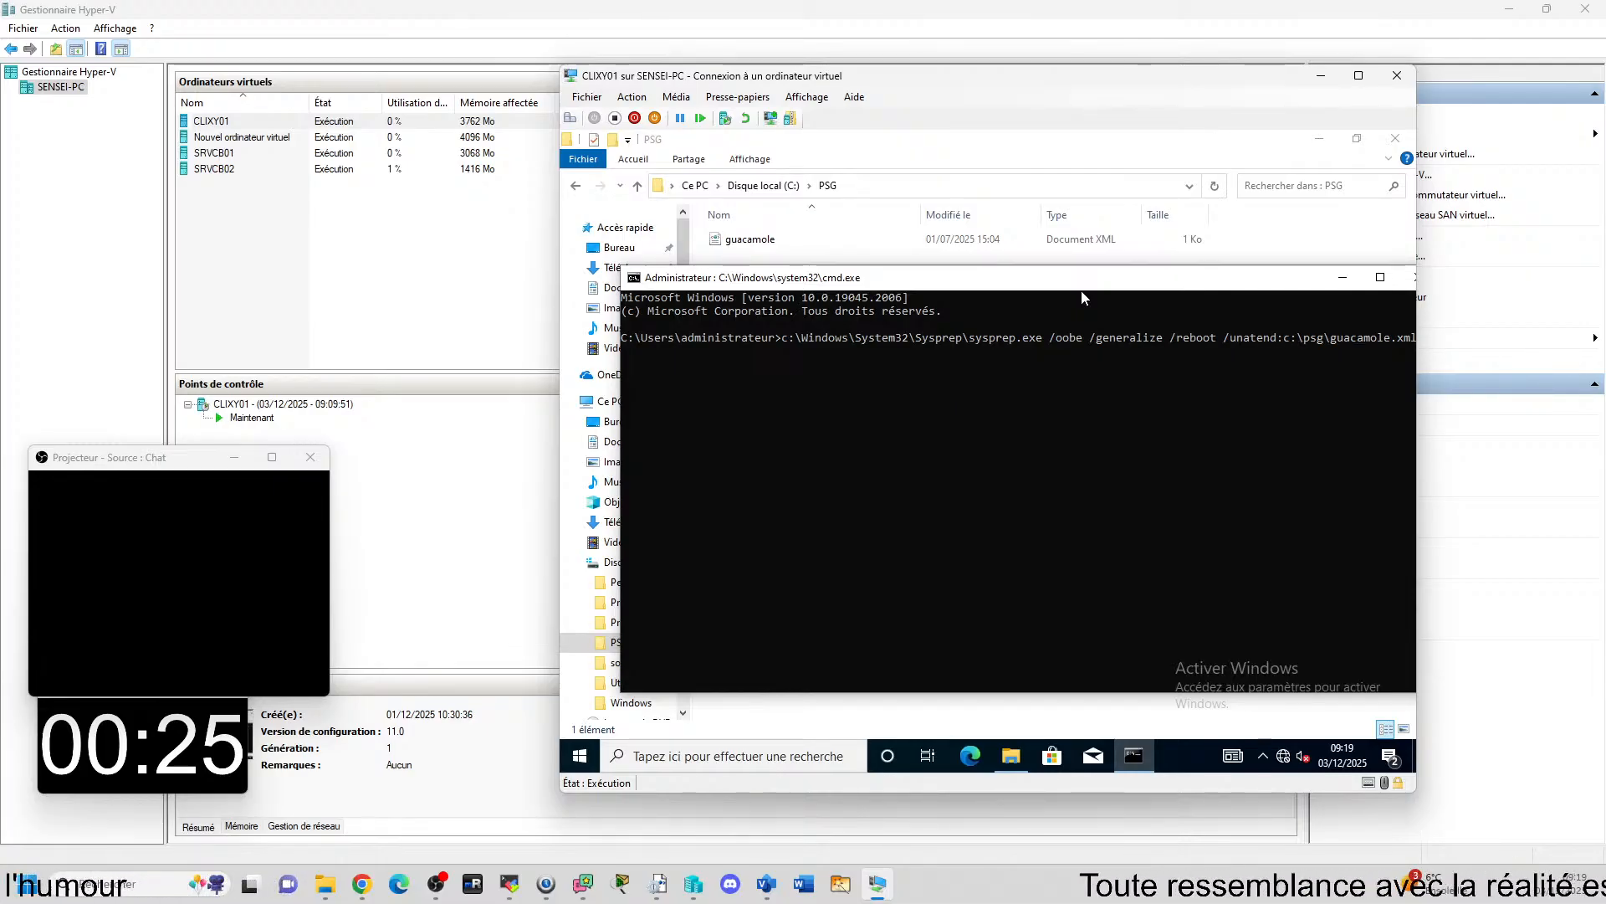
{"action": "key", "text": "Left"}
{"action": "key", "text": "Left"}
{"action": "key", "text": "Left"}
{"action": "key", "text": "Left"}
{"action": "key", "text": "Left"}
{"action": "type", "text": "t"}
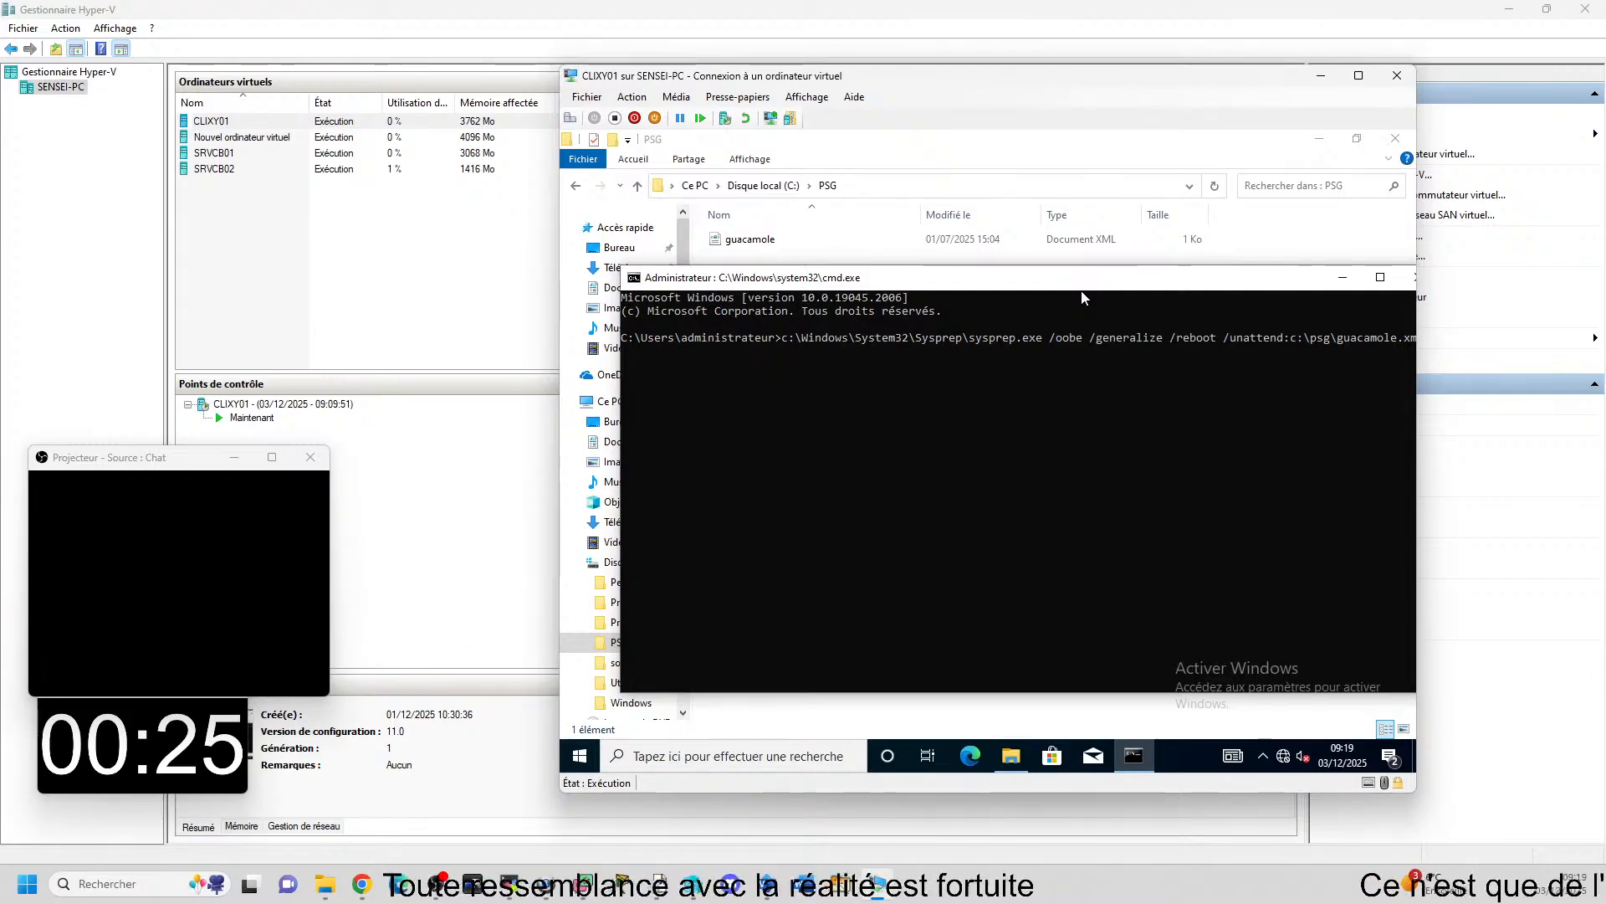
{"action": "key", "text": "Return"}
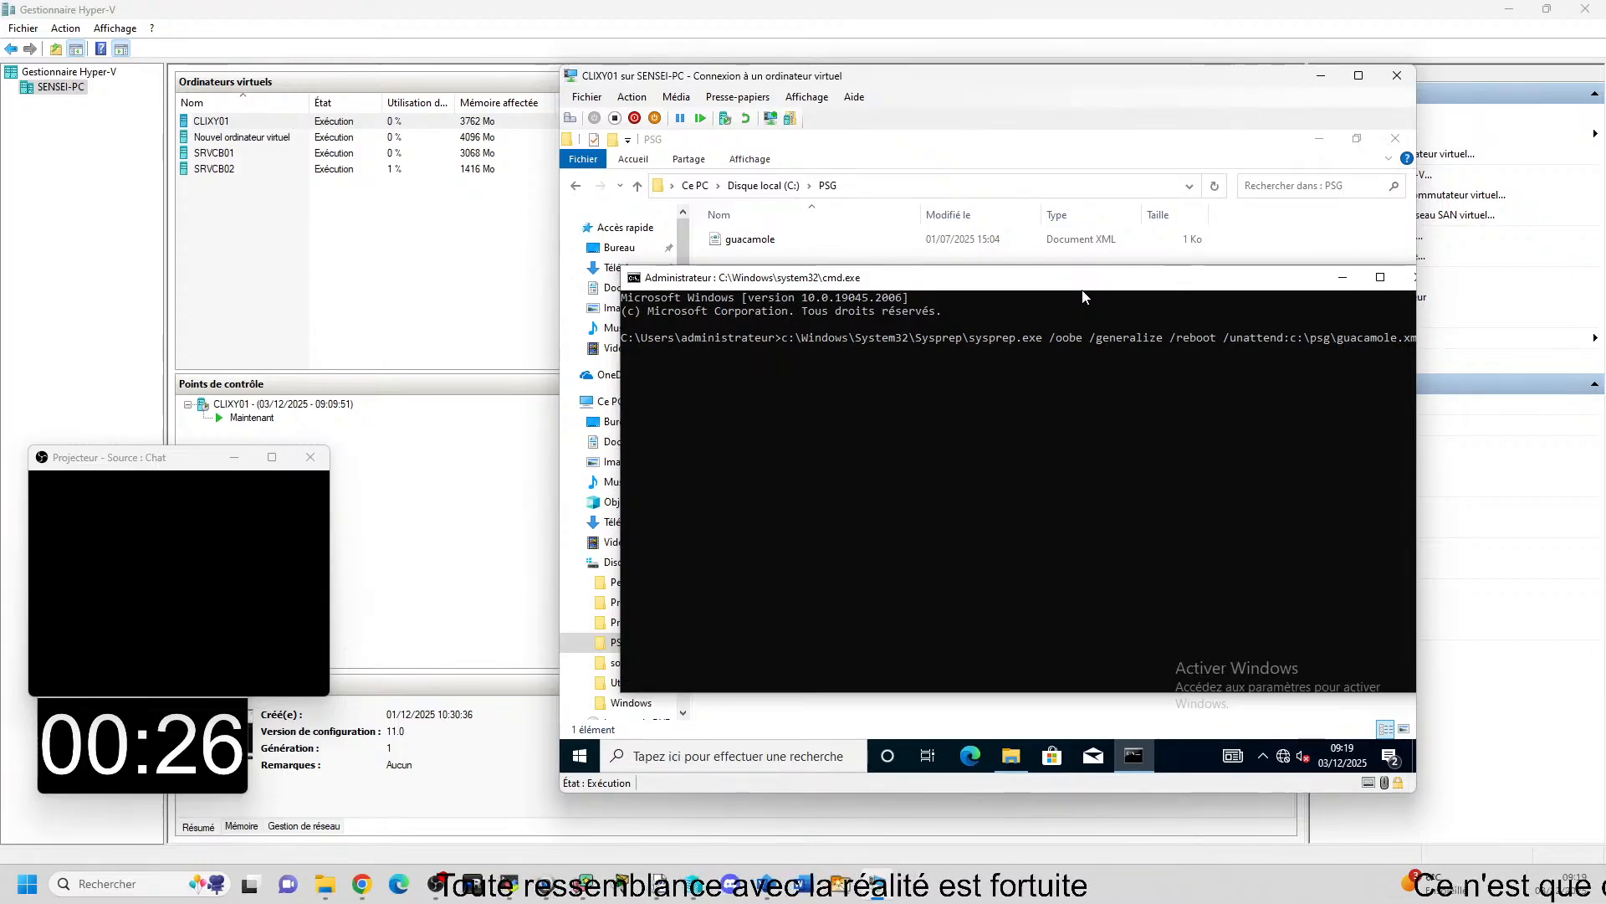
{"action": "left_click_drag", "start_coordinate": [1081, 87], "coordinate": [994, 78]}
{"action": "left_click_drag", "start_coordinate": [1051, 276], "coordinate": [1031, 269]}
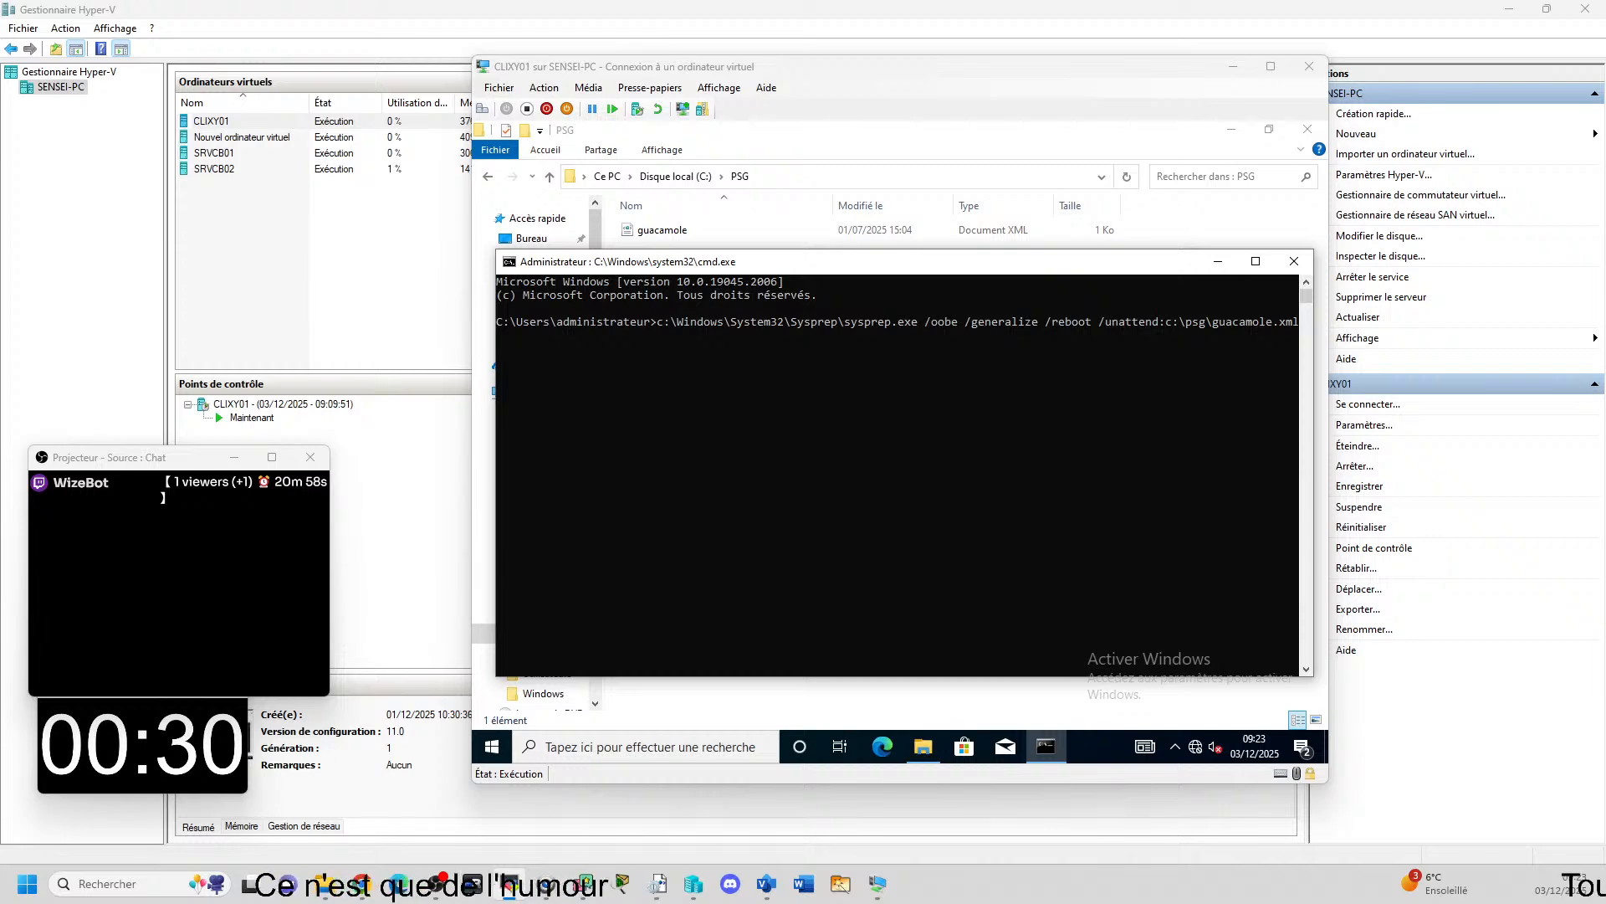
Bring the remote view of PCTSSR12 on screen and begin a new command with C:\windows in CLINGV02's command prompt.
{"action": "left_click_drag", "start_coordinate": [1605, 227], "coordinate": [688, 13]}
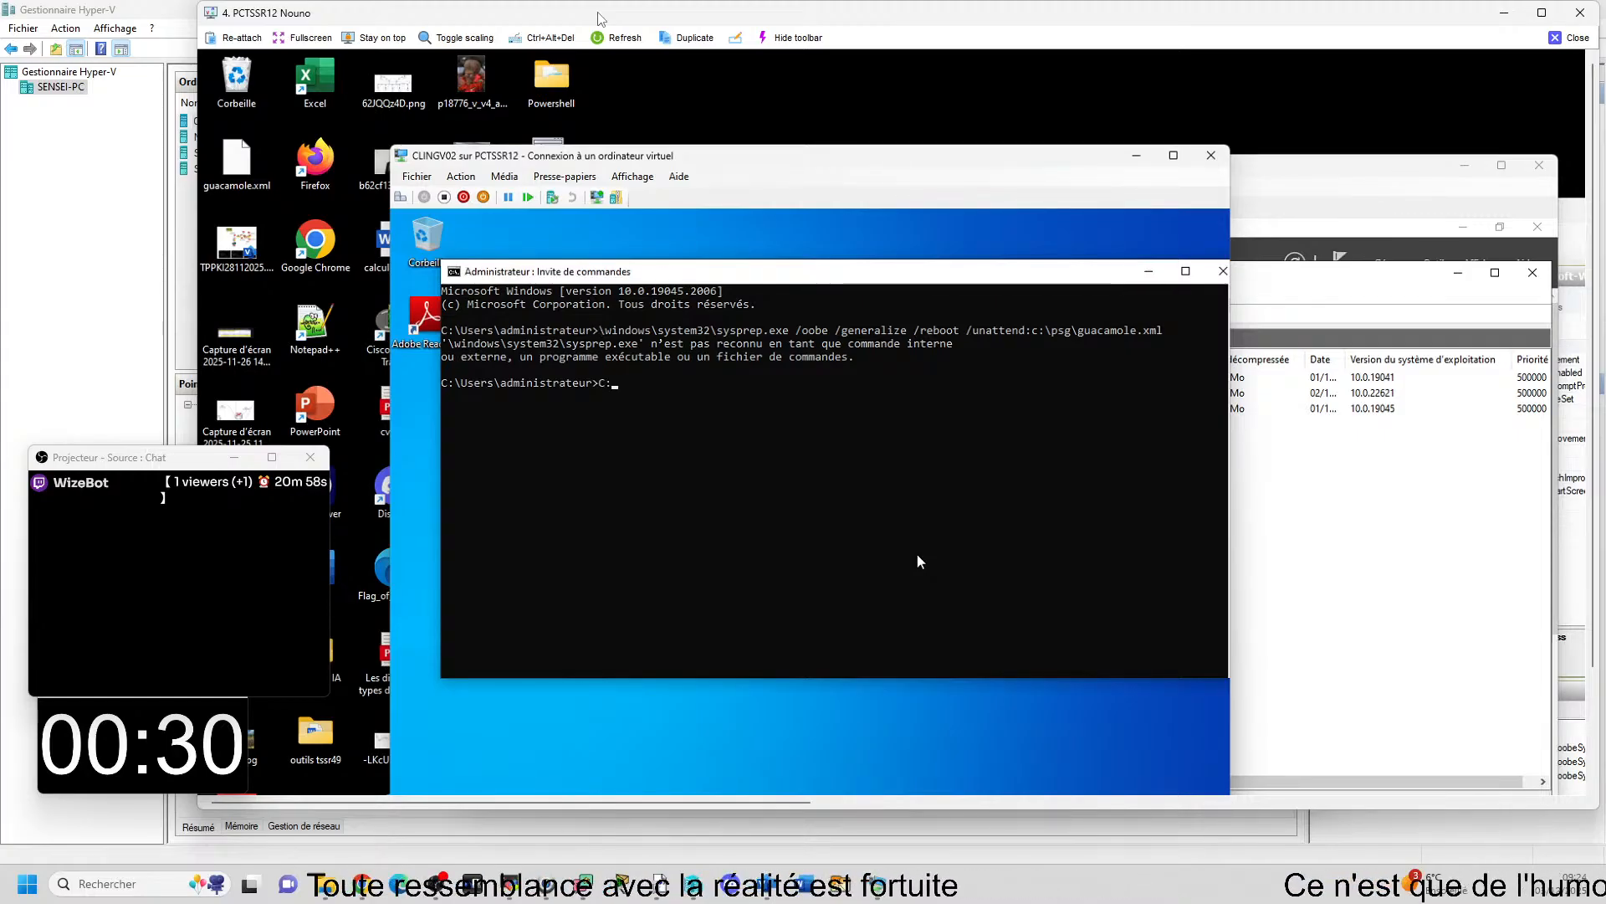
{"action": "type", "text": "\\w"}
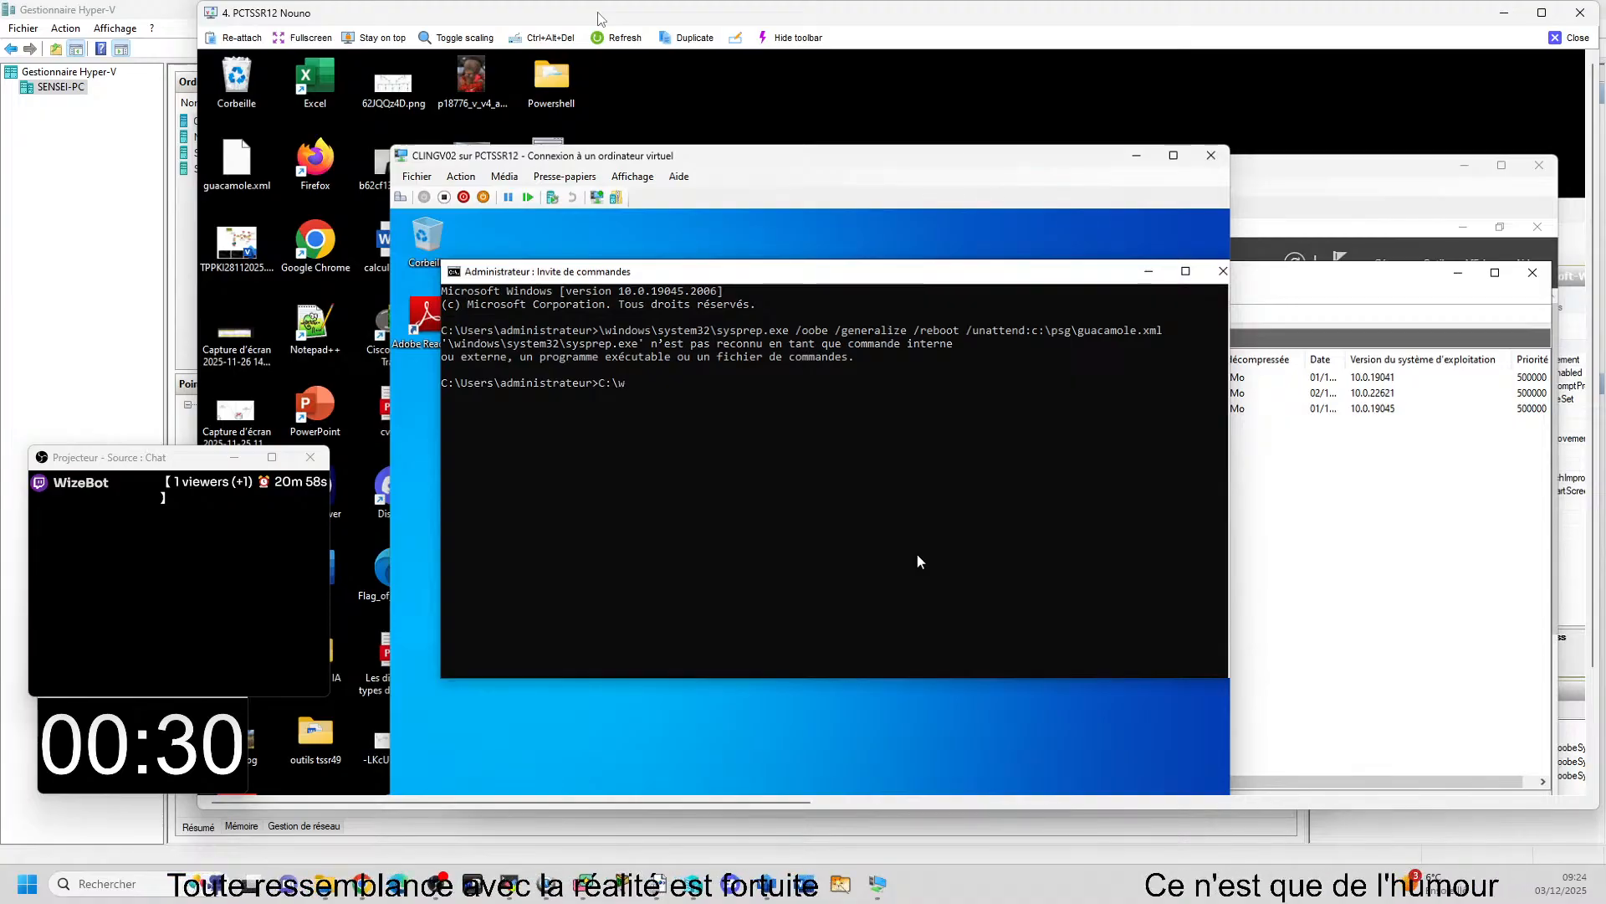
{"action": "type", "text": "undo"}
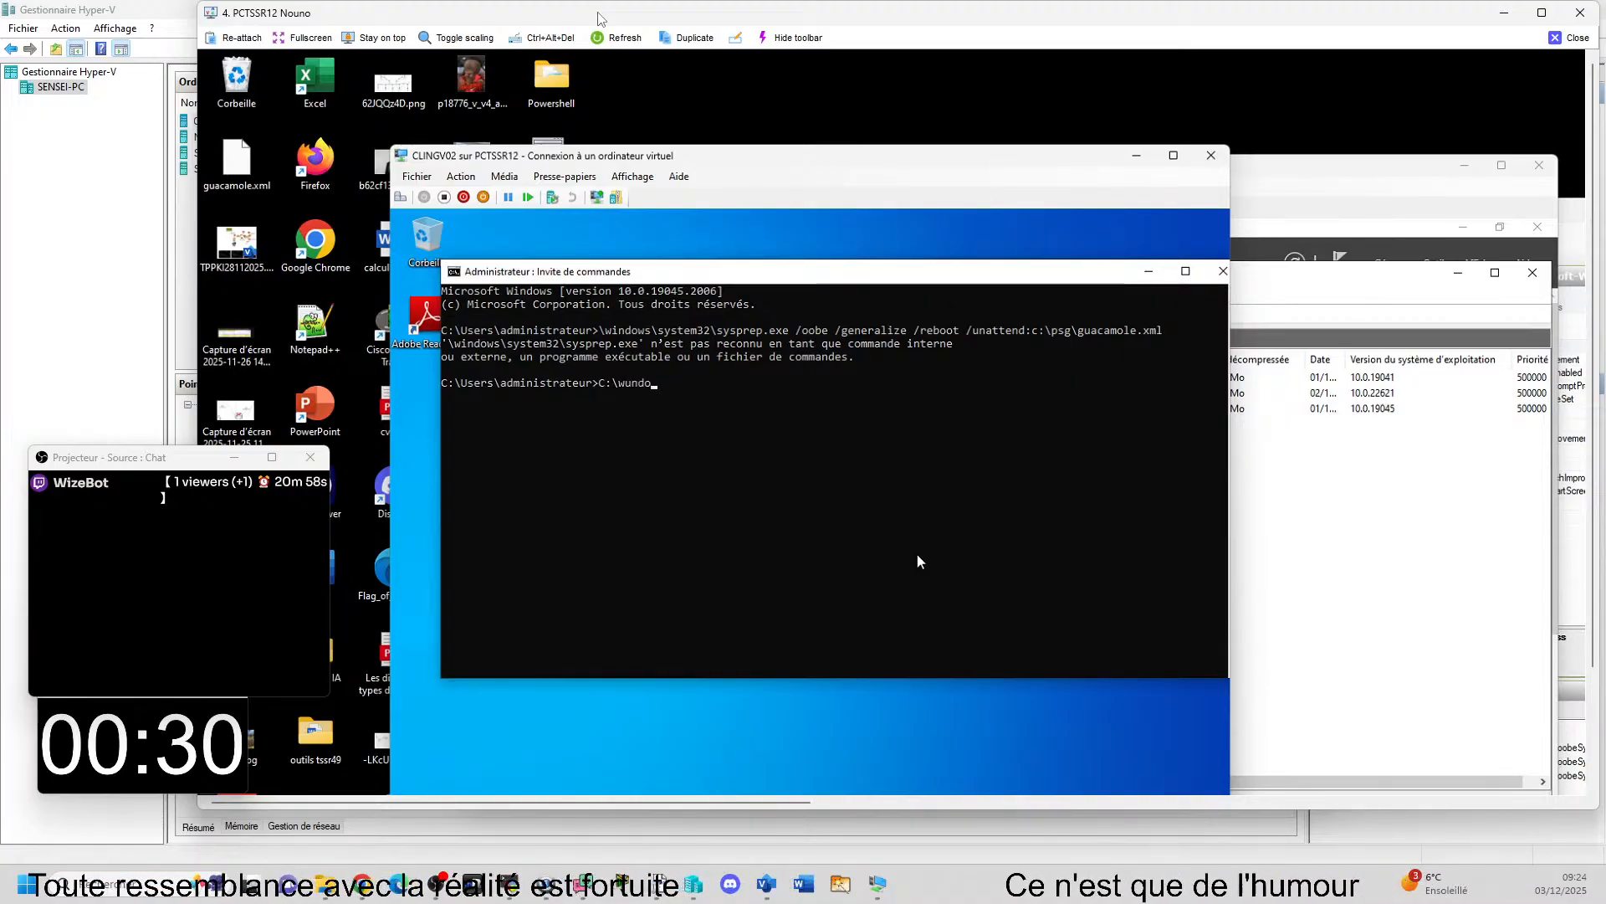
{"action": "key", "text": "BackSpace"}
{"action": "key", "text": "BackSpace"}
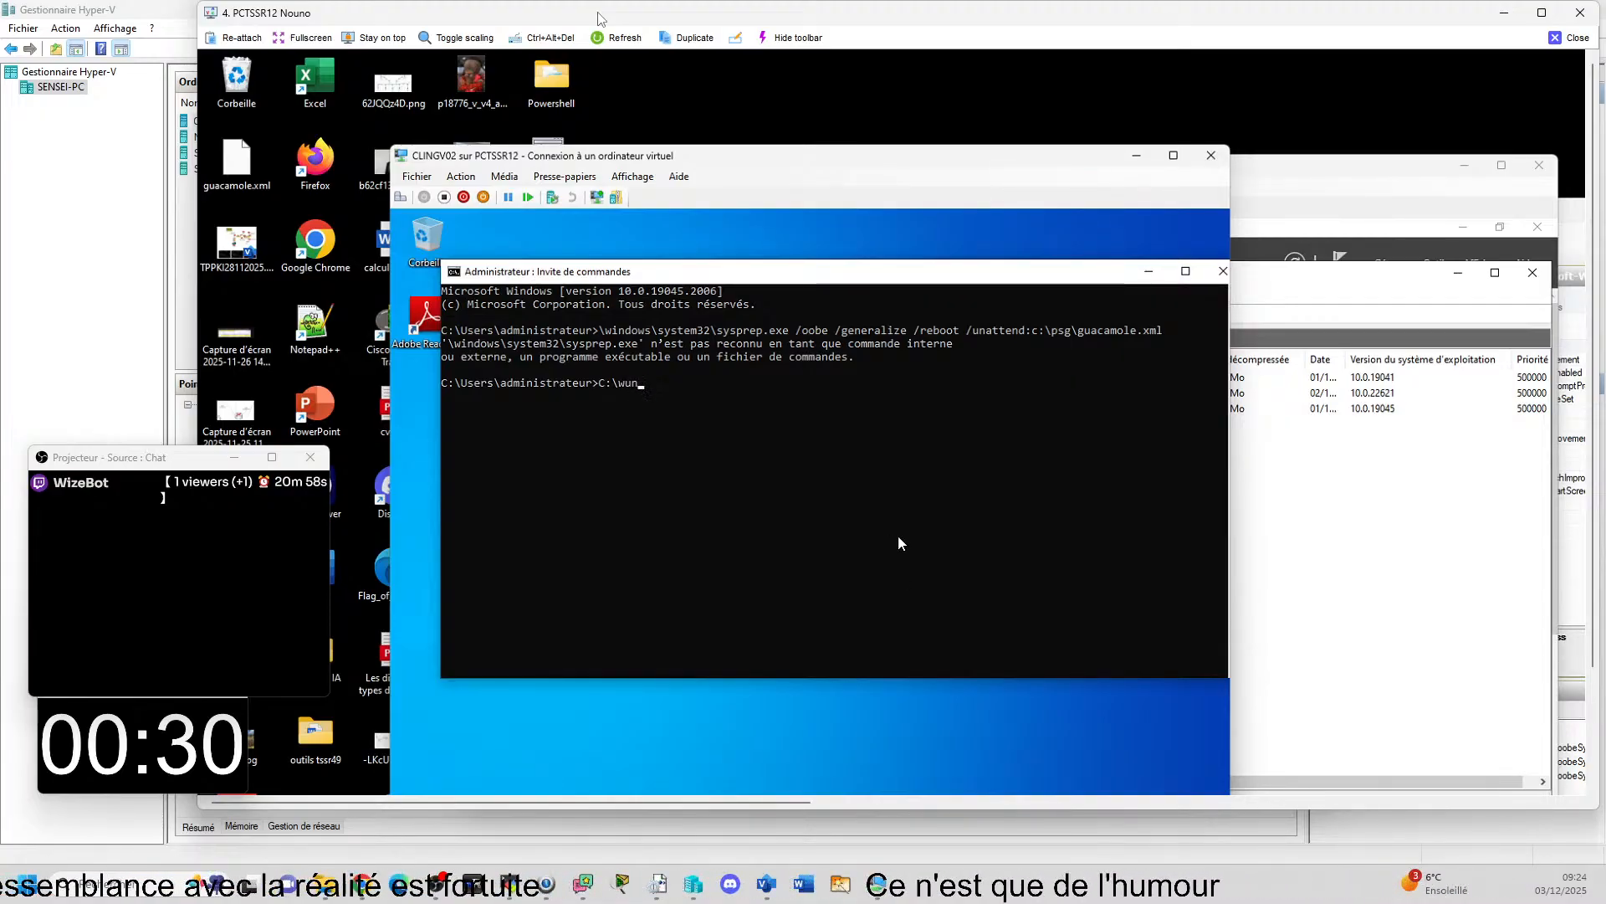
{"action": "key", "text": "BackSpace"}
{"action": "key", "text": "BackSpace"}
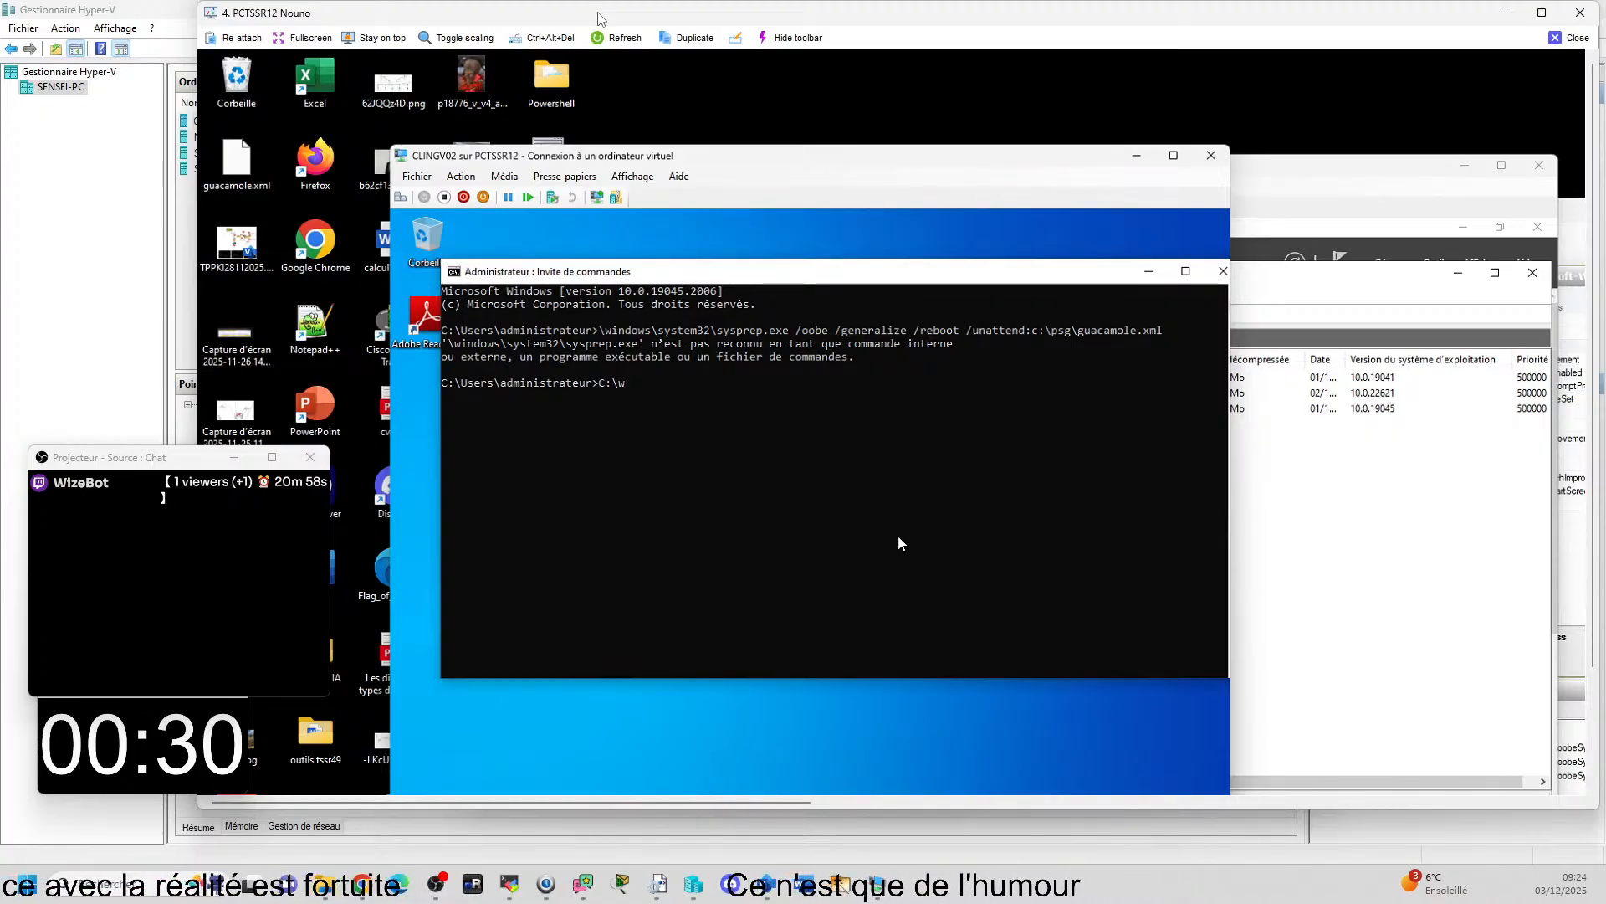
{"action": "type", "text": "indows"}
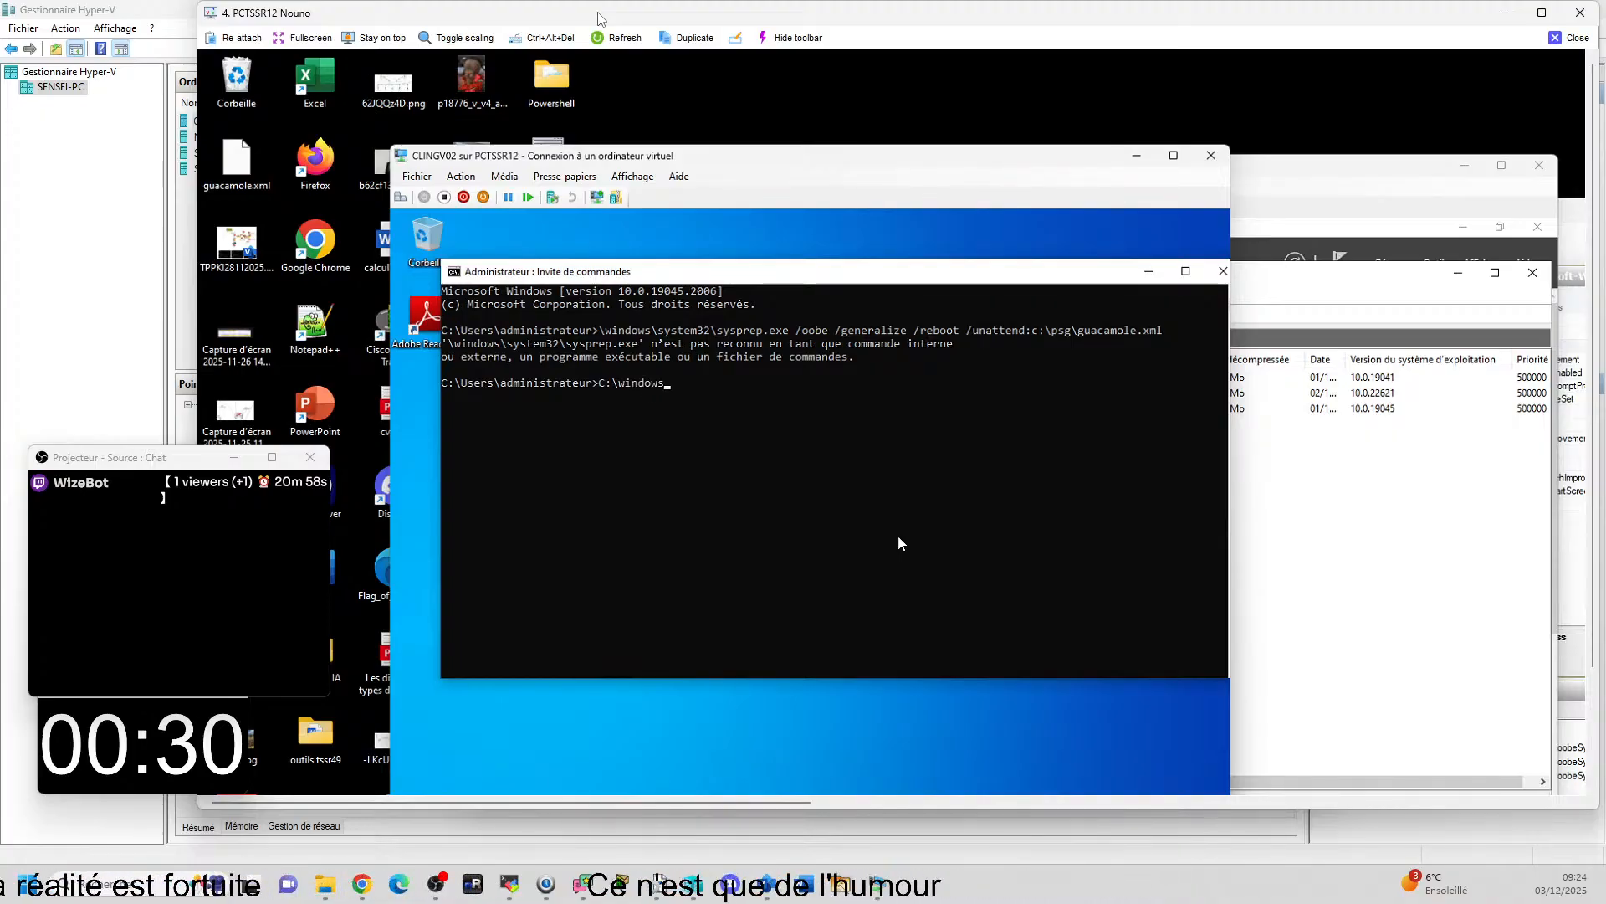
{"action": "type", "text": "\\"}
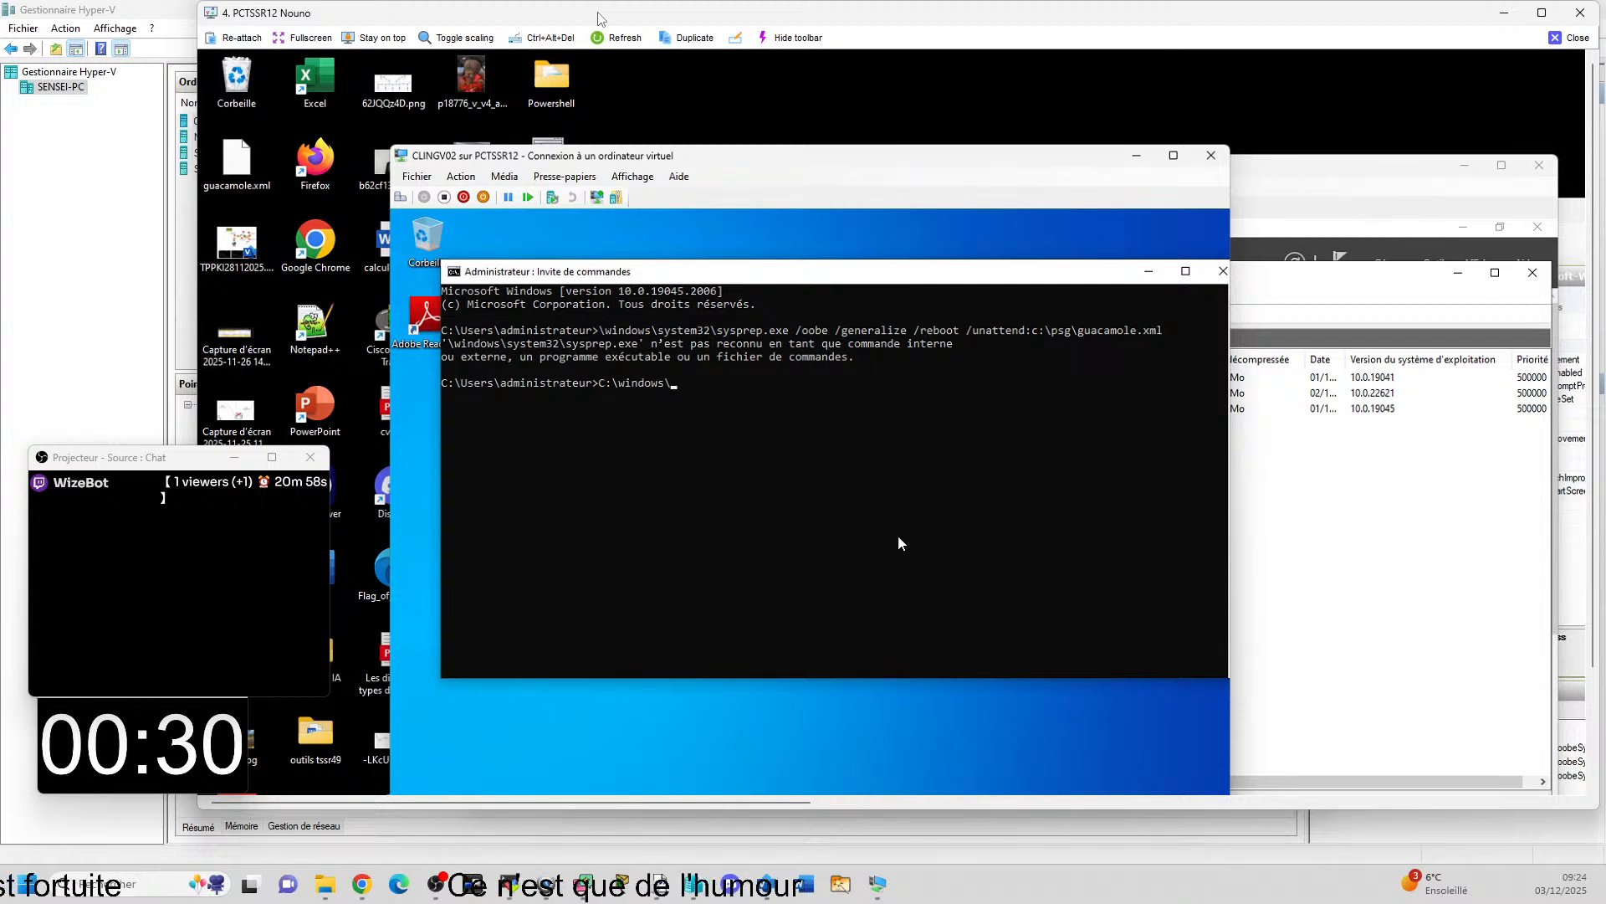
{"action": "type", "text": "syste"}
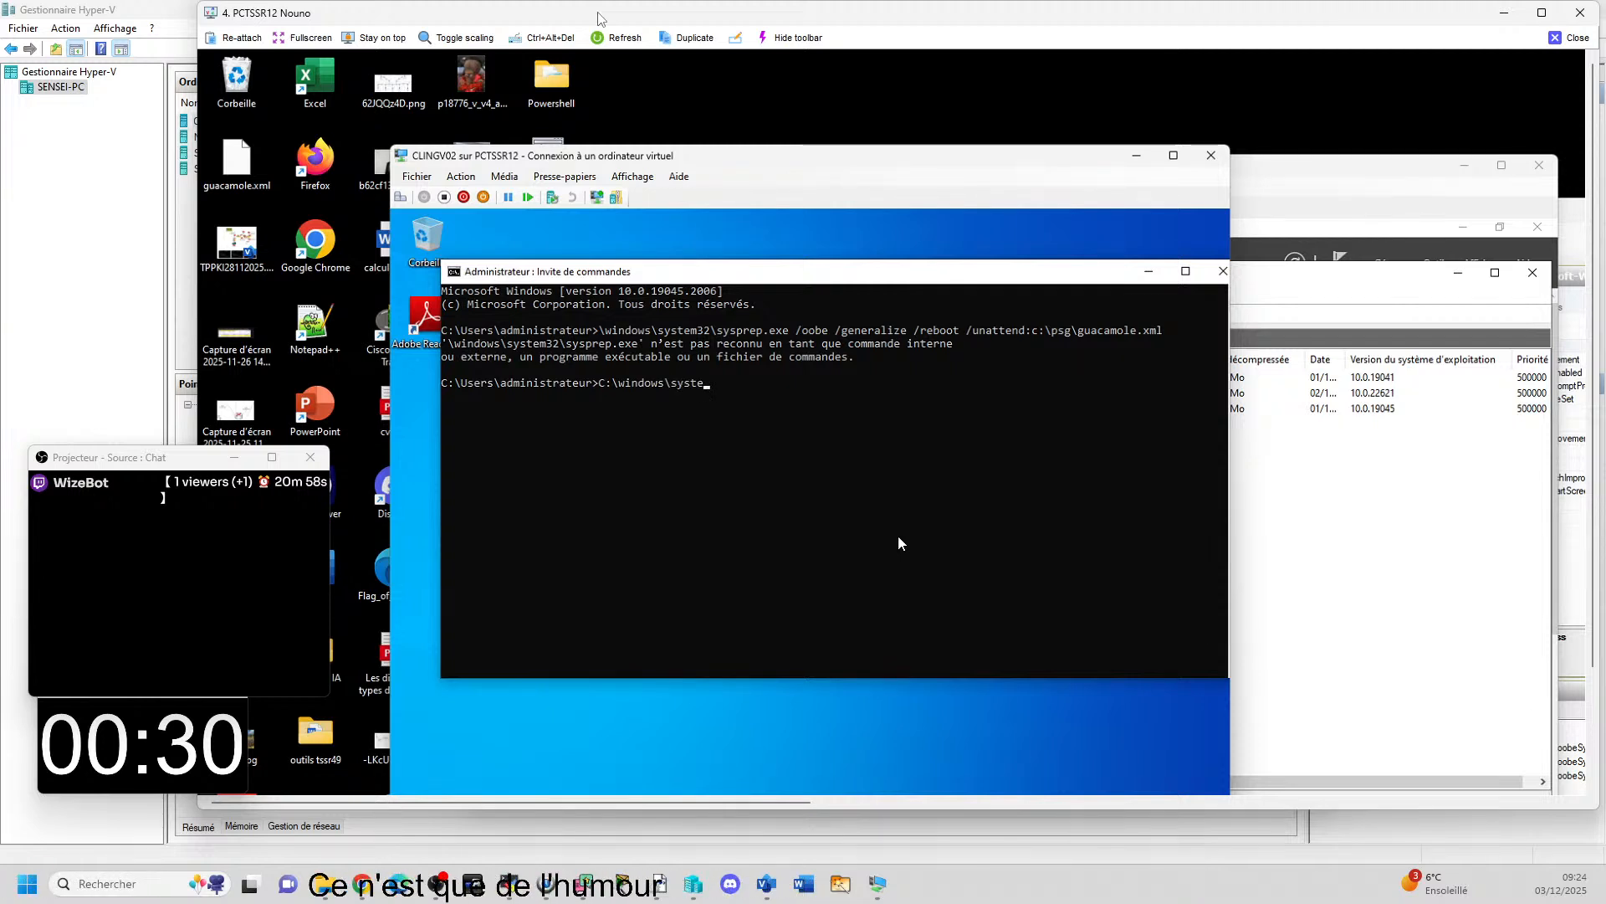
{"action": "type", "text": "m32"}
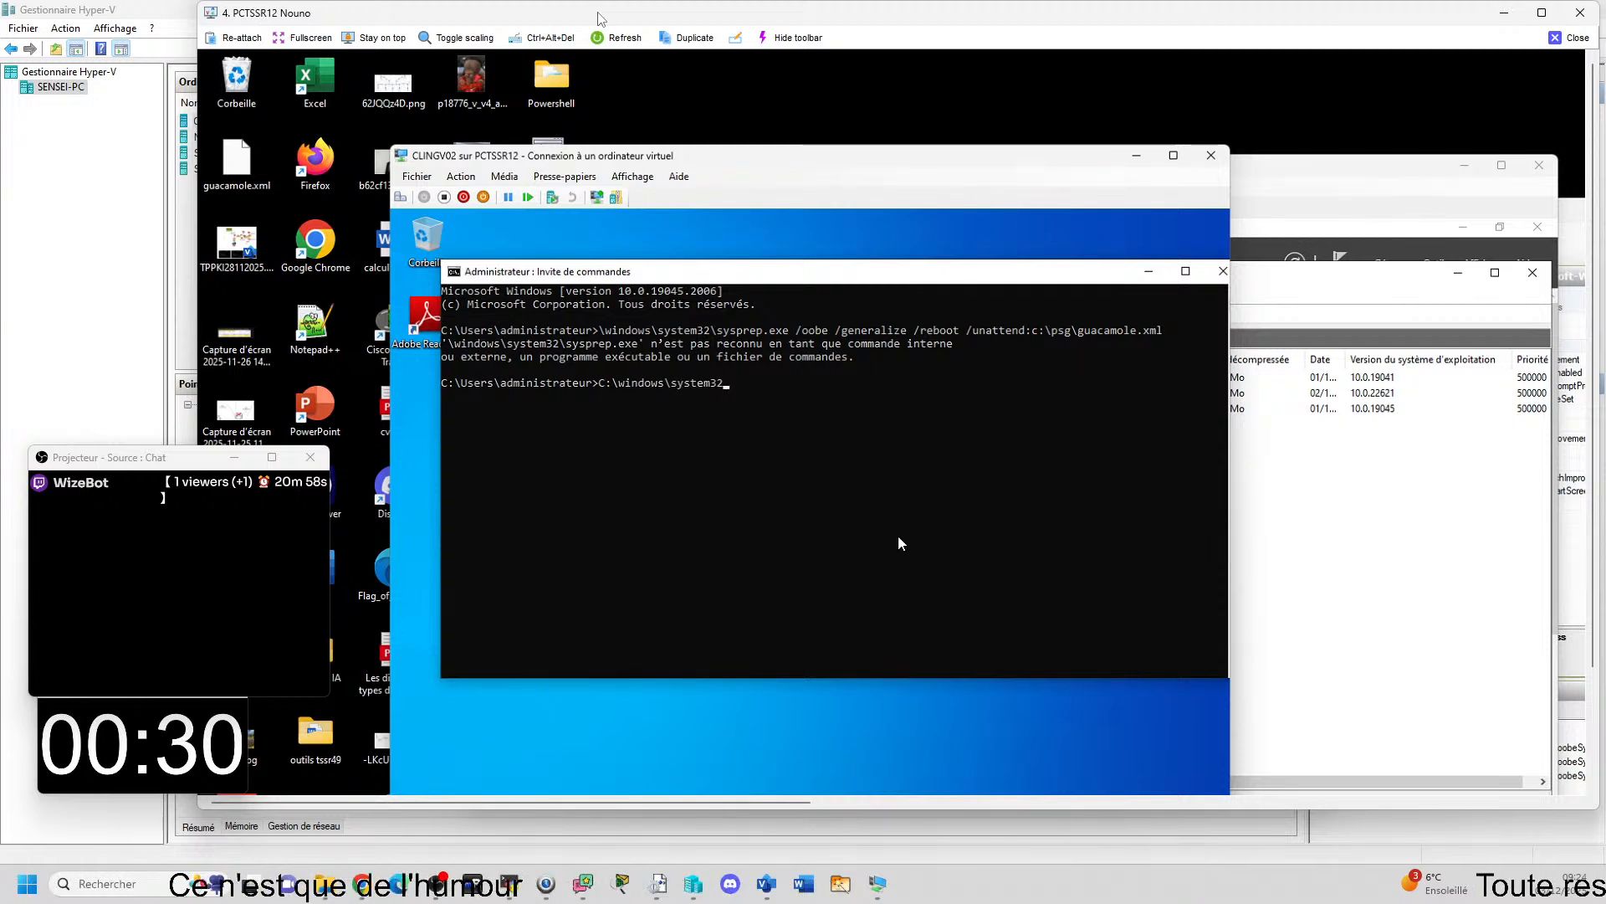
{"action": "type", "text": "\\"}
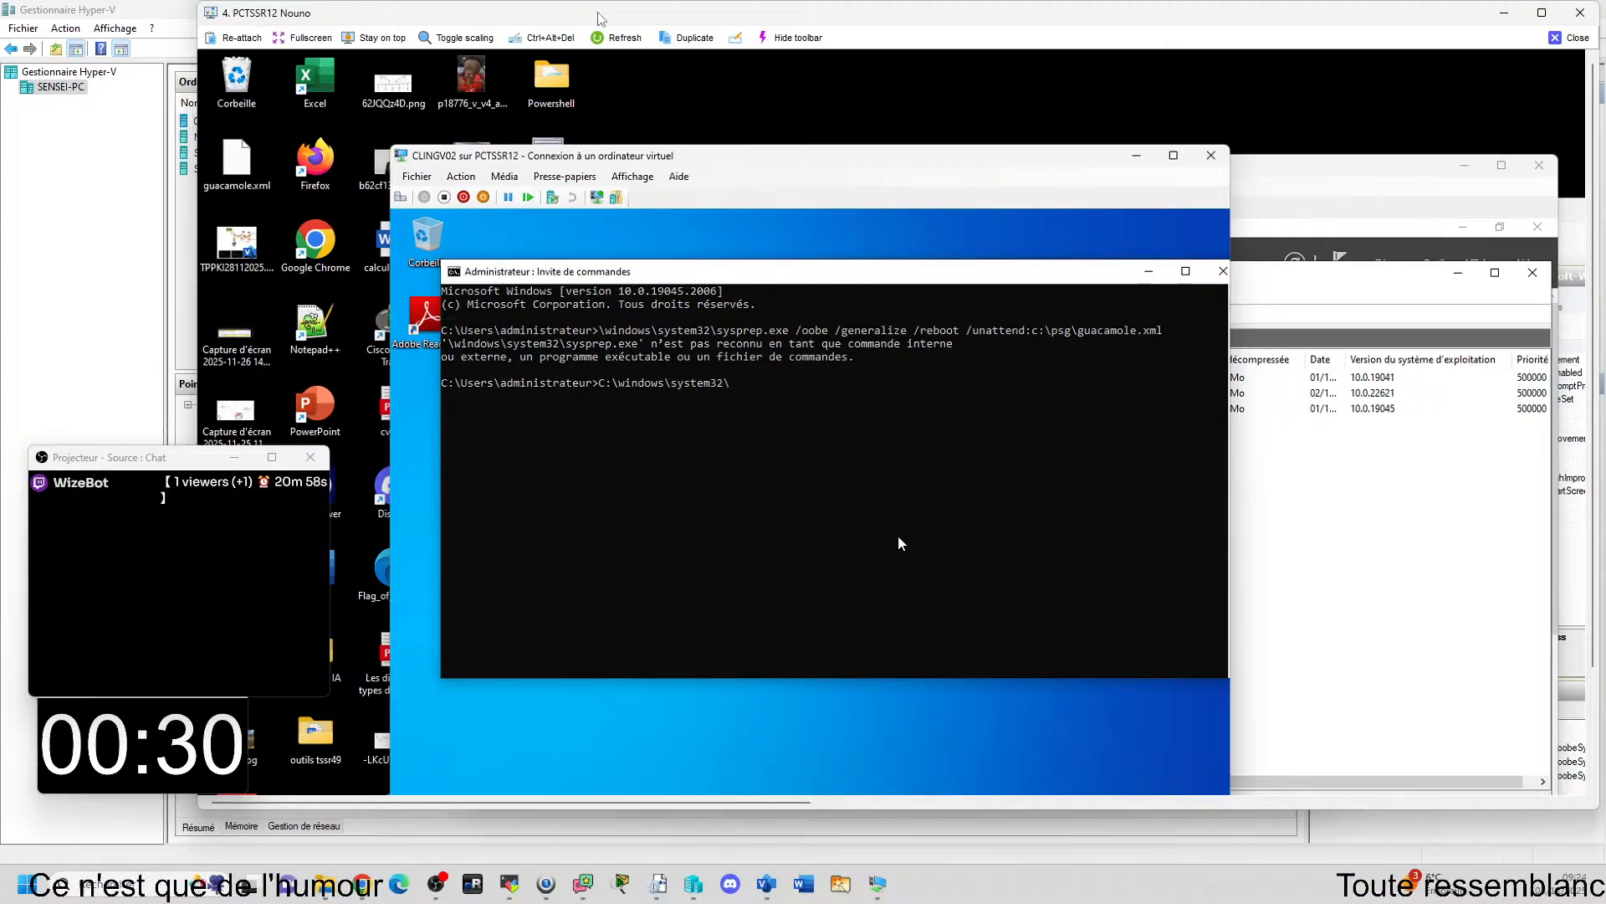
{"action": "type", "text": "sys"}
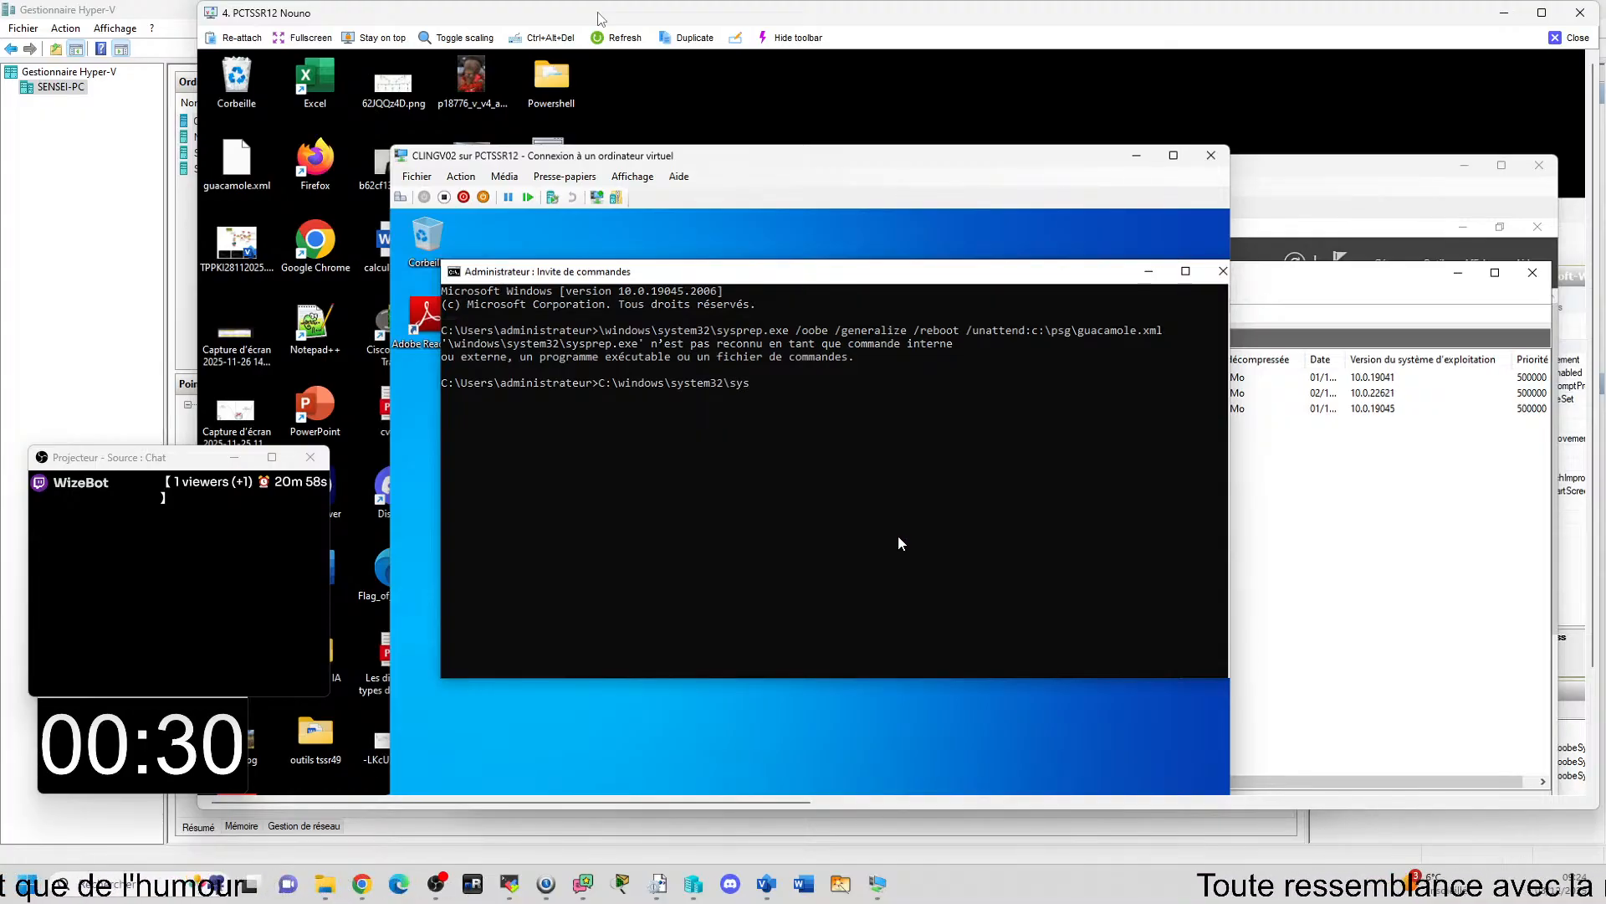
{"action": "type", "text": "prep"}
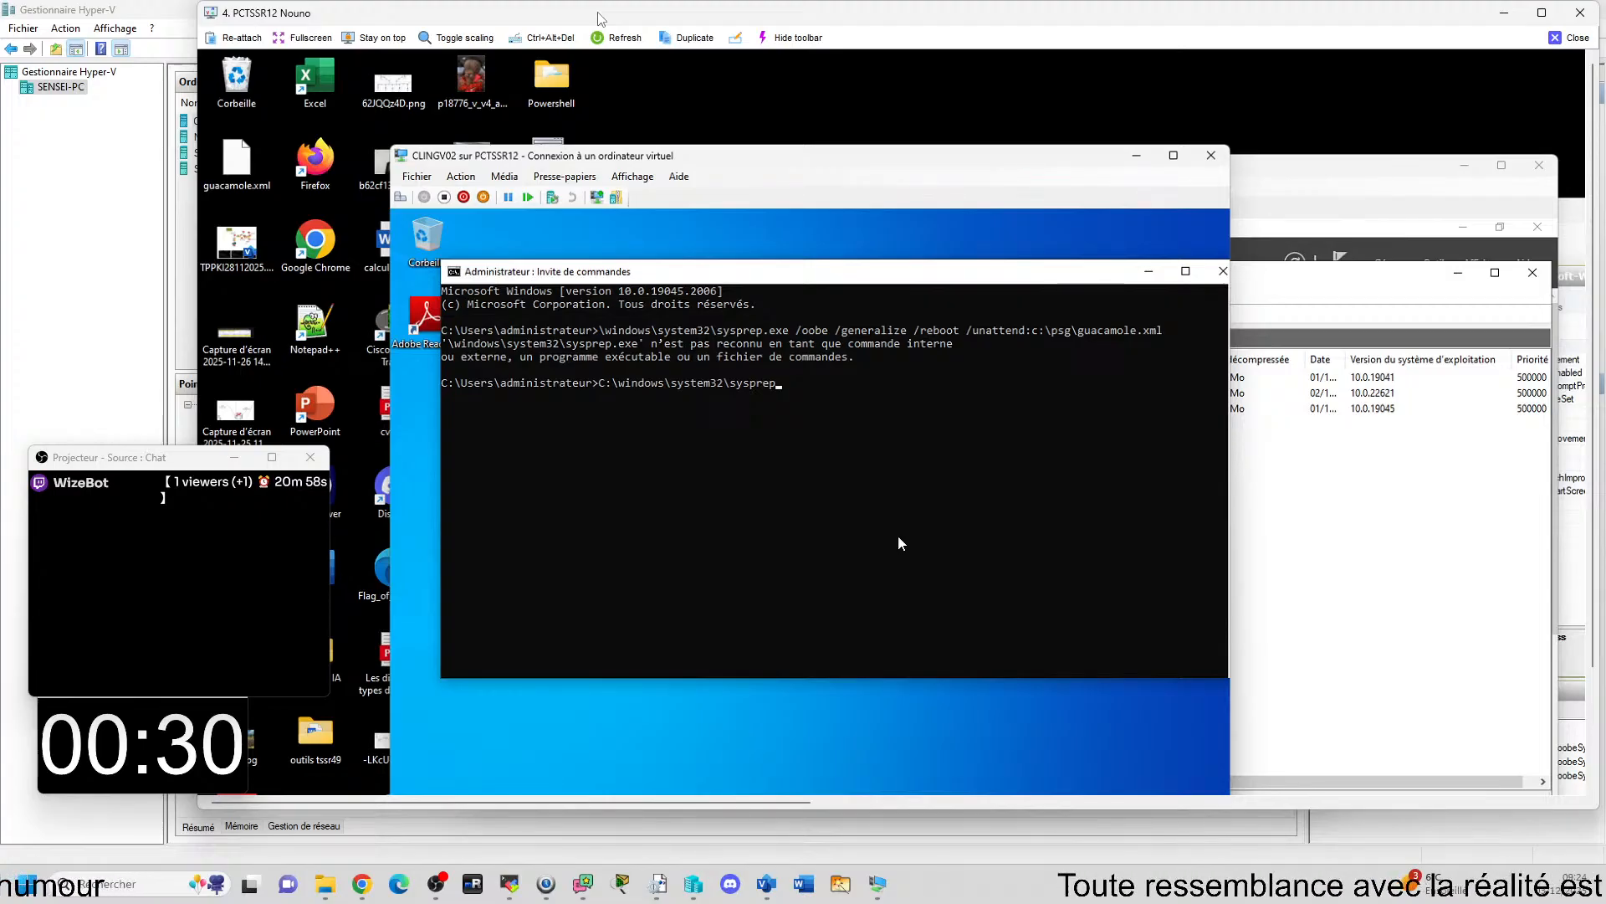
{"action": "type", "text": ".ex"}
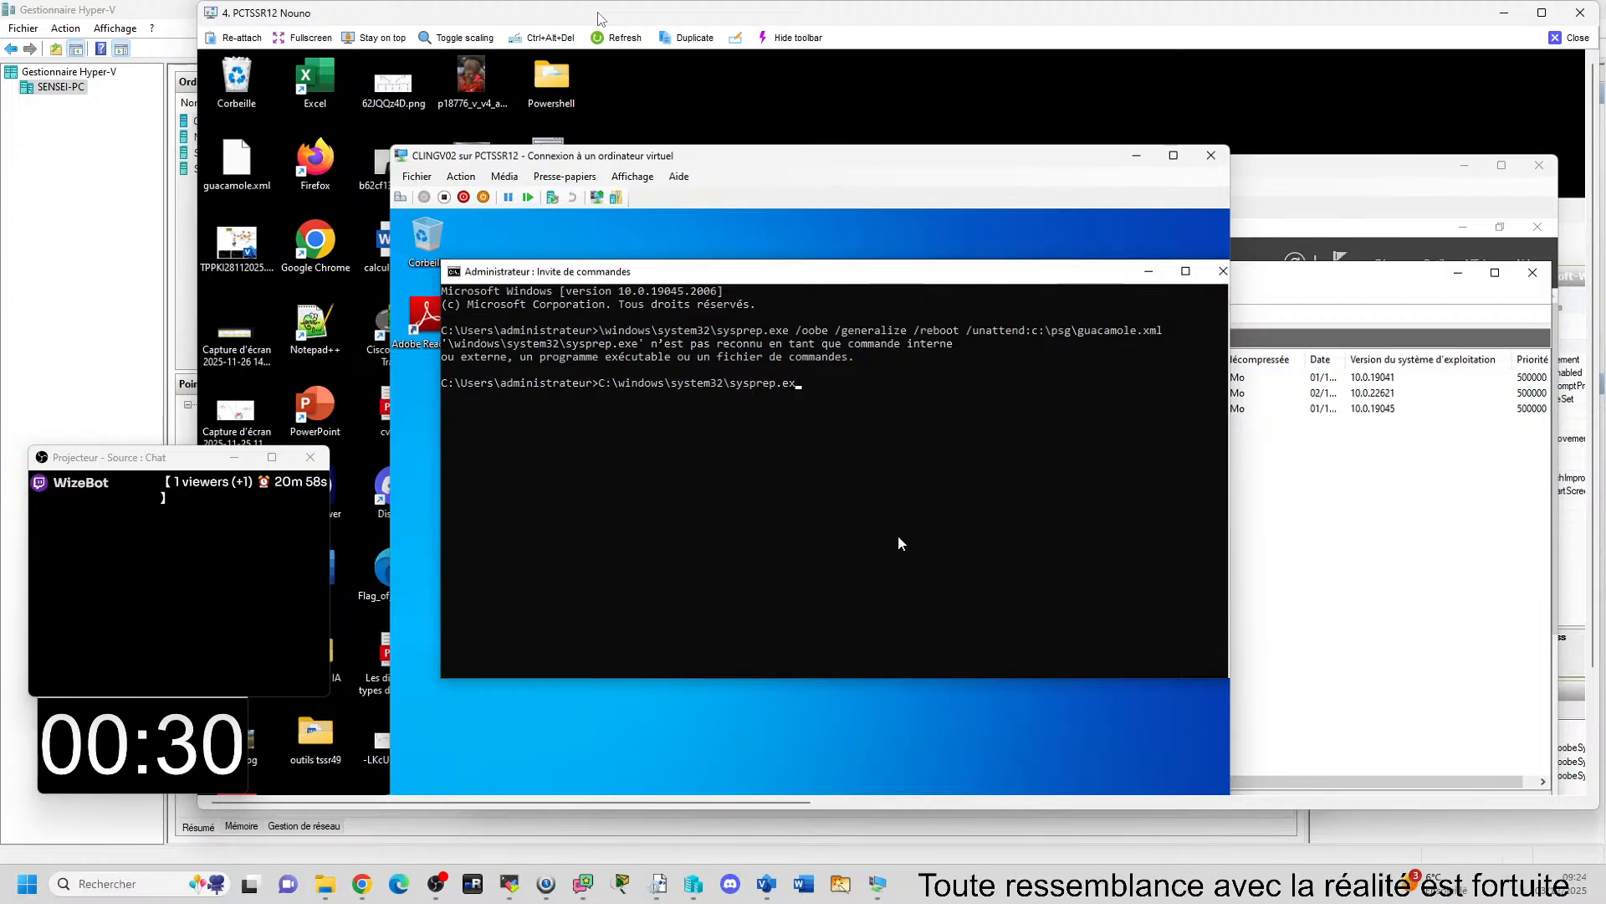
{"action": "type", "text": "e /o"}
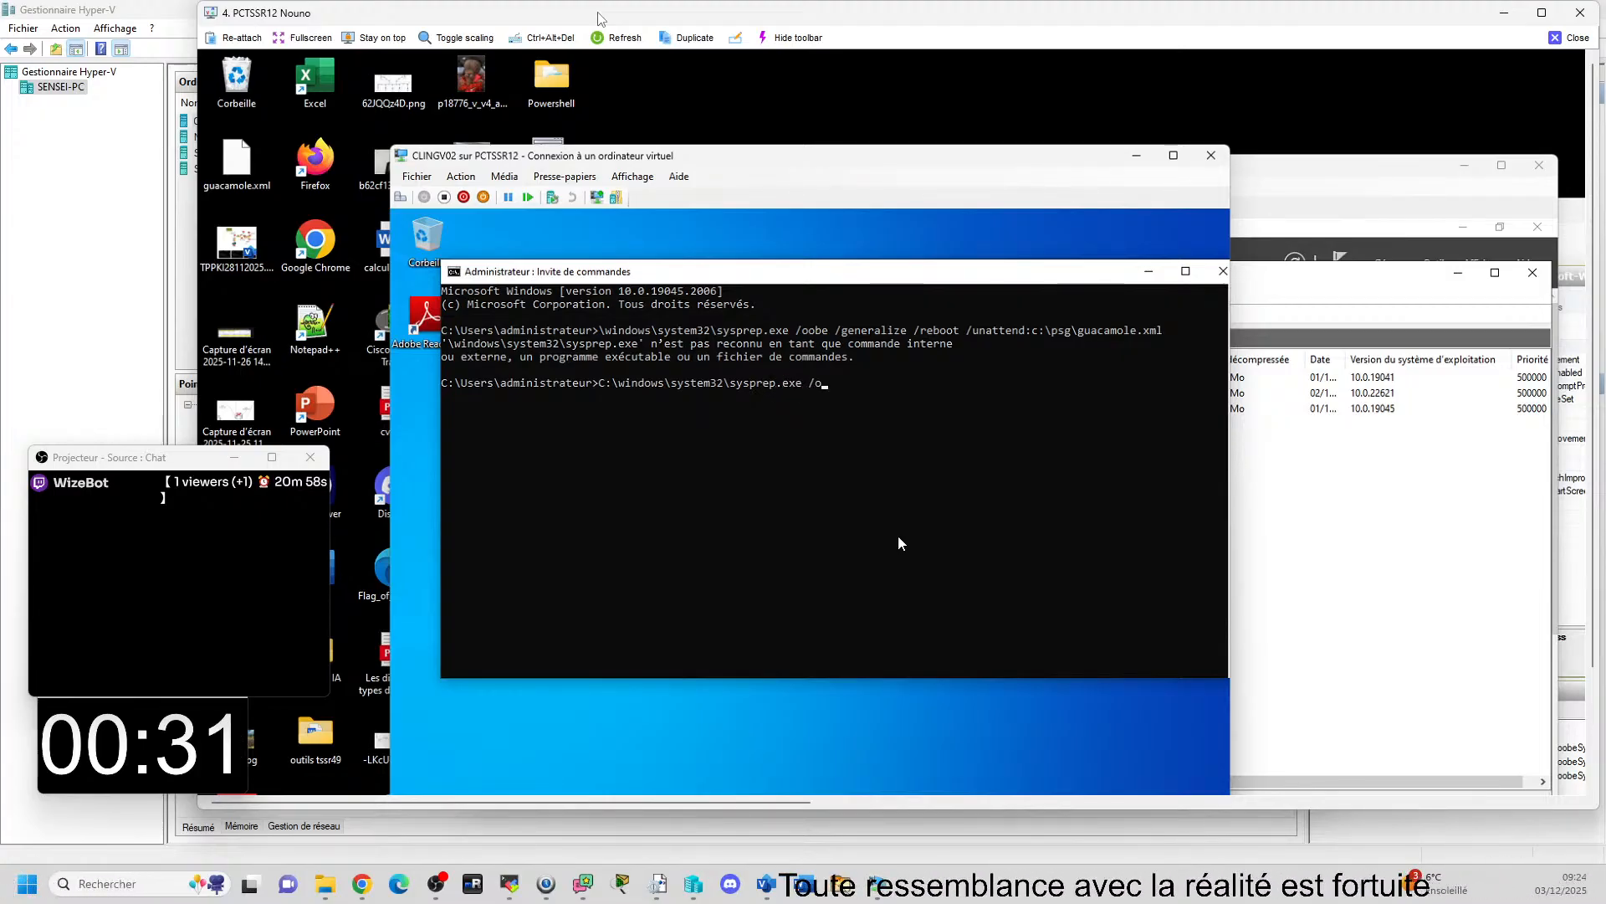
{"action": "type", "text": "obe"}
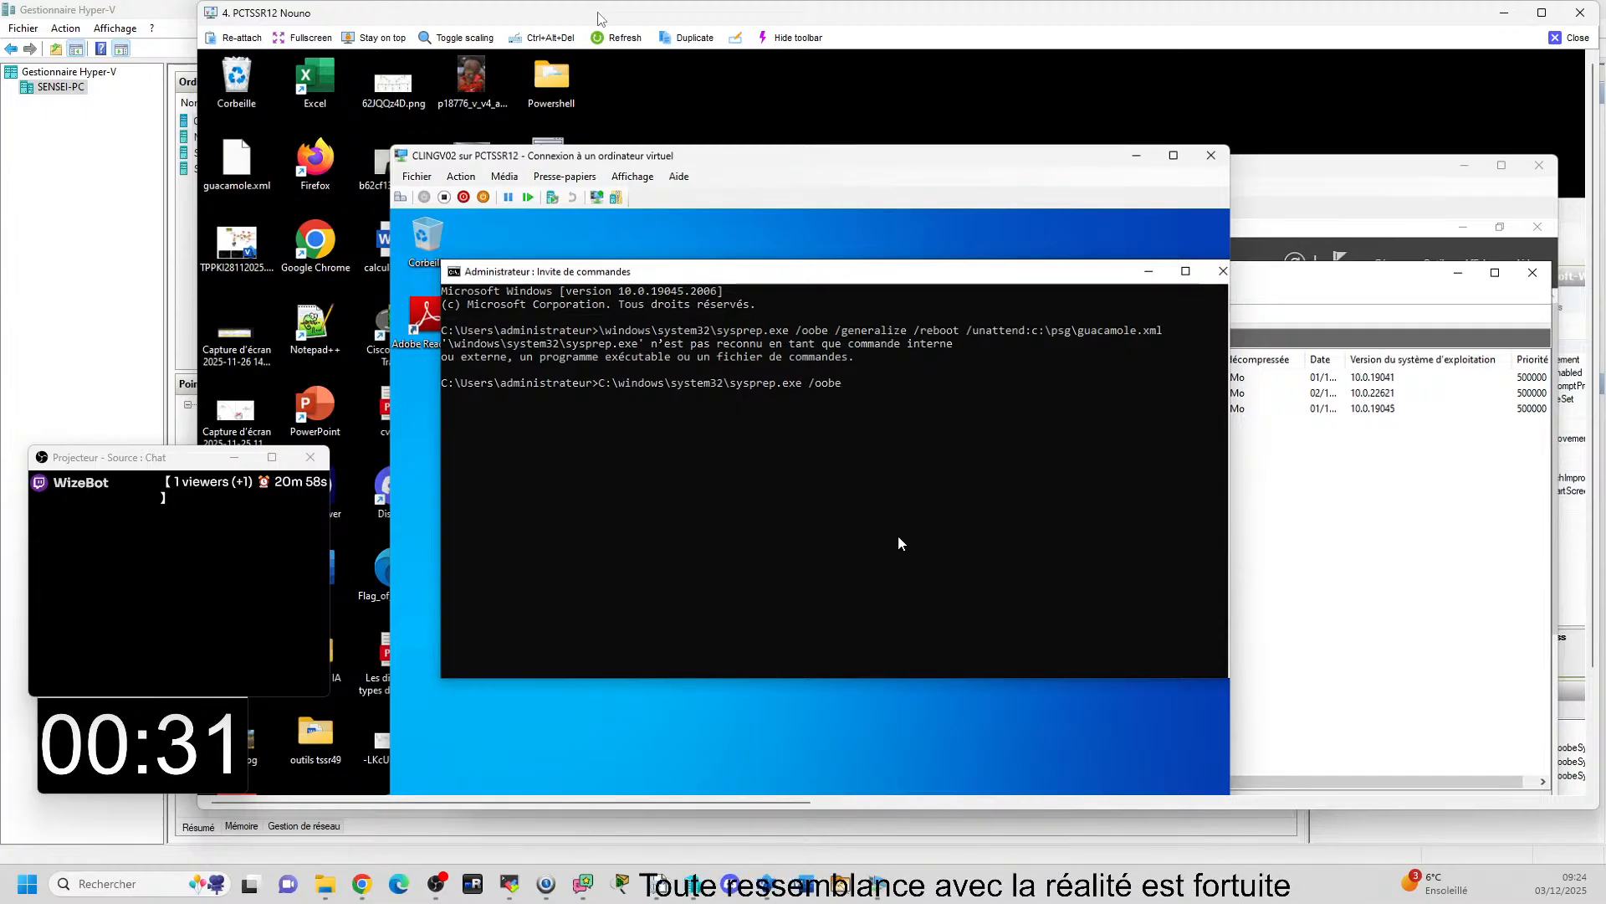
{"action": "type", "text": " /gener"}
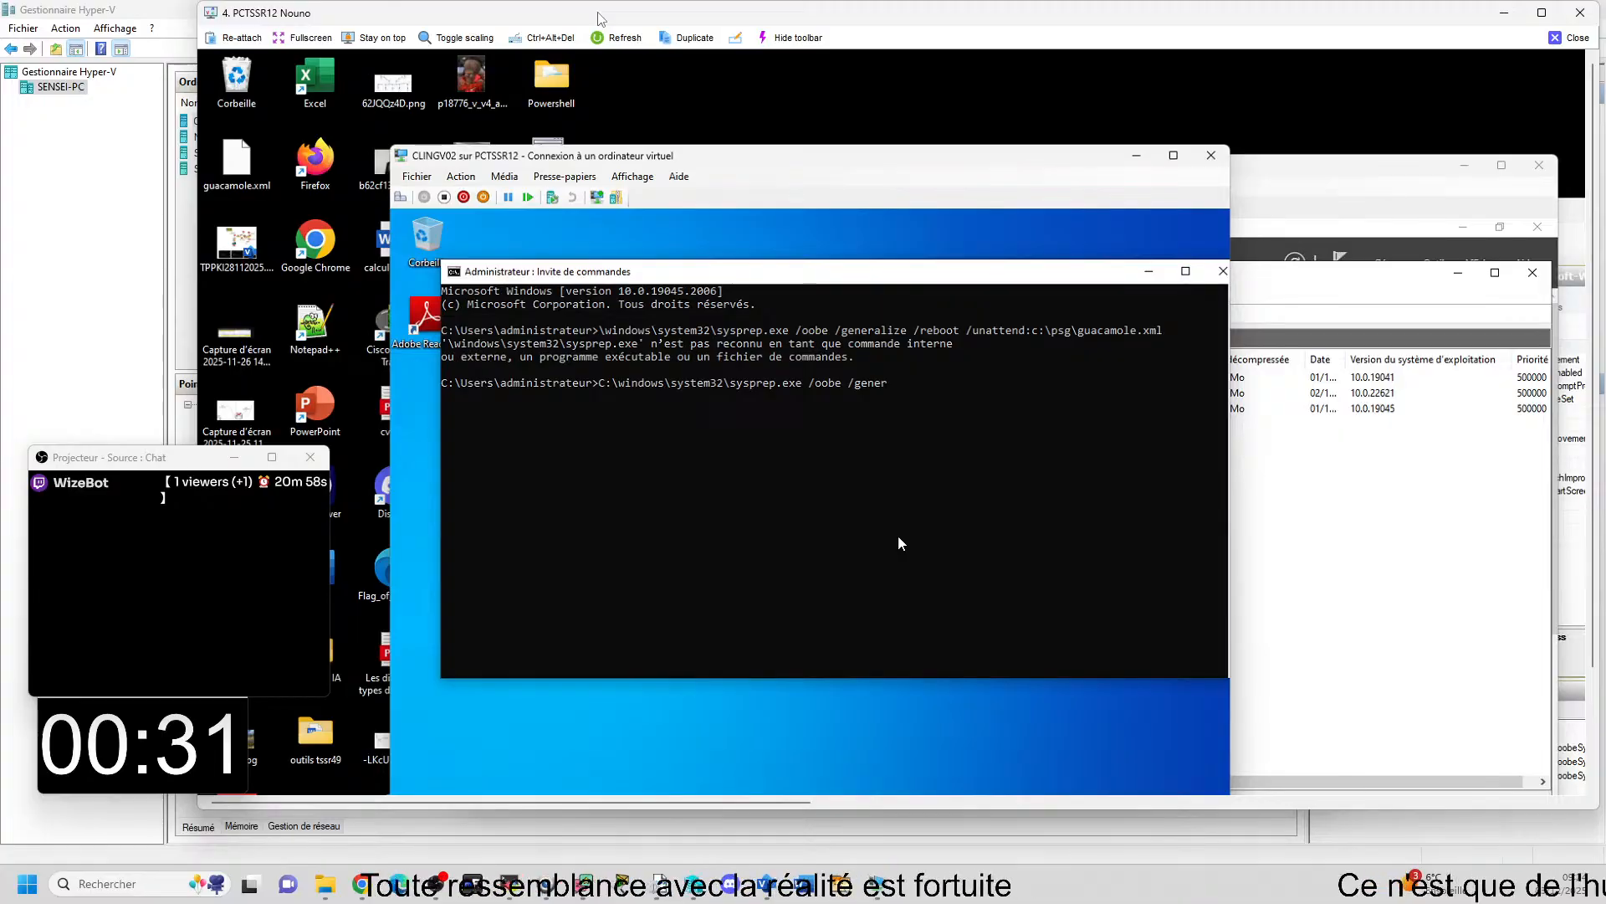
{"action": "type", "text": "ali"}
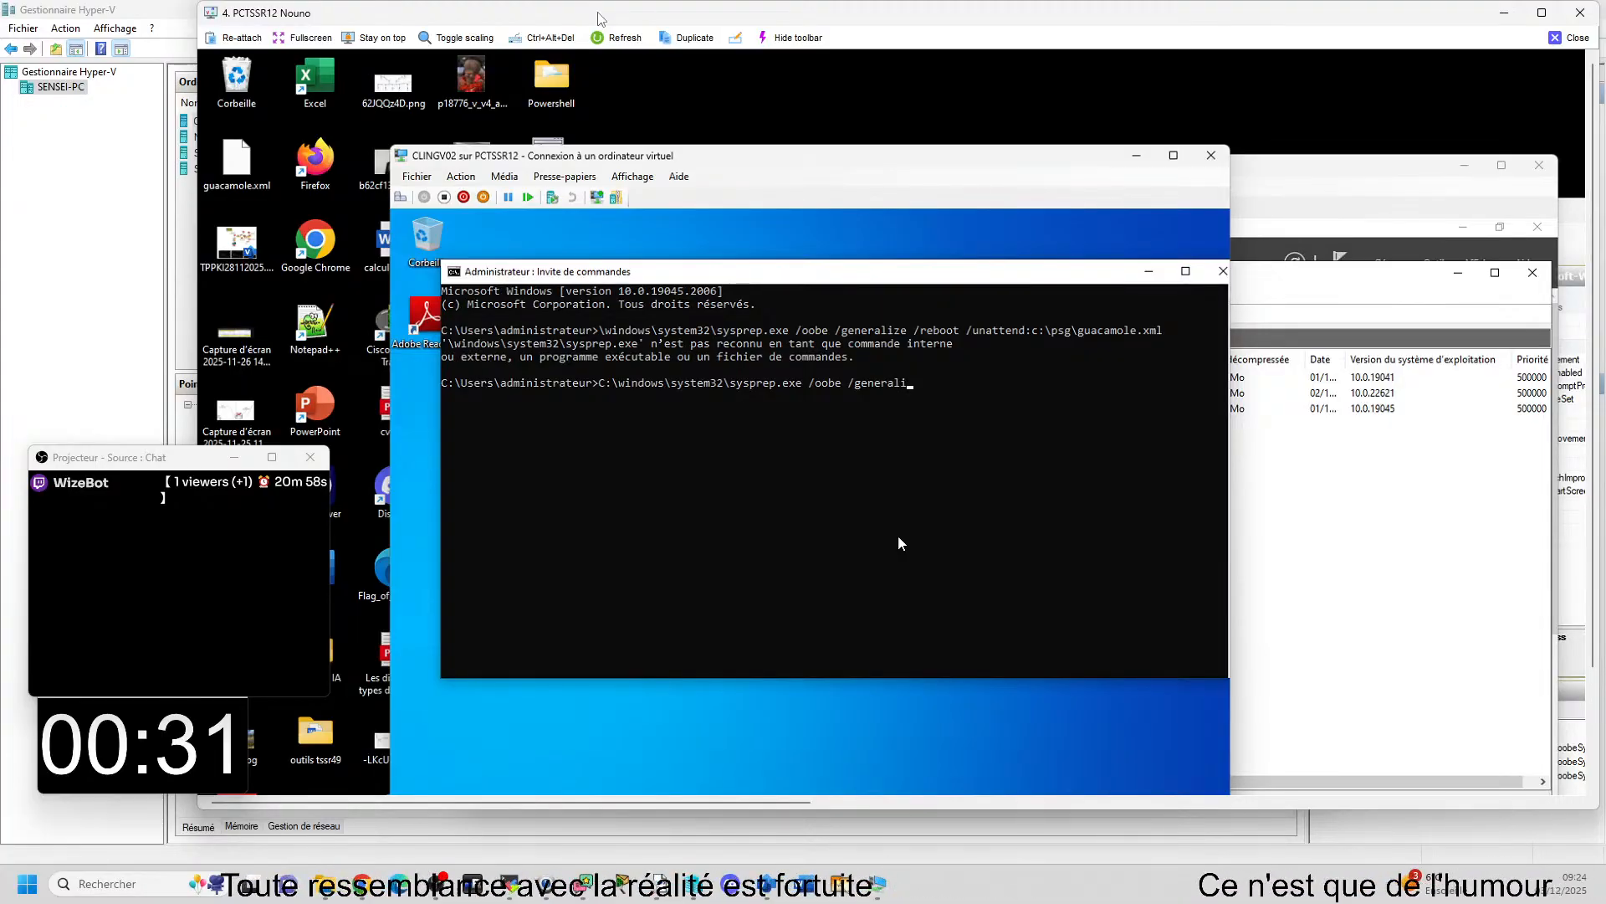
{"action": "type", "text": "ze /"}
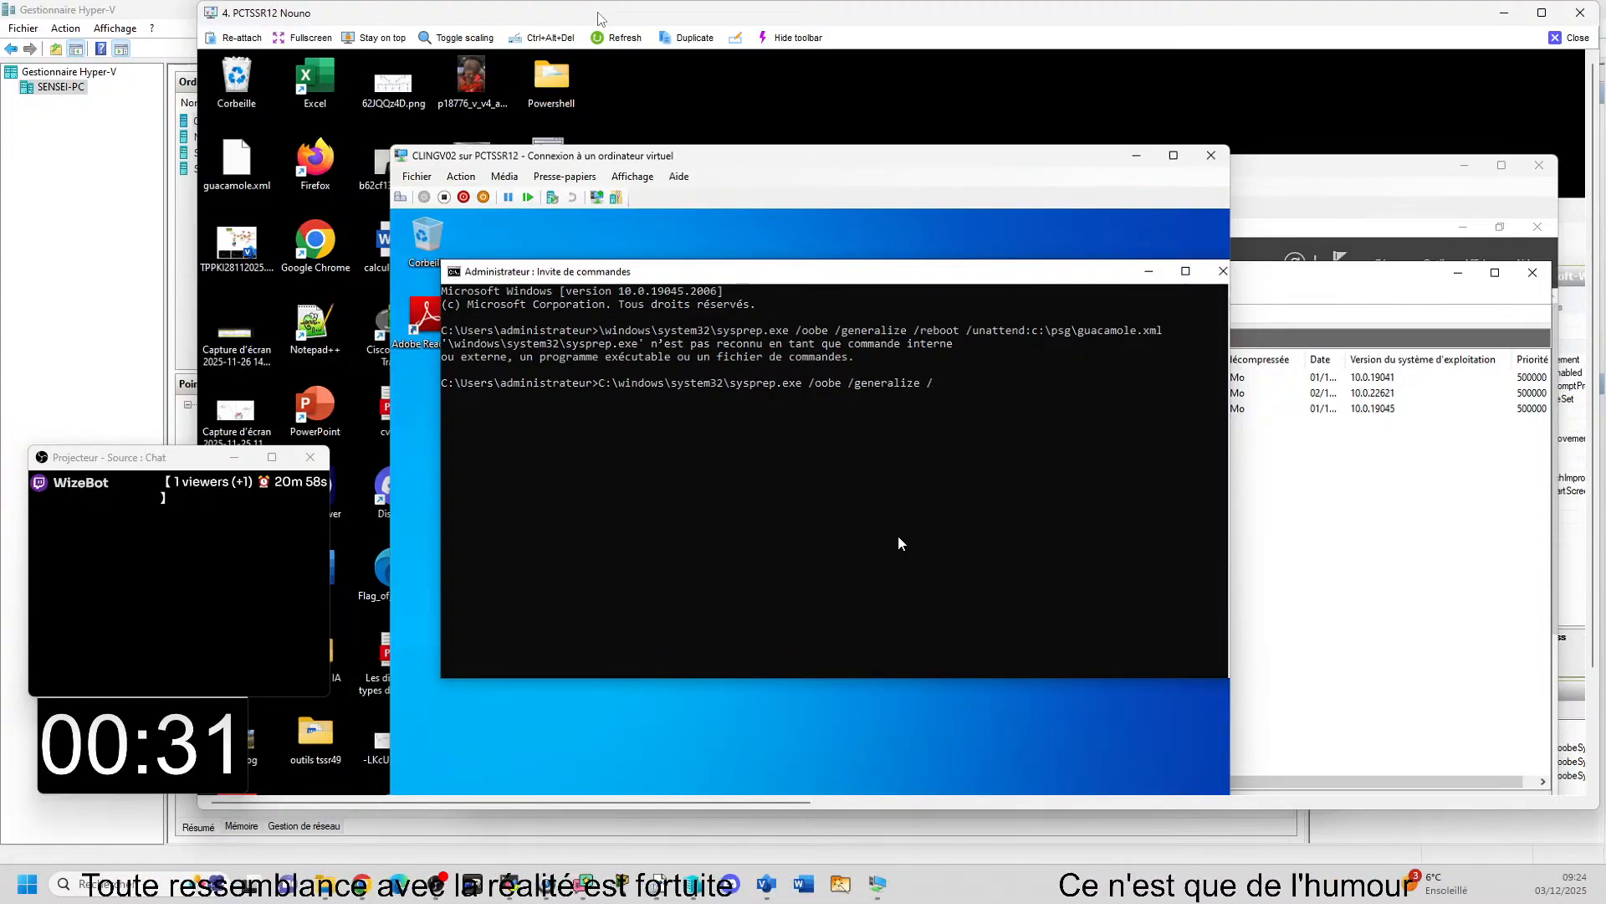
{"action": "type", "text": "reboot"}
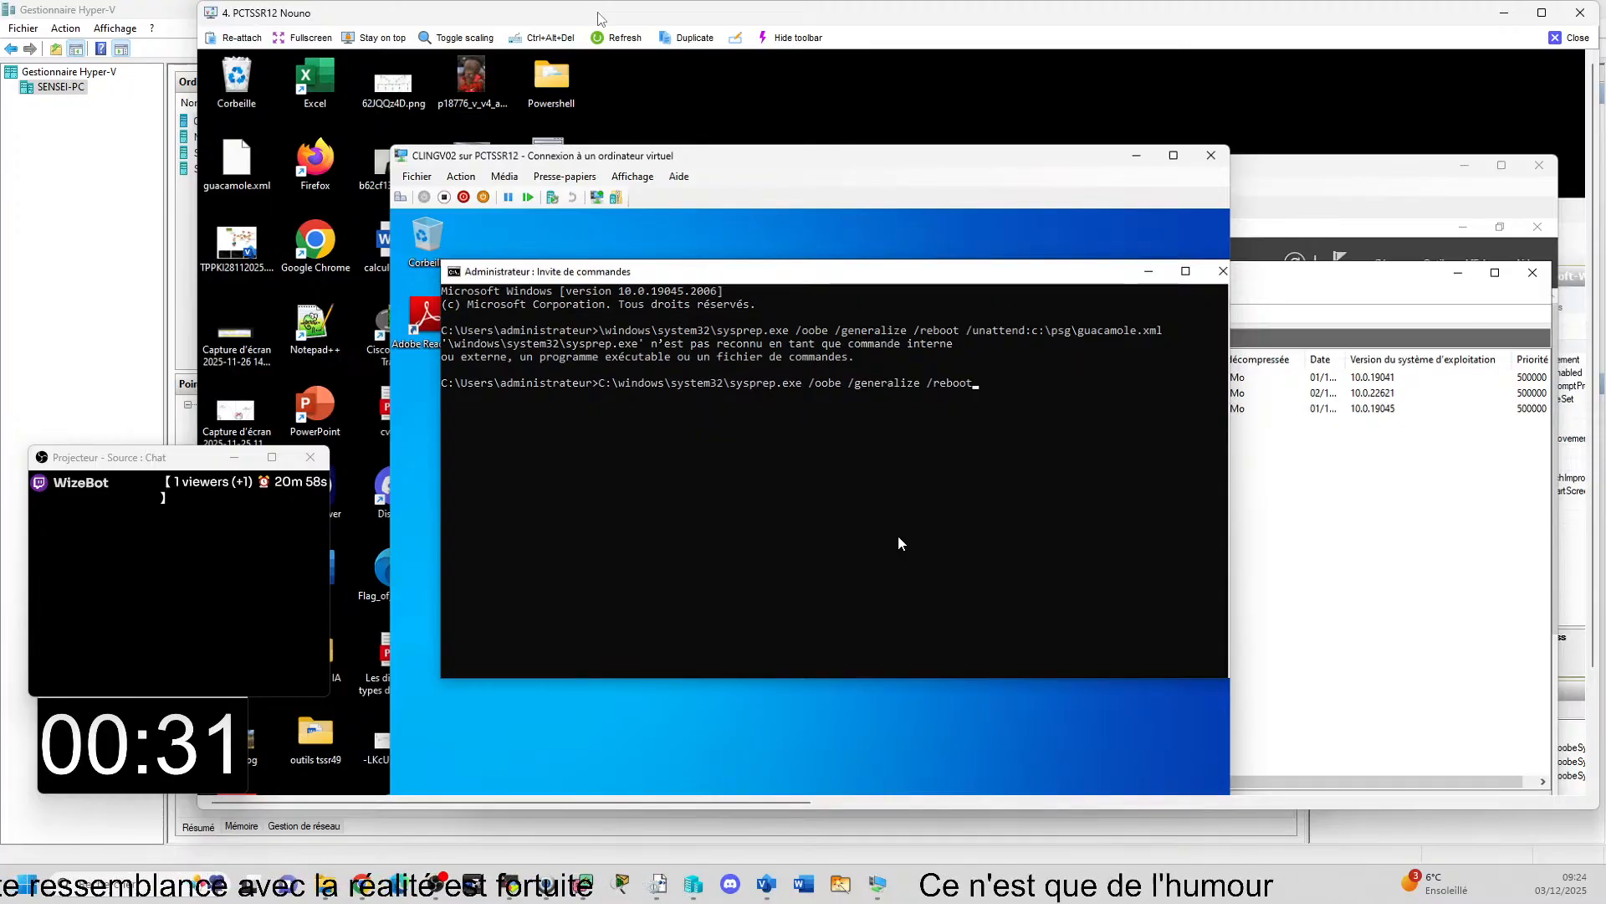
{"action": "type", "text": " /un"}
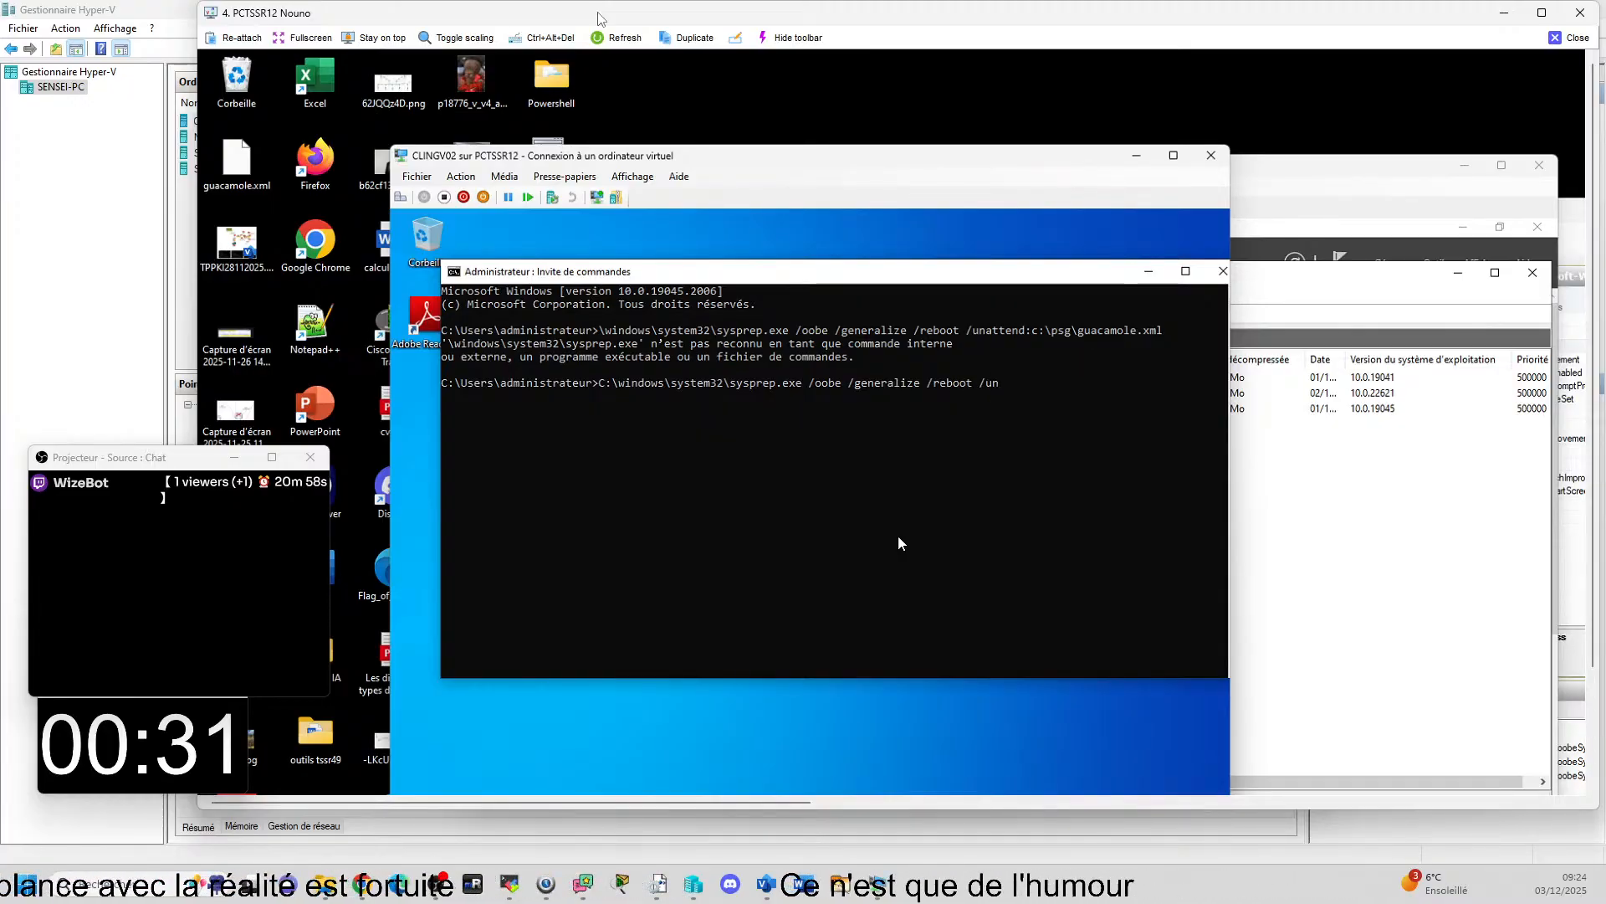
{"action": "type", "text": "atte"}
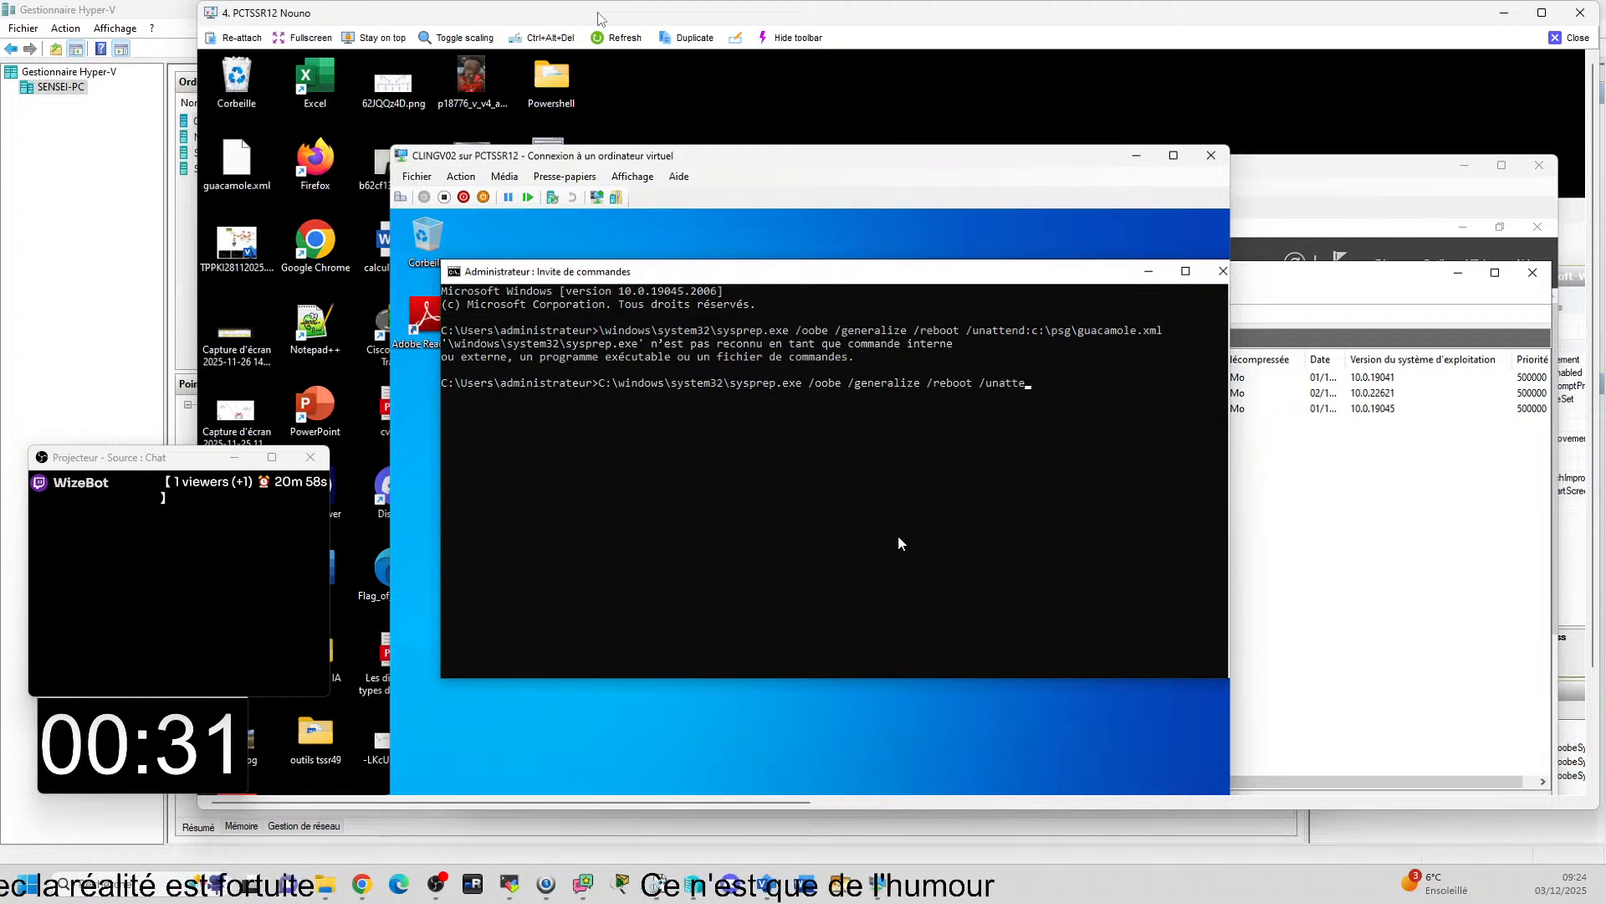
{"action": "type", "text": "nd"}
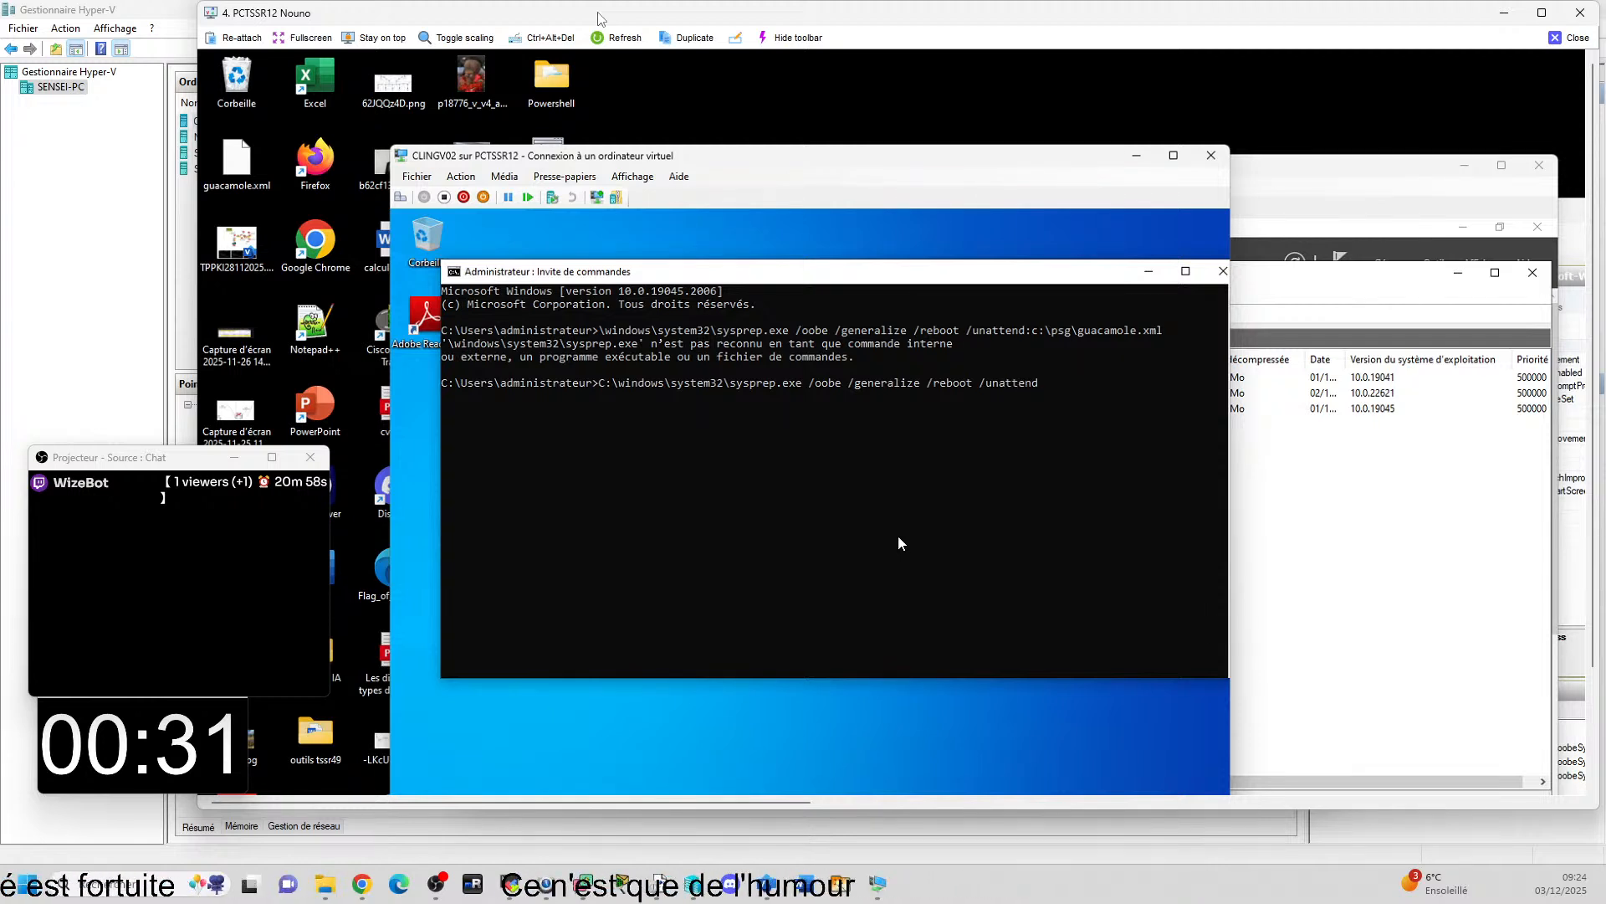
{"action": "type", "text": ":c"}
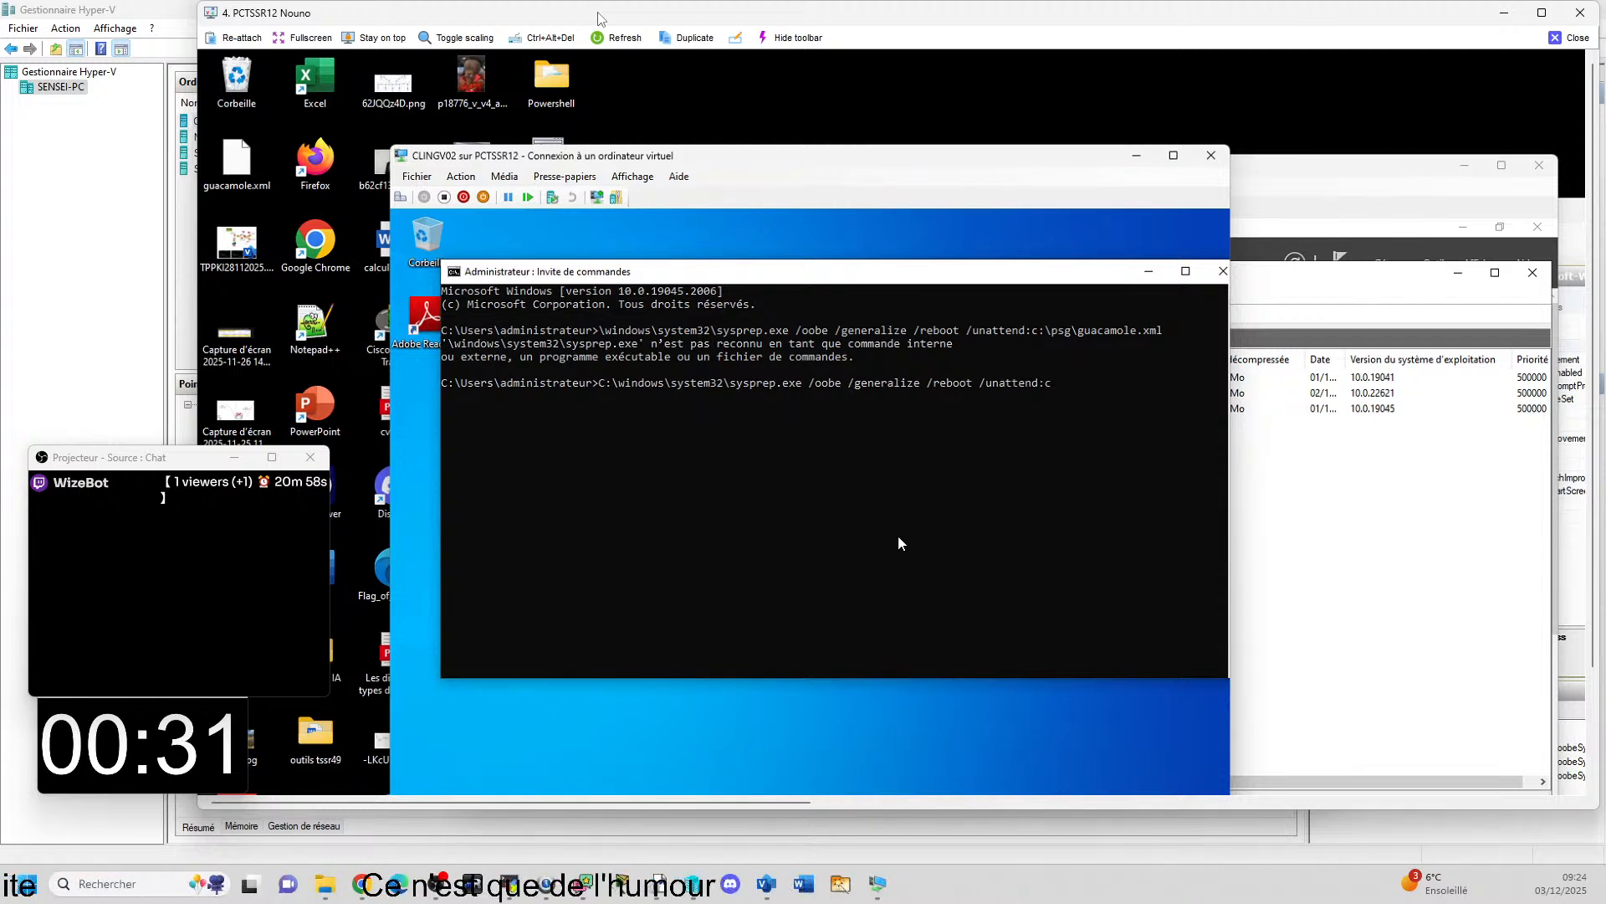
{"action": "type", "text": ":\\"}
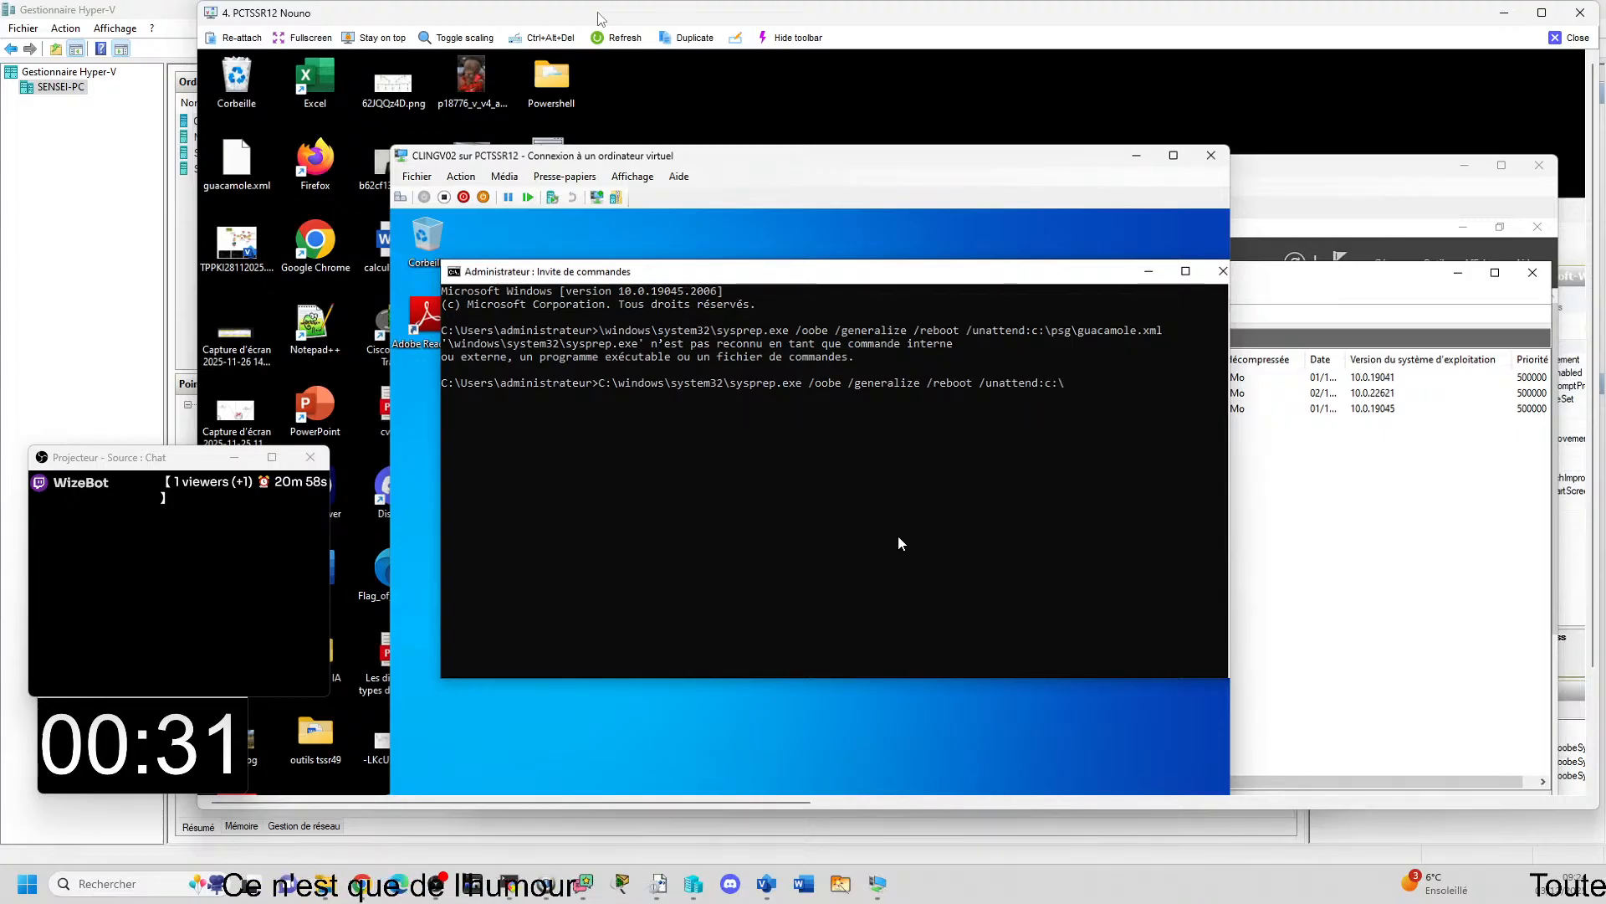
{"action": "type", "text": "psg"}
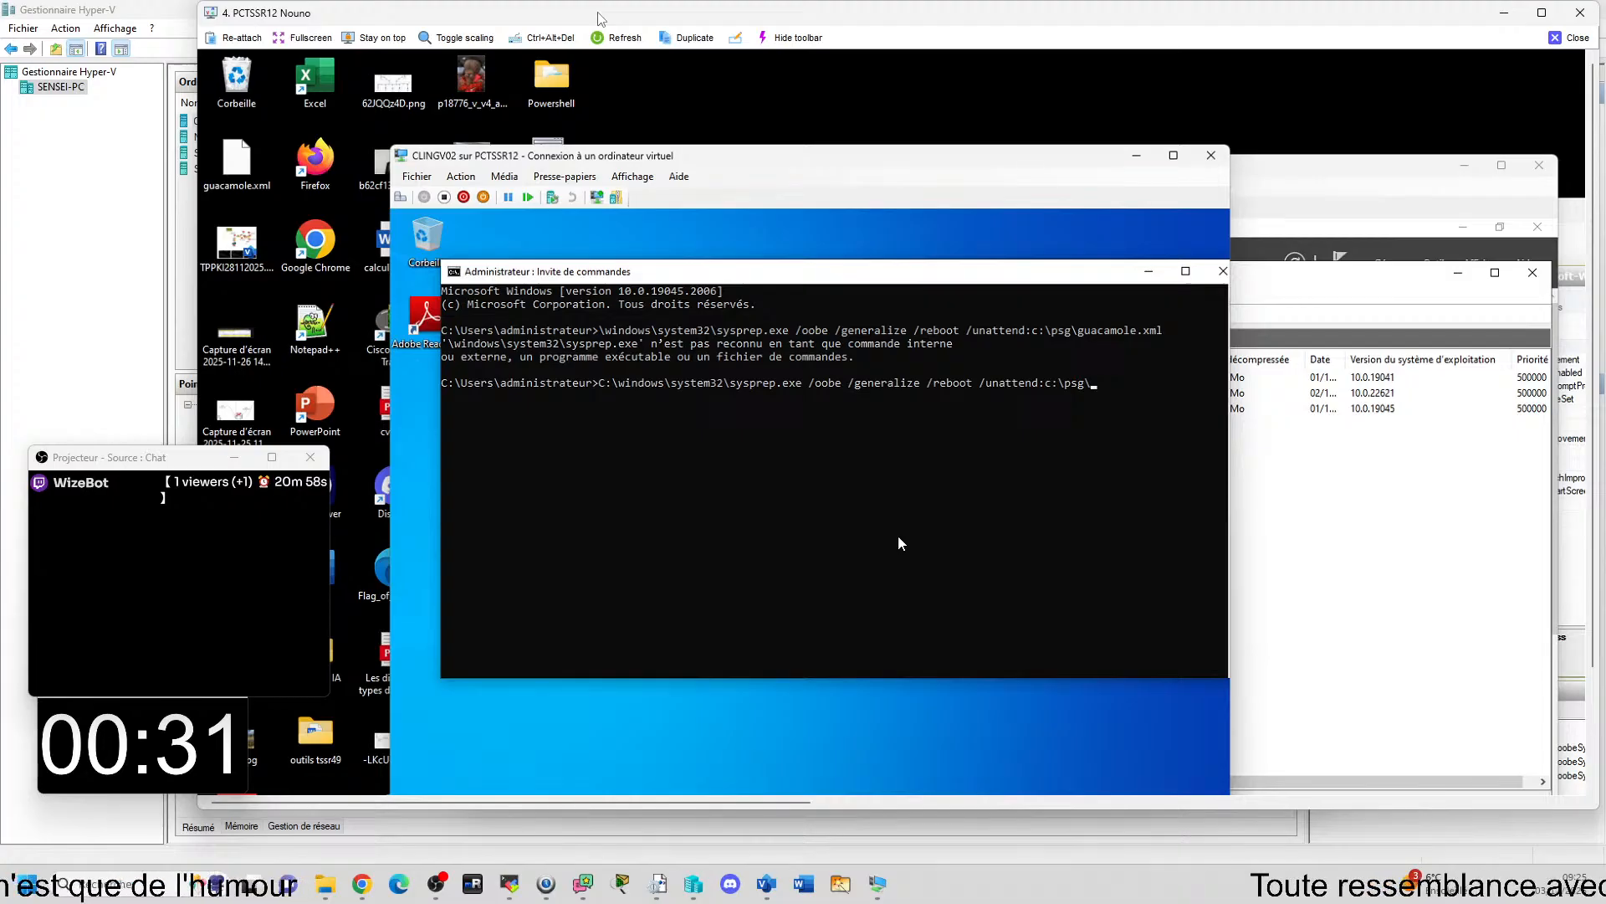
{"action": "type", "text": "\\guac"}
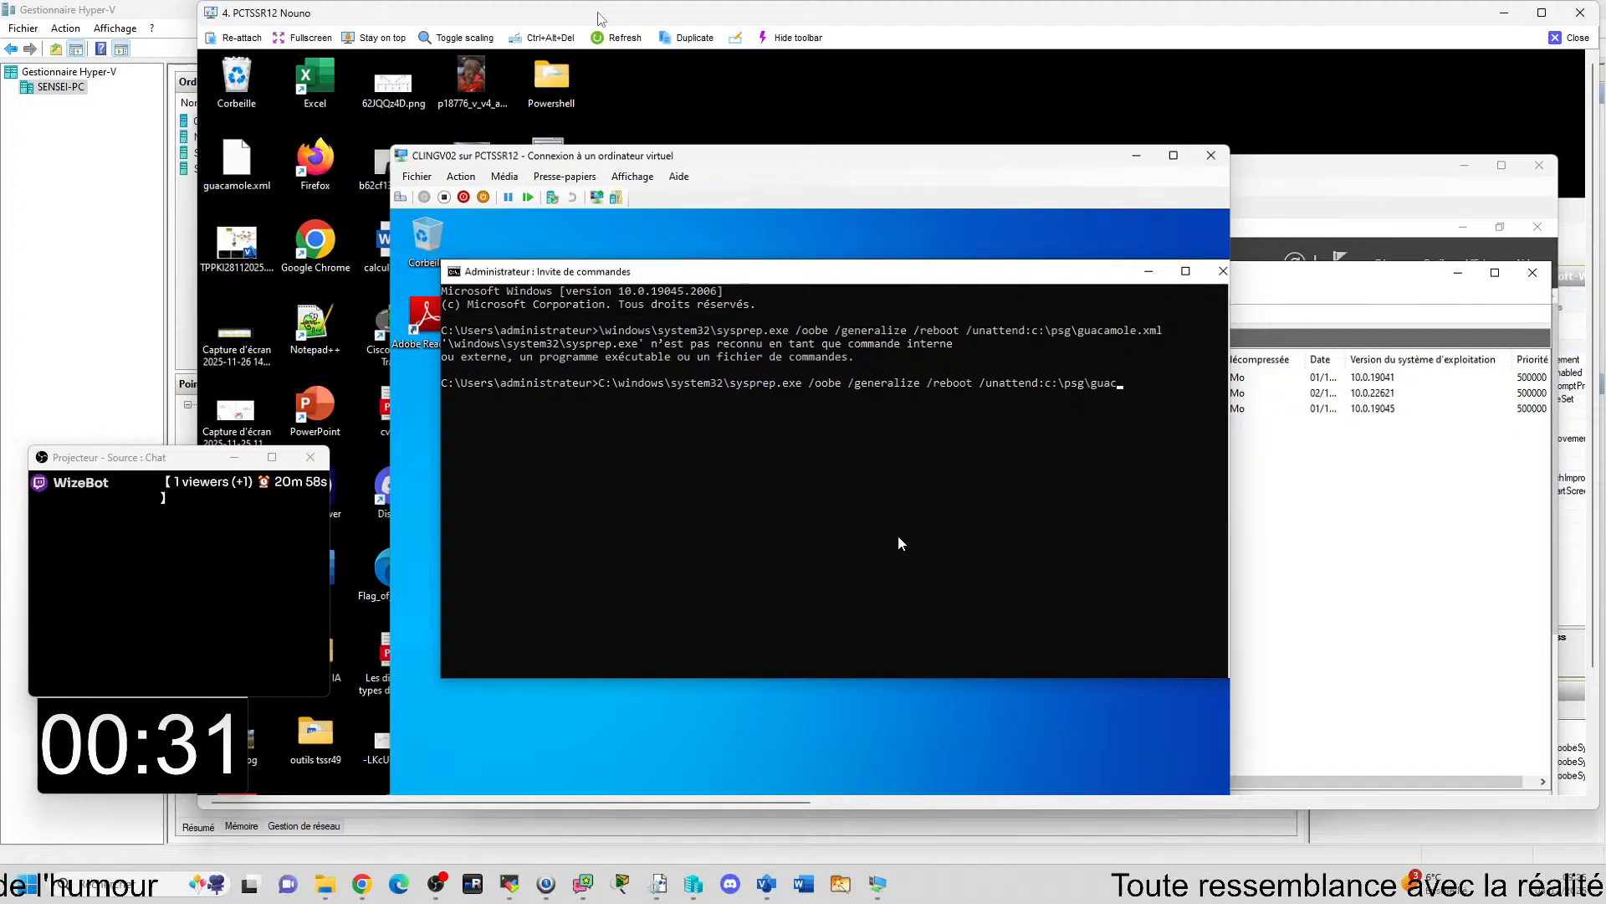
{"action": "type", "text": "amole"}
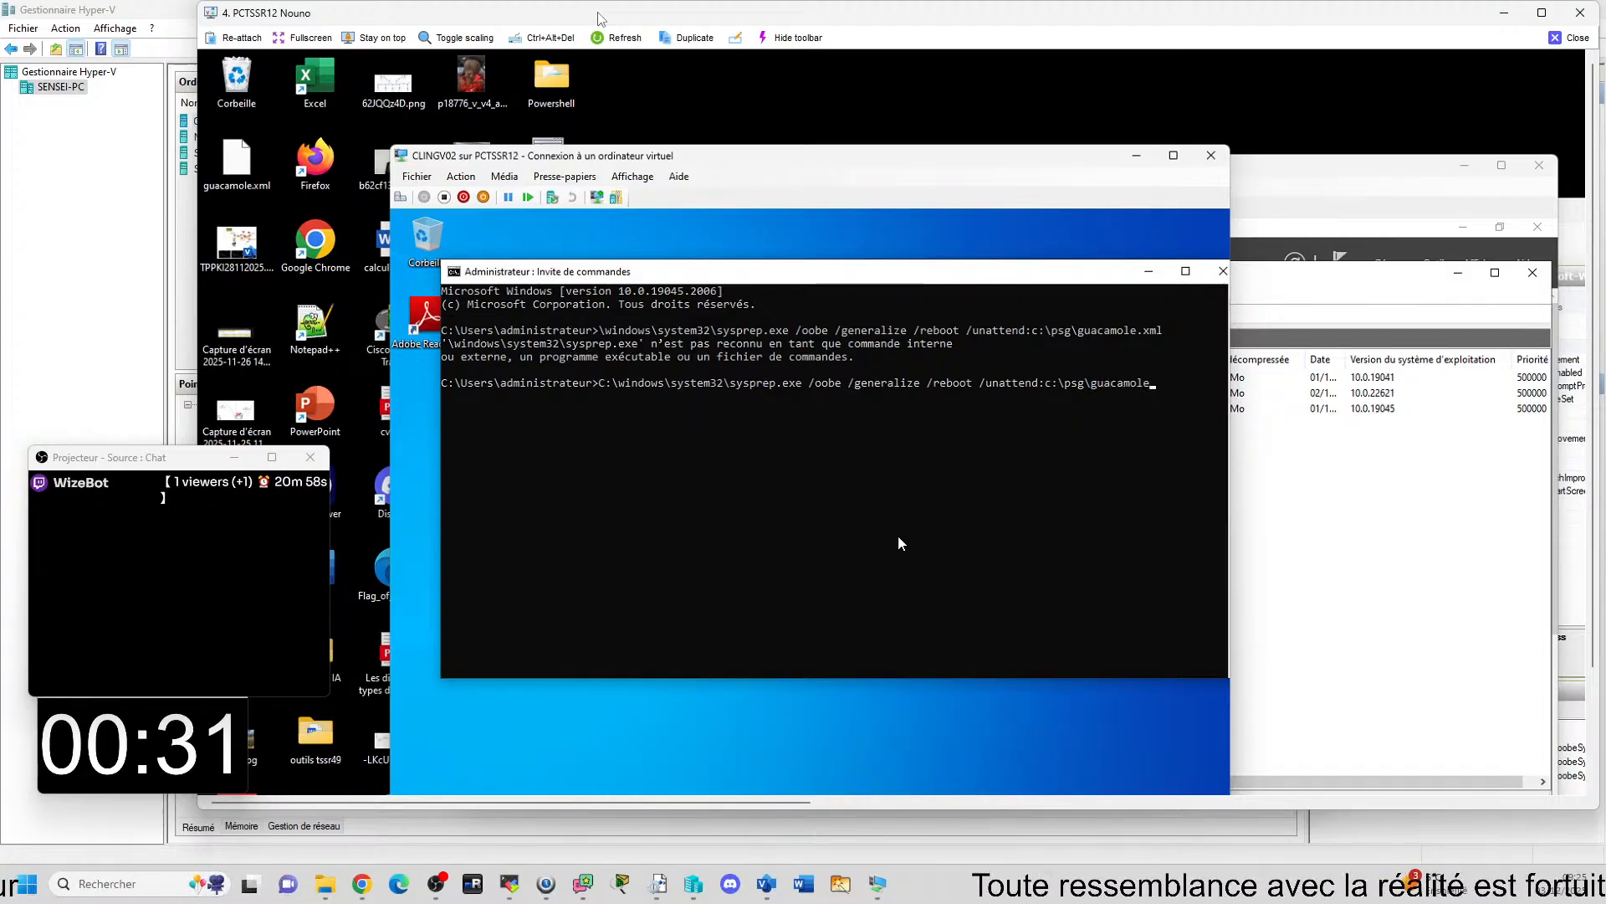
{"action": "type", "text": ".xml"}
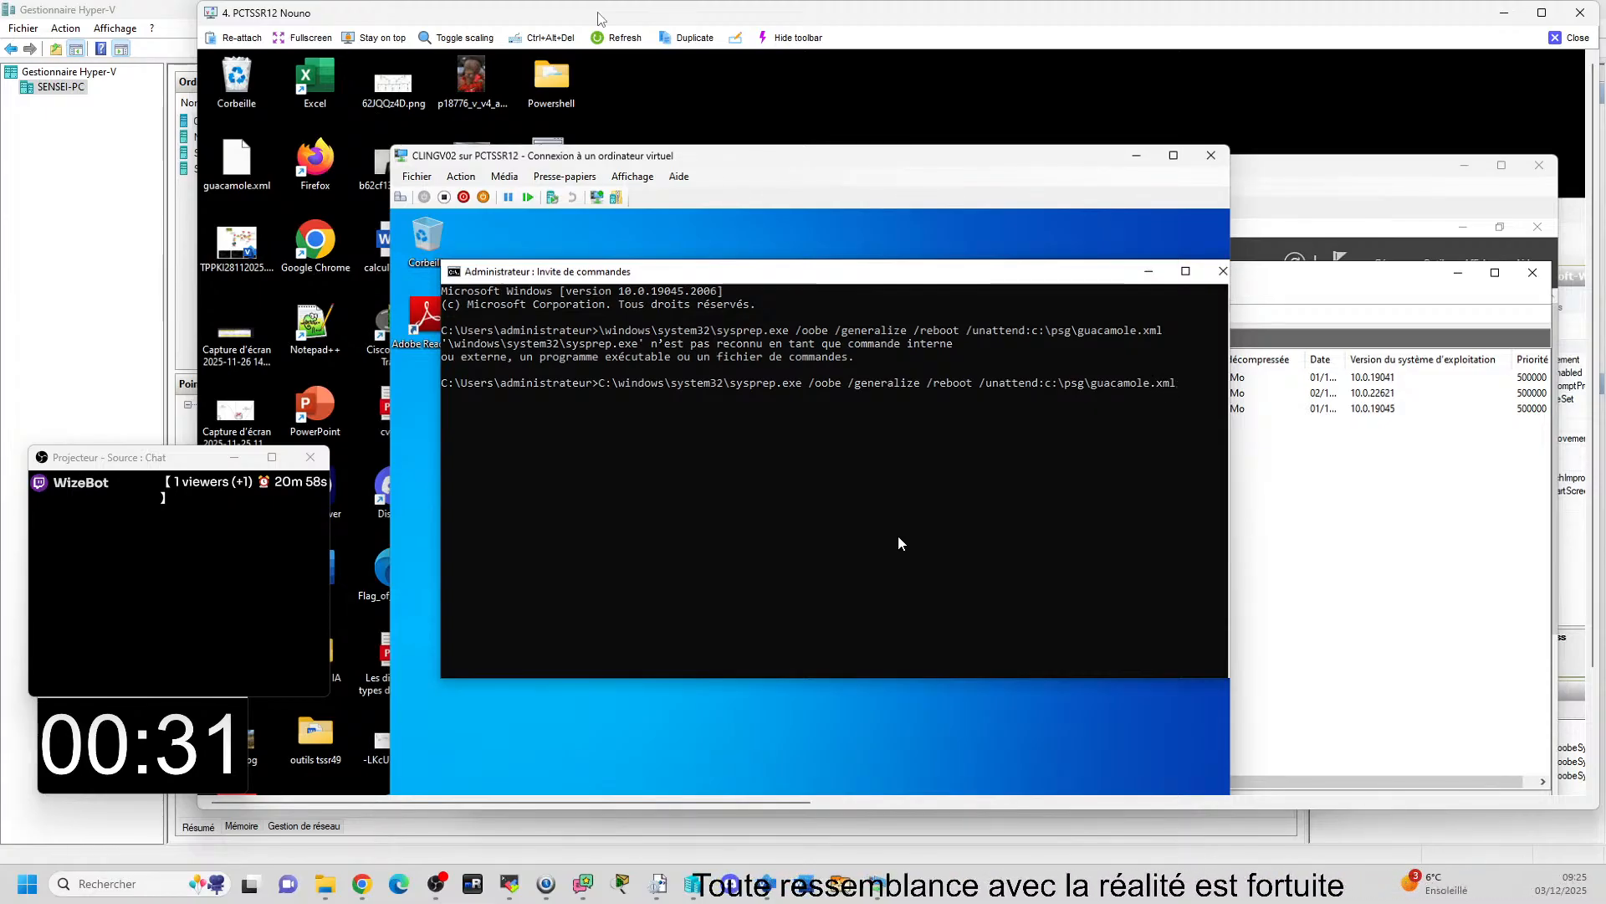
Give the answer file switch the path c:\psg\guacamole.xml and run the command.
{"action": "key", "text": "Return"}
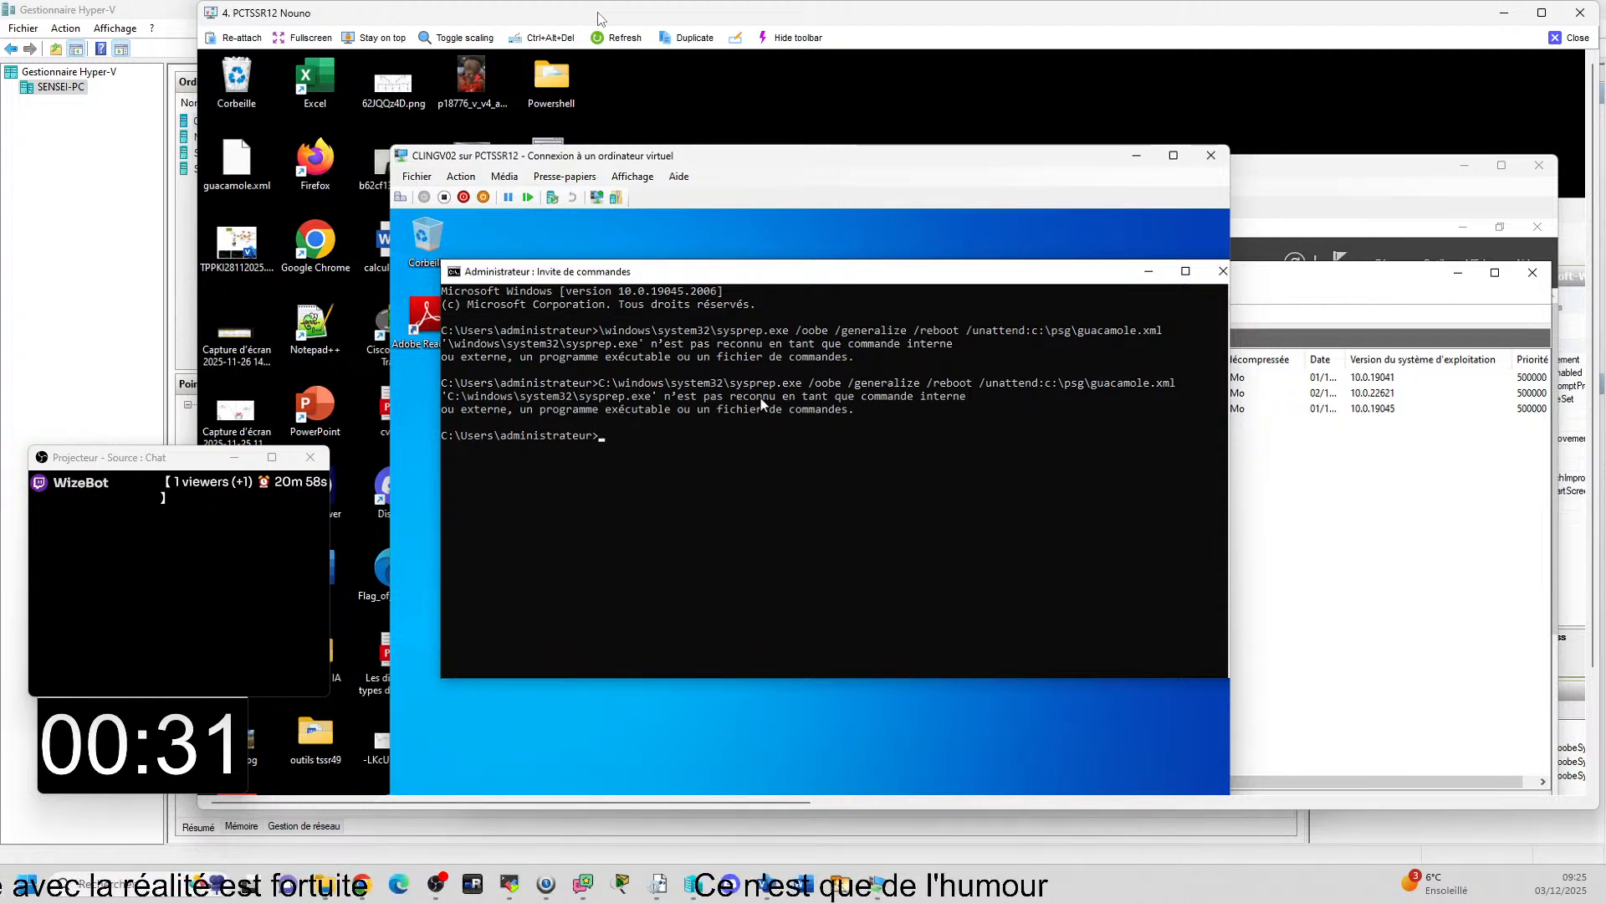
Recall the sysprep command, correct its executable path to C:\windows\system32\sysprep\sysprep.exe and run it.
{"action": "key", "text": "Up"}
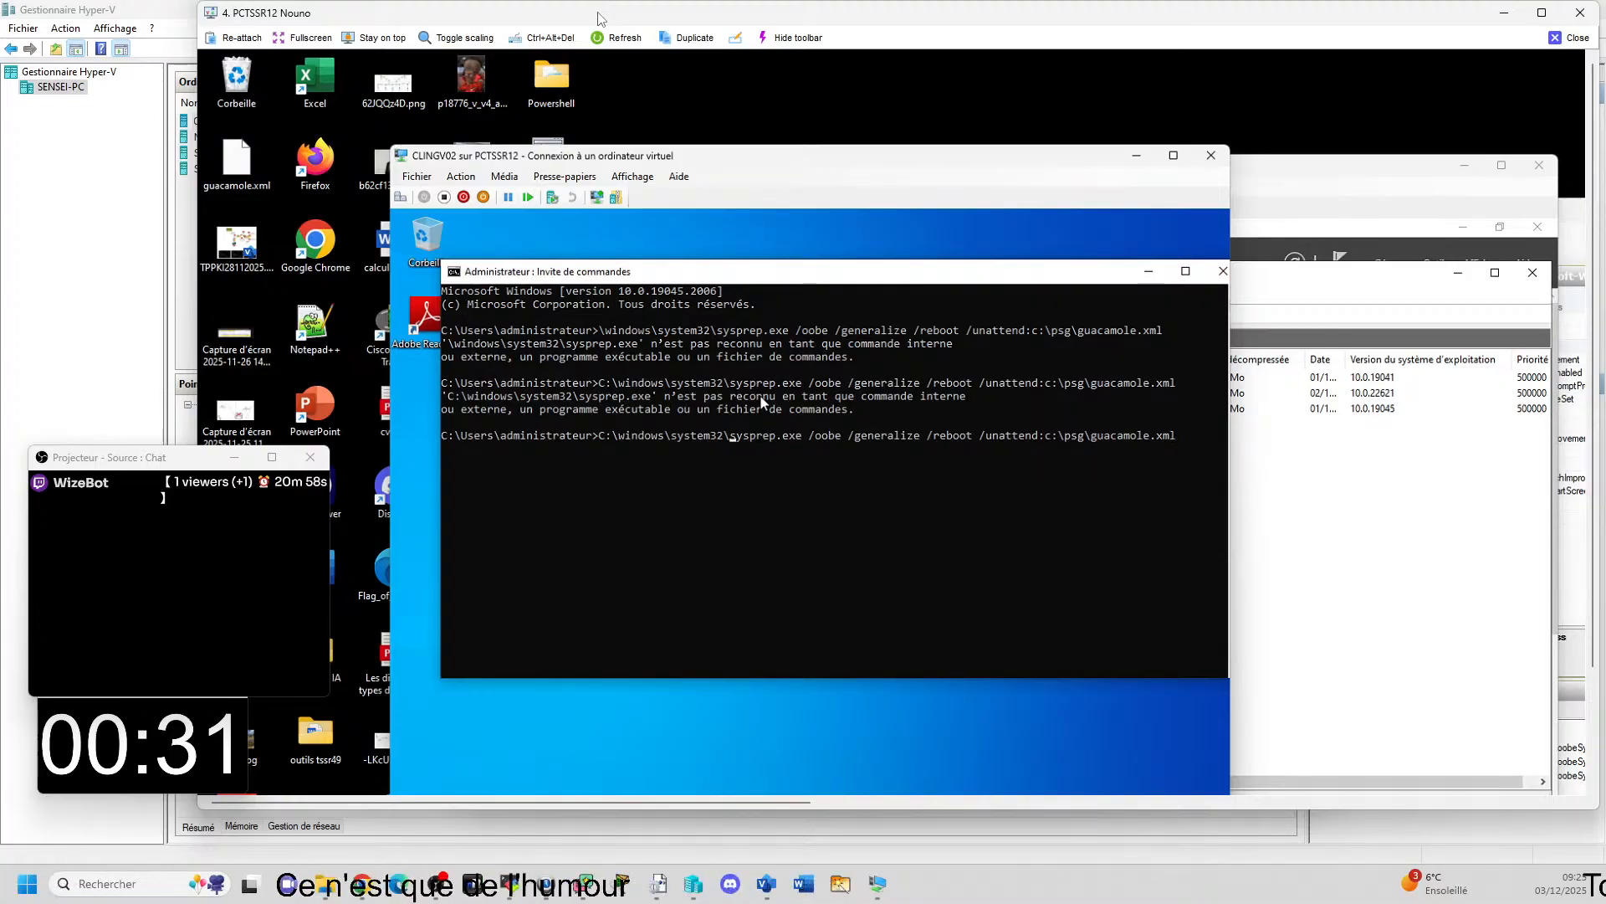
{"action": "type", "text": "syspr"}
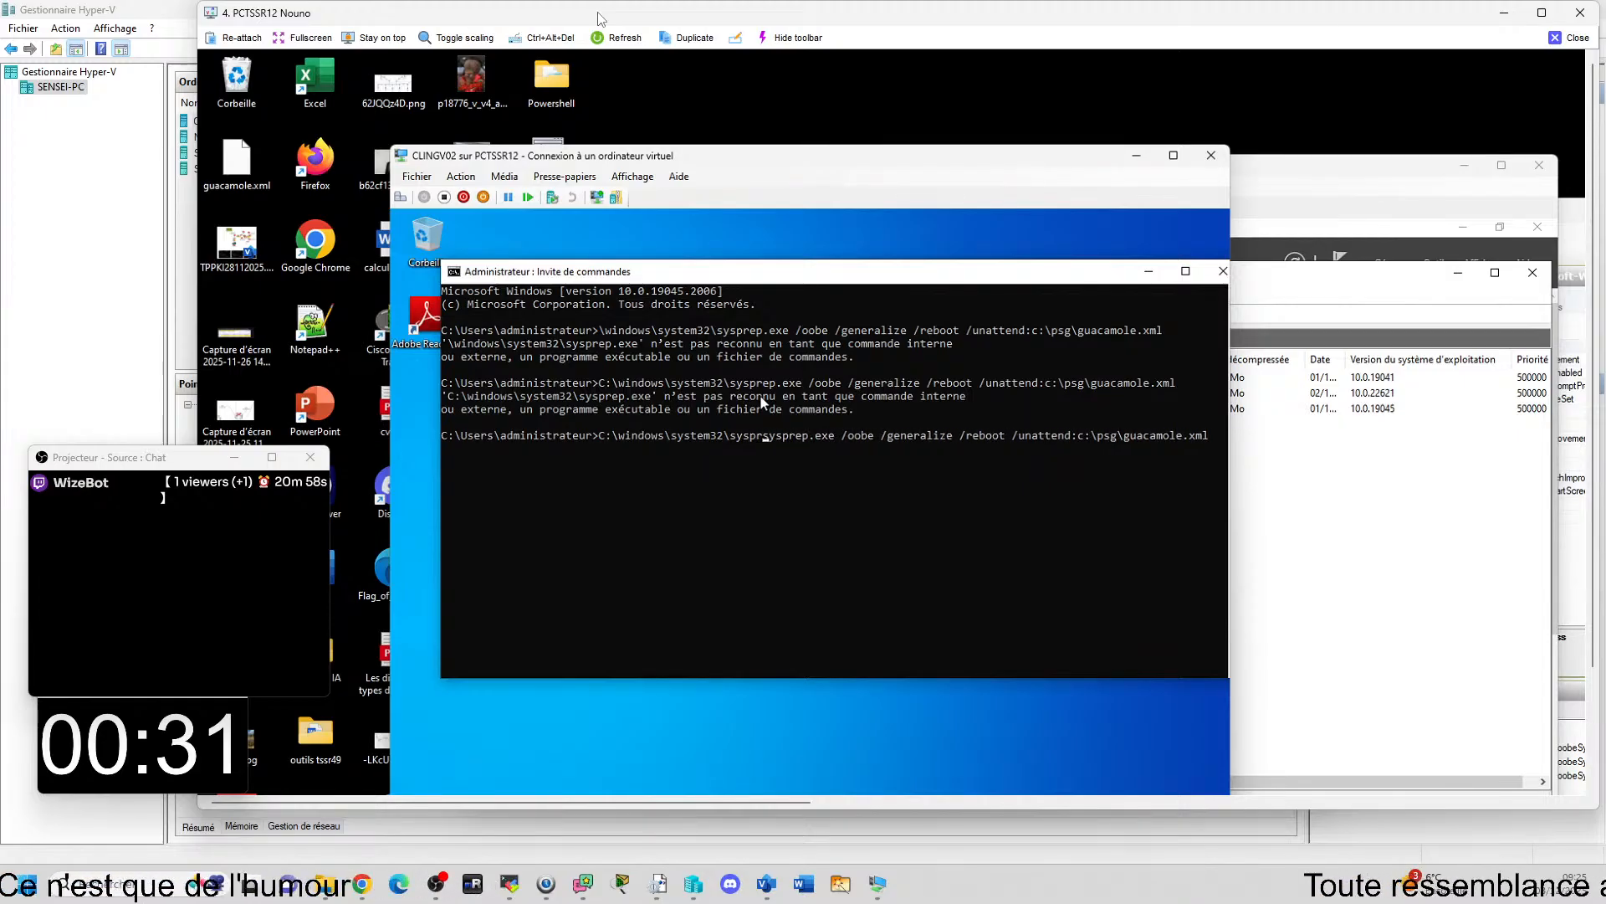
{"action": "type", "text": "erp"}
{"action": "key", "text": "BackSpace"}
{"action": "key", "text": "BackSpace"}
{"action": "key", "text": "BackSpace"}
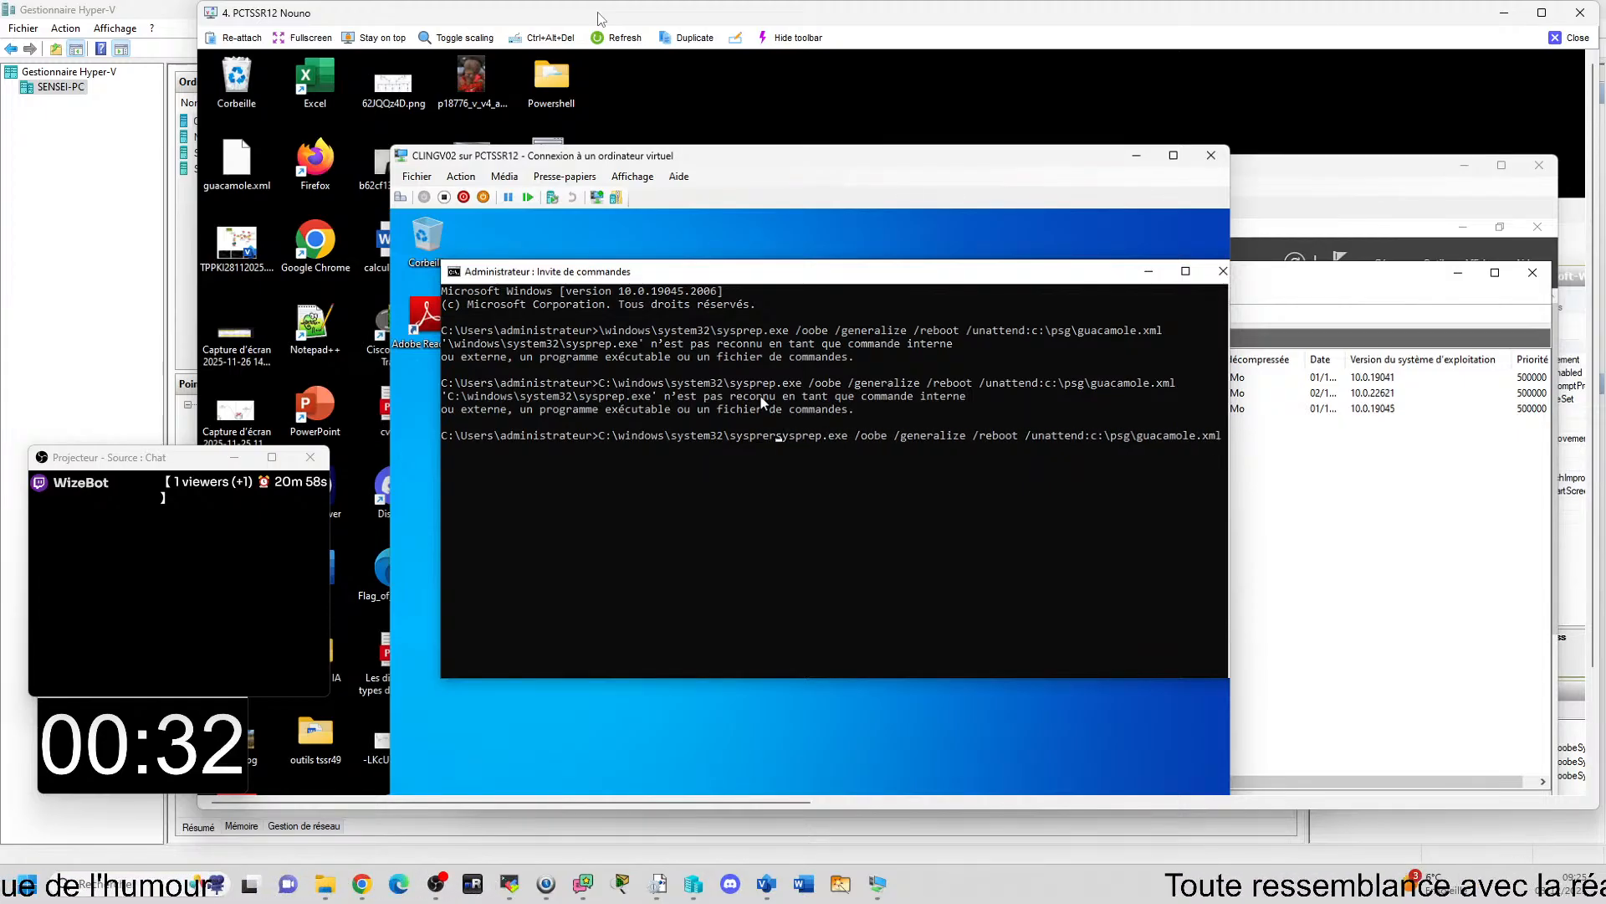
{"action": "type", "text": "ep"}
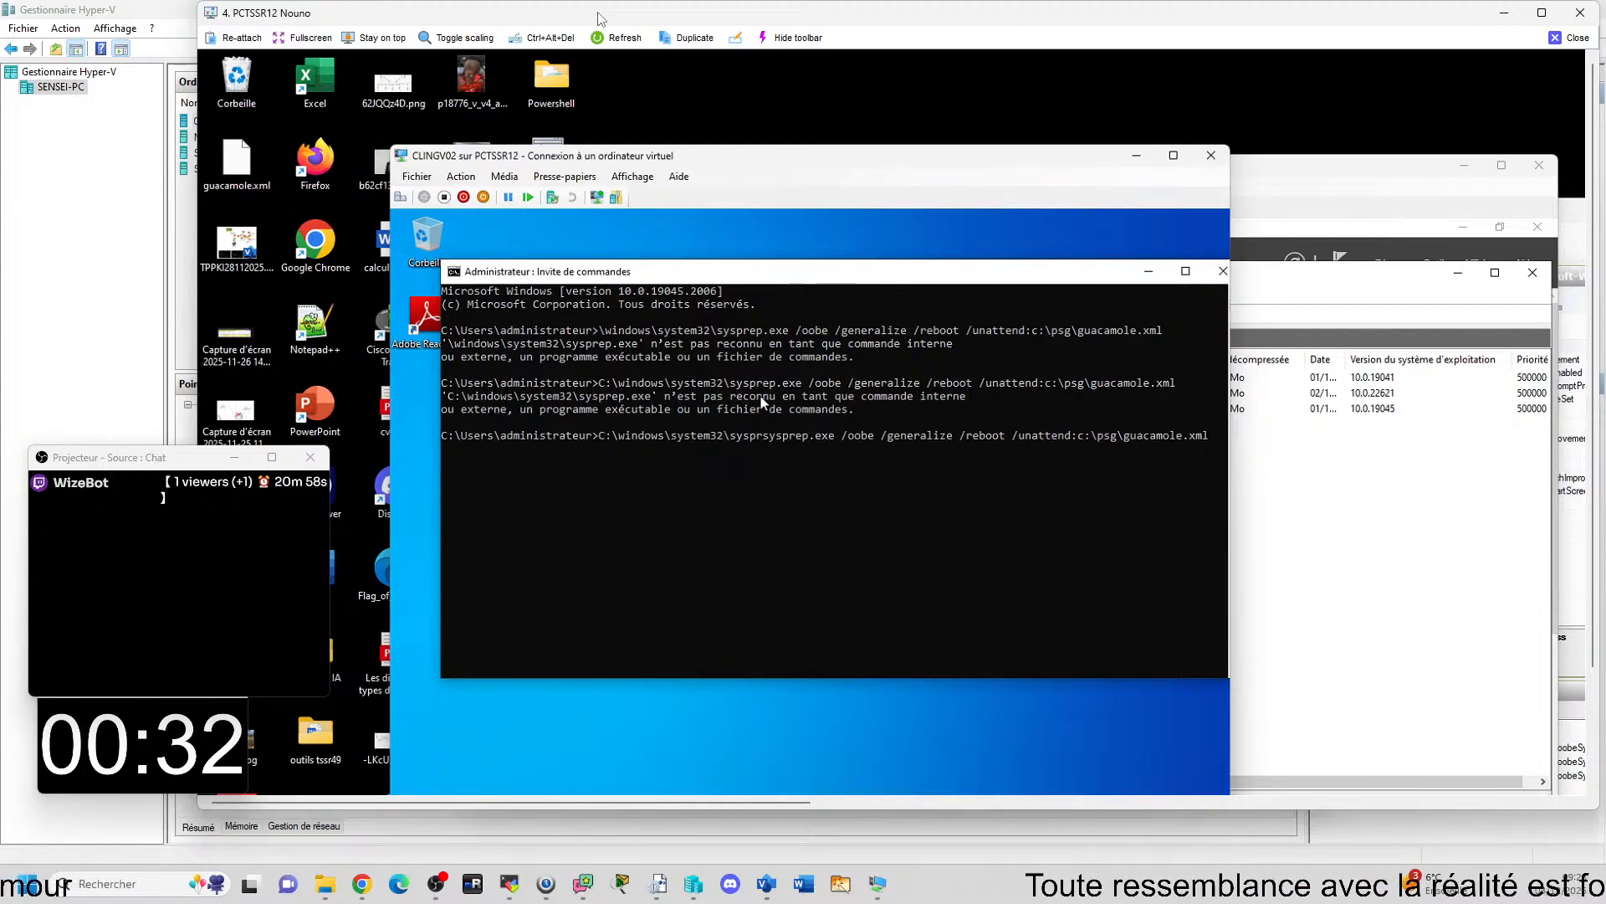
{"action": "type", "text": "\\"}
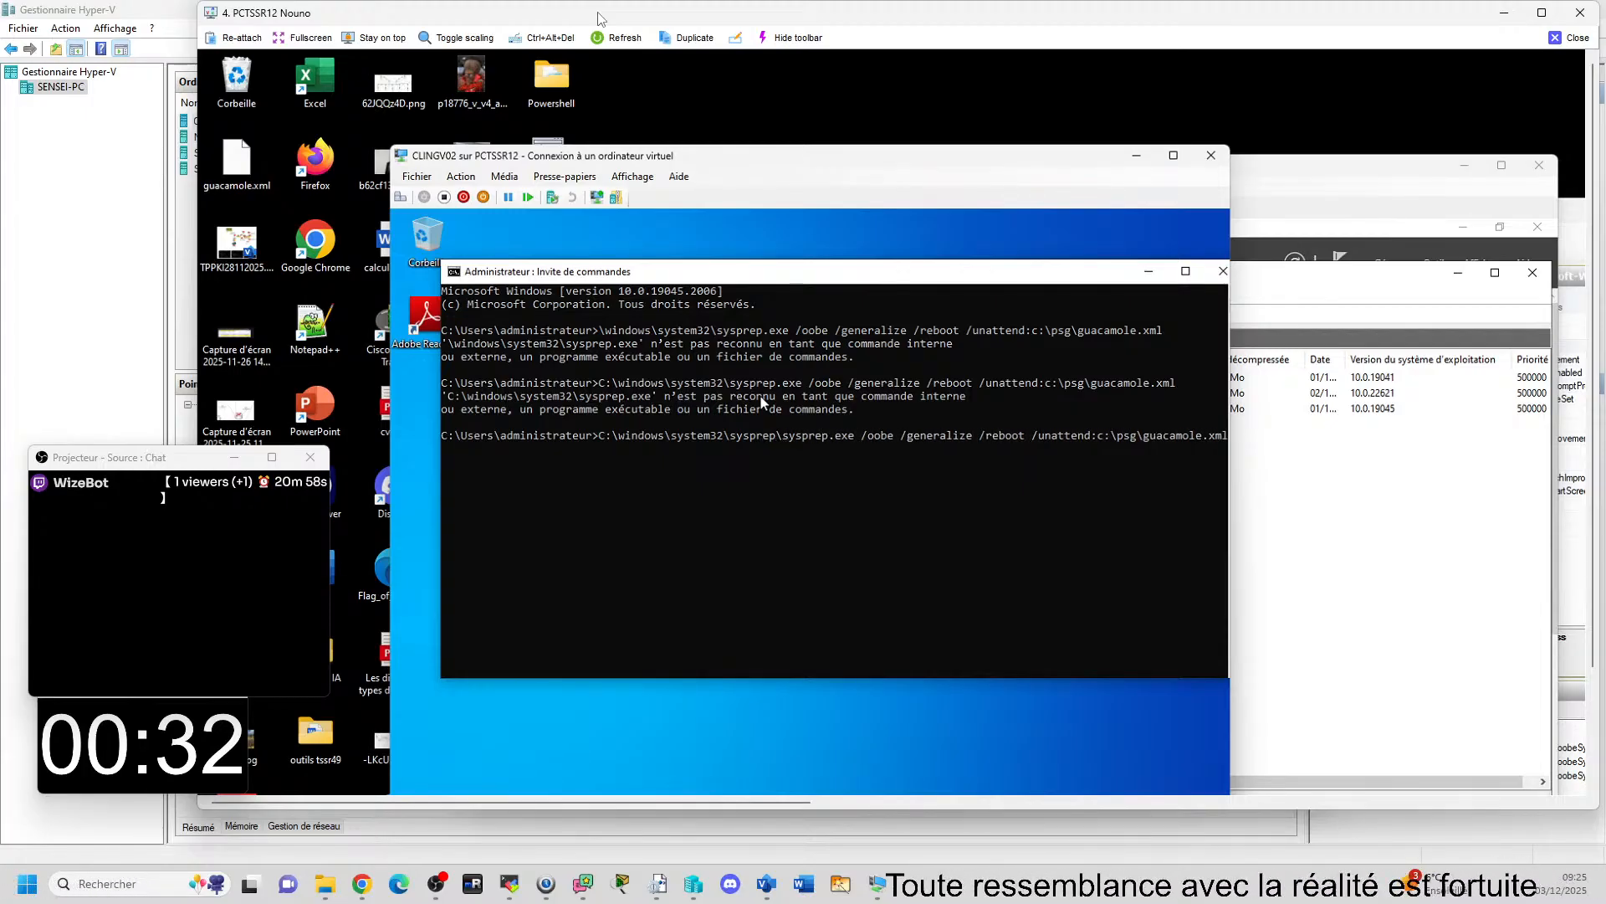
{"action": "key", "text": "Return"}
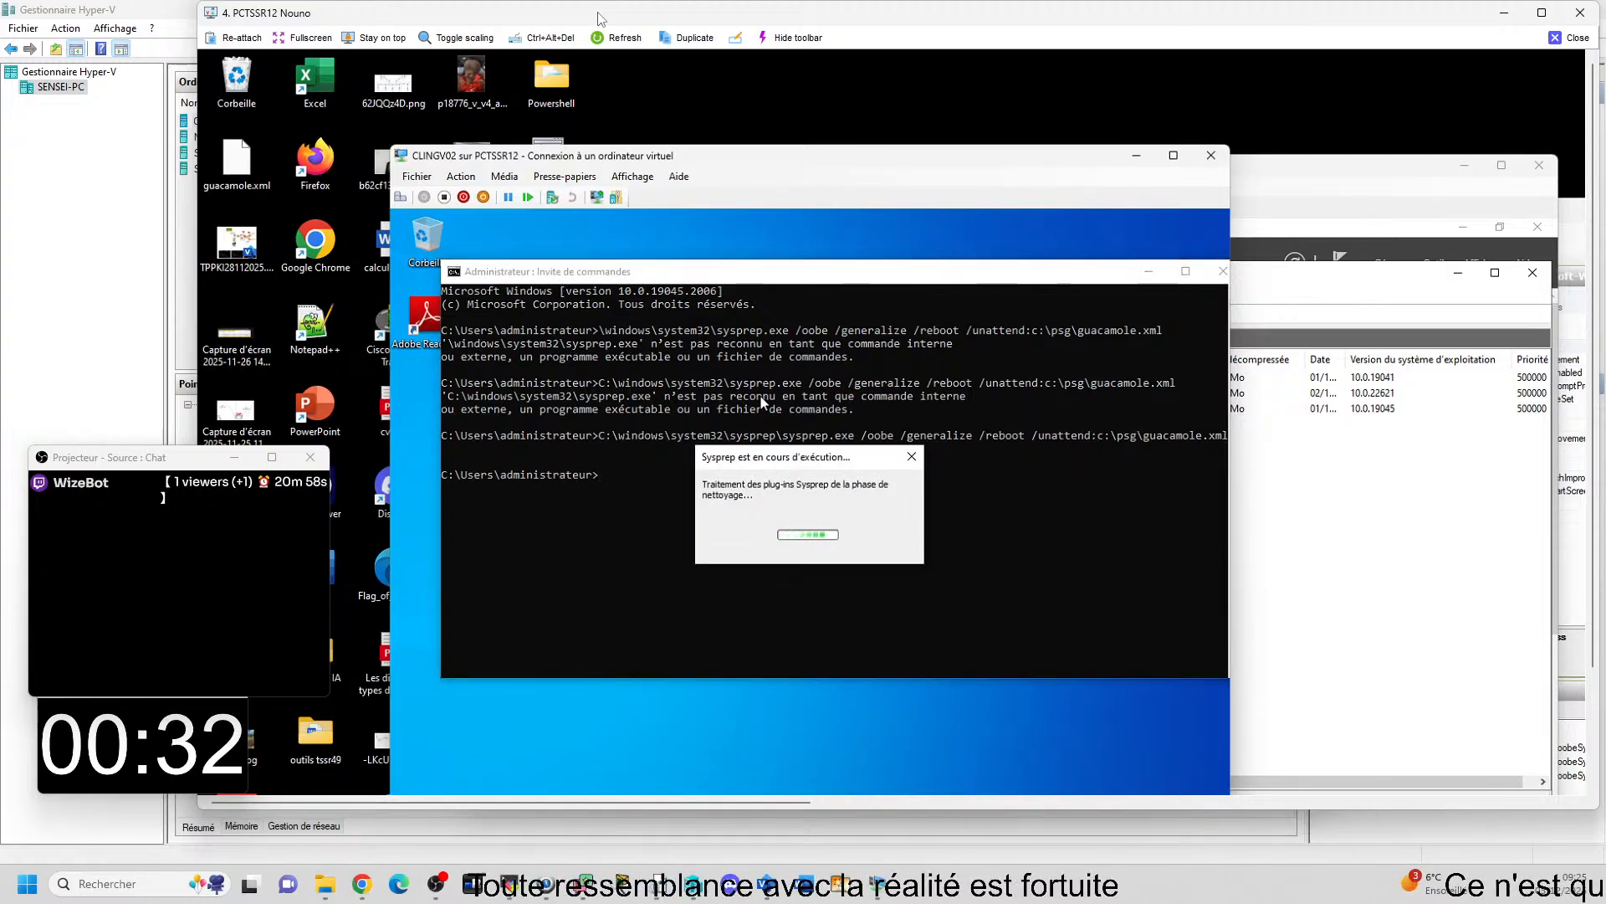
Close the PCTSSR12 remote view and show the guacamole.xml answer file maximized in Notepad.
{"action": "left_click", "coordinate": [1566, 39]}
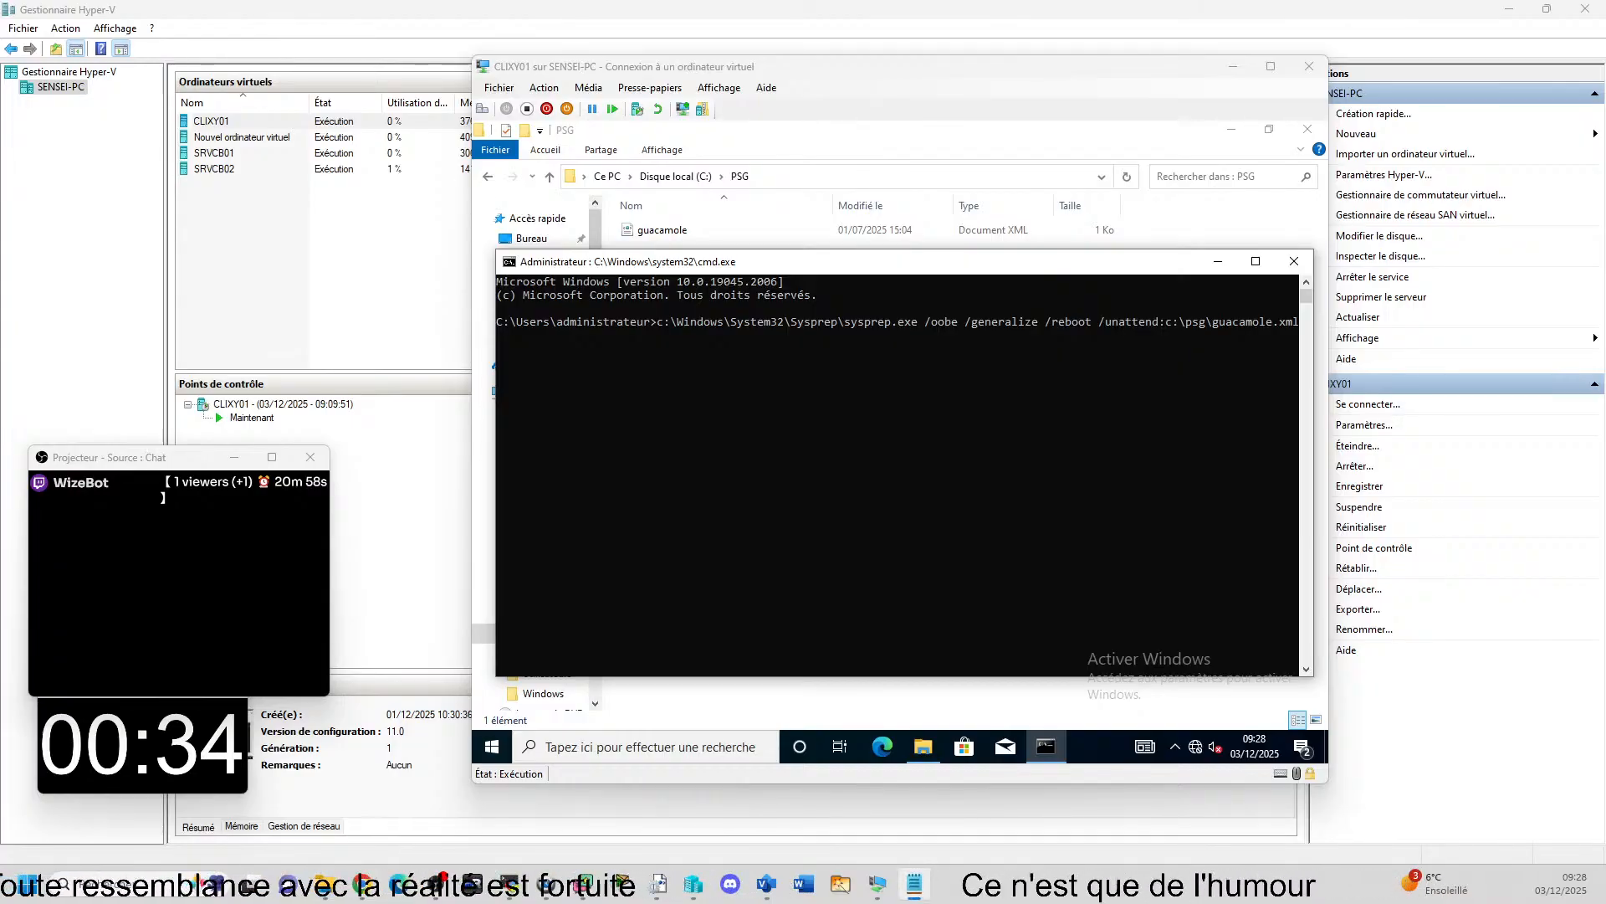
{"action": "left_click_drag", "start_coordinate": [1605, 289], "coordinate": [1298, 293]}
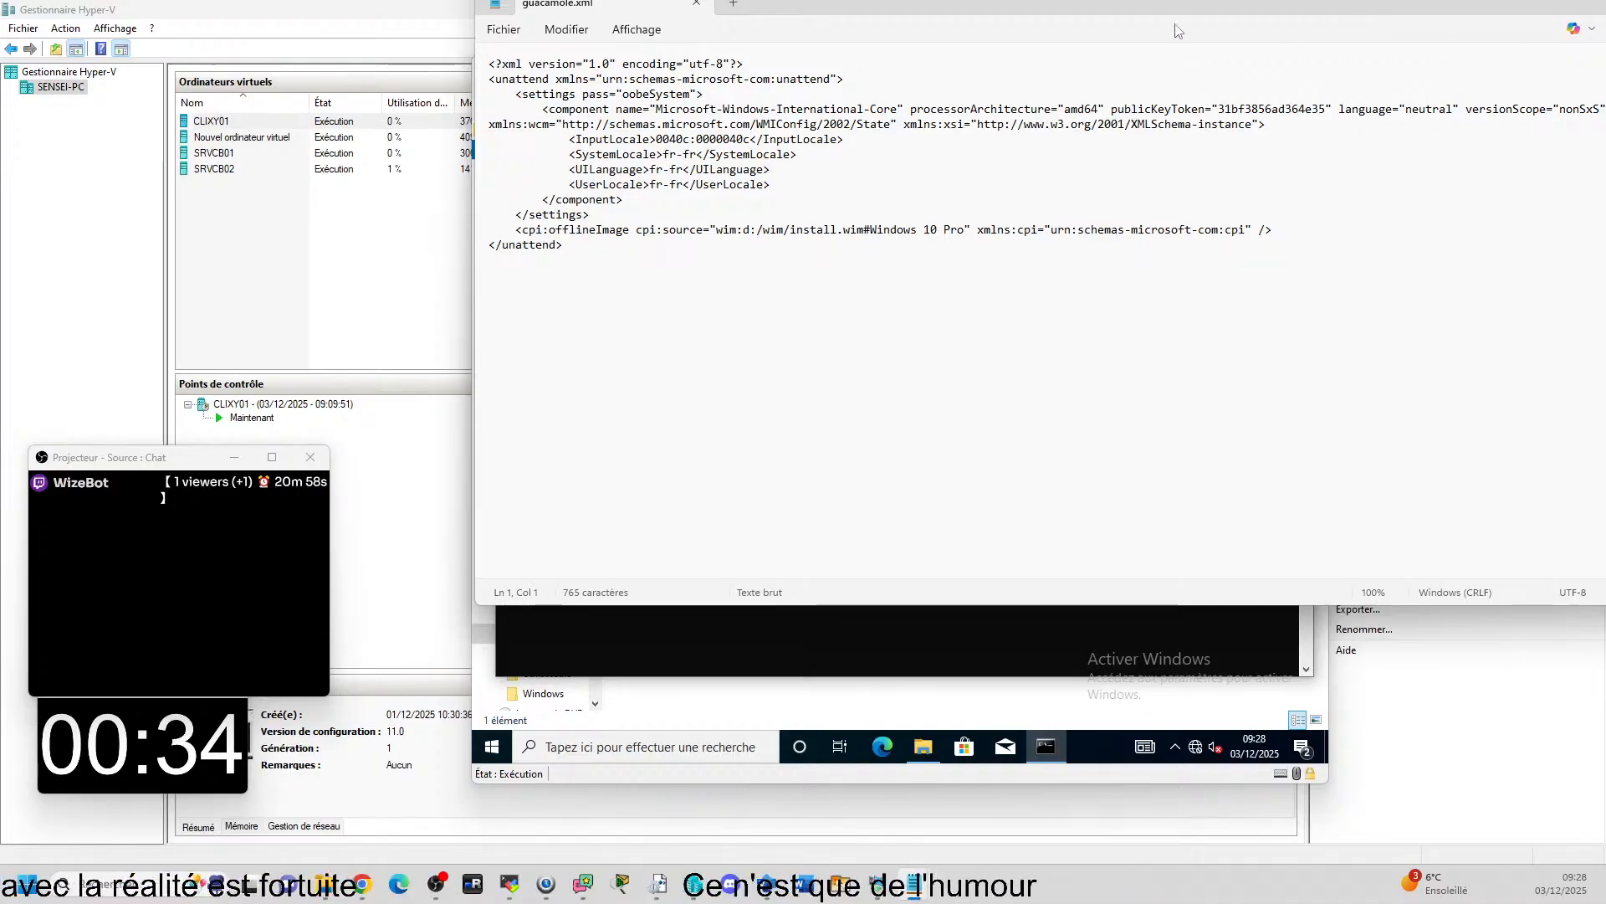
{"action": "left_click_drag", "start_coordinate": [957, 2], "coordinate": [957, 0]}
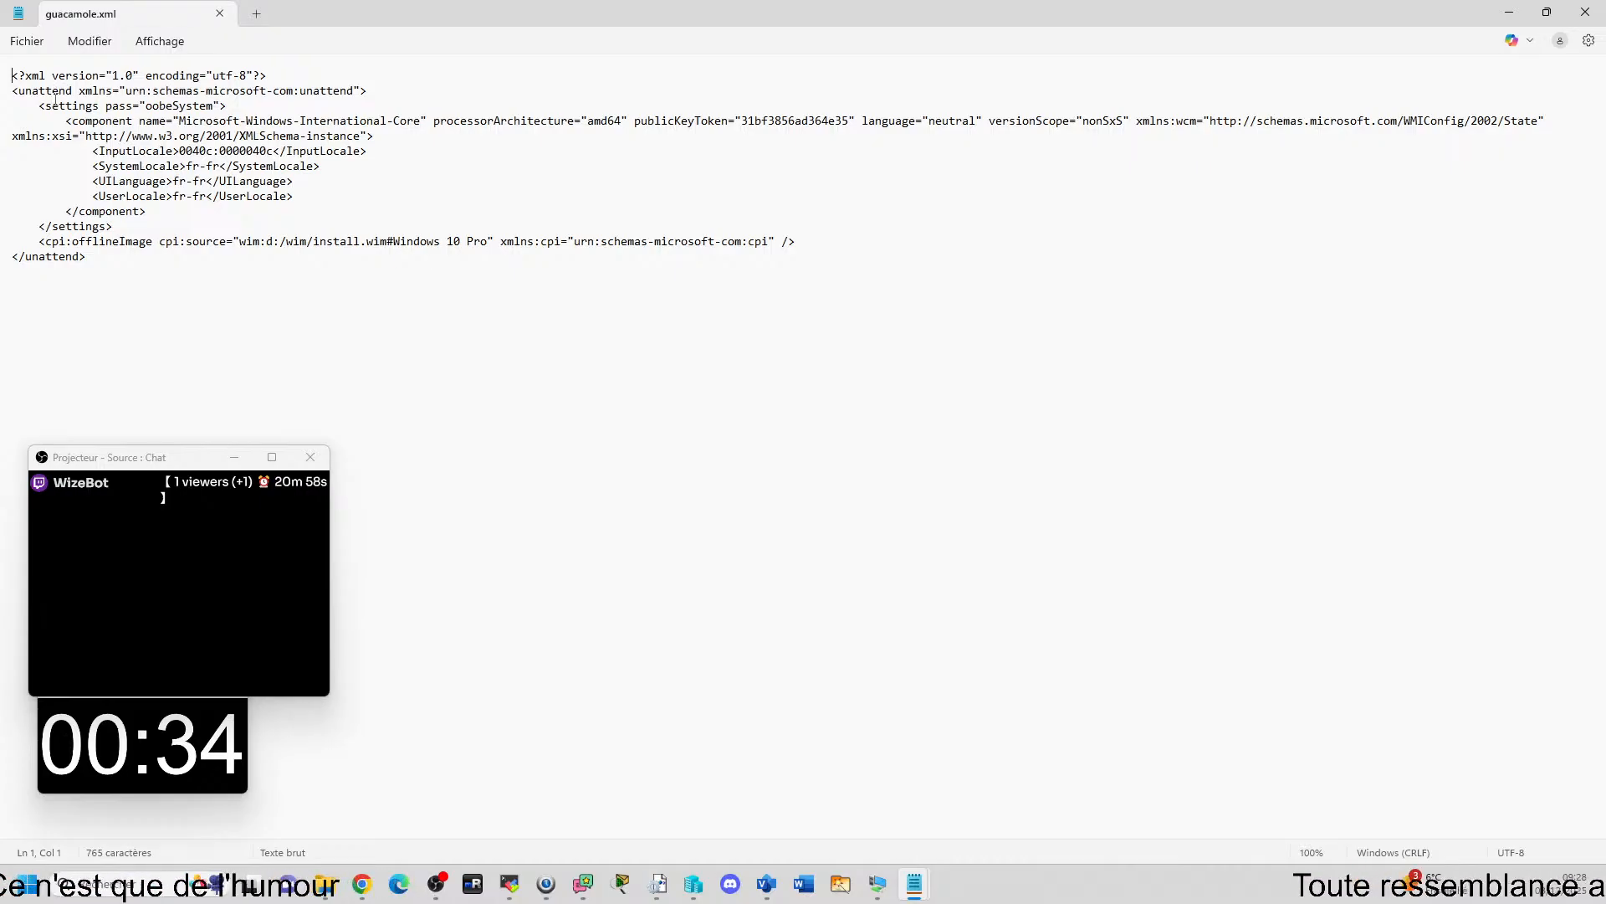
Review the International-Core component and the InputLocale, SystemLocale, UILanguage and UserLocale lines of guacamole.xml, and close the file.
{"action": "left_click_drag", "start_coordinate": [71, 105], "coordinate": [640, 123]}
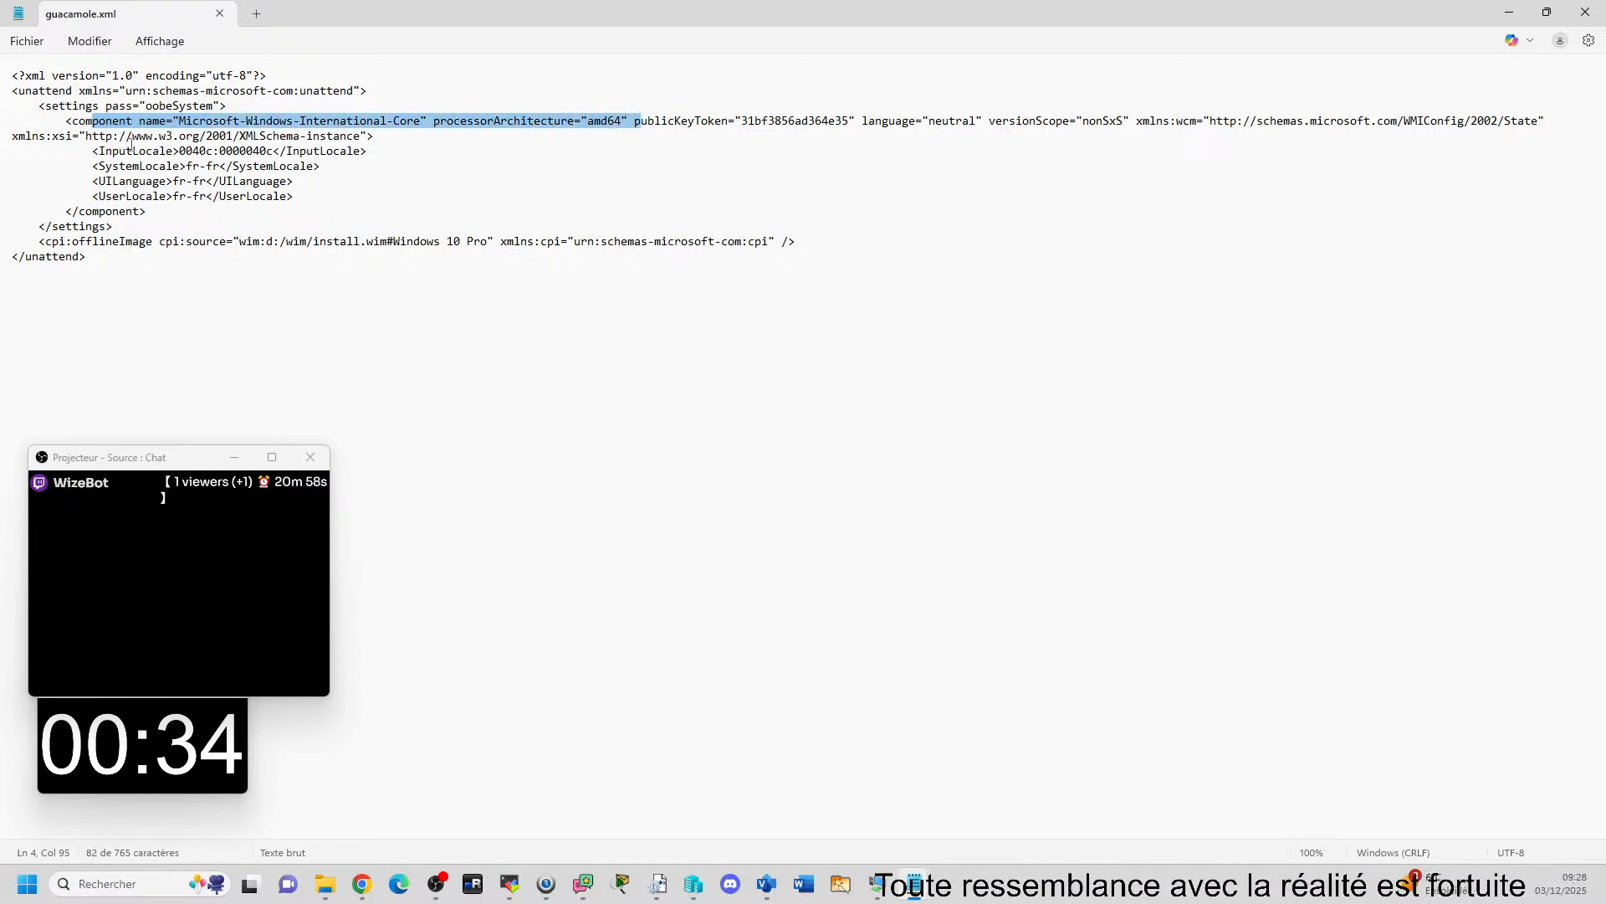
{"action": "left_click_drag", "start_coordinate": [166, 136], "coordinate": [319, 138]}
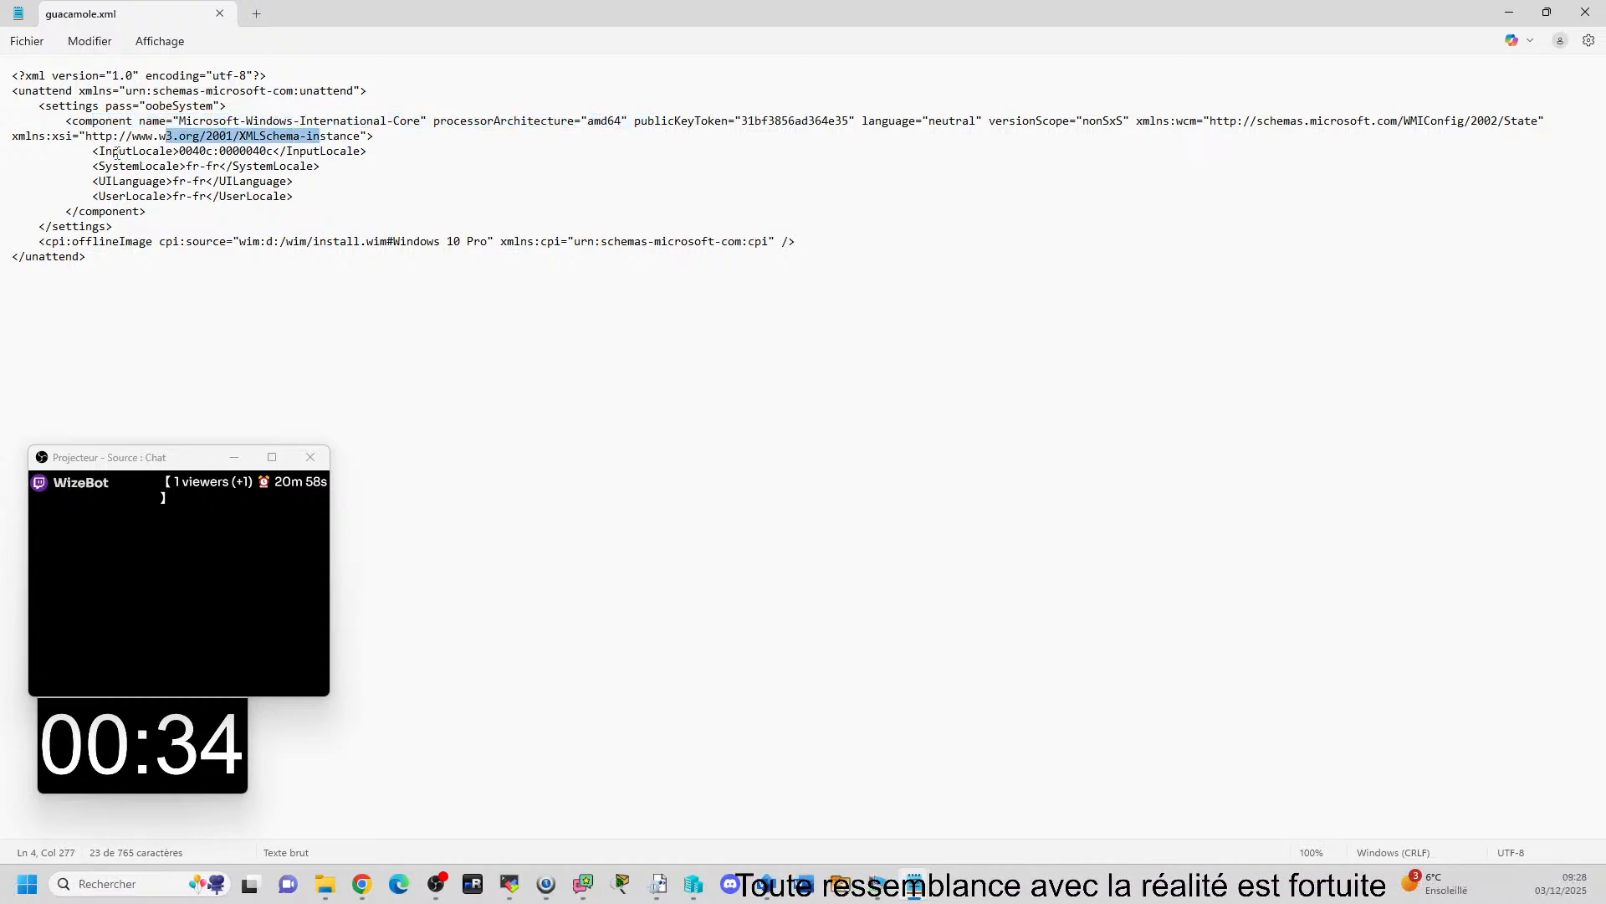
{"action": "left_click_drag", "start_coordinate": [99, 153], "coordinate": [353, 153]}
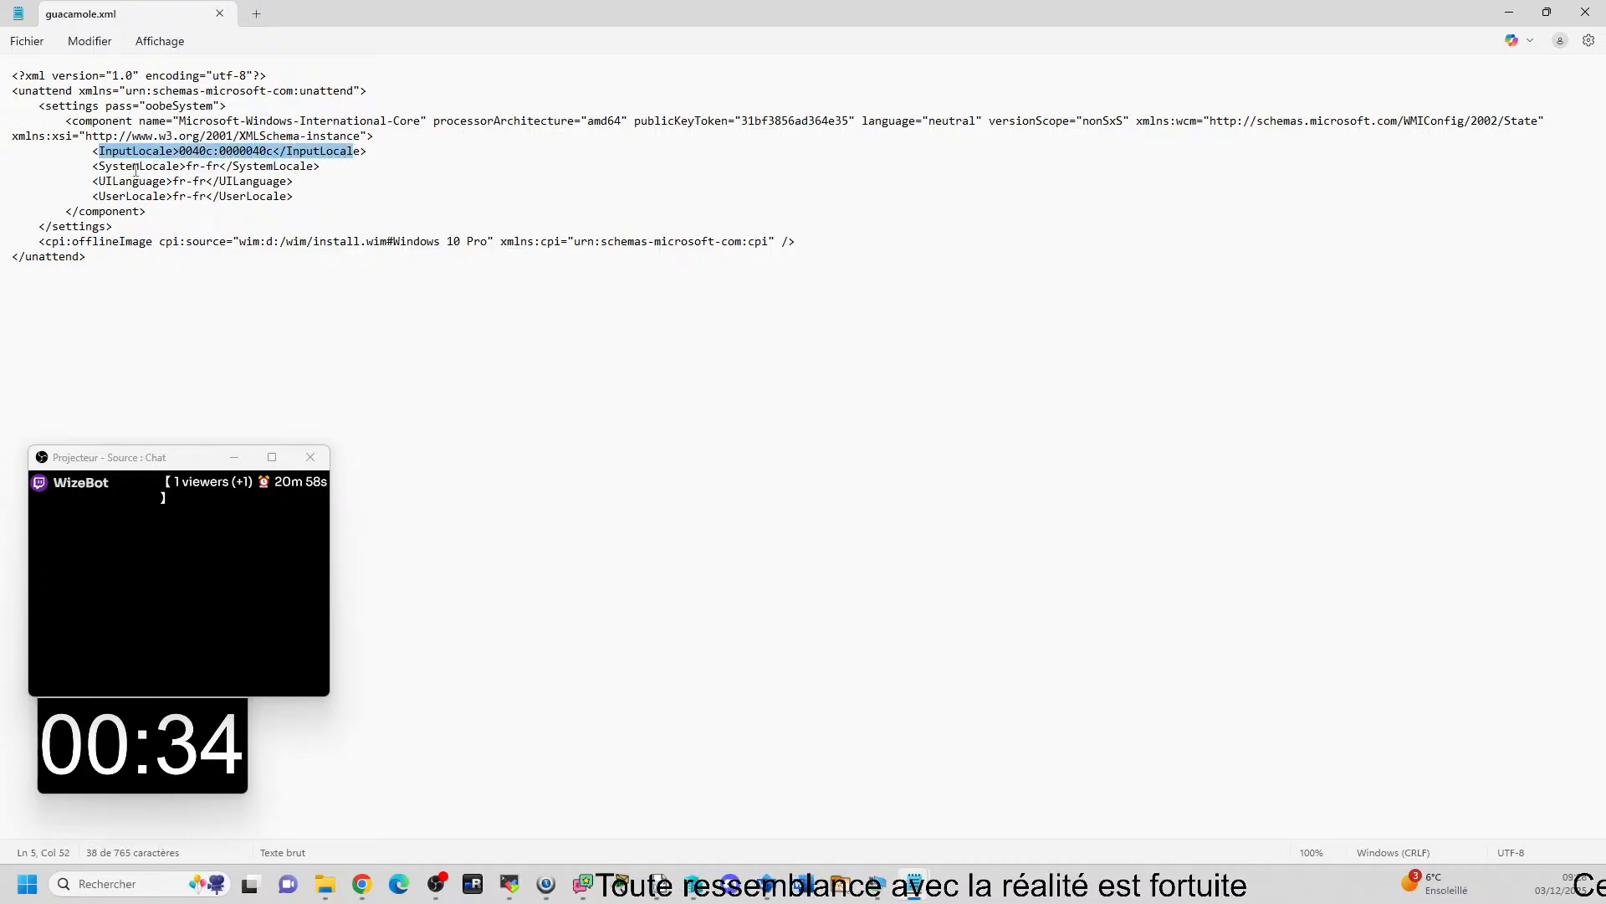
{"action": "left_click_drag", "start_coordinate": [107, 169], "coordinate": [294, 198]}
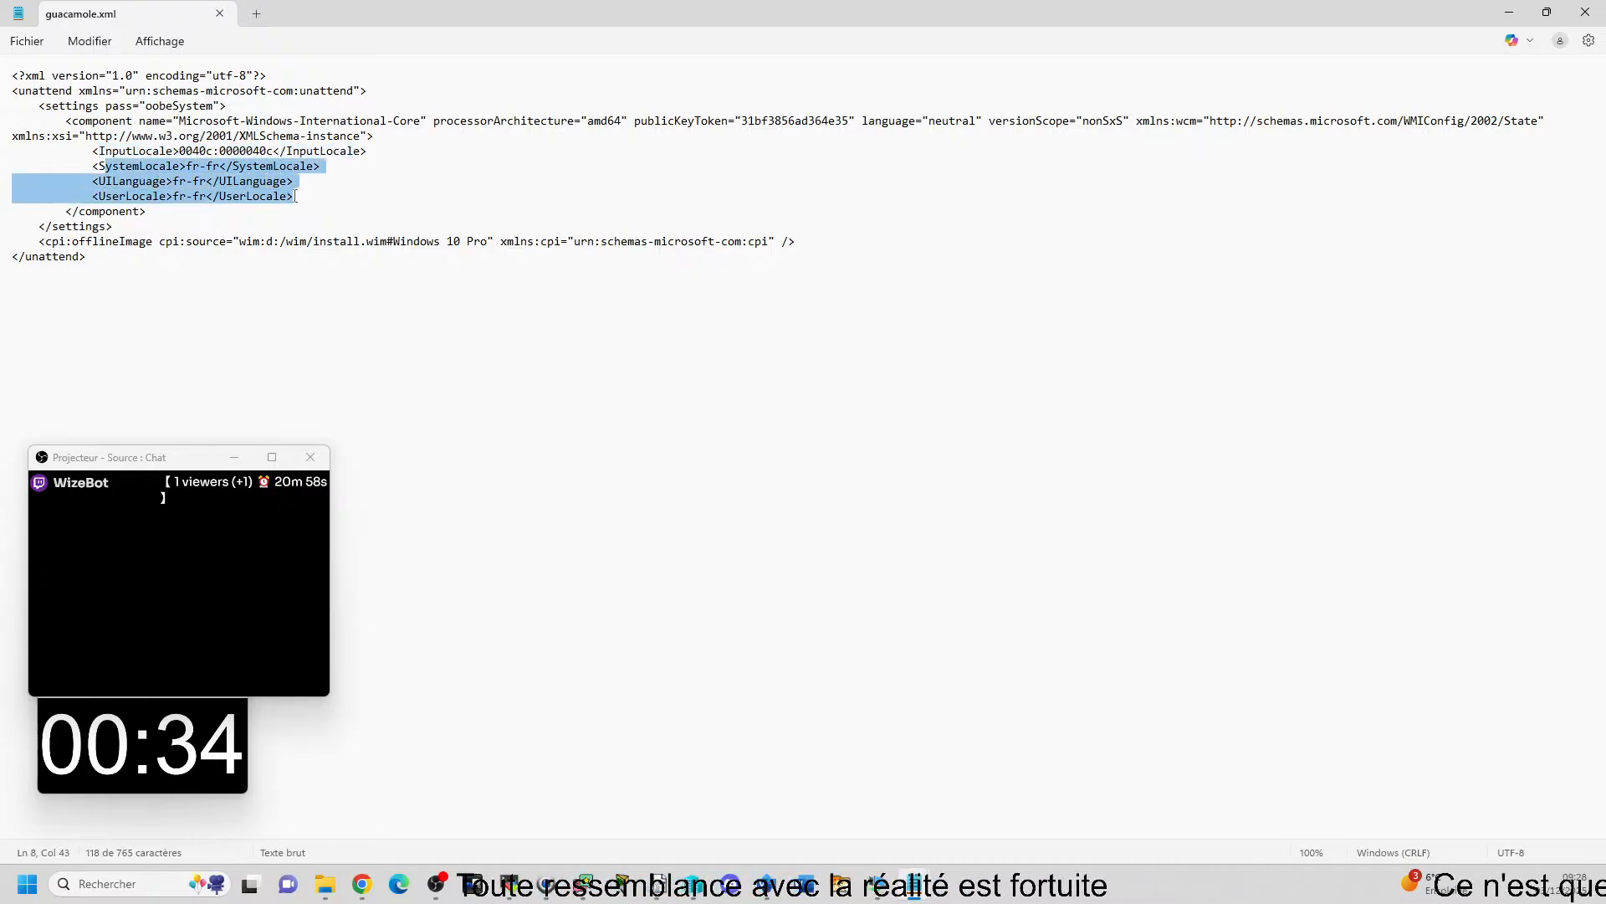
{"action": "left_click", "coordinate": [148, 164]}
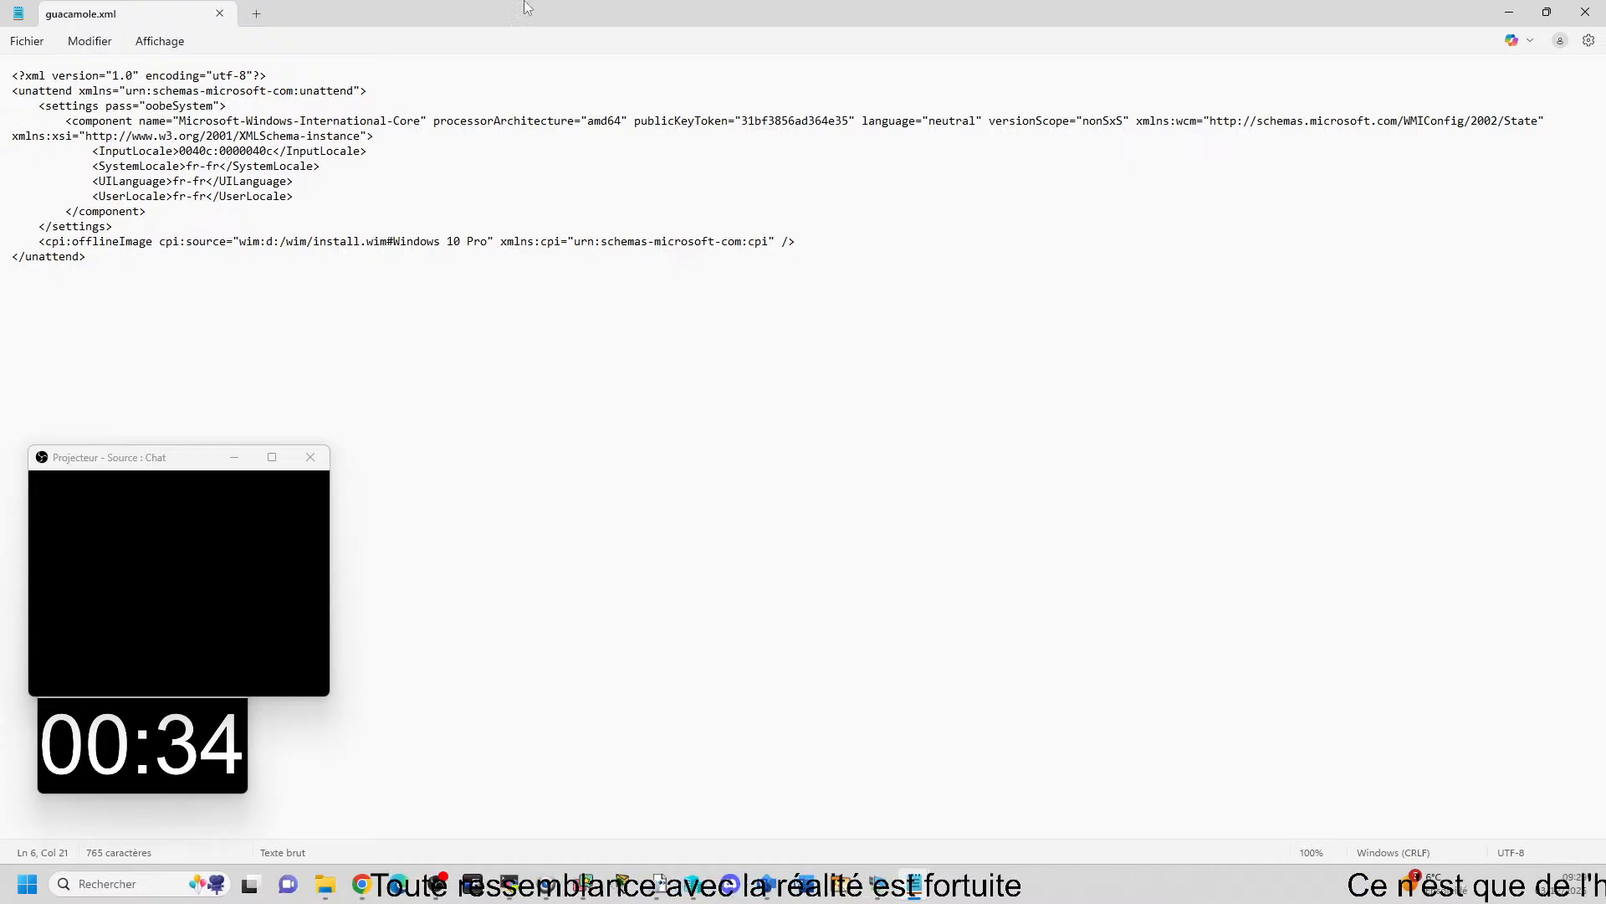
{"action": "left_click", "coordinate": [1587, 13]}
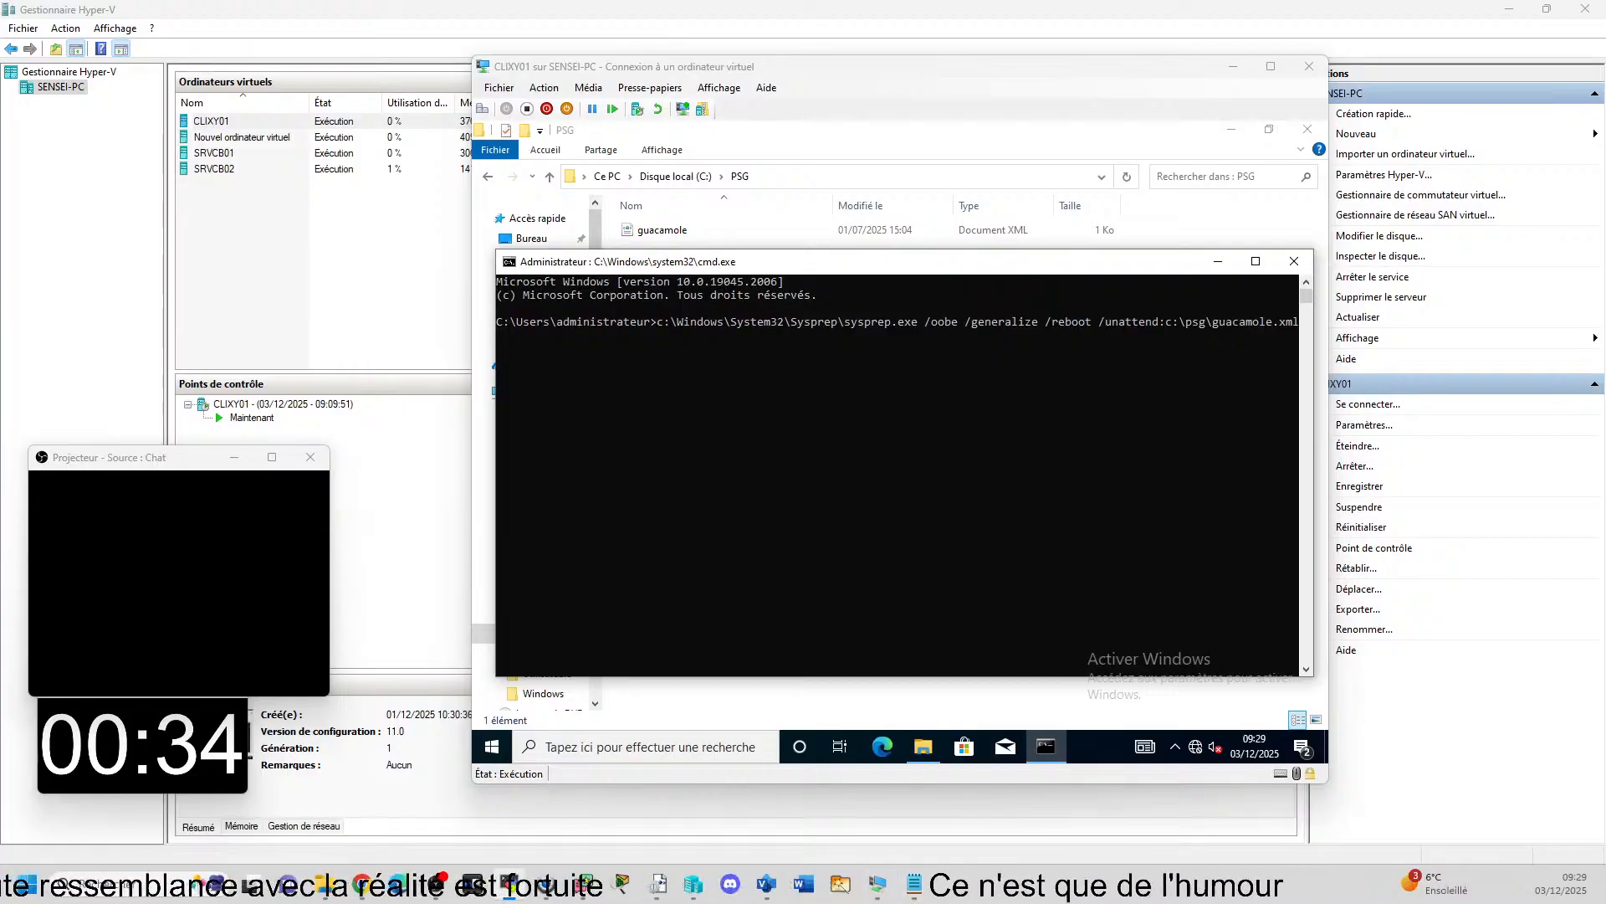
Show the PCTSSR17 remote view, dismiss clicj02's sysprep error and mark where the answer file path lacks its colon.
{"action": "key", "text": "super+shift+Left"}
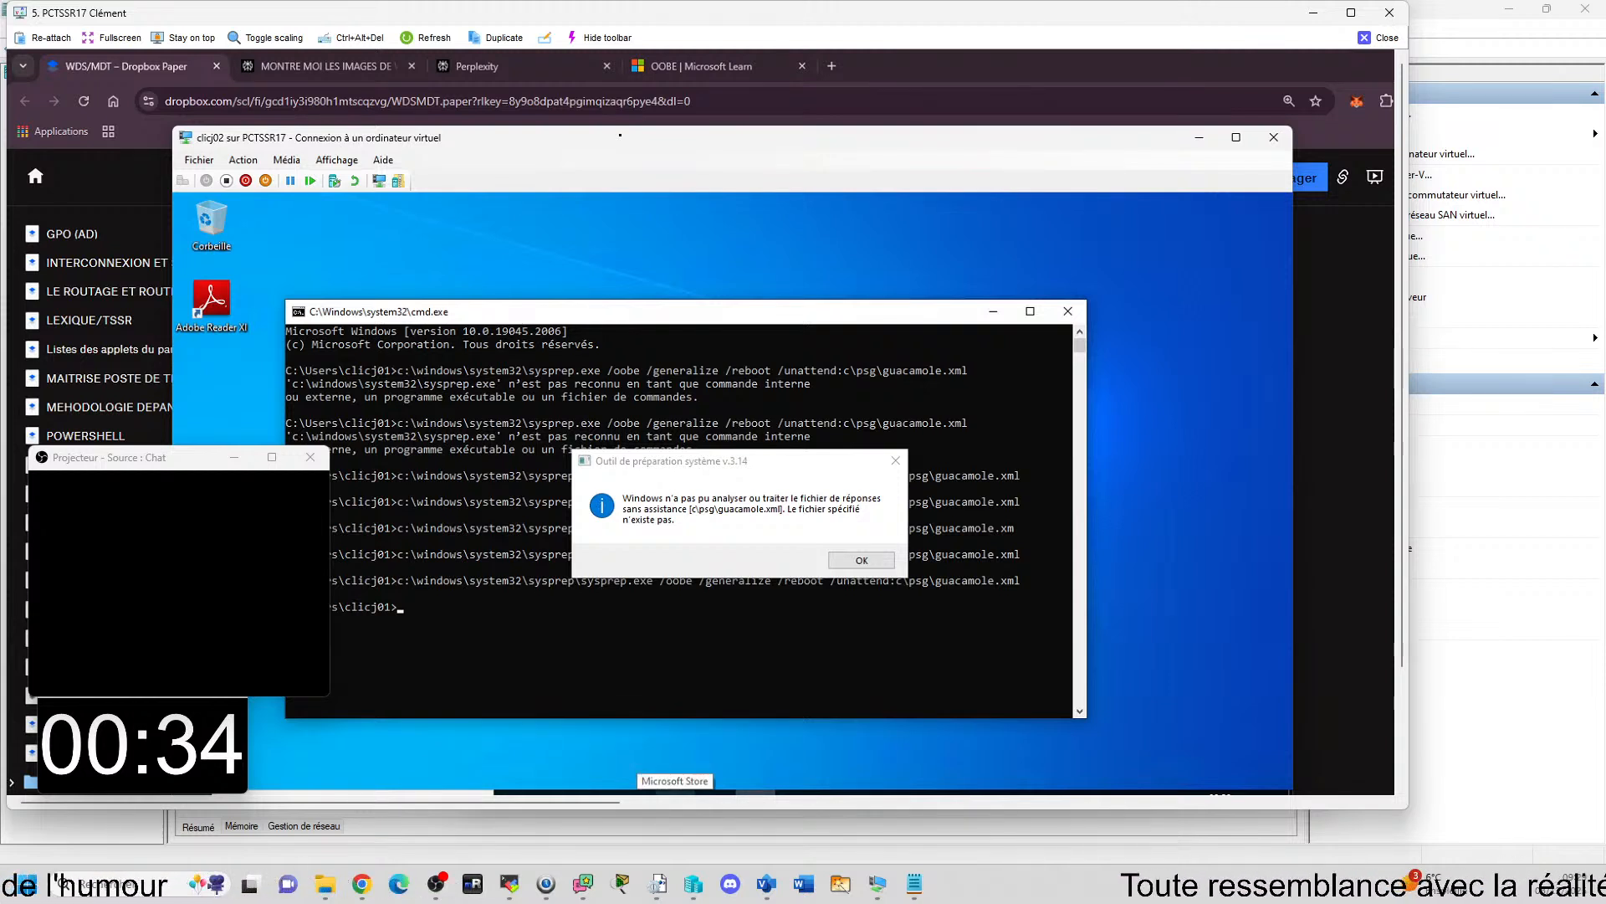
{"action": "left_click", "coordinate": [855, 562]}
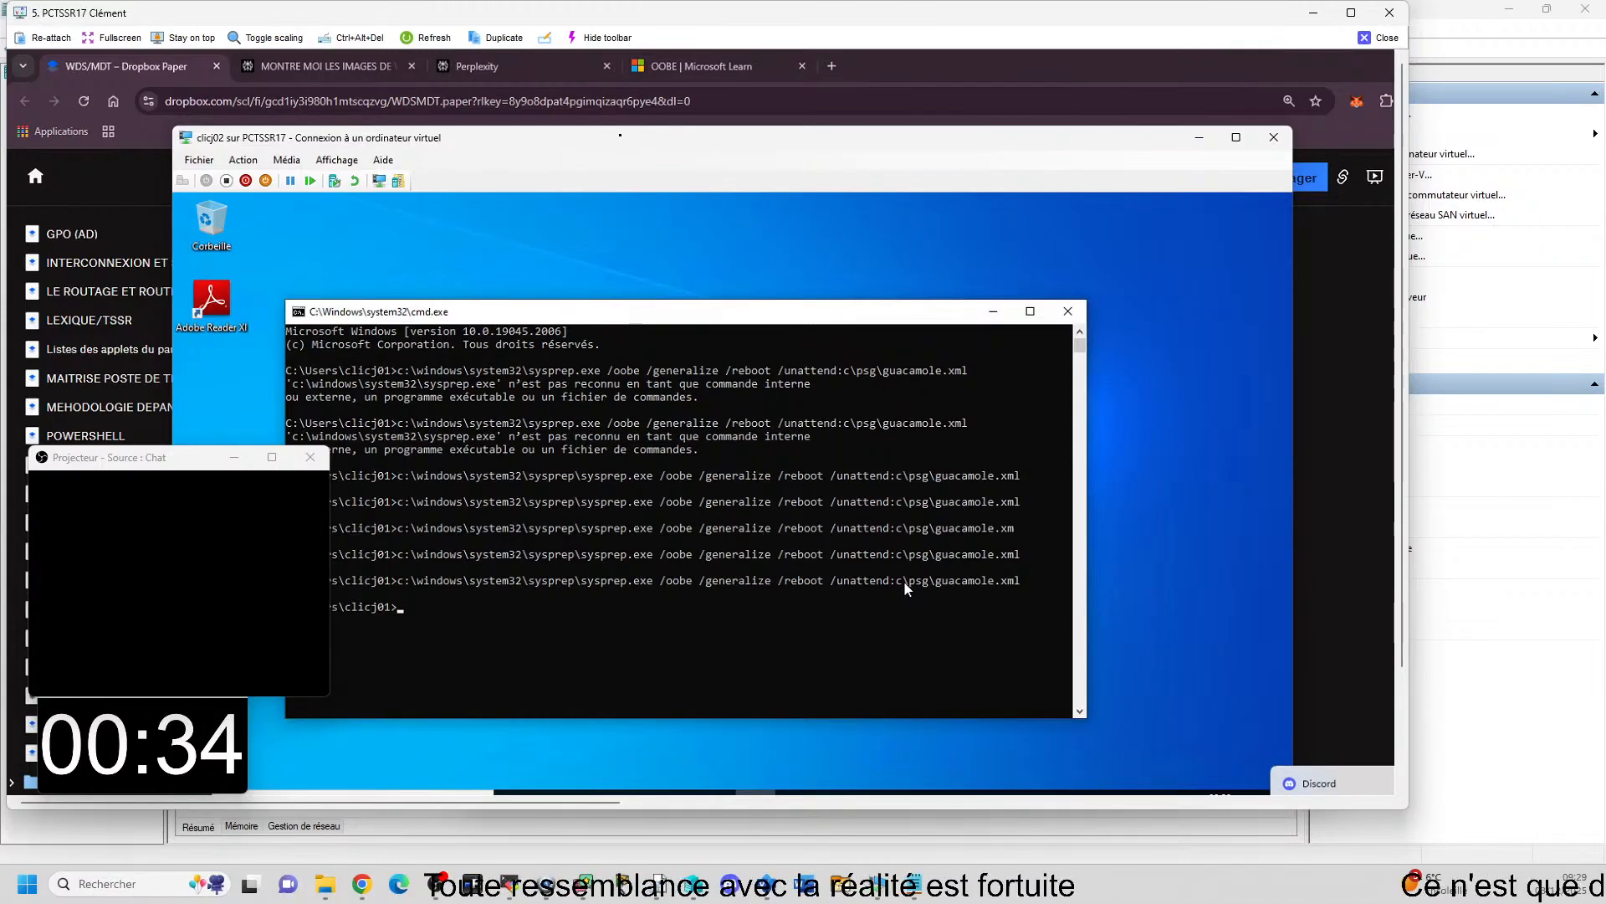
{"action": "left_click", "coordinate": [904, 580]}
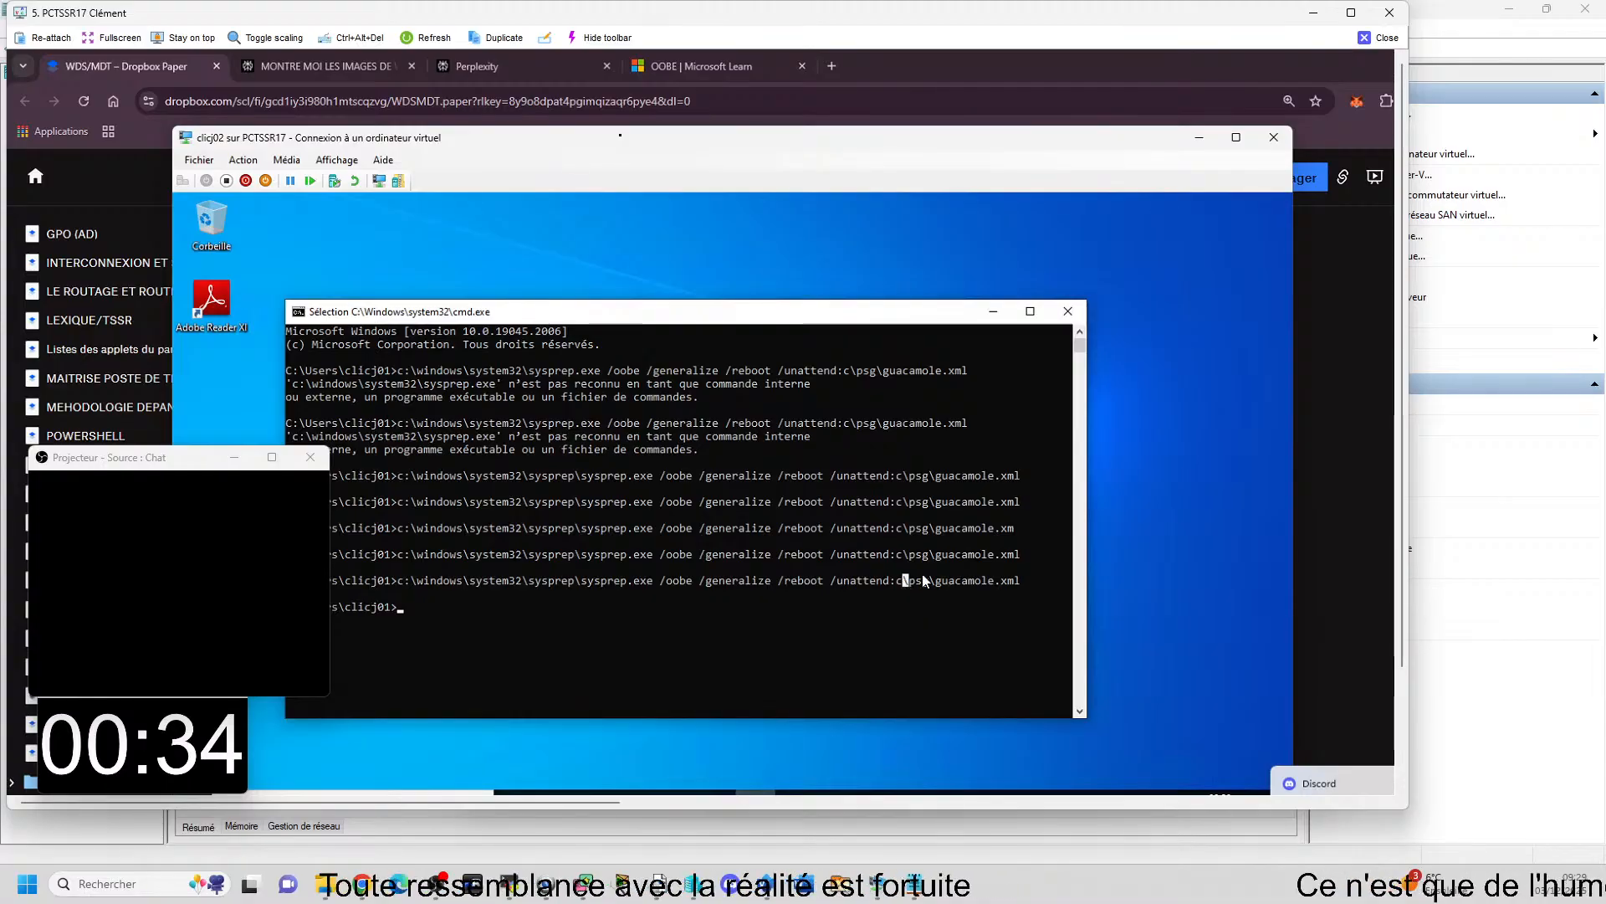
{"action": "left_click", "coordinate": [1031, 579]}
{"action": "key", "text": "Escape"}
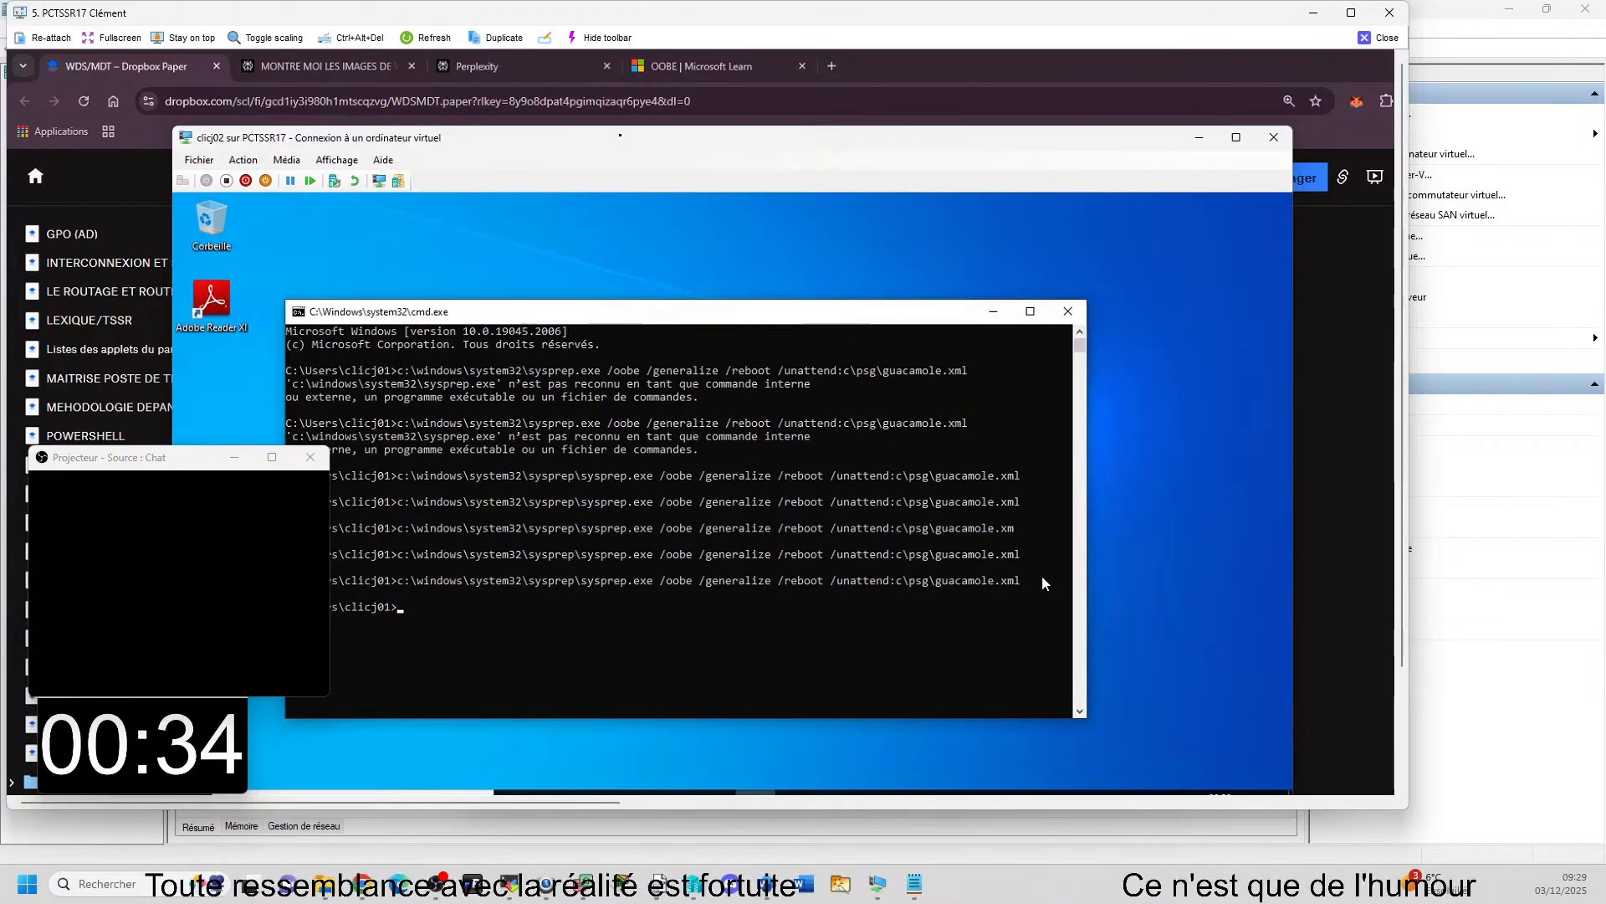
Recall the sysprep command on clicj02, correct its answer file path to c:\psg\guacamole.xml and run it.
{"action": "key", "text": "Up"}
{"action": "key", "text": "BackSpace"}
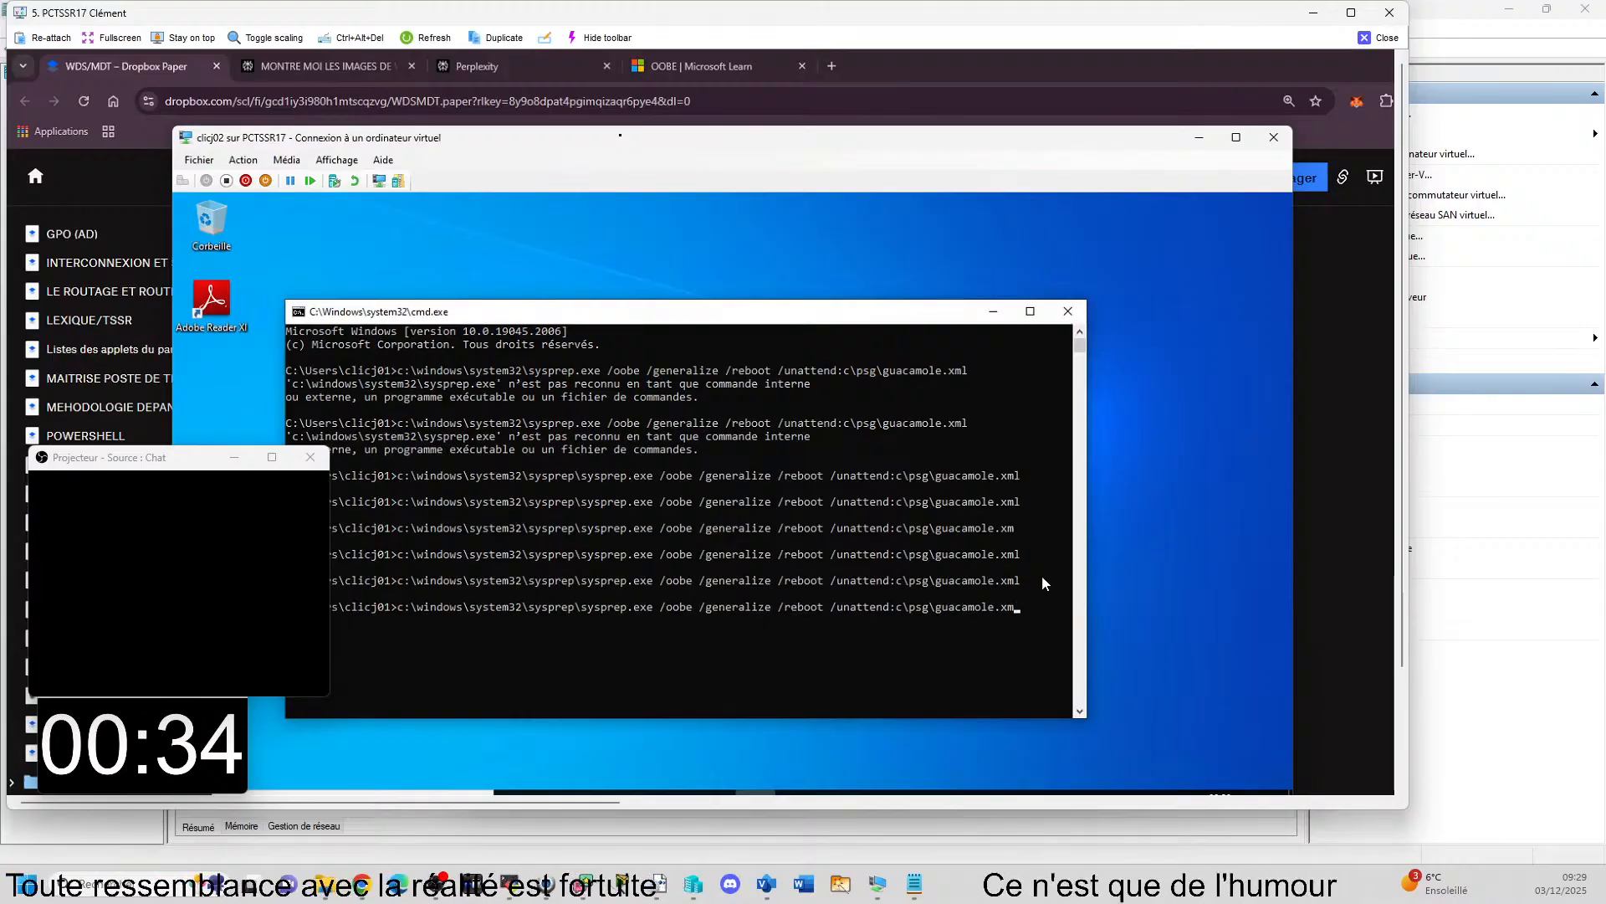
{"action": "type", "text": "l"}
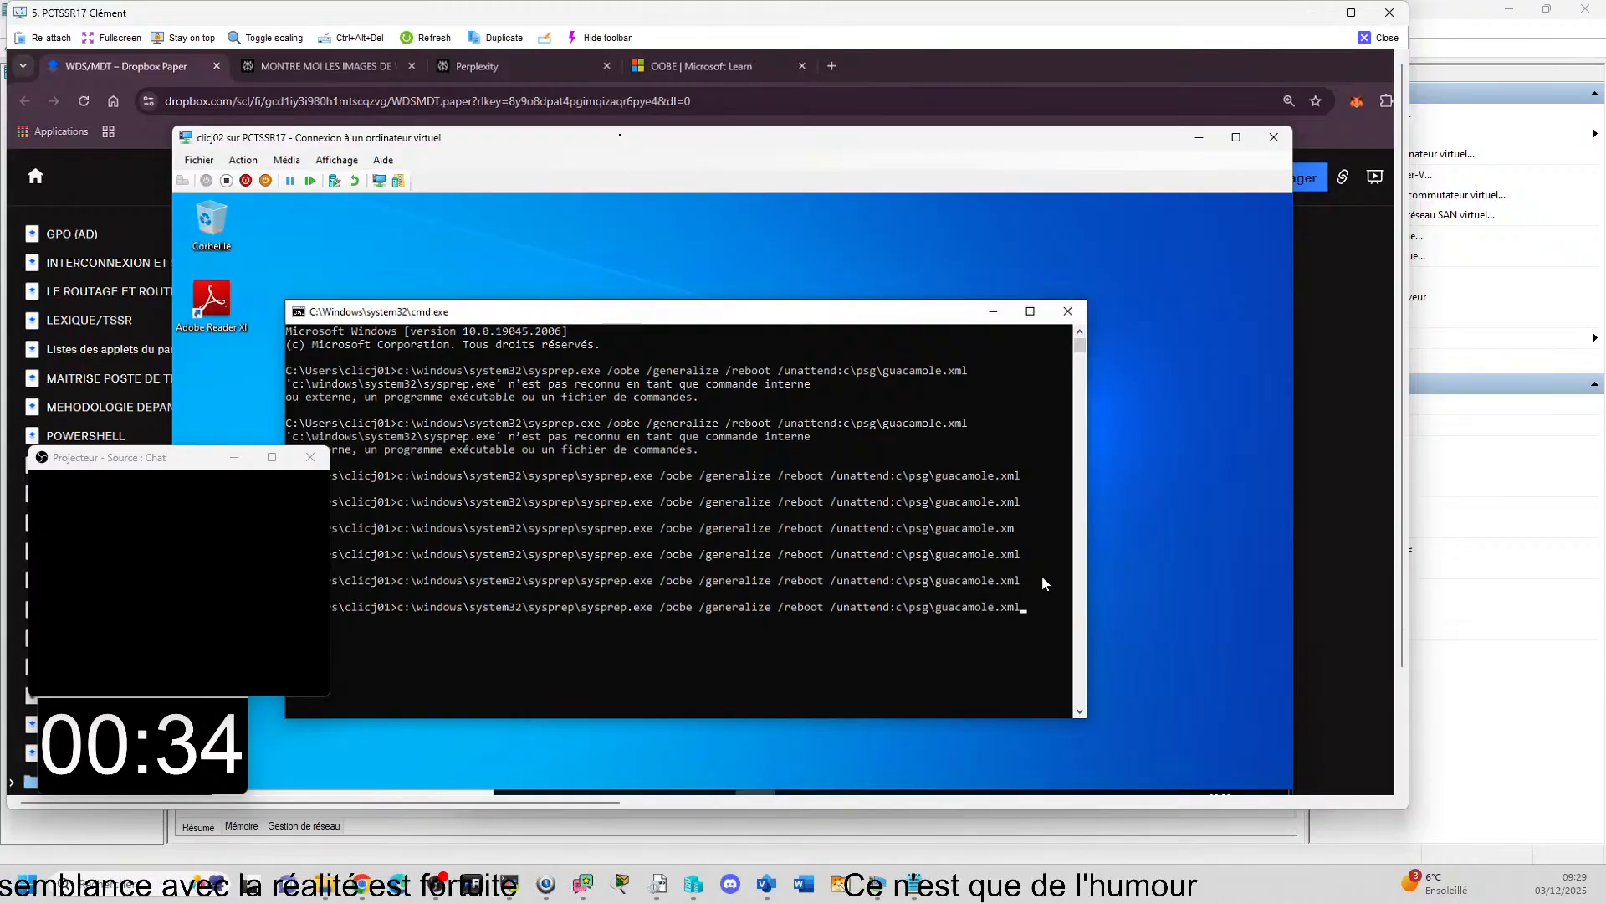
{"action": "key", "text": "Left"}
{"action": "key", "text": "Left"}
{"action": "key", "text": "Left"}
{"action": "key", "text": "Left"}
{"action": "key", "text": "Left"}
{"action": "key", "text": "Left"}
{"action": "key", "text": "Left"}
{"action": "key", "text": "Left"}
{"action": "key", "text": "Left"}
{"action": "key", "text": "Left"}
{"action": "key", "text": "Left"}
{"action": "key", "text": "Left"}
{"action": "key", "text": "Left"}
{"action": "key", "text": "Left"}
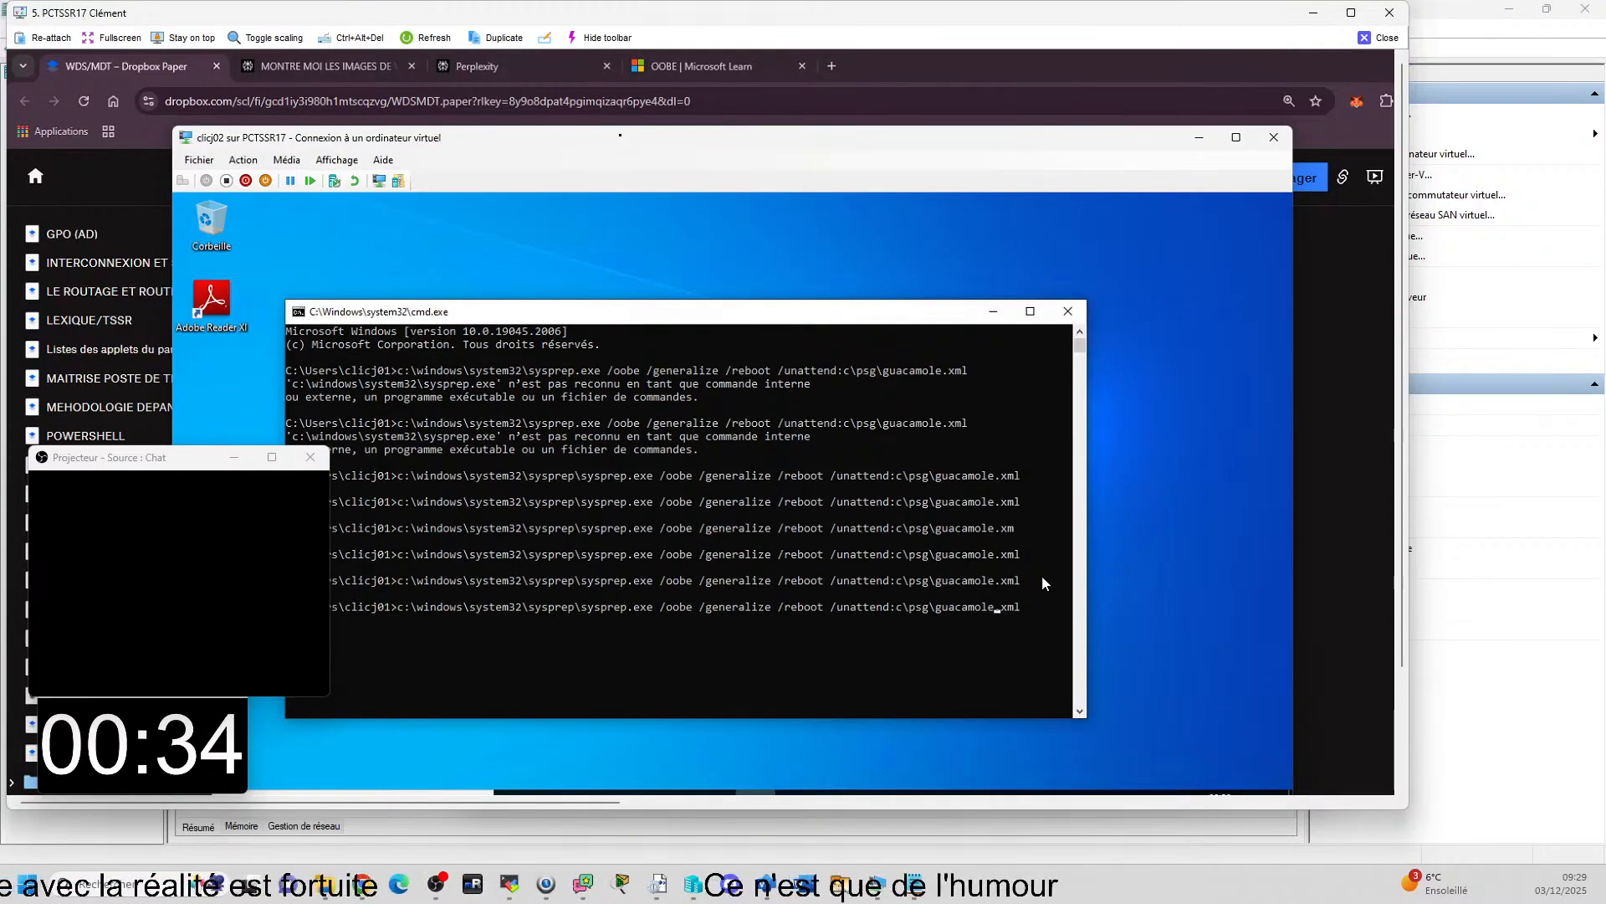
{"action": "key", "text": "Left"}
{"action": "key", "text": "Left"}
{"action": "key", "text": "Left"}
{"action": "key", "text": "Left"}
{"action": "key", "text": "Left"}
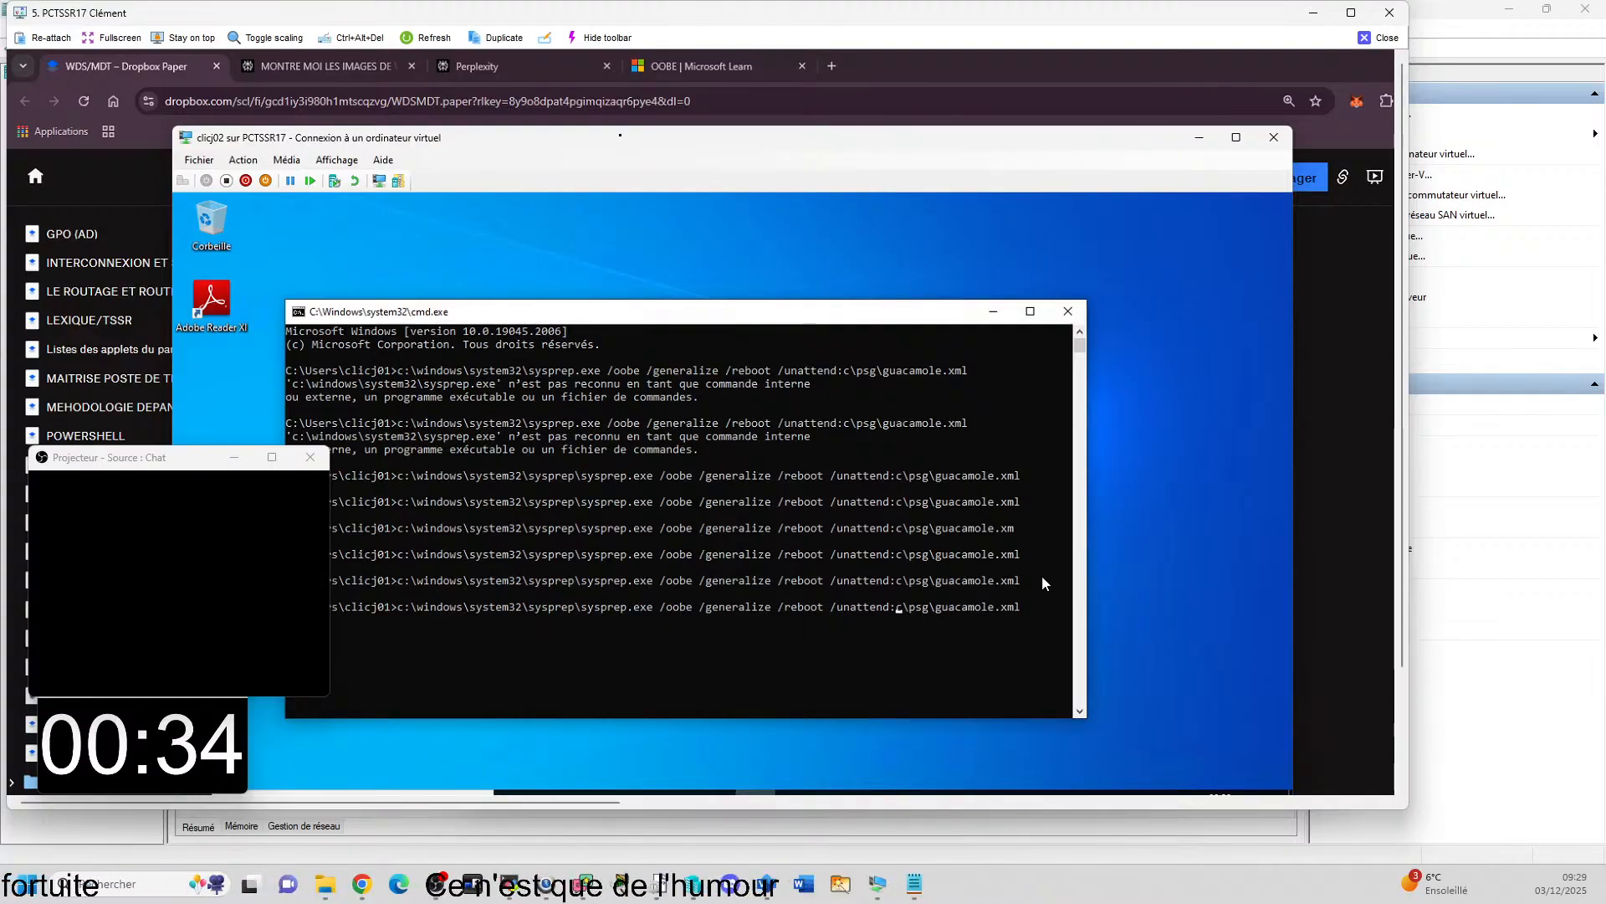
{"action": "key", "text": "Right"}
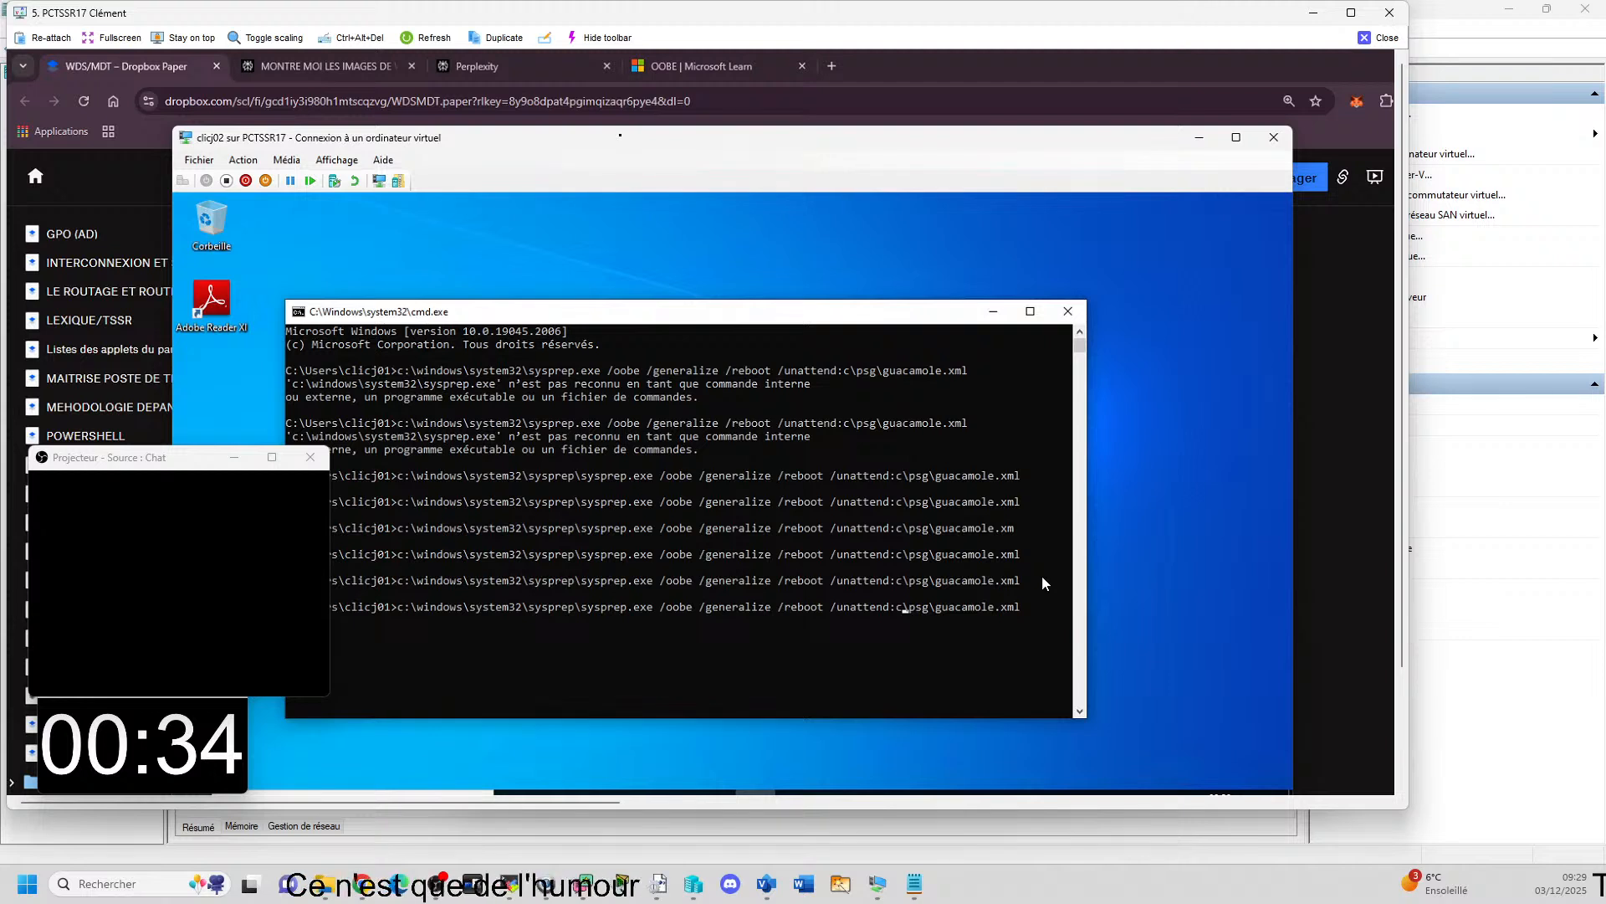
{"action": "type", "text": ":"}
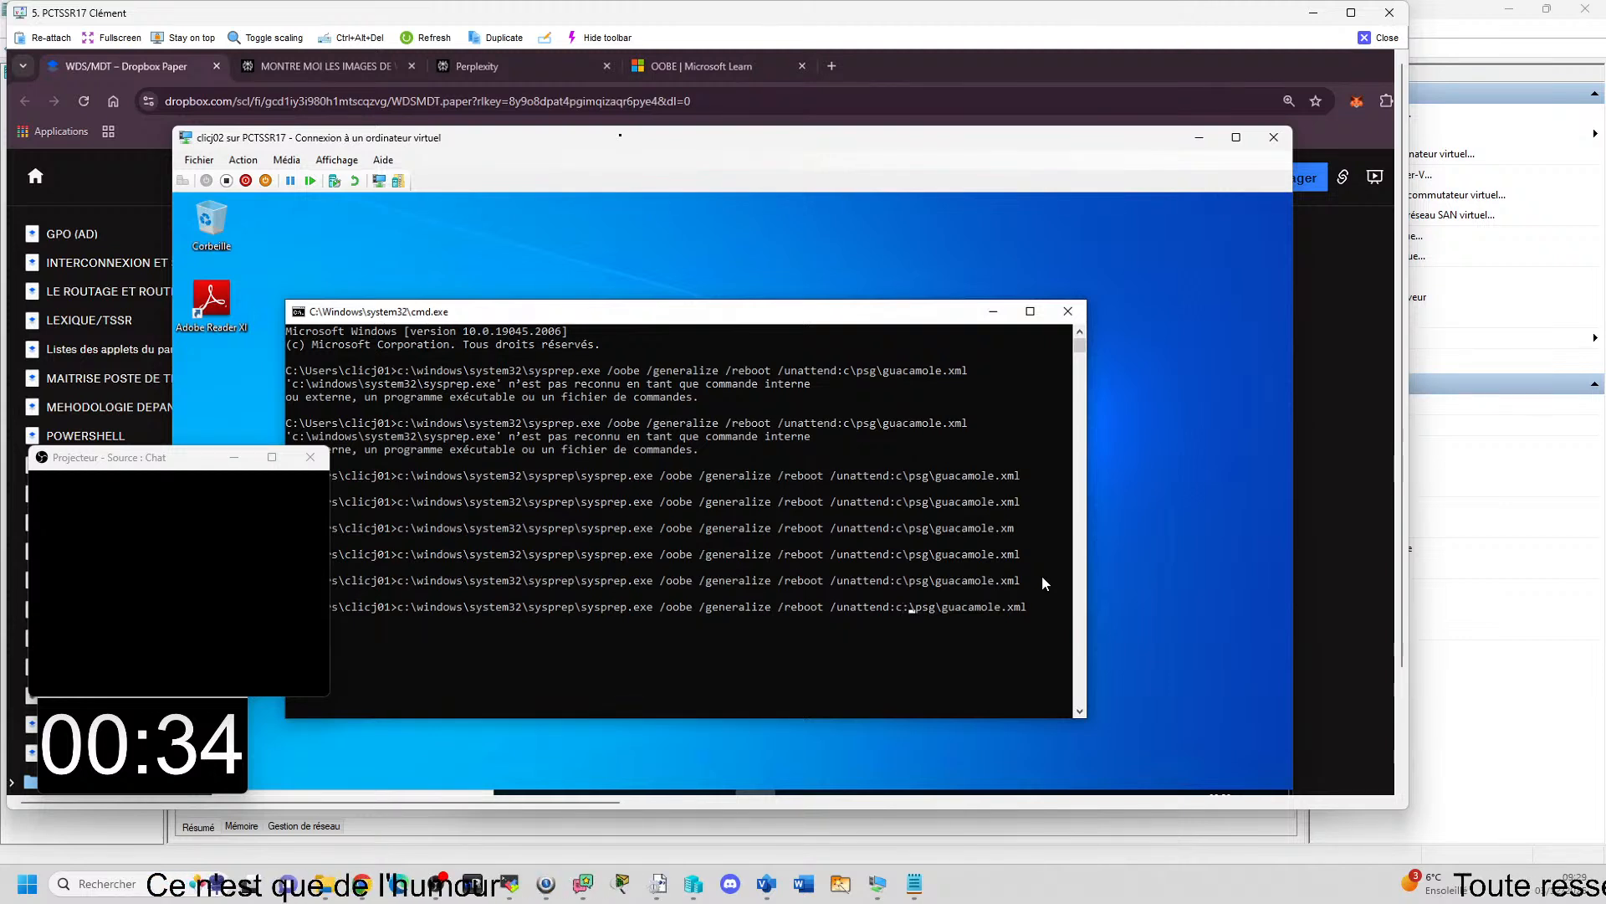
{"action": "key", "text": "Return"}
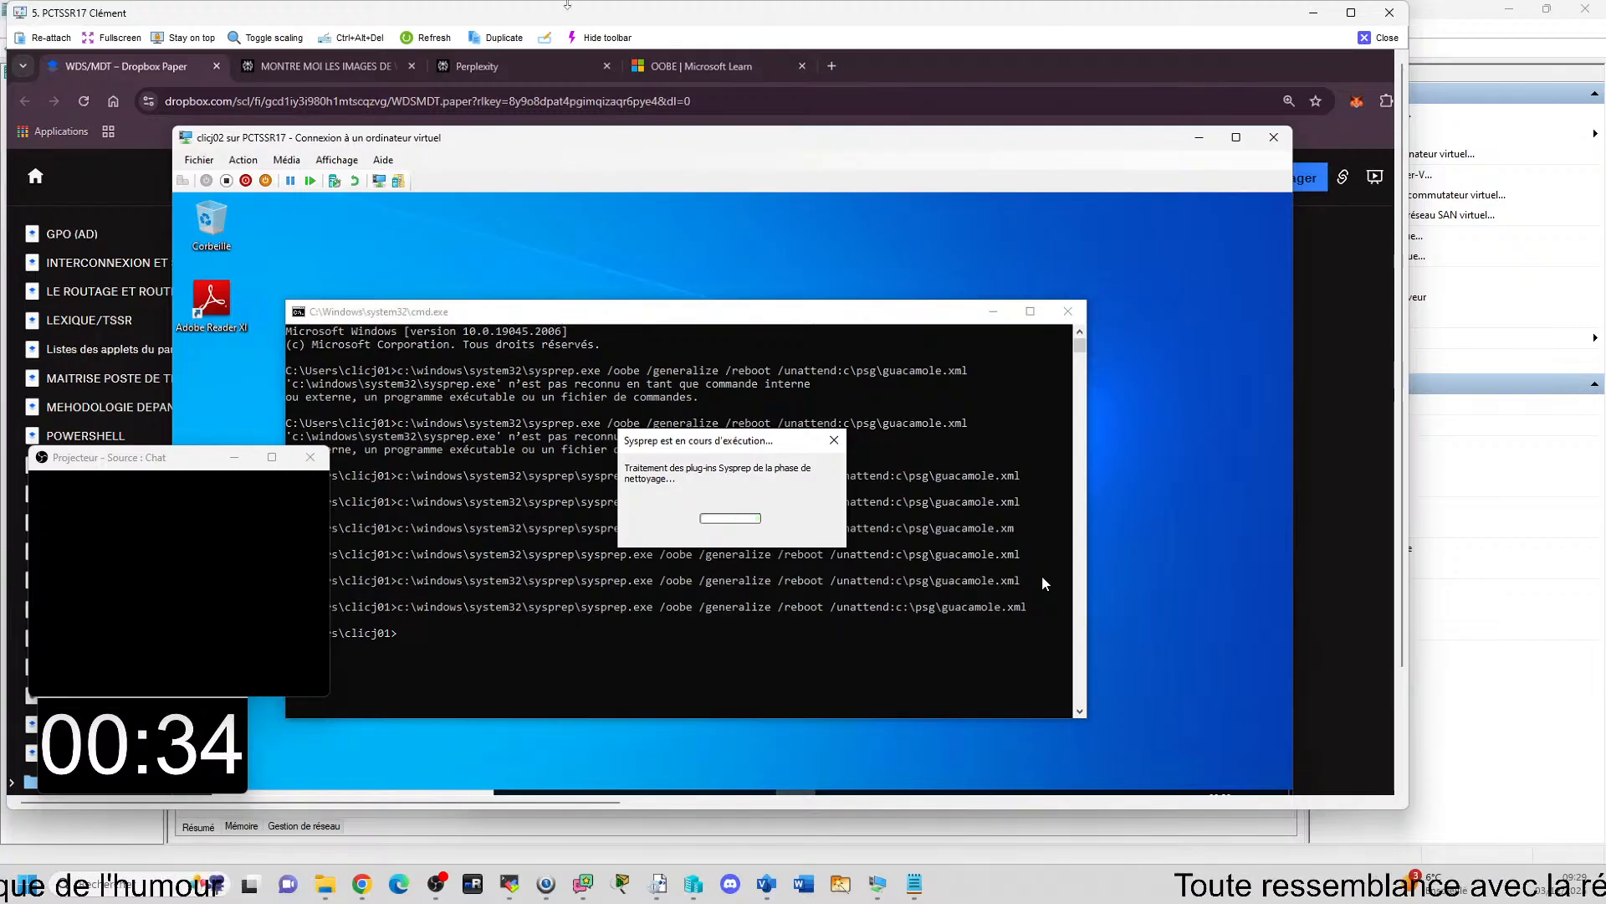
Close the PCTSSR17 remote view and bring up the answer file opening dialog of Windows System Image Manager on PCTSSR06.
{"action": "left_click", "coordinate": [1389, 42]}
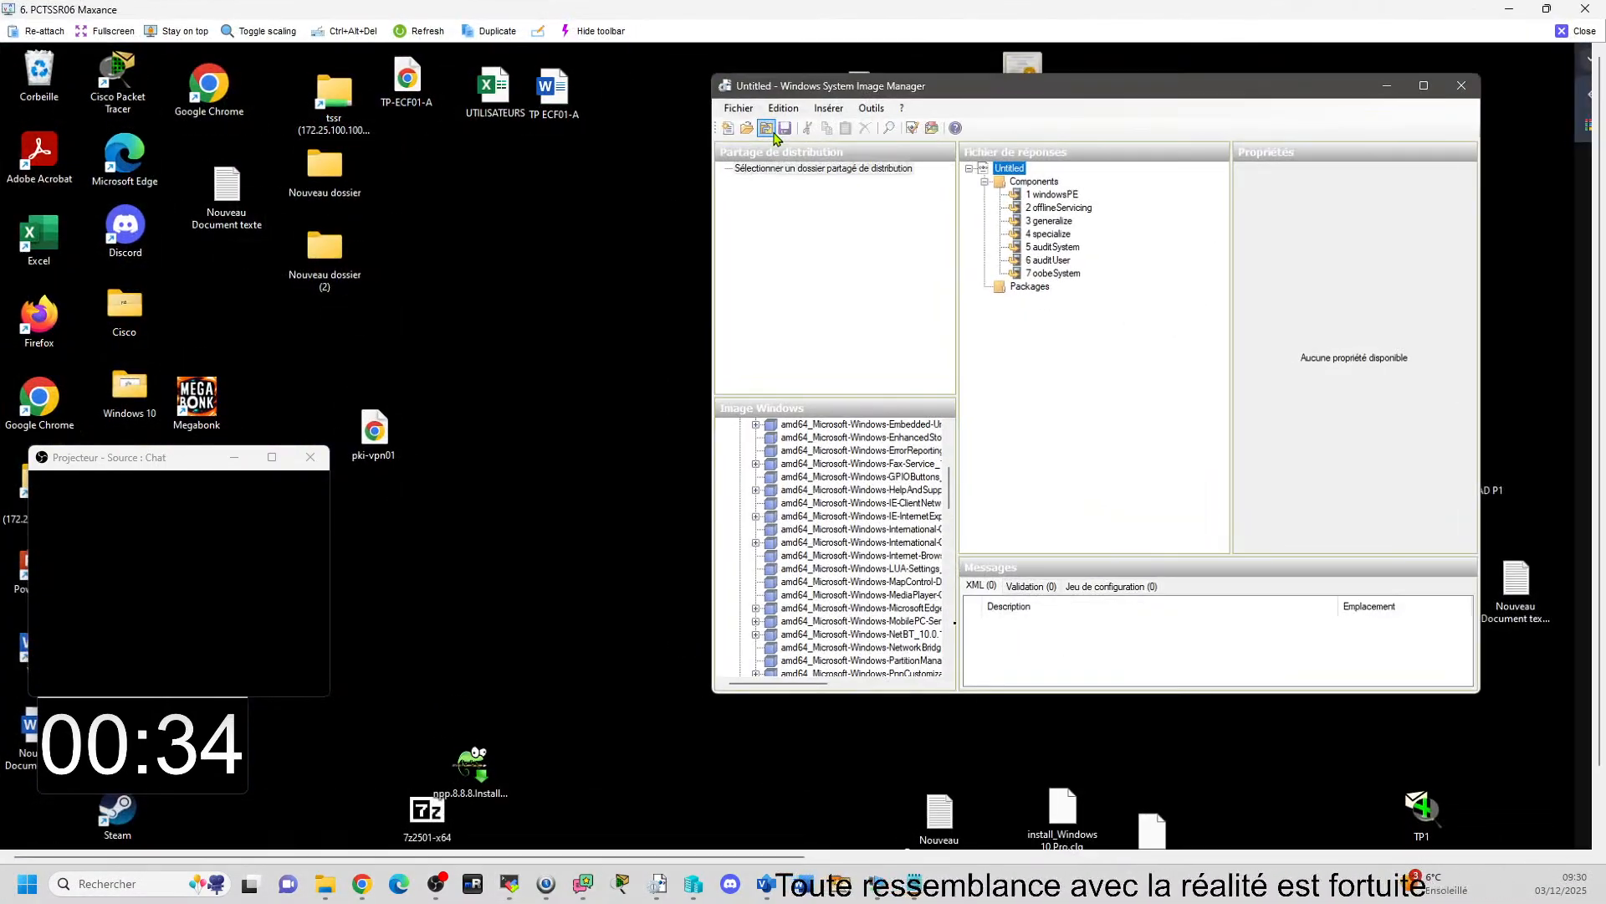
{"action": "left_click", "coordinate": [738, 108]}
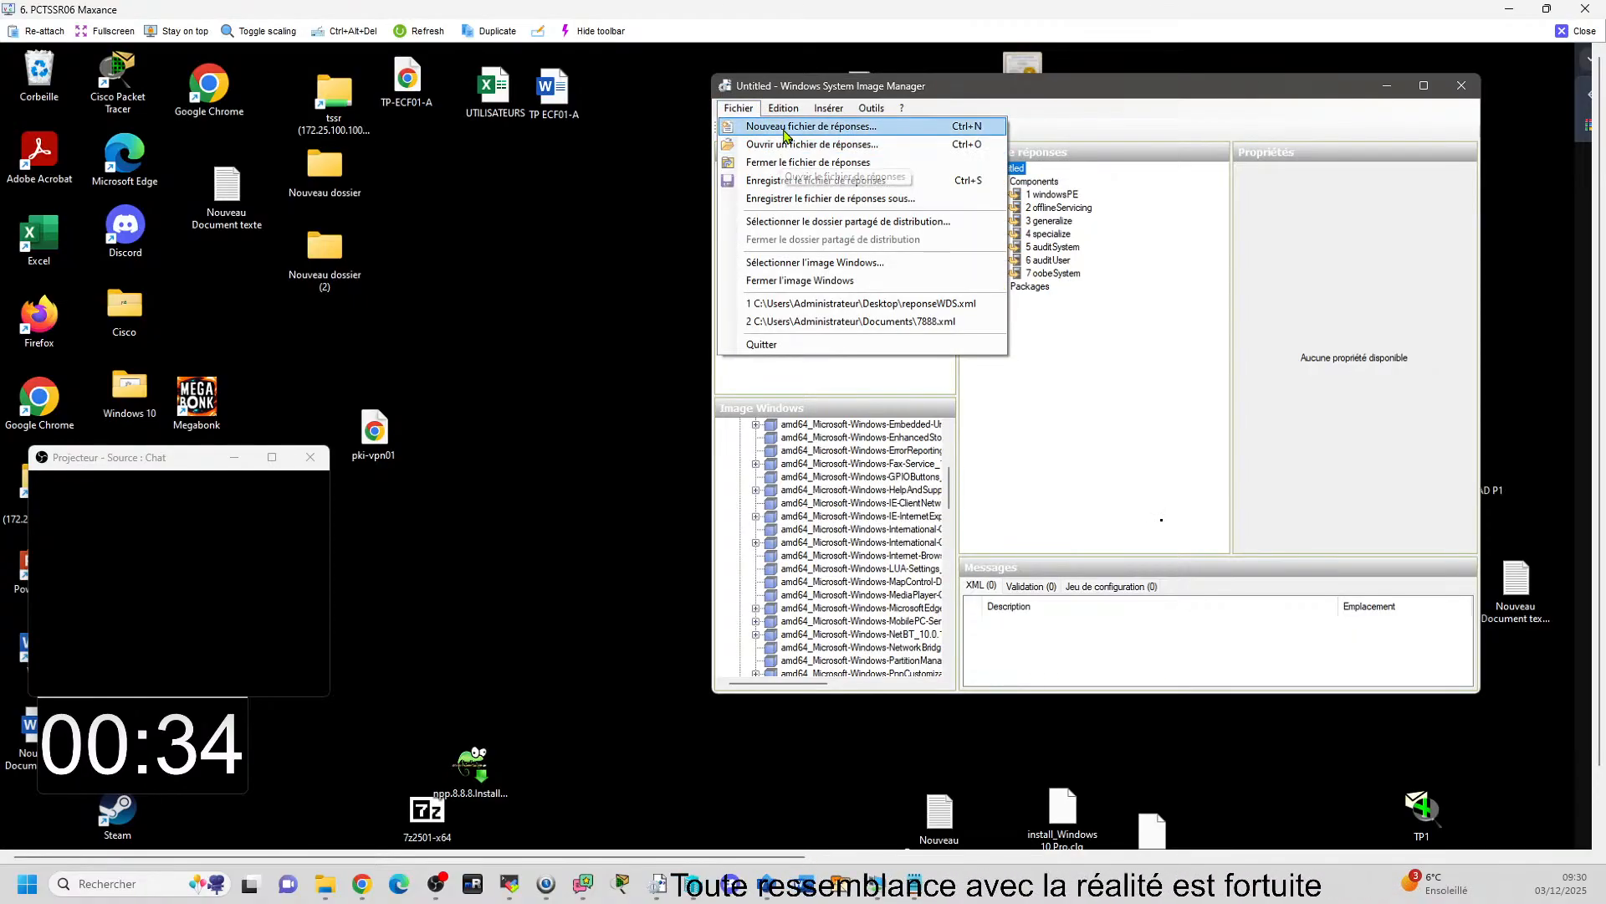
{"action": "left_click", "coordinate": [785, 145]}
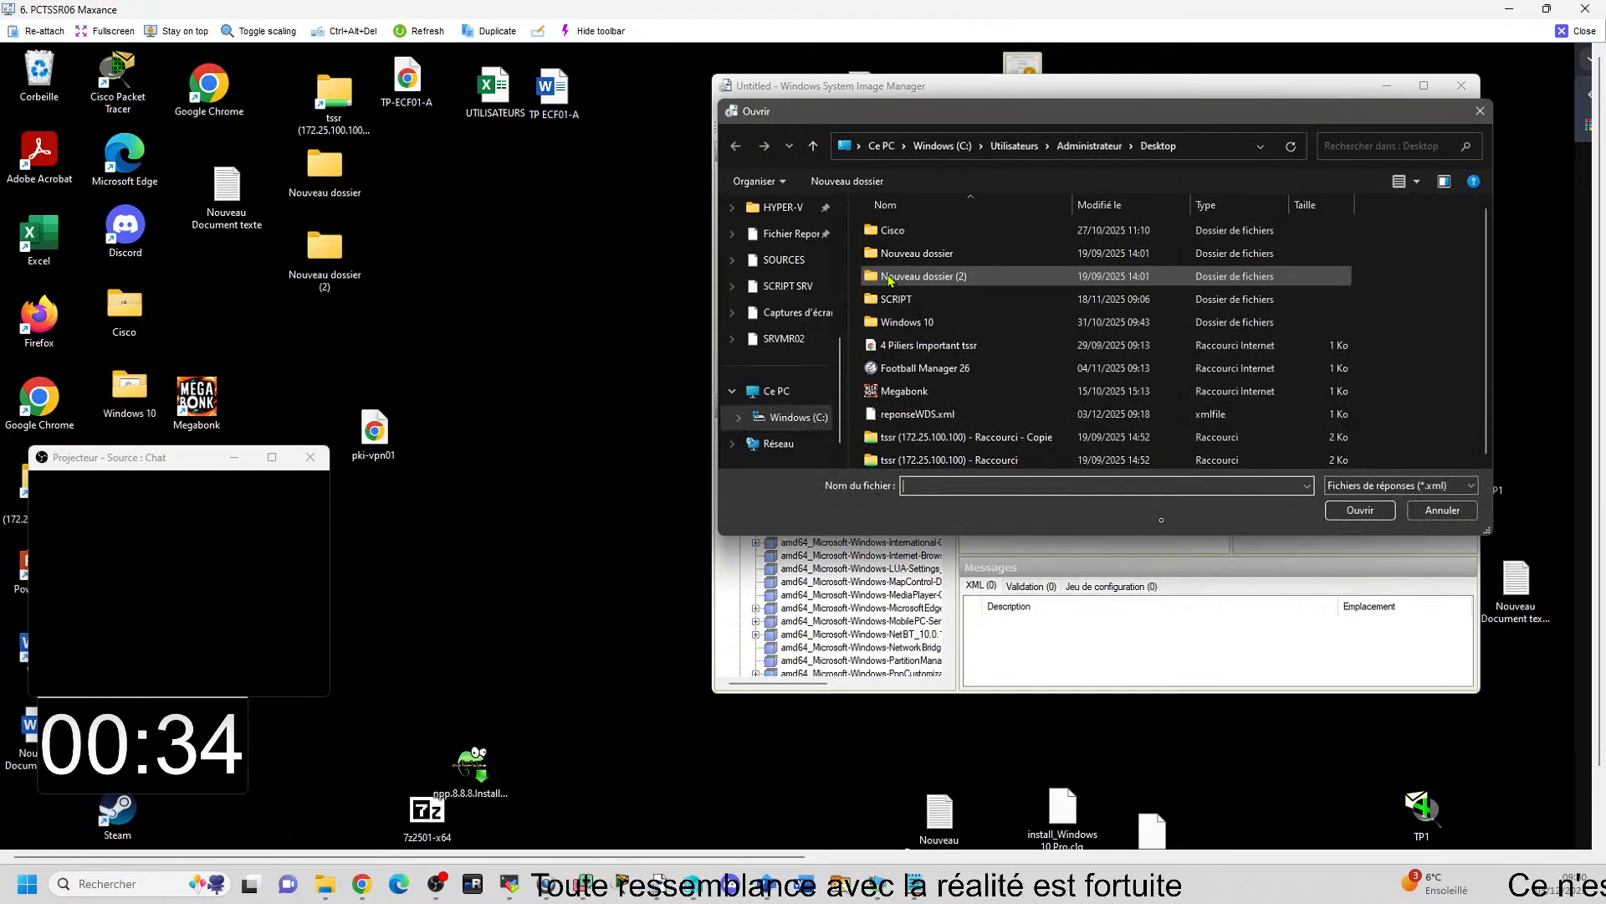
Browse the Desktop and Downloads folders with all file types shown and try to open install_Windows 10 Pro.clg as an answer file.
{"action": "left_click", "coordinate": [781, 323]}
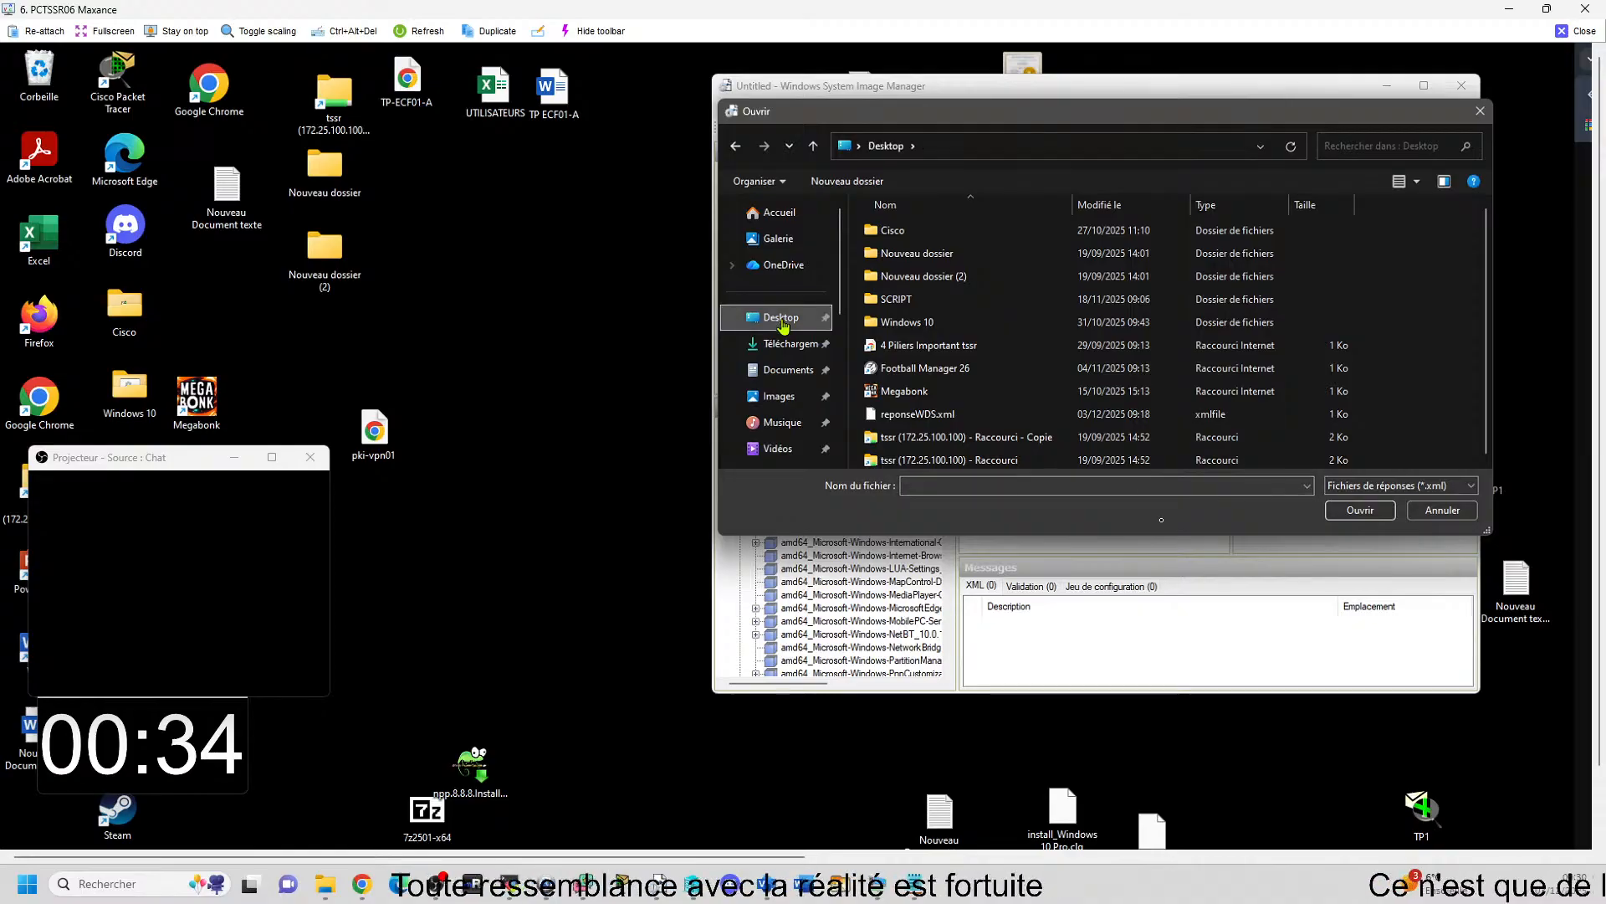
{"action": "left_click", "coordinate": [1415, 485]}
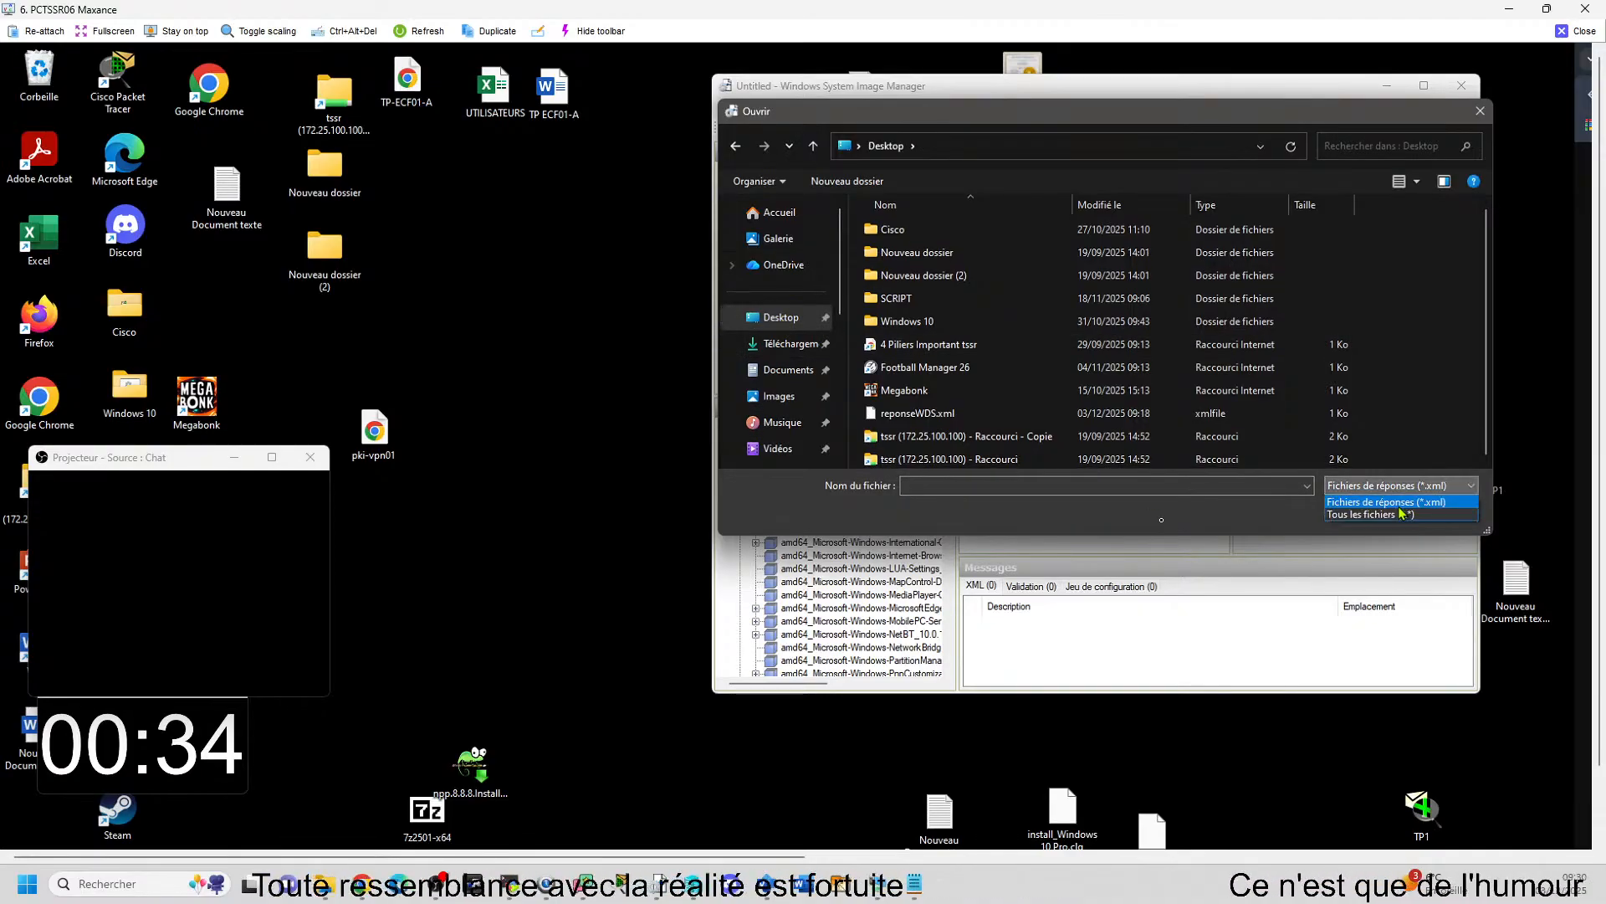
{"action": "left_click", "coordinate": [1368, 500]}
{"action": "scroll", "coordinate": [1059, 332], "scroll_direction": "down", "scroll_amount": 3}
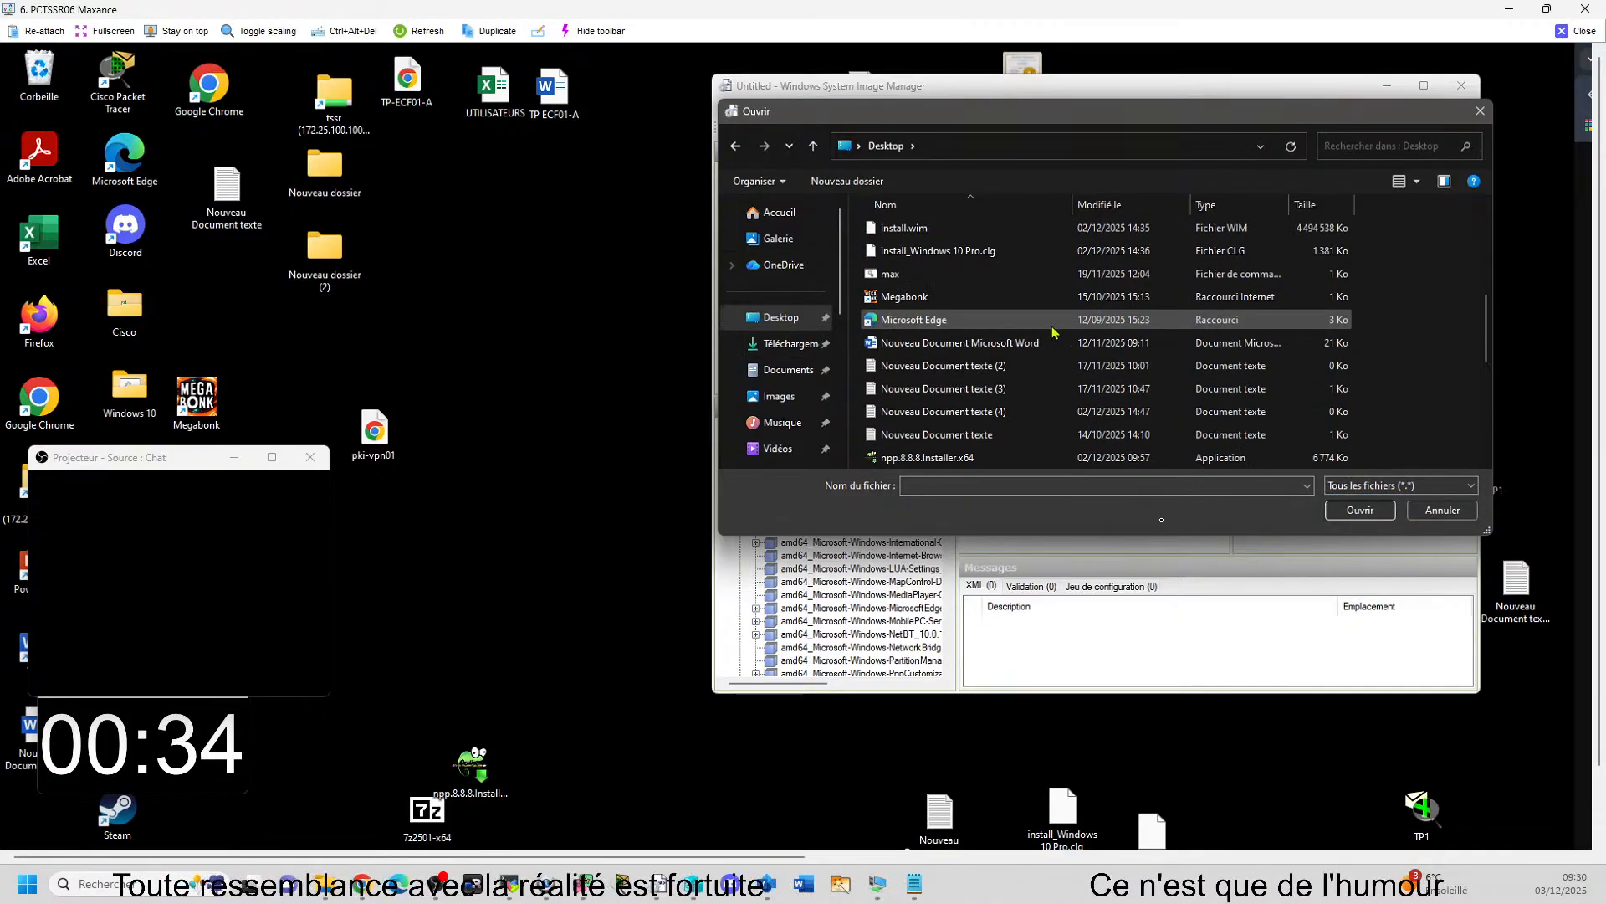
{"action": "scroll", "coordinate": [1053, 332], "scroll_direction": "down", "scroll_amount": 2}
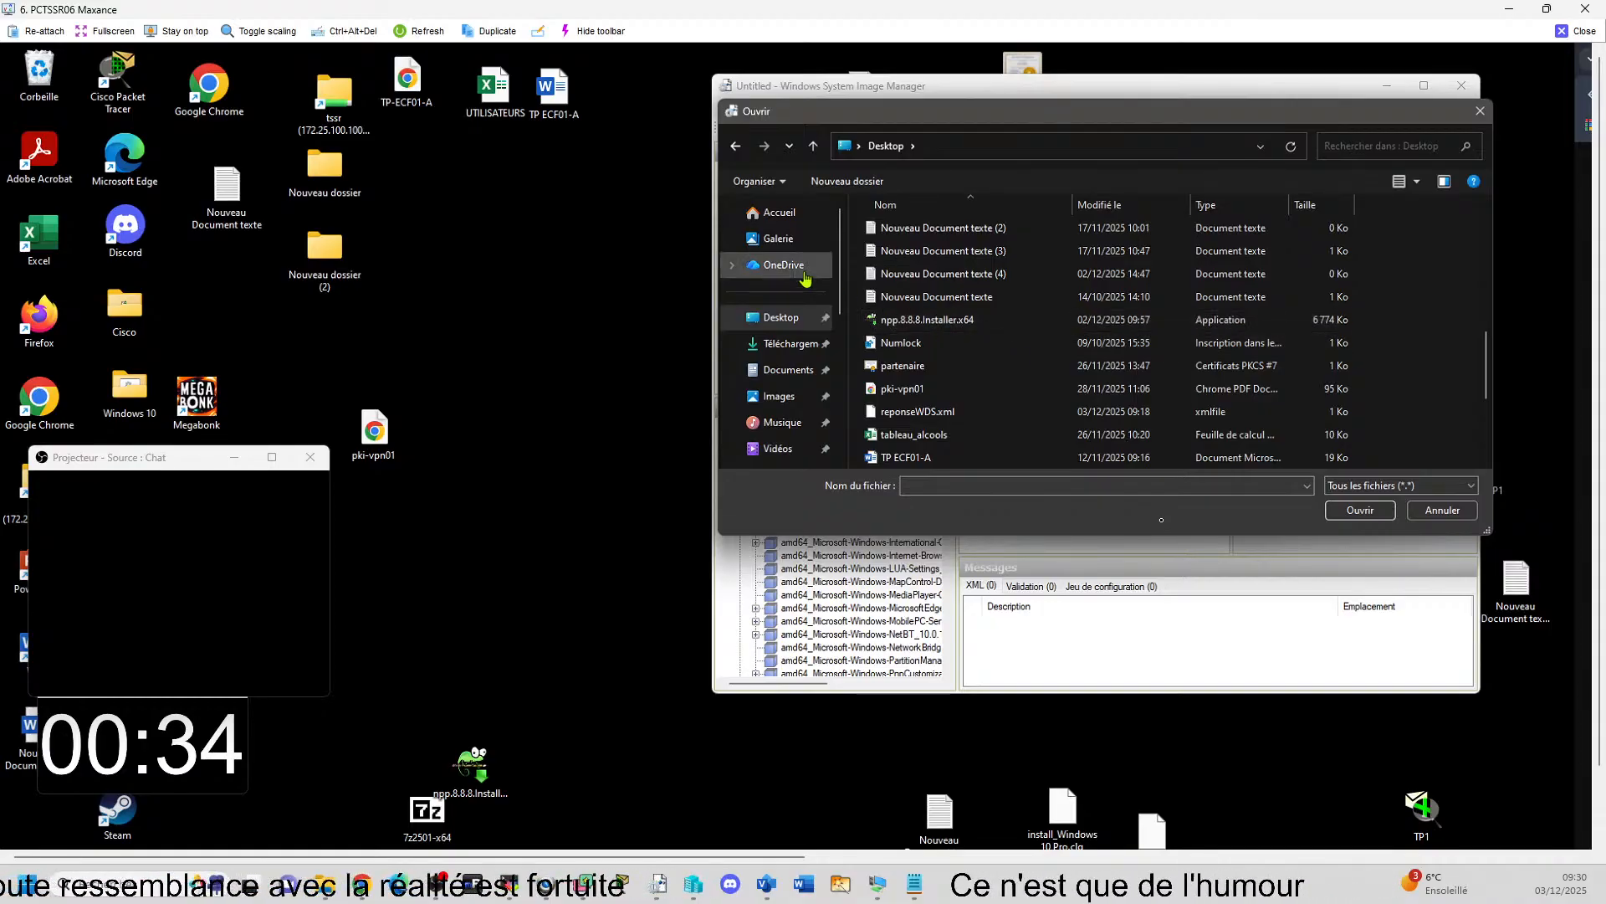
{"action": "left_click", "coordinate": [790, 350]}
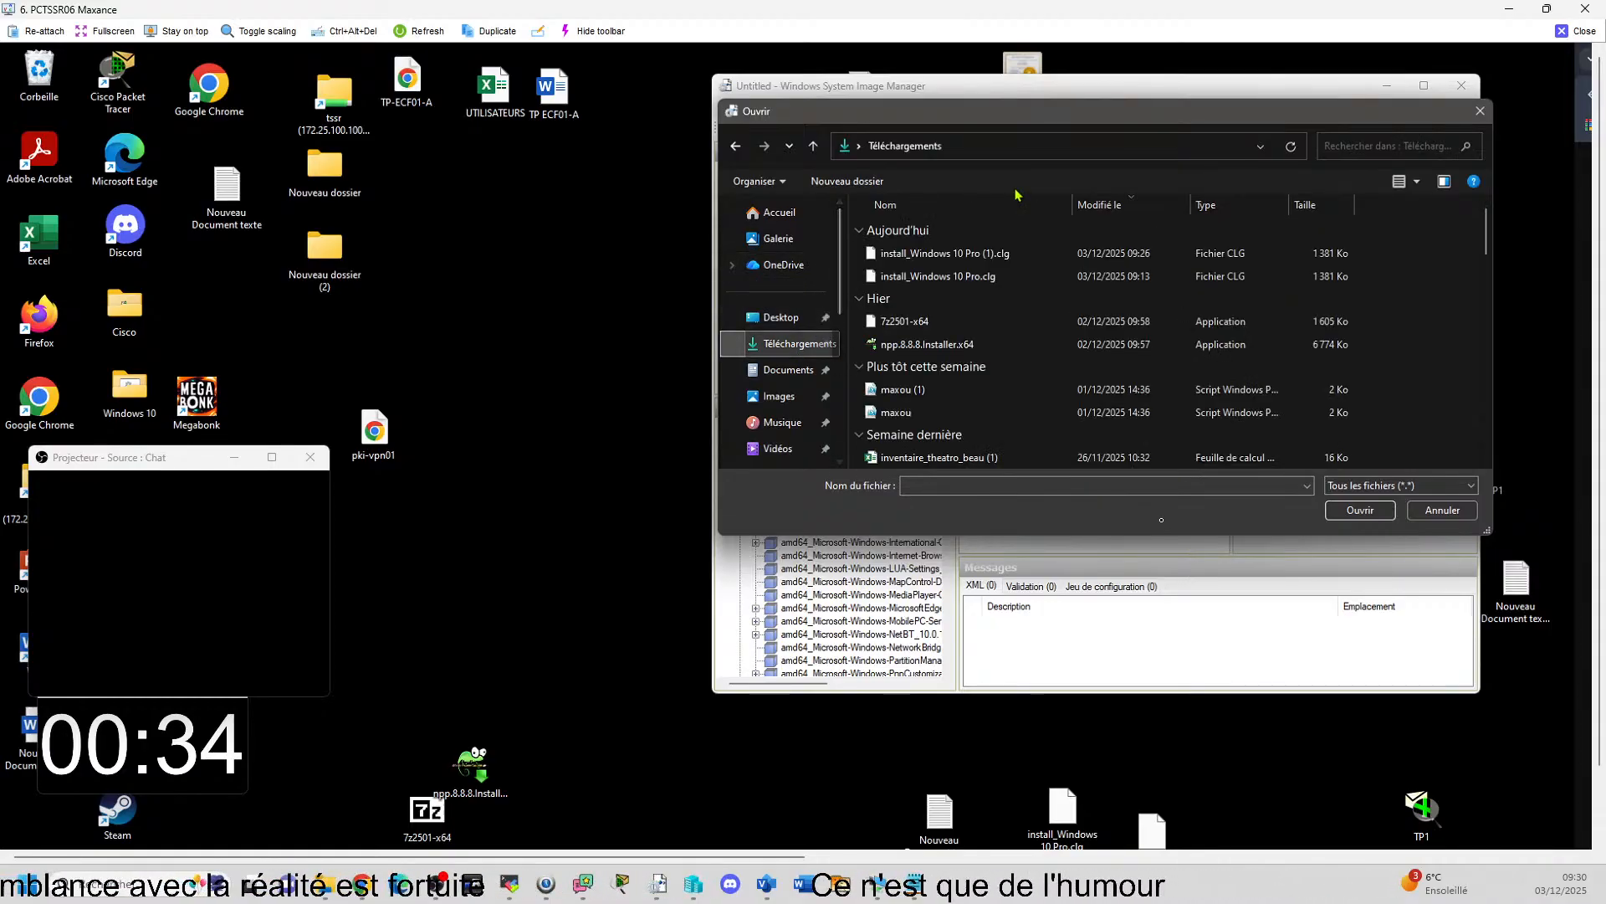
{"action": "double_click", "coordinate": [963, 259]}
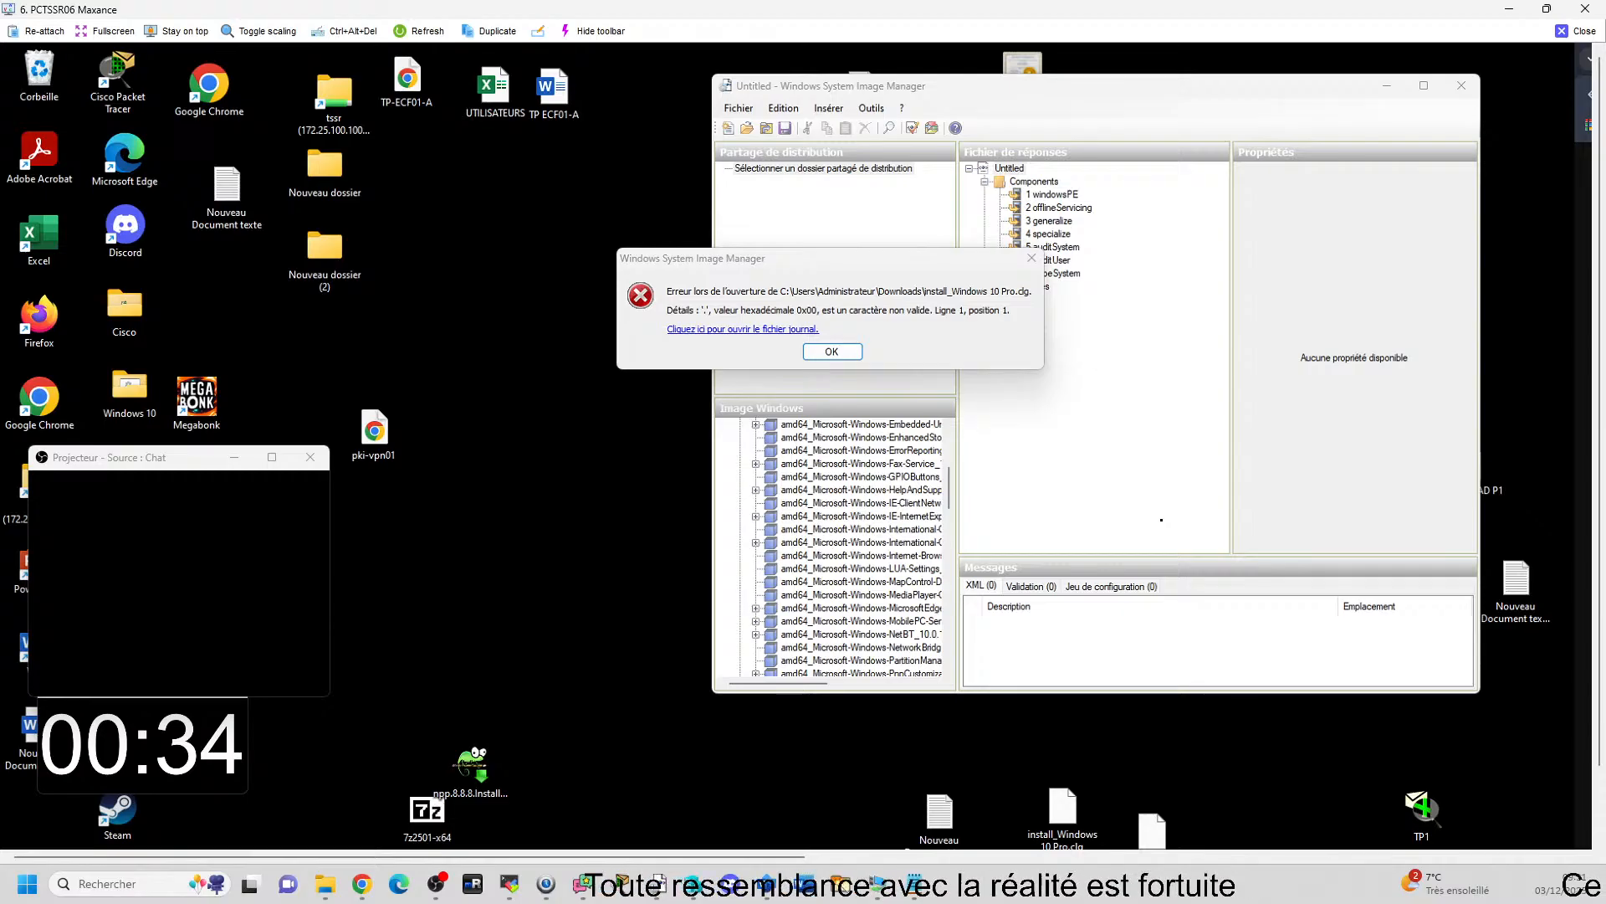
Dismiss the opening error, set the install_Windows 10 Pro.clg and reponseWDS.xml icons apart on the desktop, and reposition the Image Manager window.
{"action": "left_click_drag", "start_coordinate": [1029, 819], "coordinate": [1271, 802]}
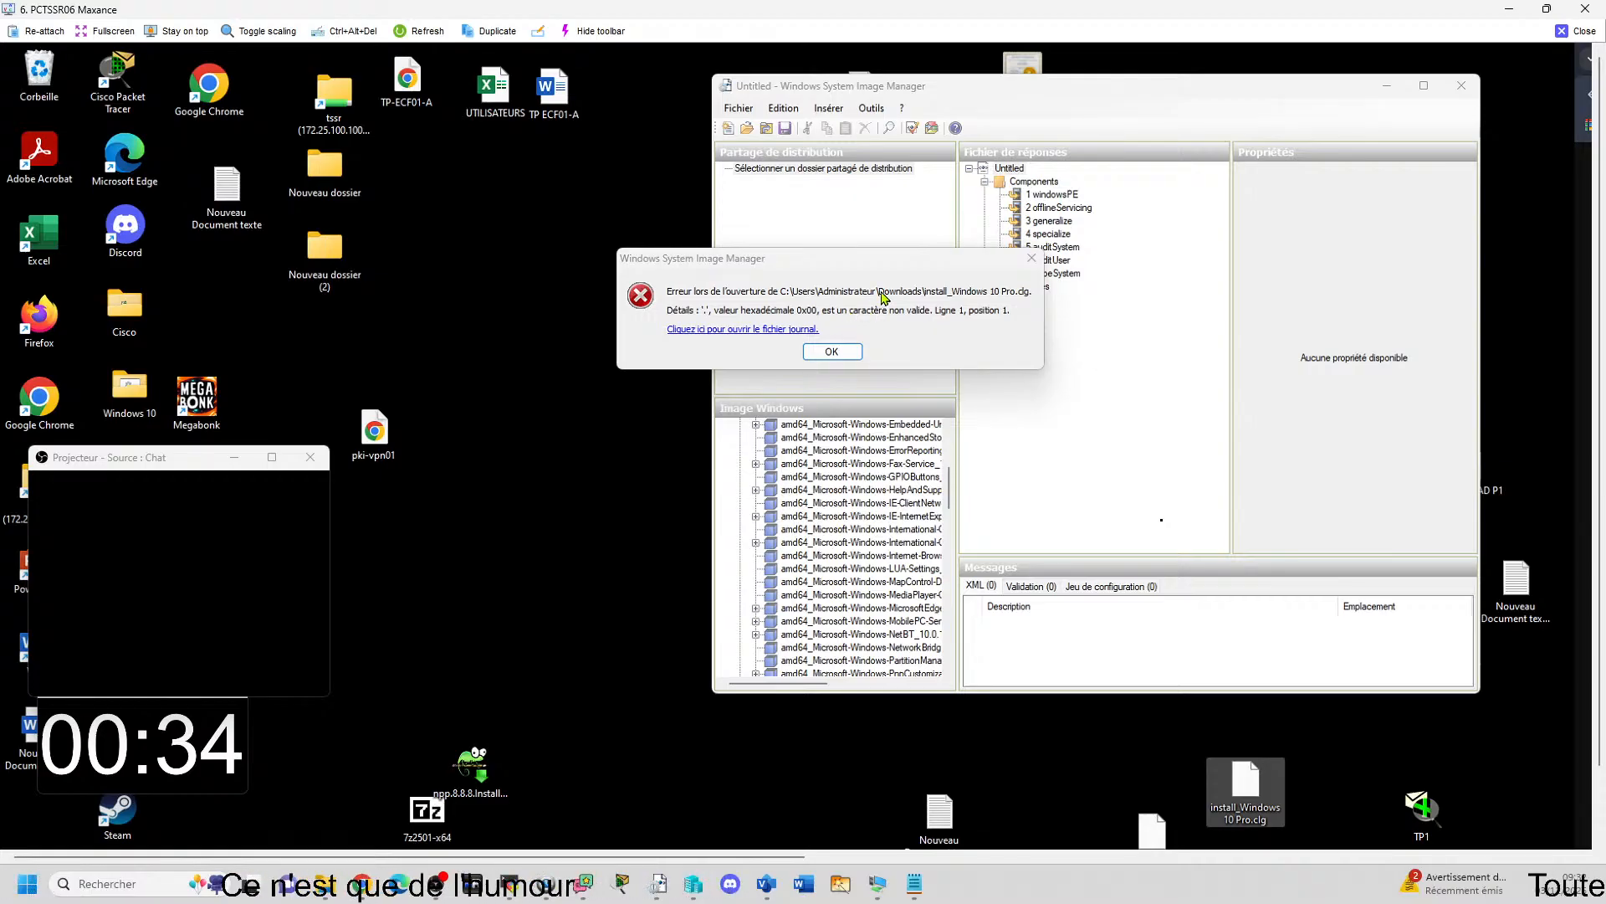
{"action": "left_click", "coordinate": [850, 352]}
{"action": "left_click_drag", "start_coordinate": [1342, 94], "coordinate": [566, 216]}
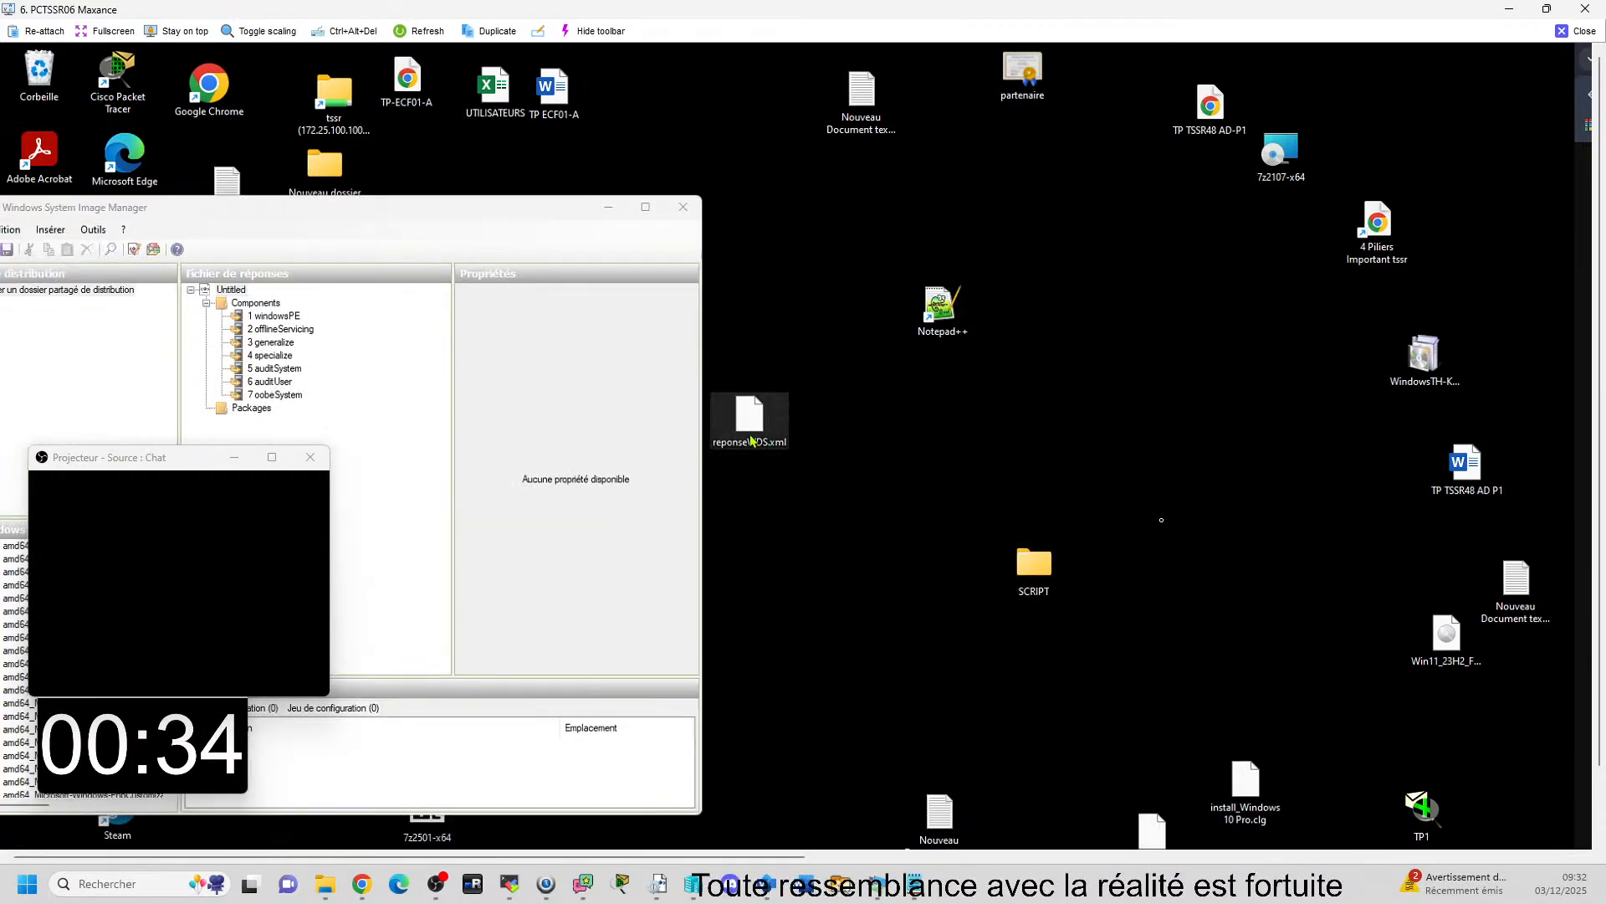
{"action": "left_click_drag", "start_coordinate": [749, 414], "coordinate": [1104, 385]}
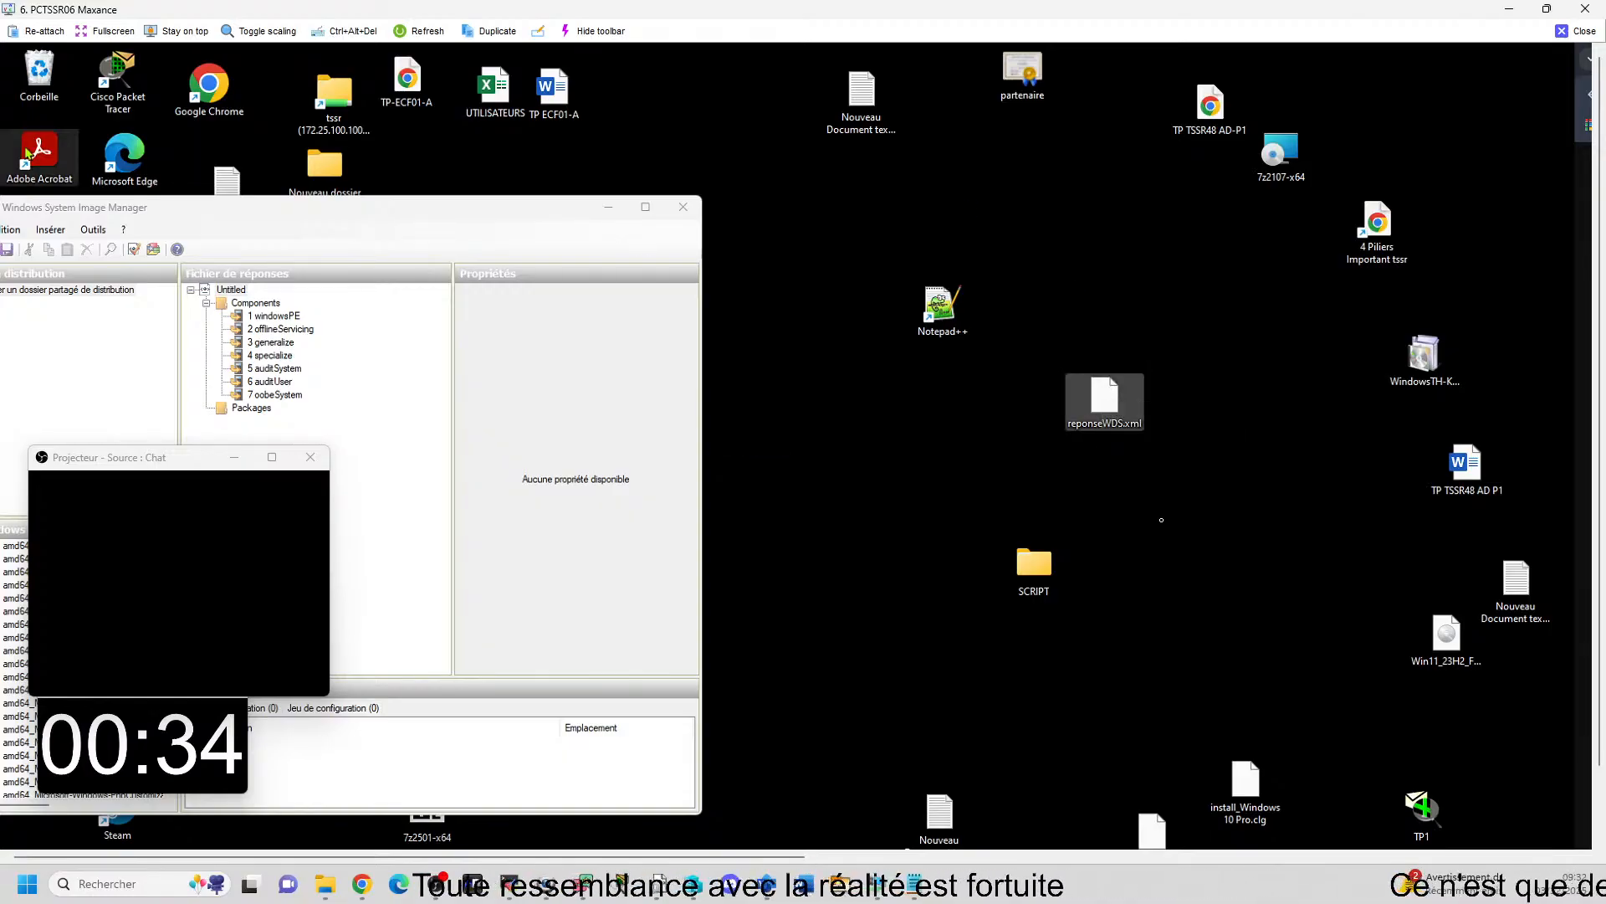
{"action": "left_click_drag", "start_coordinate": [273, 204], "coordinate": [590, 178]}
List all file types on the Desktop in the answer file opening dialog and open reponseWDS.xml in Windows System Image Manager.
{"action": "left_click", "coordinate": [287, 207]}
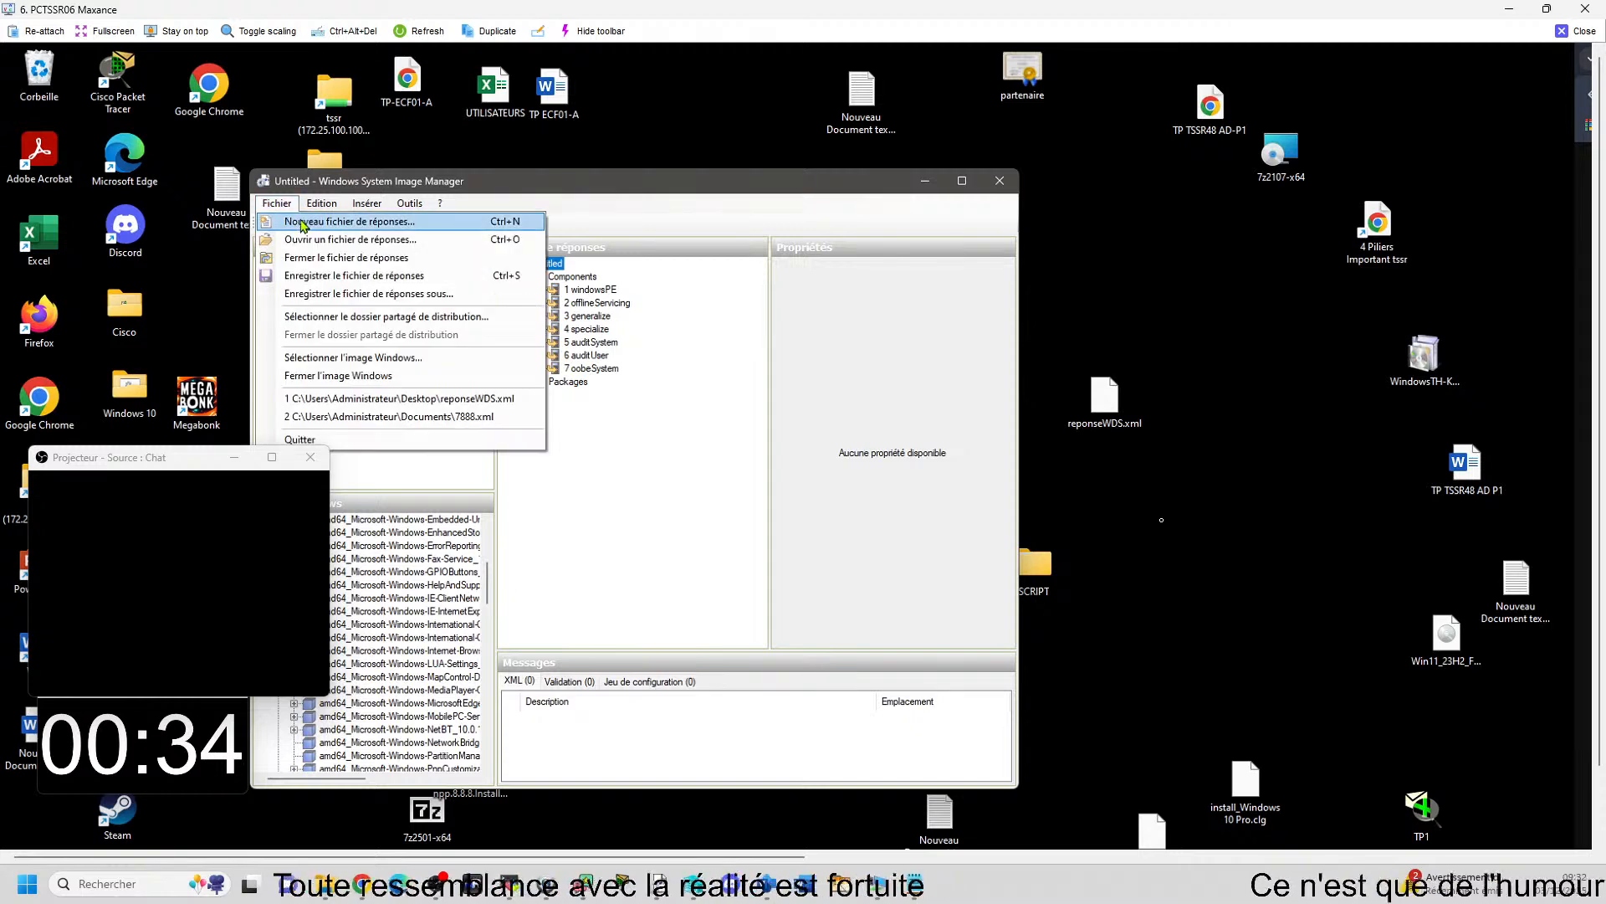
{"action": "left_click", "coordinate": [303, 222]}
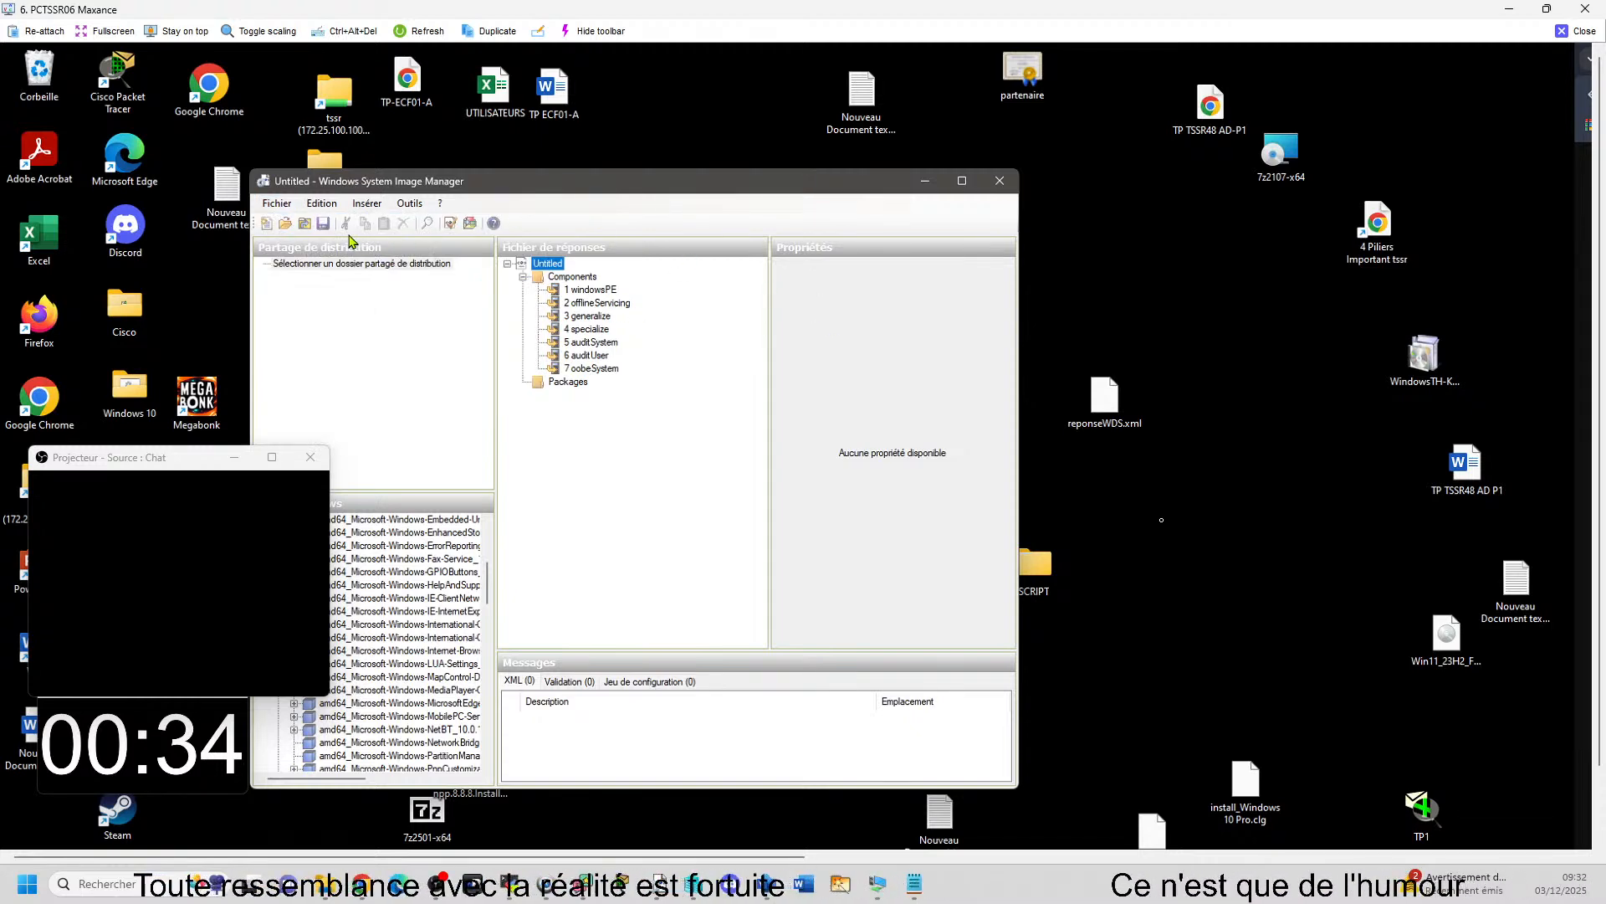
{"action": "left_click", "coordinate": [276, 203]}
{"action": "left_click", "coordinate": [309, 237]}
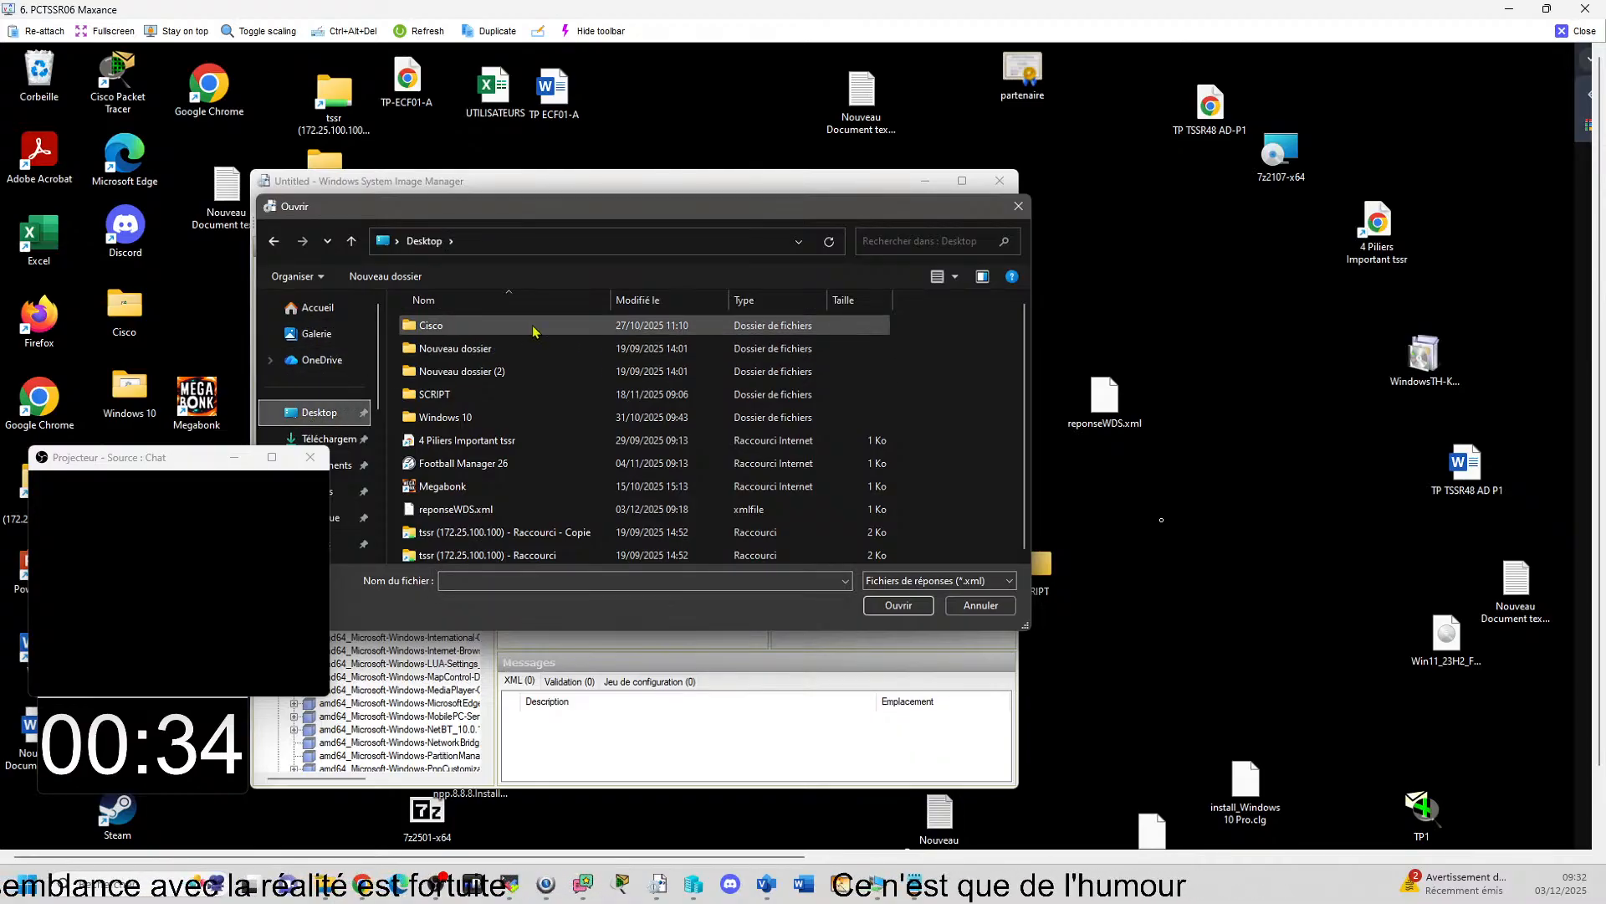
{"action": "left_click", "coordinate": [974, 587]}
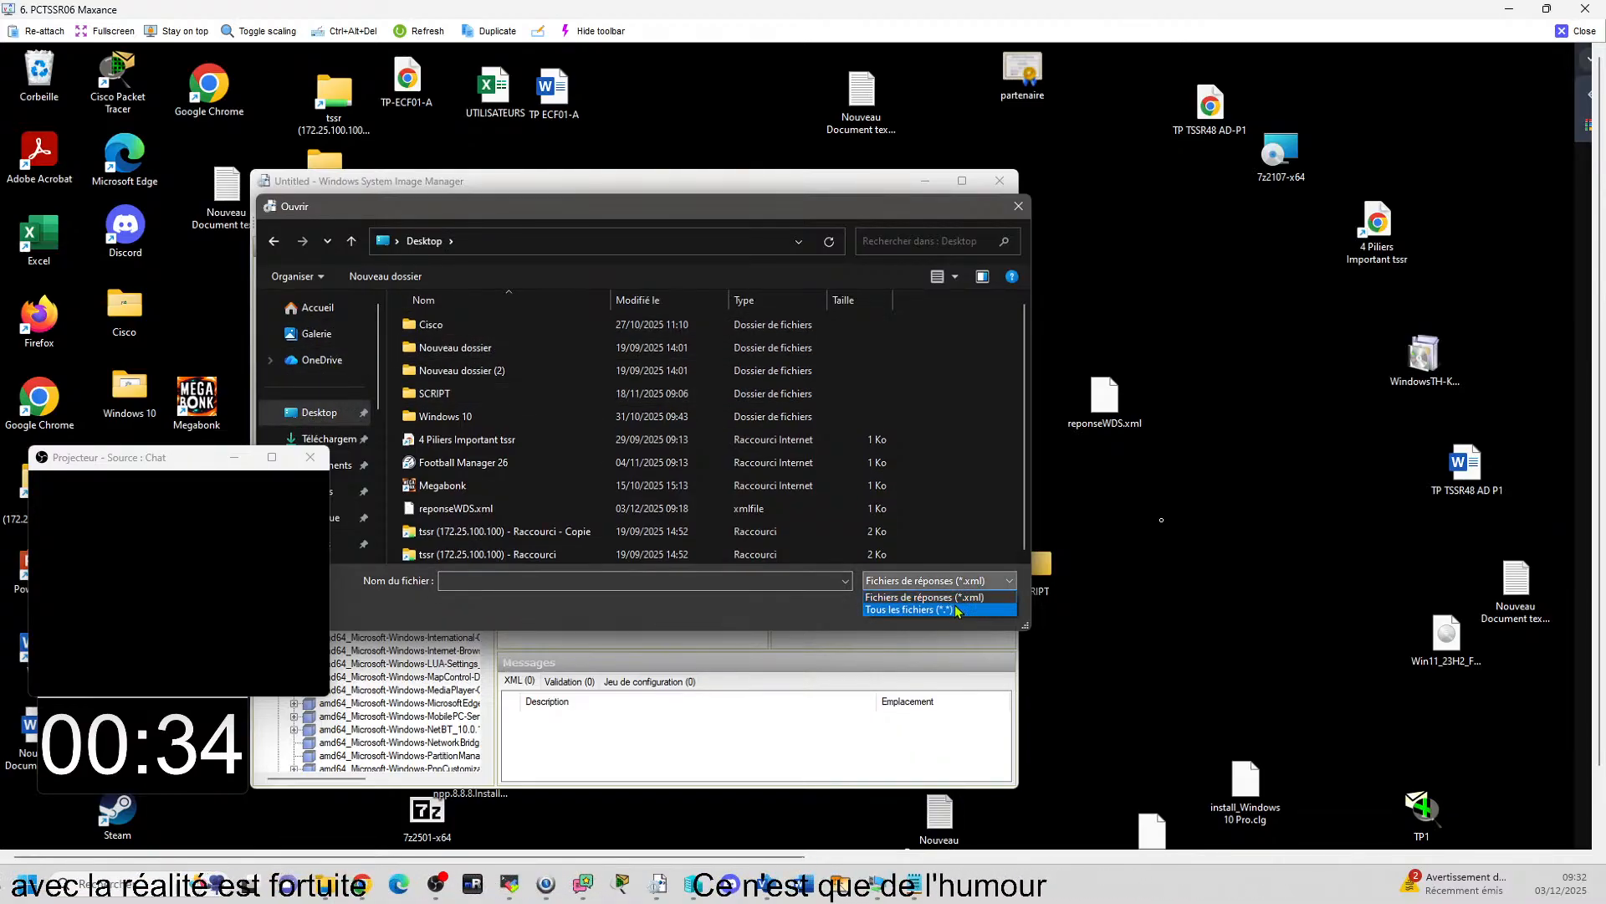
{"action": "scroll", "coordinate": [663, 415], "scroll_direction": "down", "scroll_amount": 2}
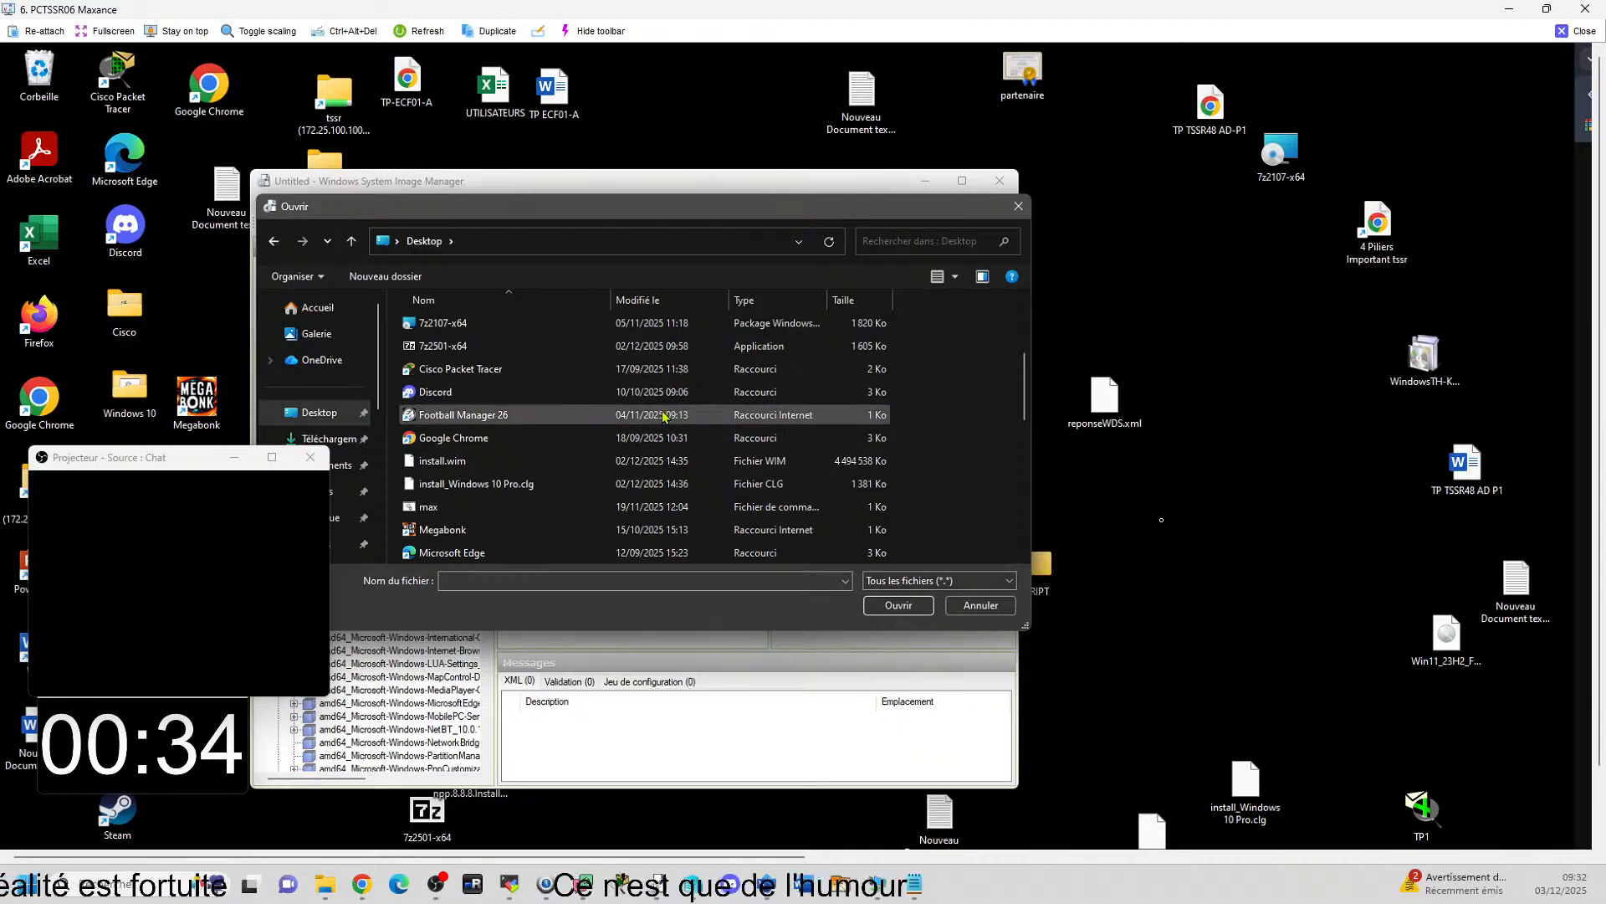
{"action": "scroll", "coordinate": [661, 416], "scroll_direction": "down", "scroll_amount": 4}
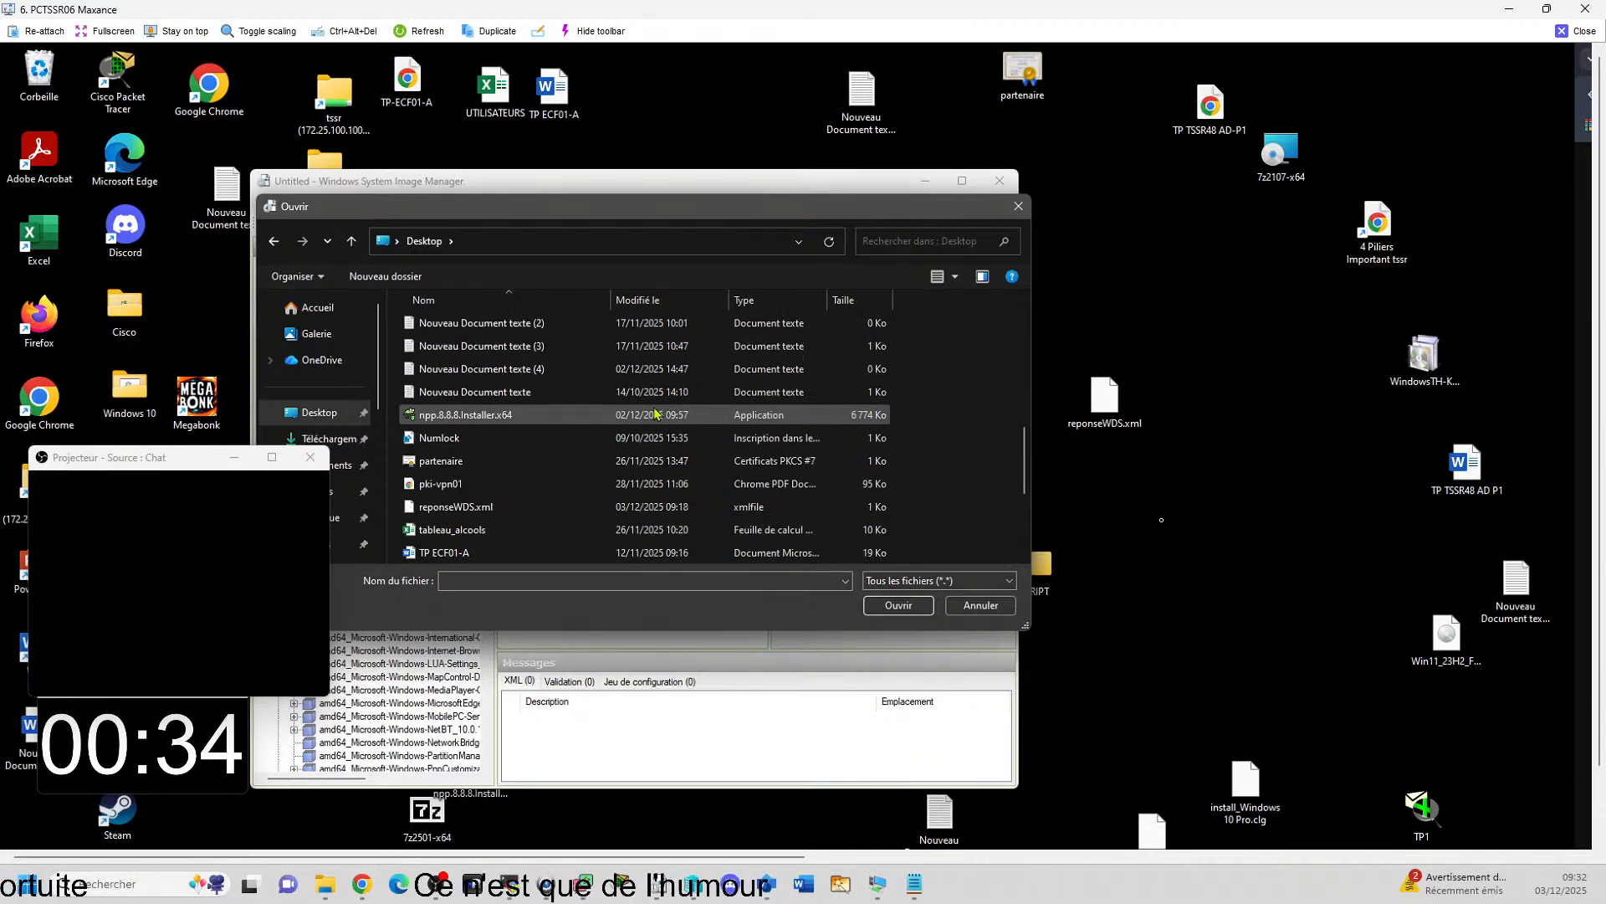
{"action": "scroll", "coordinate": [655, 414], "scroll_direction": "down", "scroll_amount": 1}
{"action": "double_click", "coordinate": [552, 436]}
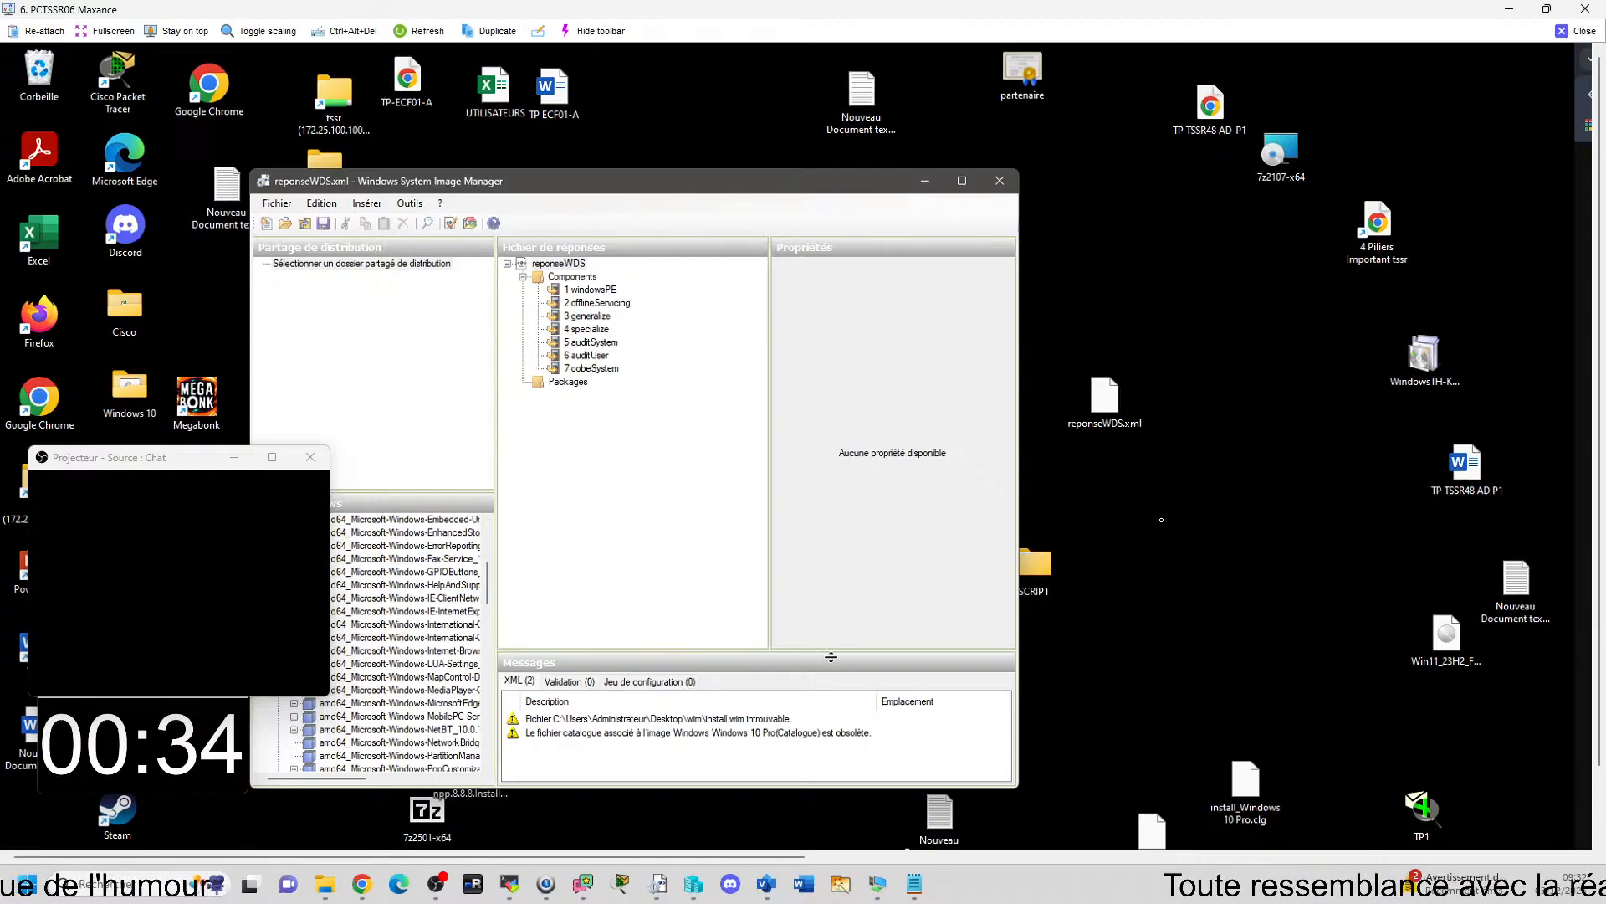
{"action": "left_click", "coordinate": [656, 442]}
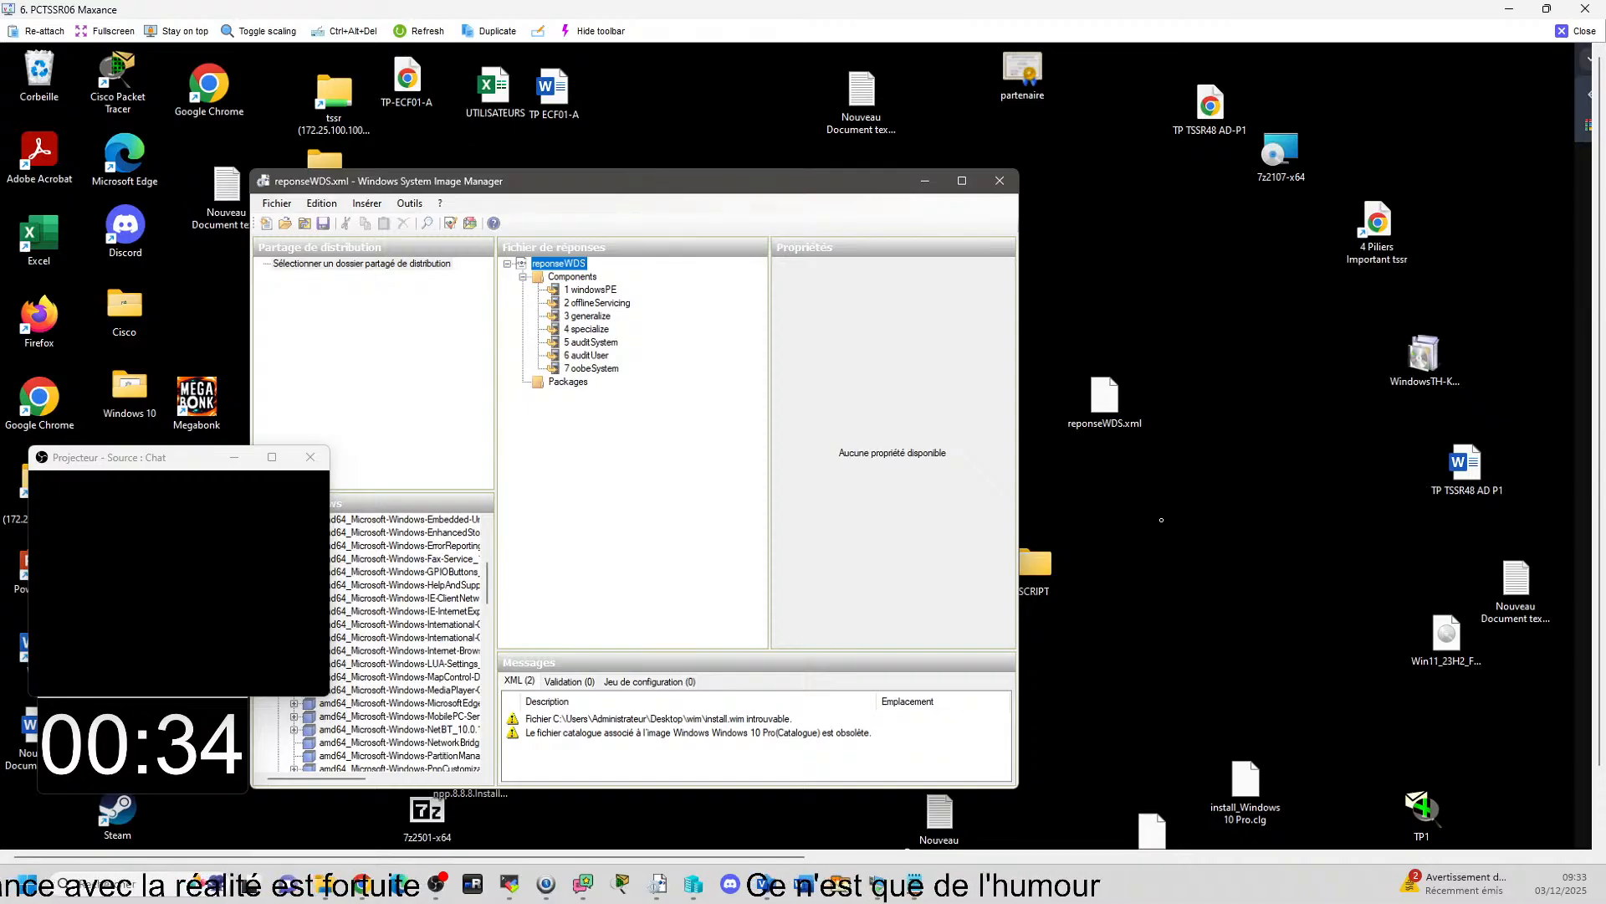
Arrange the Downloads folder window and the Image Manager window side by side, keeping Windows10Pro.xml in view with its name unchanged.
{"action": "left_click", "coordinate": [1151, 341]}
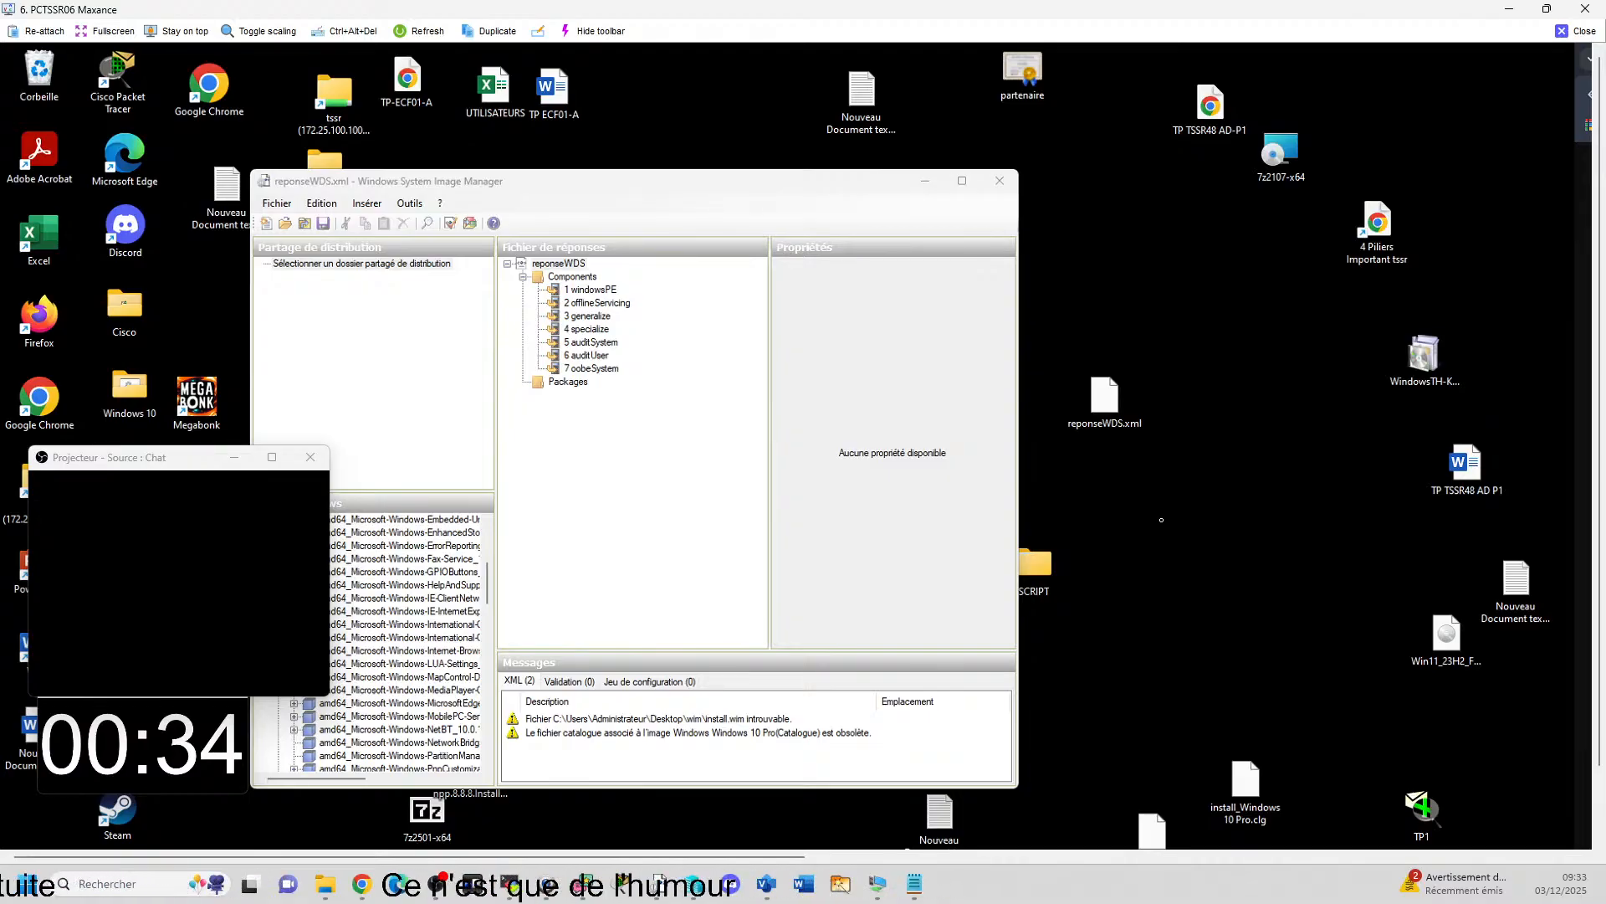
{"action": "left_click_drag", "start_coordinate": [1092, 852], "coordinate": [783, 855]}
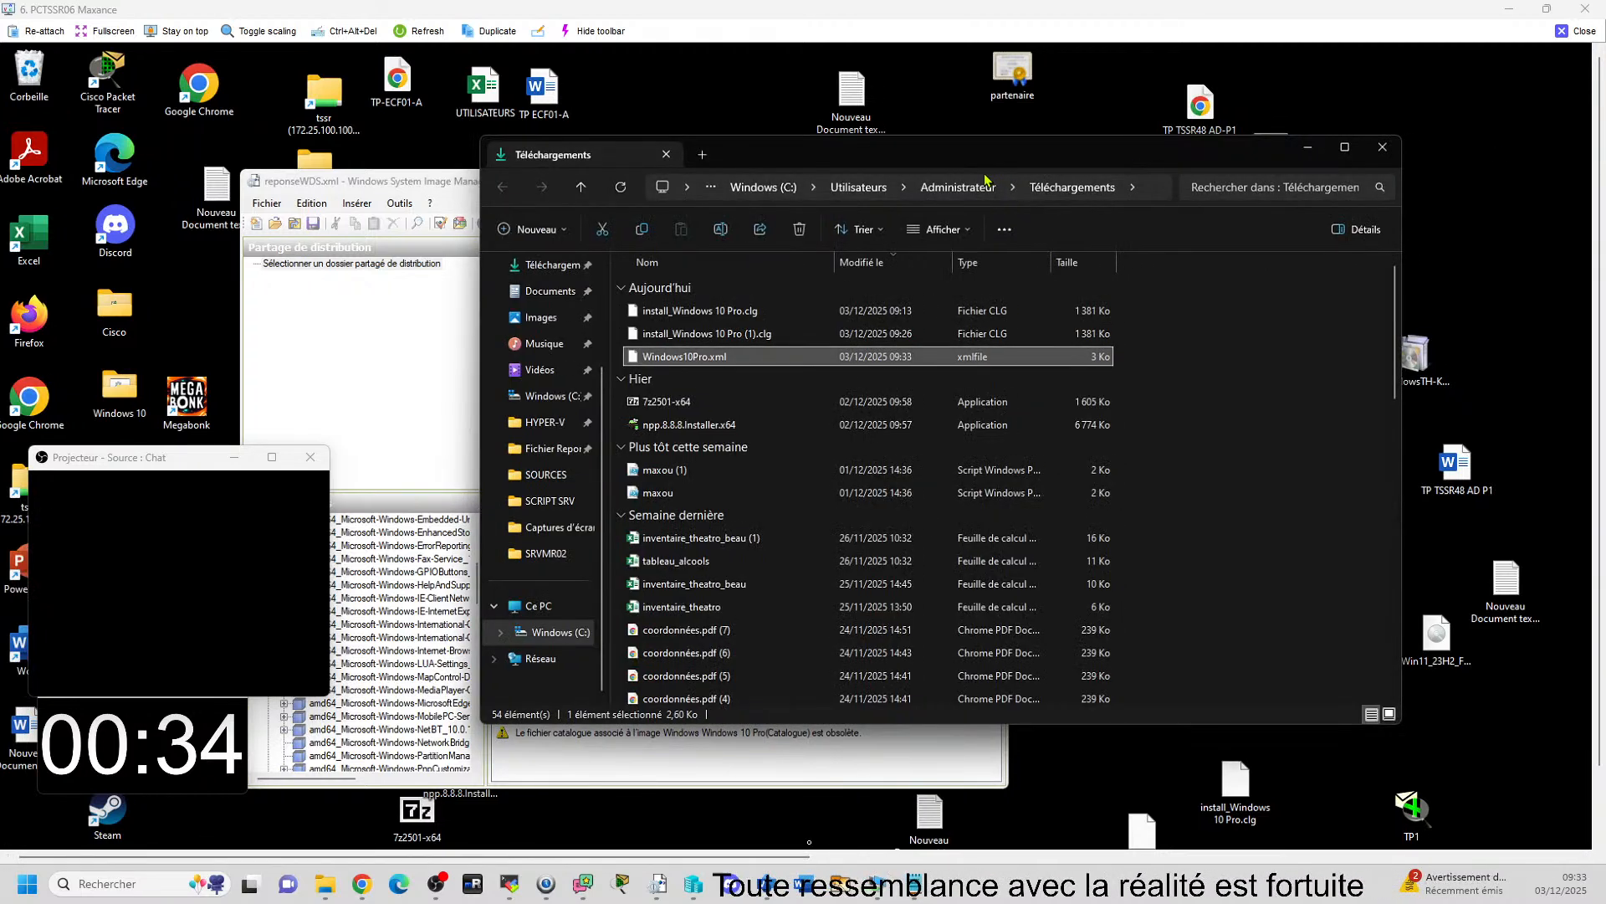
{"action": "left_click_drag", "start_coordinate": [998, 163], "coordinate": [1007, 161]}
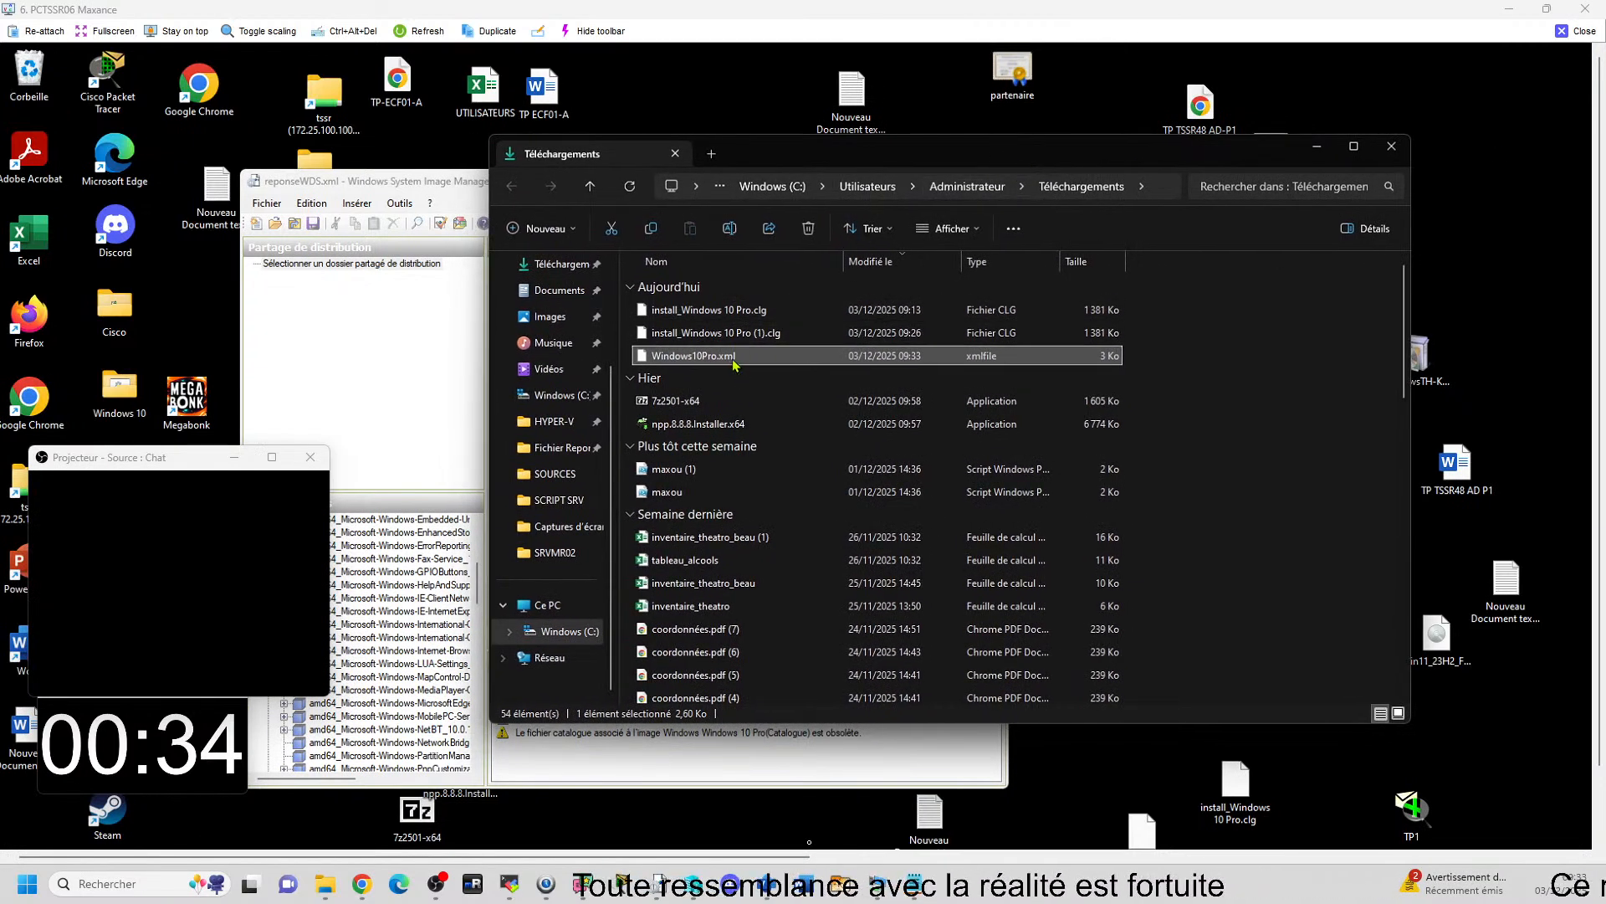
{"action": "key", "text": "F2"}
{"action": "left_click", "coordinate": [887, 354]}
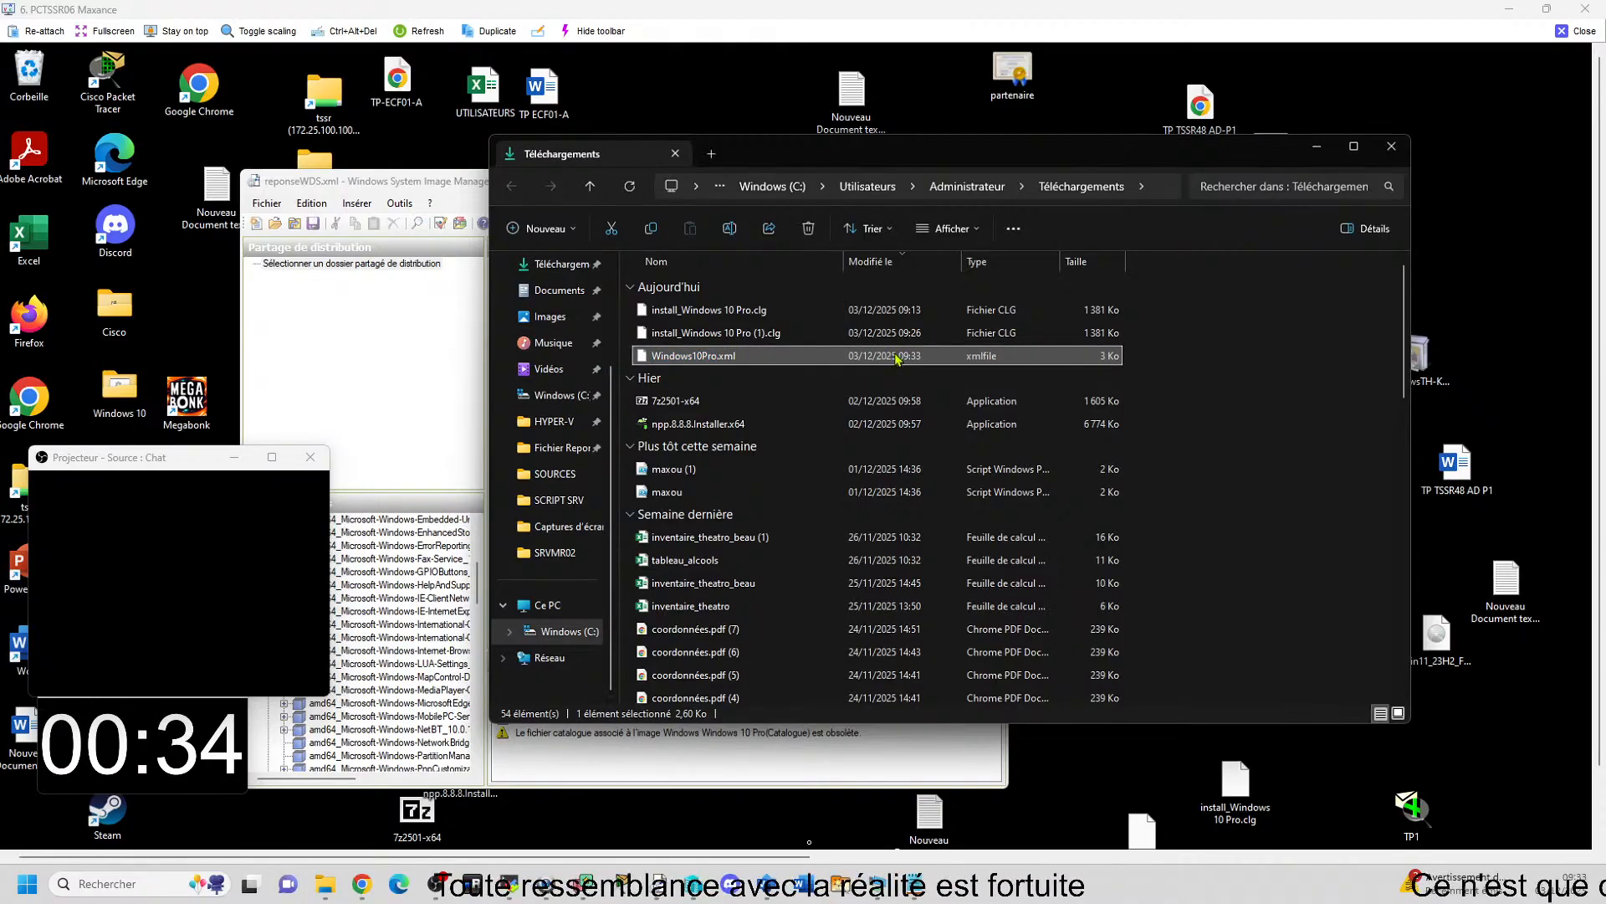
{"action": "left_click", "coordinate": [348, 190]}
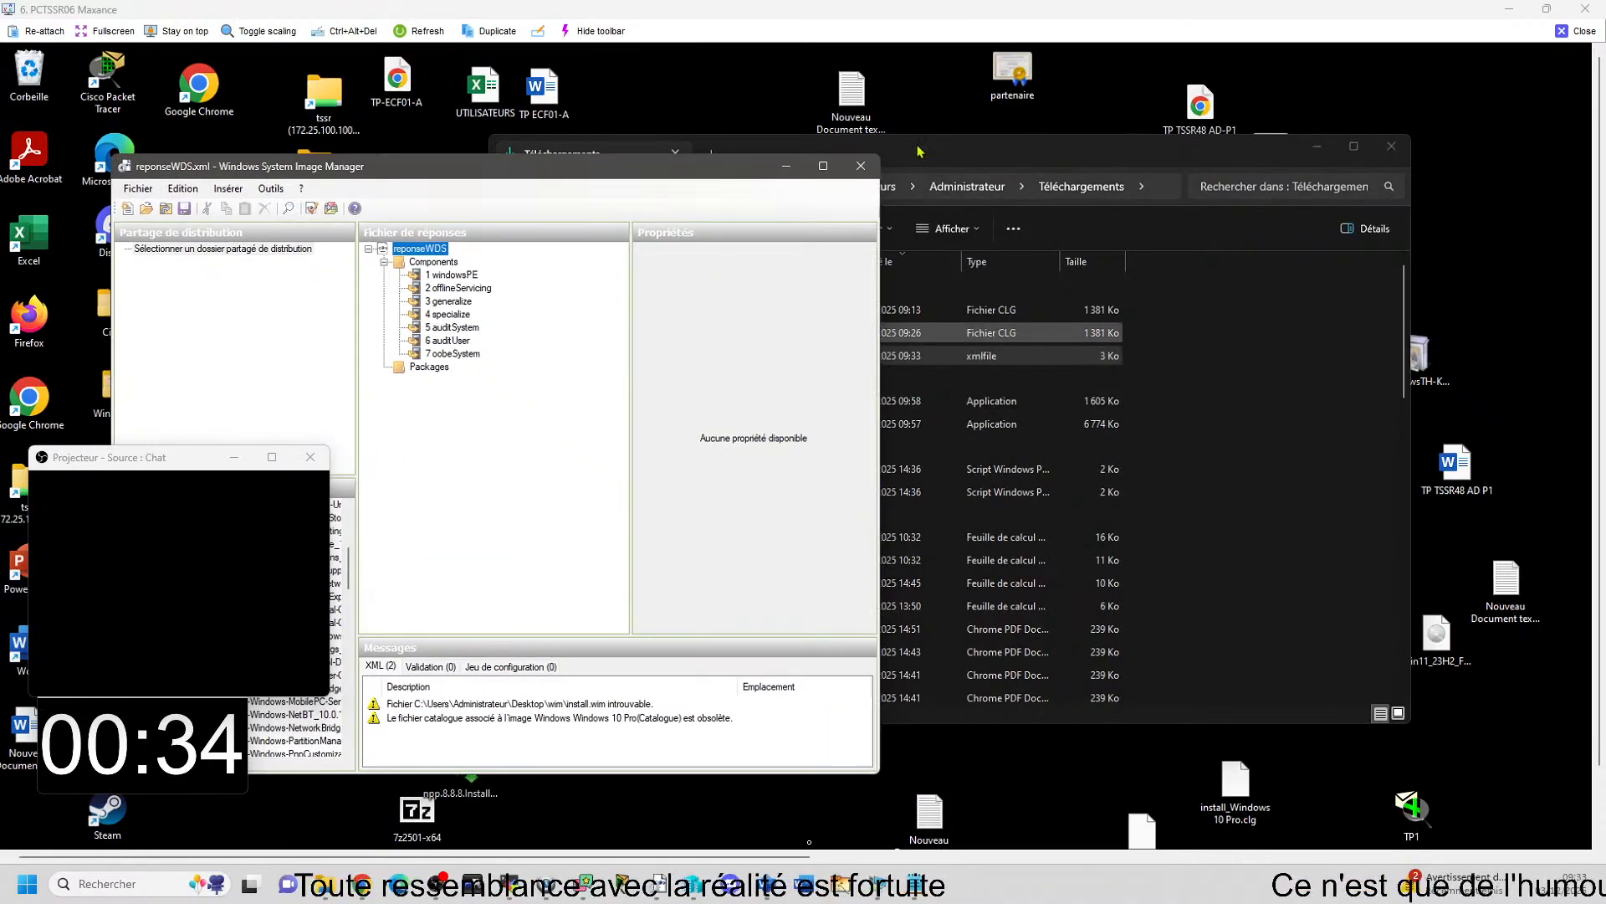
{"action": "left_click", "coordinate": [1024, 153]}
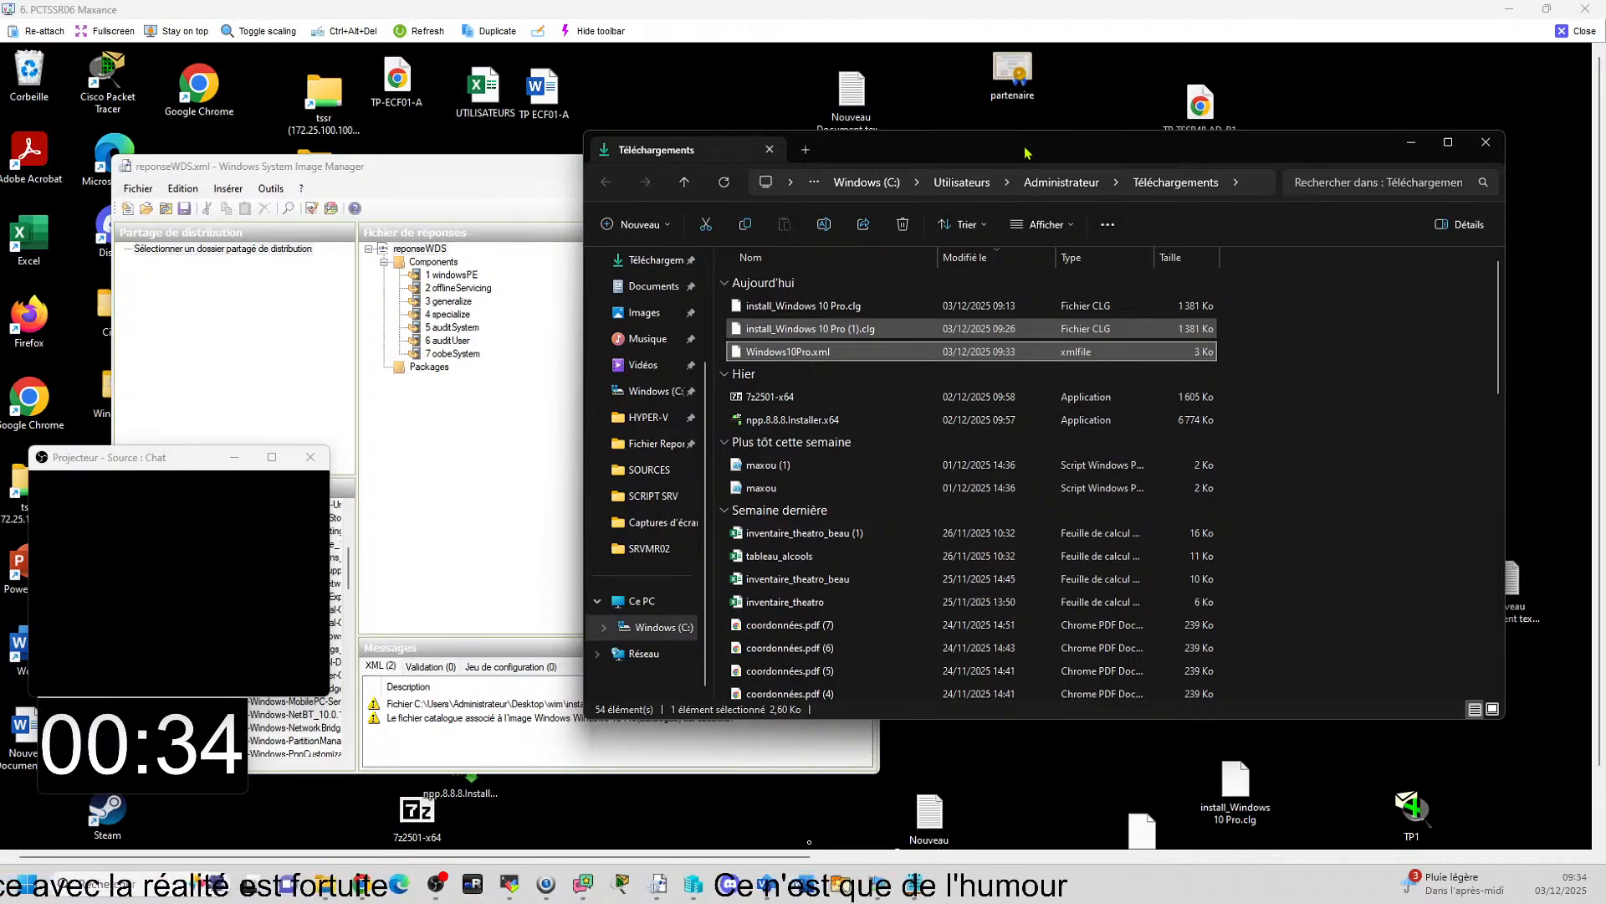
Open Windows10Pro.xml from the Downloads folder as the answer file and associate it with the Windows 10 Pro catalog image.
{"action": "left_click", "coordinate": [138, 189]}
{"action": "left_click", "coordinate": [167, 224]}
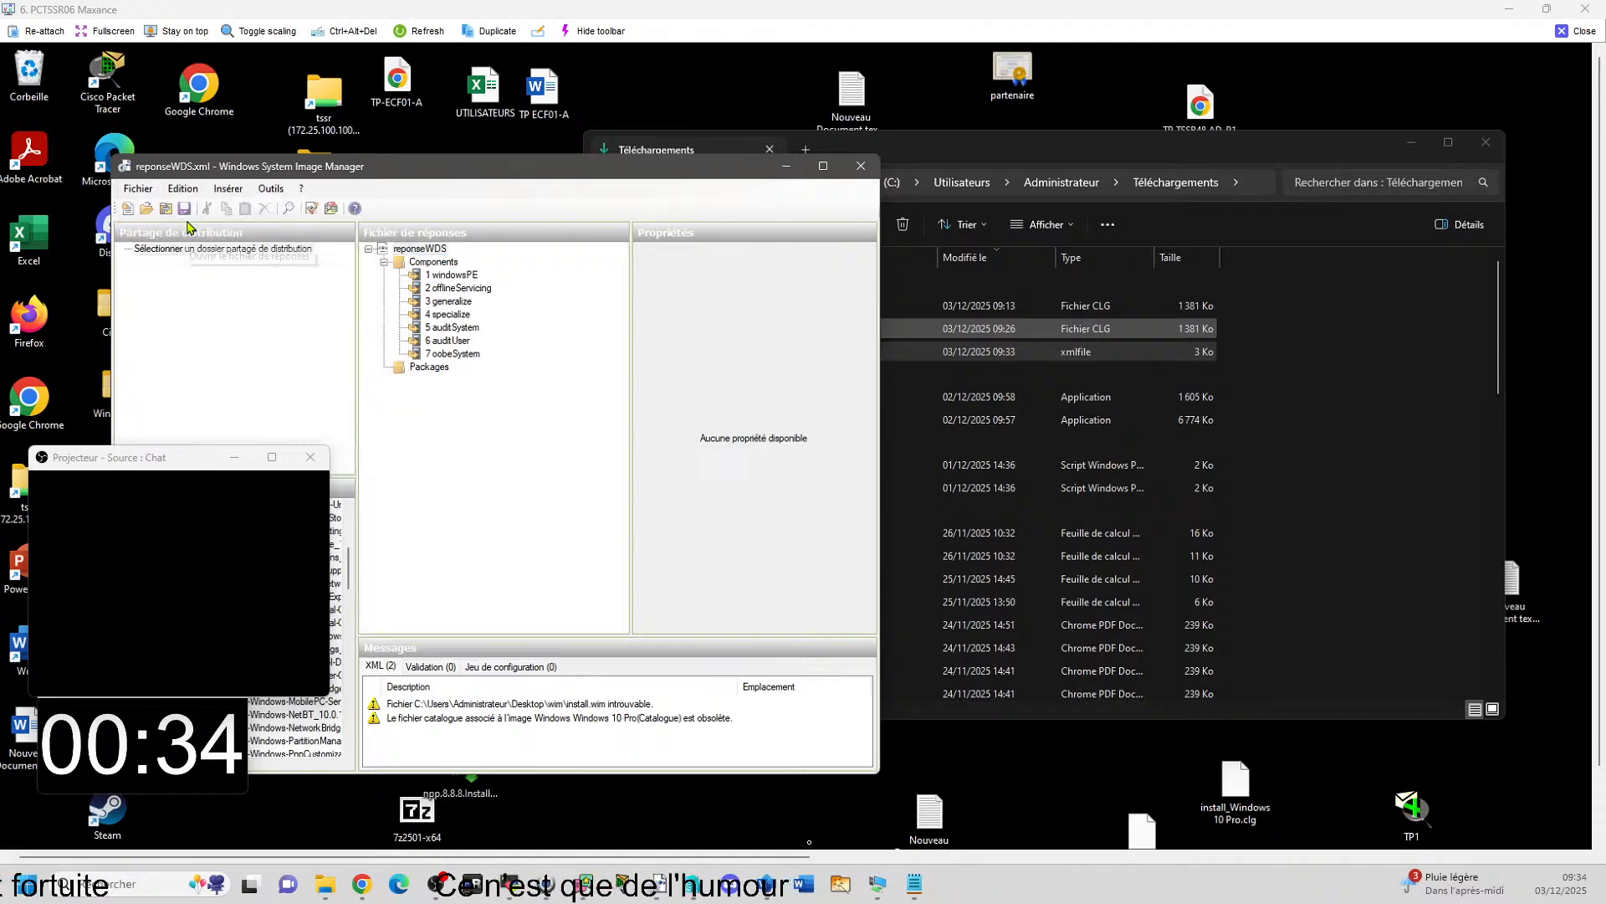
{"action": "scroll", "coordinate": [180, 352], "scroll_direction": "up", "scroll_amount": 5}
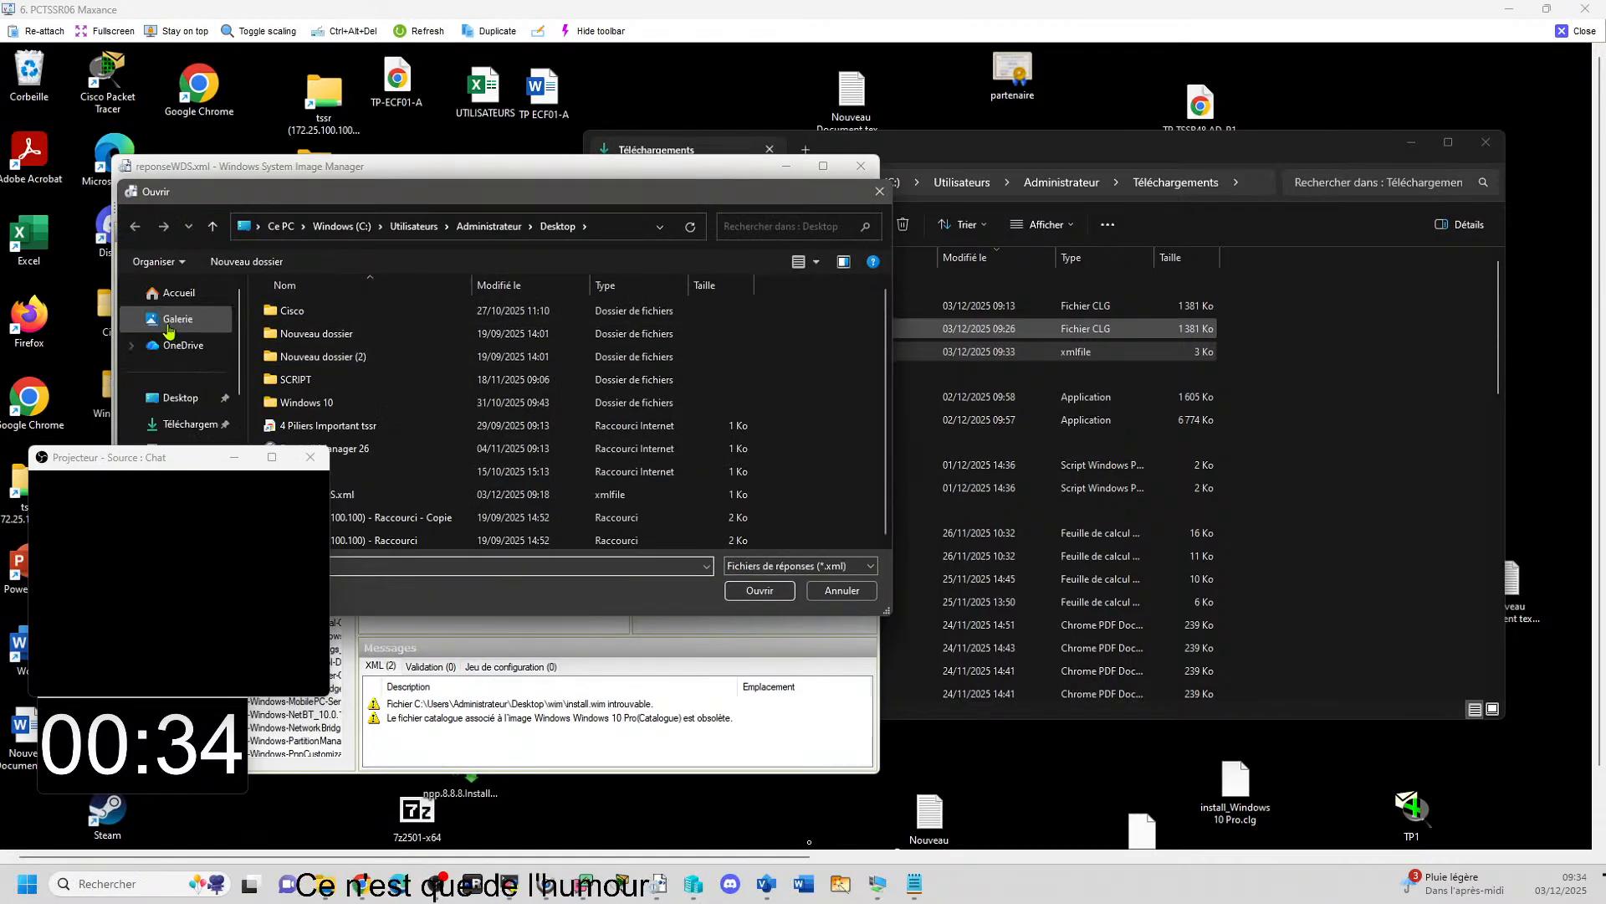
{"action": "left_click", "coordinate": [183, 424]}
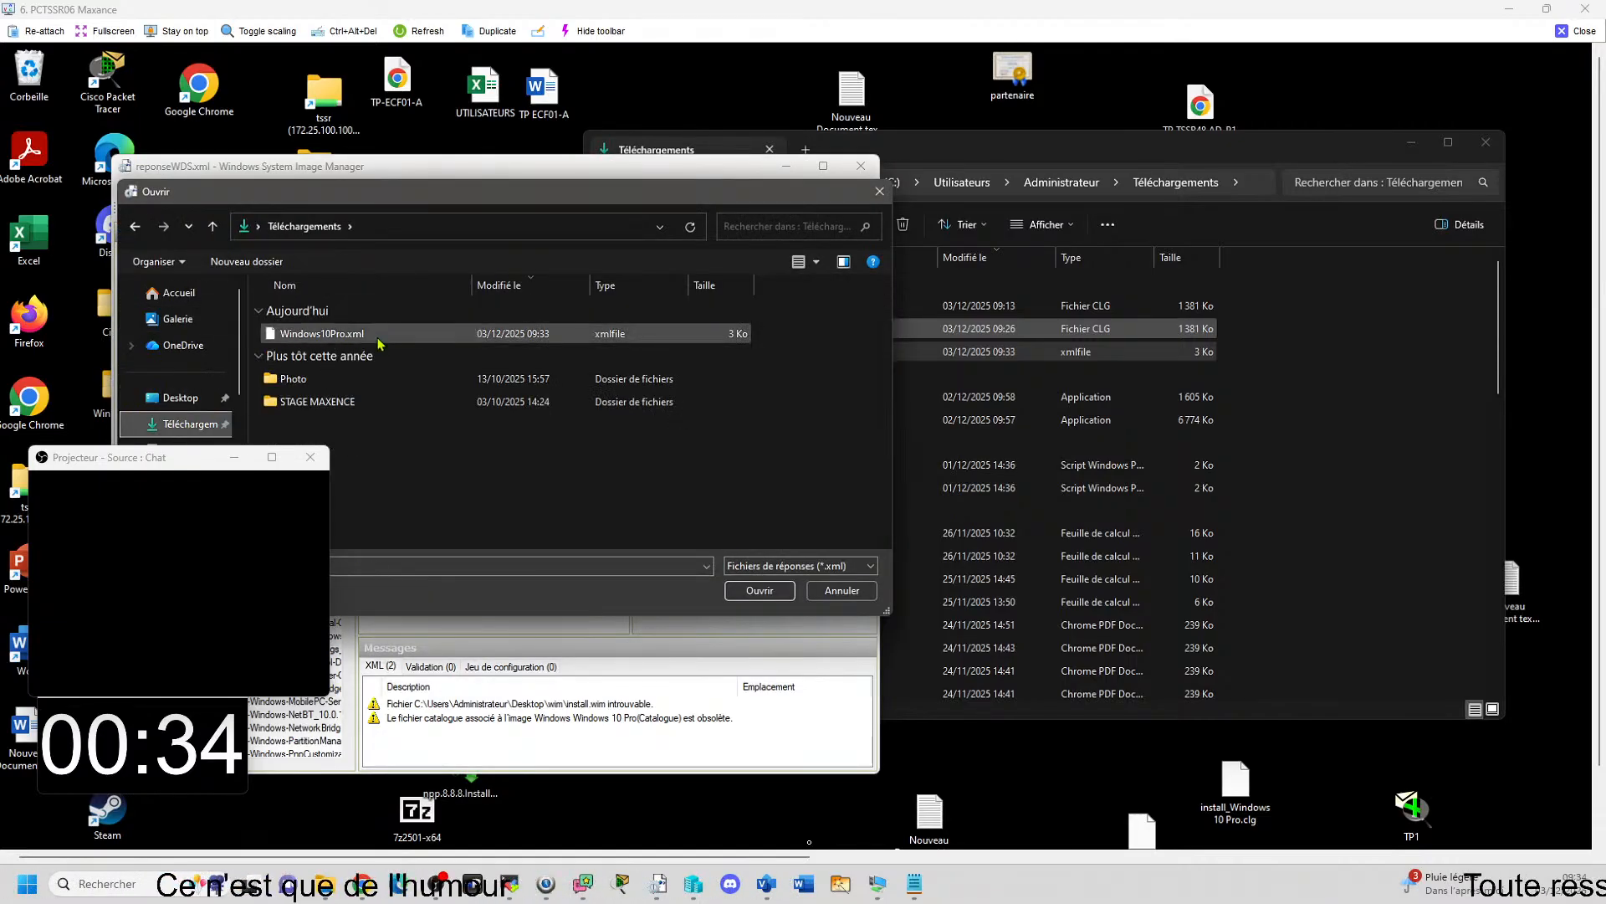
{"action": "double_click", "coordinate": [334, 333]}
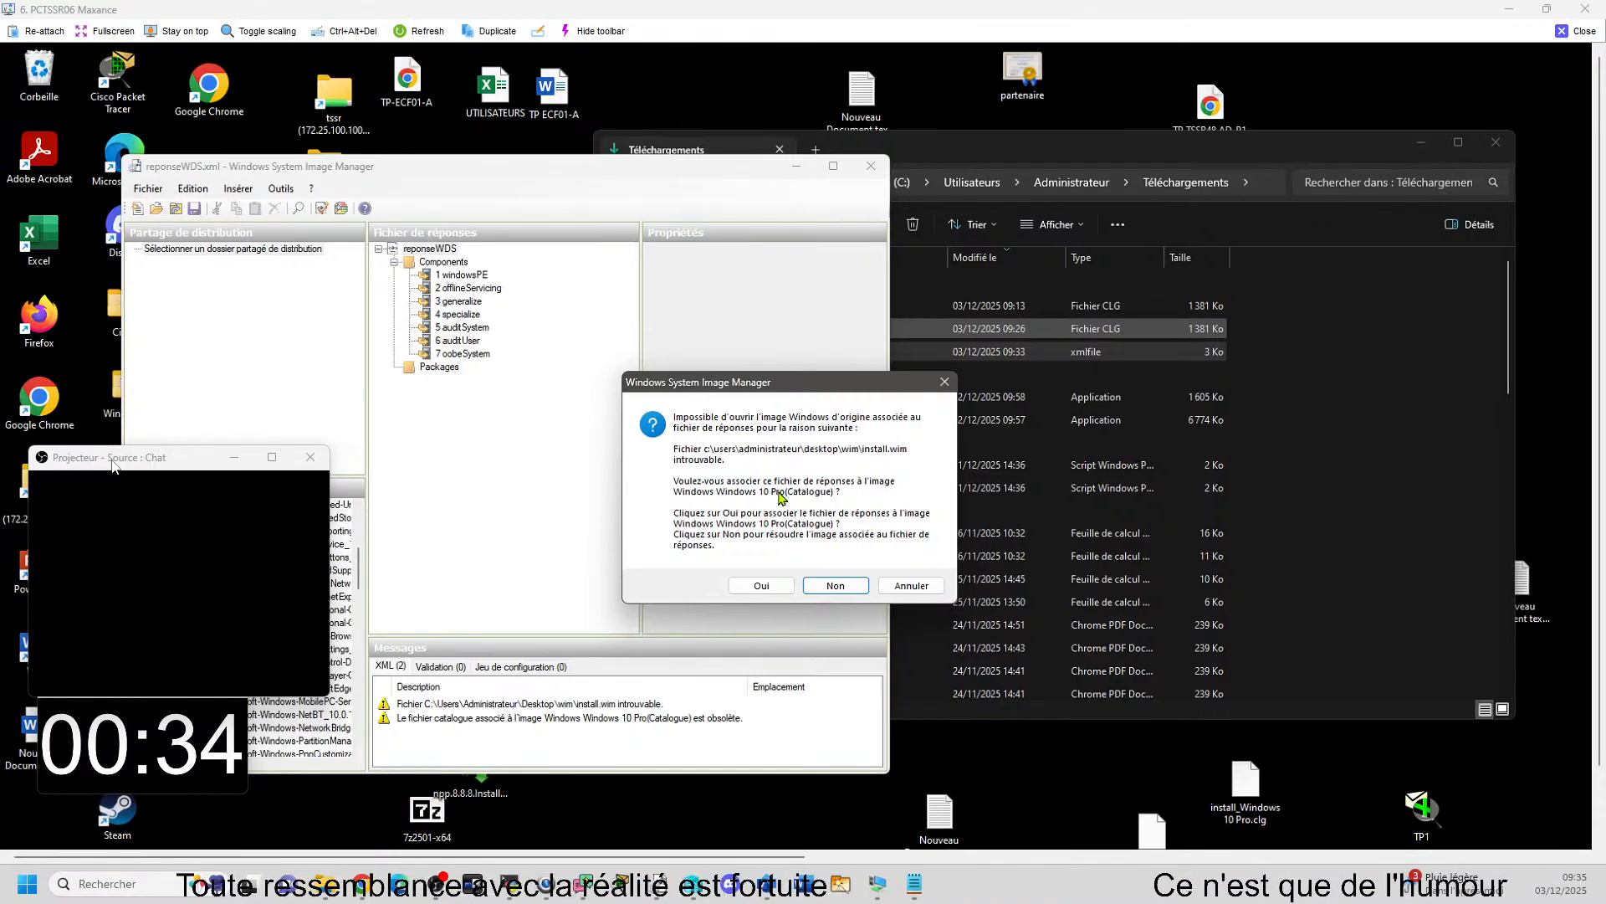
{"action": "left_click_drag", "start_coordinate": [113, 460], "coordinate": [1150, 391]}
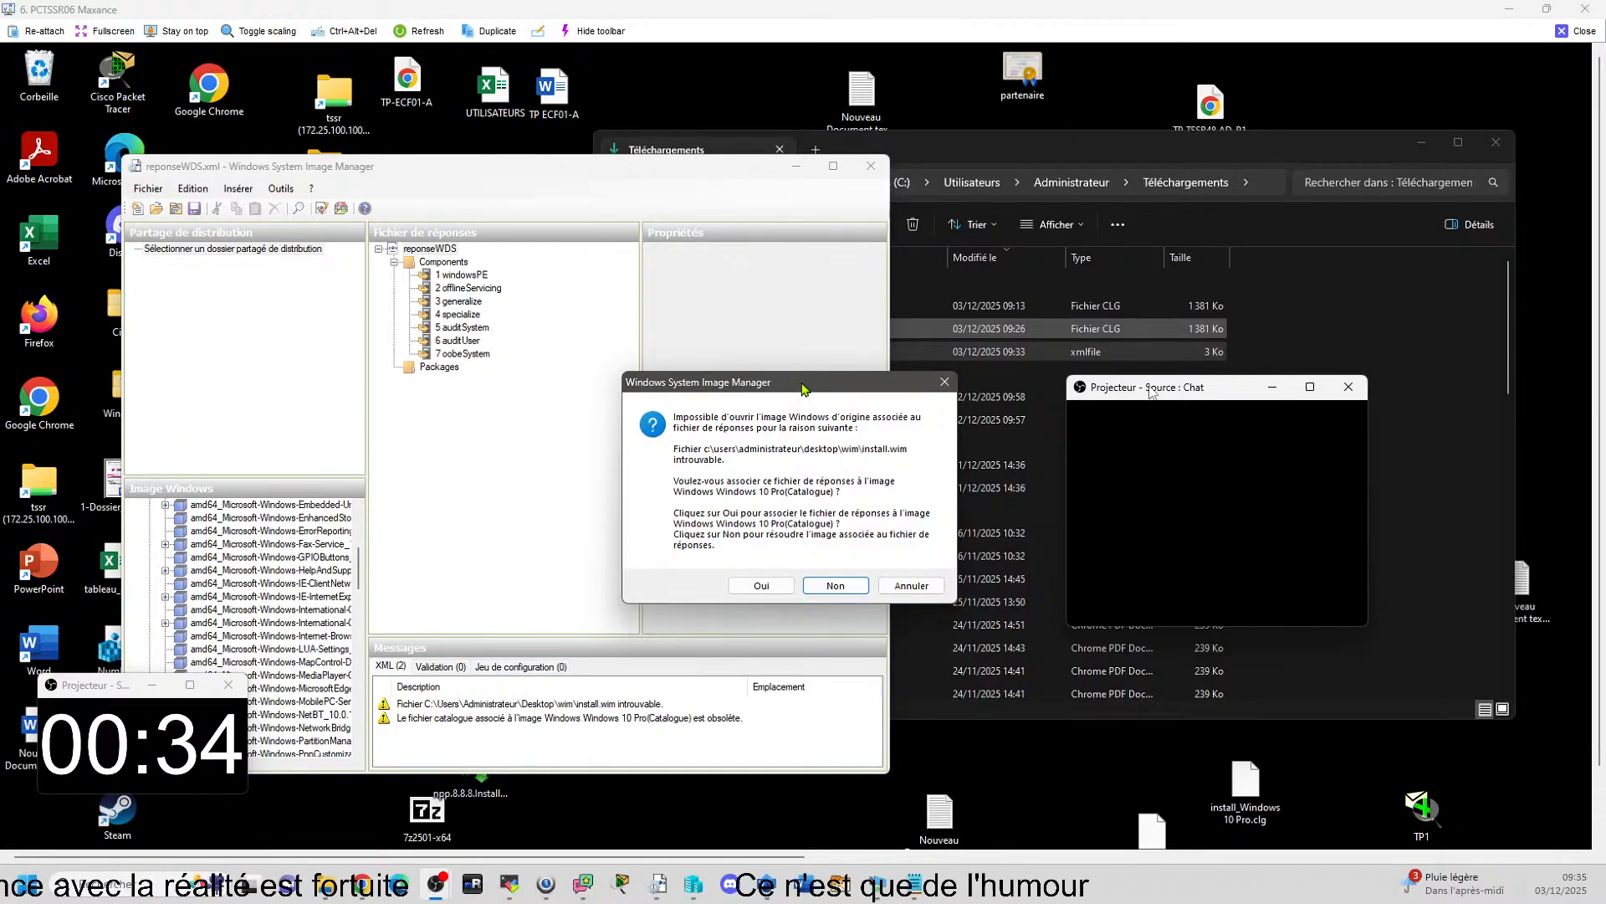
{"action": "left_click_drag", "start_coordinate": [797, 382], "coordinate": [768, 319]}
{"action": "left_click", "coordinate": [734, 531]}
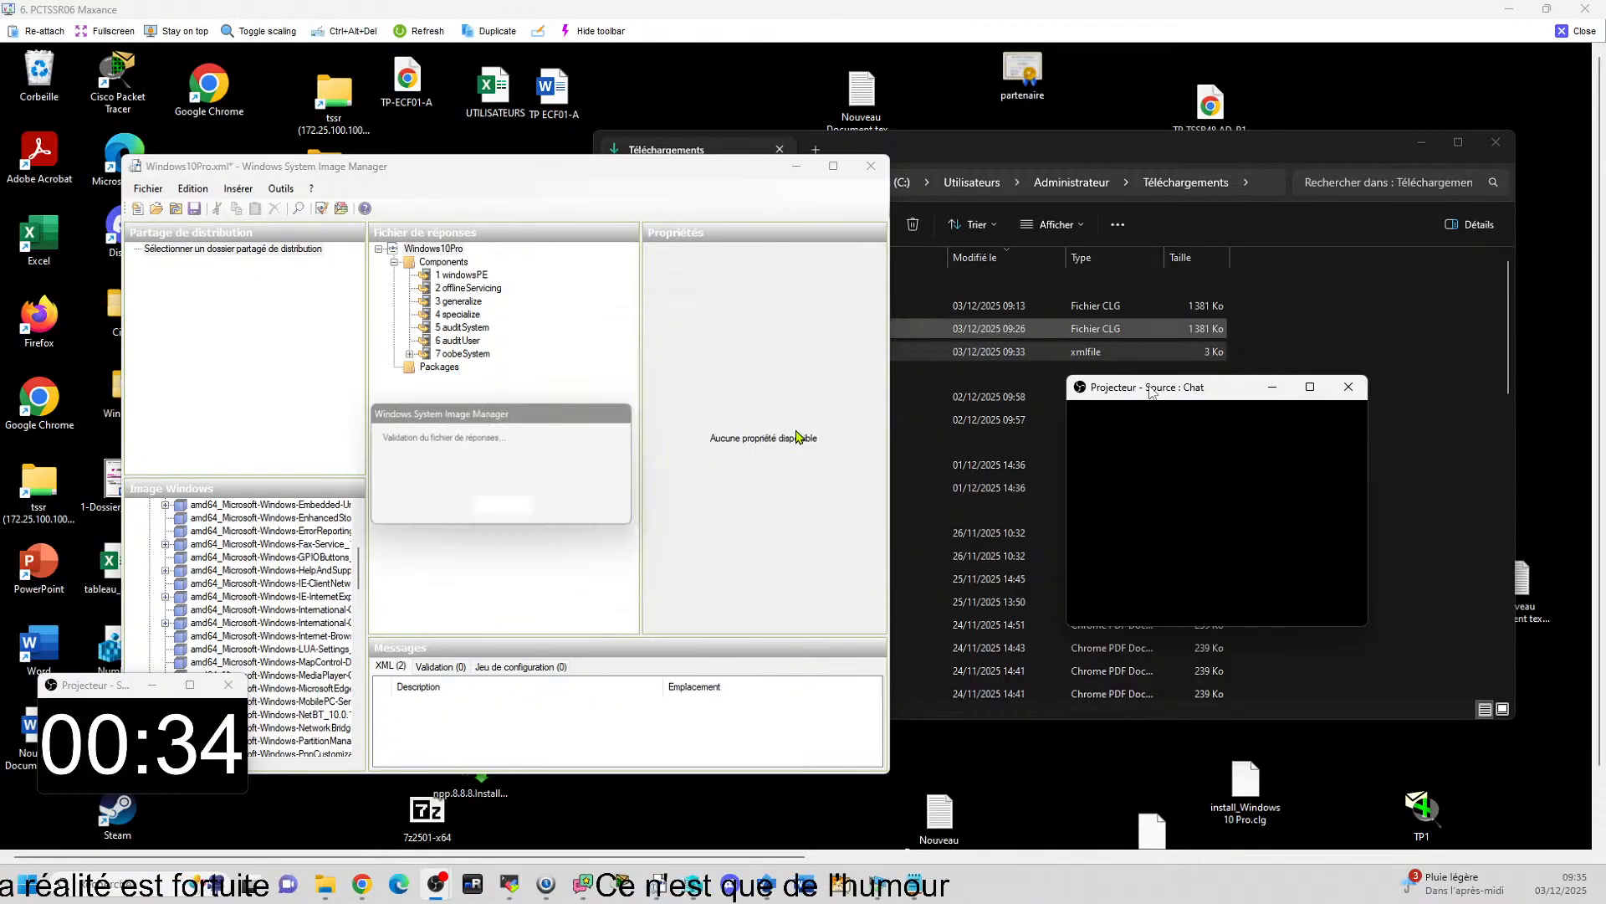
Examine the oobeSystem pass of the answer file: the International-Core locale settings and the Shell-Setup FirstLogonCommands and OOBE settings.
{"action": "left_click", "coordinate": [409, 354]}
{"action": "left_click", "coordinate": [427, 369]}
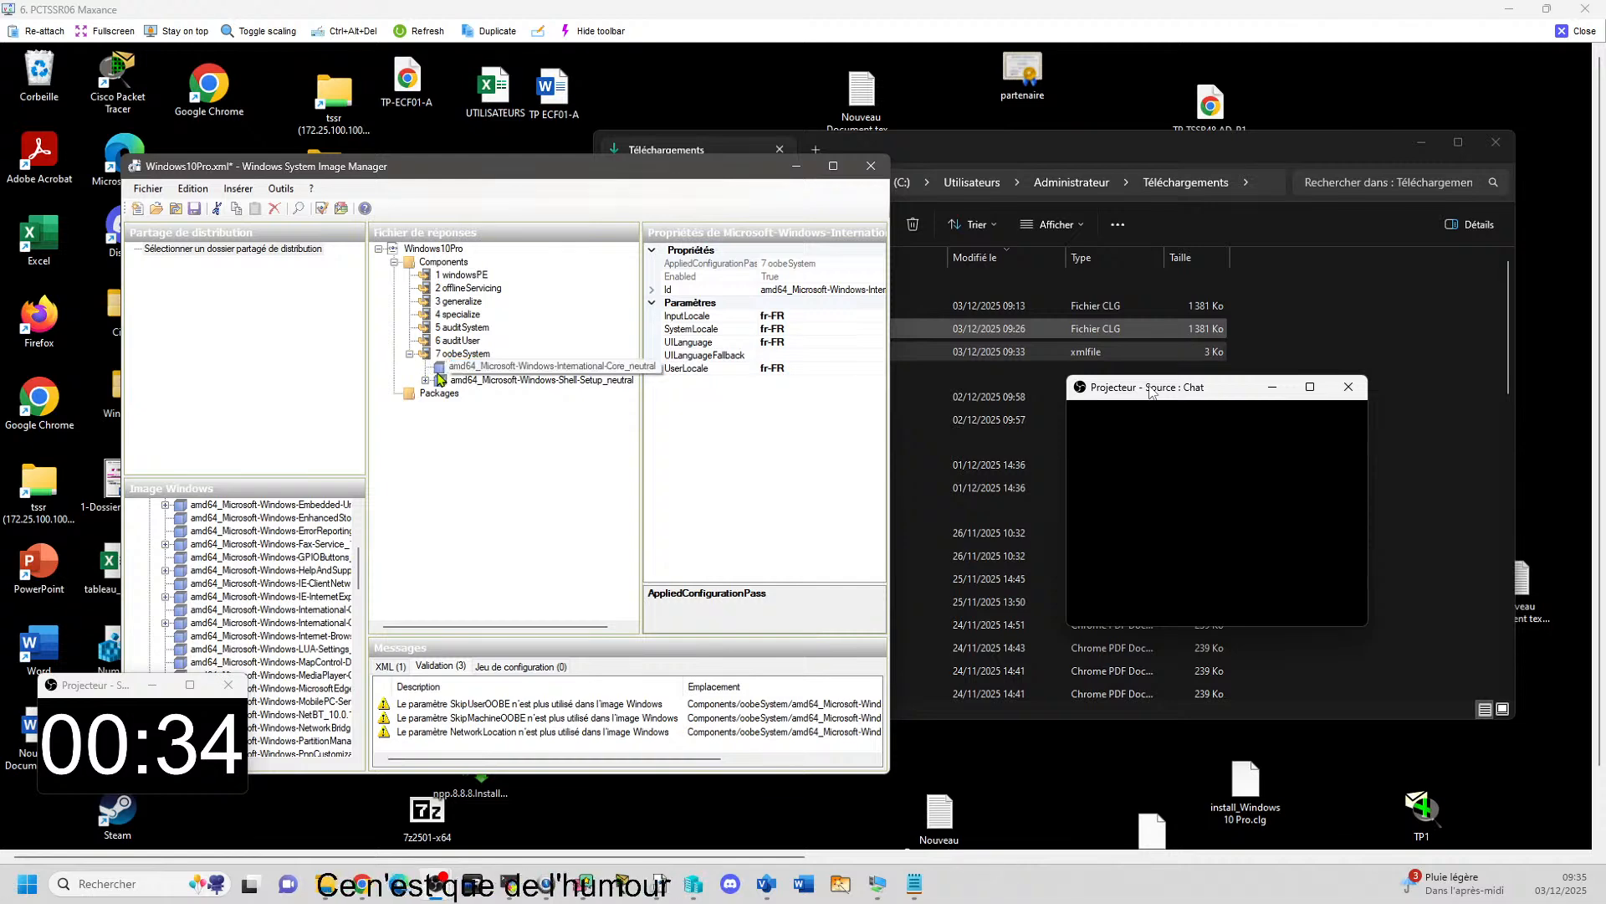
{"action": "left_click", "coordinate": [426, 381]}
{"action": "left_click", "coordinate": [480, 407]}
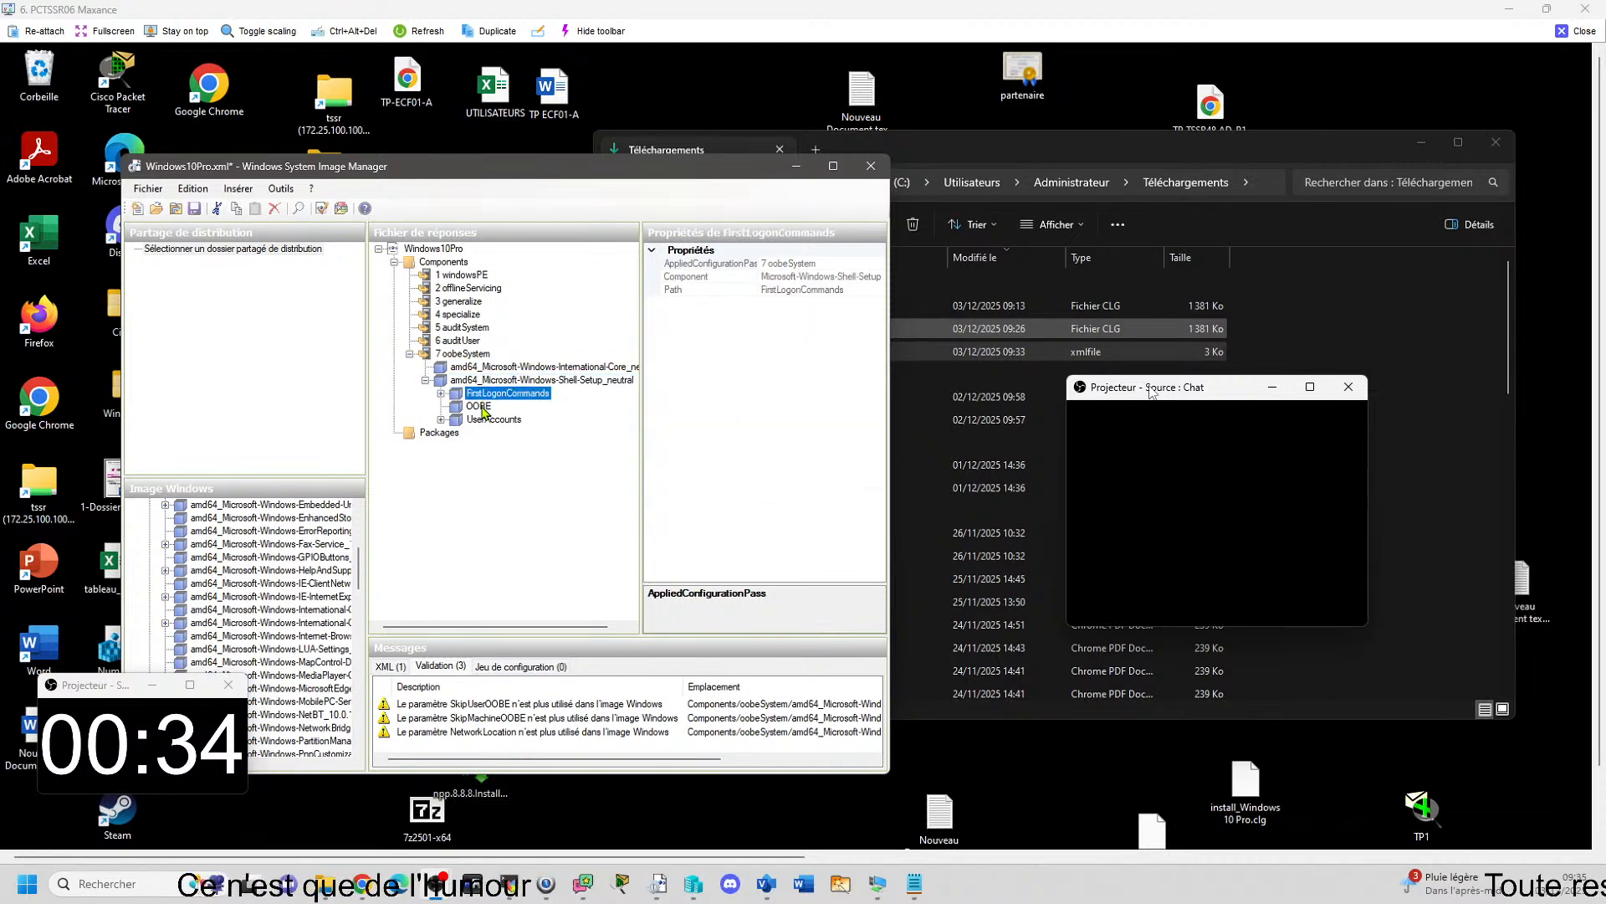
{"action": "left_click", "coordinate": [485, 420]}
{"action": "left_click", "coordinate": [479, 406]}
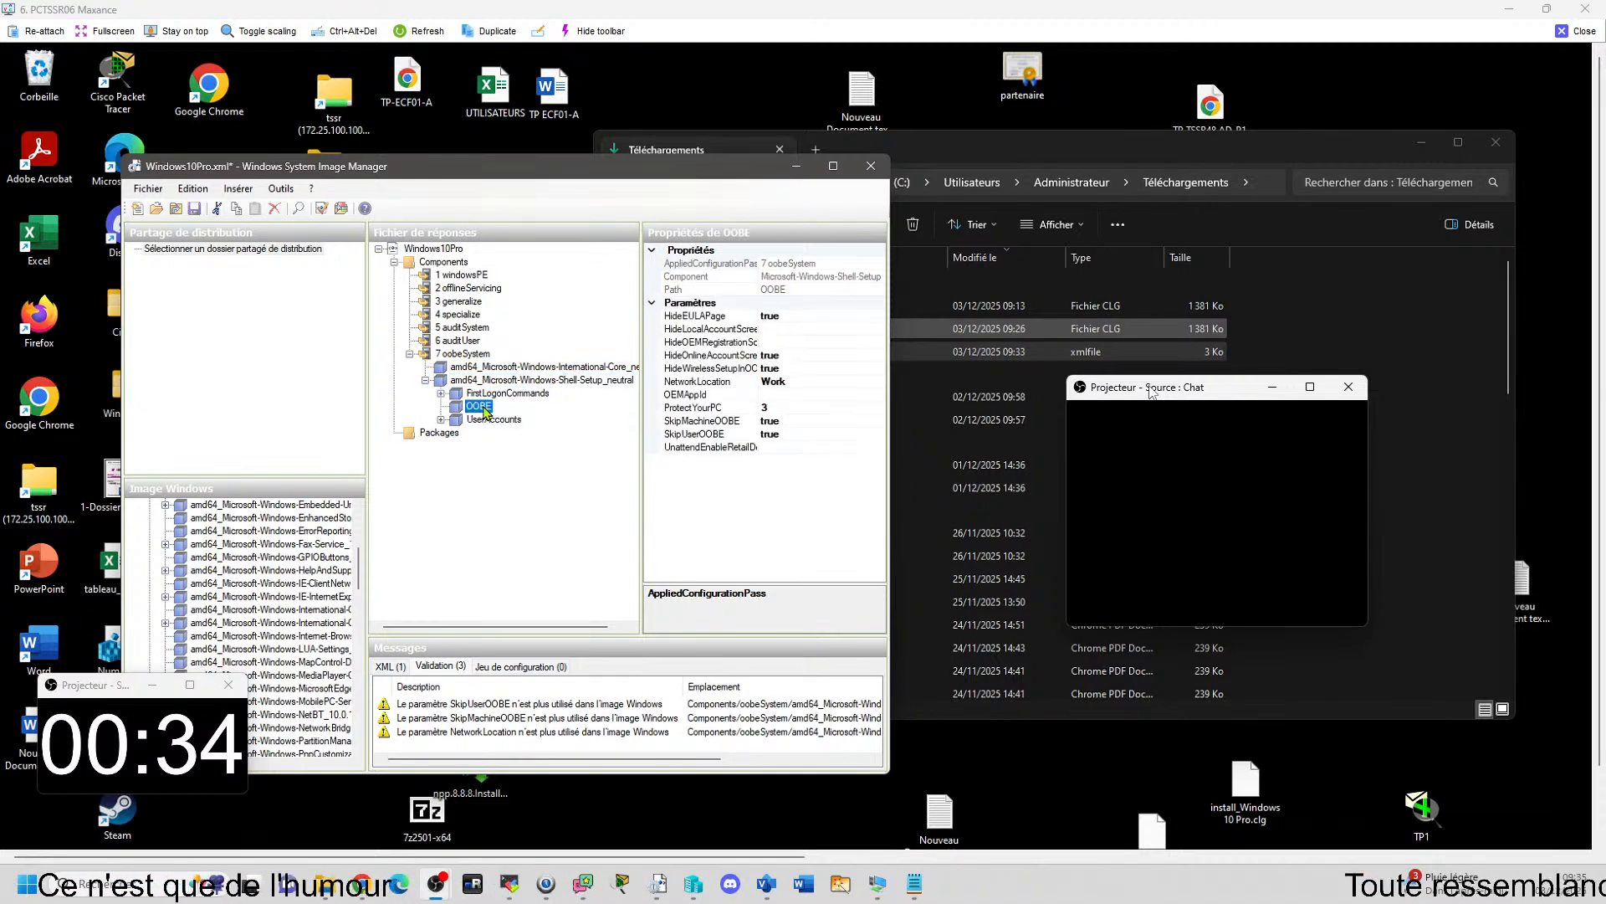
Inspect the local account defined under UserAccounts in the answer file and close the PCTSSR06 remote view.
{"action": "left_click", "coordinate": [440, 420]}
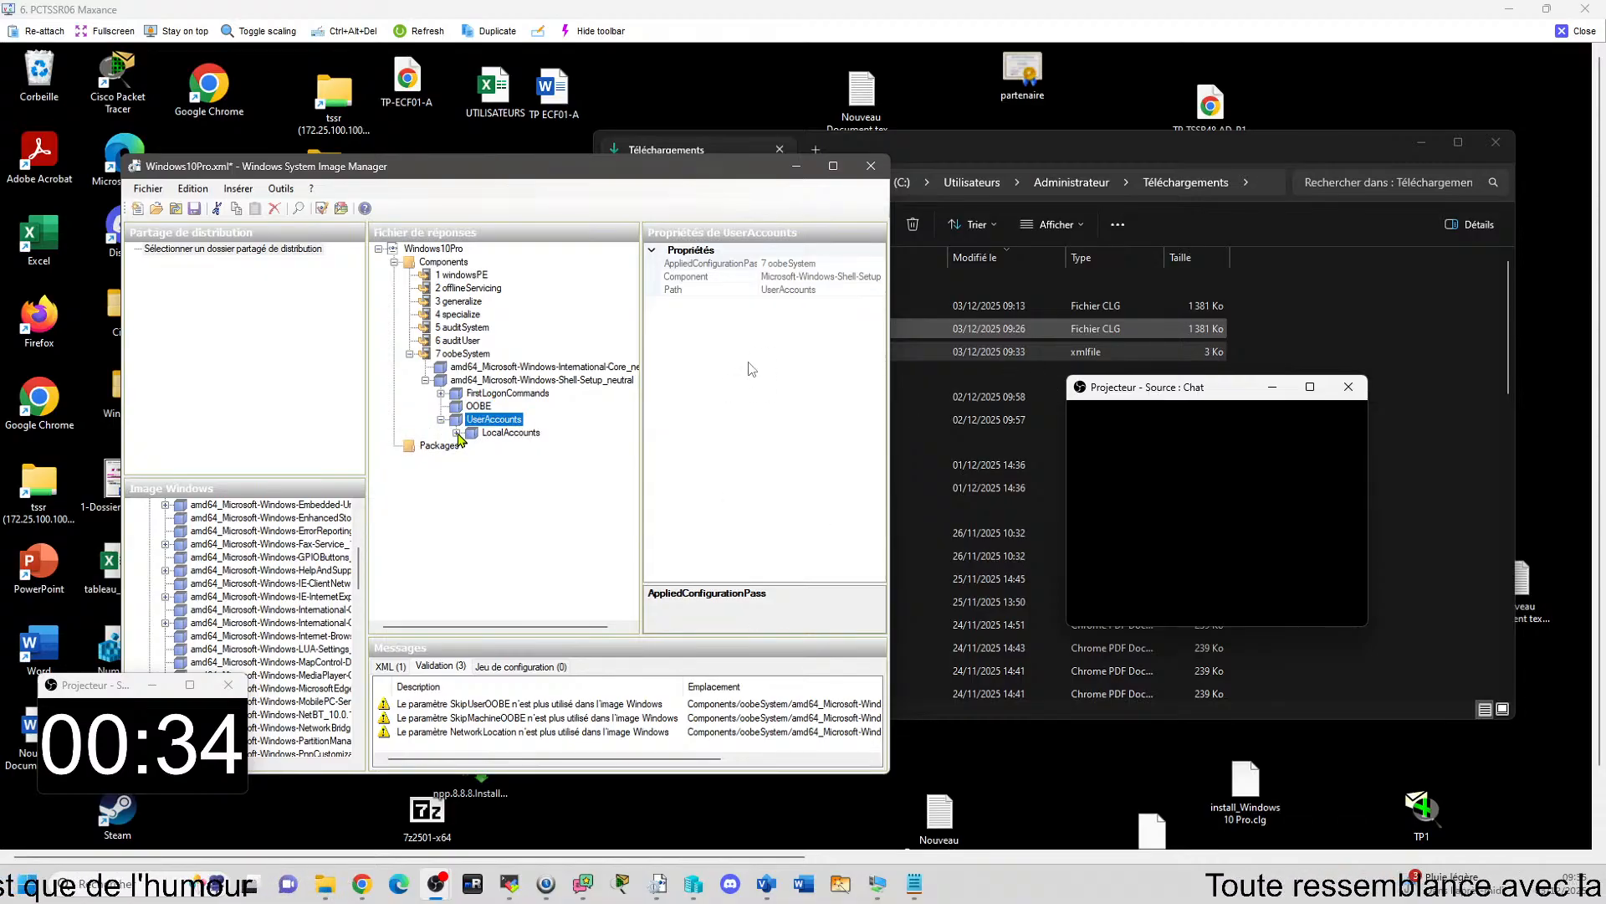
{"action": "left_click", "coordinate": [456, 433]}
{"action": "left_click", "coordinate": [484, 446]}
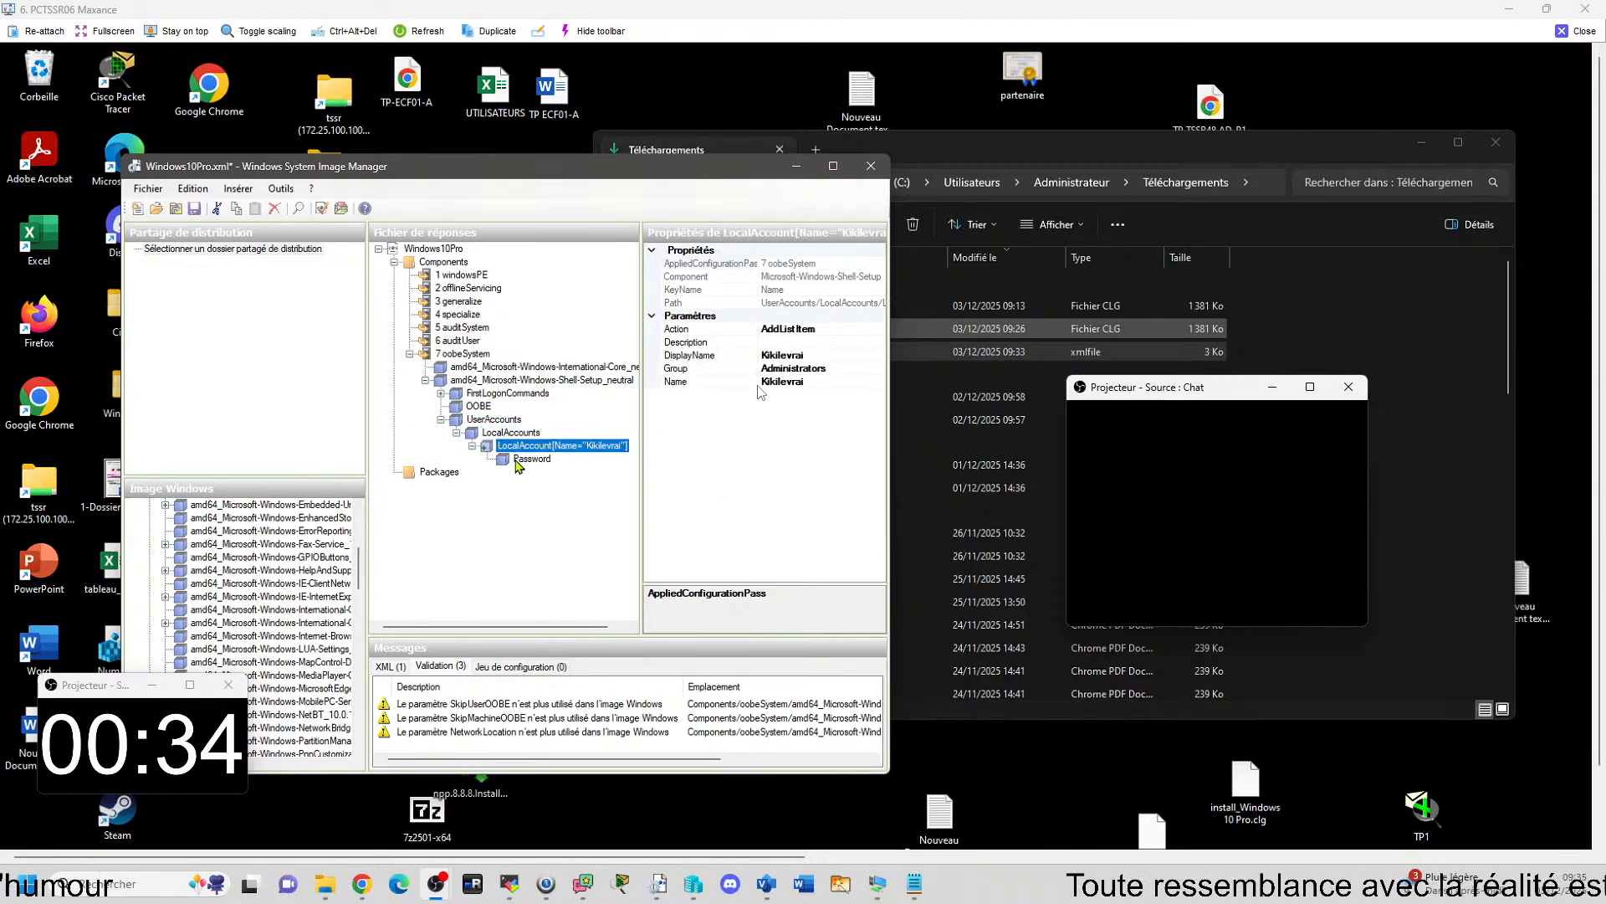
{"action": "left_click", "coordinate": [1577, 32]}
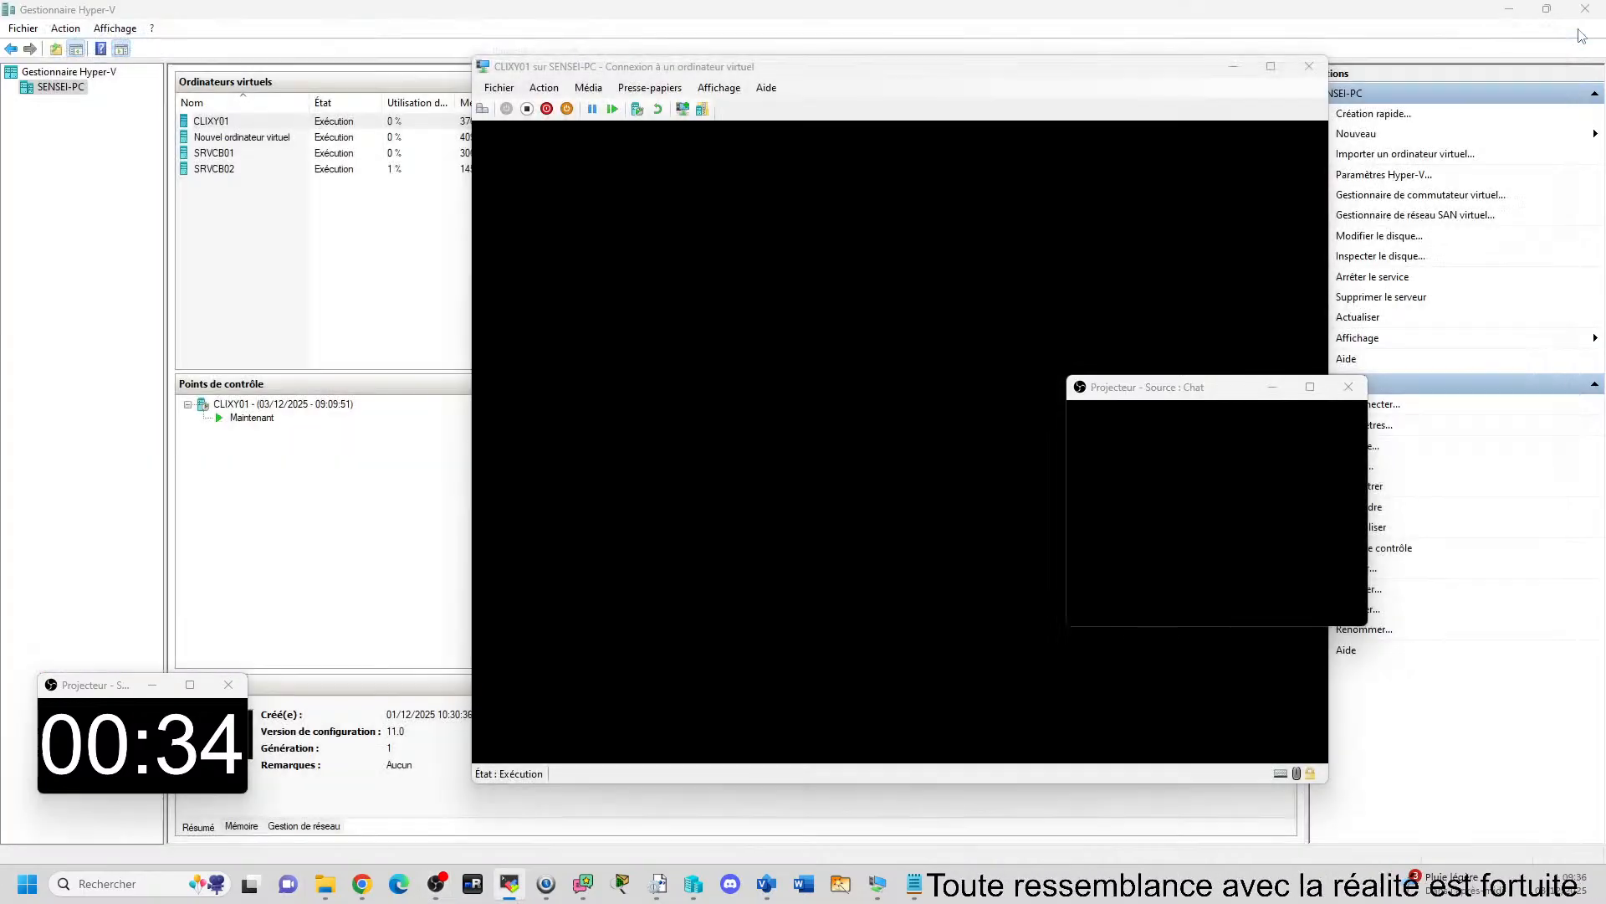
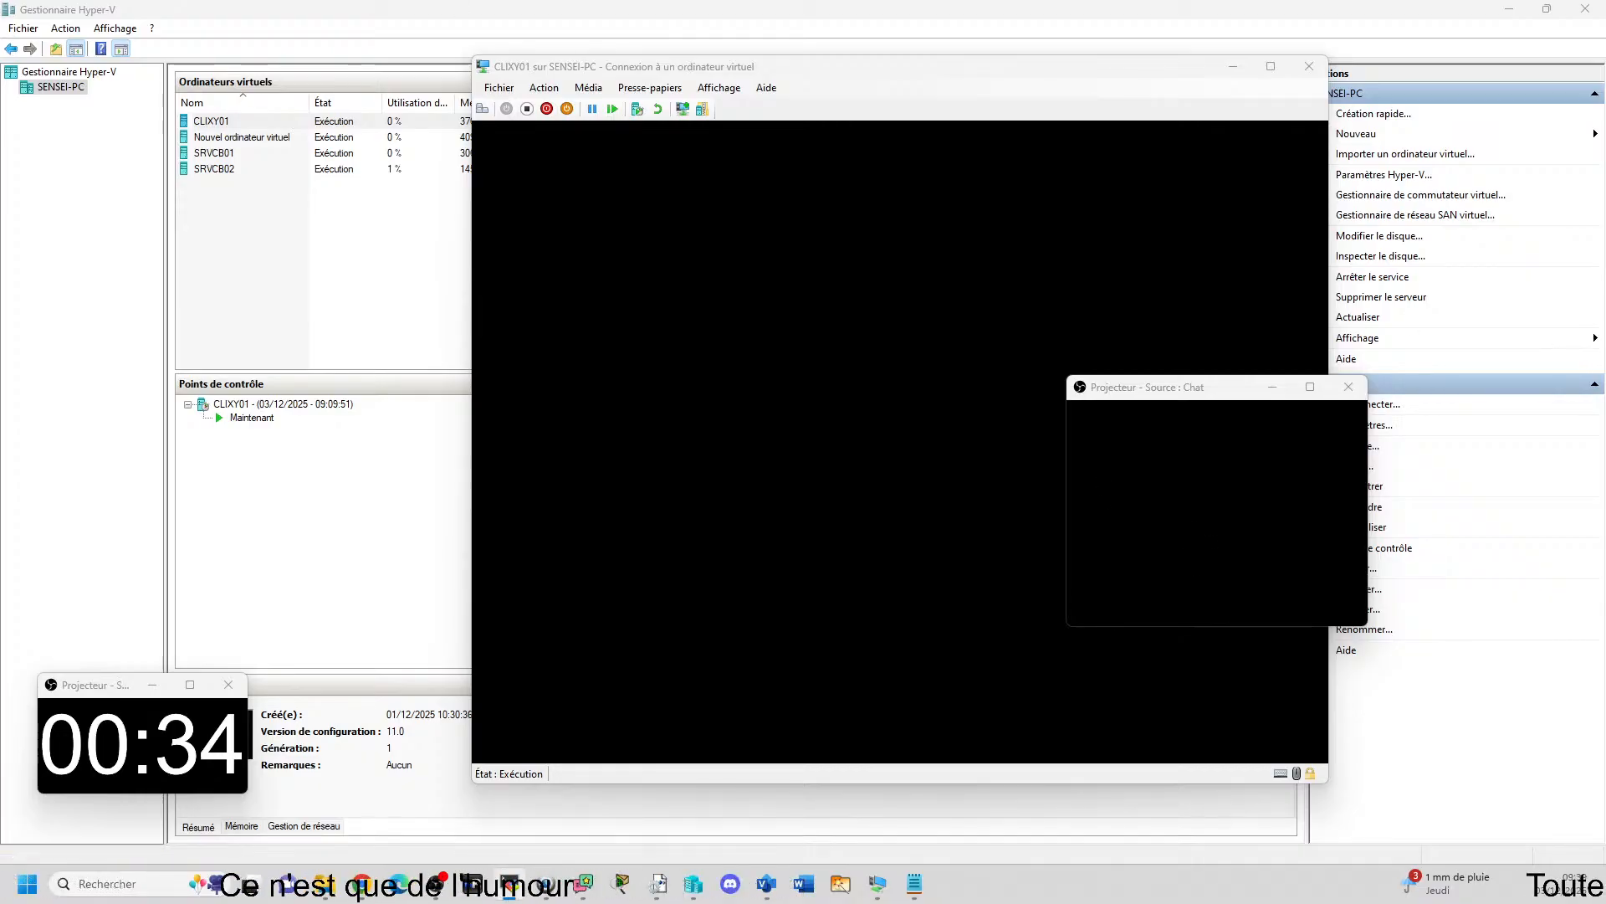
Open the PCTSSR07 remote view at full size and reposition the CLIMB1 virtual machine connection window.
{"action": "left_click_drag", "start_coordinate": [1605, 306], "coordinate": [186, 8]}
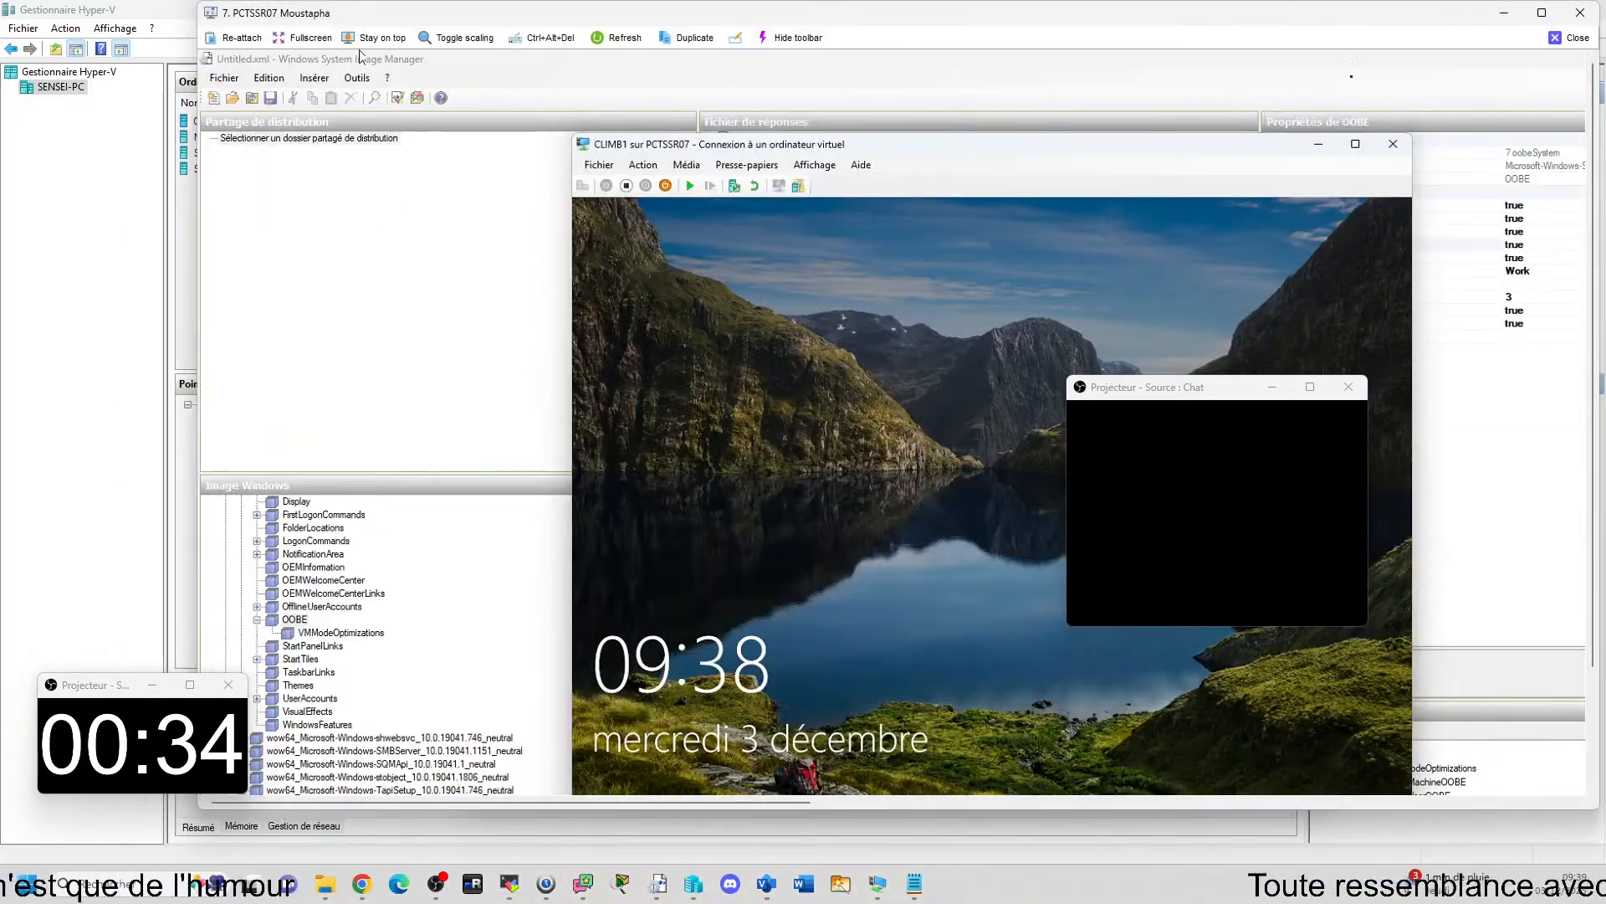
{"action": "left_click", "coordinate": [1542, 13]}
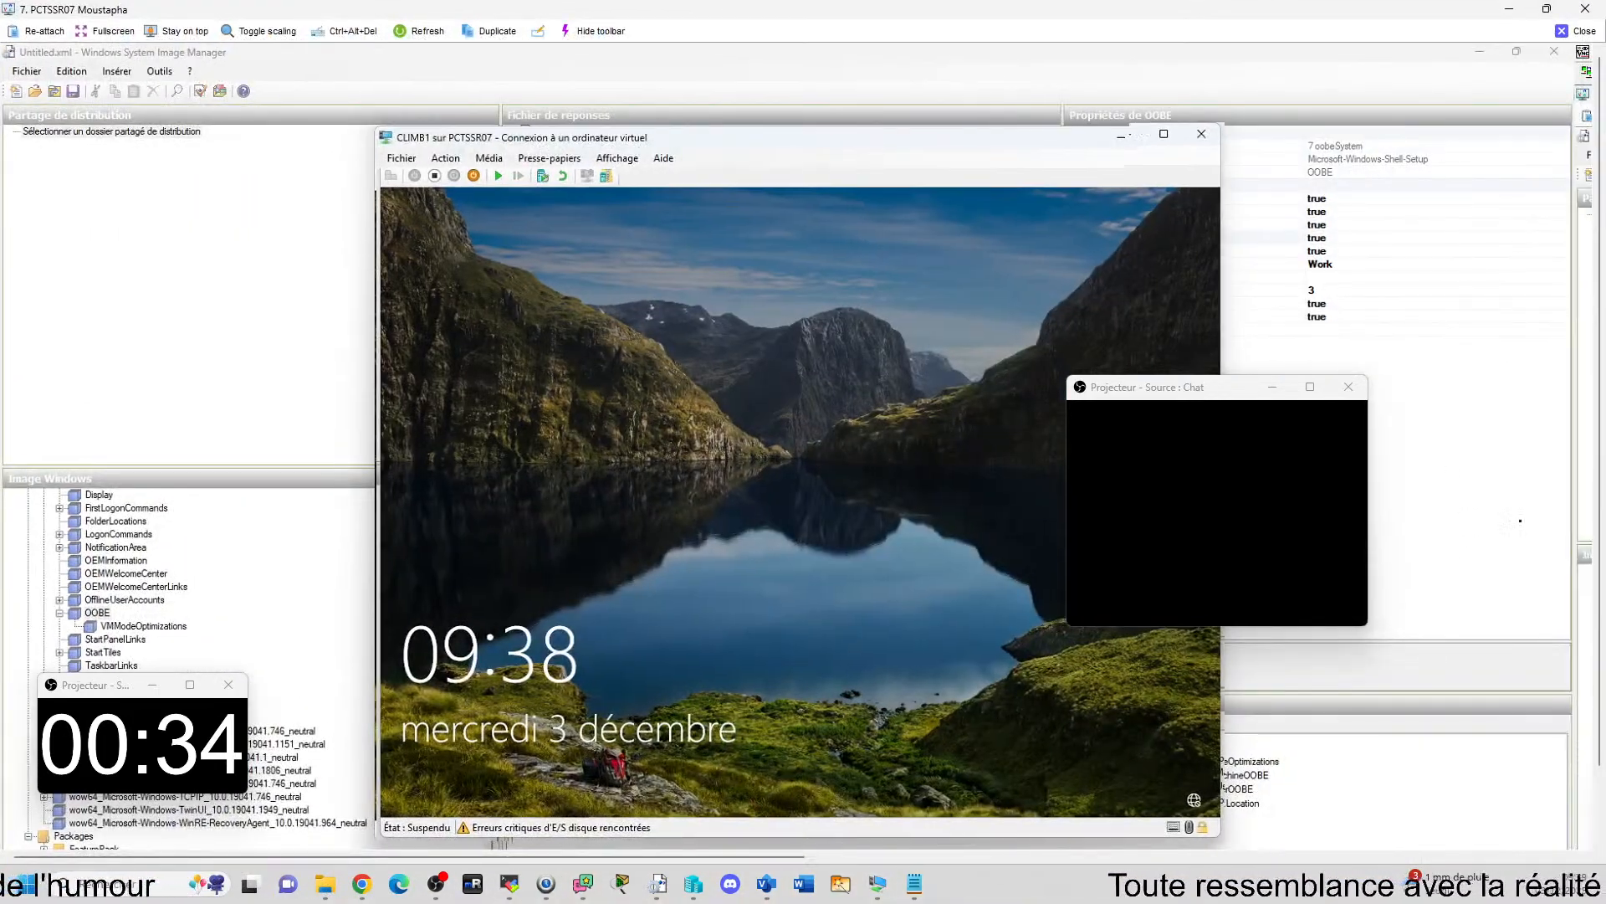
{"action": "left_click_drag", "start_coordinate": [903, 136], "coordinate": [894, 88]}
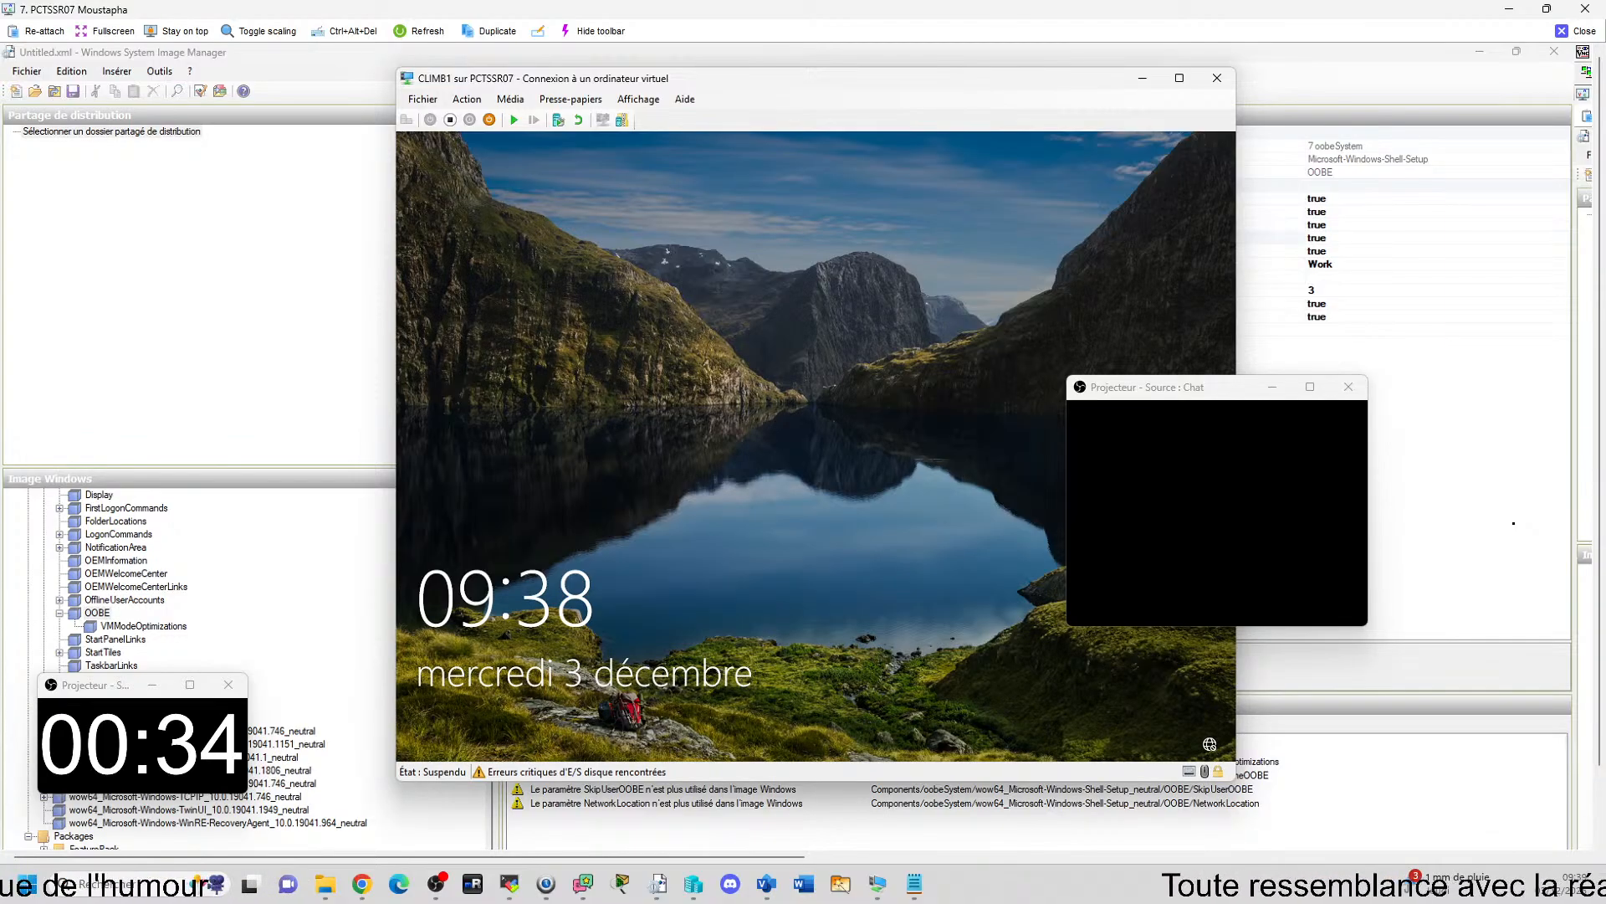
{"action": "left_click_drag", "start_coordinate": [745, 70], "coordinate": [759, 63]}
Inspect the hardware and management settings of the CLIMB1 virtual machine and close them without changes.
{"action": "left_click", "coordinate": [444, 92]}
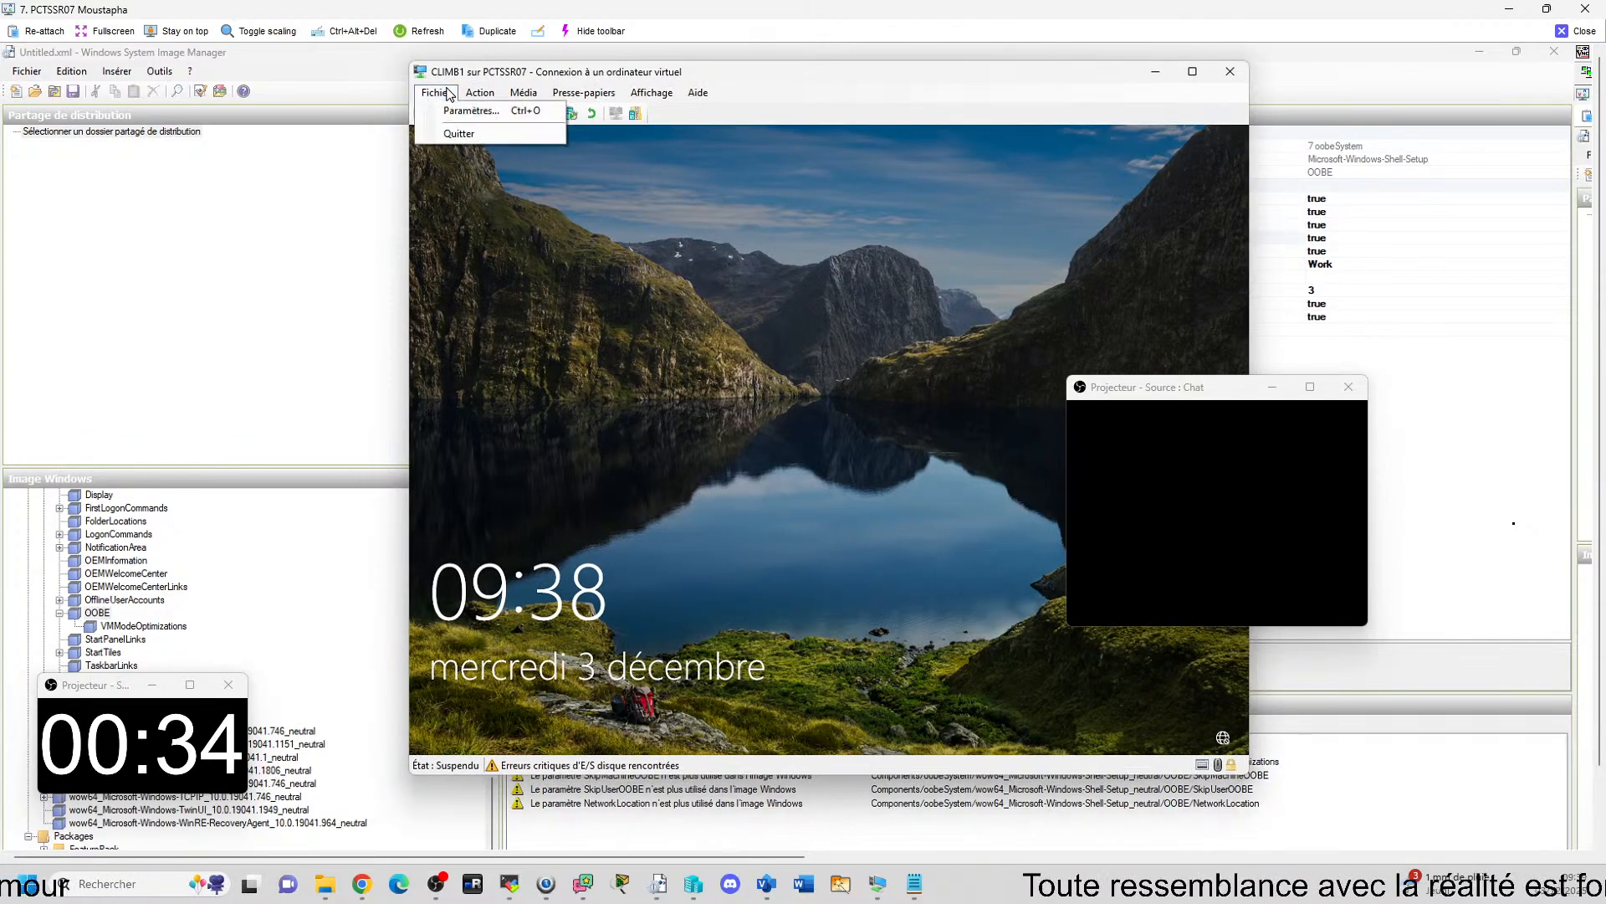
{"action": "left_click", "coordinate": [461, 111]}
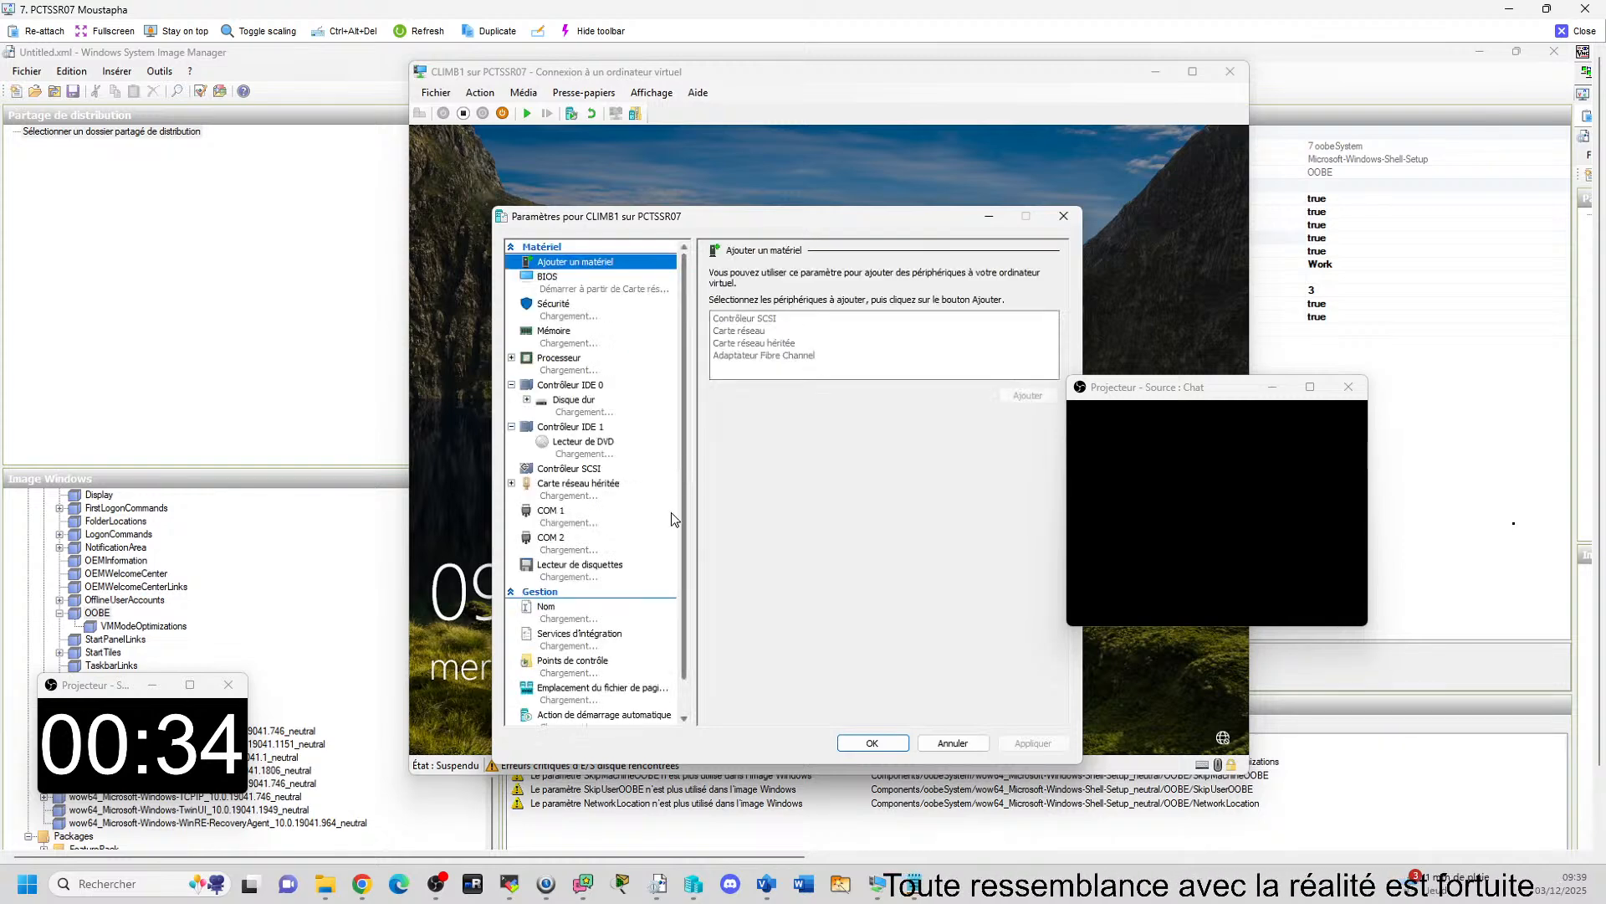
{"action": "left_click", "coordinate": [1063, 216]}
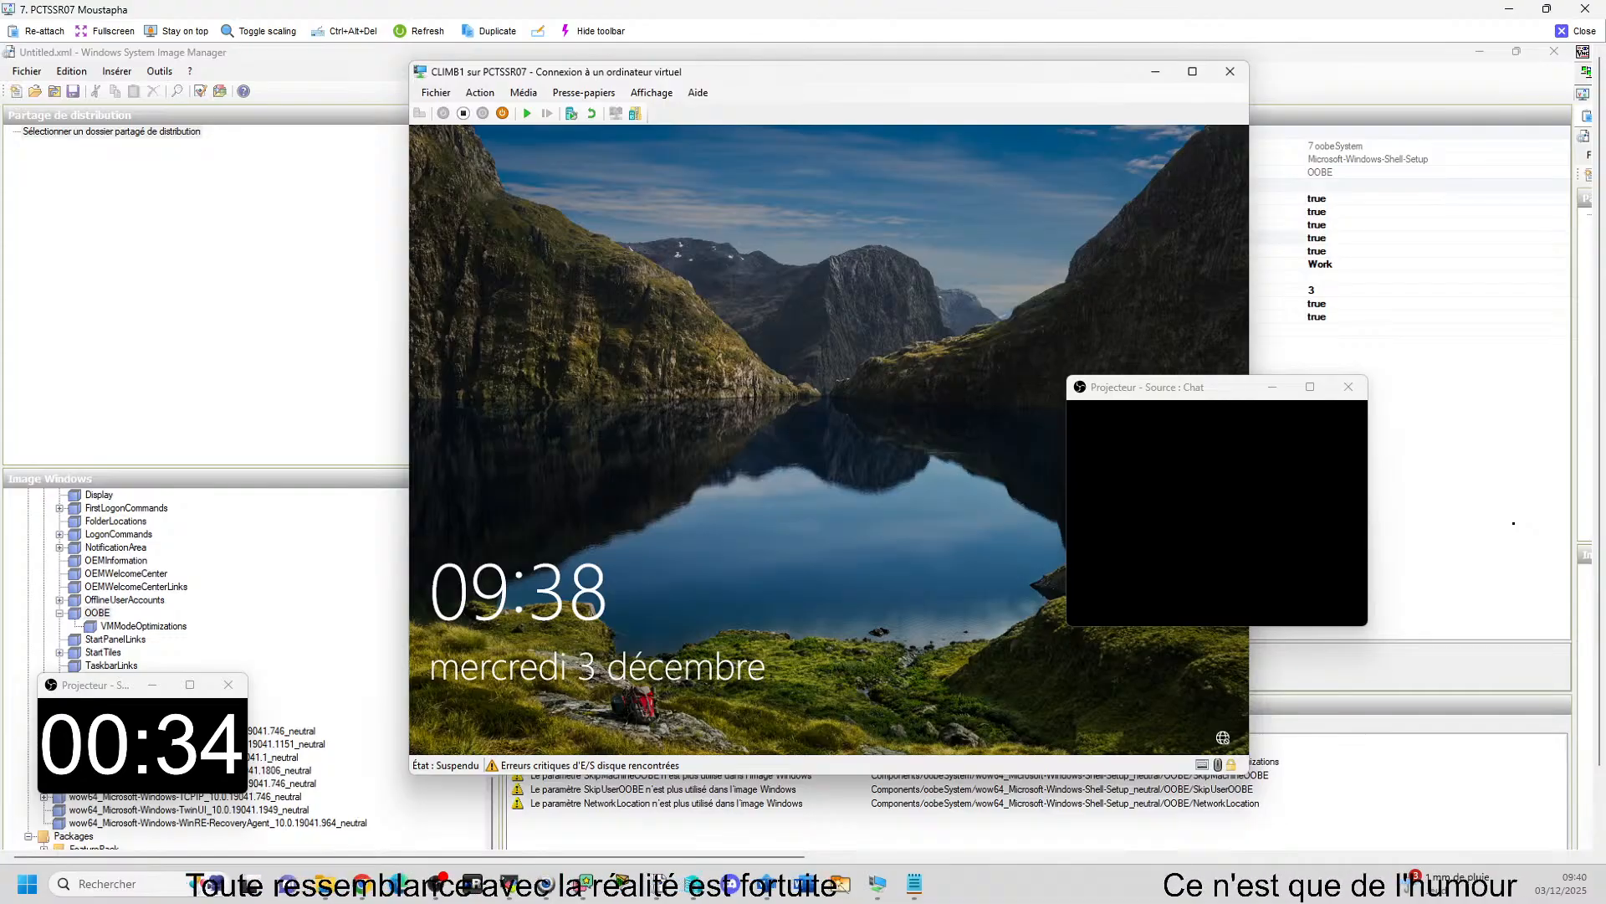
Open the folder D:\HYPER-V\CLIMB1\Virtual Hard Disks in File Explorer on the trainee's computer.
{"action": "left_click", "coordinate": [325, 884]}
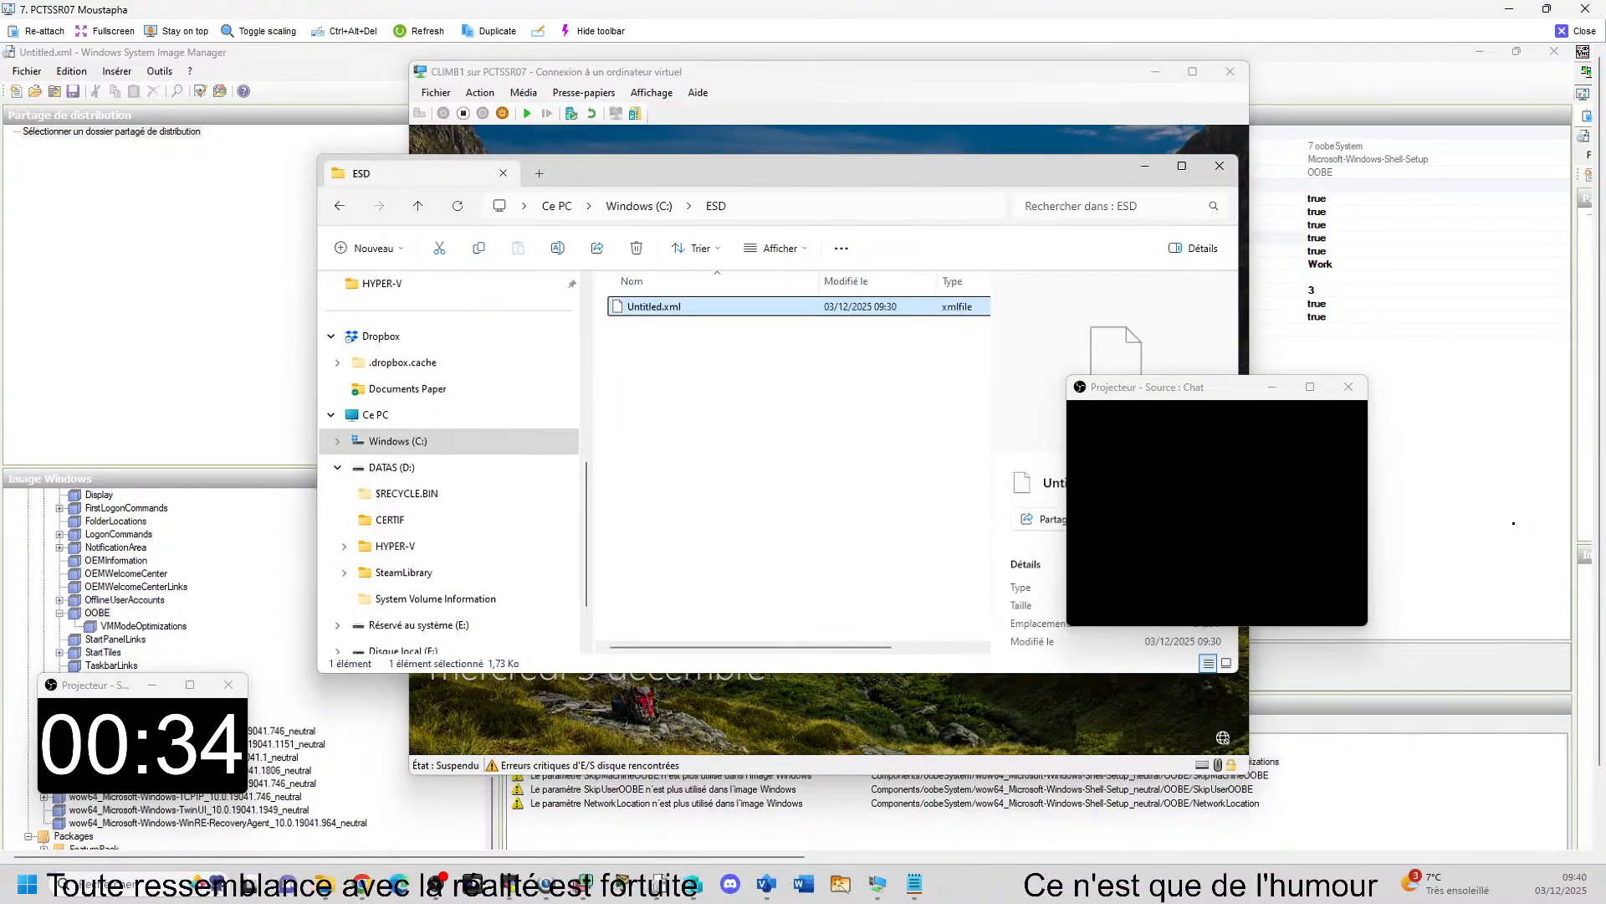
{"action": "left_click", "coordinate": [397, 548]}
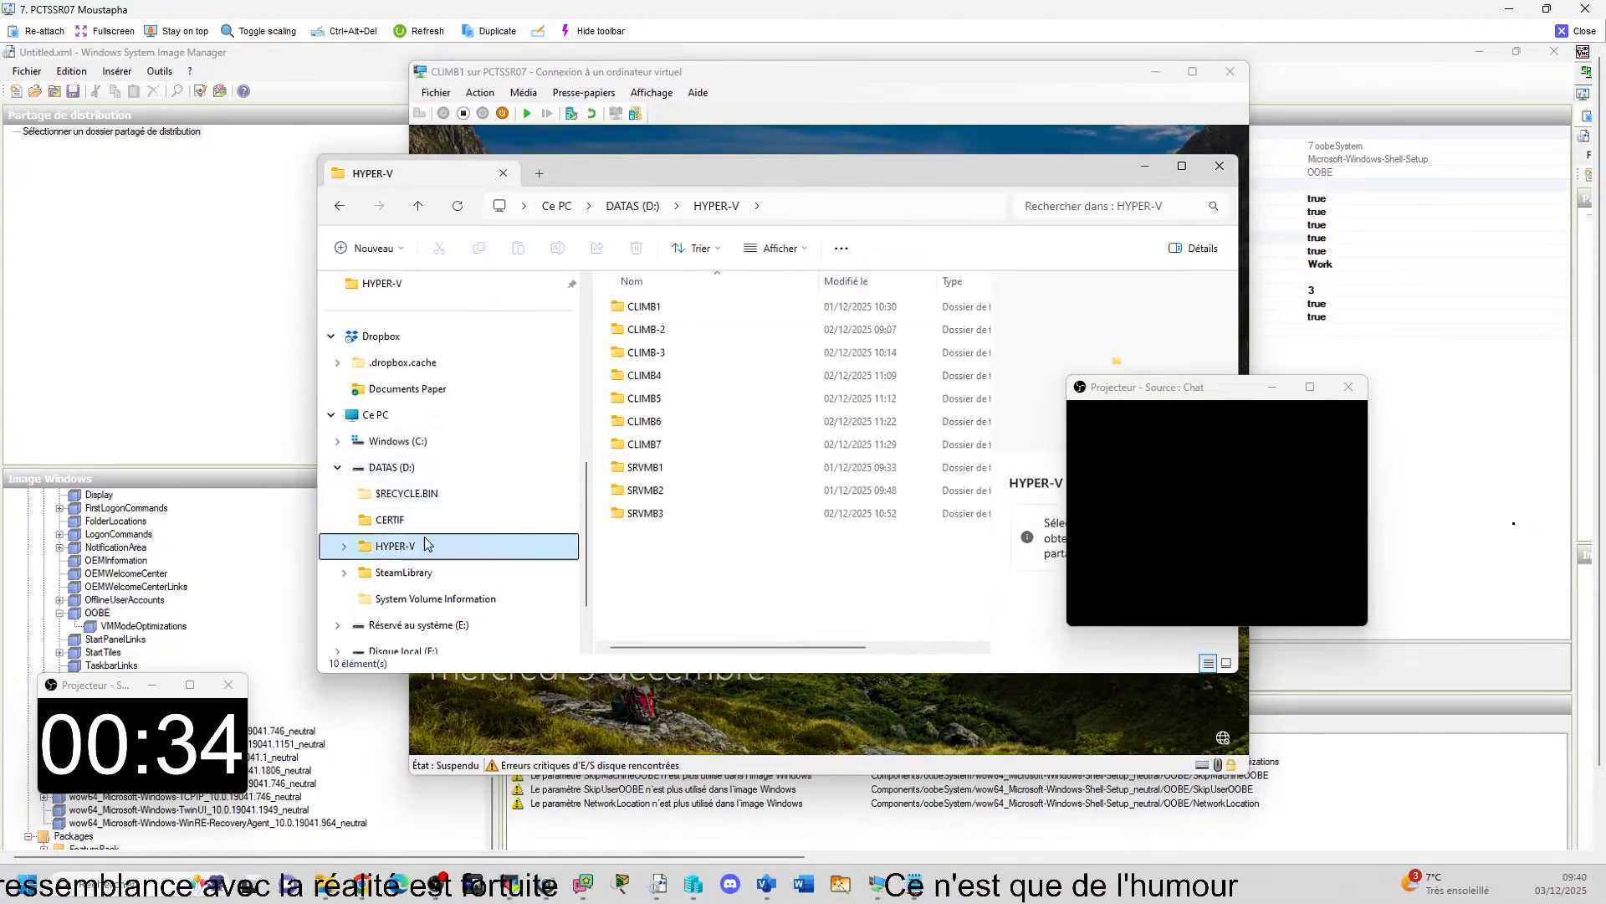
{"action": "double_click", "coordinate": [656, 310]}
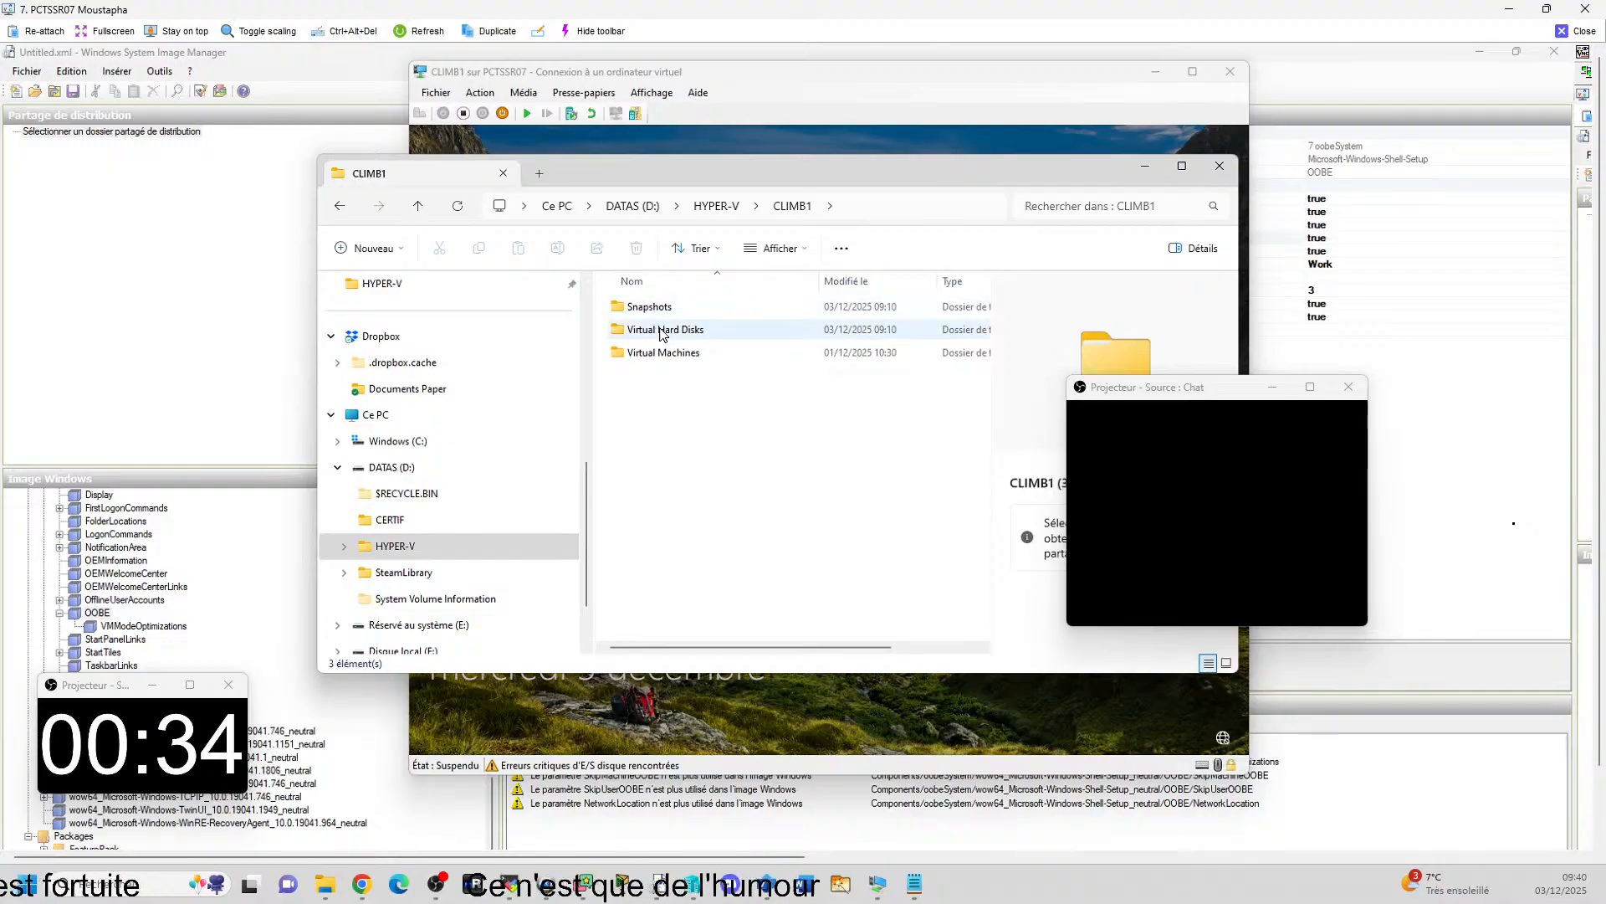
{"action": "left_click", "coordinate": [657, 332]}
{"action": "double_click", "coordinate": [657, 331]}
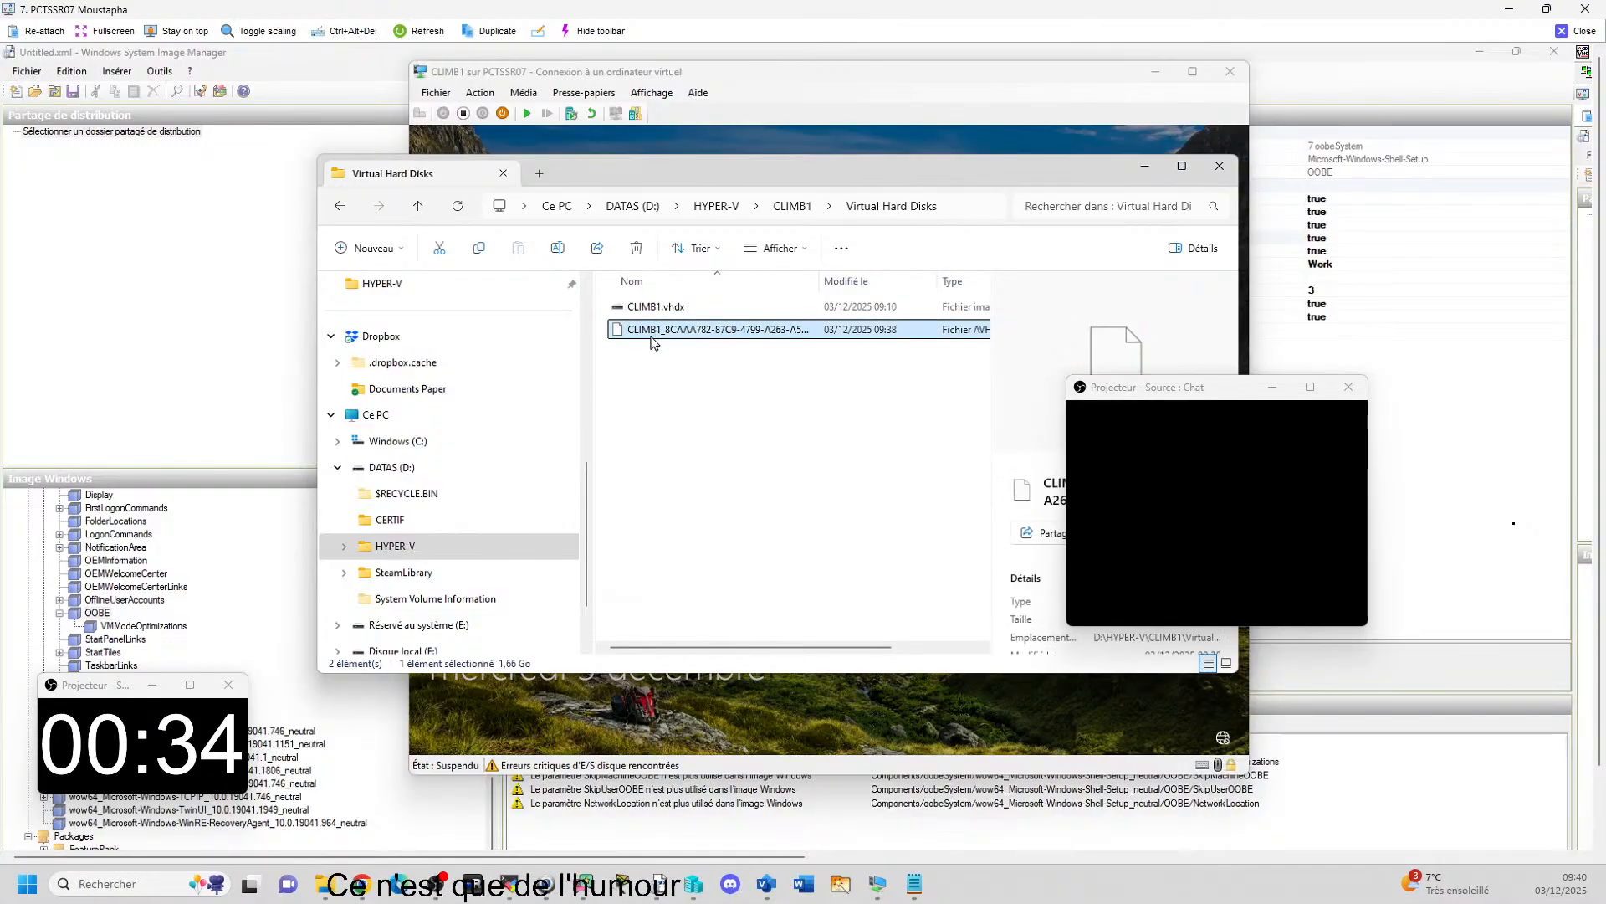
Inspect CLIMB1.vhdx and the AVHDX checkpoint disk in the Virtual Hard Disks folder, comparing their sizes and modification dates.
{"action": "left_click", "coordinate": [339, 210]}
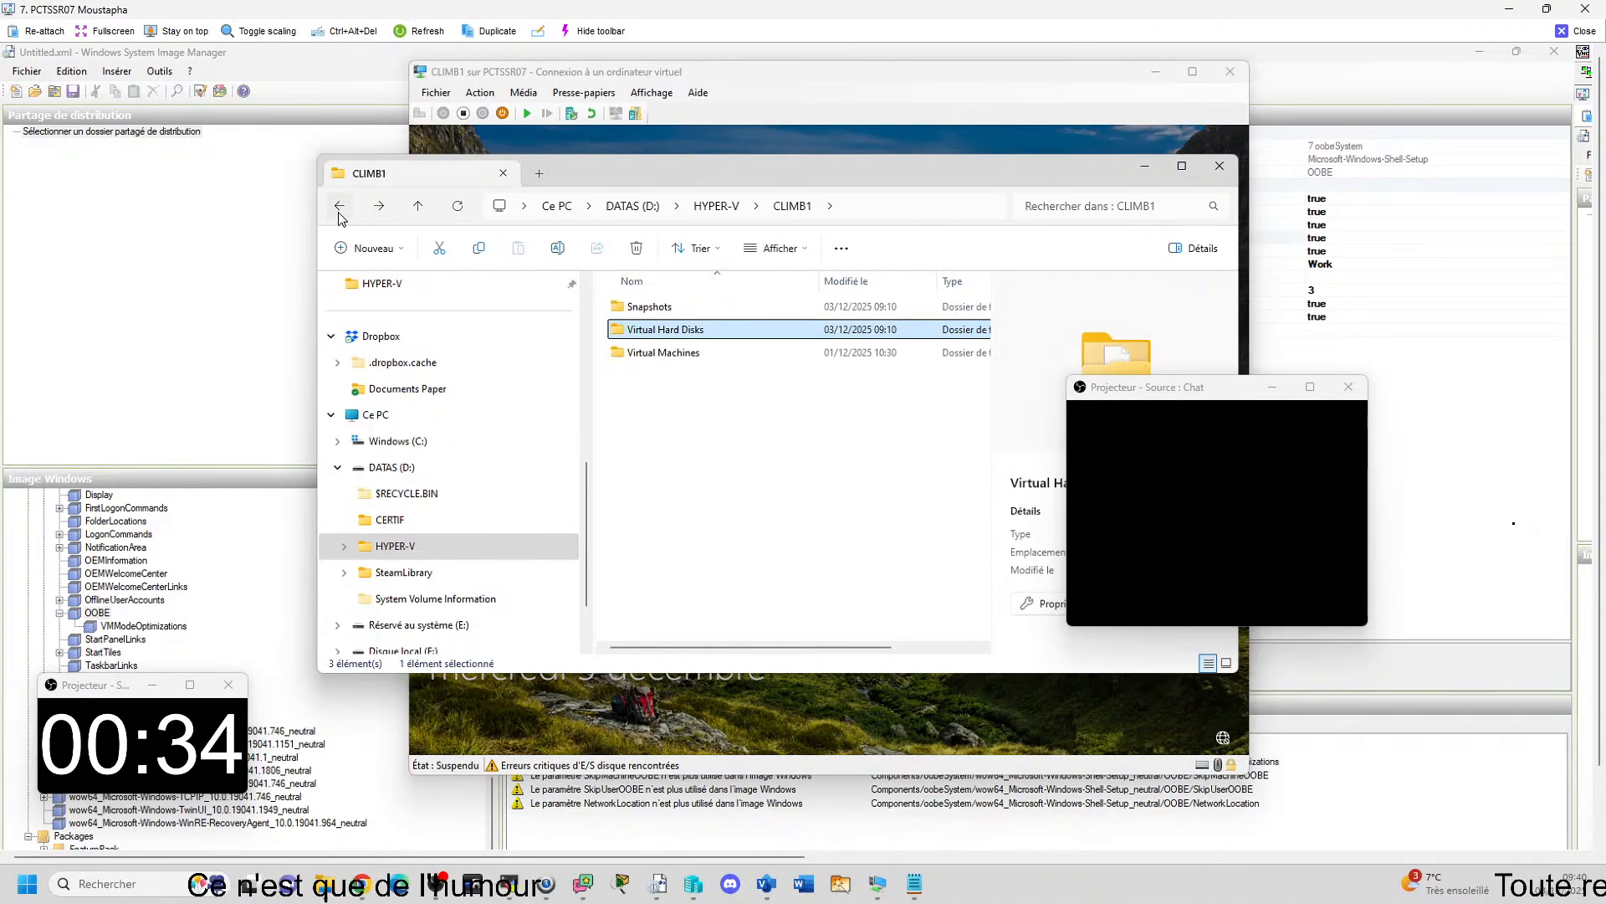
{"action": "left_click", "coordinate": [379, 215]}
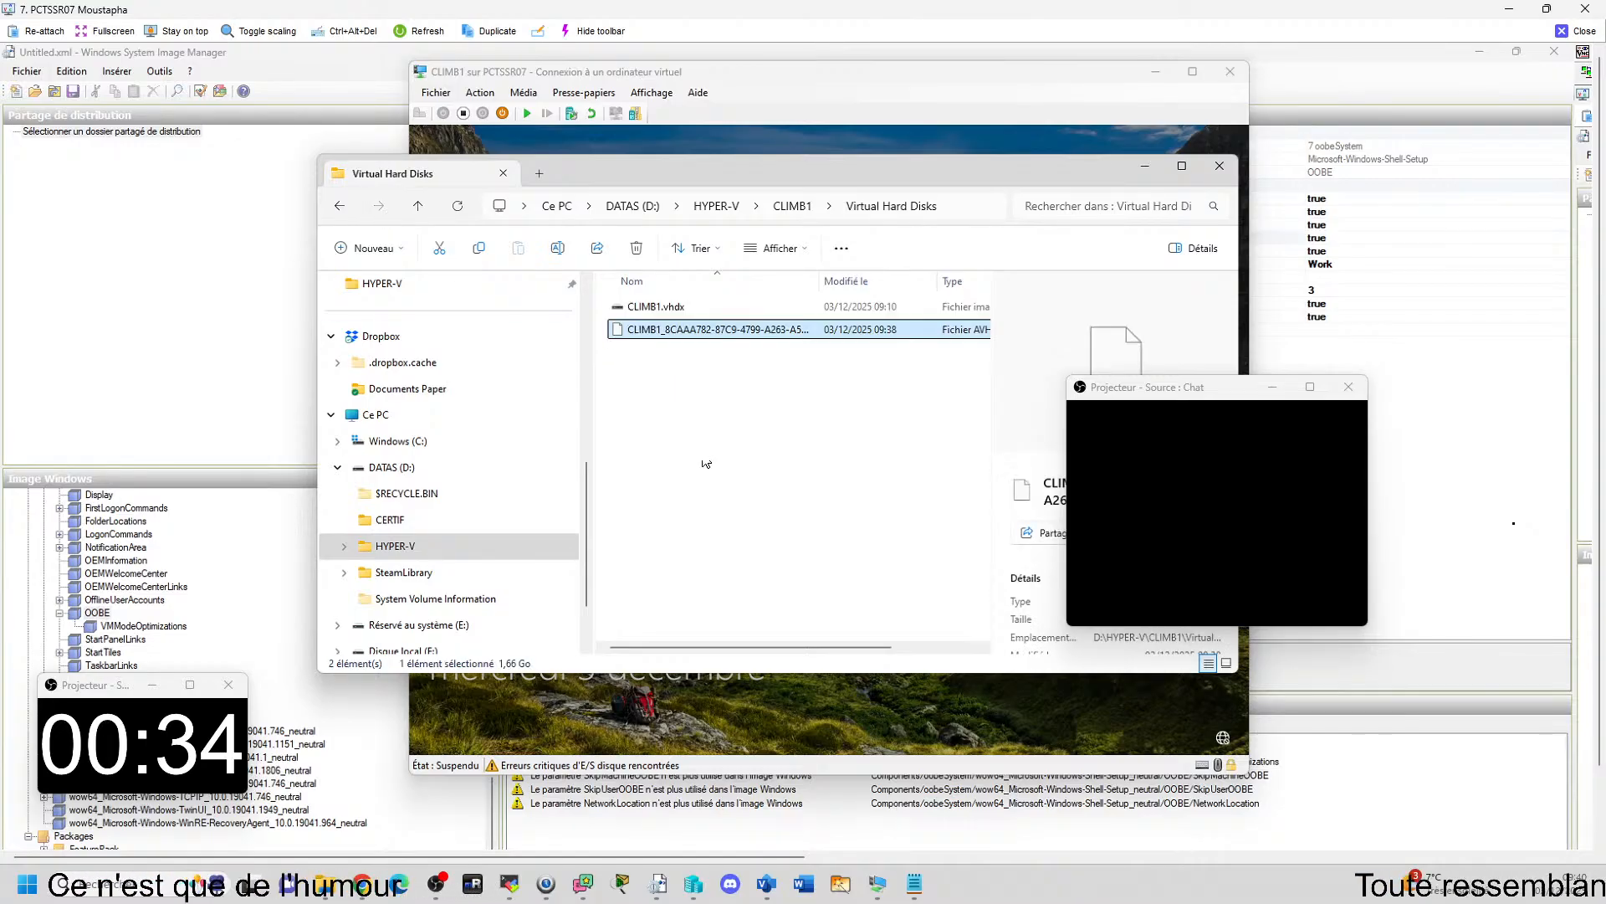
{"action": "left_click", "coordinate": [670, 310]}
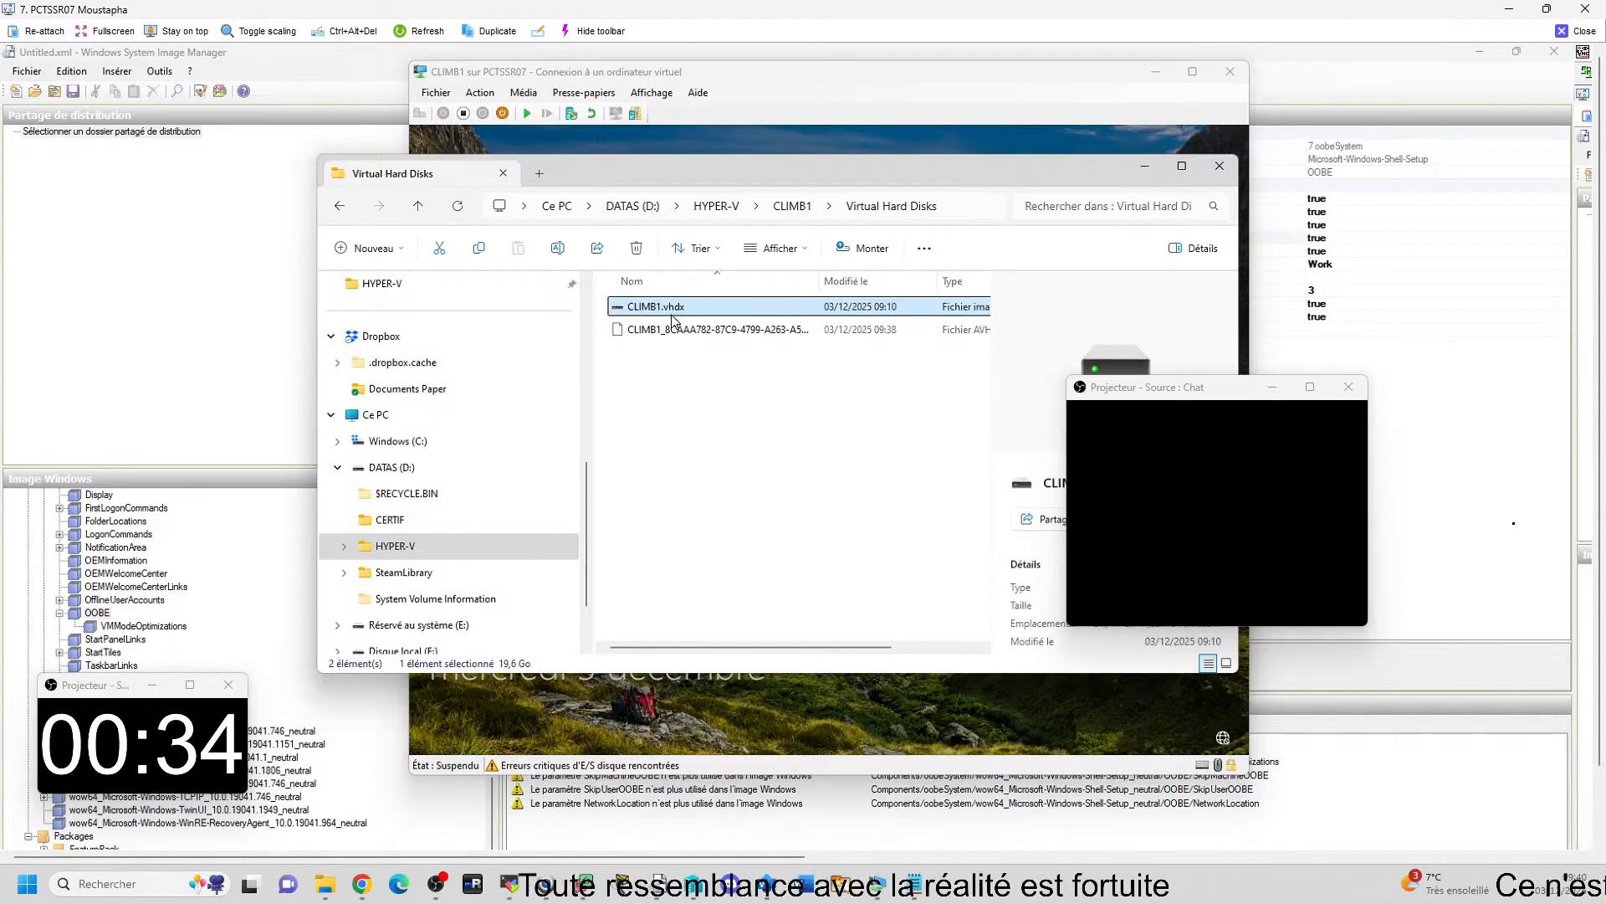
{"action": "right_click", "coordinate": [671, 316]}
{"action": "key", "text": "Escape"}
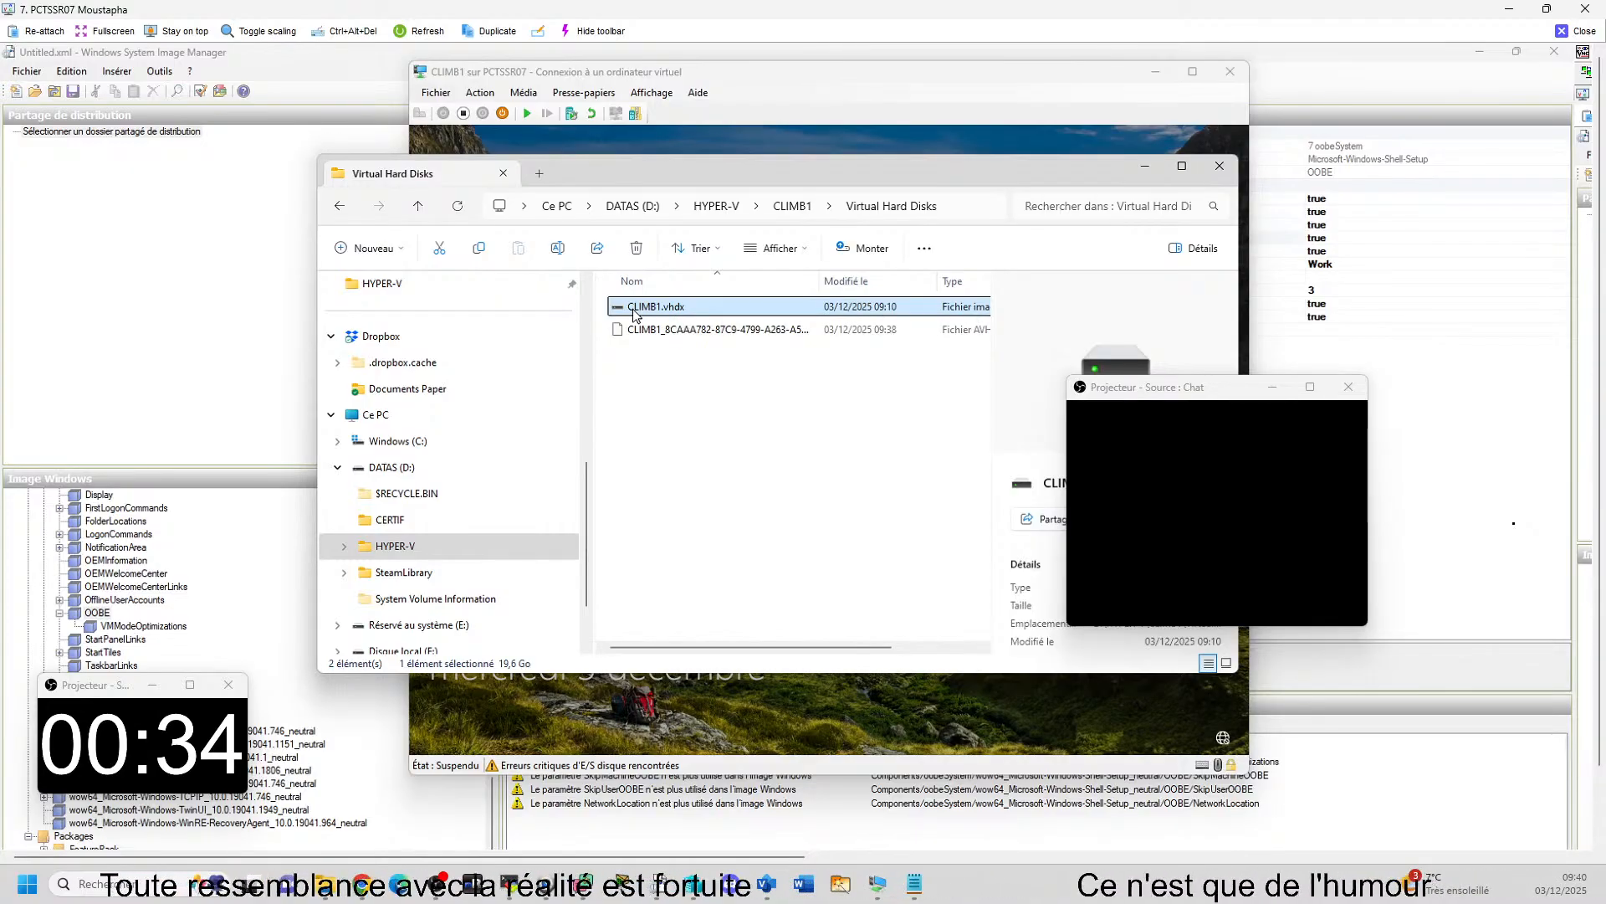
{"action": "right_click", "coordinate": [634, 315]}
{"action": "left_click", "coordinate": [629, 436]}
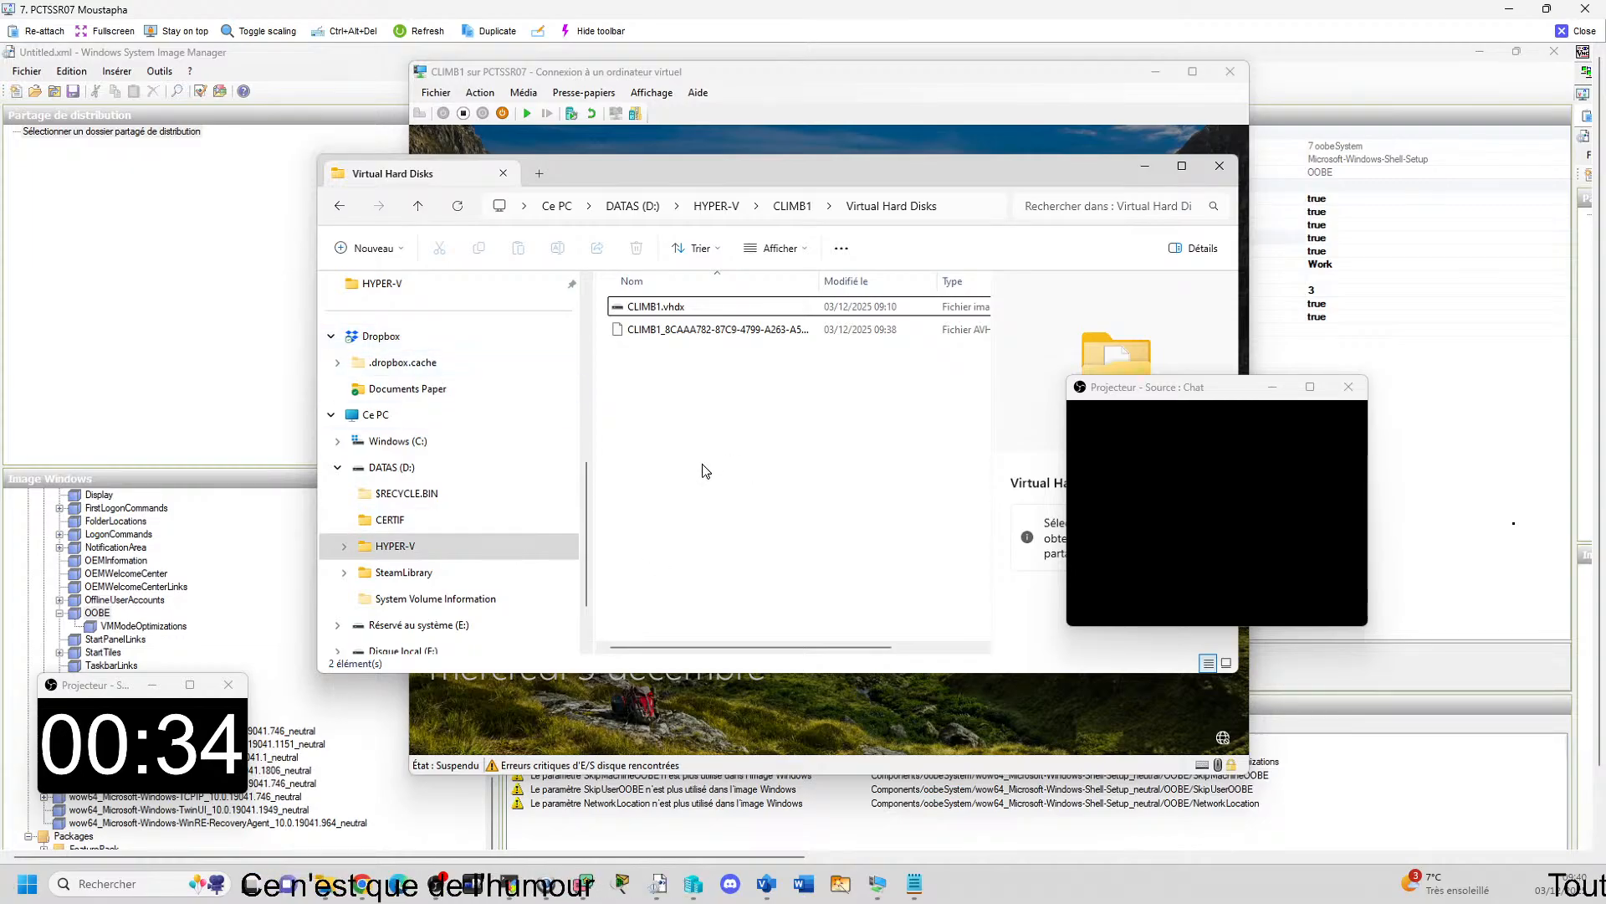
Check the free space of the computer's drives in Ce PC, in particular DATAS (D:).
{"action": "right_click", "coordinate": [368, 418]}
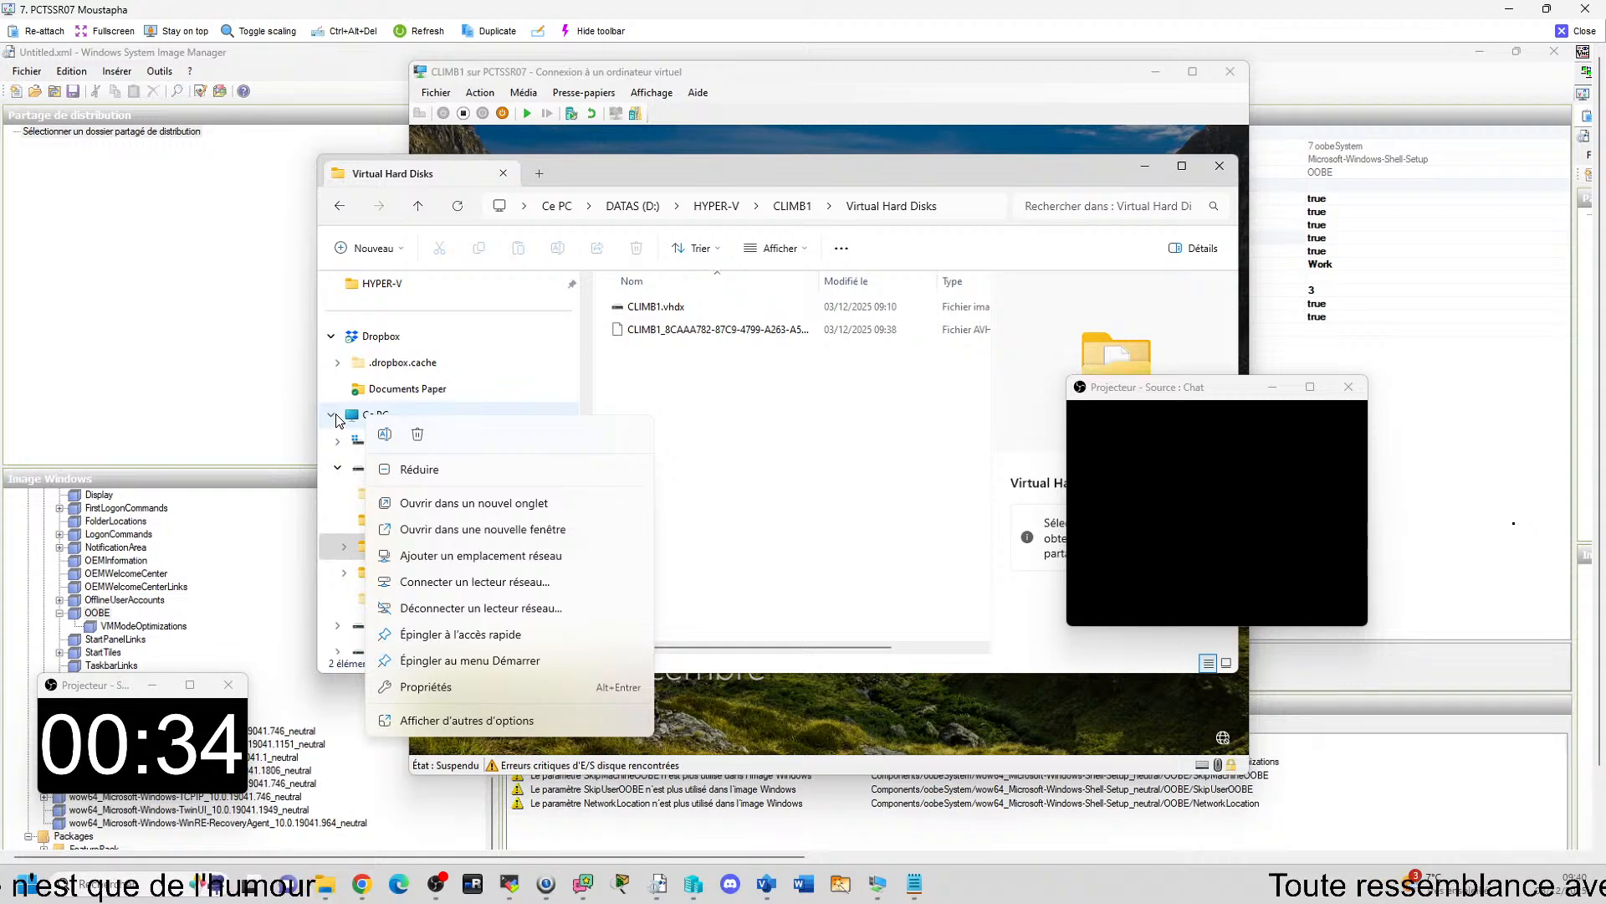
{"action": "left_click", "coordinate": [343, 472]}
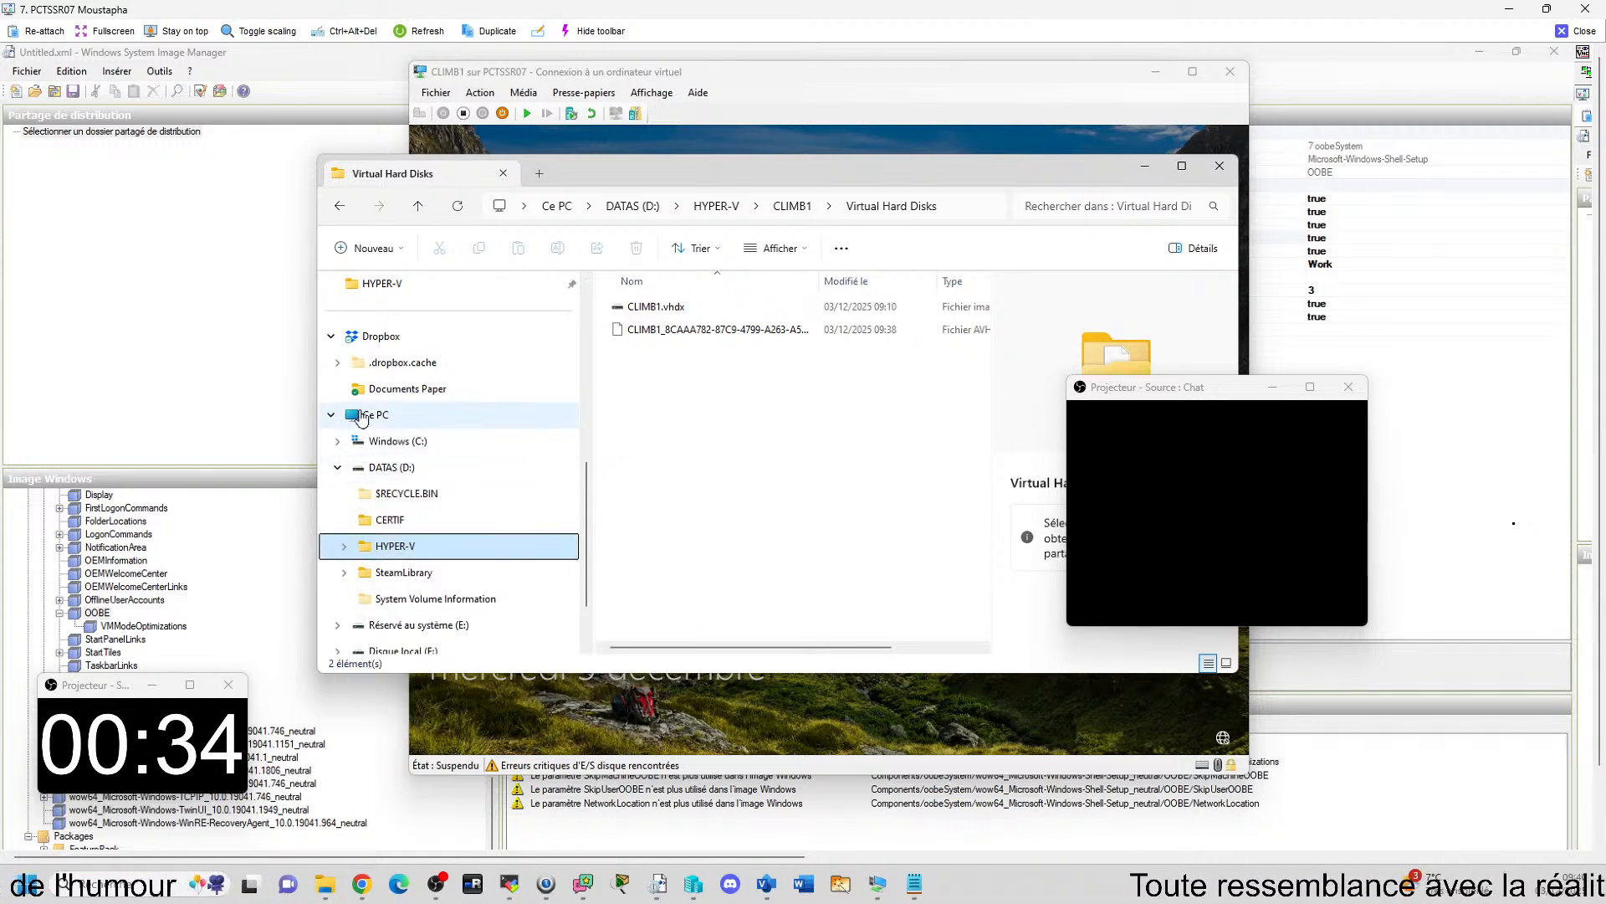
{"action": "left_click", "coordinate": [355, 422]}
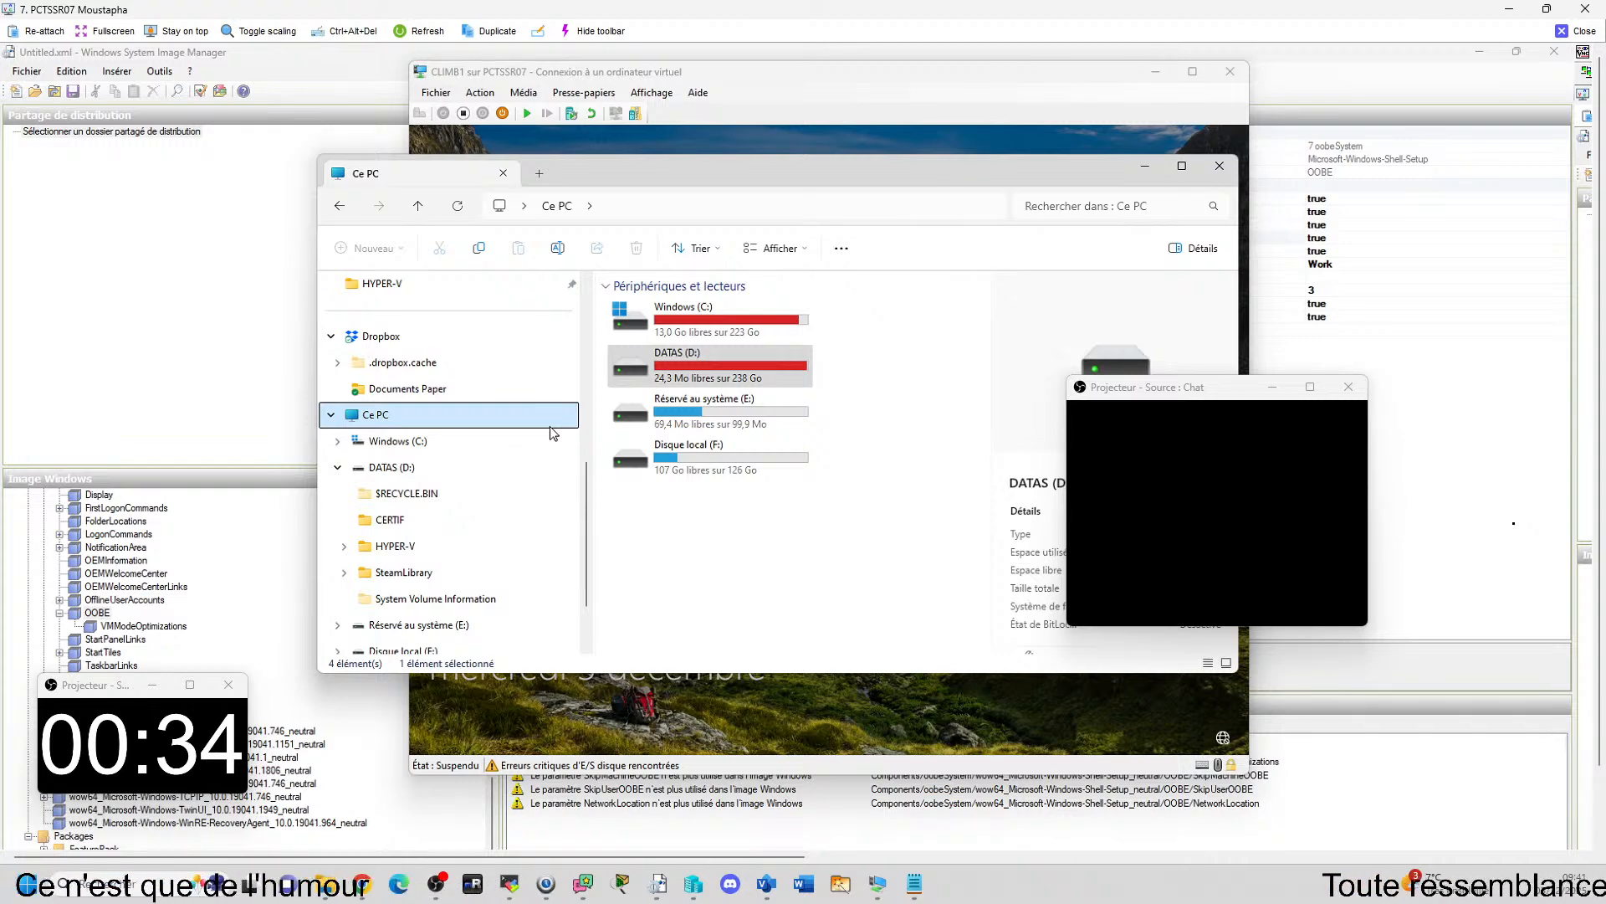
{"action": "left_click", "coordinate": [717, 371]}
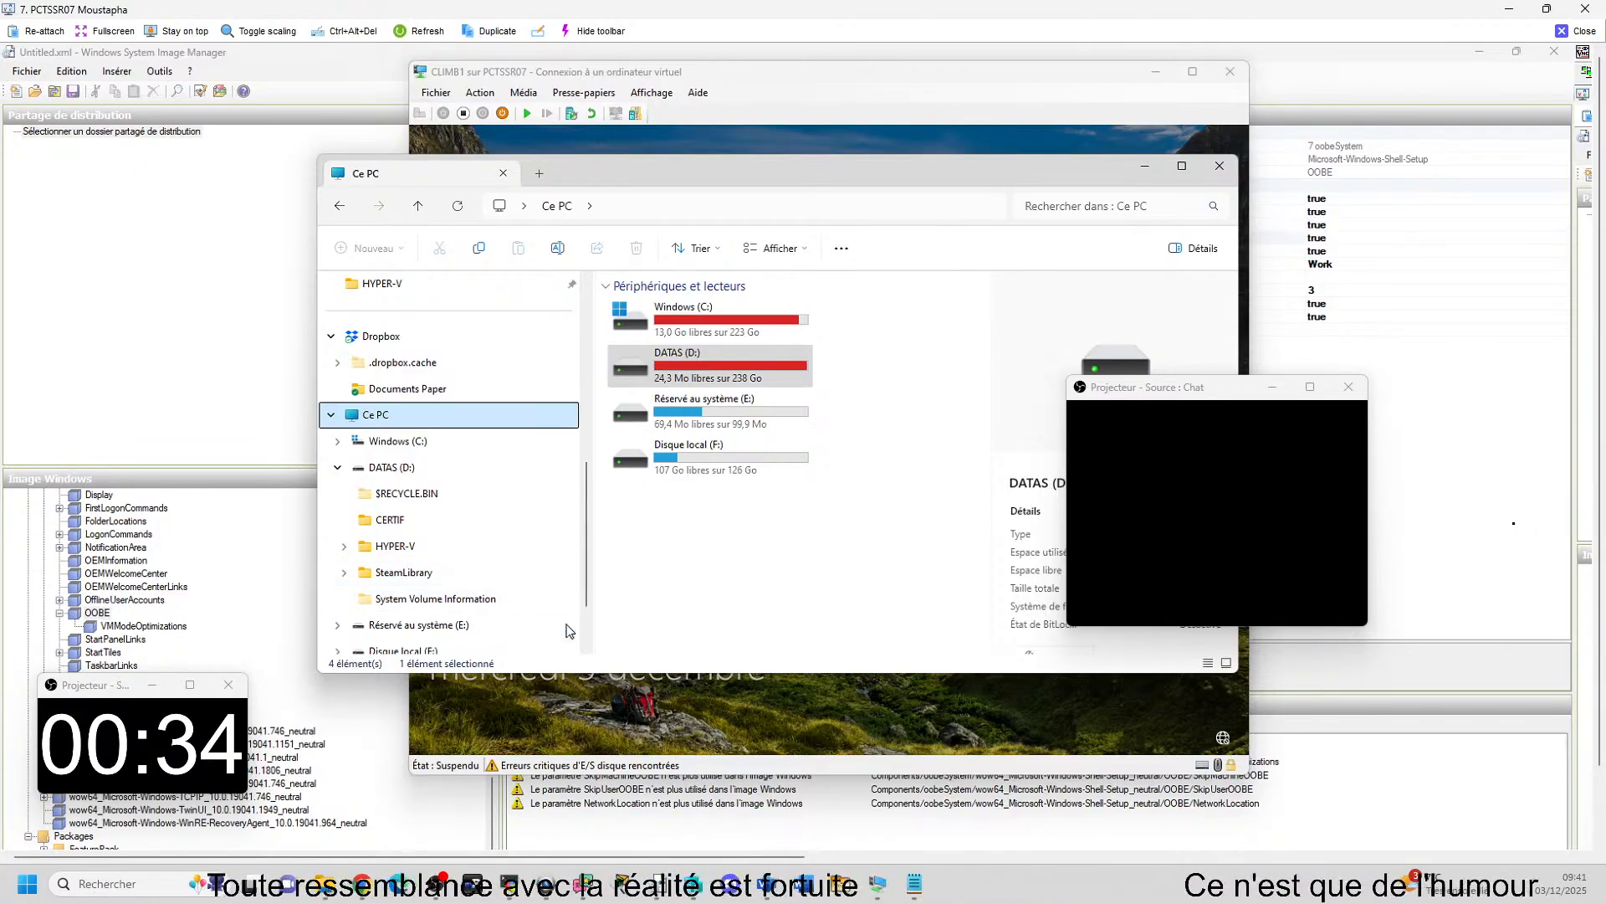
{"action": "scroll", "coordinate": [467, 522], "scroll_direction": "down", "scroll_amount": 1}
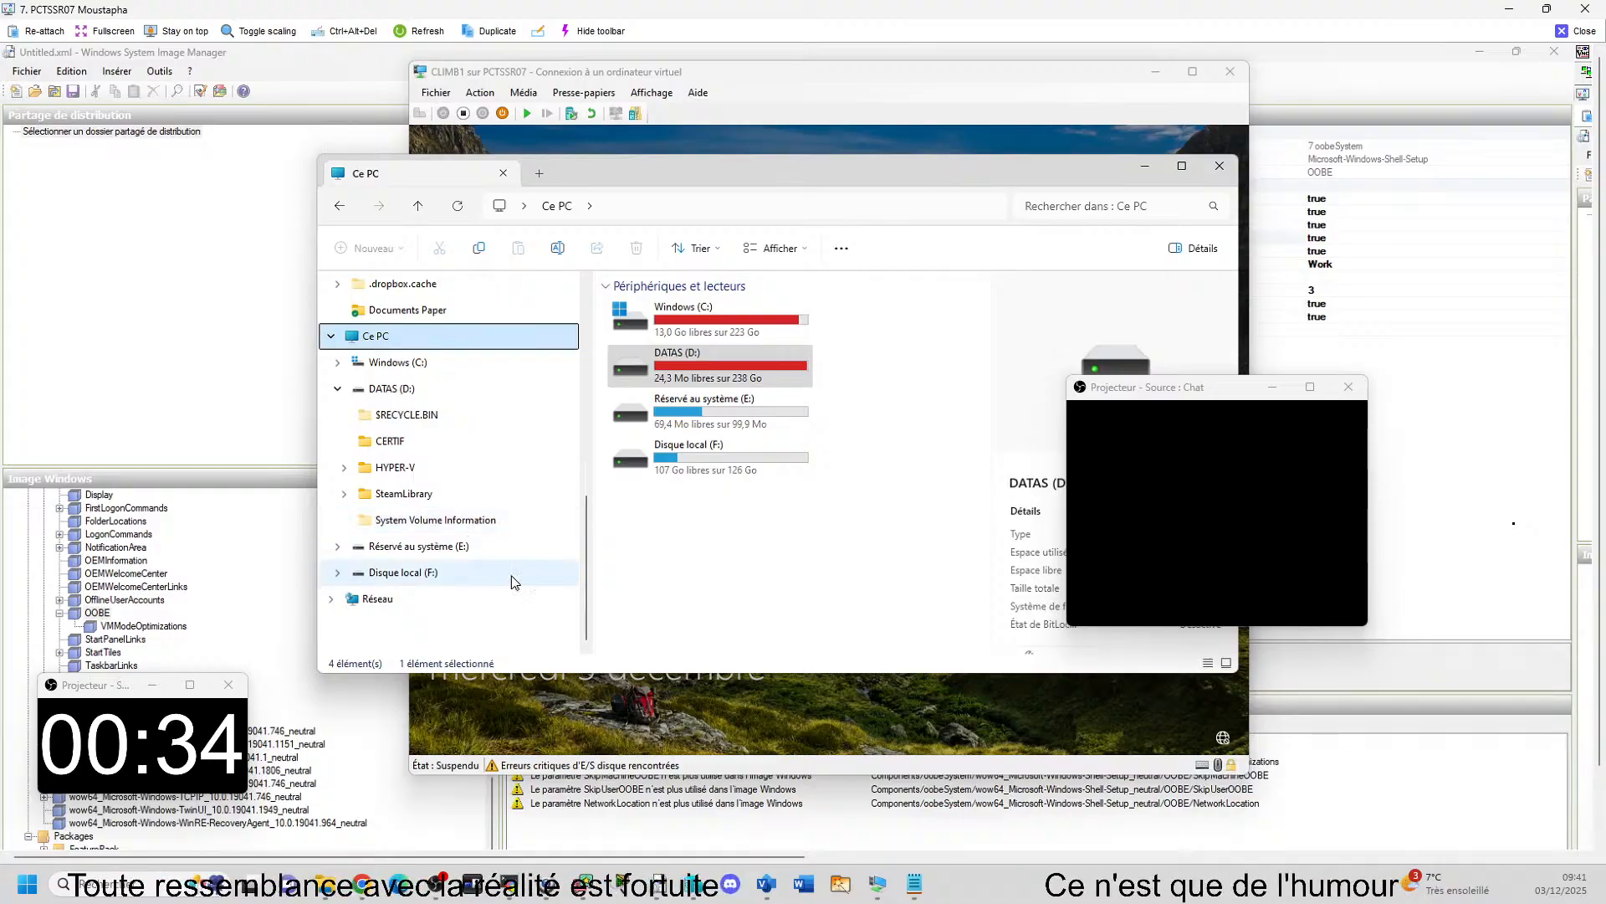
Look through the DATAS (D:) drive and the virtual machine subfolders of HYPER-V, and return to Ce PC.
{"action": "left_click", "coordinate": [620, 383]}
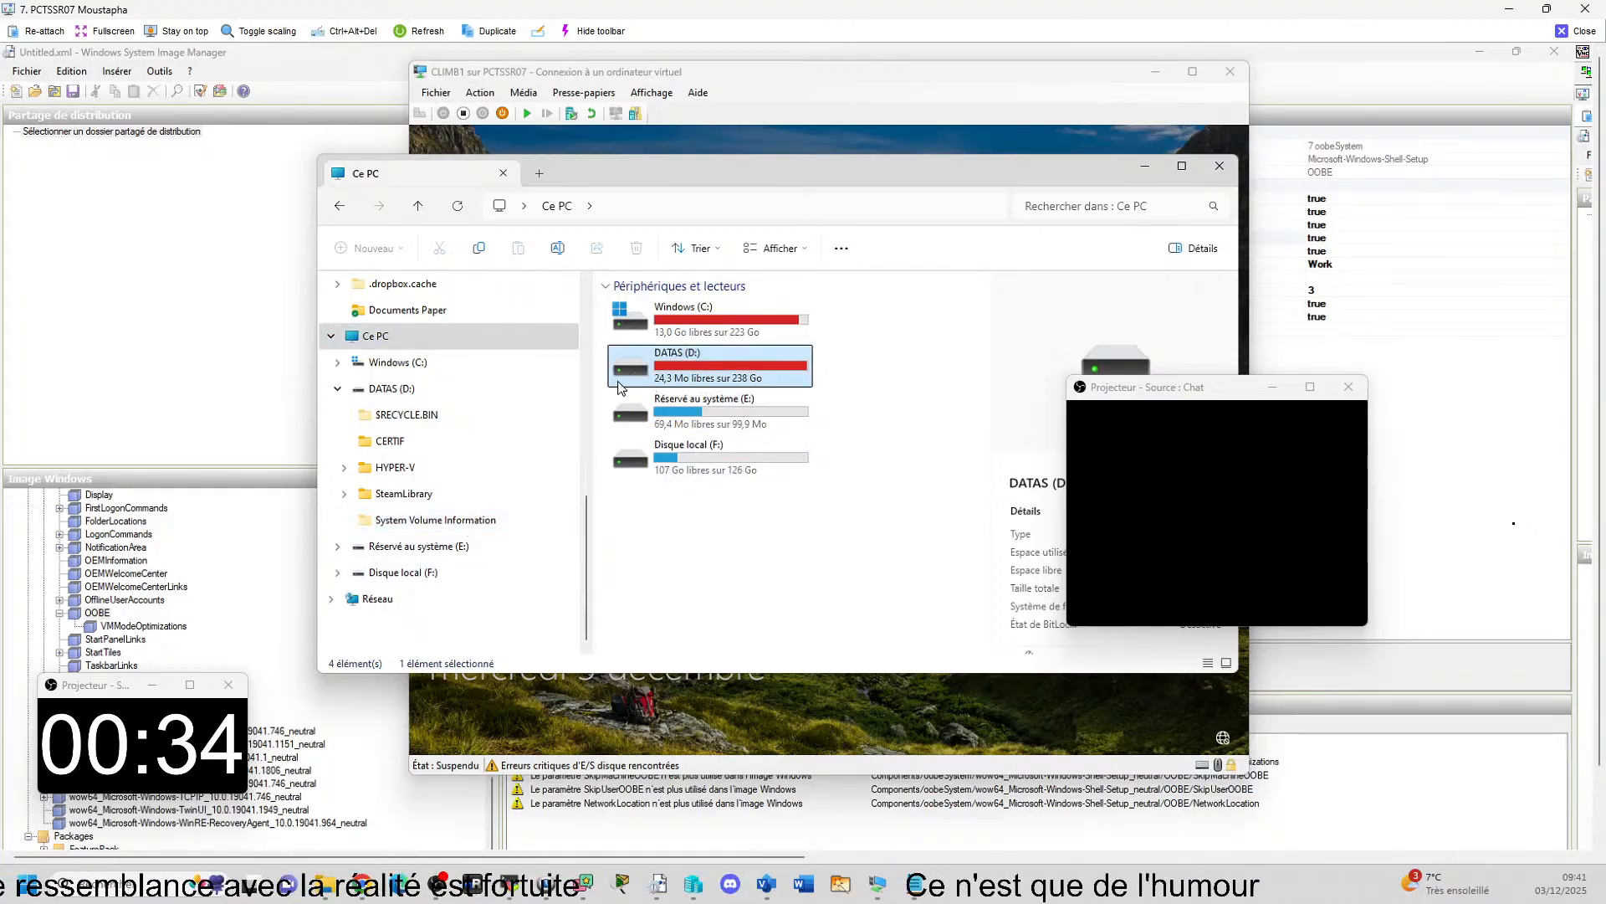
{"action": "right_click", "coordinate": [687, 358]}
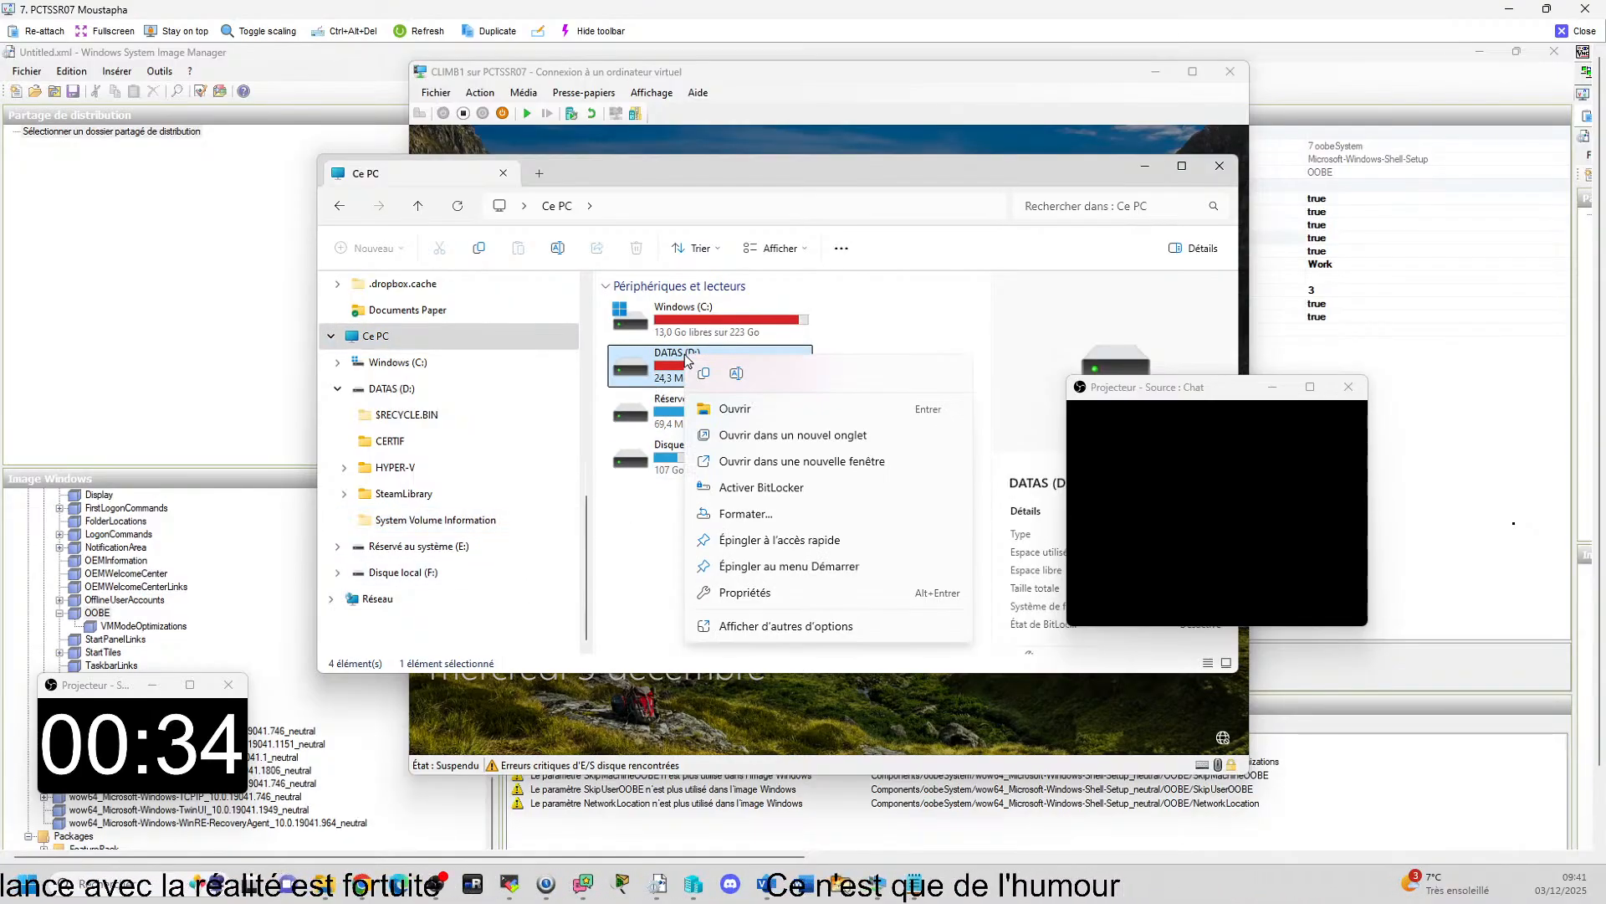
{"action": "left_click", "coordinate": [734, 409]}
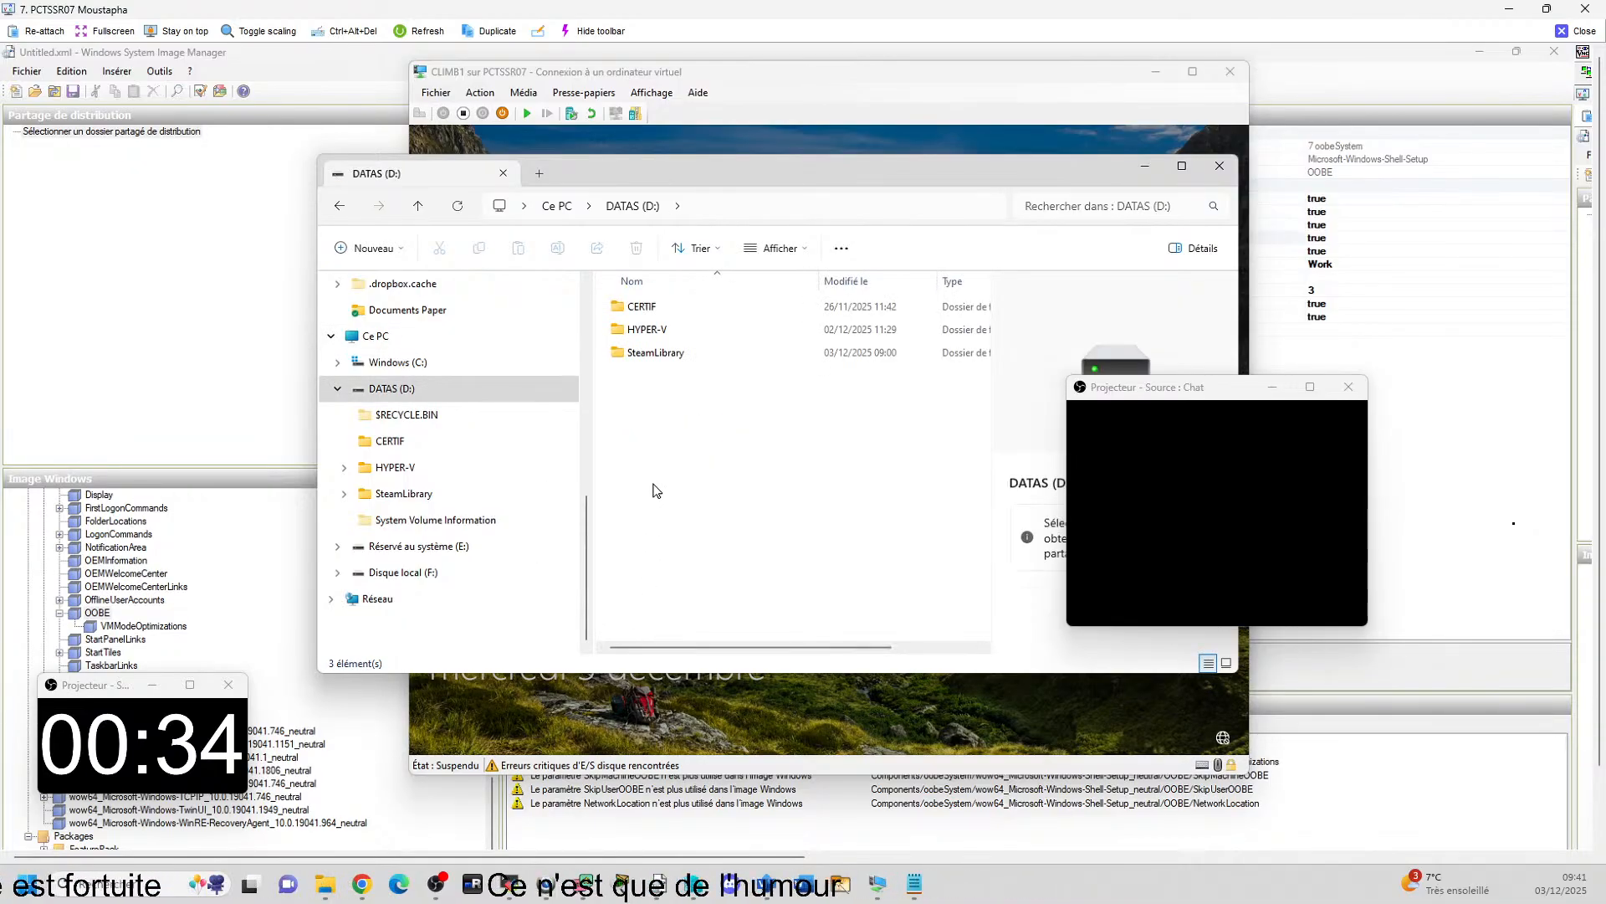
{"action": "left_click", "coordinate": [337, 206]}
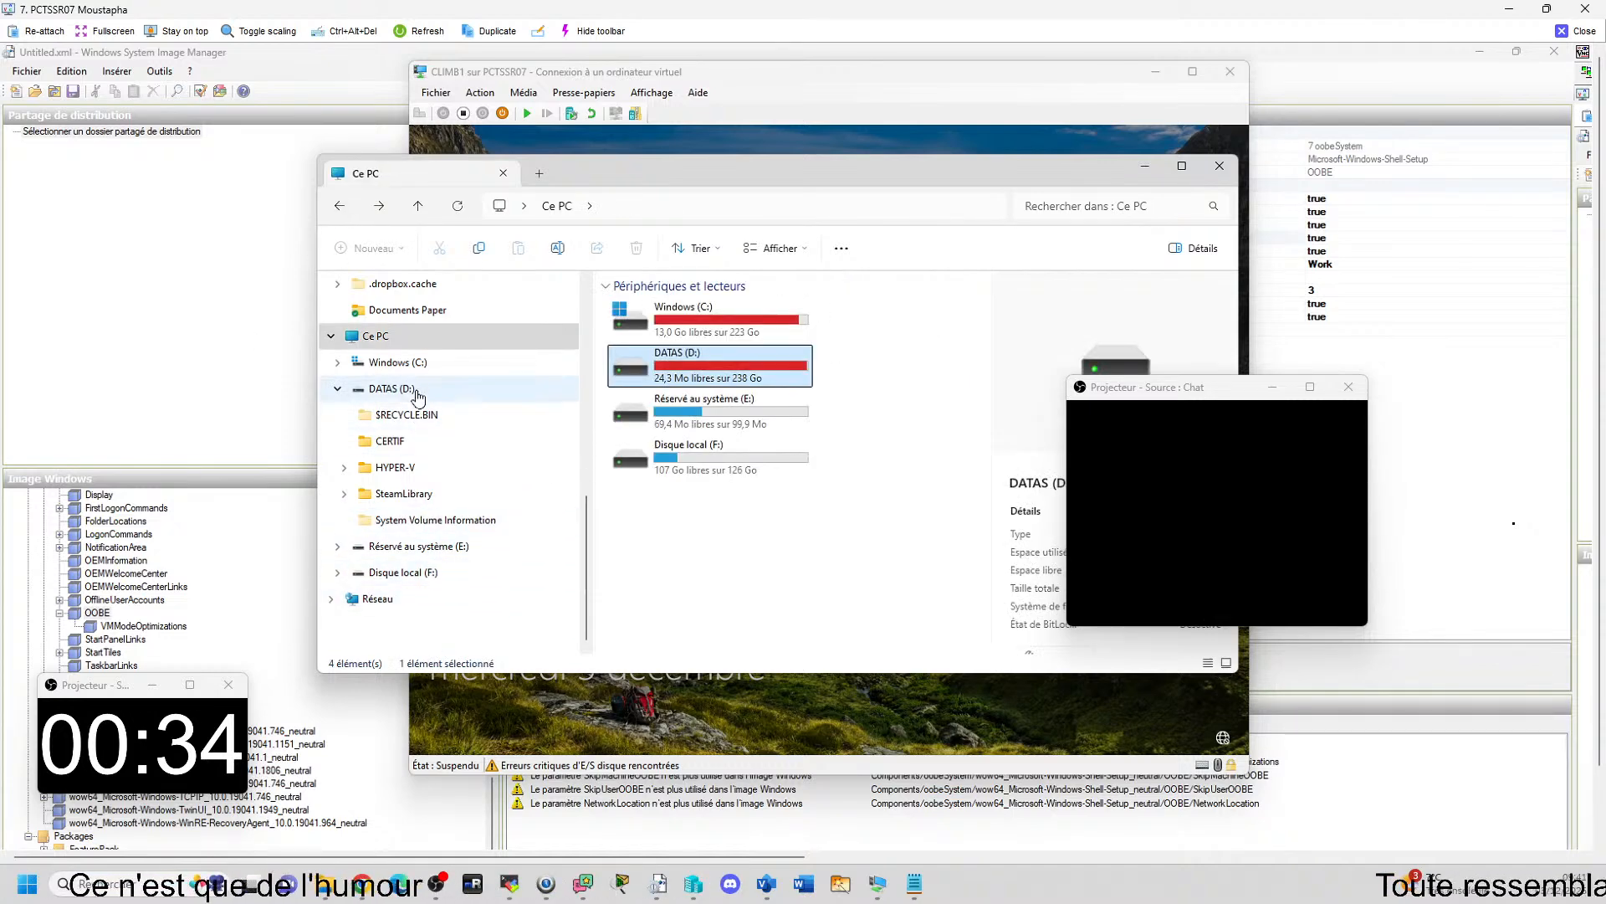
{"action": "left_click", "coordinate": [393, 390]}
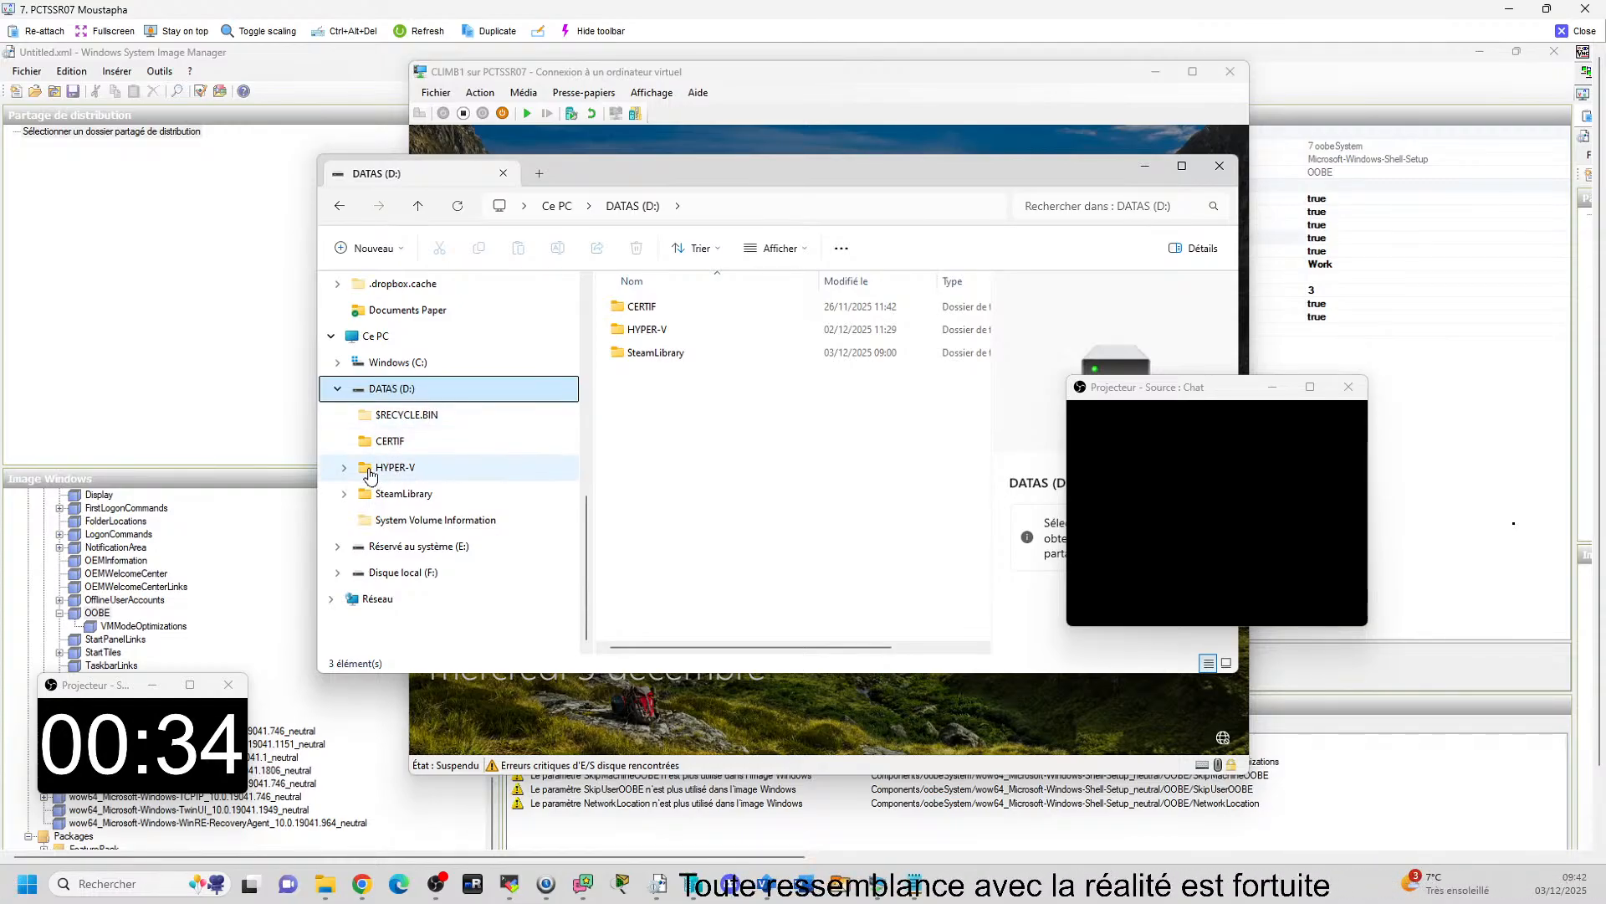
{"action": "left_click", "coordinate": [344, 468]}
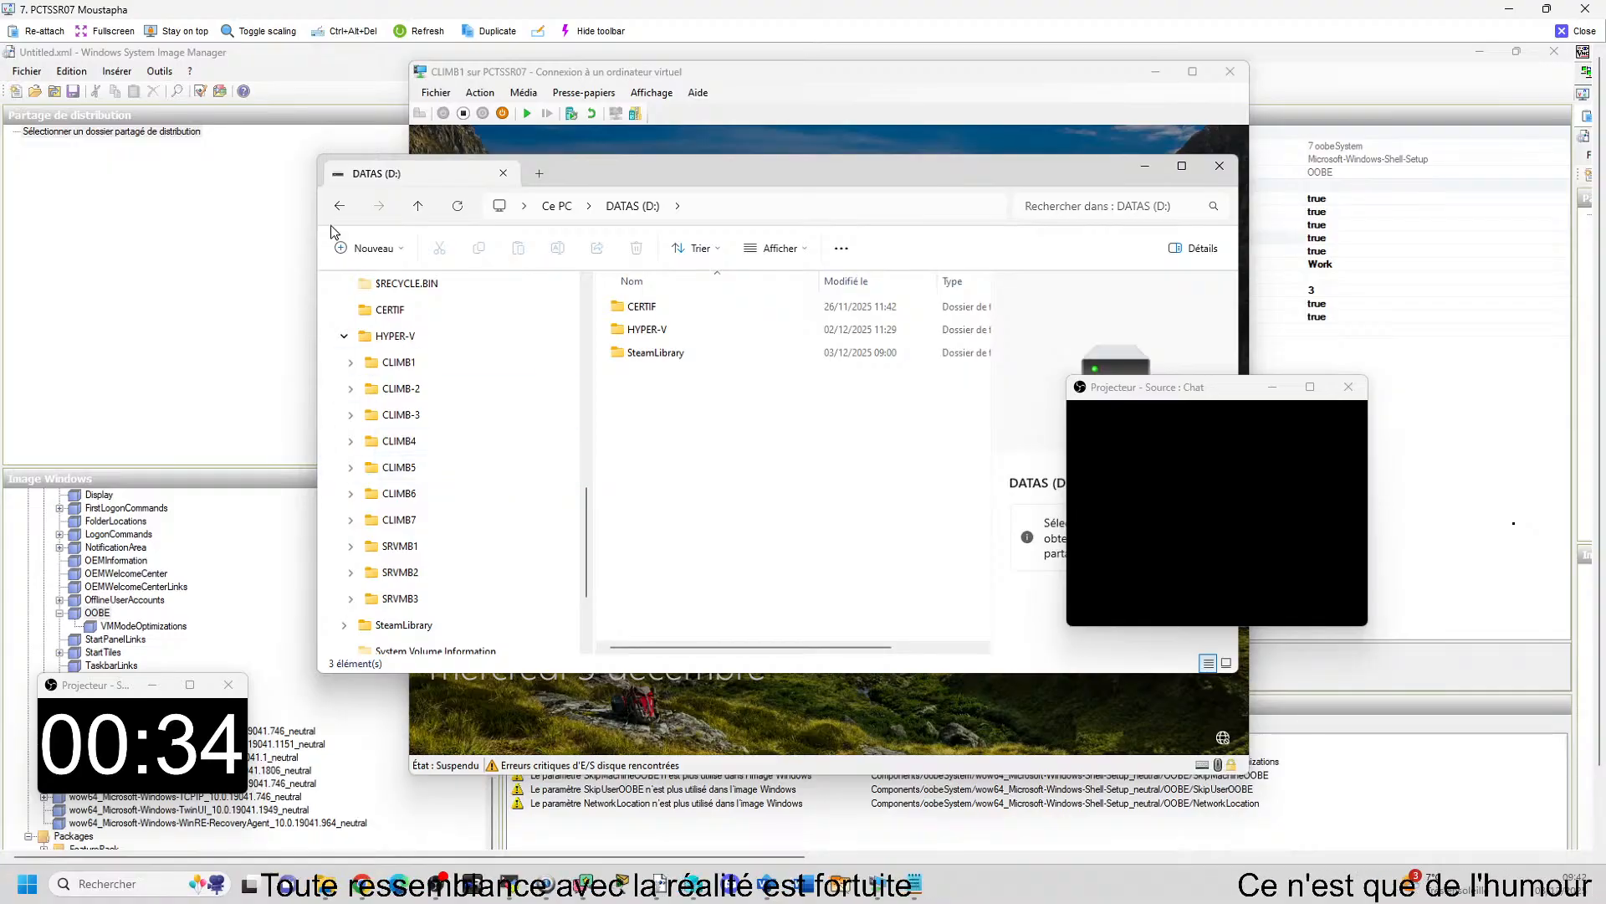
{"action": "scroll", "coordinate": [359, 301], "scroll_direction": "up", "scroll_amount": 2}
{"action": "left_click", "coordinate": [375, 283]}
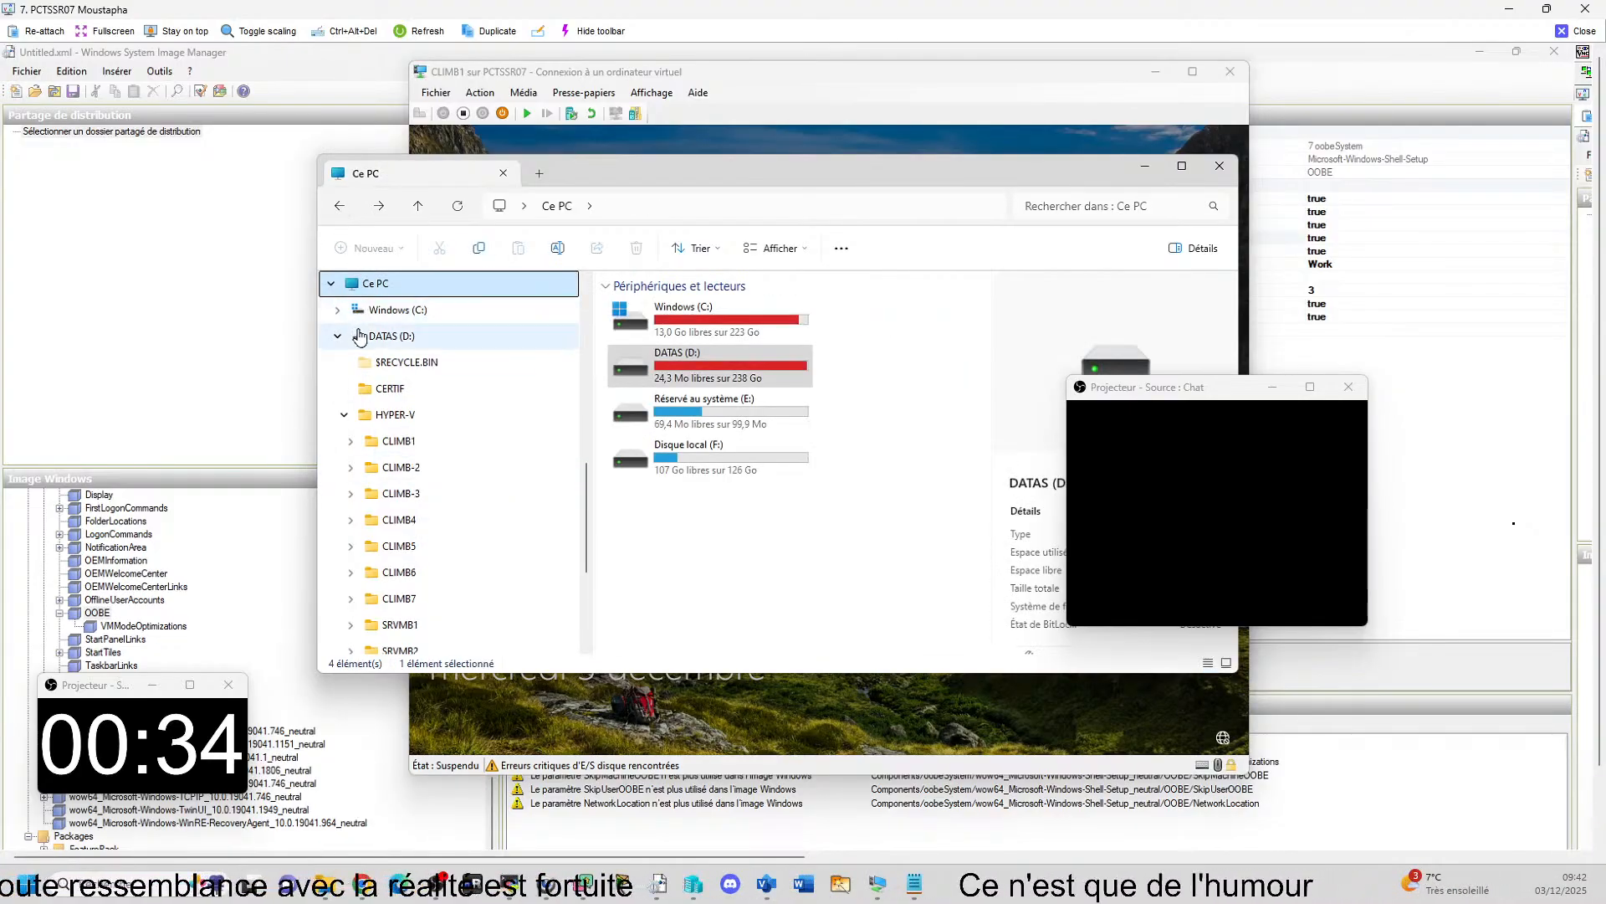
Inspect the SteamLibrary folder on DATAS (D:) down to steamapps\common and return to Ce PC.
{"action": "scroll", "coordinate": [405, 457], "scroll_direction": "down", "scroll_amount": 3}
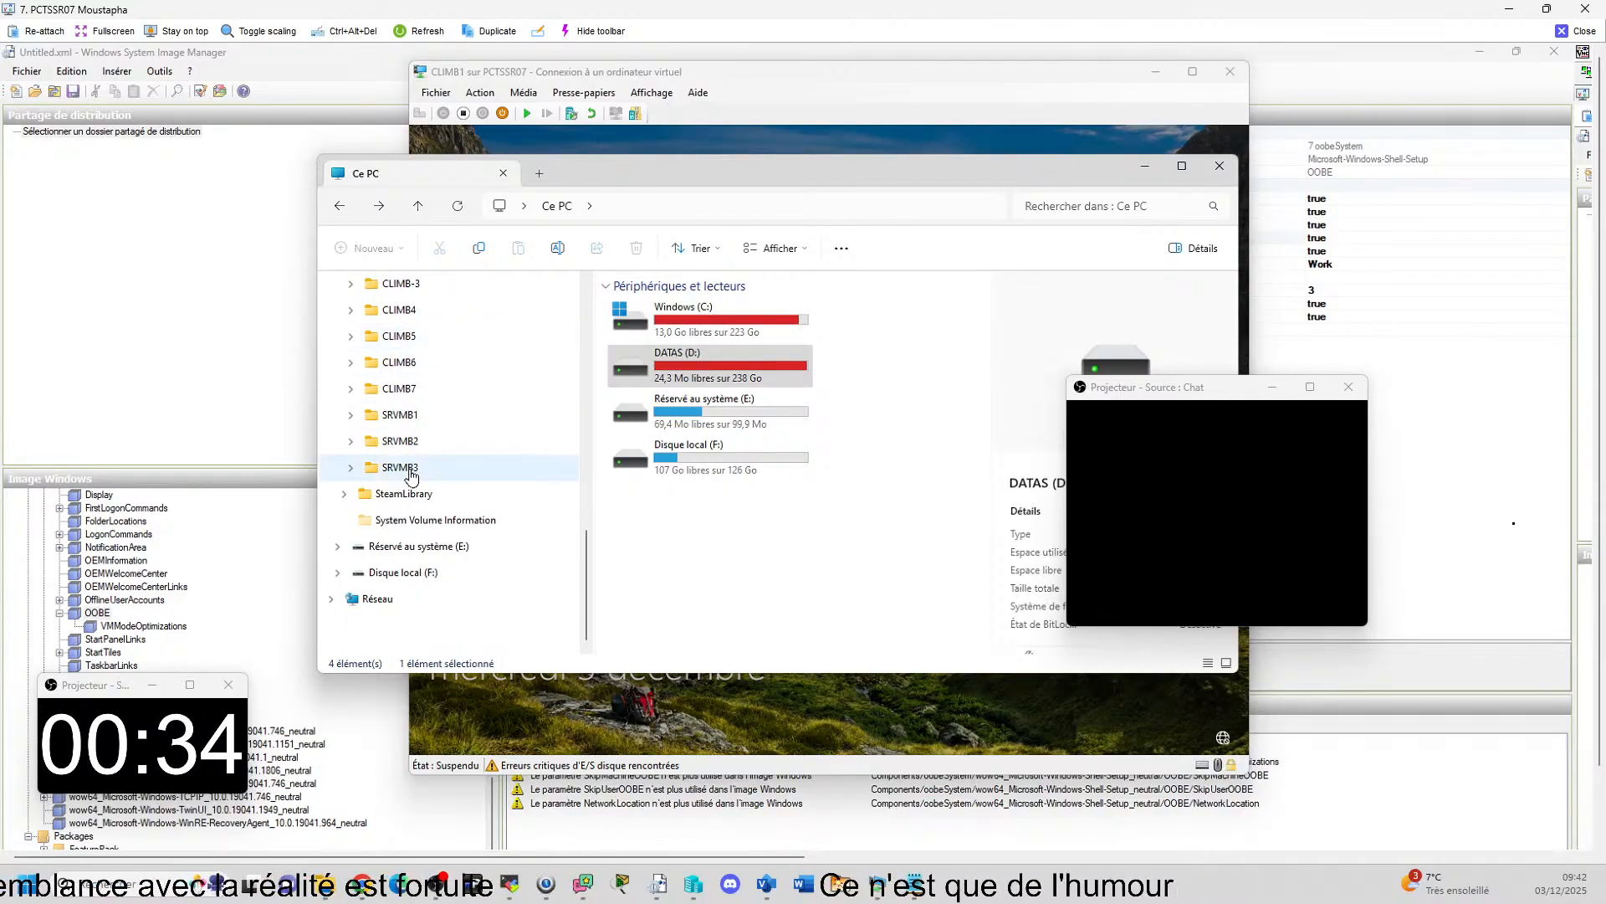
{"action": "left_click", "coordinate": [410, 497]}
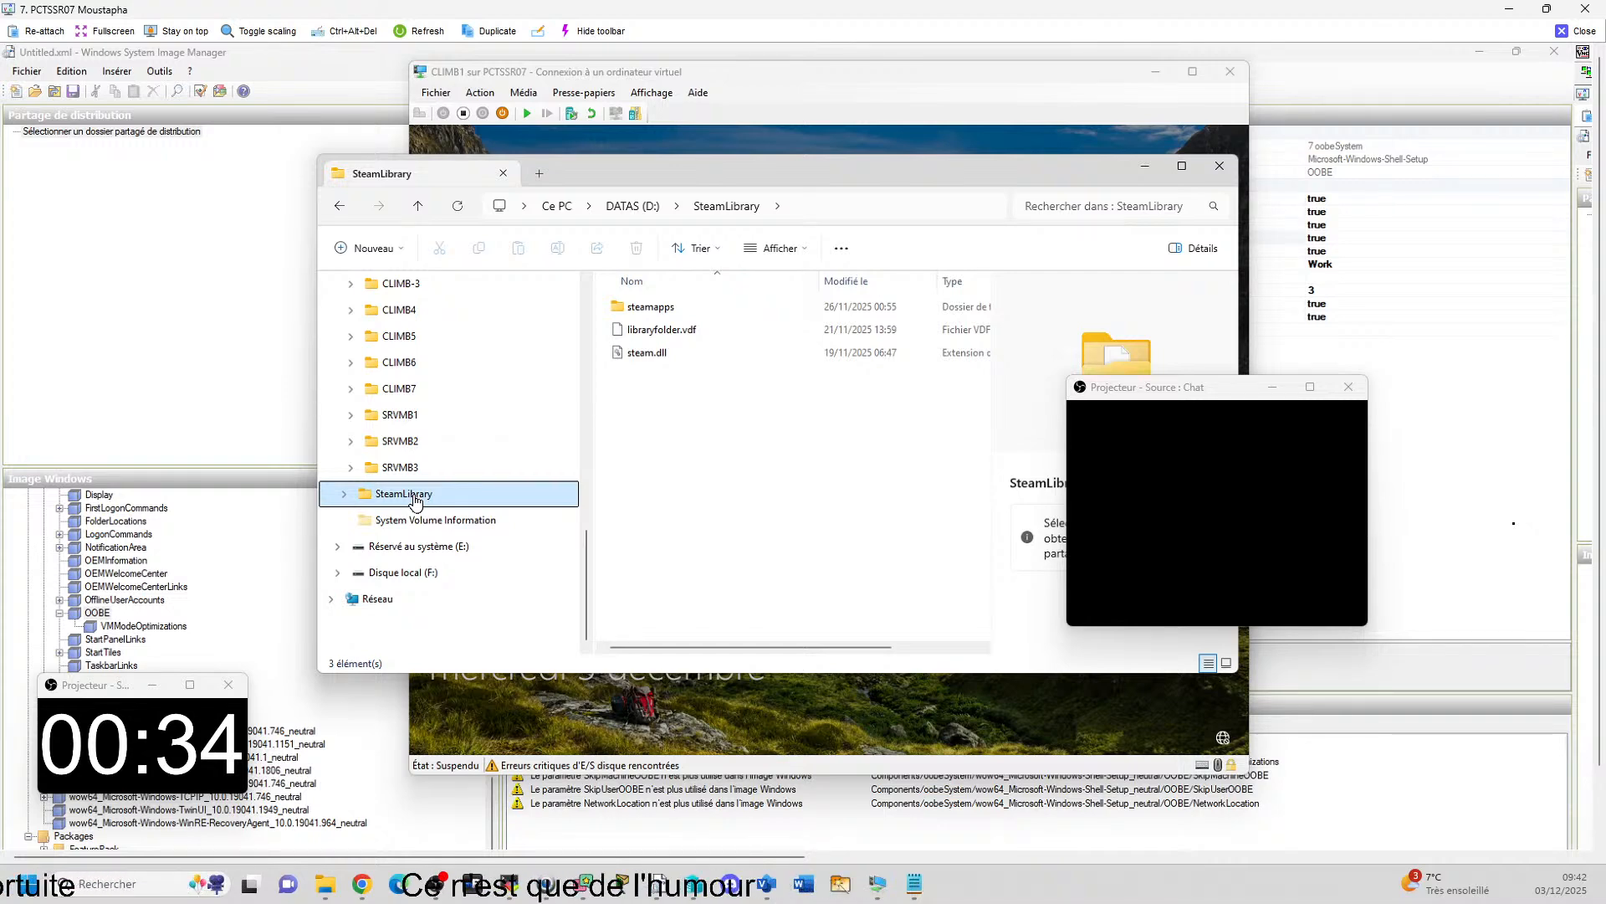
{"action": "double_click", "coordinate": [654, 311]}
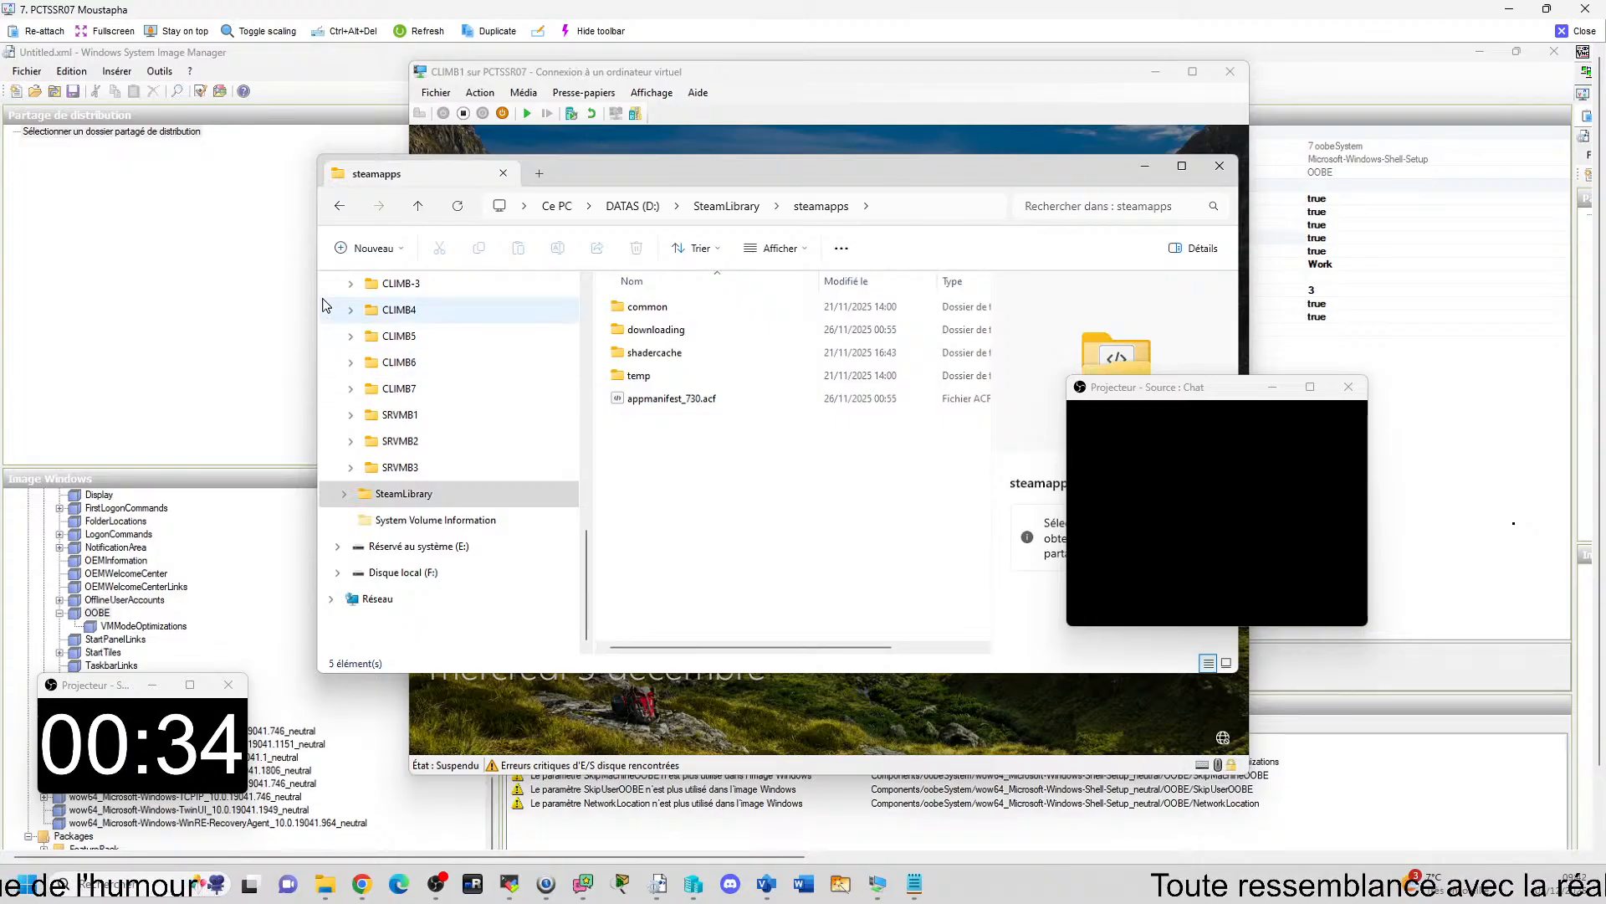
{"action": "double_click", "coordinate": [648, 307]}
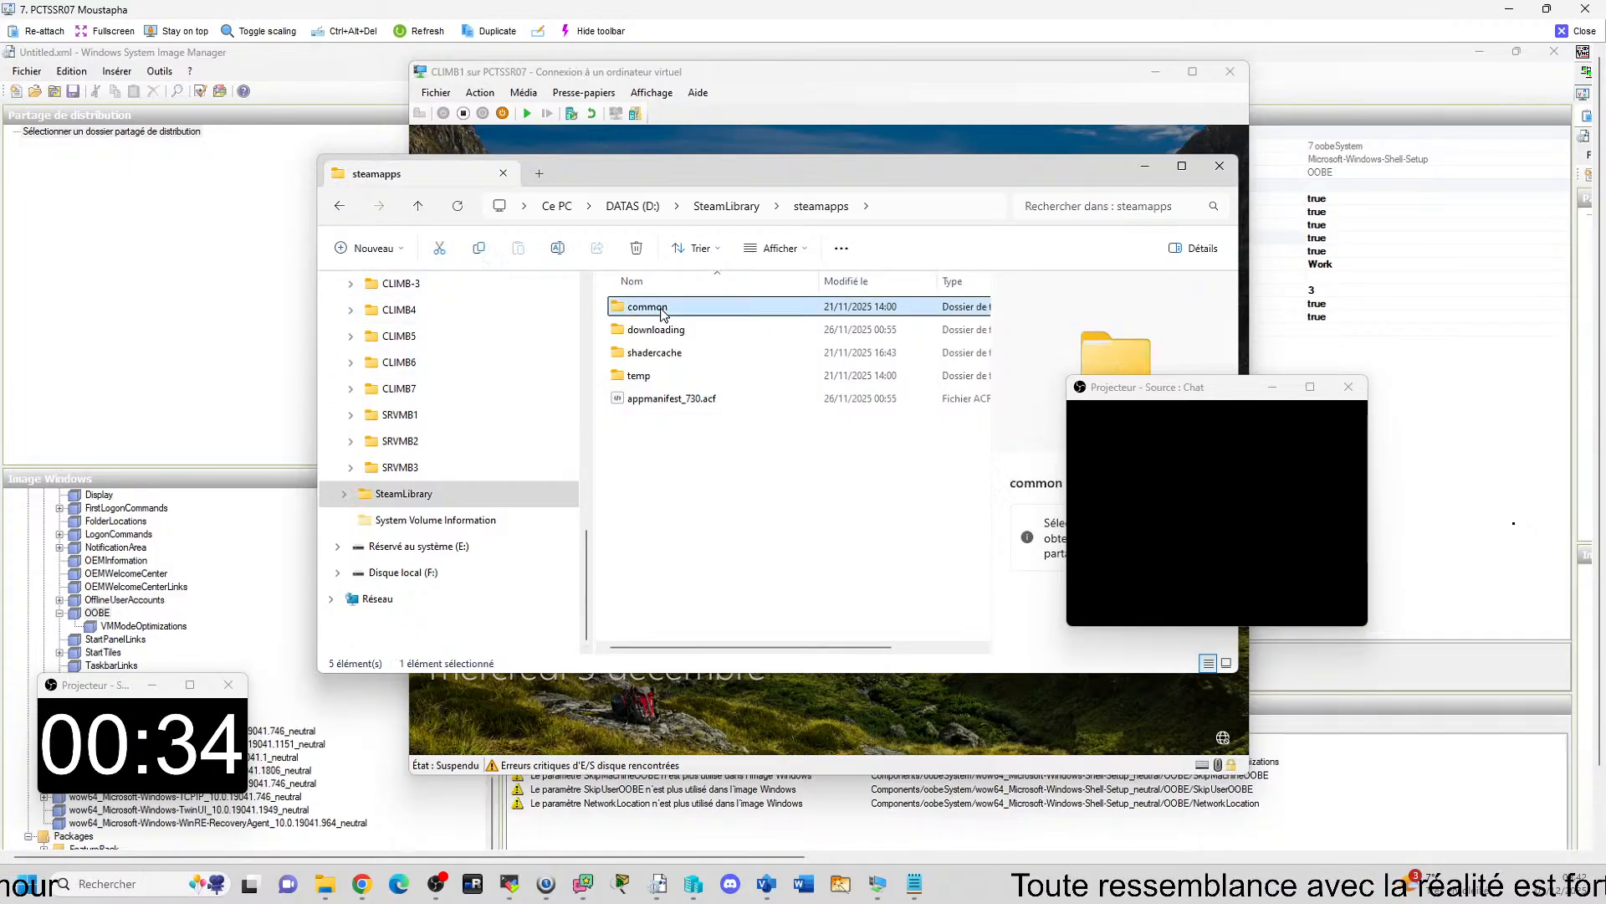
{"action": "left_click", "coordinate": [340, 206]}
{"action": "left_click", "coordinate": [339, 206]}
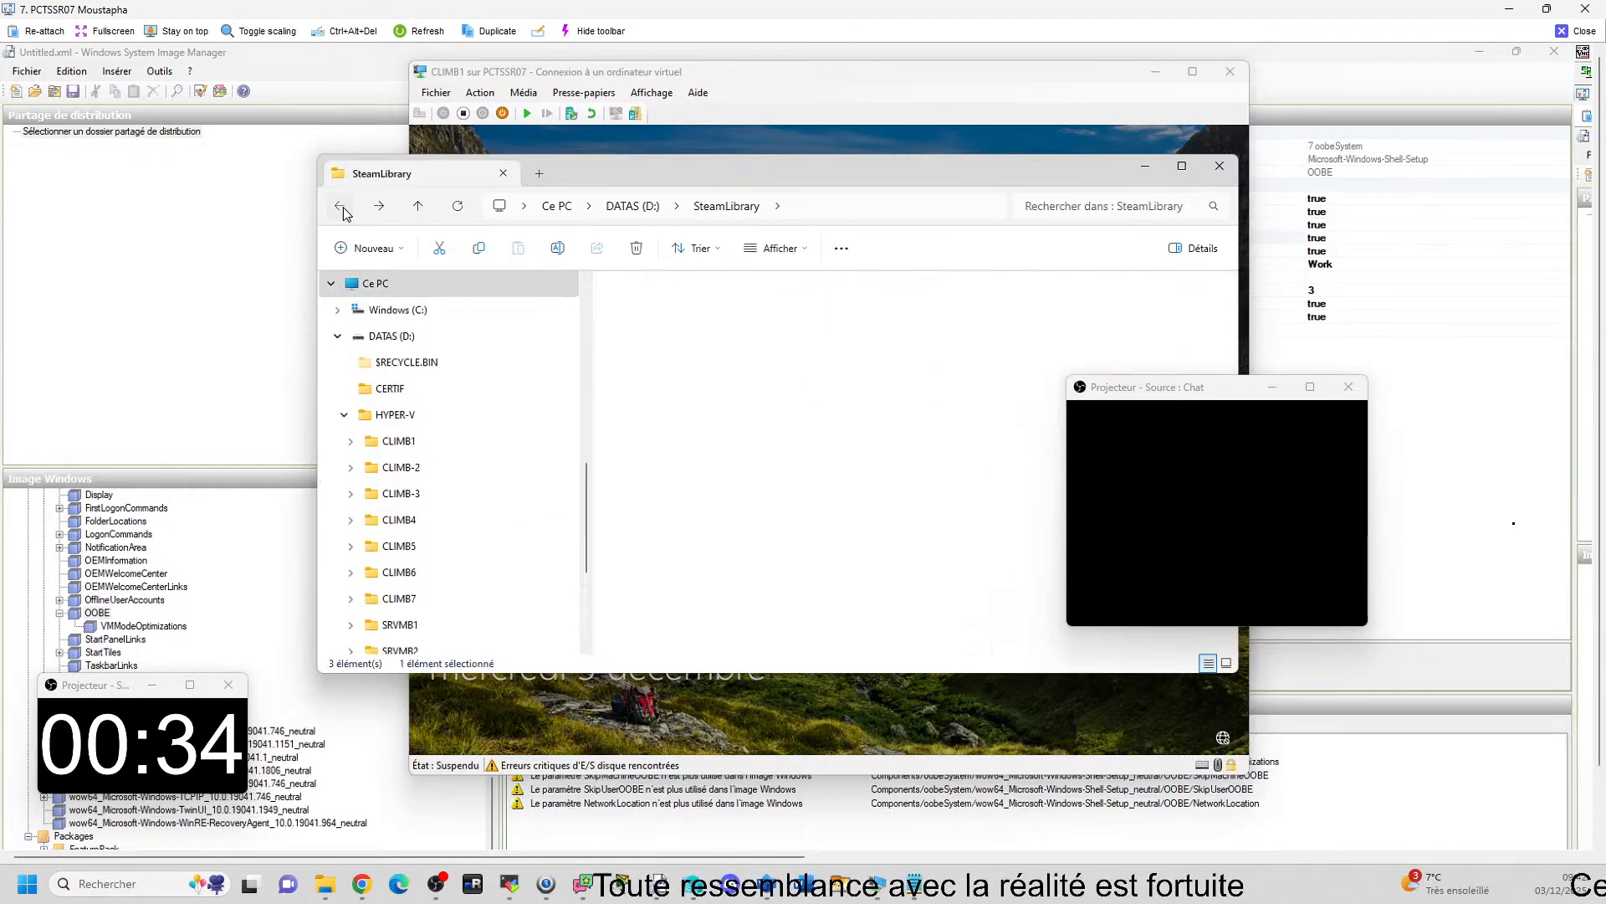
{"action": "left_click", "coordinate": [341, 208]}
Try to delete the SteamLibrary folder from the DATAS (D:) drive.
{"action": "scroll", "coordinate": [432, 558], "scroll_direction": "down", "scroll_amount": 2}
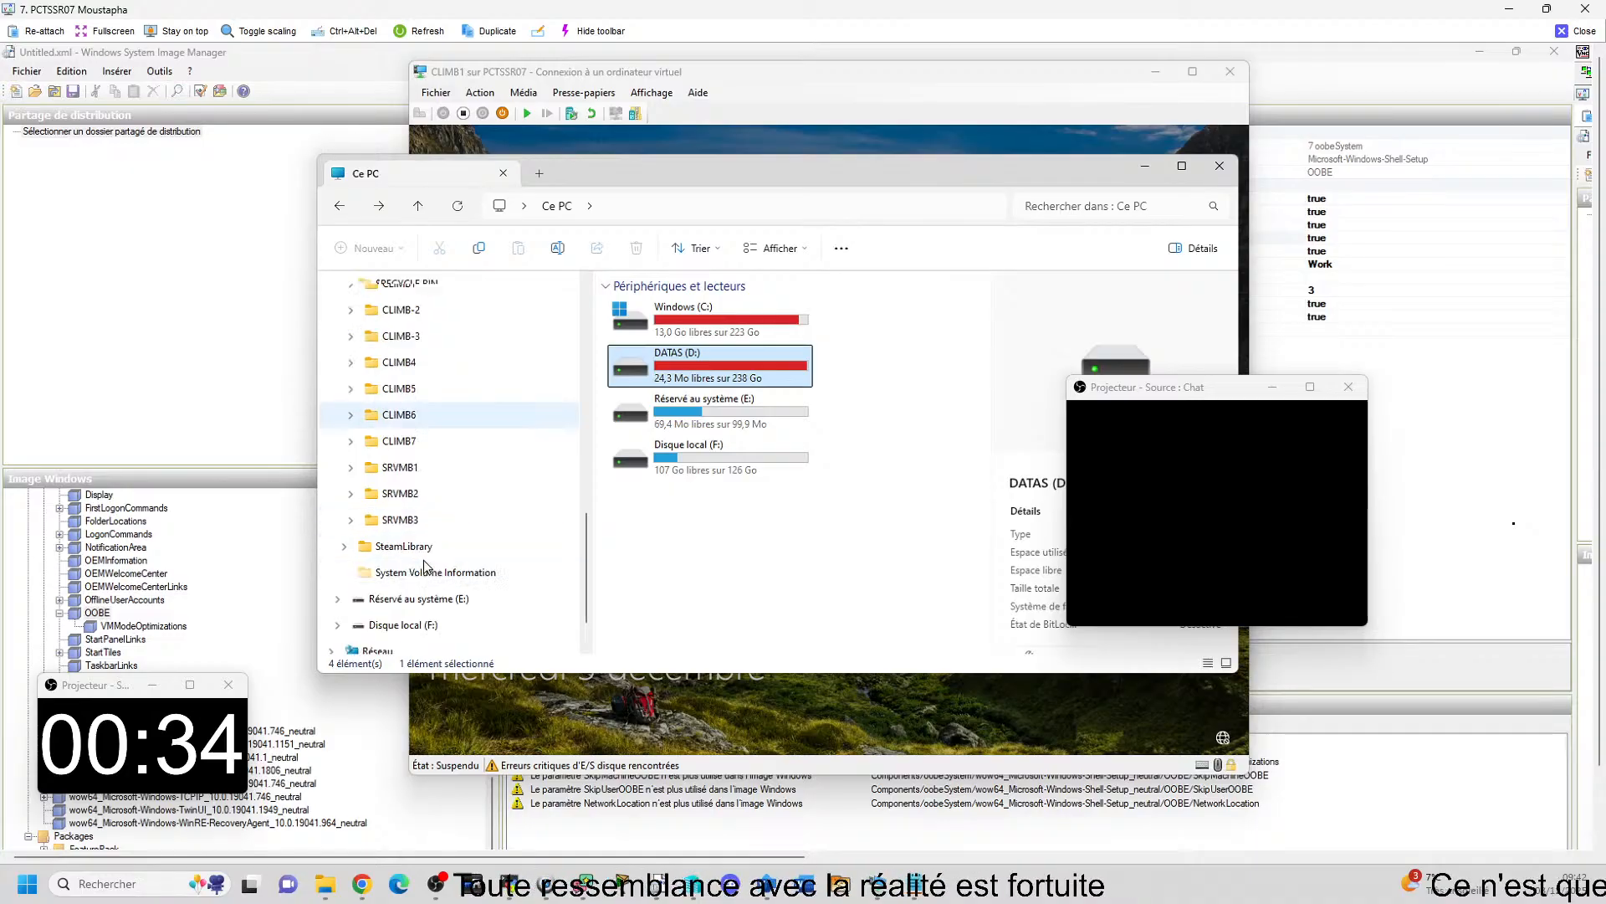
{"action": "right_click", "coordinate": [405, 554]}
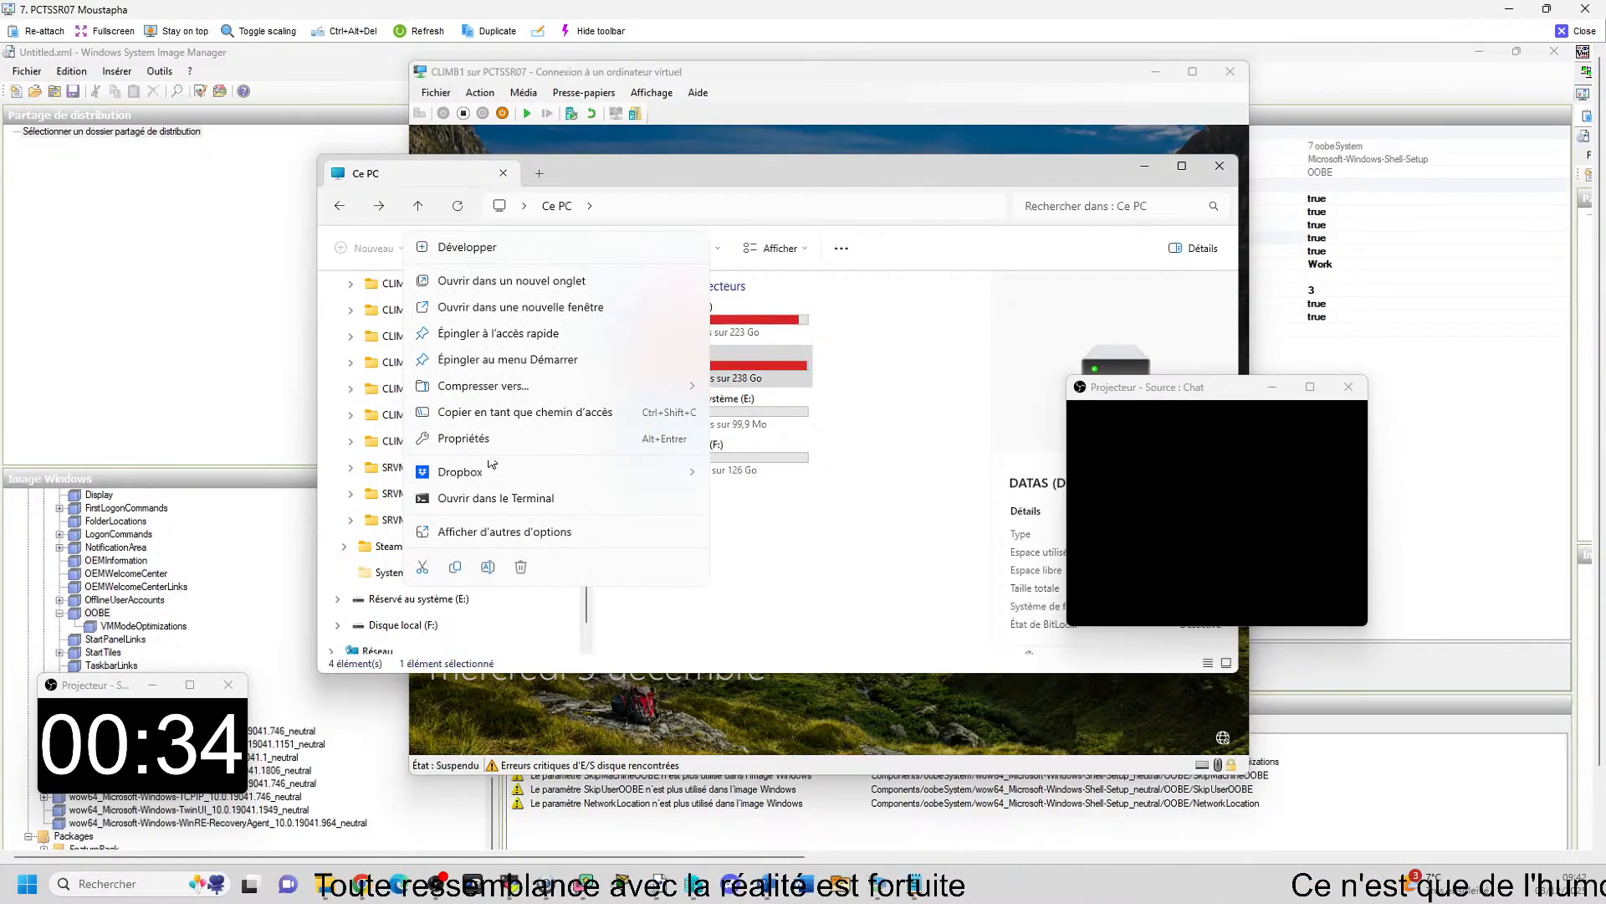
{"action": "left_click", "coordinate": [522, 569]}
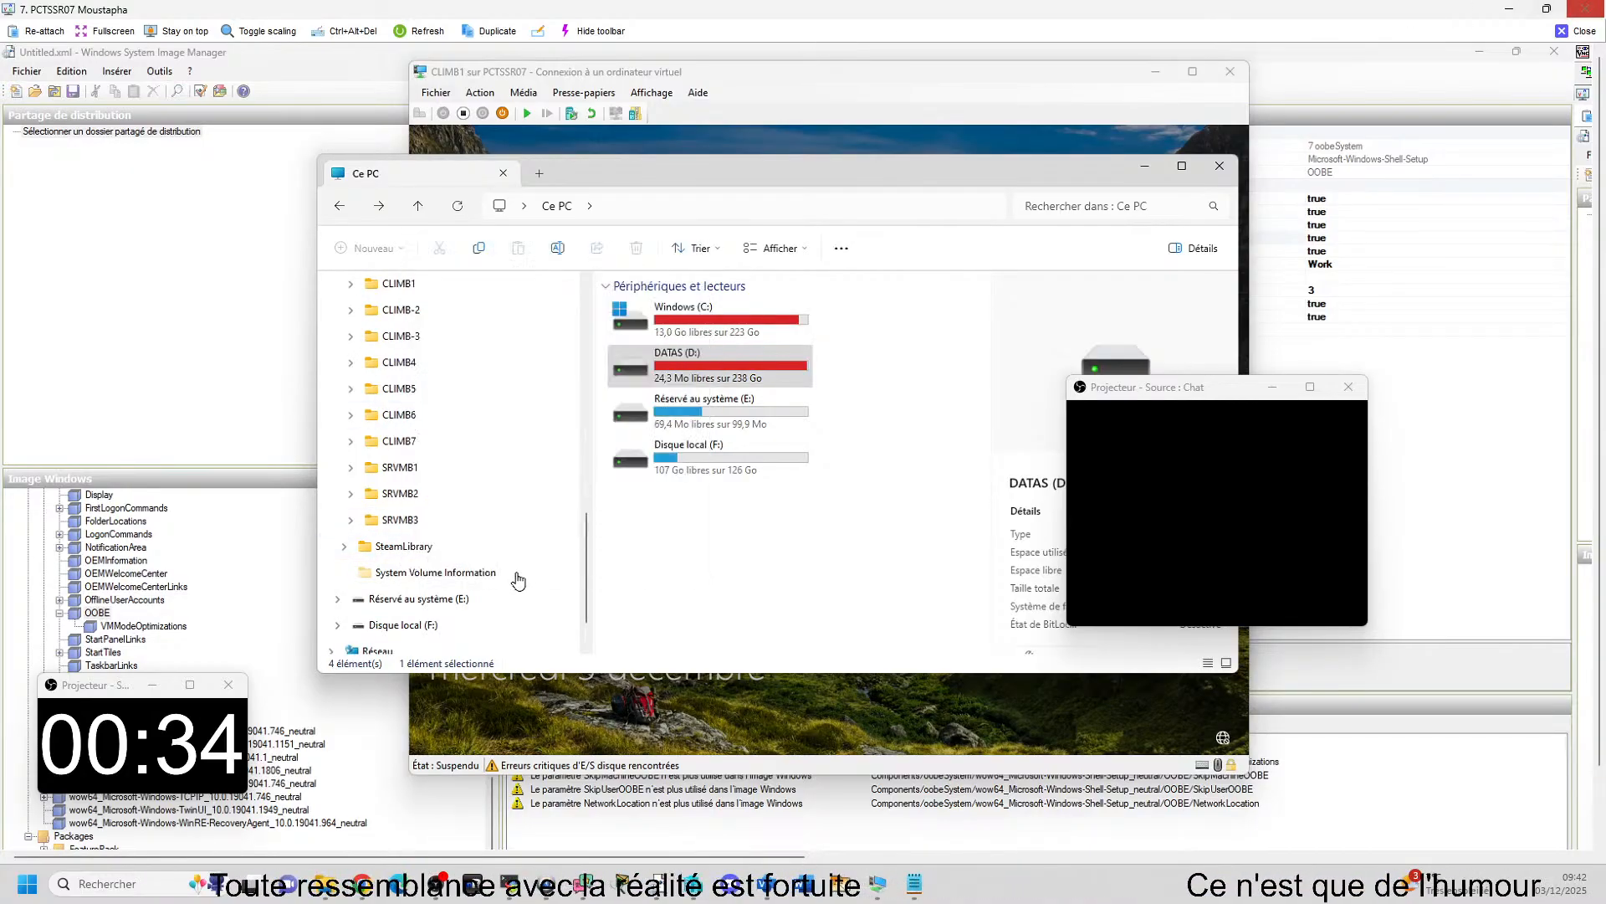
Check the suspended CLIMB1 machine on PCTSSR07 through the remote view, then leave the remote view.
{"action": "left_click", "coordinate": [1577, 31]}
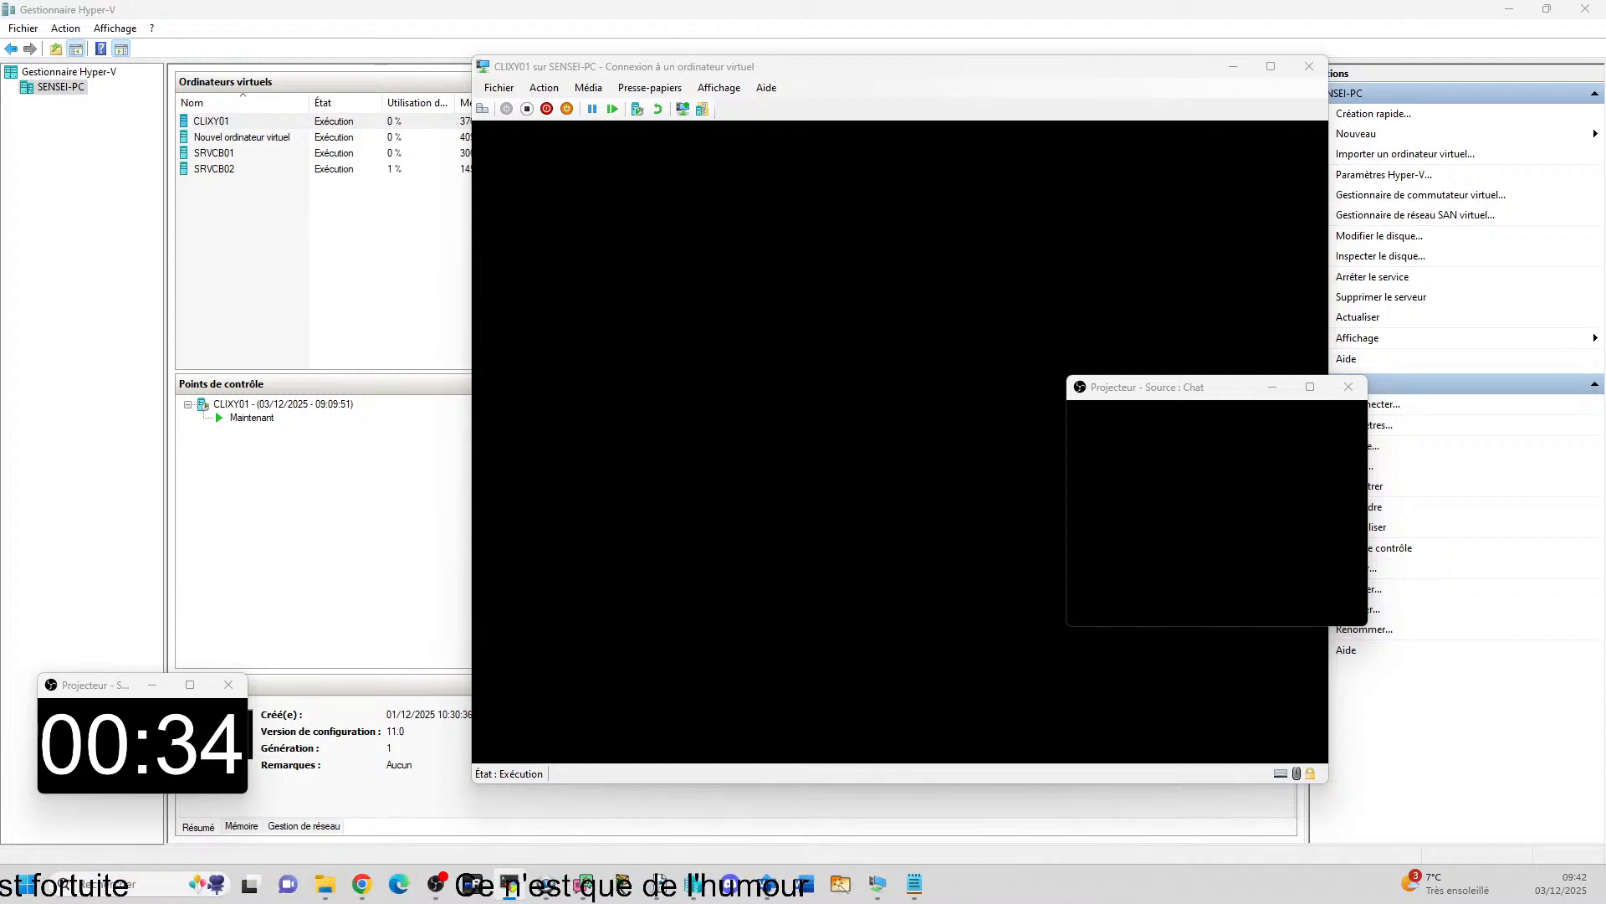
{"action": "left_click_drag", "start_coordinate": [1605, 427], "coordinate": [1056, 402]}
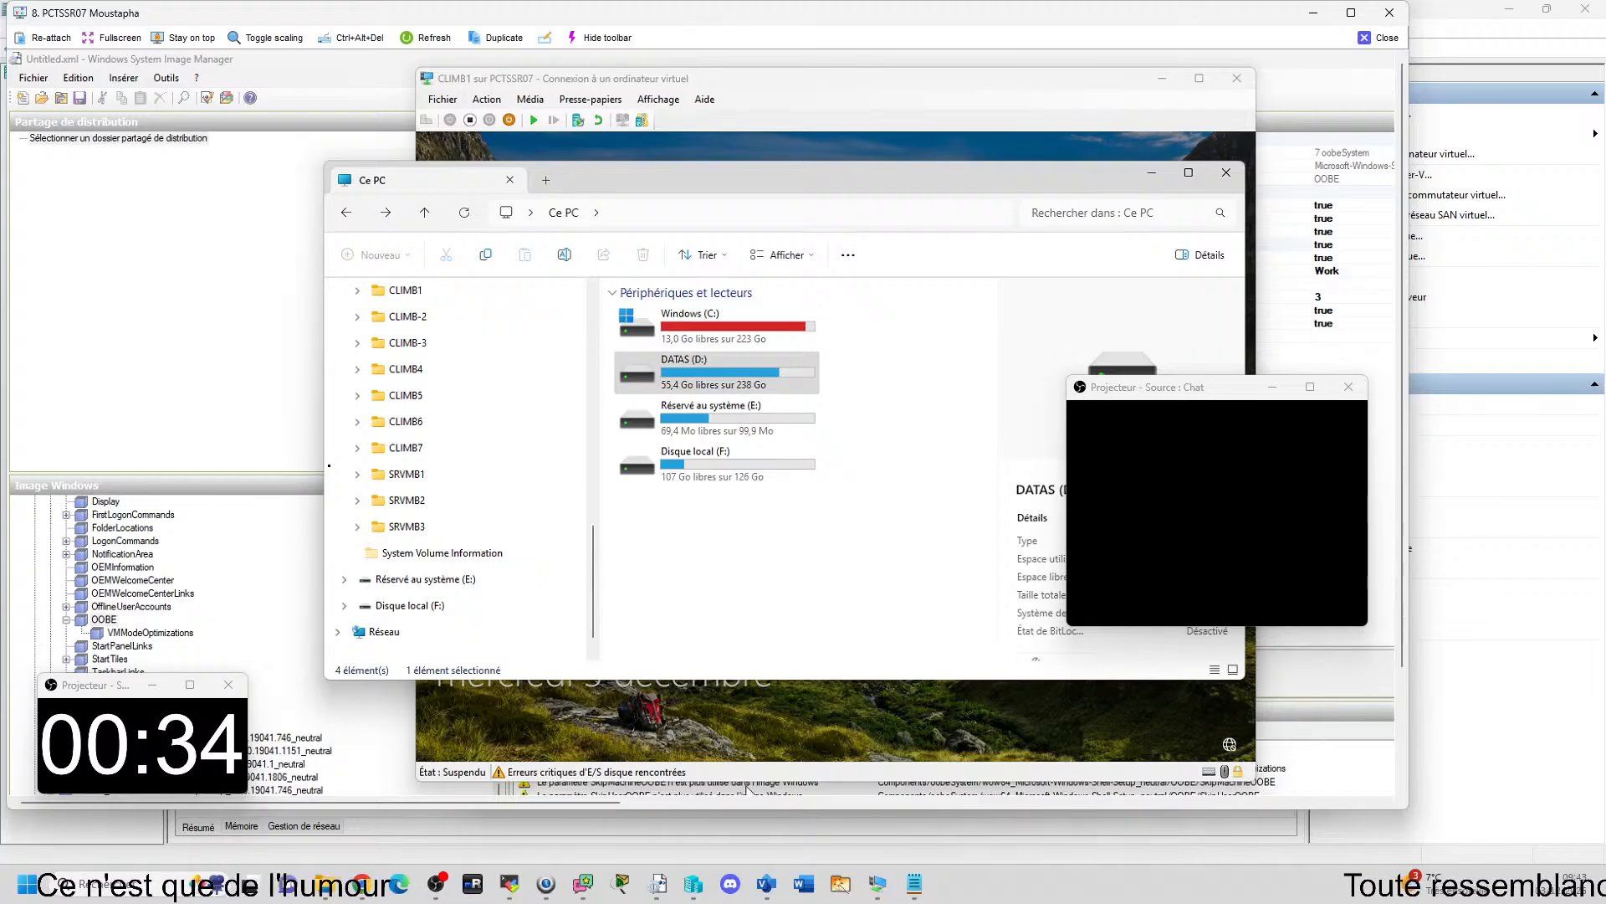
{"action": "left_click", "coordinate": [763, 703]}
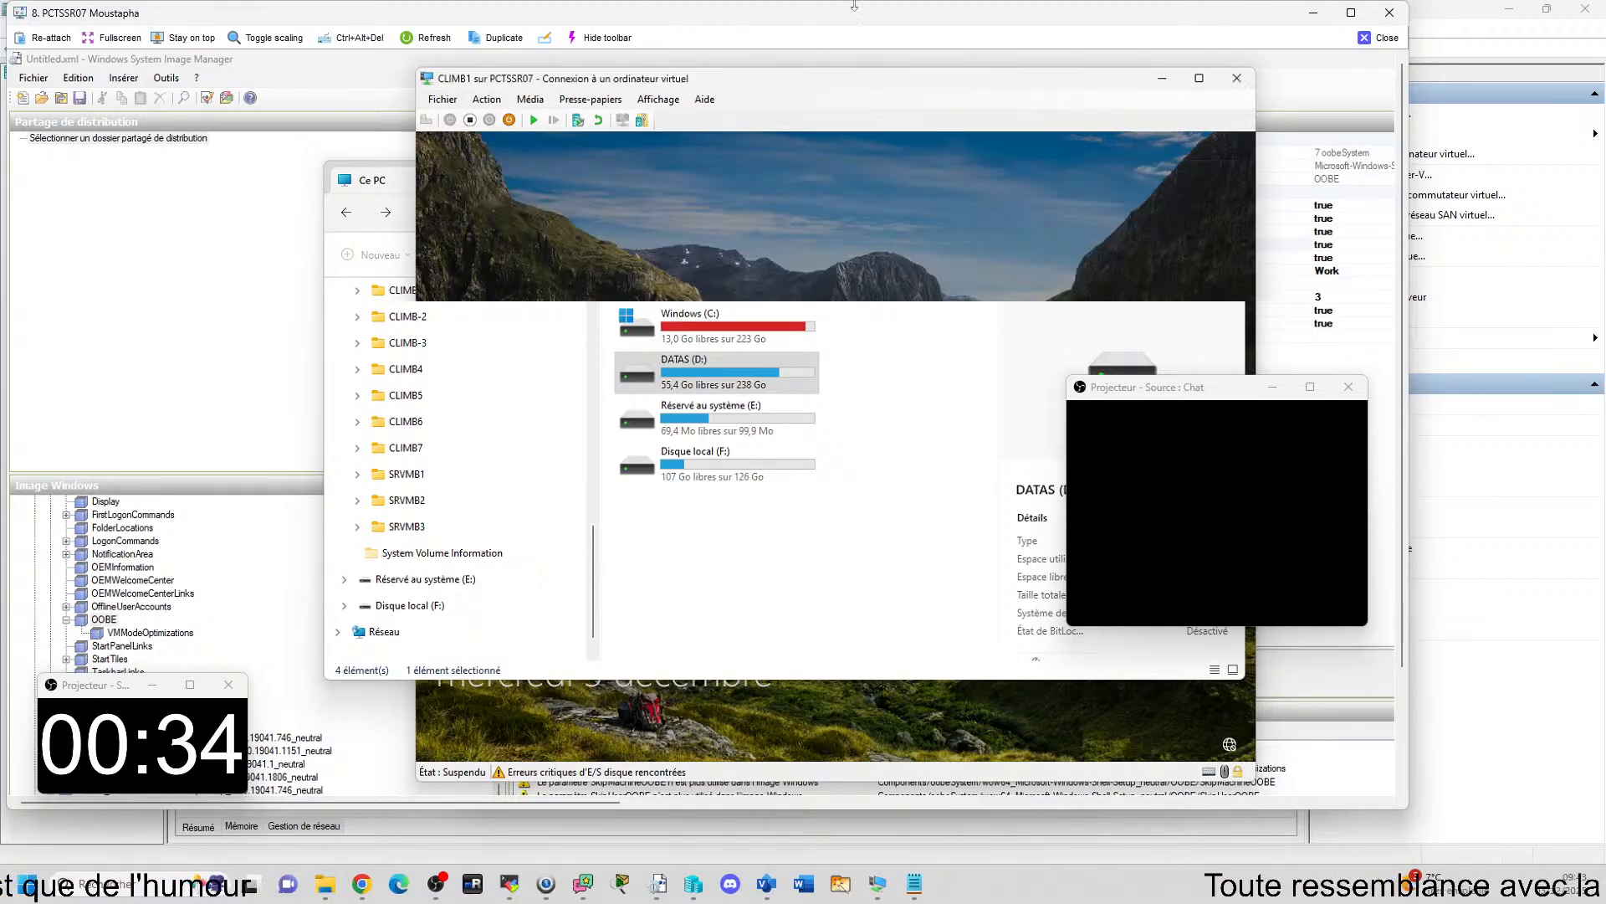
{"action": "left_click", "coordinate": [1383, 42]}
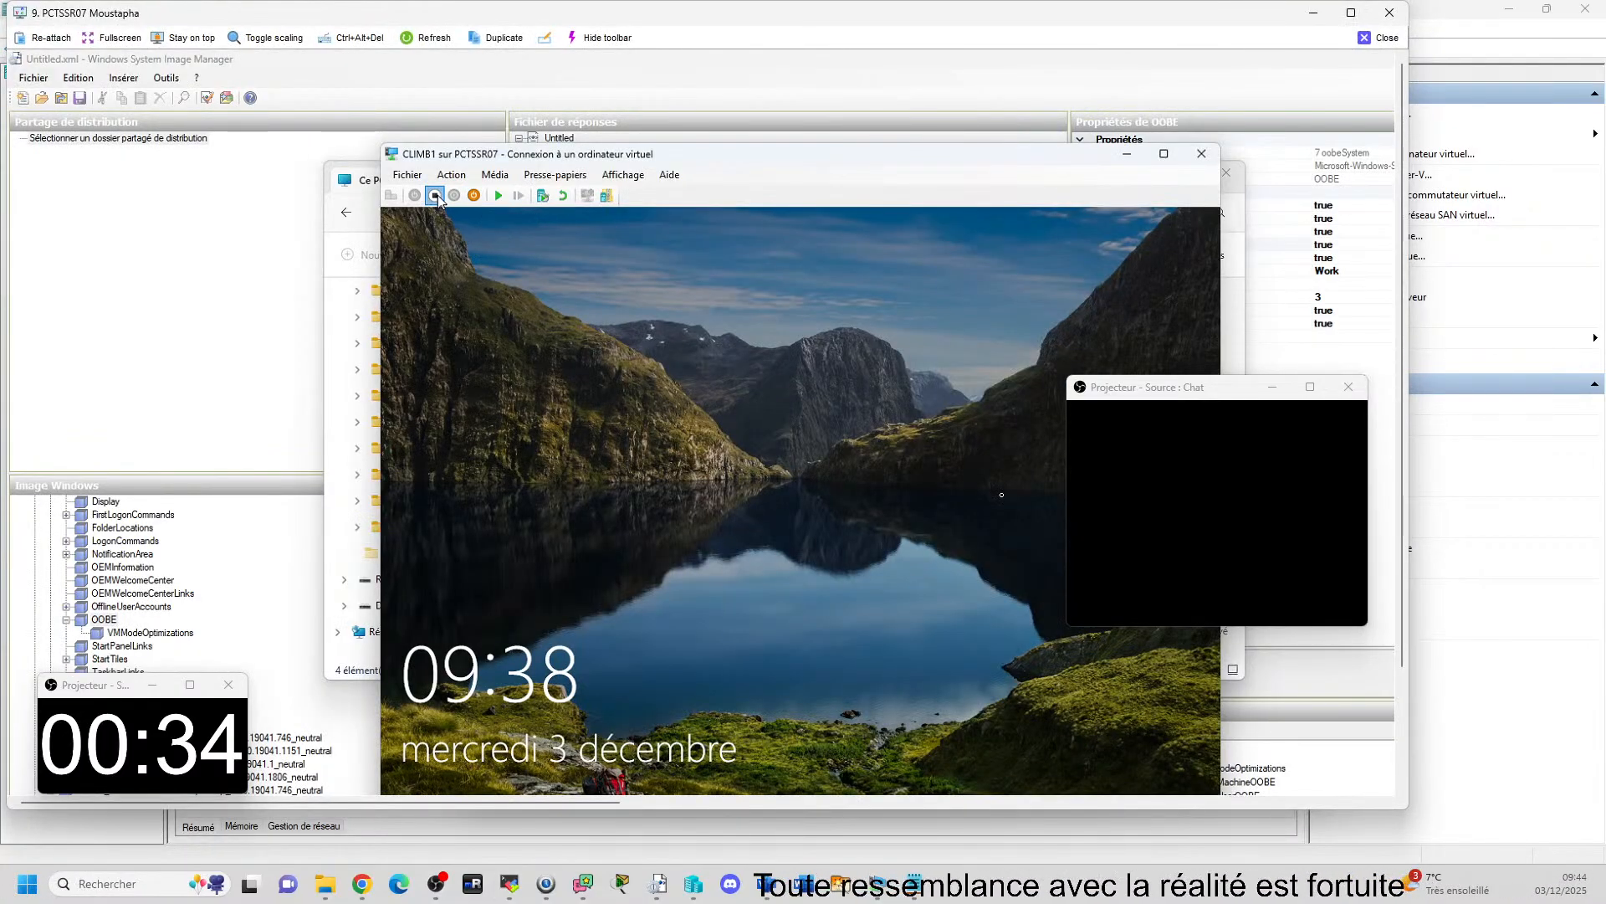
{"action": "left_click", "coordinate": [473, 196]}
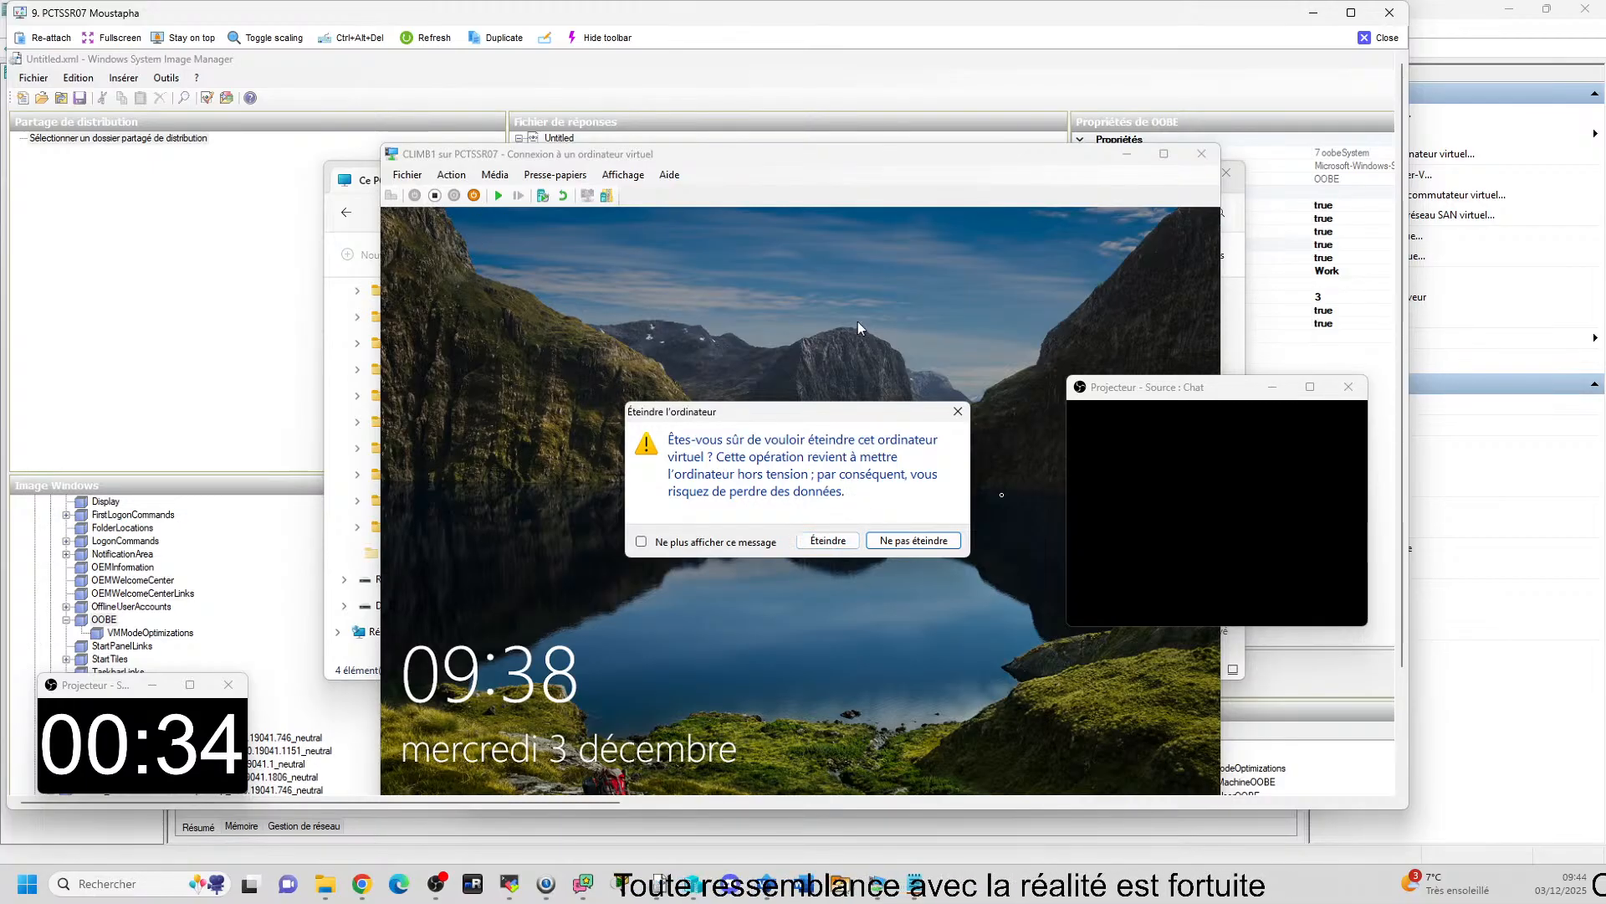
{"action": "left_click", "coordinate": [958, 411]}
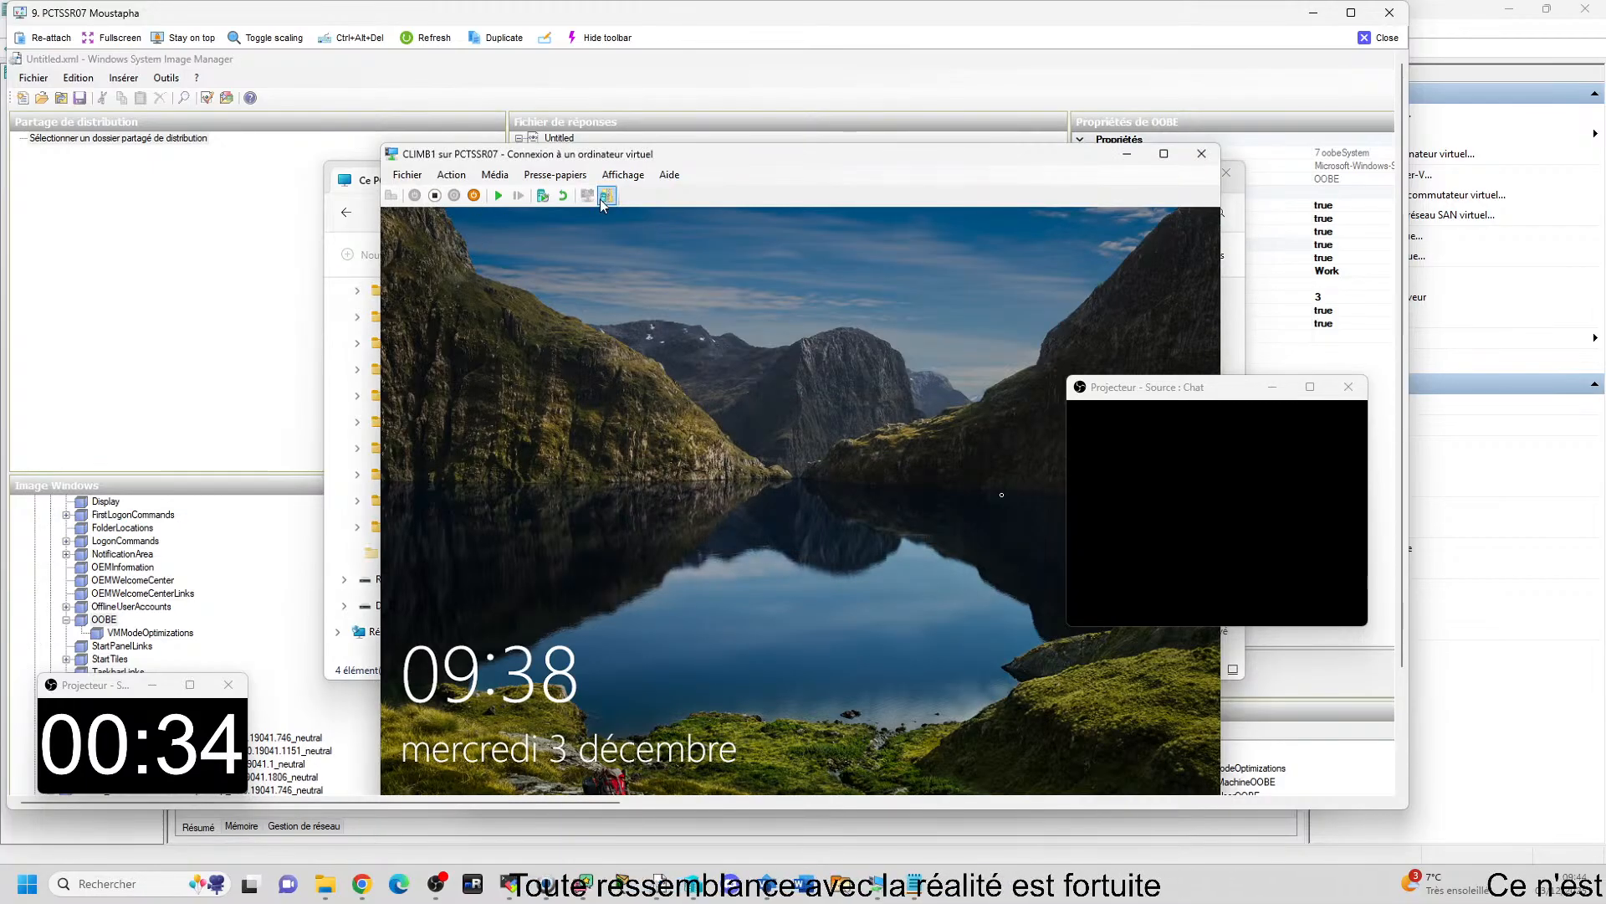
{"action": "left_click", "coordinate": [450, 175]}
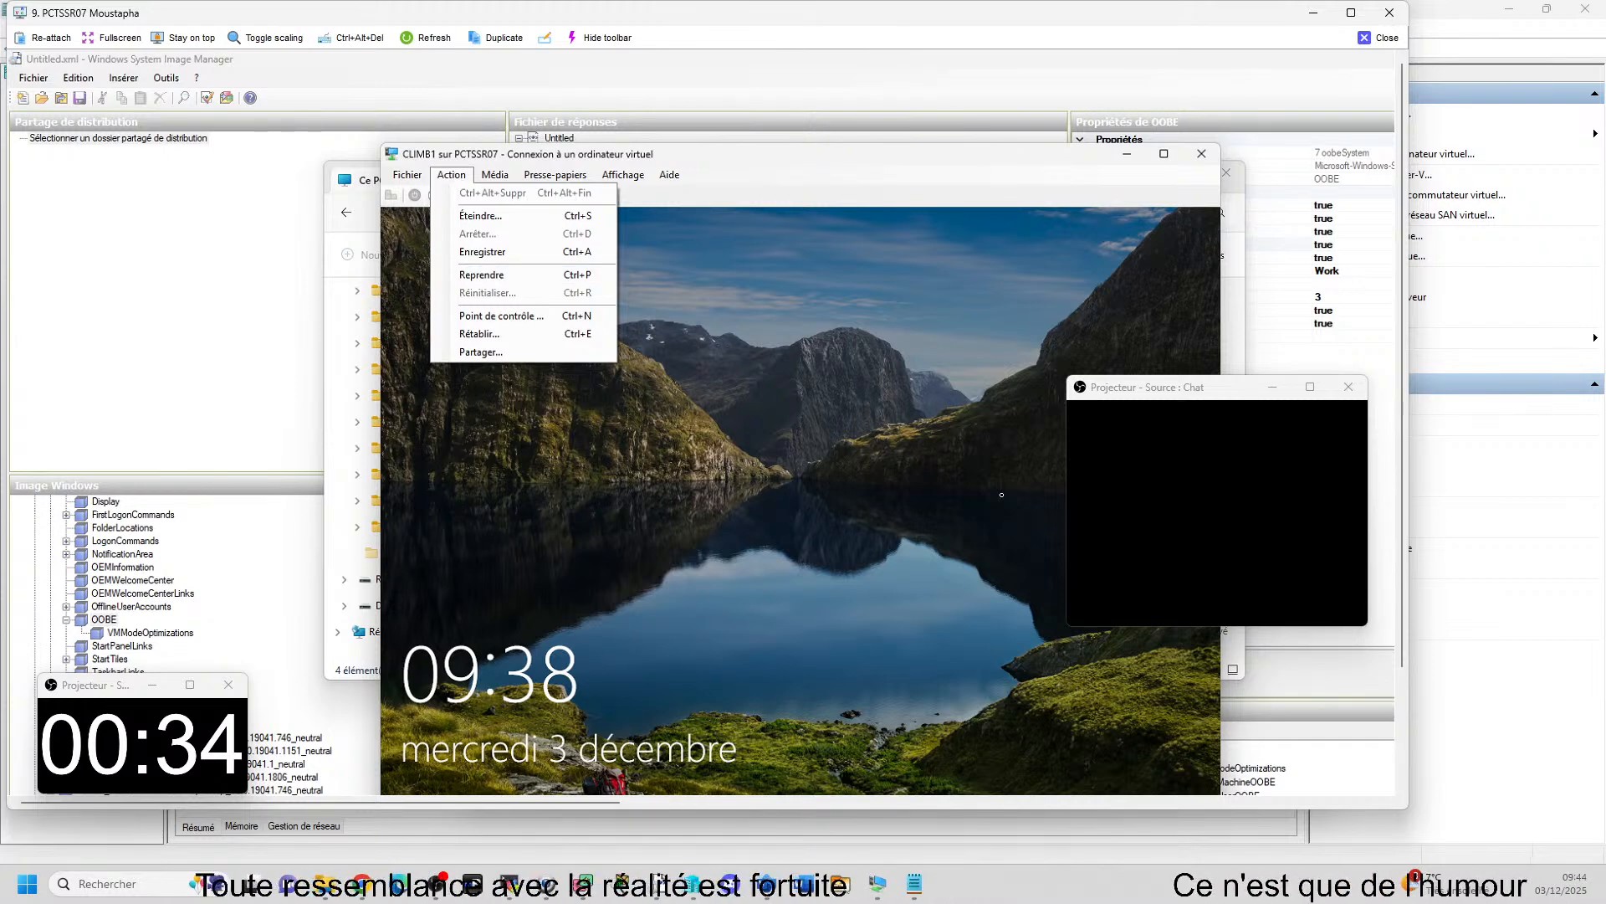
{"action": "left_click", "coordinate": [725, 158]}
Maximize the remote view, resume the suspended CLIMB1 machine, and try to reconnect to its session before quitting the reconnection.
{"action": "left_click", "coordinate": [1352, 13]}
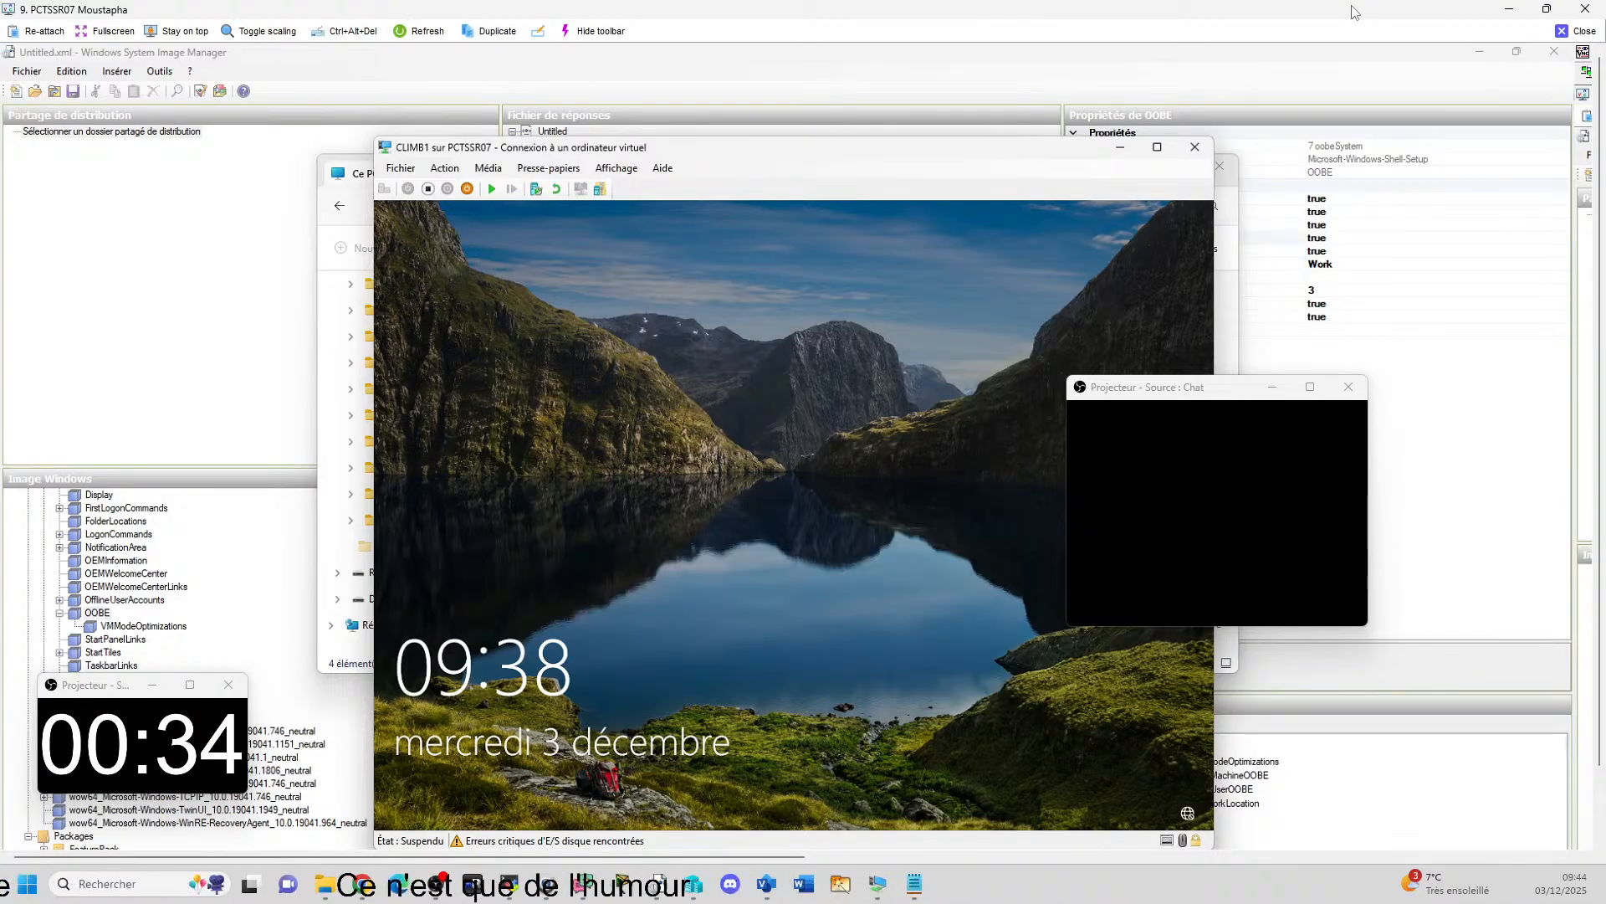
{"action": "left_click", "coordinate": [492, 191]}
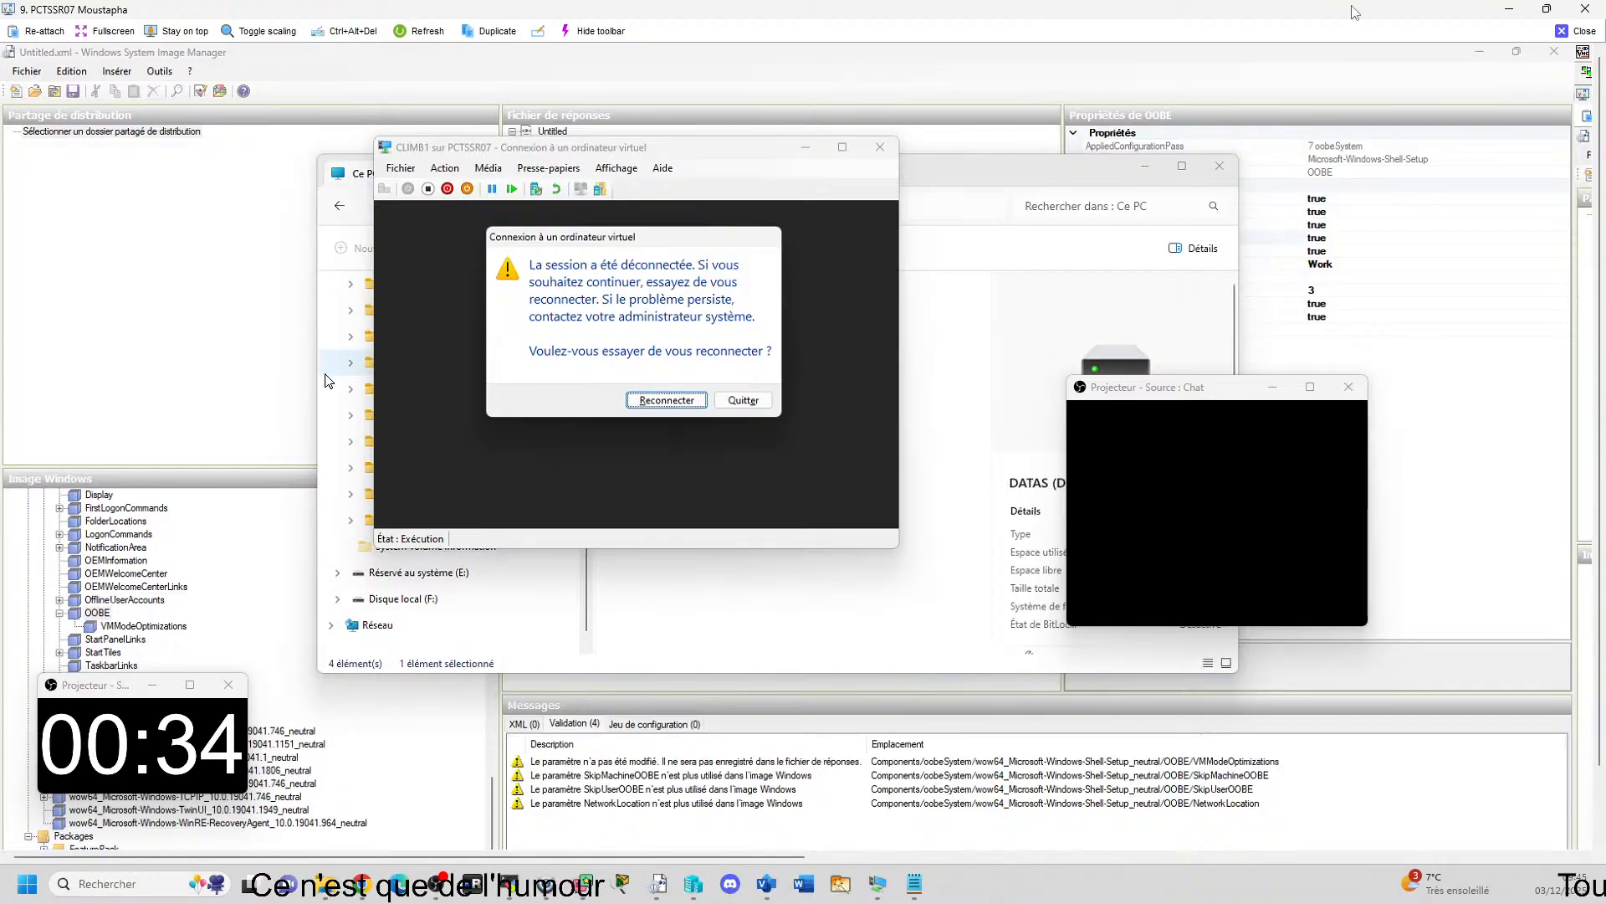
{"action": "left_click", "coordinate": [666, 400]}
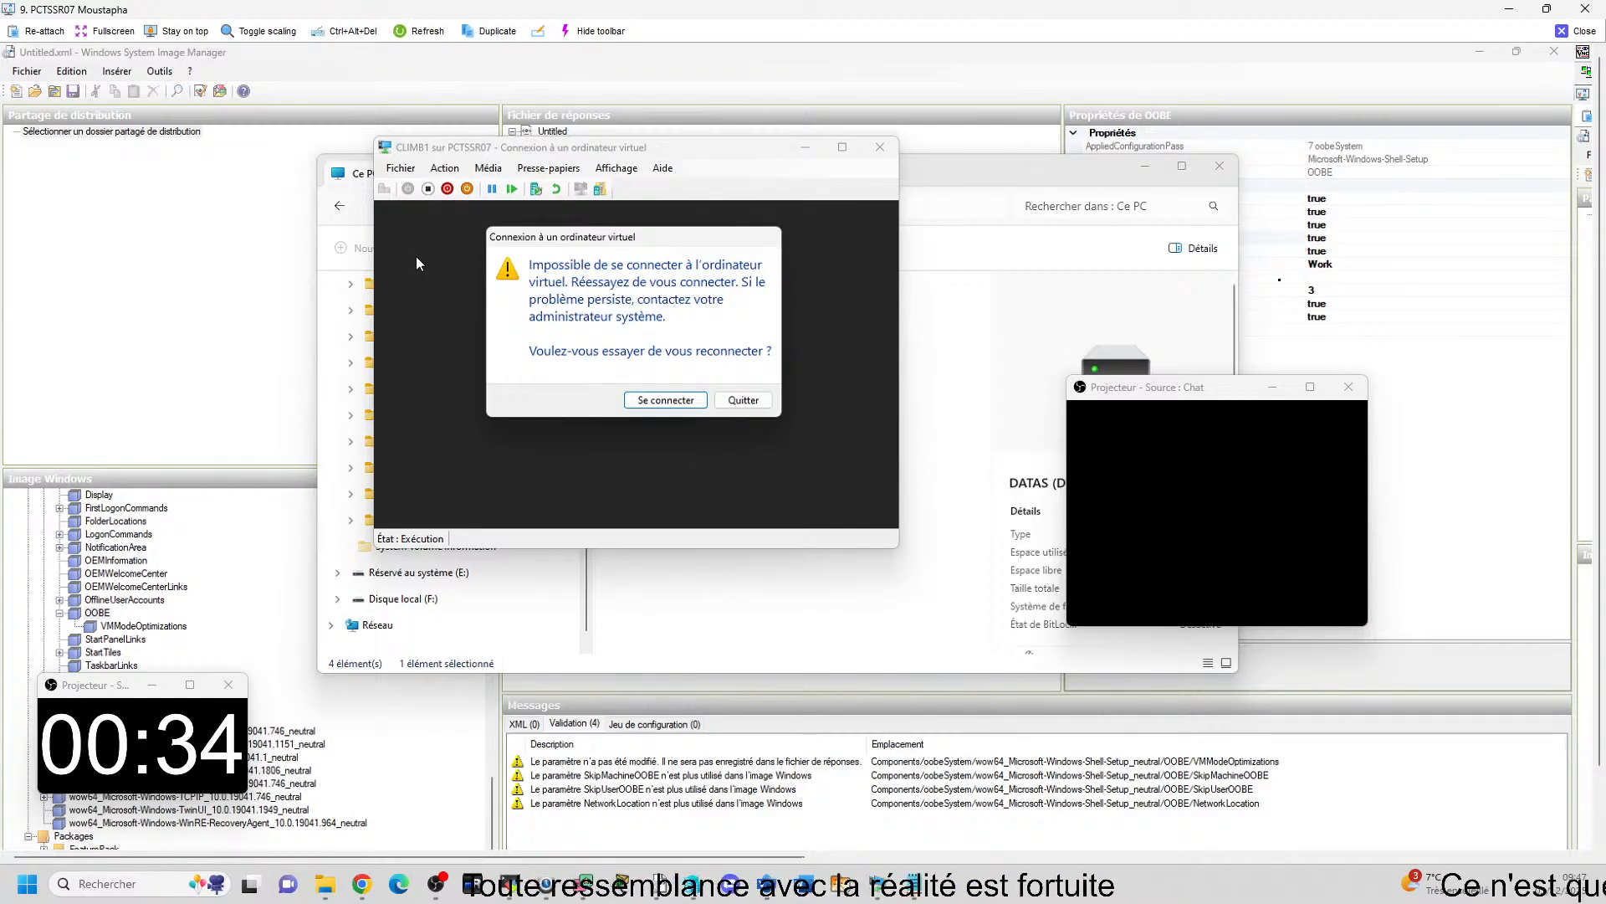
{"action": "left_click", "coordinate": [745, 400]}
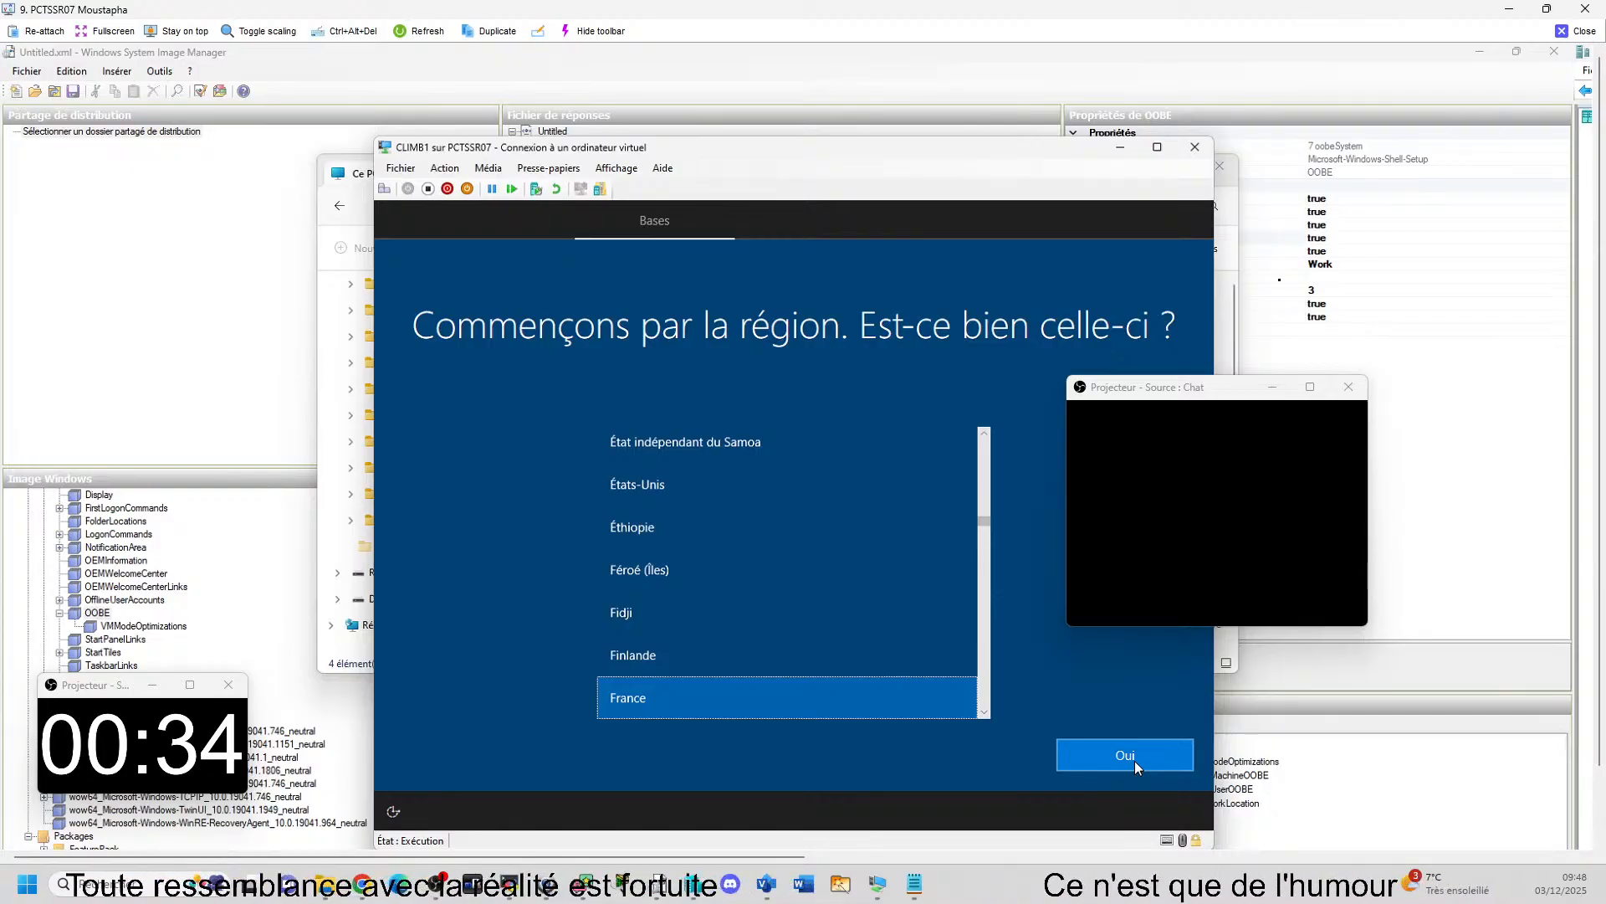
Review the checkpoint options in CLIMB1's settings and leave them without changes.
{"action": "left_click", "coordinate": [400, 168]}
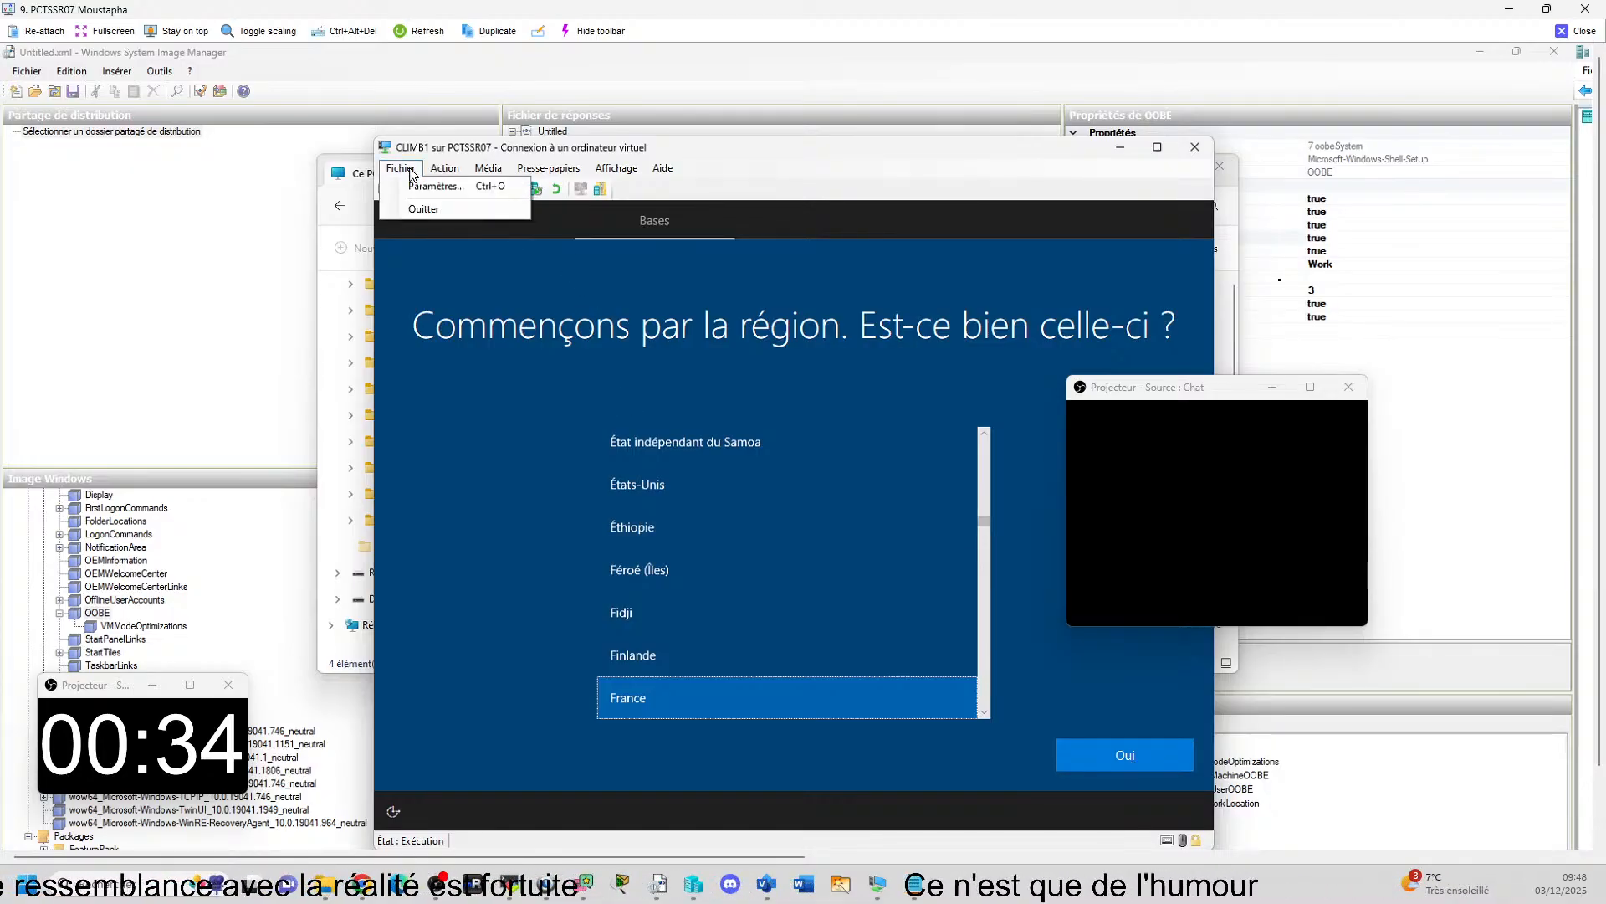
{"action": "left_click", "coordinate": [425, 186]}
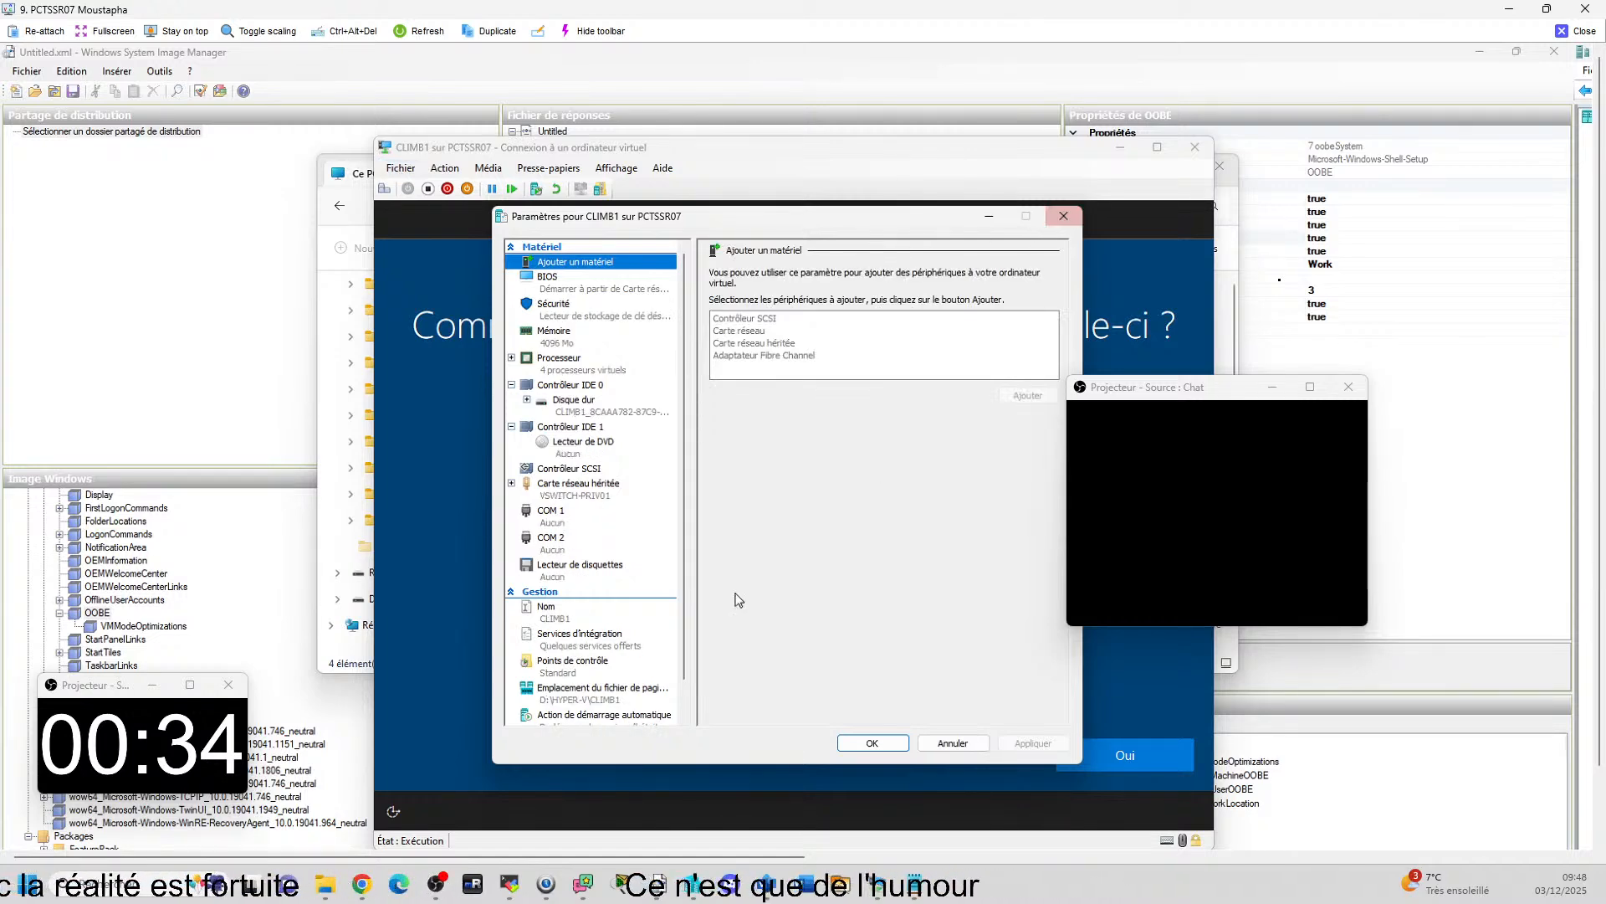
{"action": "left_click", "coordinate": [640, 672]}
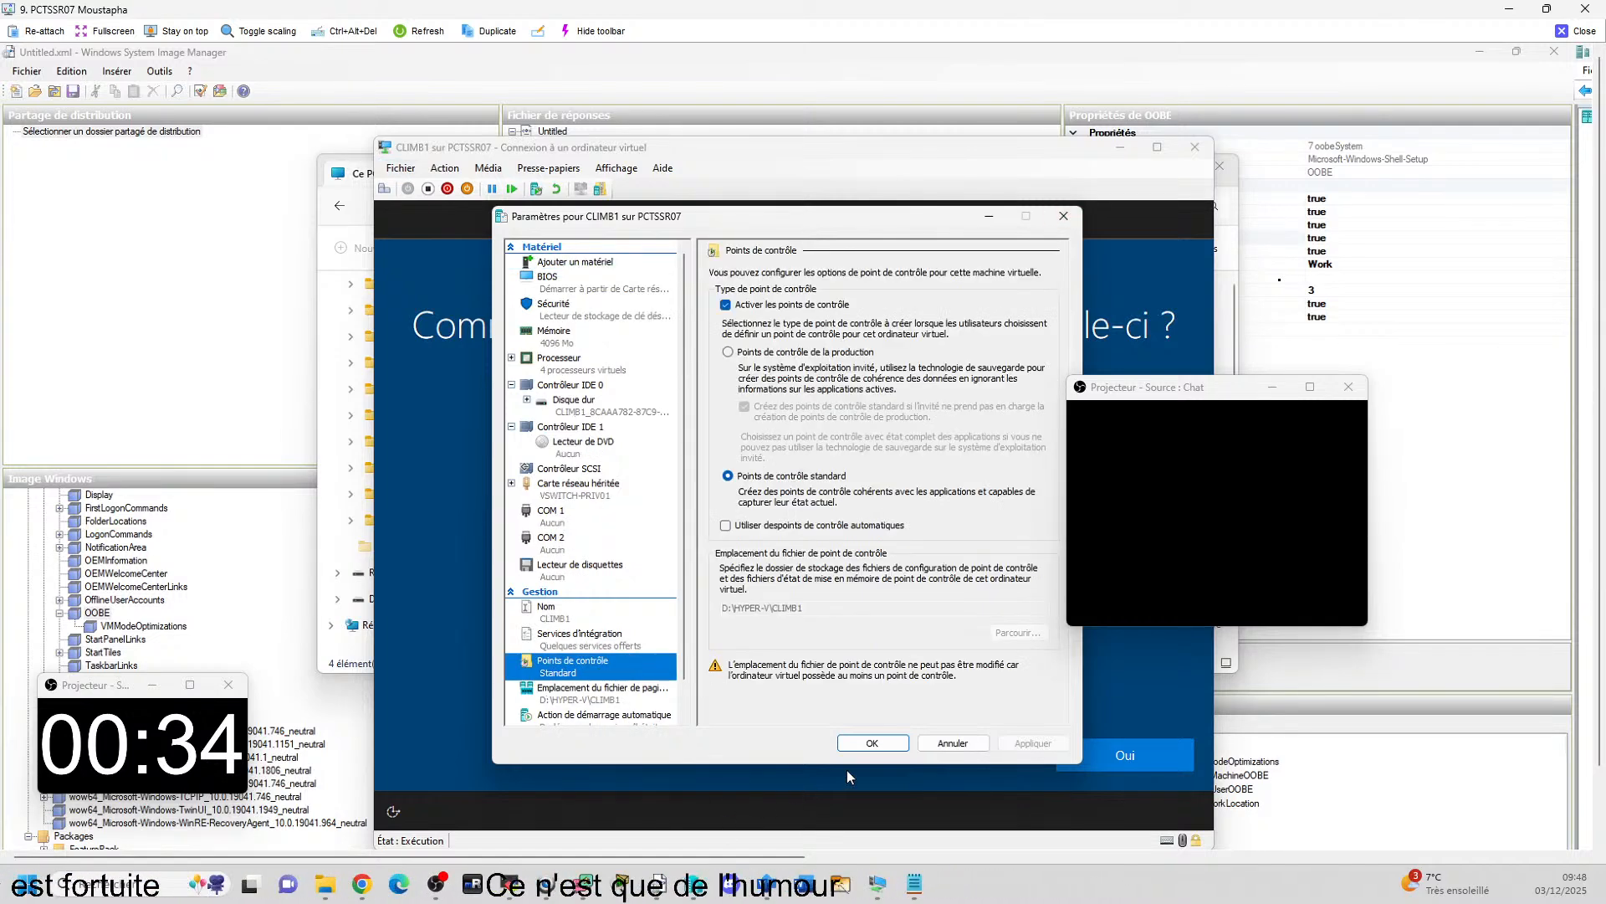
{"action": "left_click", "coordinate": [951, 743]}
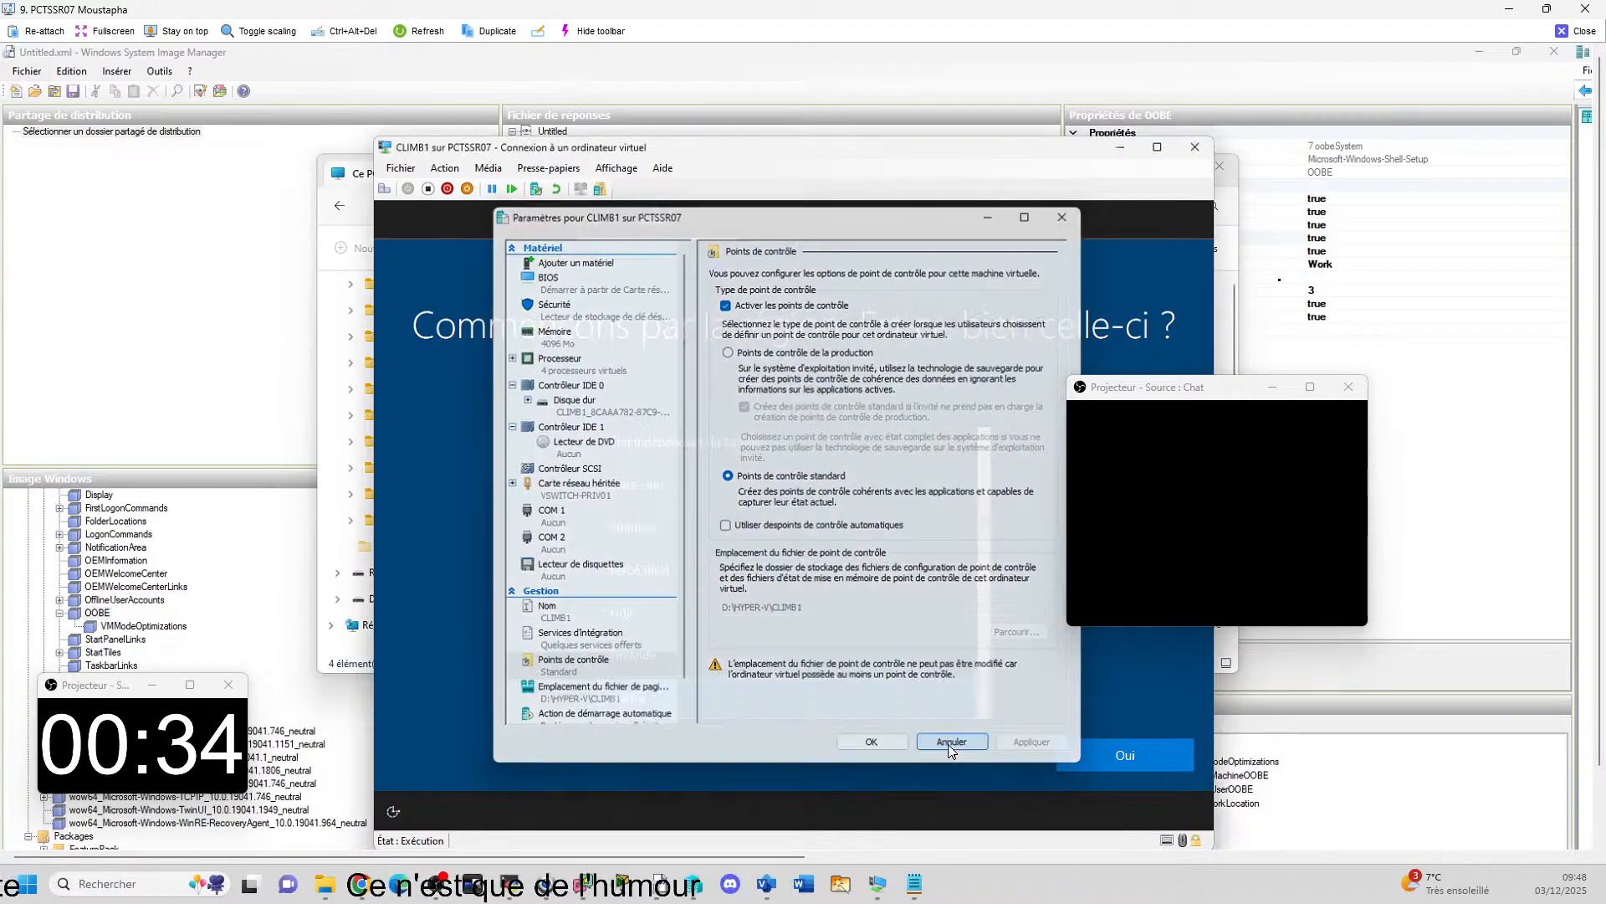
Accept France as the region and Français as the keyboard layout in CLIMB1's Windows setup, without adding a second layout.
{"action": "left_click", "coordinate": [1093, 765]}
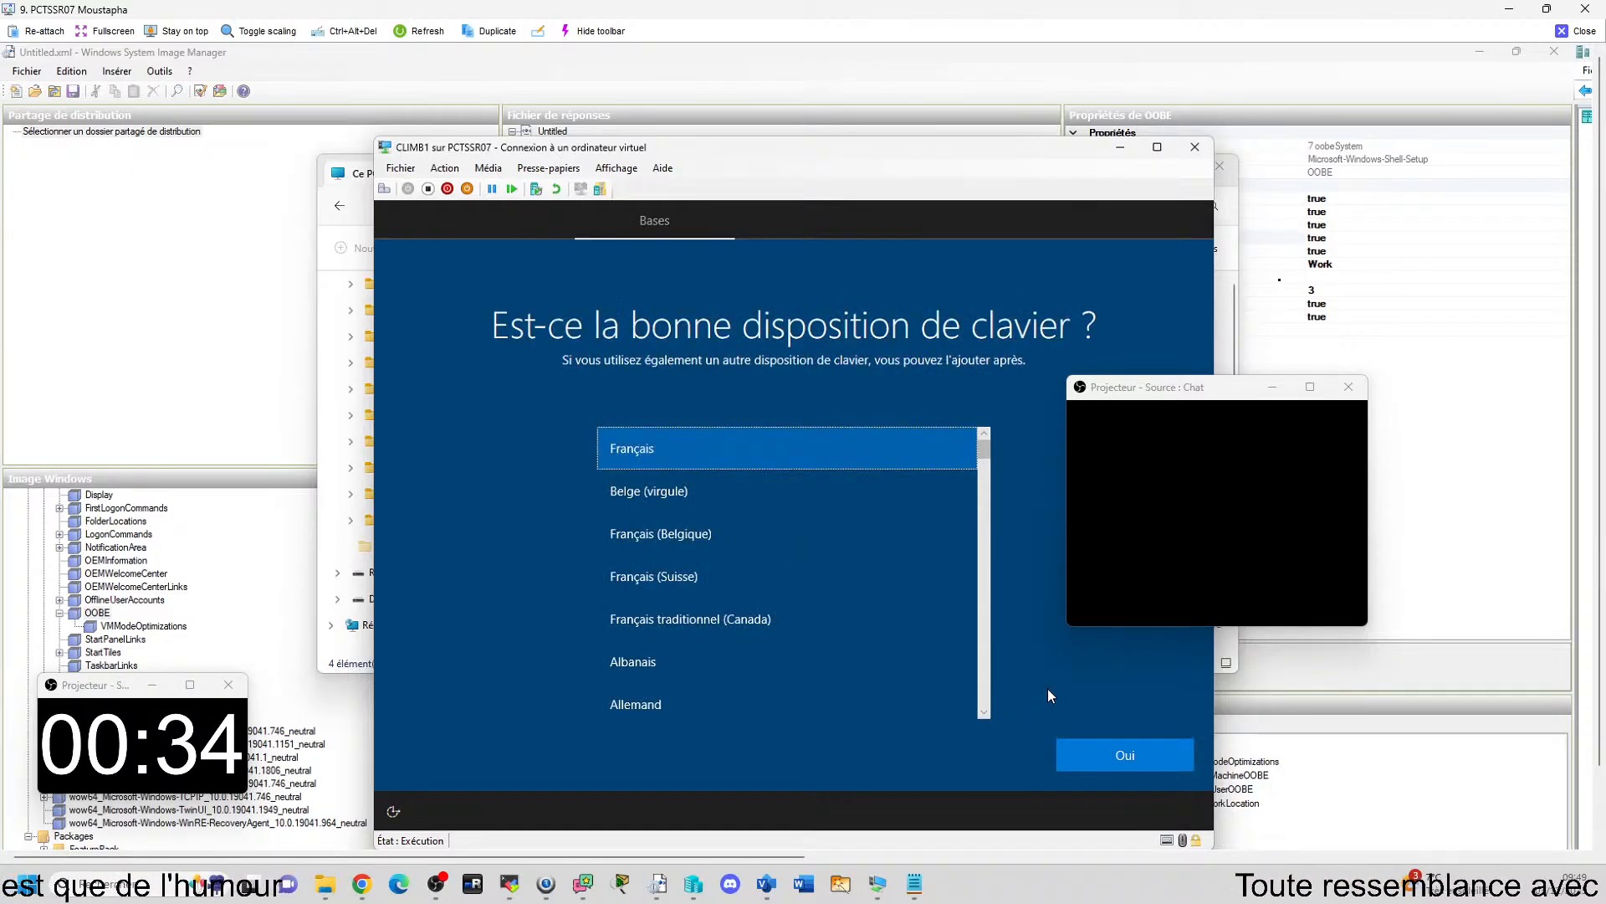
{"action": "left_click", "coordinate": [1142, 754]}
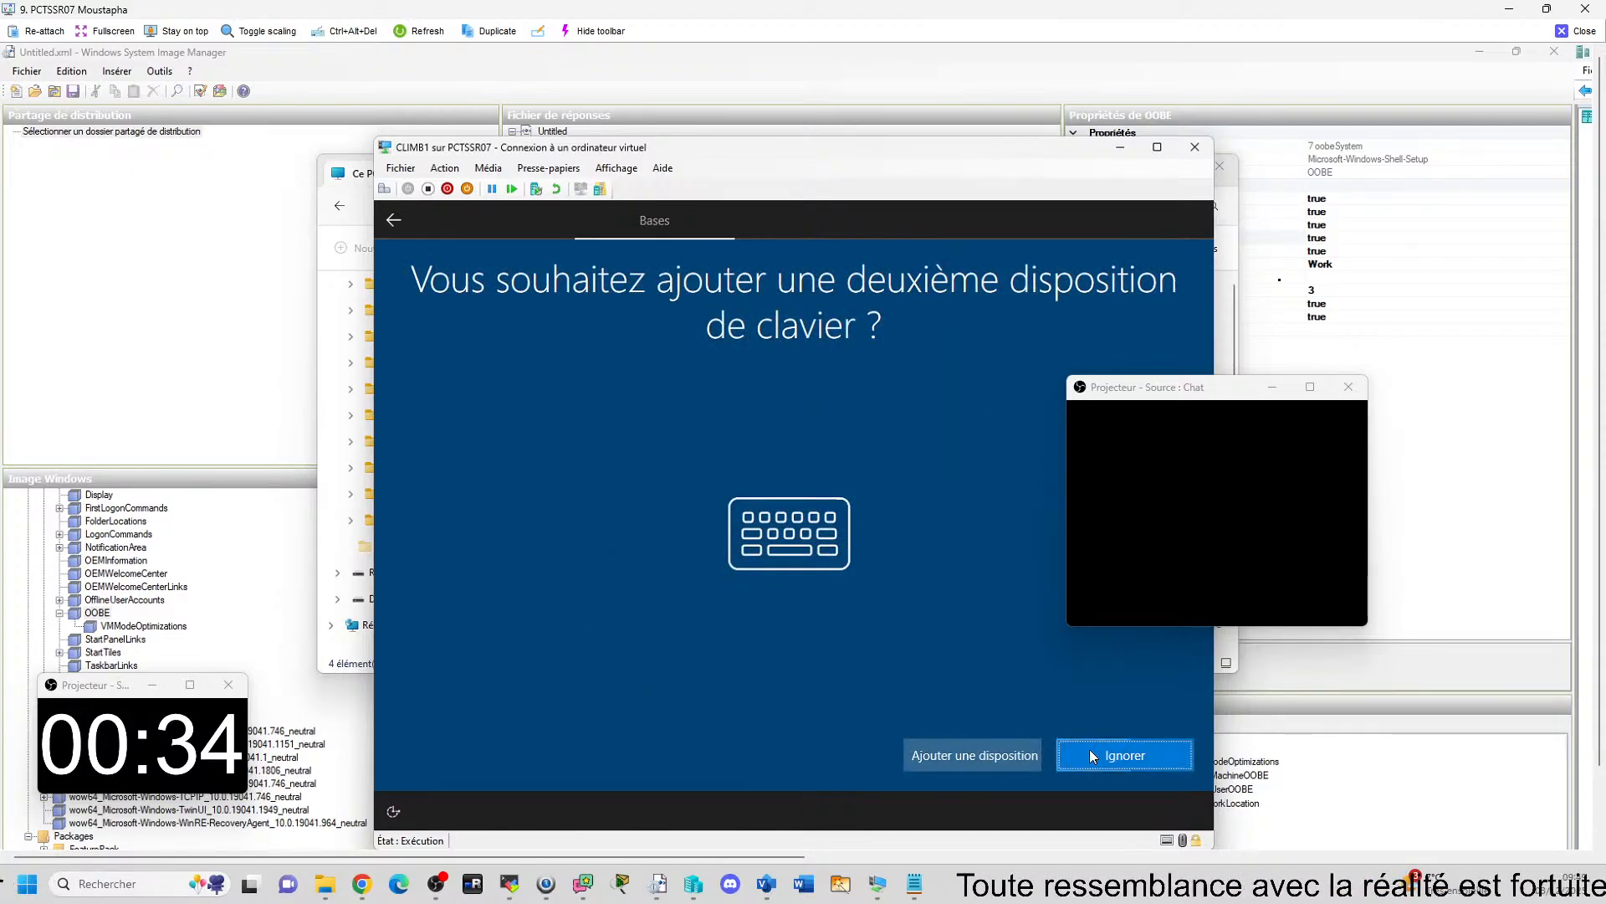
{"action": "left_click", "coordinate": [1093, 753]}
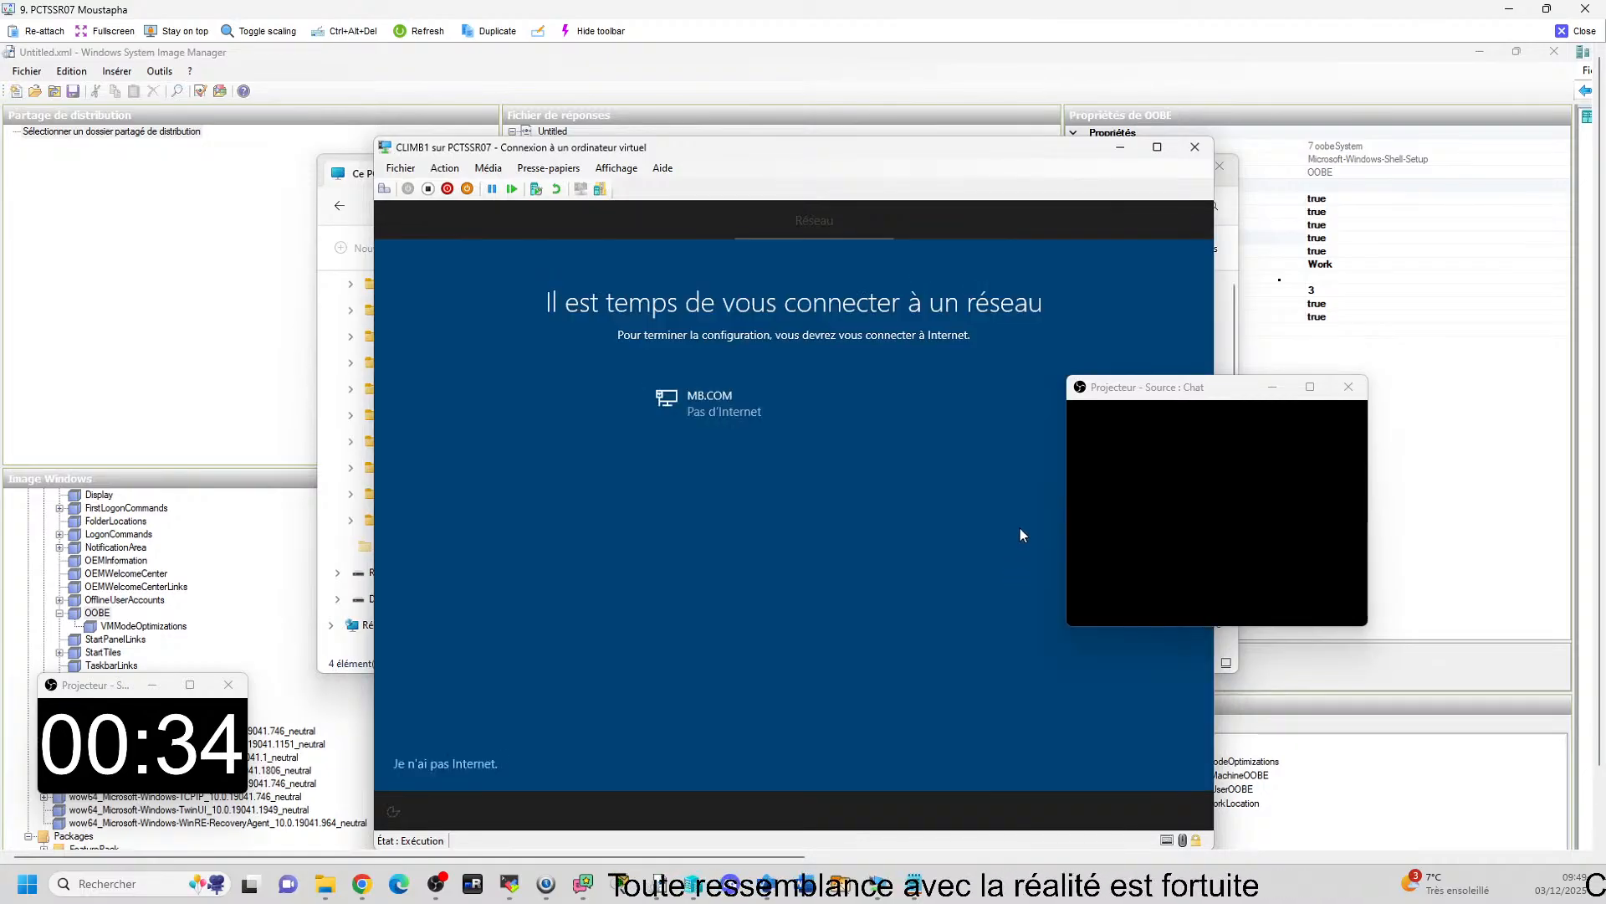
Continue the setup without Internet as a limited installation and accept the Windows 10 licence agreement.
{"action": "left_click", "coordinate": [486, 763]}
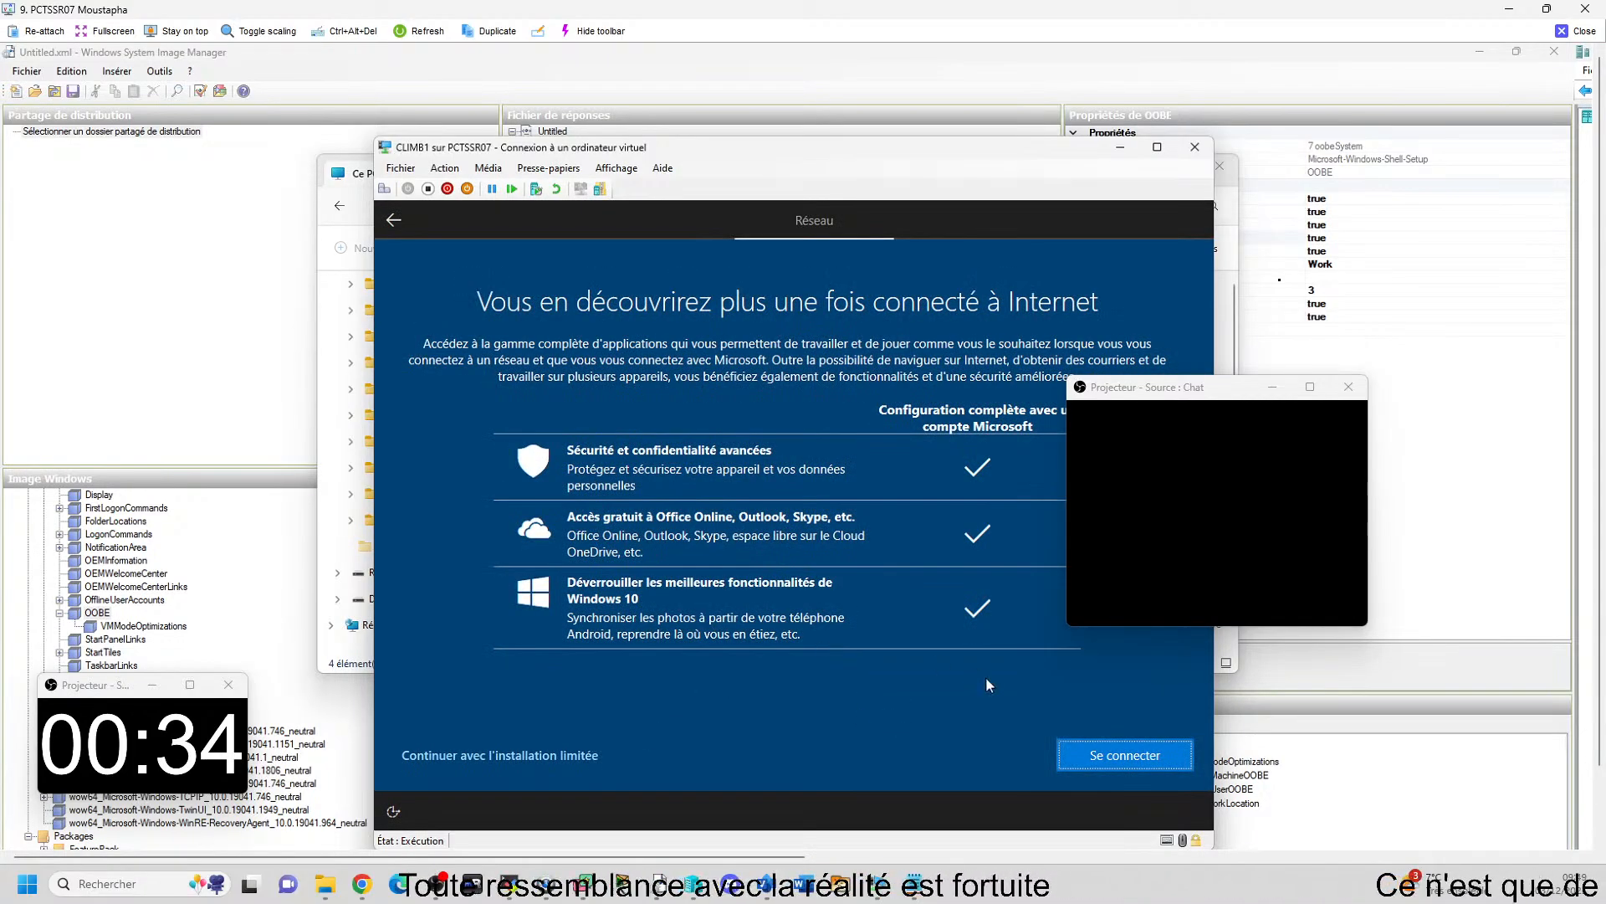
{"action": "left_click", "coordinate": [453, 762]}
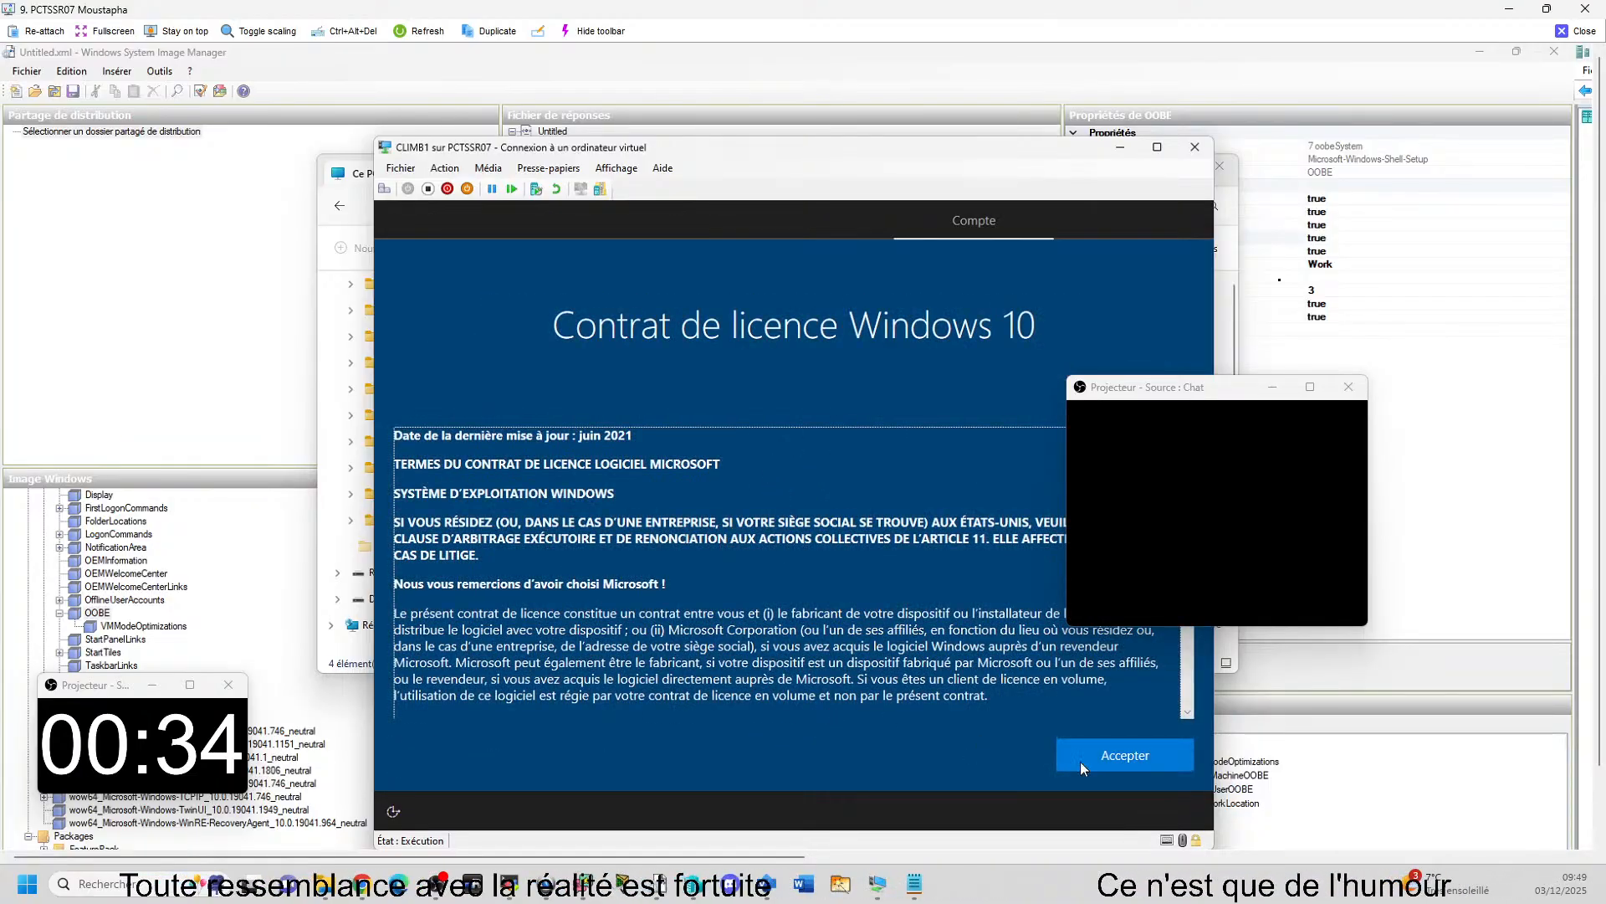
{"action": "left_click", "coordinate": [1092, 754]}
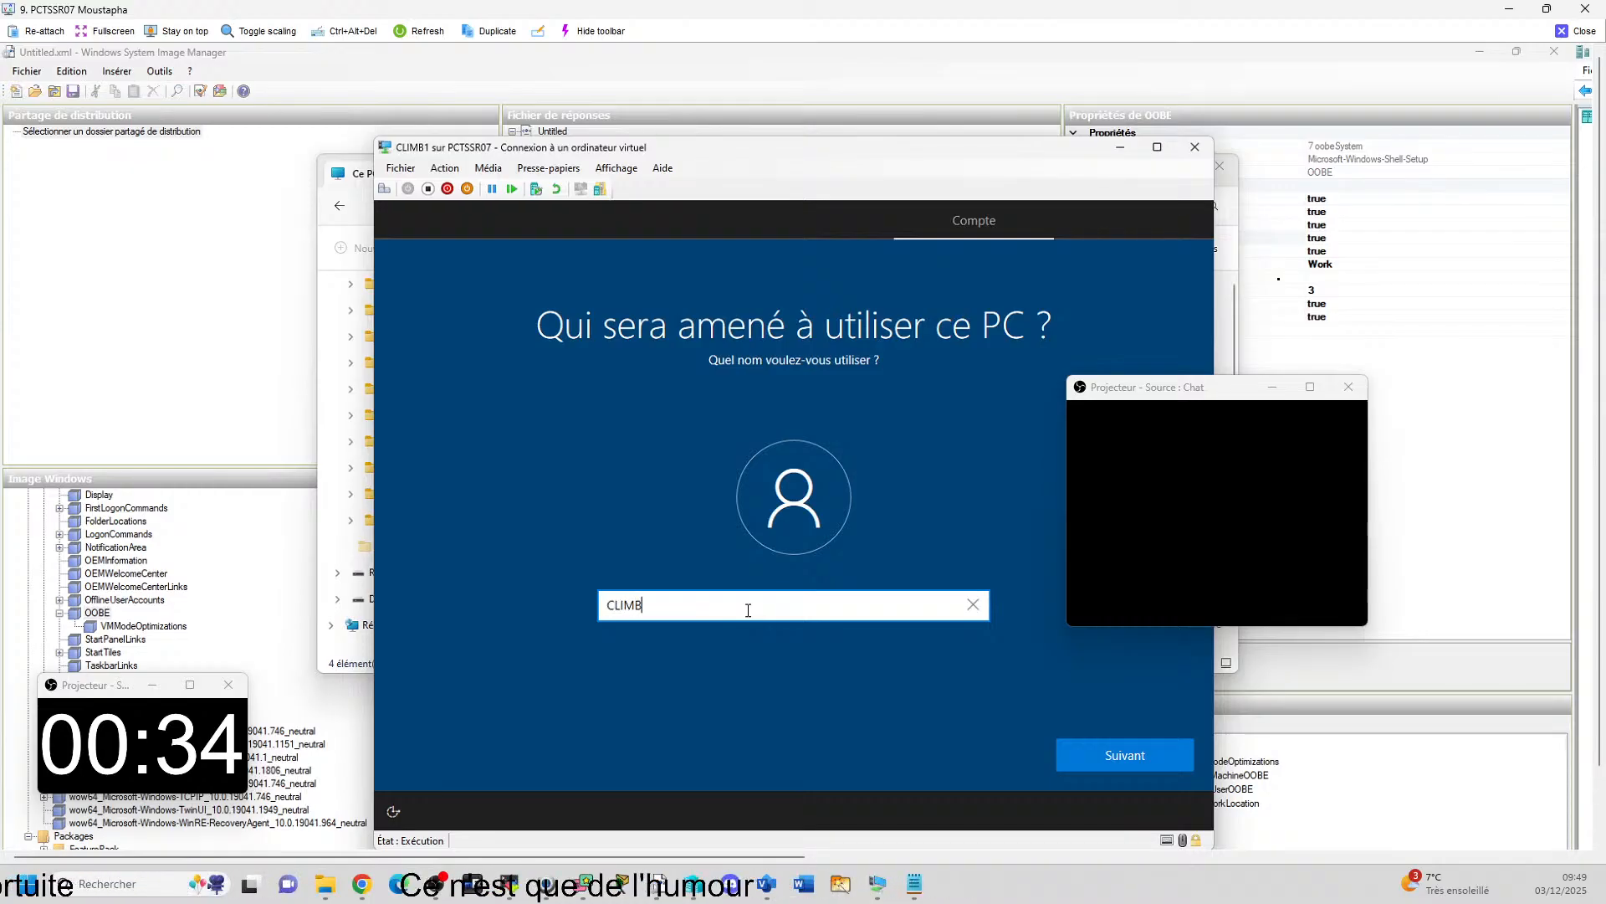
Set the PC's user name to CLIMB2 and continue to the password page.
{"action": "key", "text": "Return"}
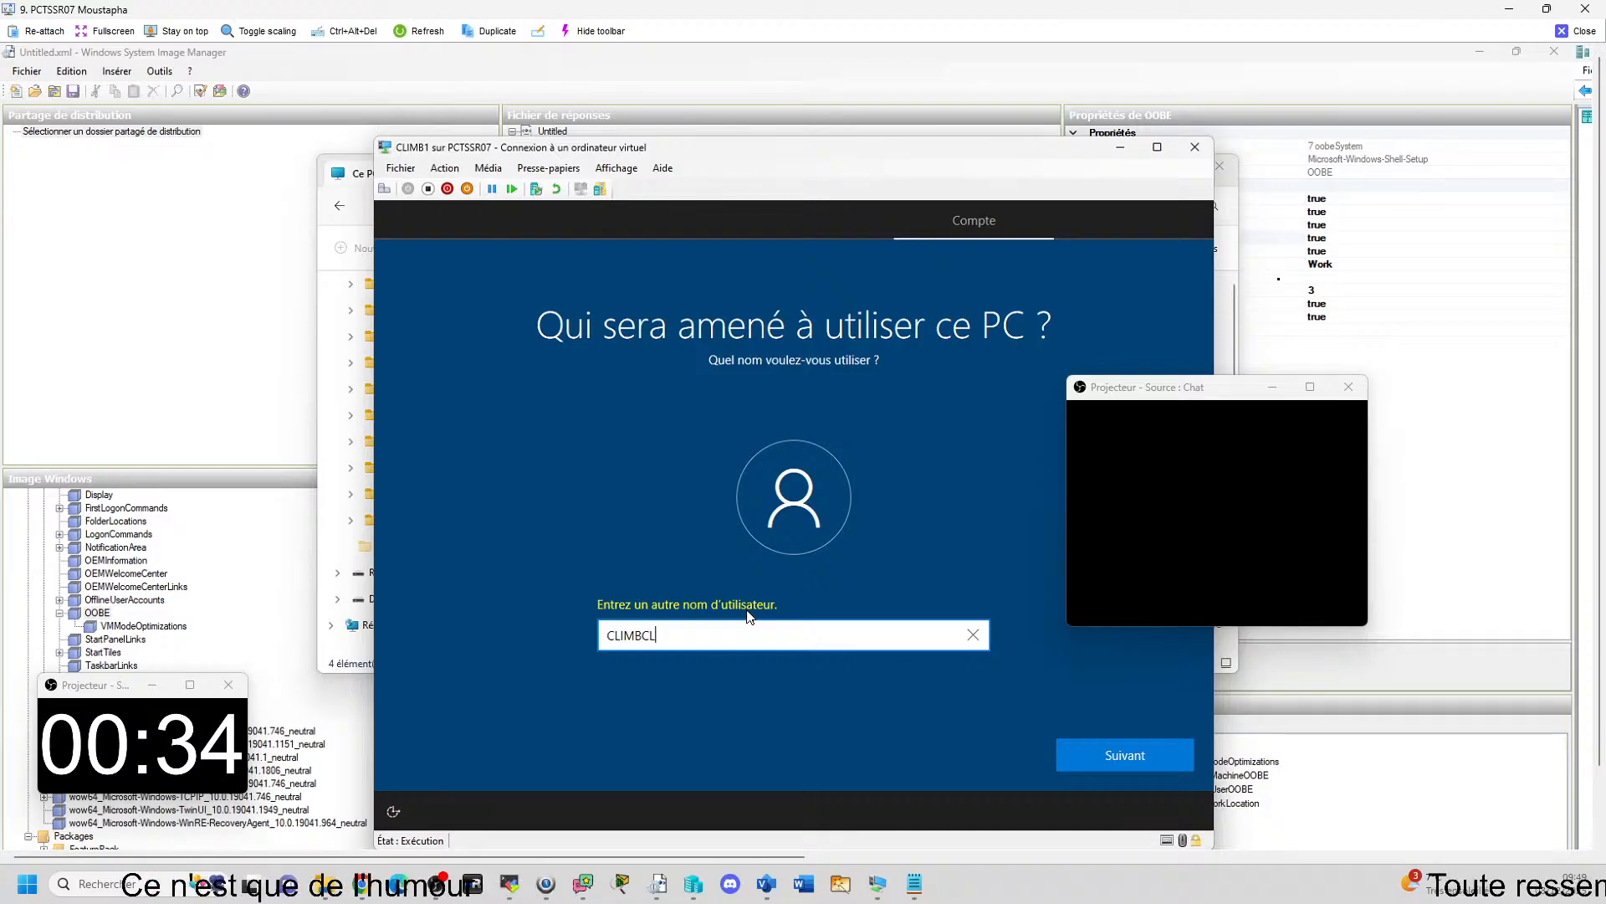
{"action": "key", "text": "BackSpace"}
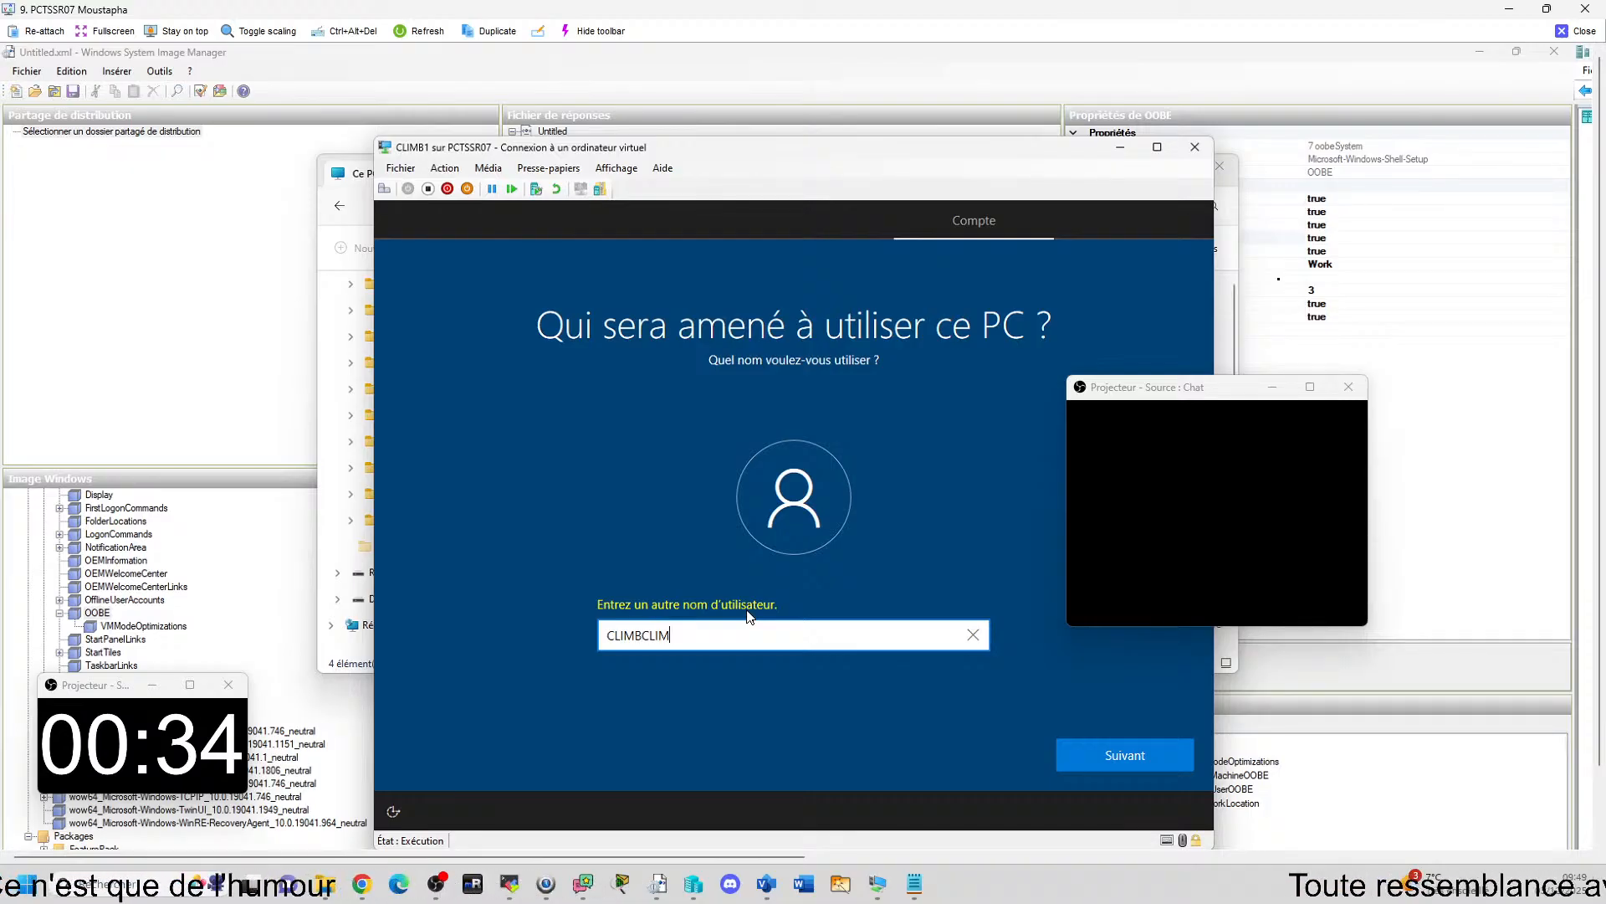
{"action": "type", "text": "CLIM"}
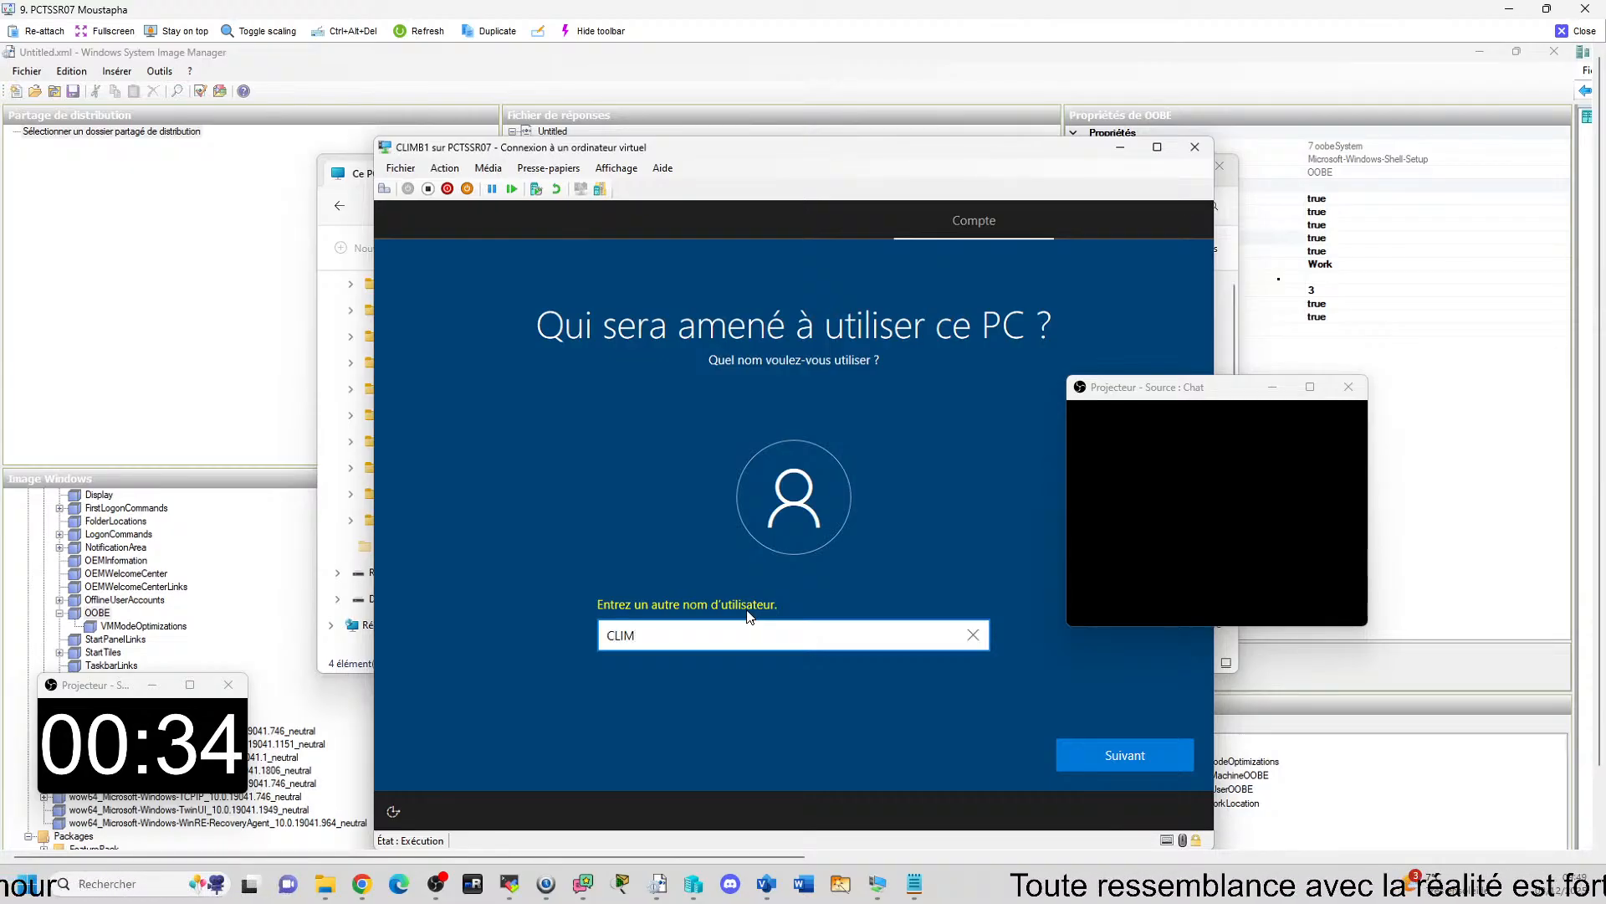
{"action": "type", "text": "B"}
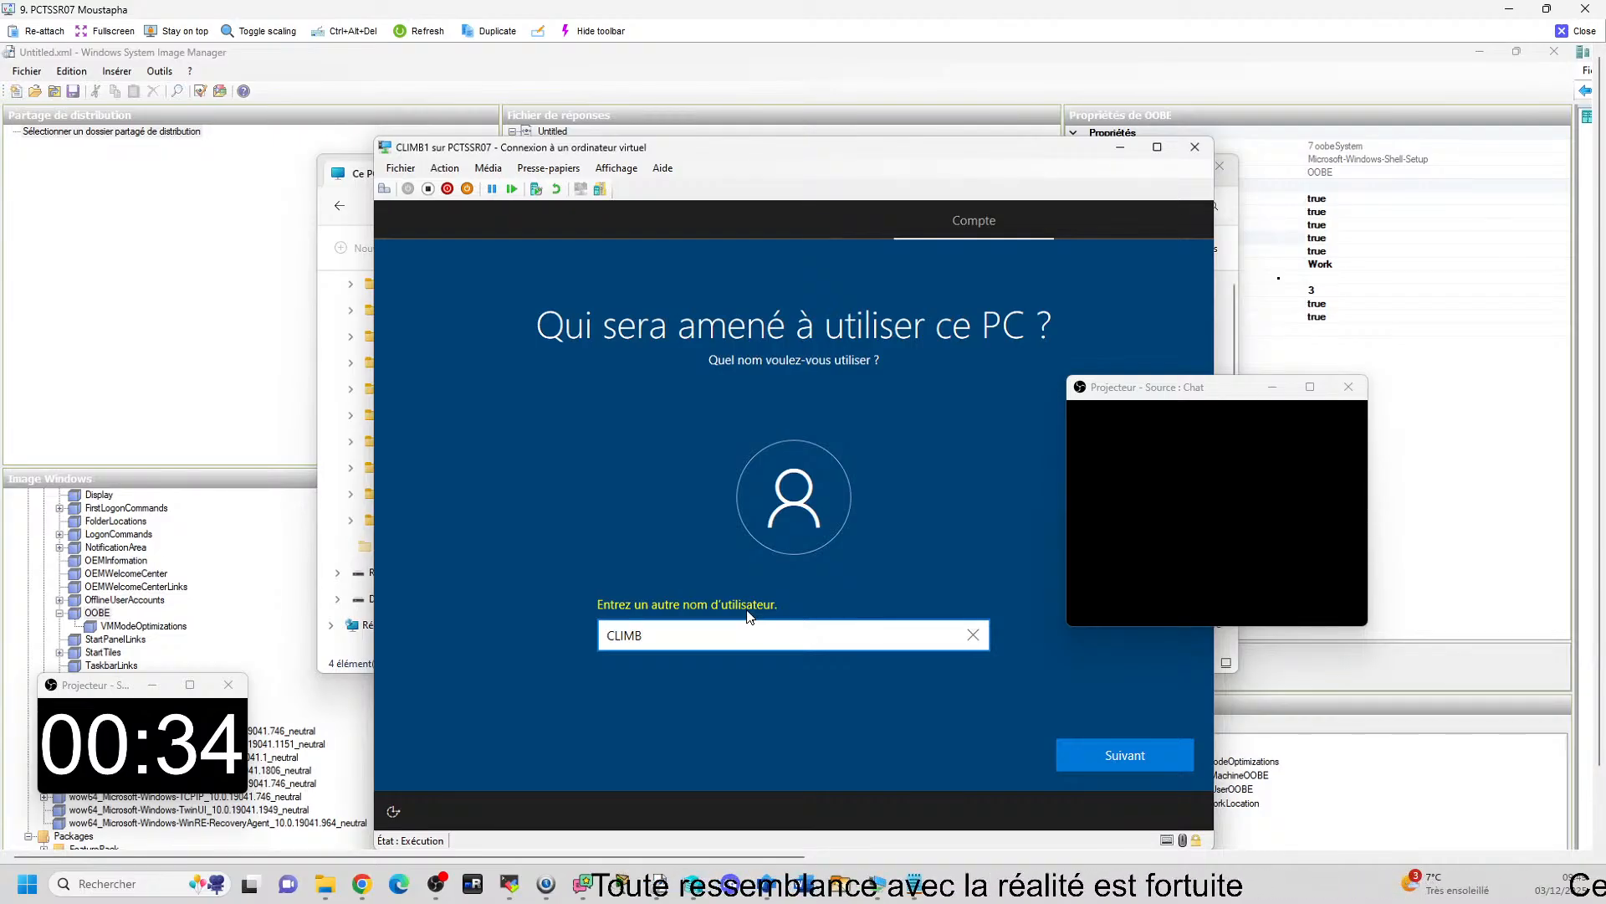
{"action": "type", "text": "1"}
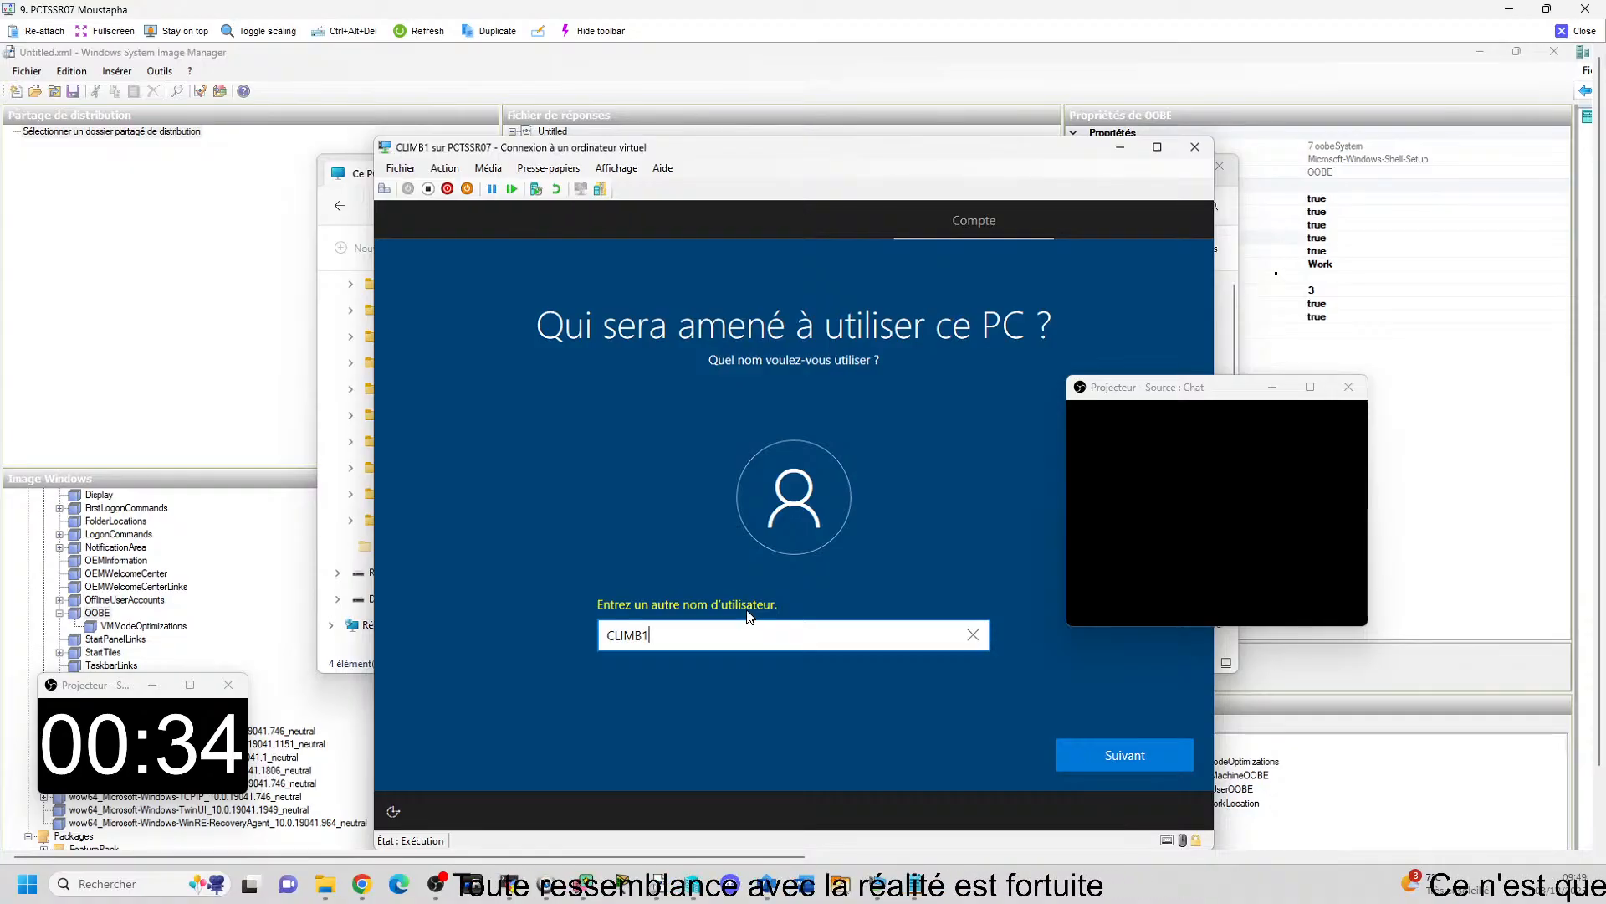
{"action": "key", "text": "BackSpace"}
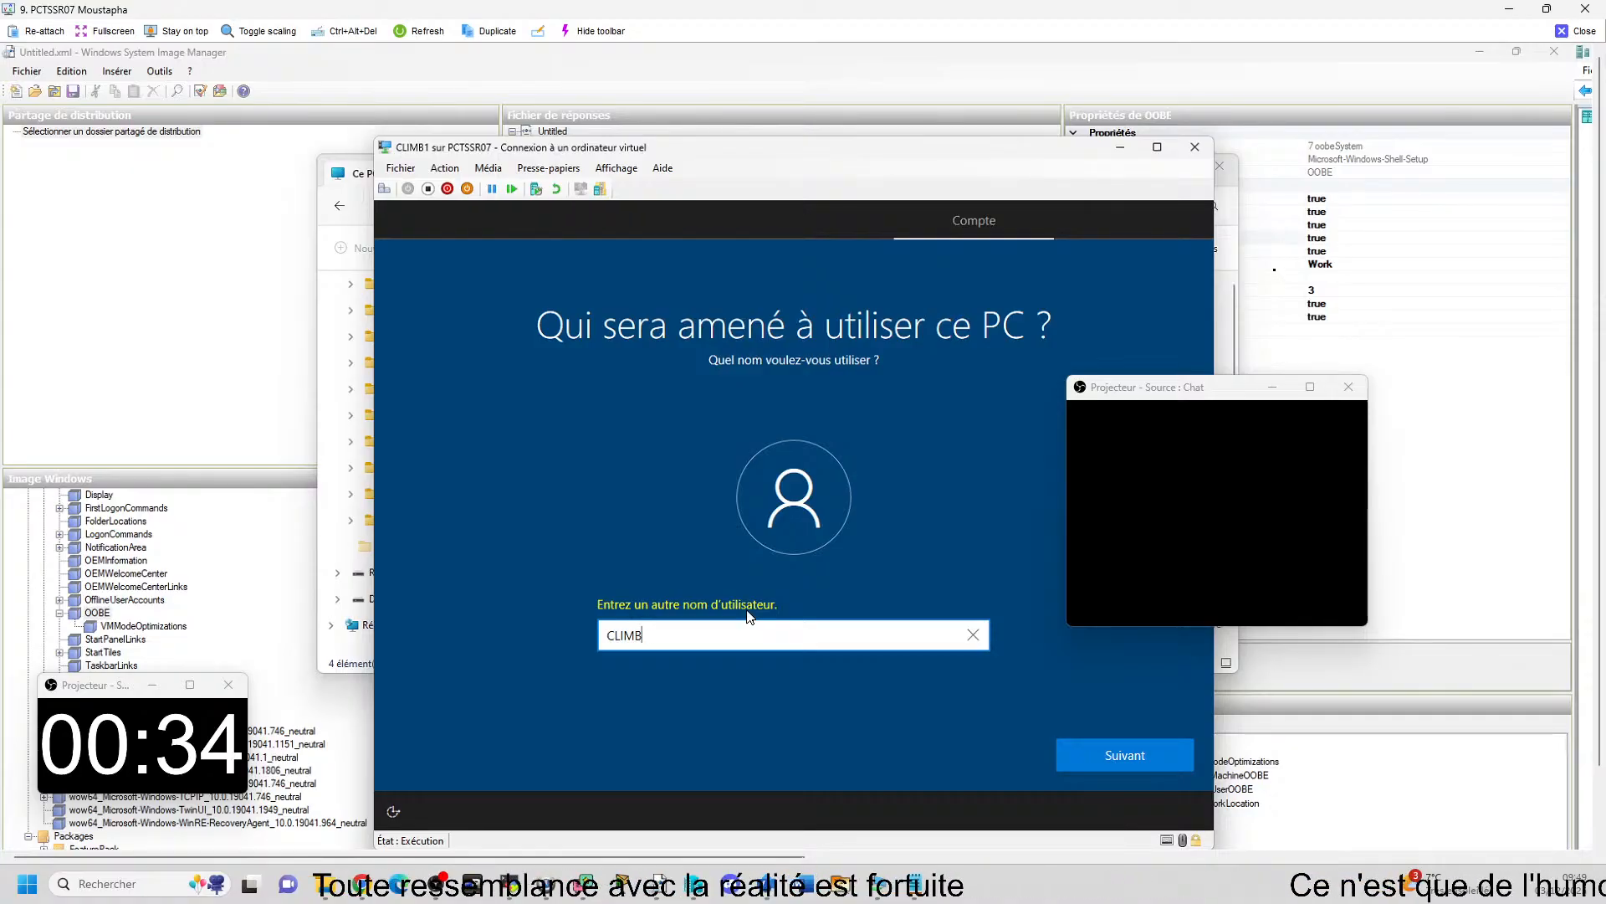
{"action": "type", "text": "2"}
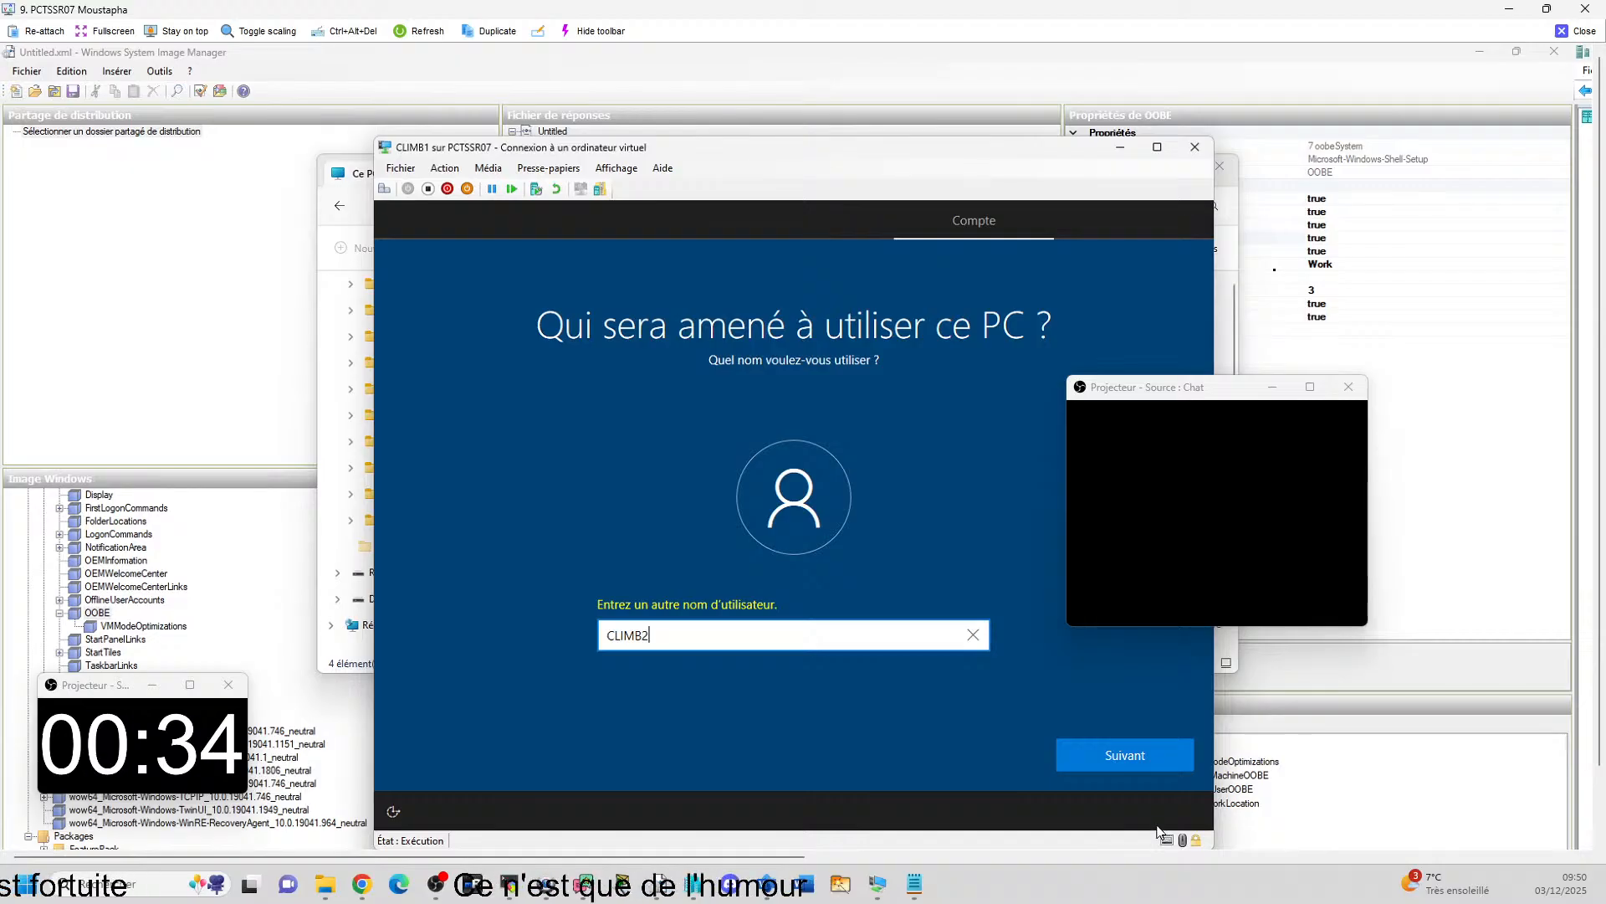
{"action": "left_click", "coordinate": [1138, 764]}
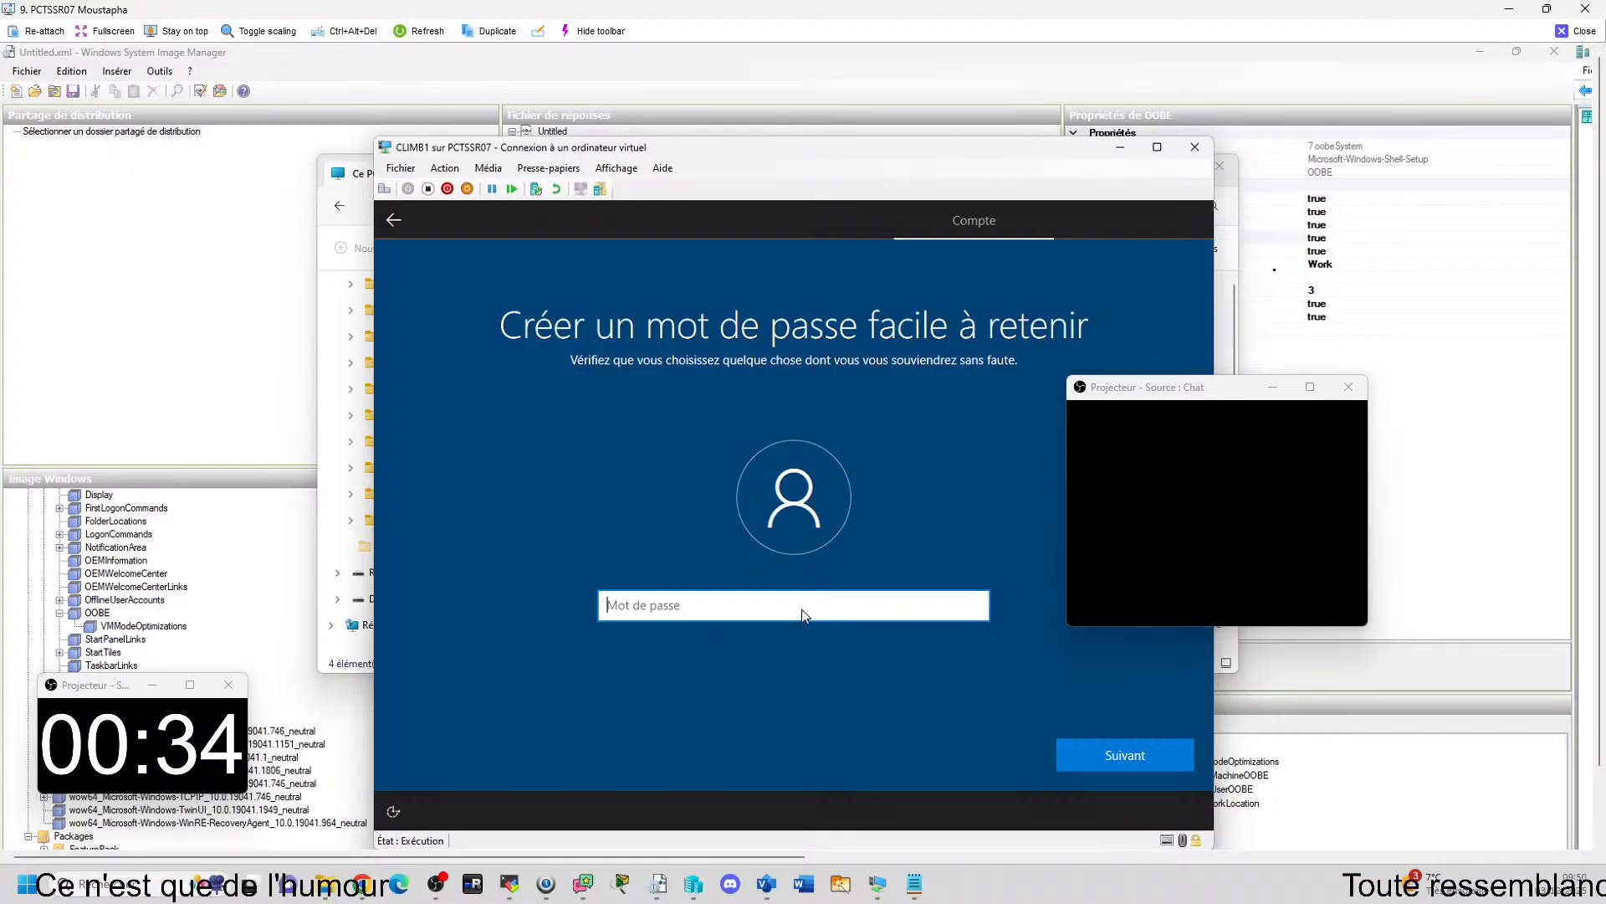
Create the account password for the new user and confirm it.
{"action": "type", "text": "••••••••"}
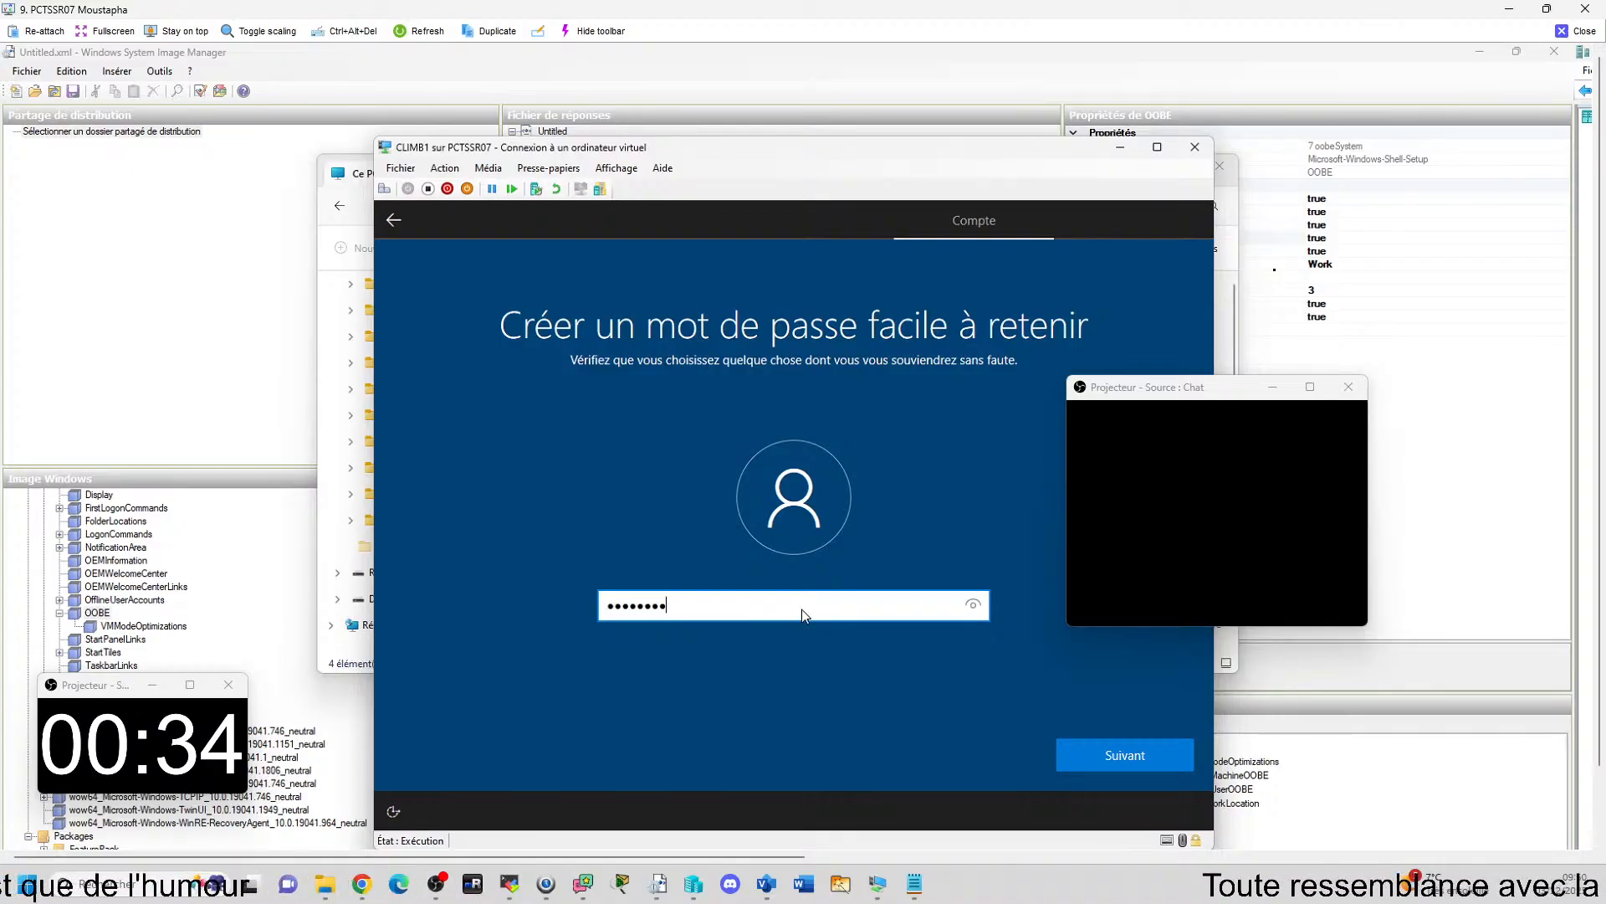
{"action": "key", "text": "Return"}
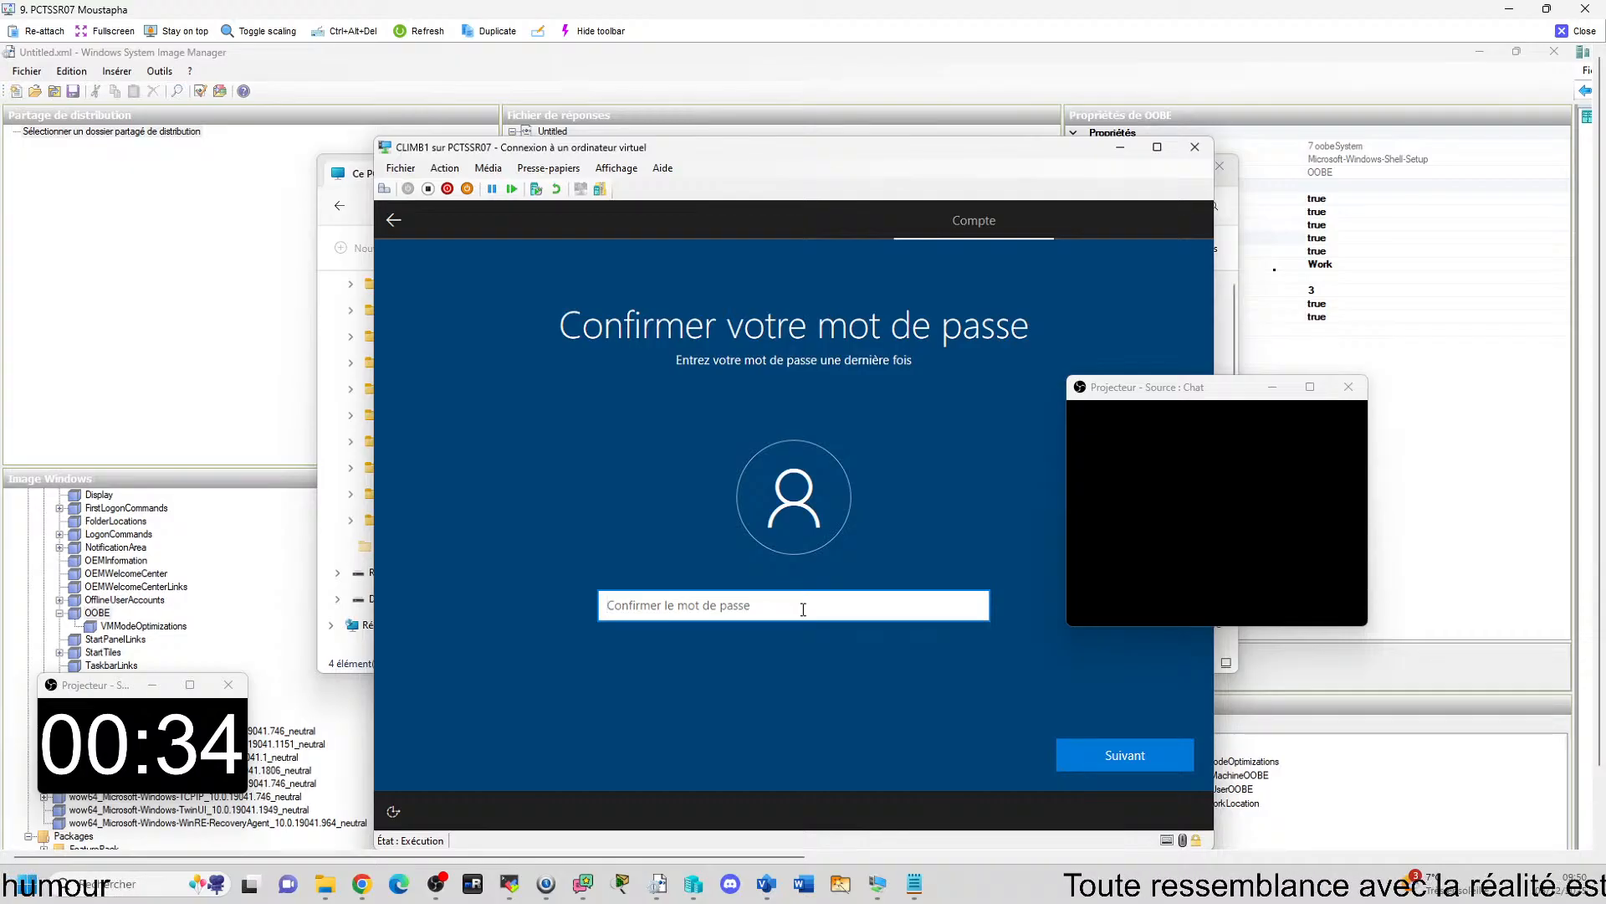
{"action": "type", "text": "••••••"}
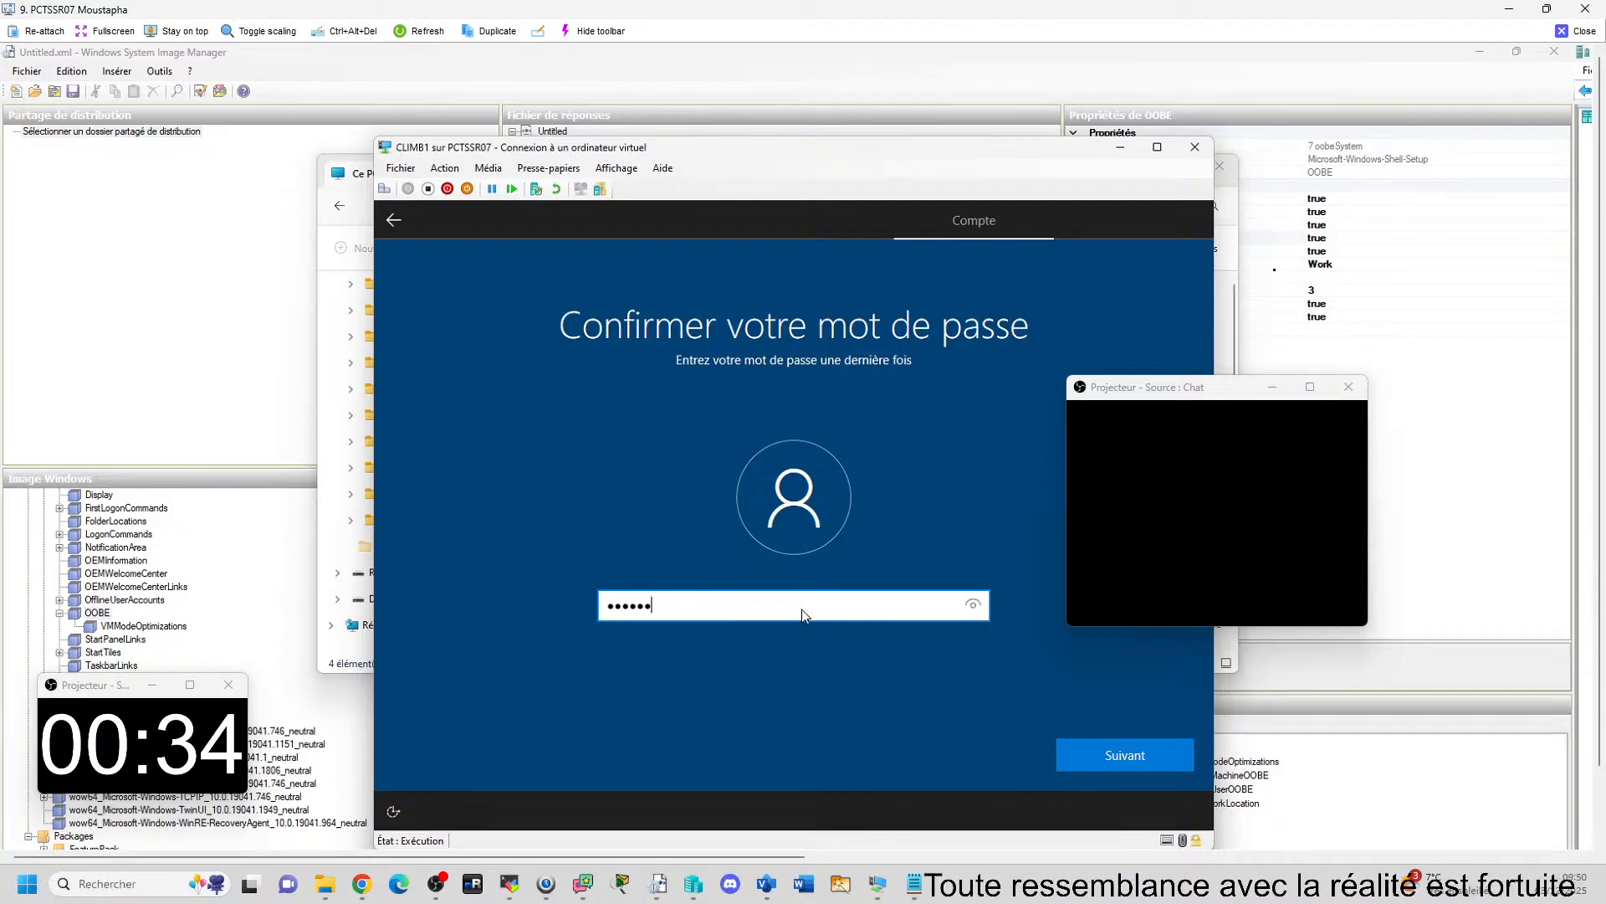
{"action": "type", "text": "••"}
{"action": "key", "text": "Return"}
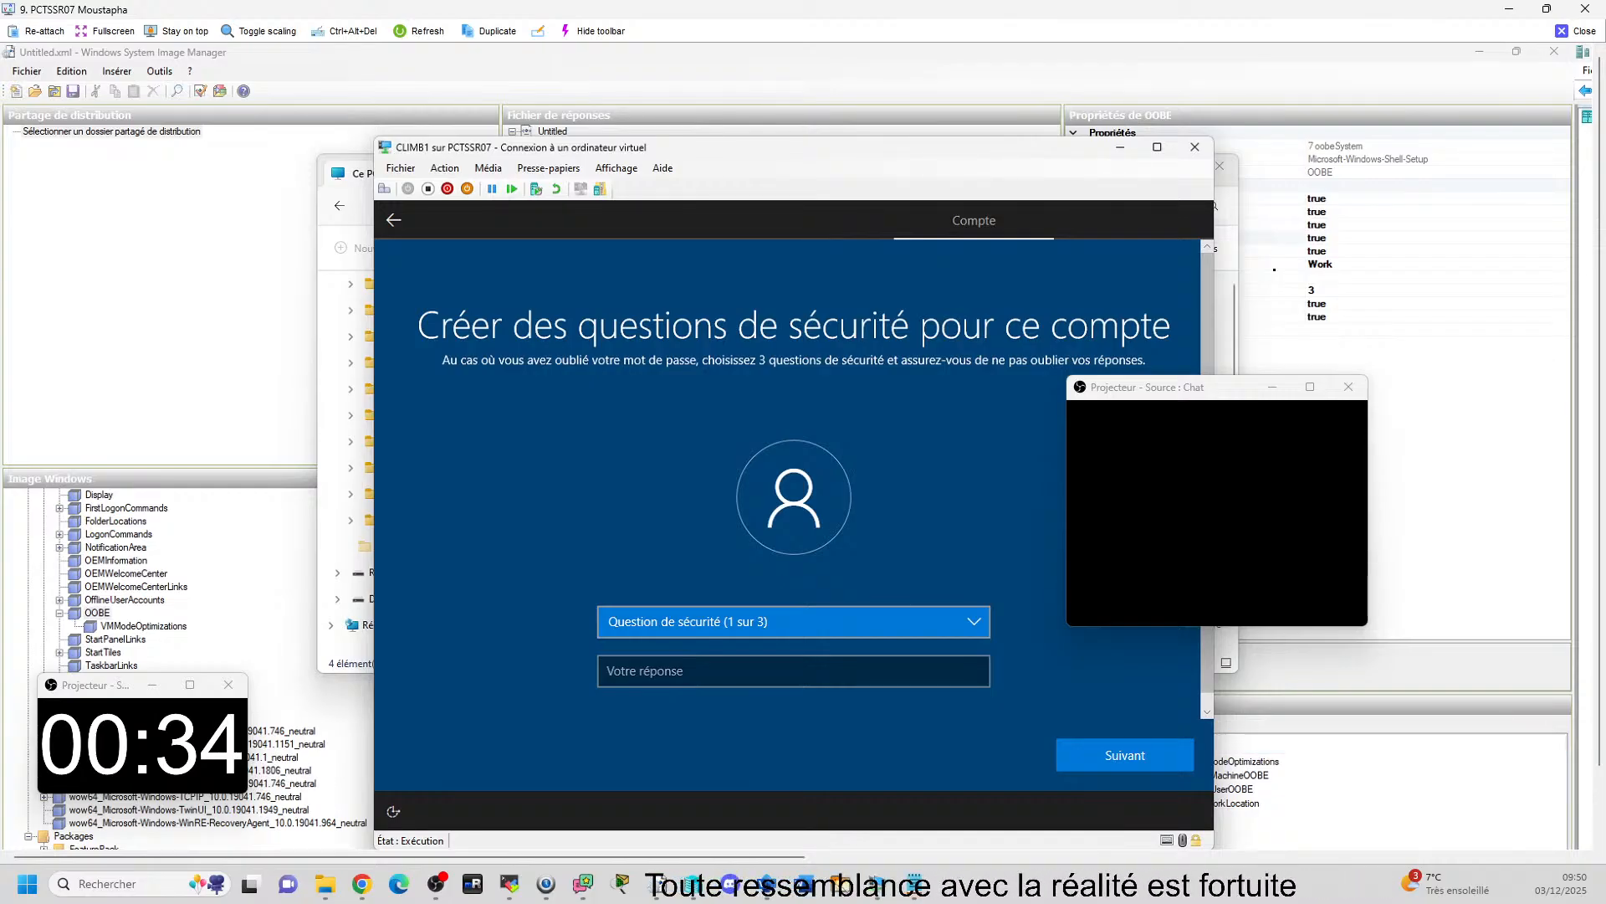
Choose the first pet's name as the first security question, enter its answer and continue.
{"action": "left_click", "coordinate": [974, 628]}
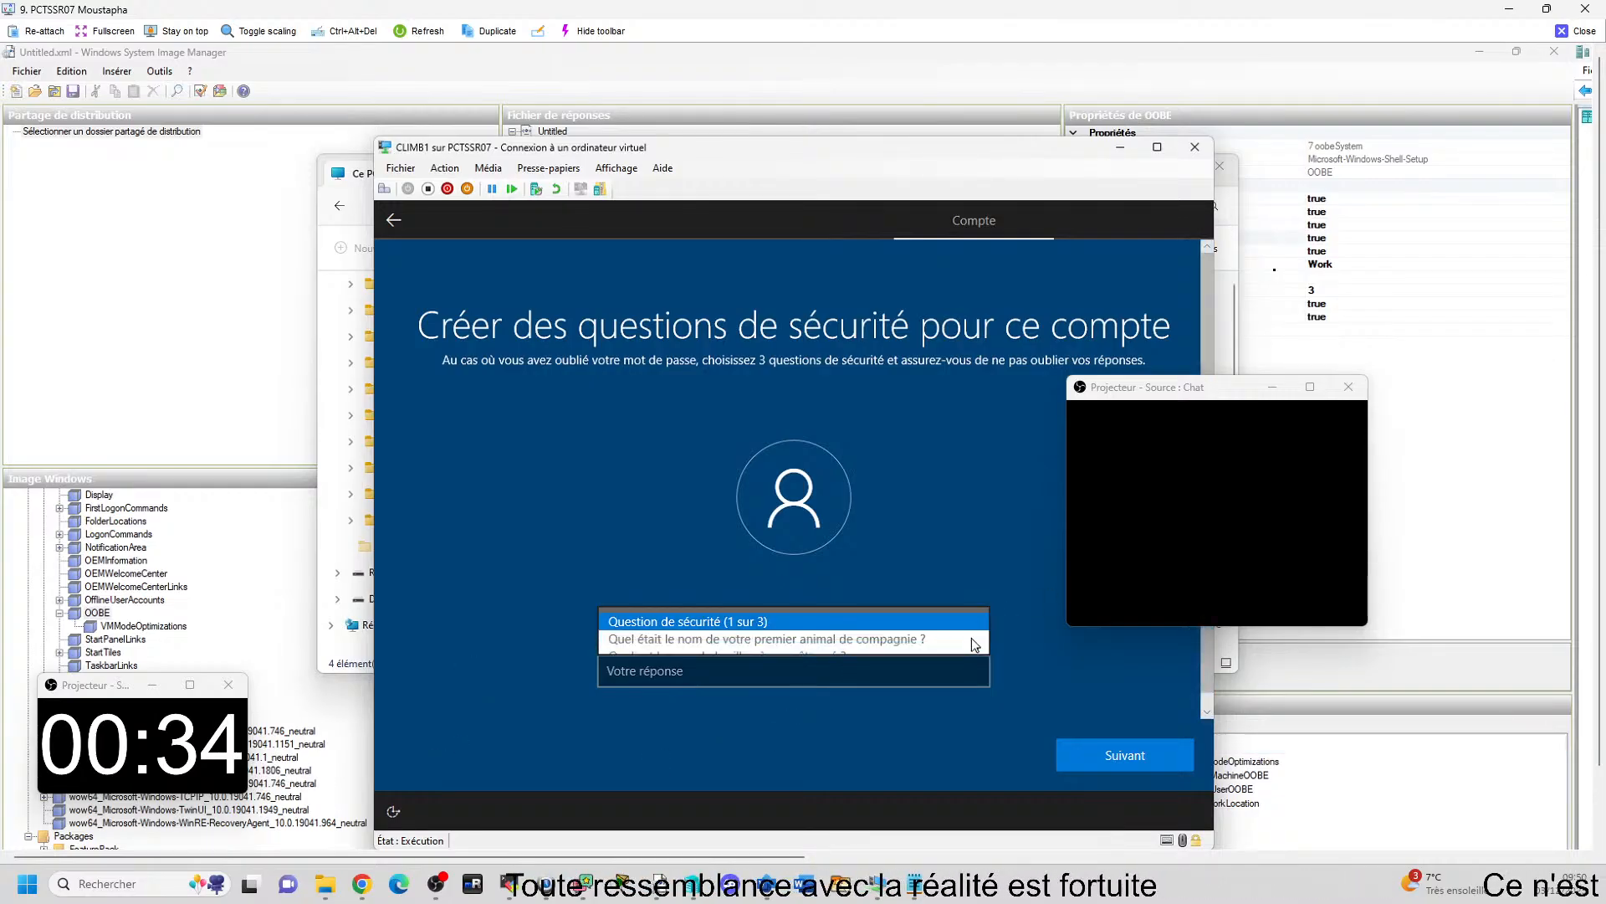
{"action": "left_click", "coordinate": [895, 673]}
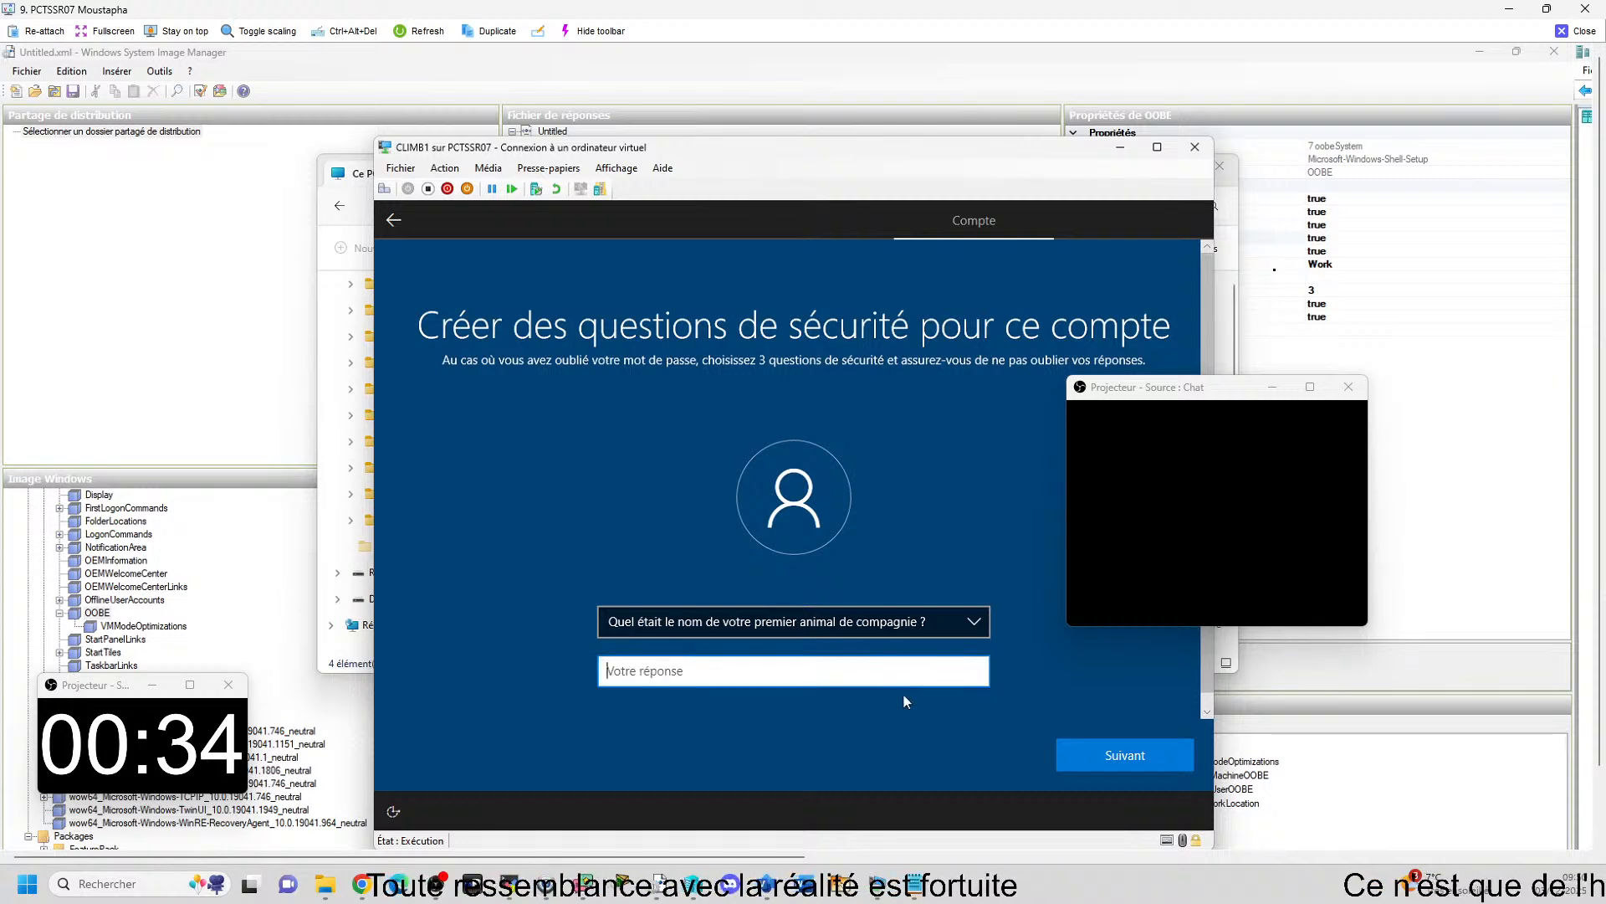
{"action": "type", "text": "dd"}
{"action": "left_click", "coordinate": [1121, 755]}
Choose the city of birth as the second security question, enter its answer and continue.
{"action": "left_click", "coordinate": [976, 629]}
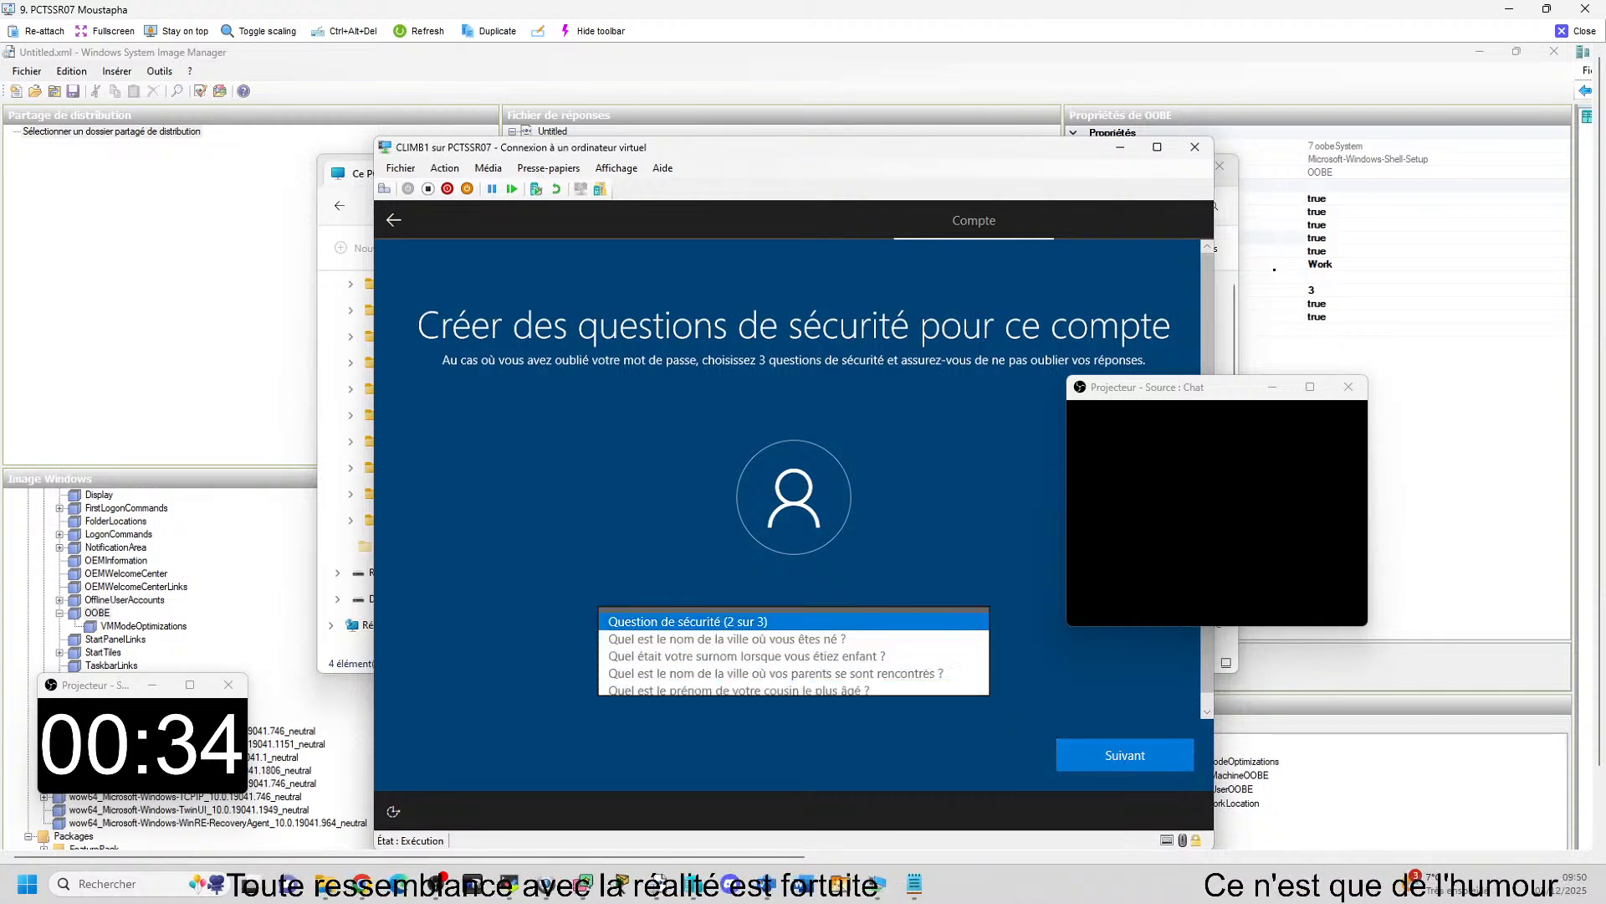
{"action": "left_click", "coordinate": [859, 642]}
{"action": "left_click", "coordinate": [854, 677]}
{"action": "type", "text": "dd"}
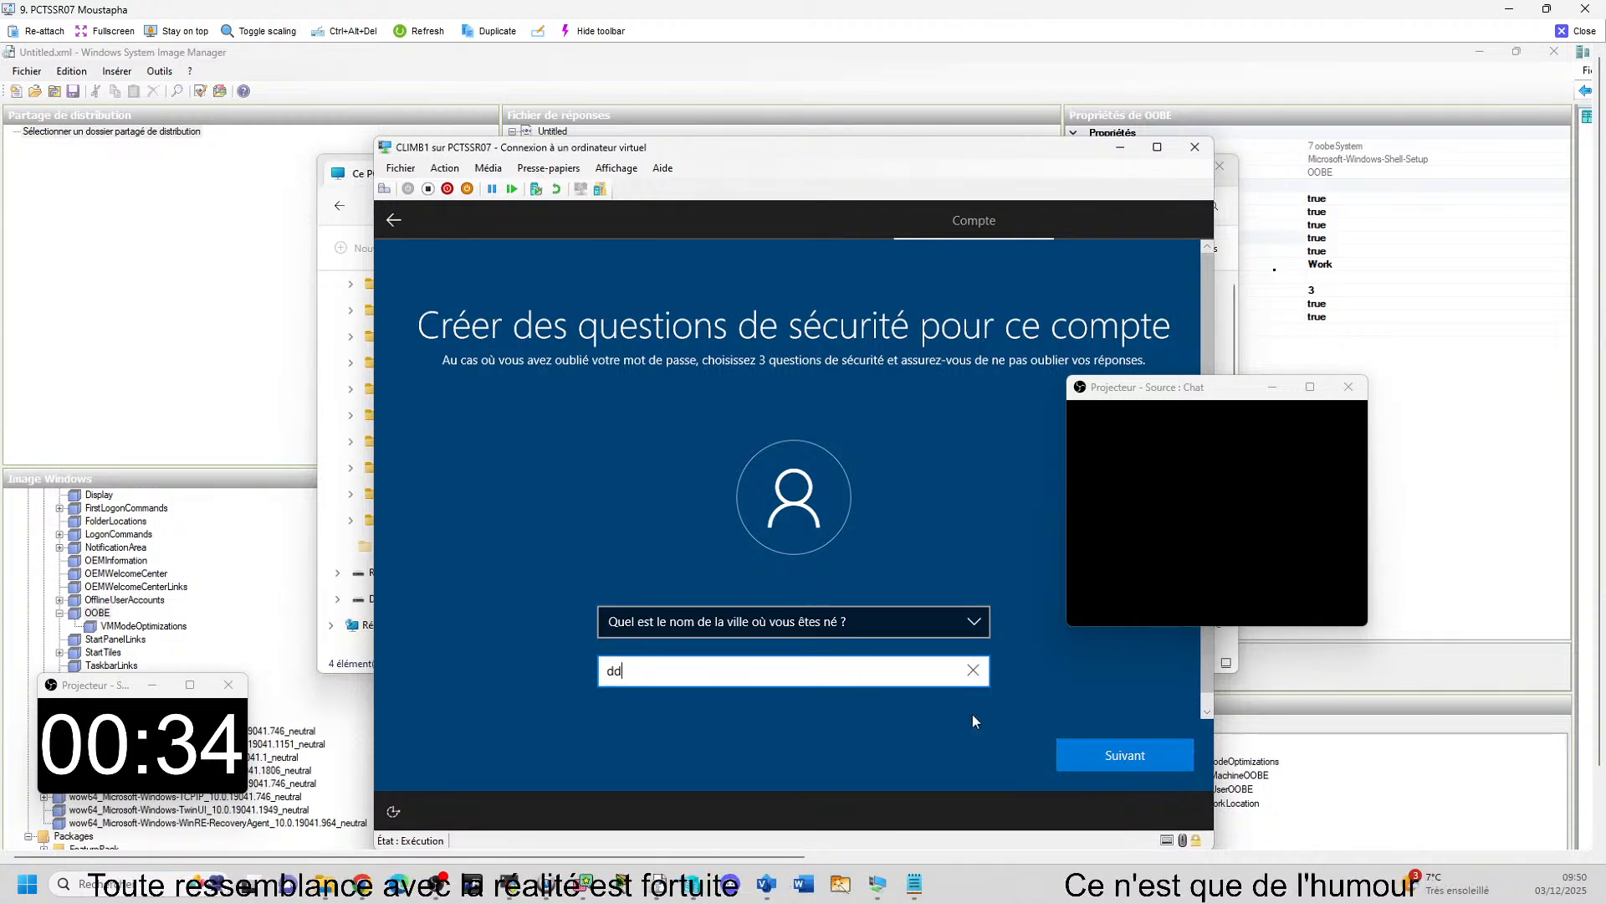
{"action": "left_click", "coordinate": [1119, 757]}
Choose the childhood nickname as the third security question, enter its answer and submit the account questions.
{"action": "left_click", "coordinate": [986, 630]}
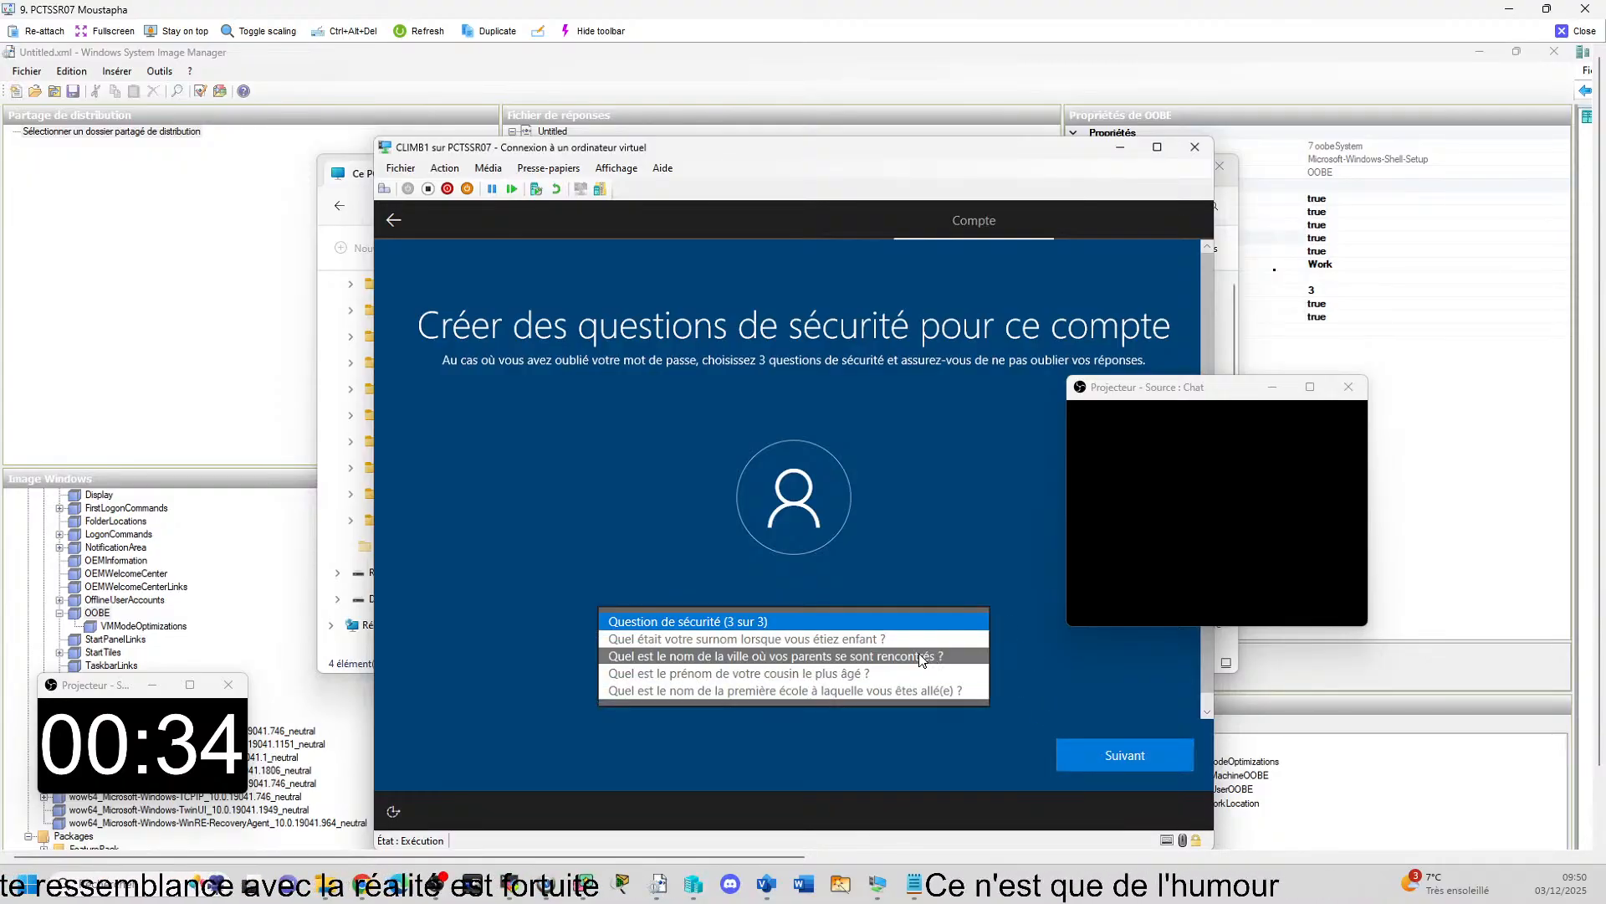
{"action": "left_click", "coordinate": [885, 645]}
{"action": "left_click", "coordinate": [878, 671]}
{"action": "type", "text": "dd"}
{"action": "left_click", "coordinate": [1101, 755]}
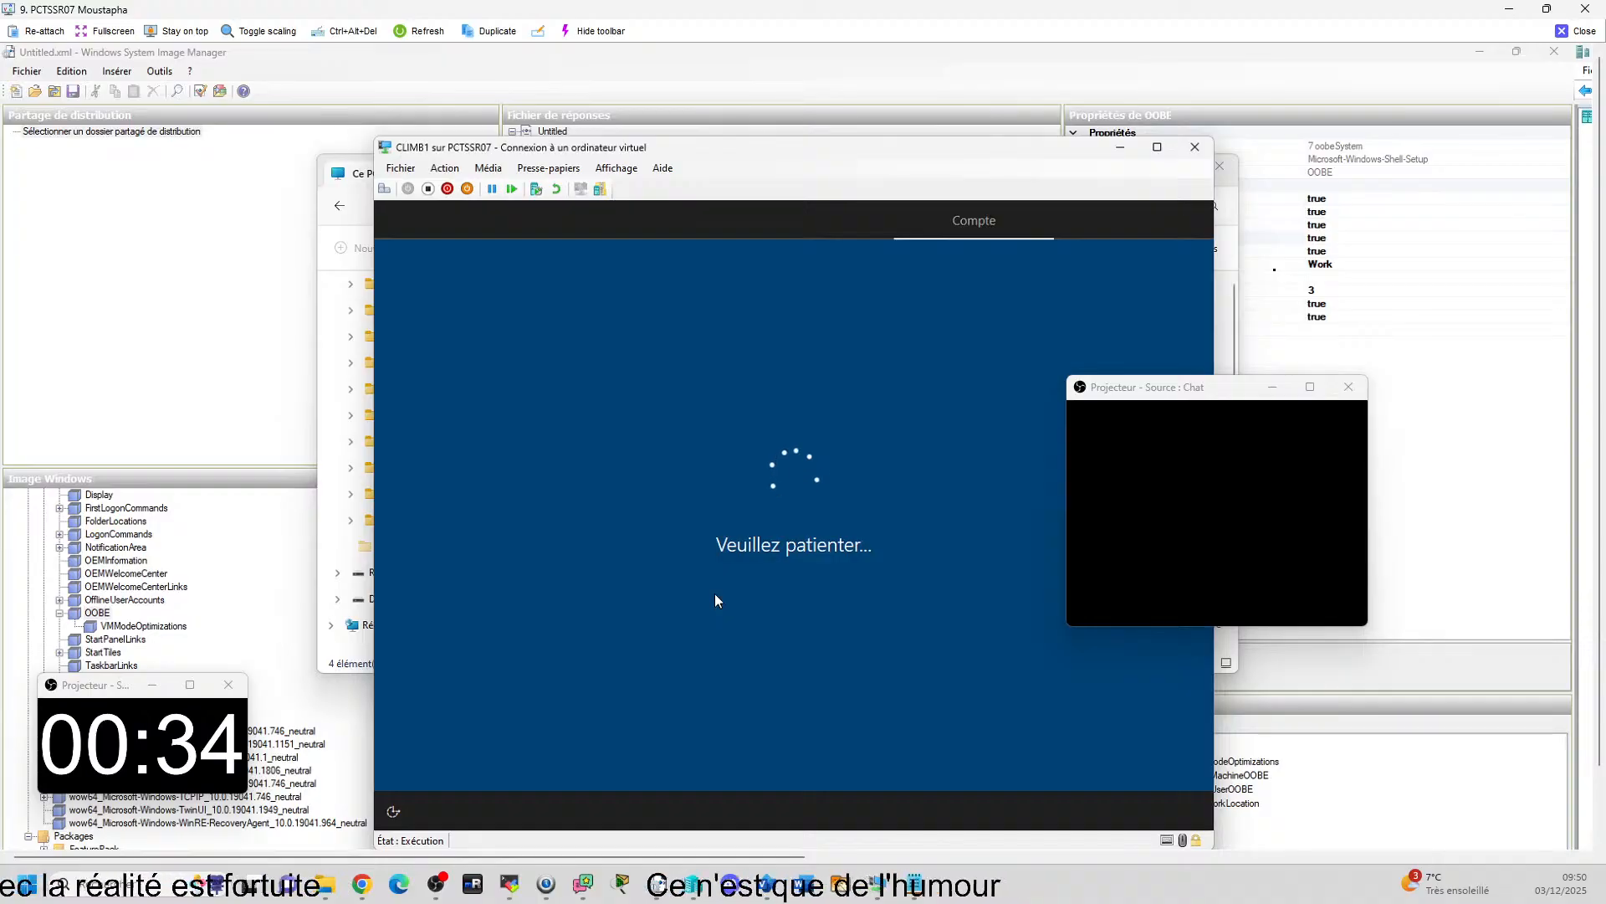
Answer Non to letting Microsoft and apps use the location and to Localiser mon appareil, accepting each choice.
{"action": "left_click", "coordinate": [825, 594]}
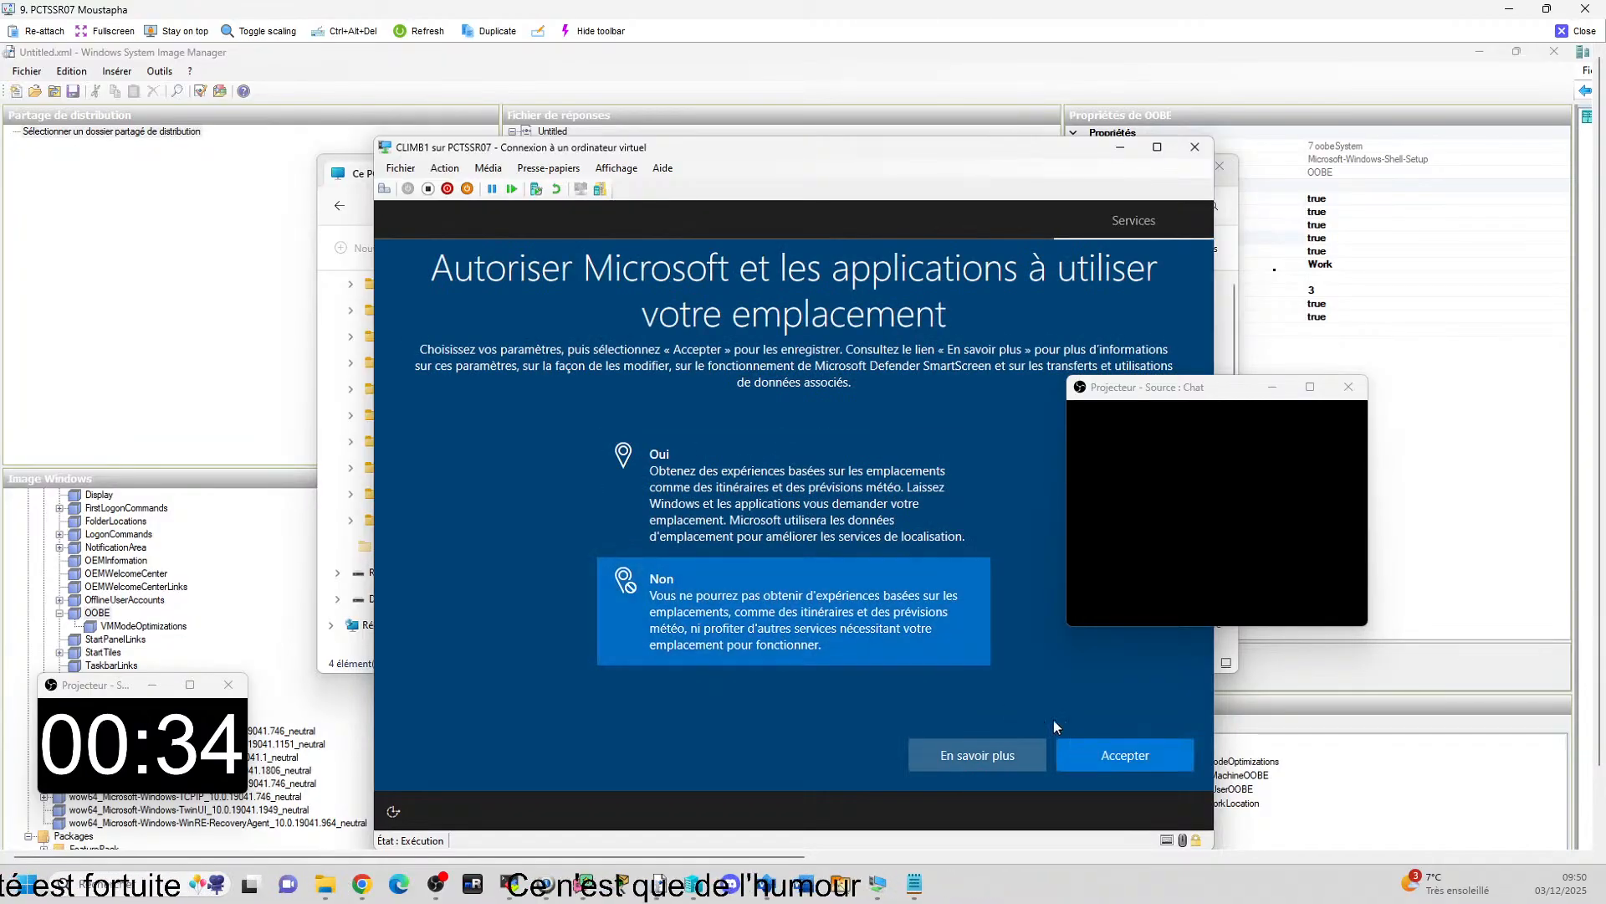
{"action": "left_click", "coordinate": [1079, 753]}
{"action": "left_click", "coordinate": [867, 615]}
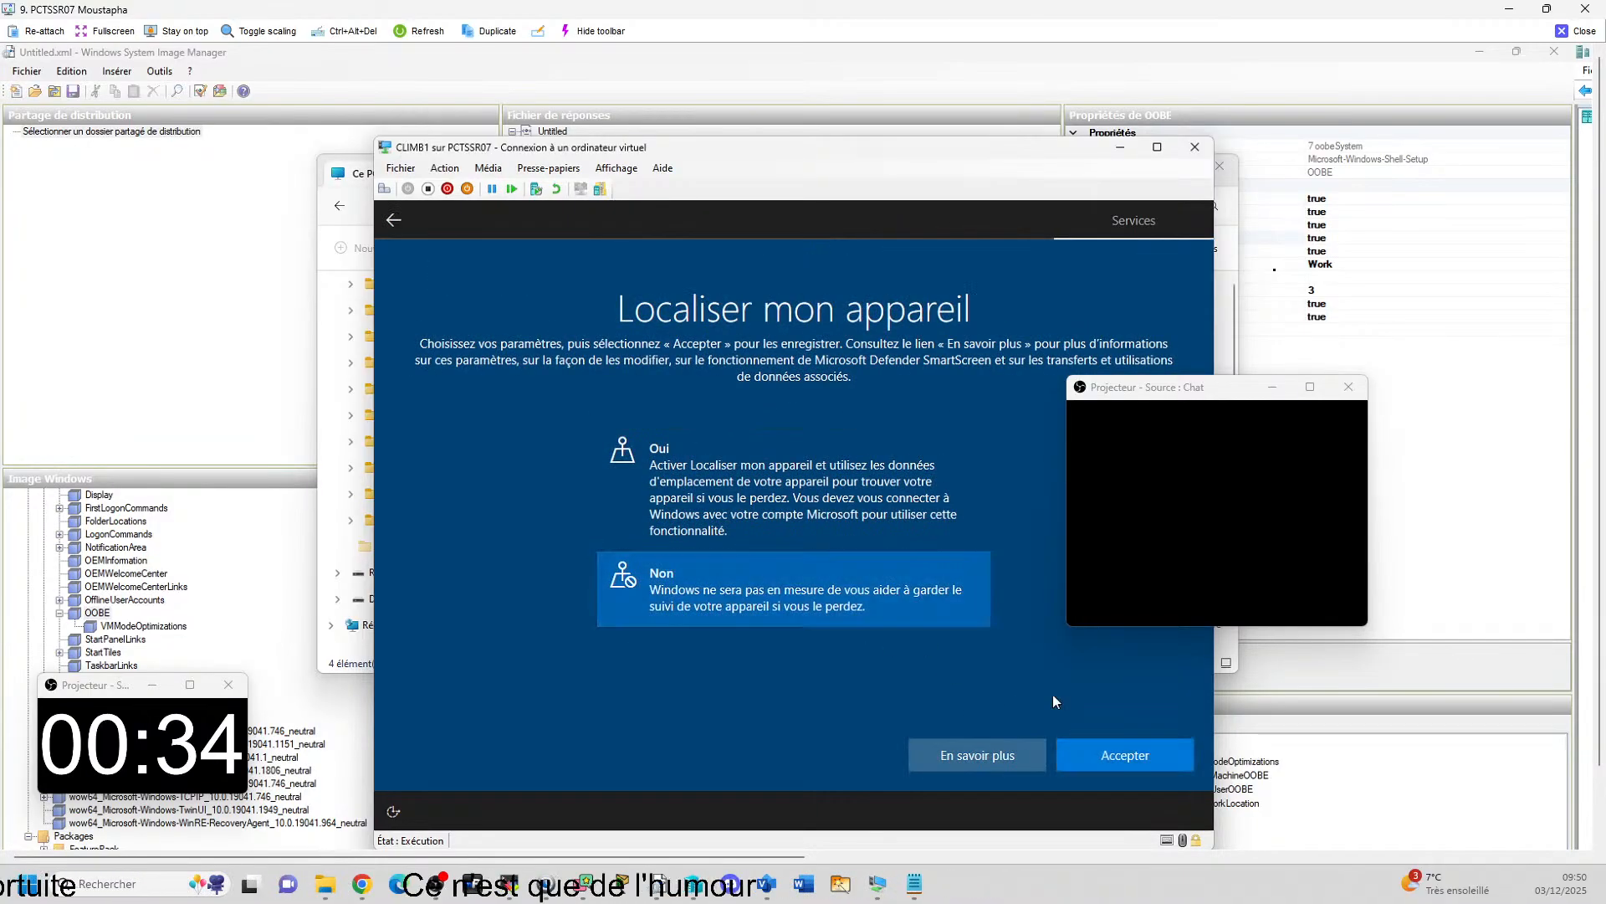
{"action": "left_click", "coordinate": [1111, 747]}
Accept a diagnostic data choice and refuse the handwriting improvement option in the privacy settings.
{"action": "left_click", "coordinate": [786, 676]}
{"action": "left_click", "coordinate": [1088, 760]}
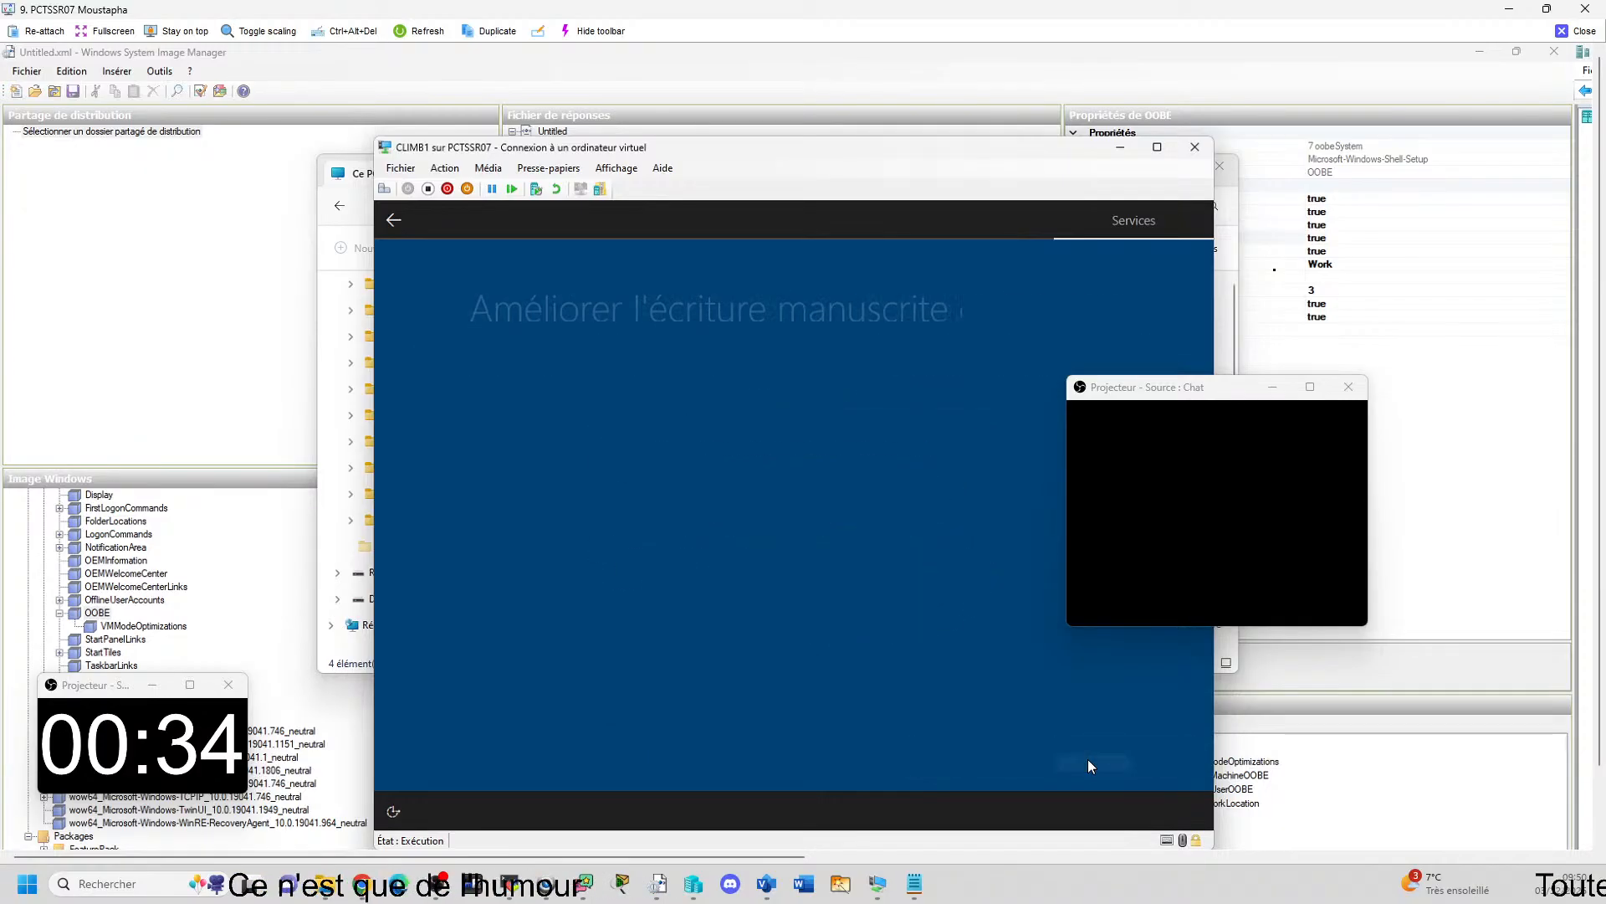
{"action": "left_click", "coordinate": [803, 596]}
{"action": "left_click", "coordinate": [1138, 762]}
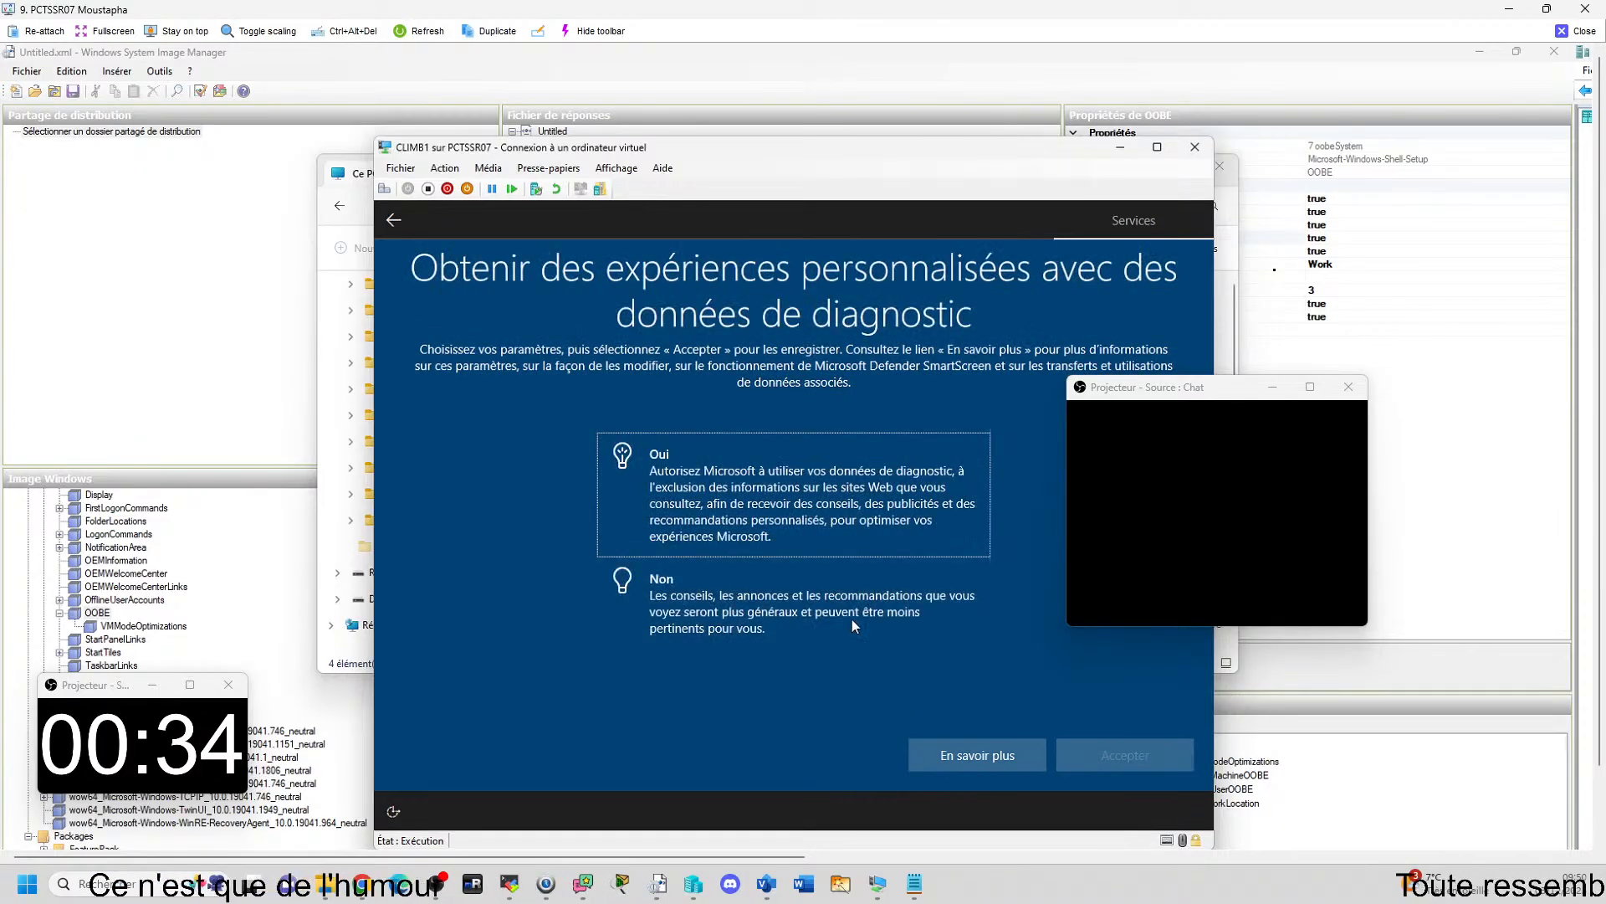
Answer Non to personalised experiences and to the advertising identifier, and postpone Cortana with Pas maintenant.
{"action": "left_click", "coordinate": [852, 623]}
{"action": "left_click", "coordinate": [1154, 752]}
{"action": "left_click", "coordinate": [900, 596]}
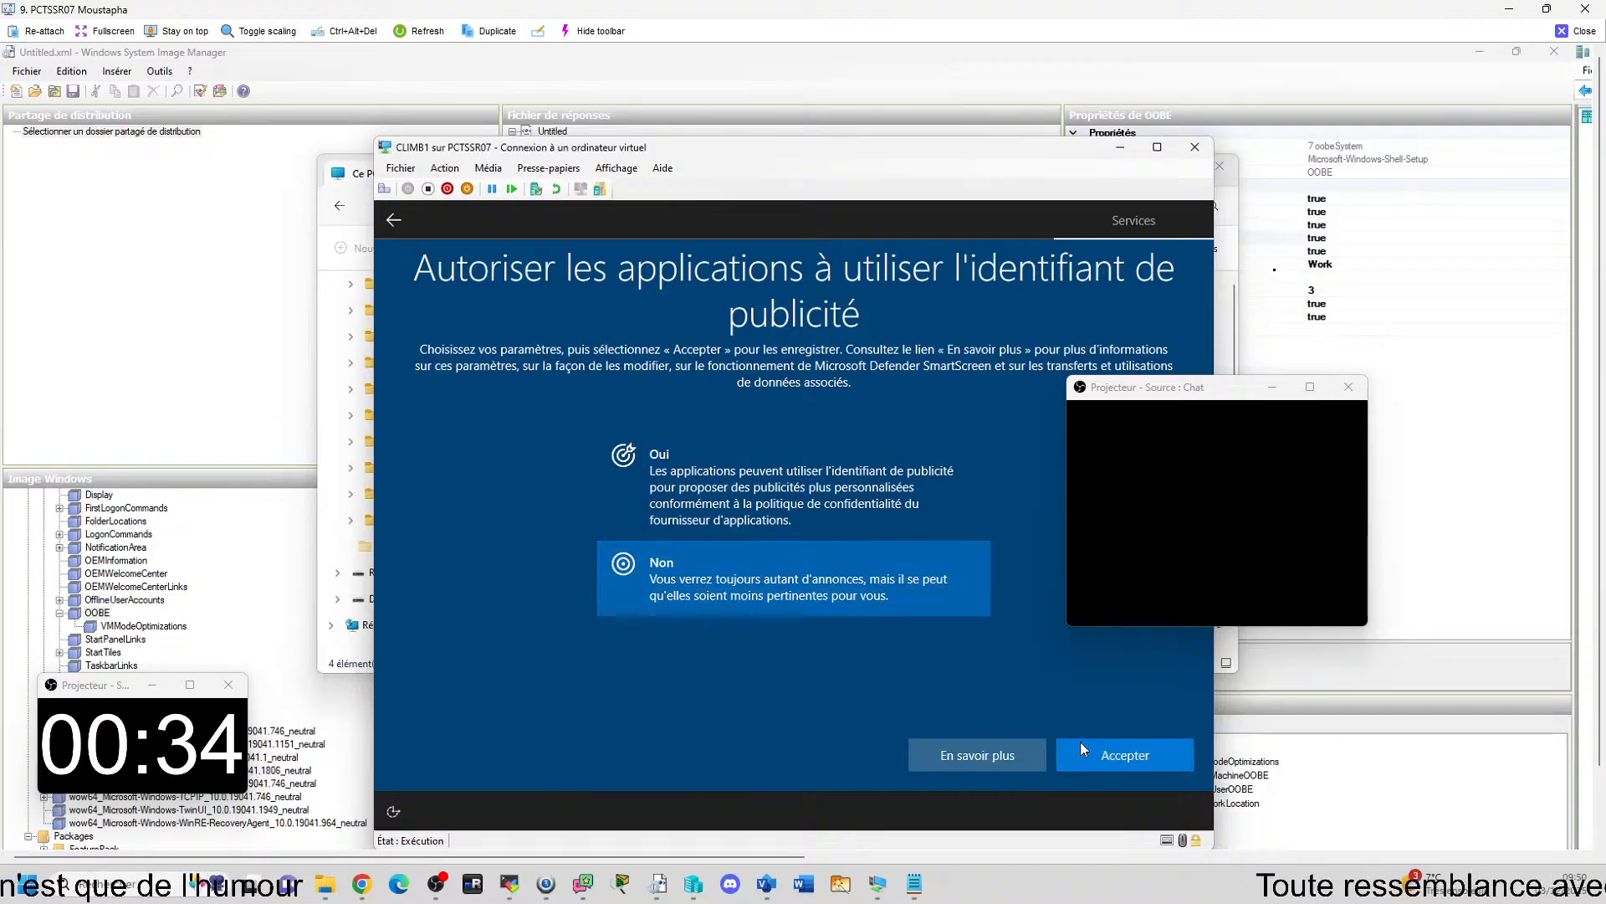
{"action": "left_click", "coordinate": [1082, 750]}
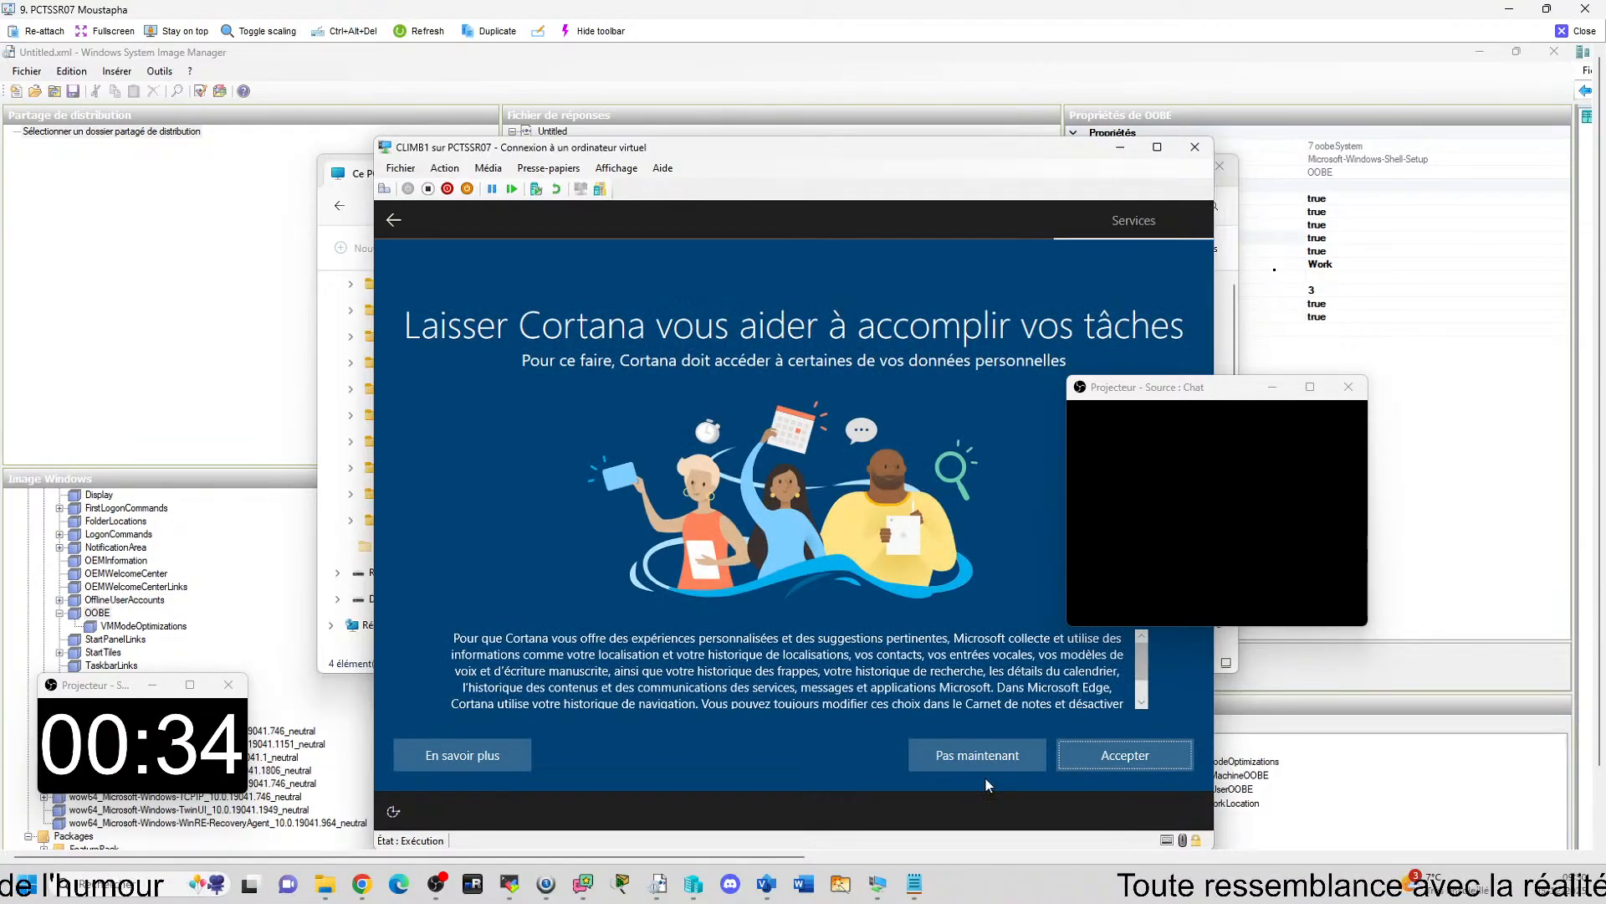
{"action": "left_click", "coordinate": [989, 765]}
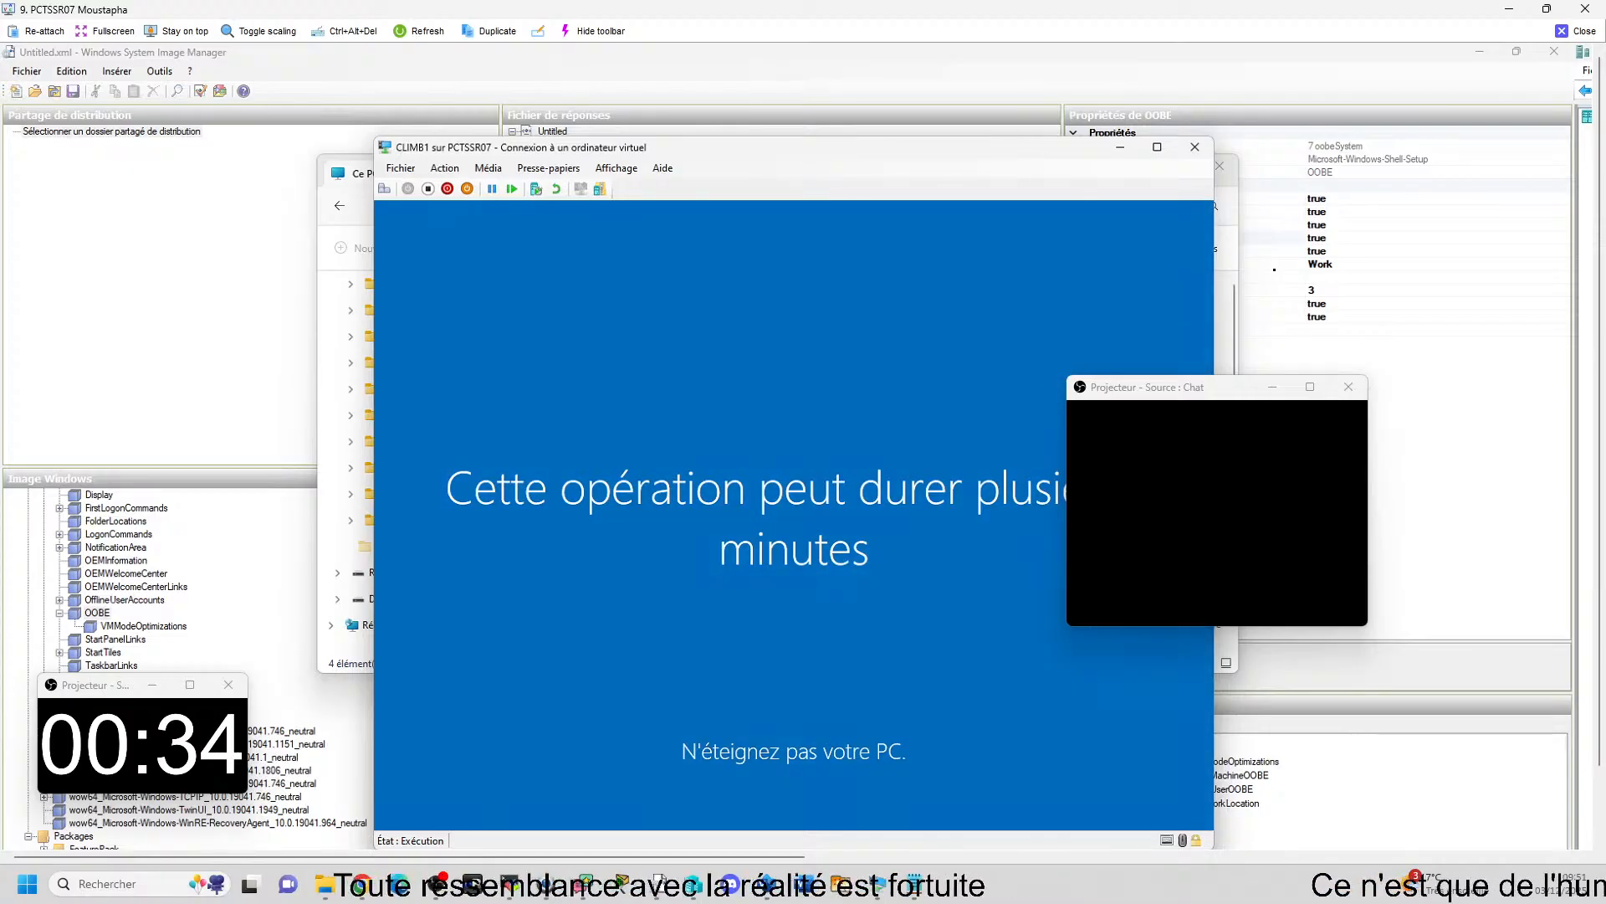
Switch to the 23- WDS / MDT notes in Edge, copy the Windows 10 sysprep command with /unattend:c:\psg\untitled.xml, and return to the CLIMB1 window.
{"action": "left_click", "coordinate": [1345, 633]}
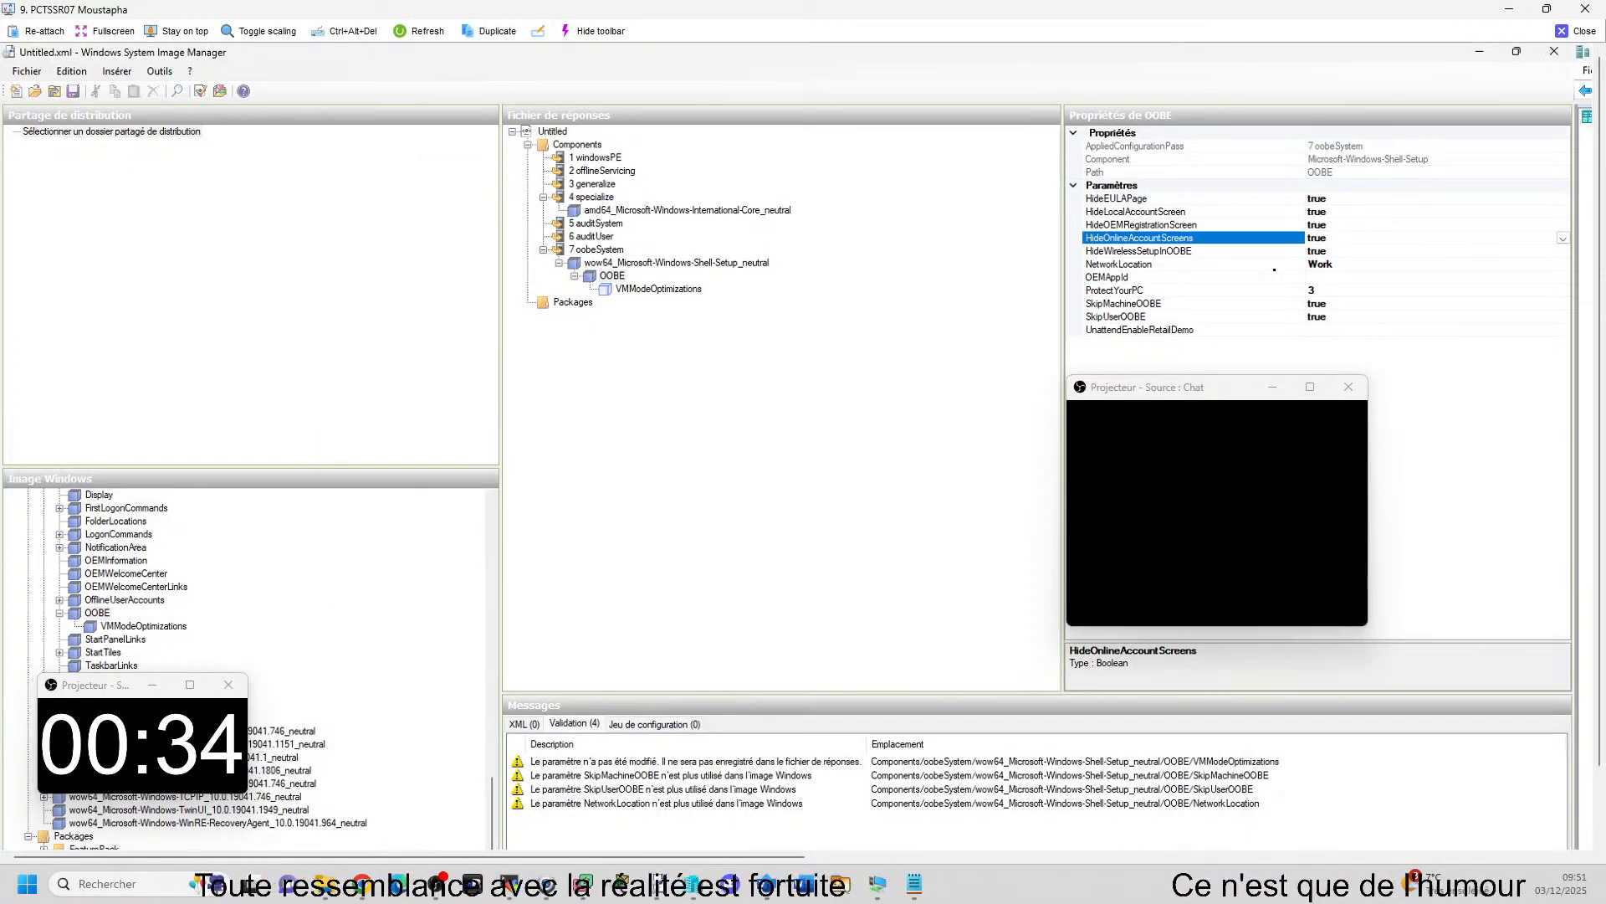
{"action": "mouse_move", "coordinate": [824, 884]}
{"action": "left_click", "coordinate": [763, 807]}
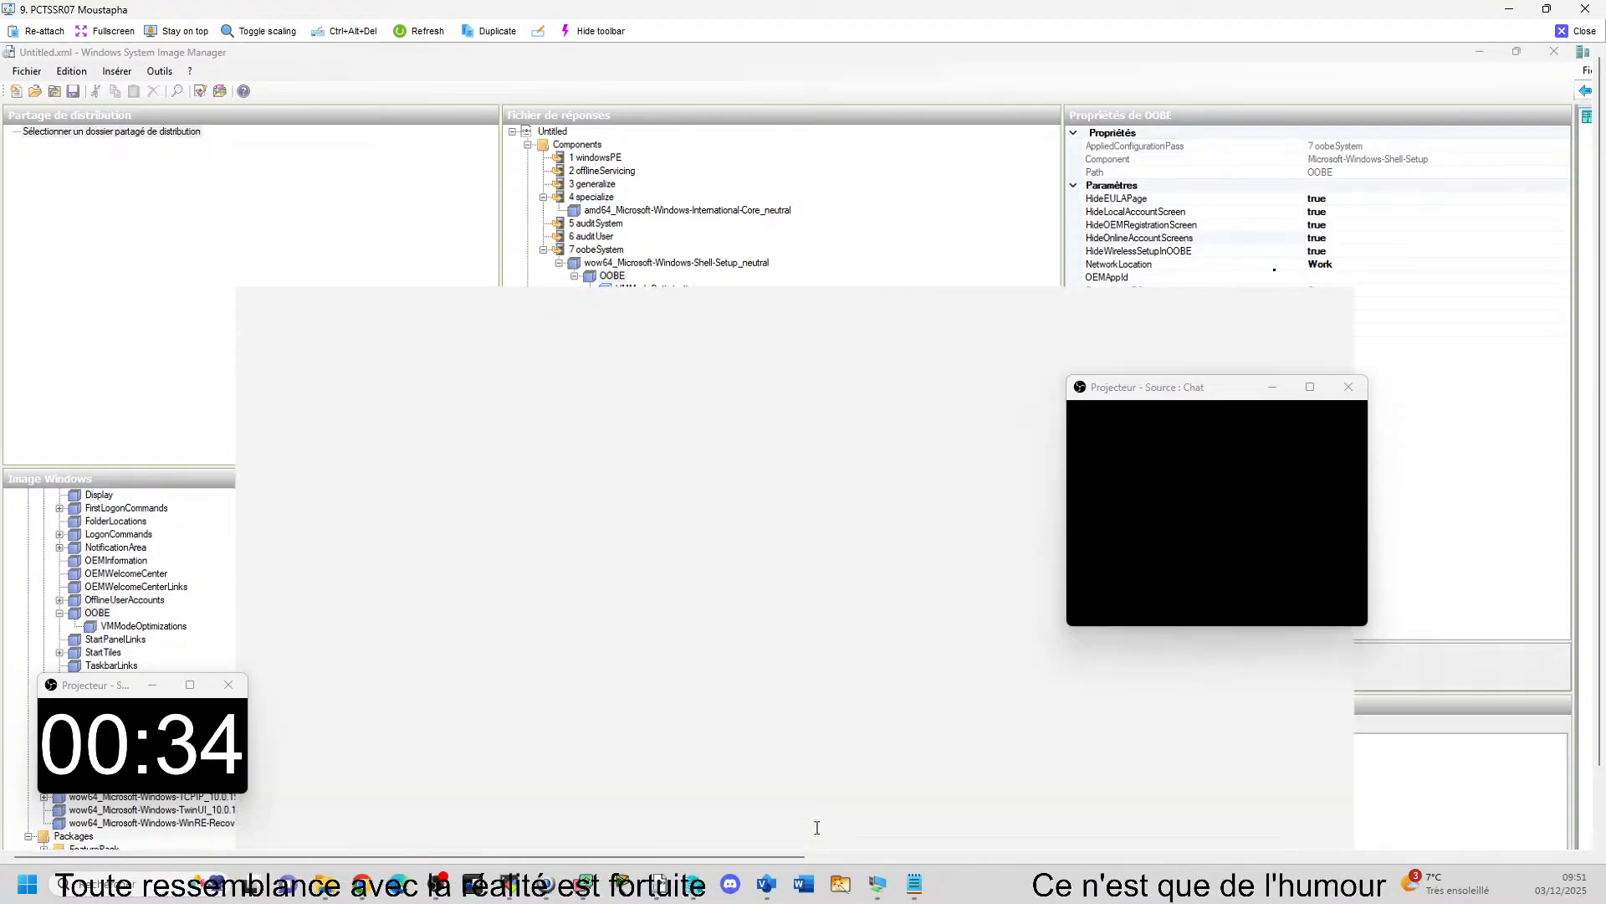
{"action": "left_click_drag", "start_coordinate": [778, 569], "coordinate": [573, 555]}
{"action": "left_click", "coordinate": [763, 600]}
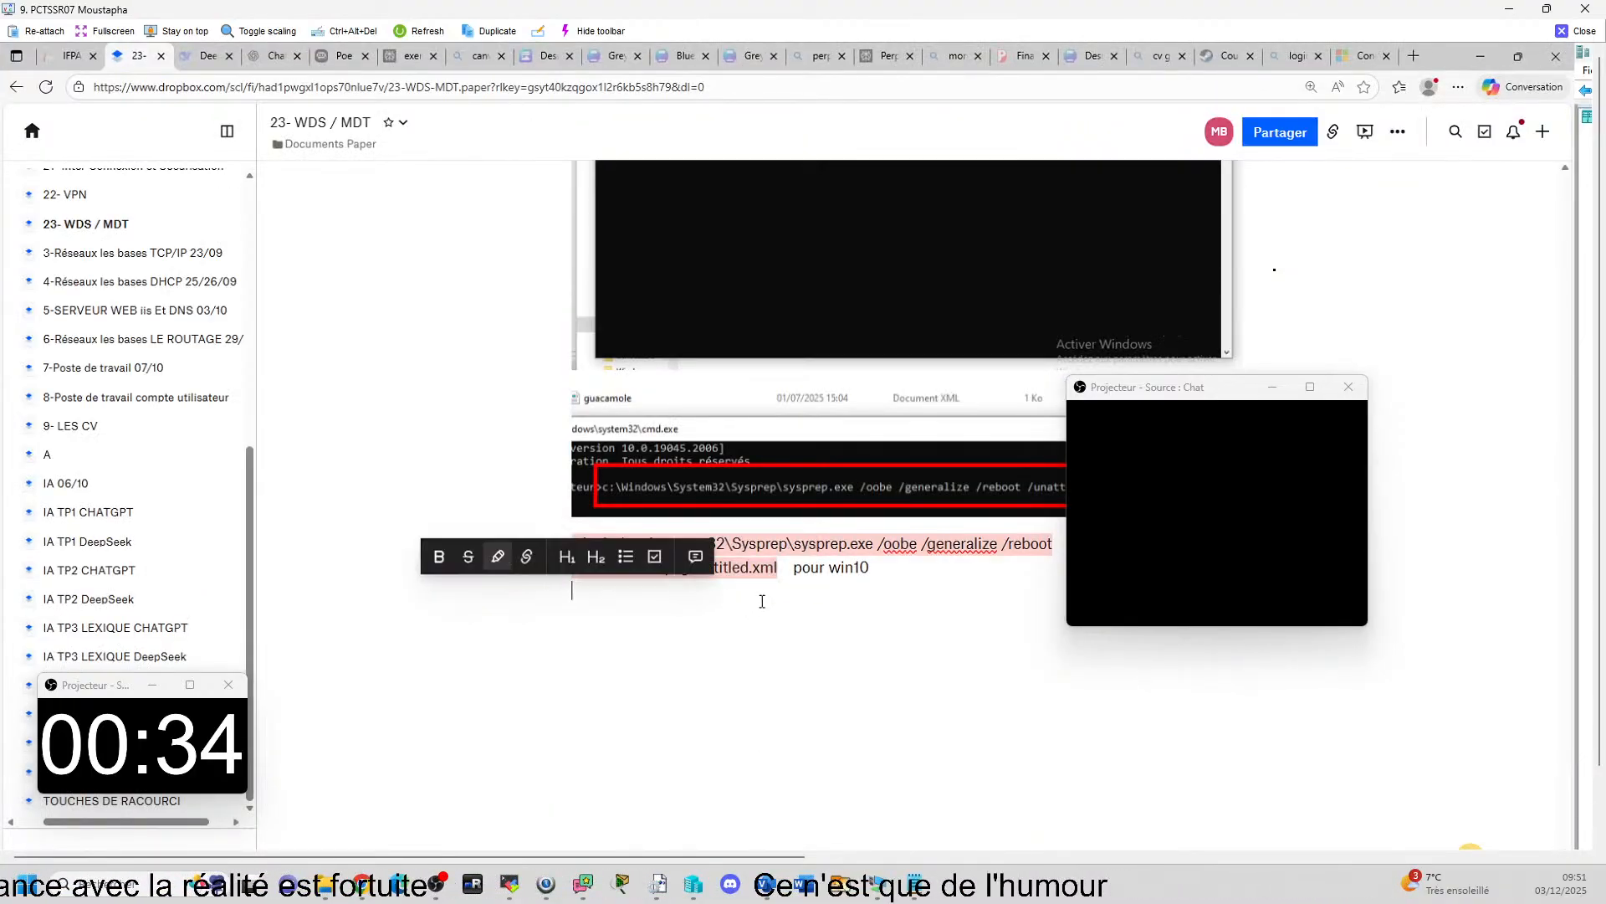
{"action": "left_click_drag", "start_coordinate": [759, 568], "coordinate": [572, 545]}
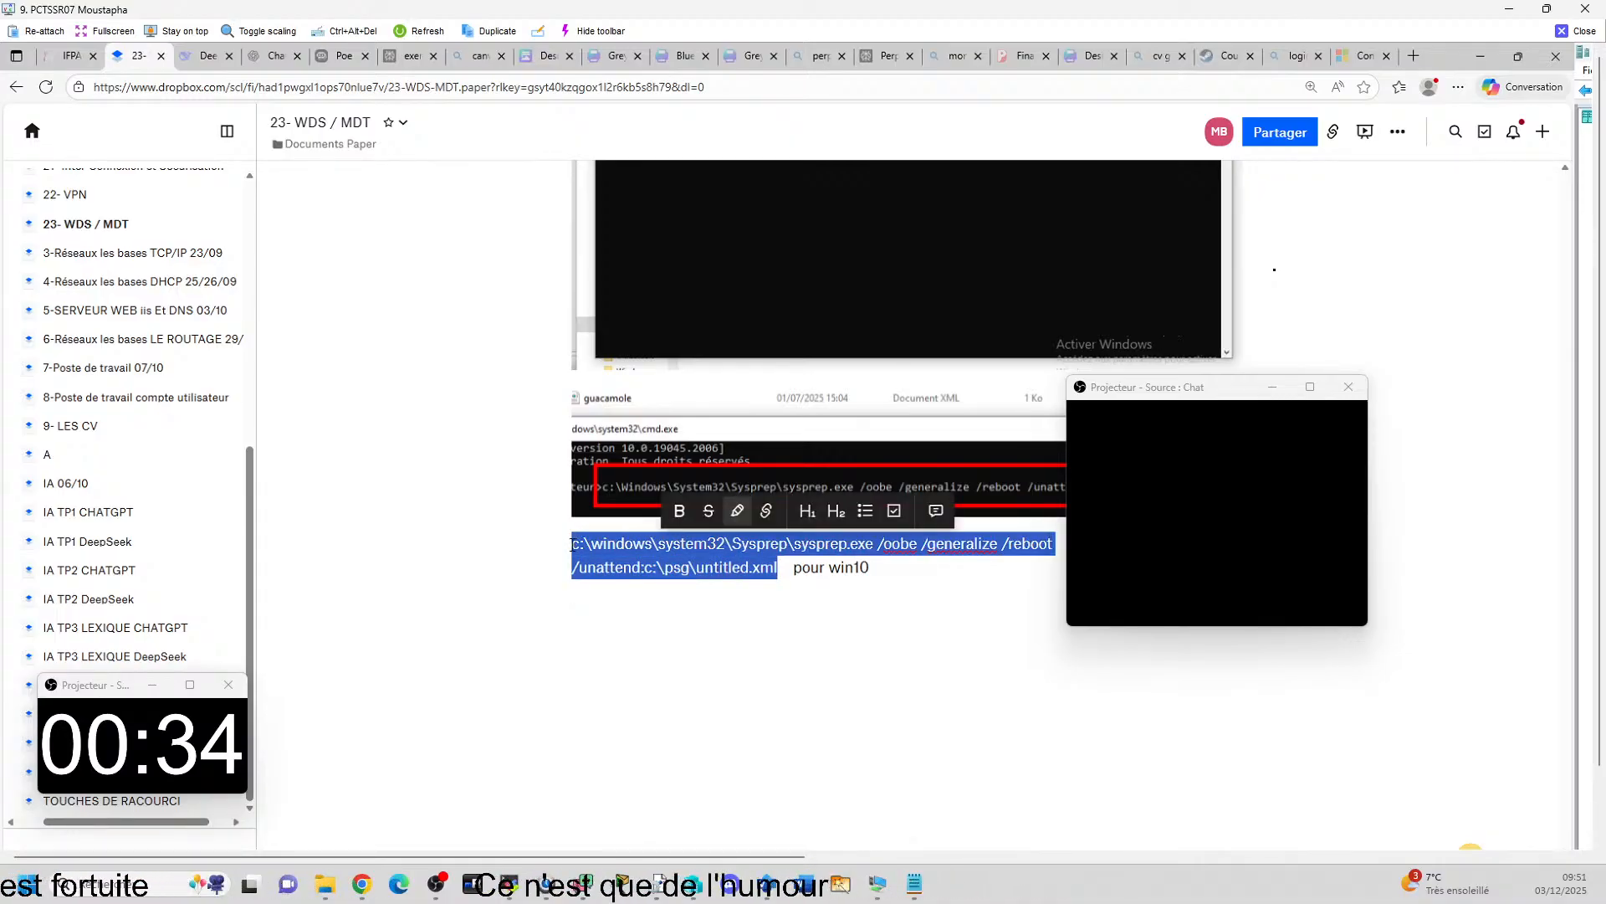
{"action": "left_click", "coordinate": [1487, 60]}
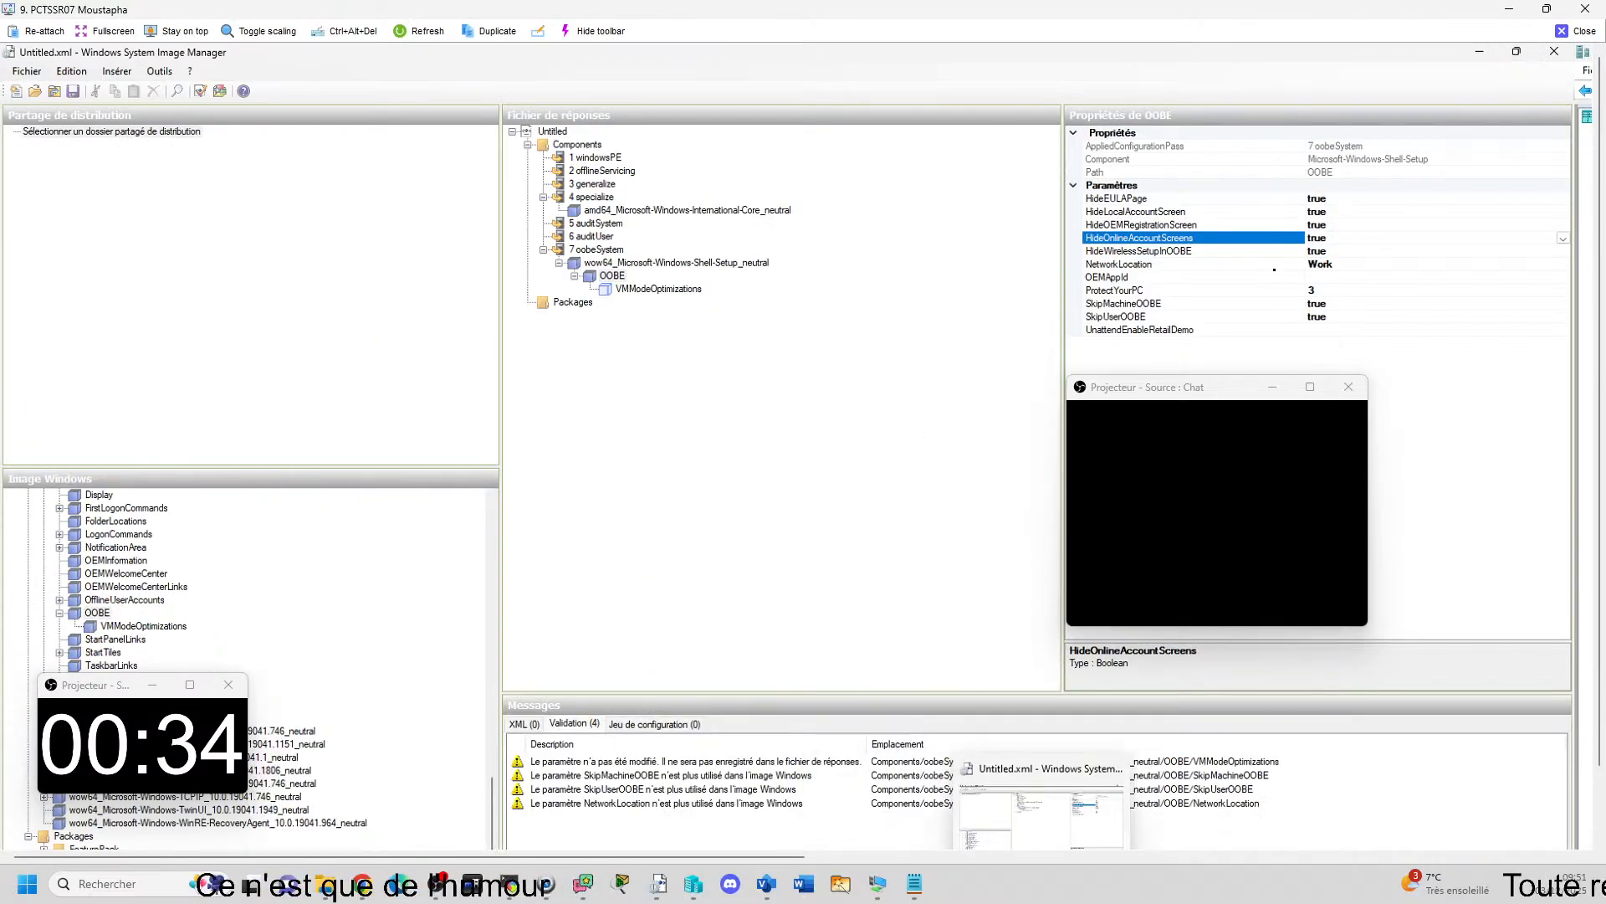
{"action": "mouse_move", "coordinate": [1005, 903]}
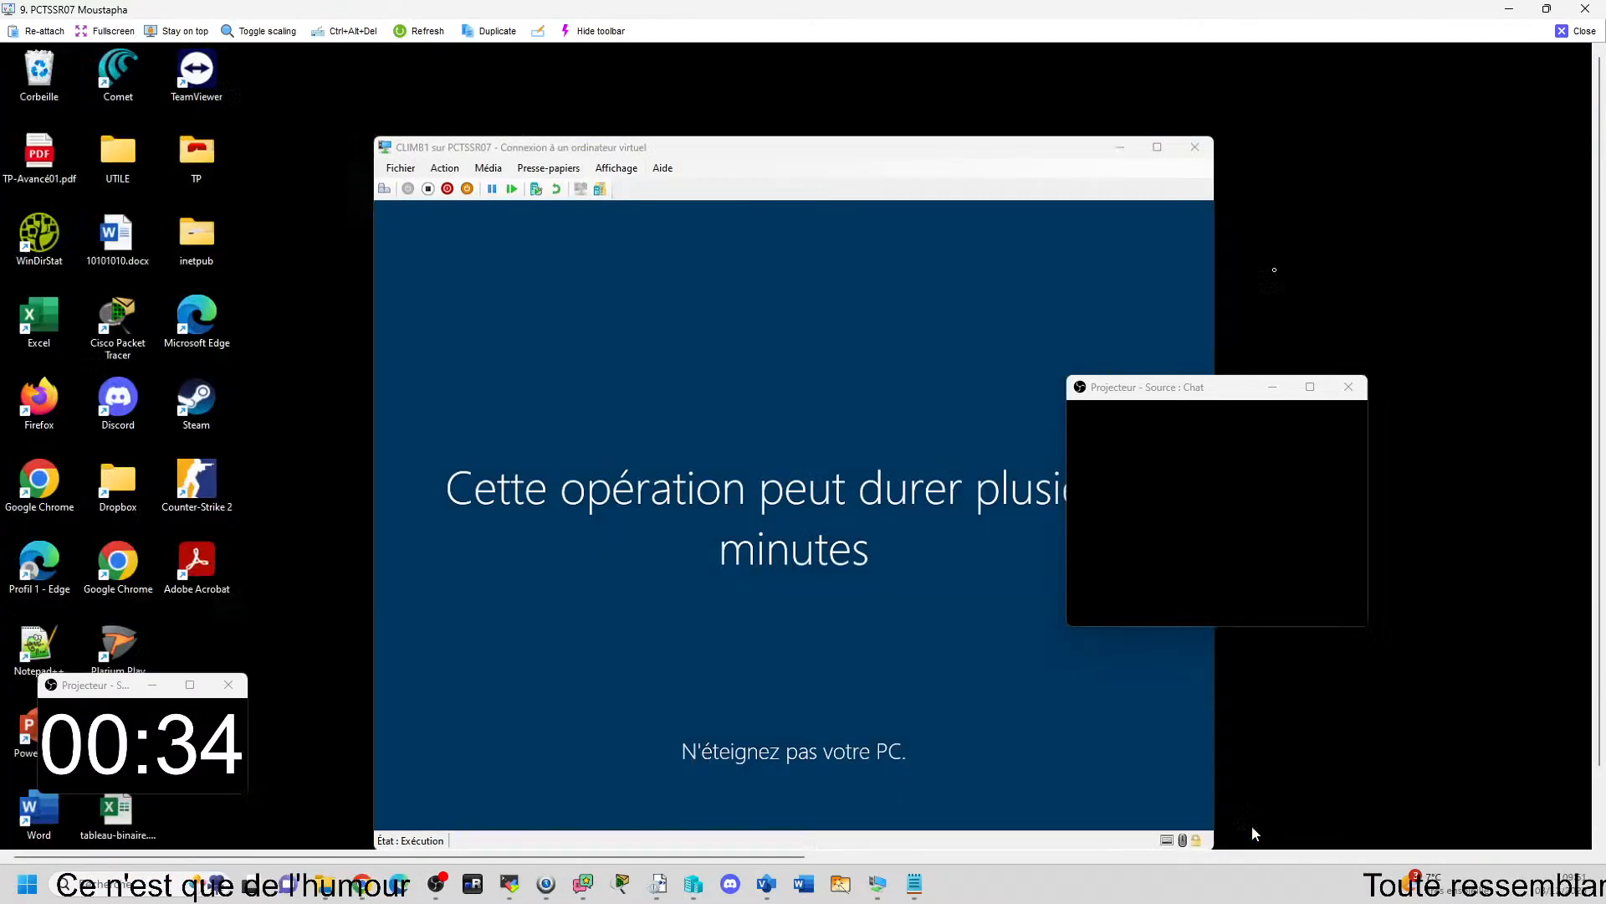
{"action": "left_click", "coordinate": [1252, 828]}
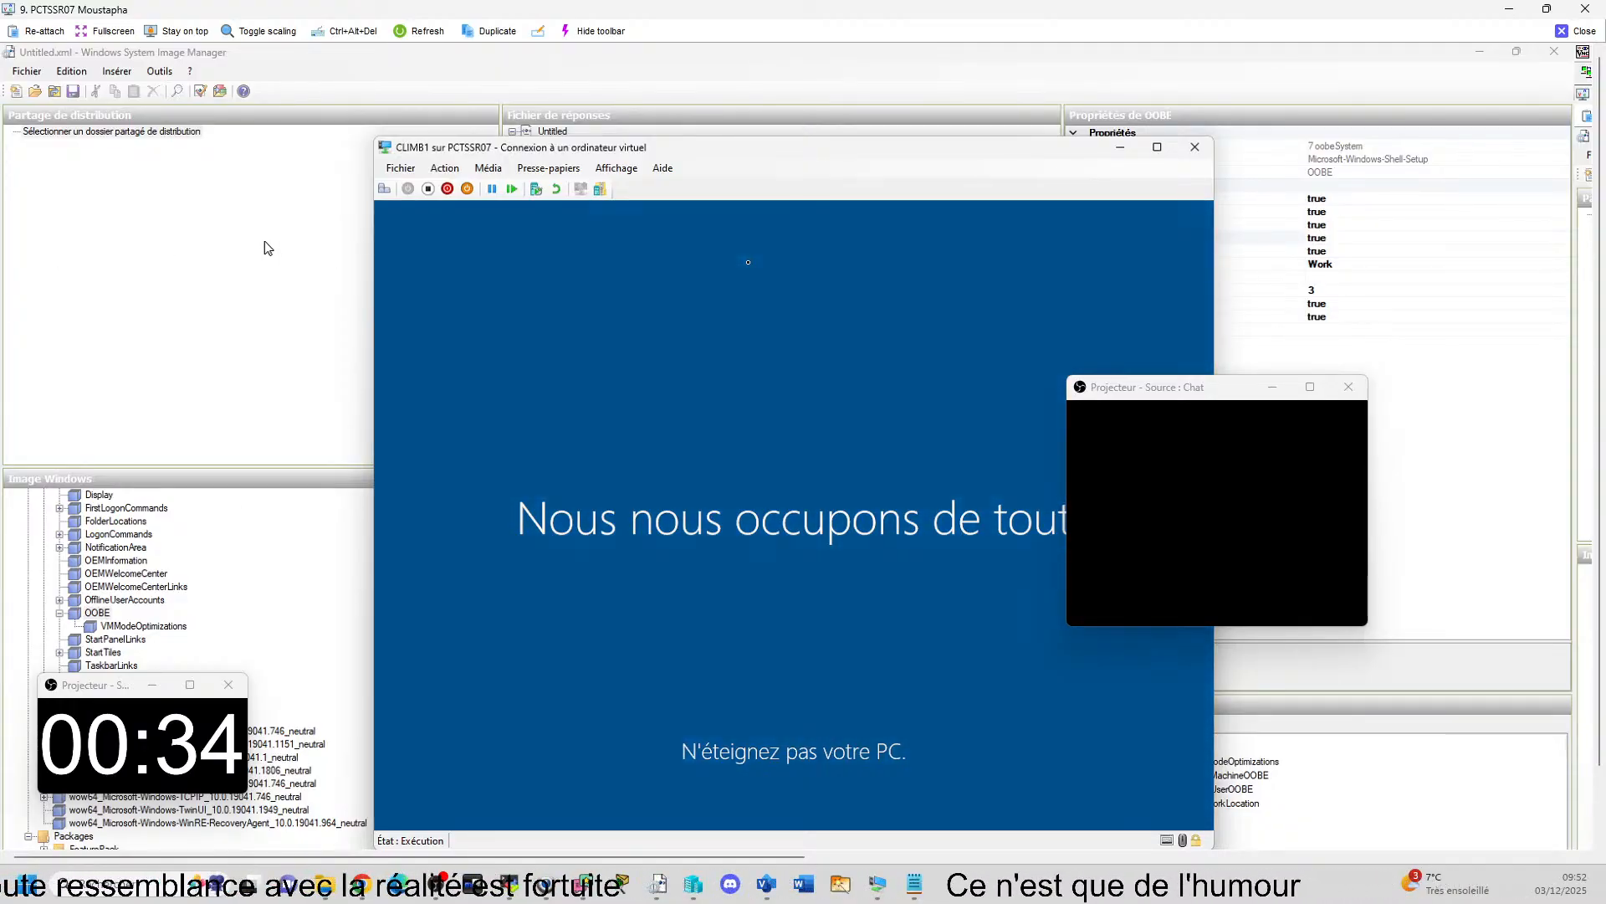
Move the CLIMB1 window slightly higher and open a cmd prompt inside the virtual machine.
{"action": "mouse_move", "coordinate": [698, 157]}
{"action": "left_mouse_down"}
{"action": "mouse_move", "coordinate": [735, 136]}
{"action": "mouse_move", "coordinate": [711, 127]}
{"action": "left_mouse_up"}
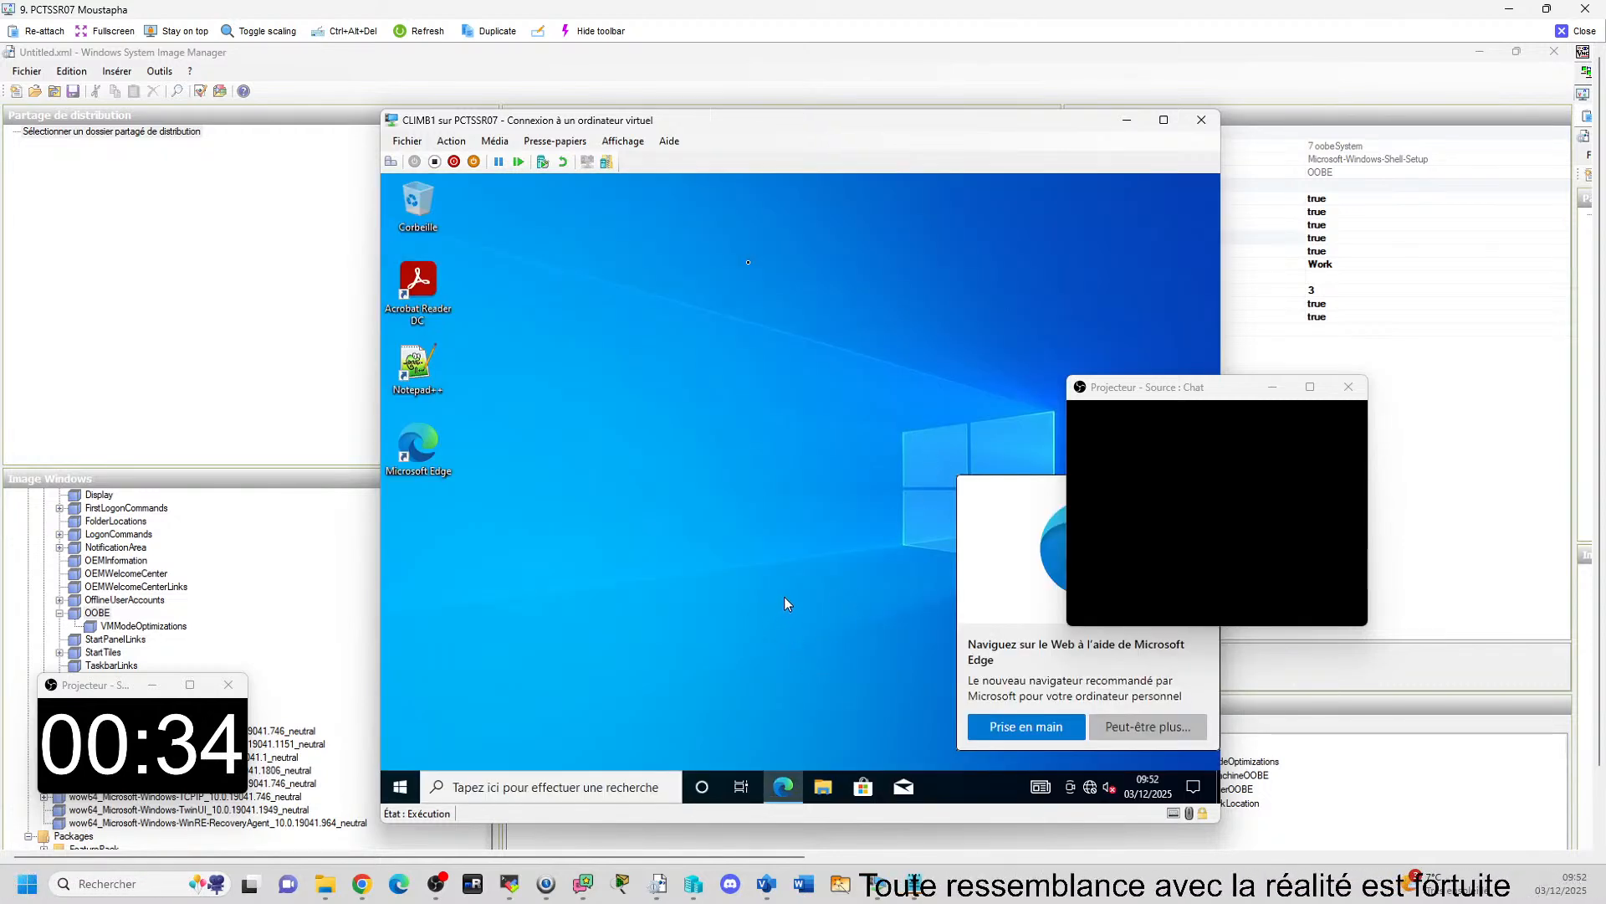
{"action": "key", "text": "super+r"}
{"action": "type", "text": "cm"}
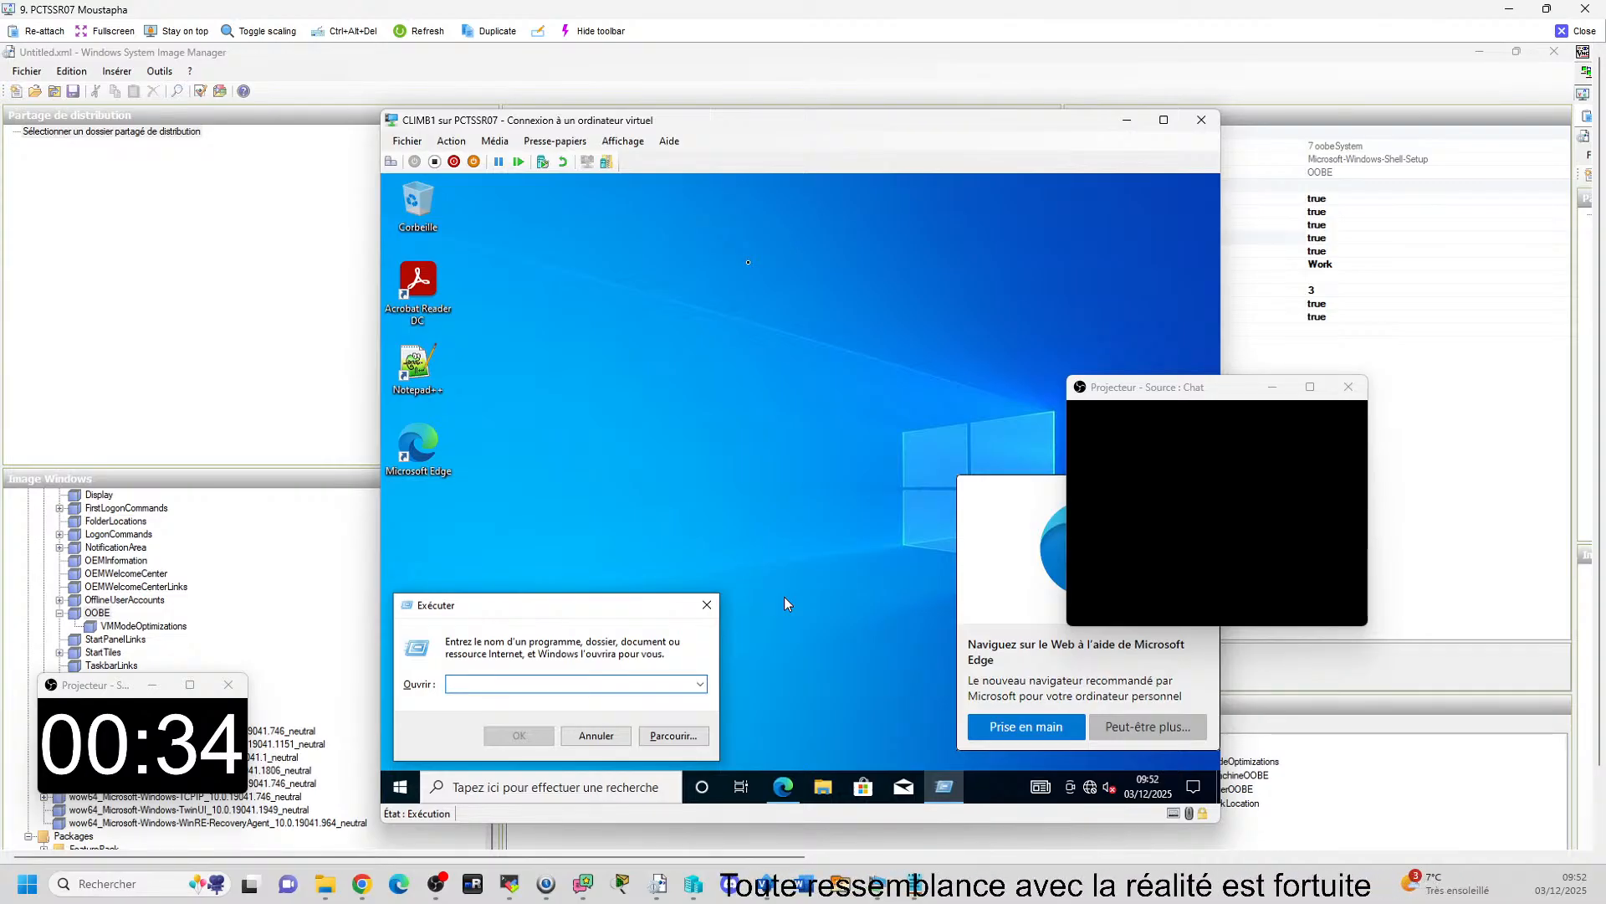
{"action": "type", "text": "d"}
{"action": "key", "text": "Return"}
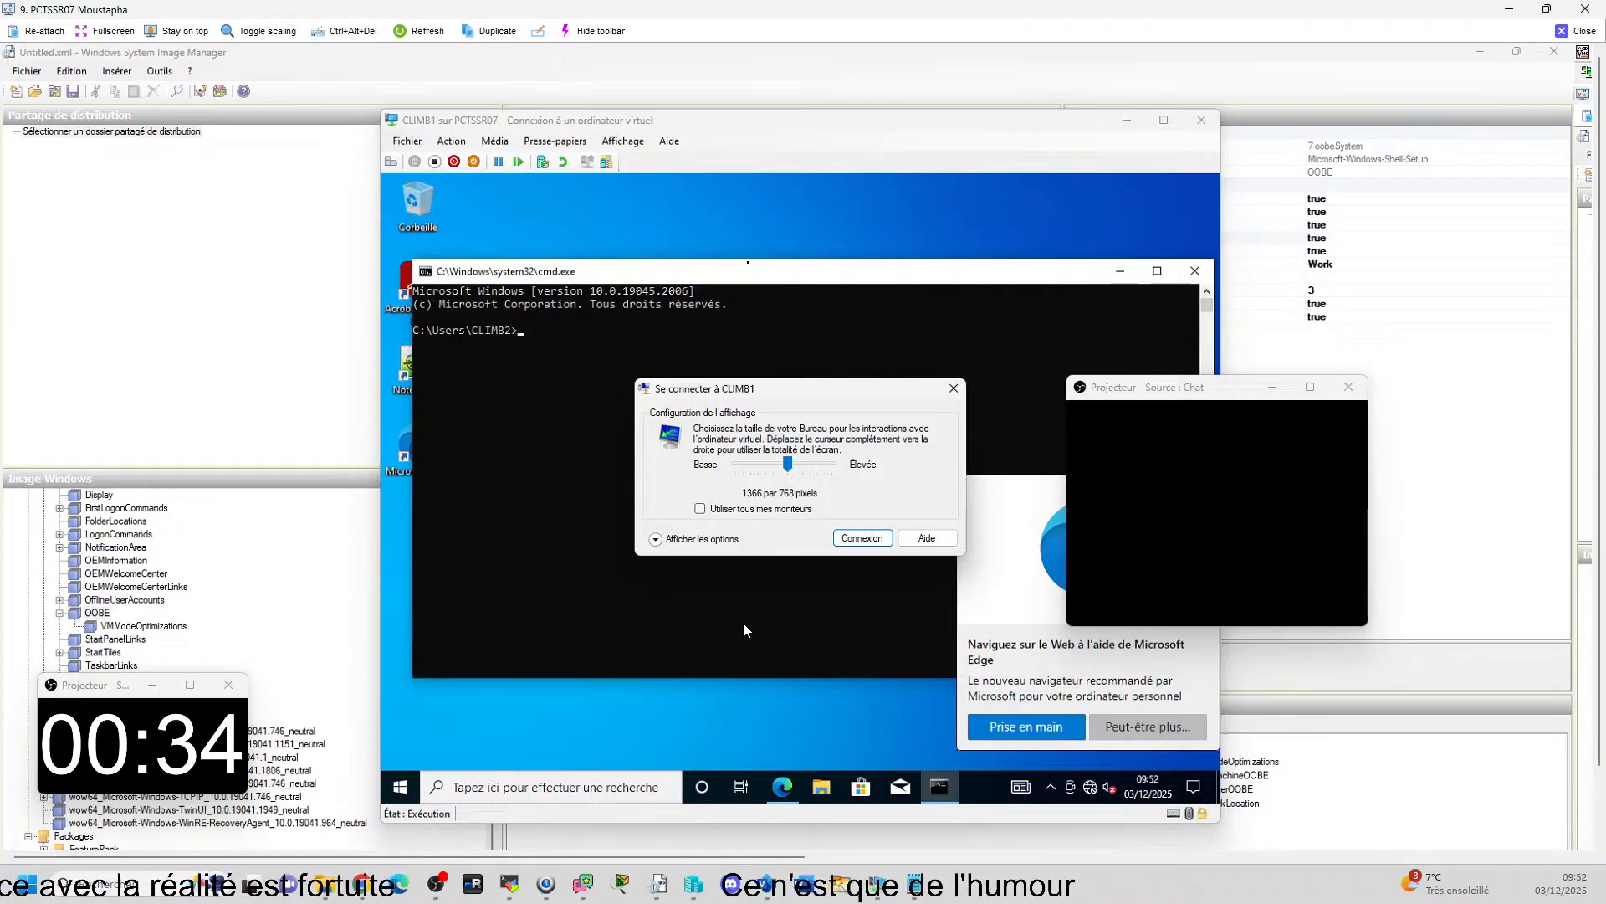
Connect to CLIMB1 in an enhanced session (Session étendue) at 1366 by 768 pixels.
{"action": "left_click", "coordinate": [953, 389]}
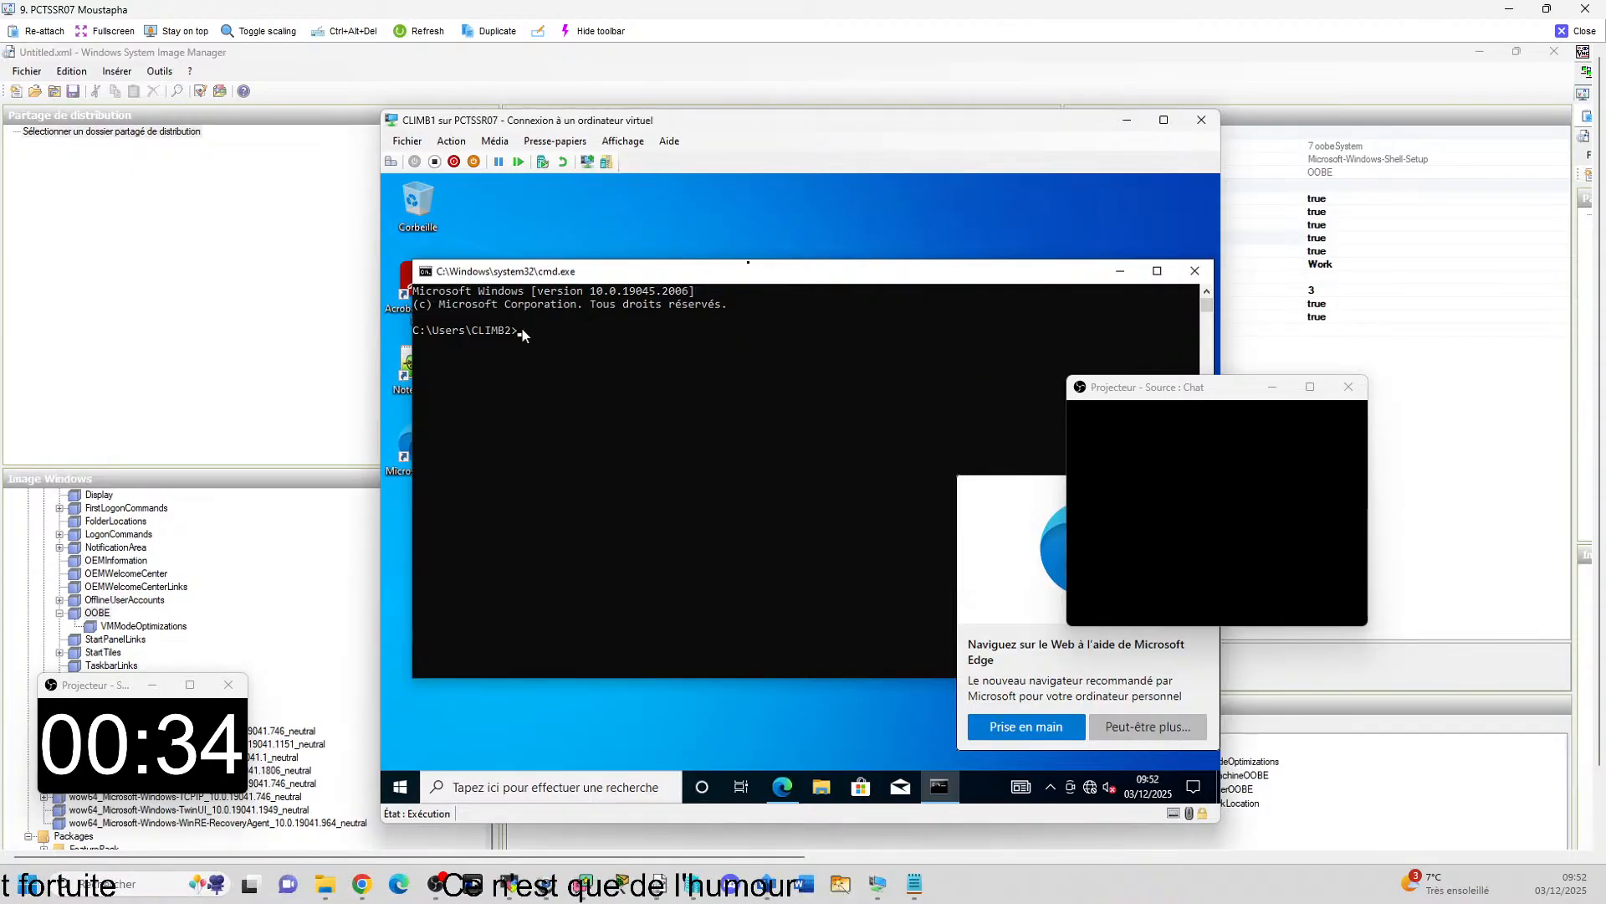
{"action": "left_click", "coordinate": [519, 332]}
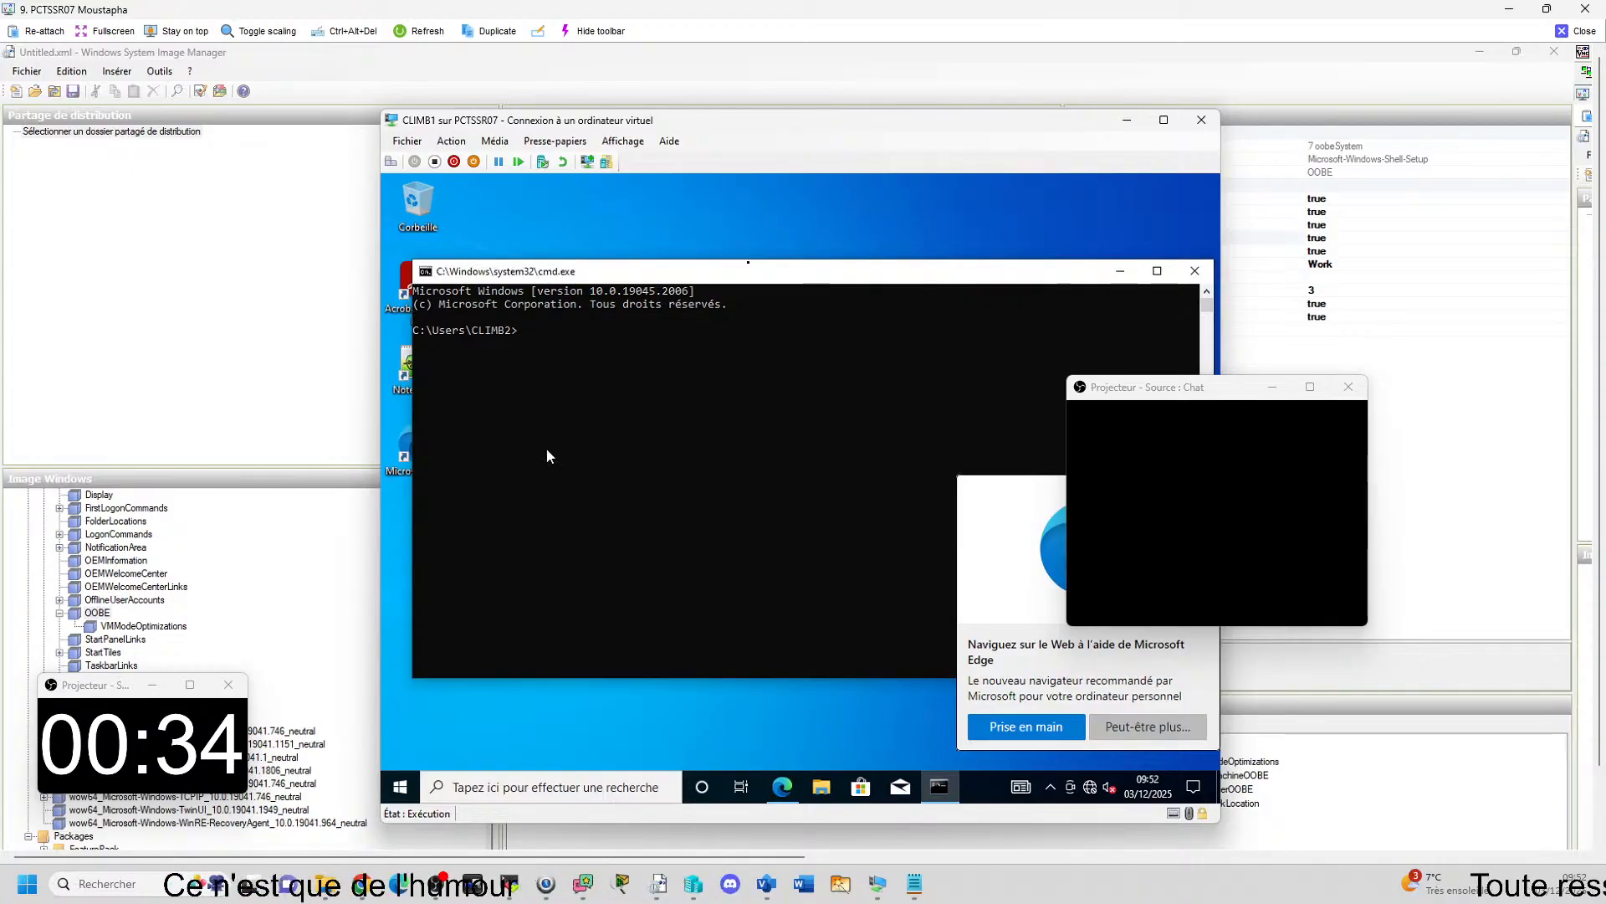
{"action": "left_click", "coordinate": [622, 141]}
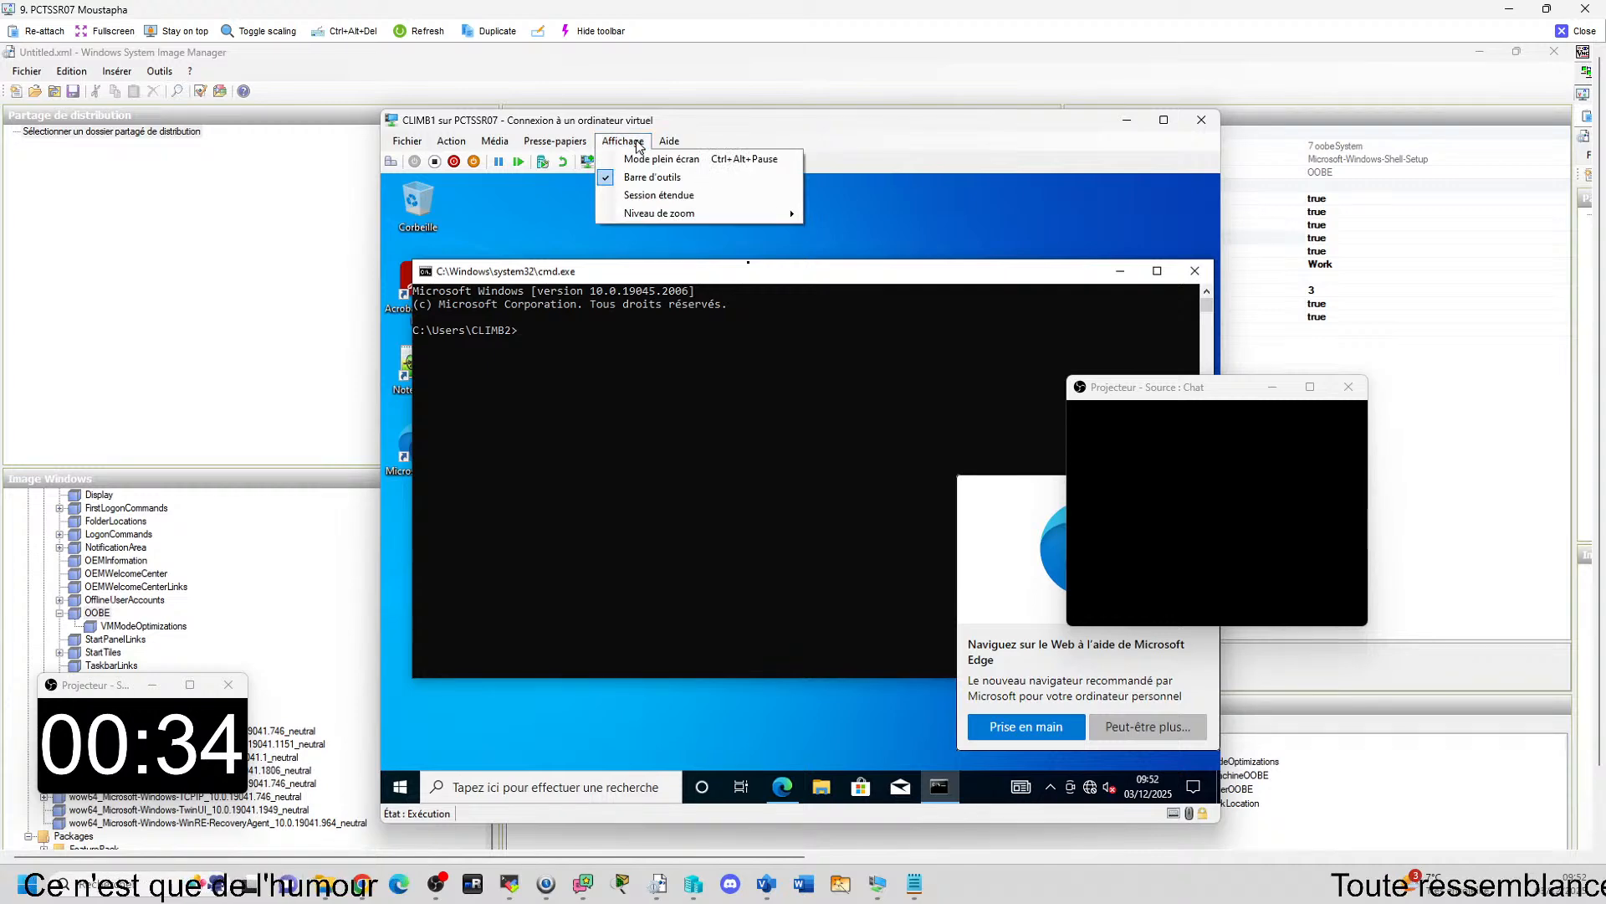
{"action": "left_click", "coordinate": [628, 195]}
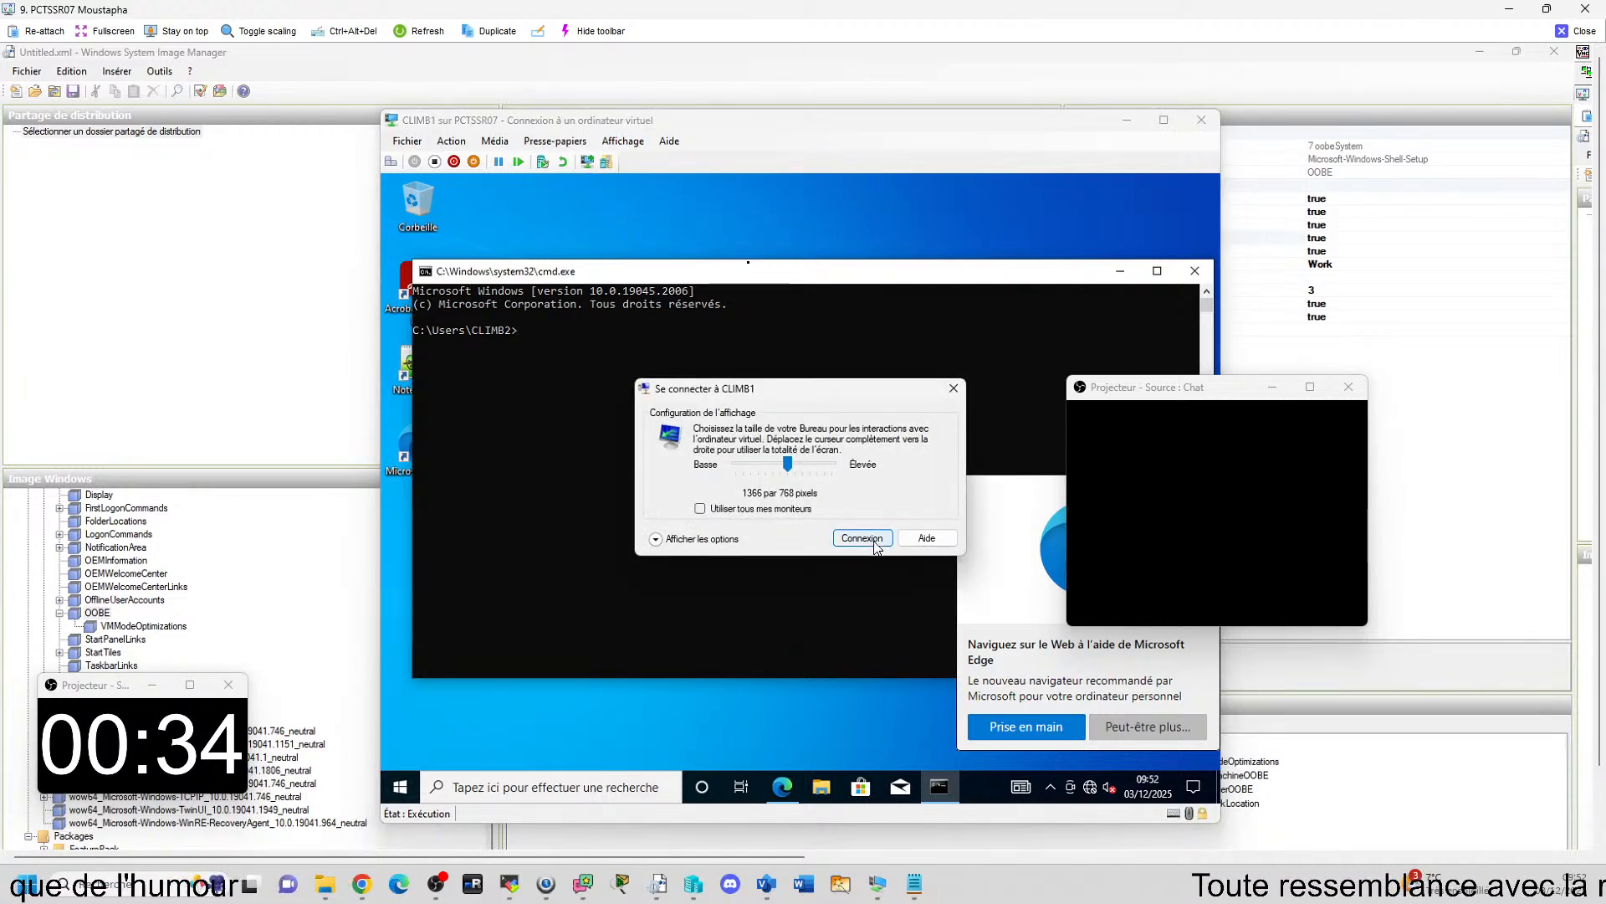
{"action": "left_click", "coordinate": [860, 534]}
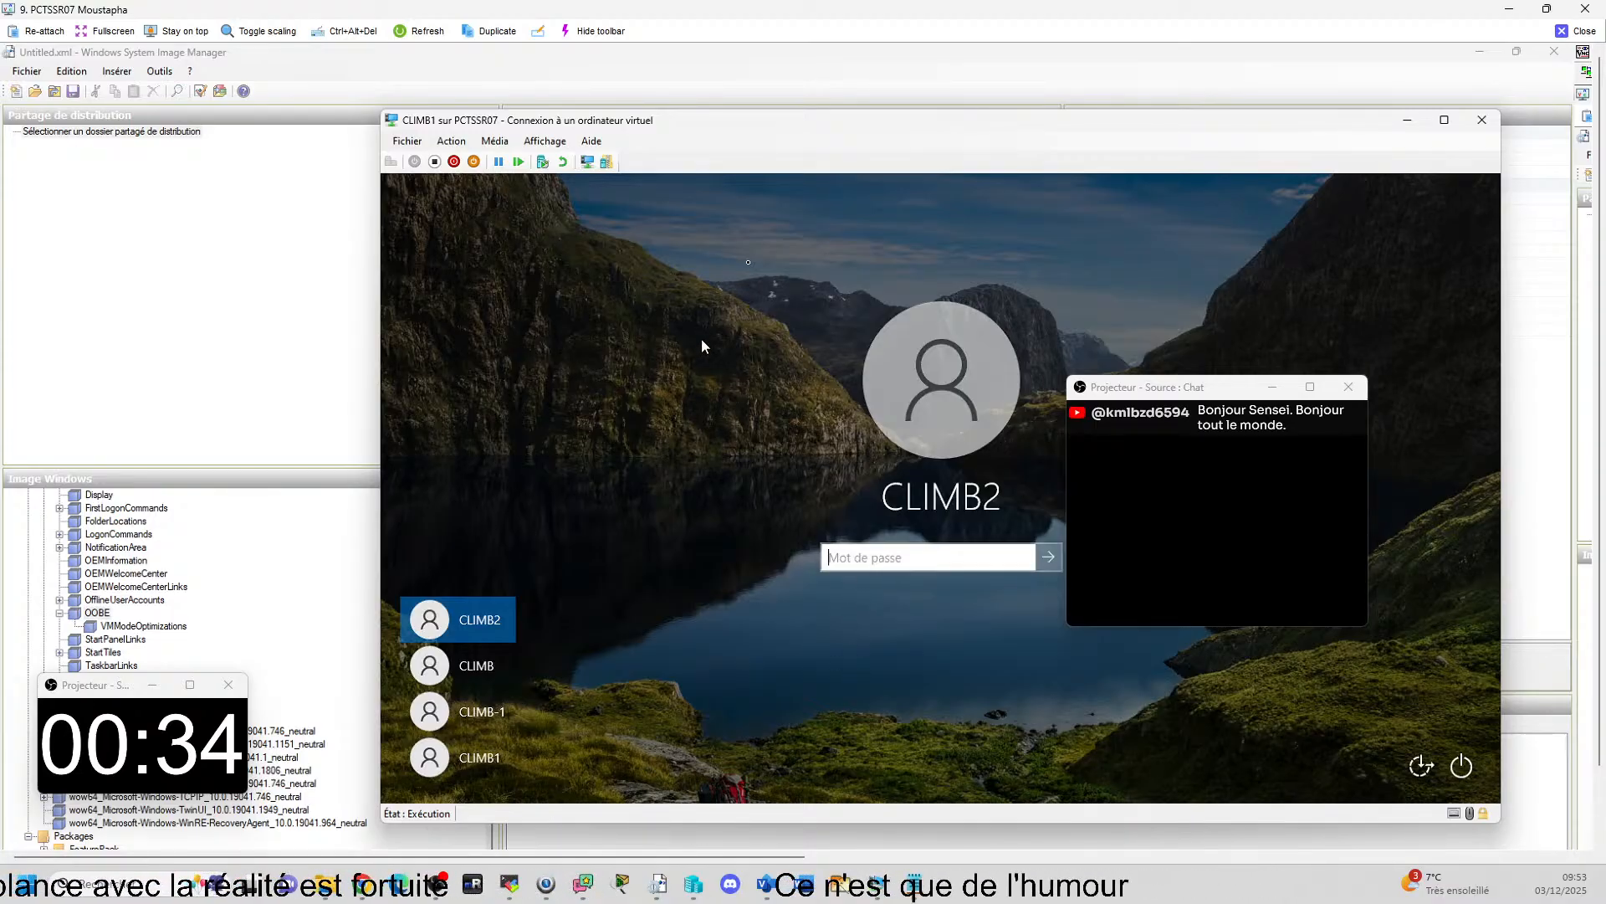
Sign in to the CLIMB account with its password and agree to disconnect the other signed-in user.
{"action": "left_click", "coordinate": [477, 665]}
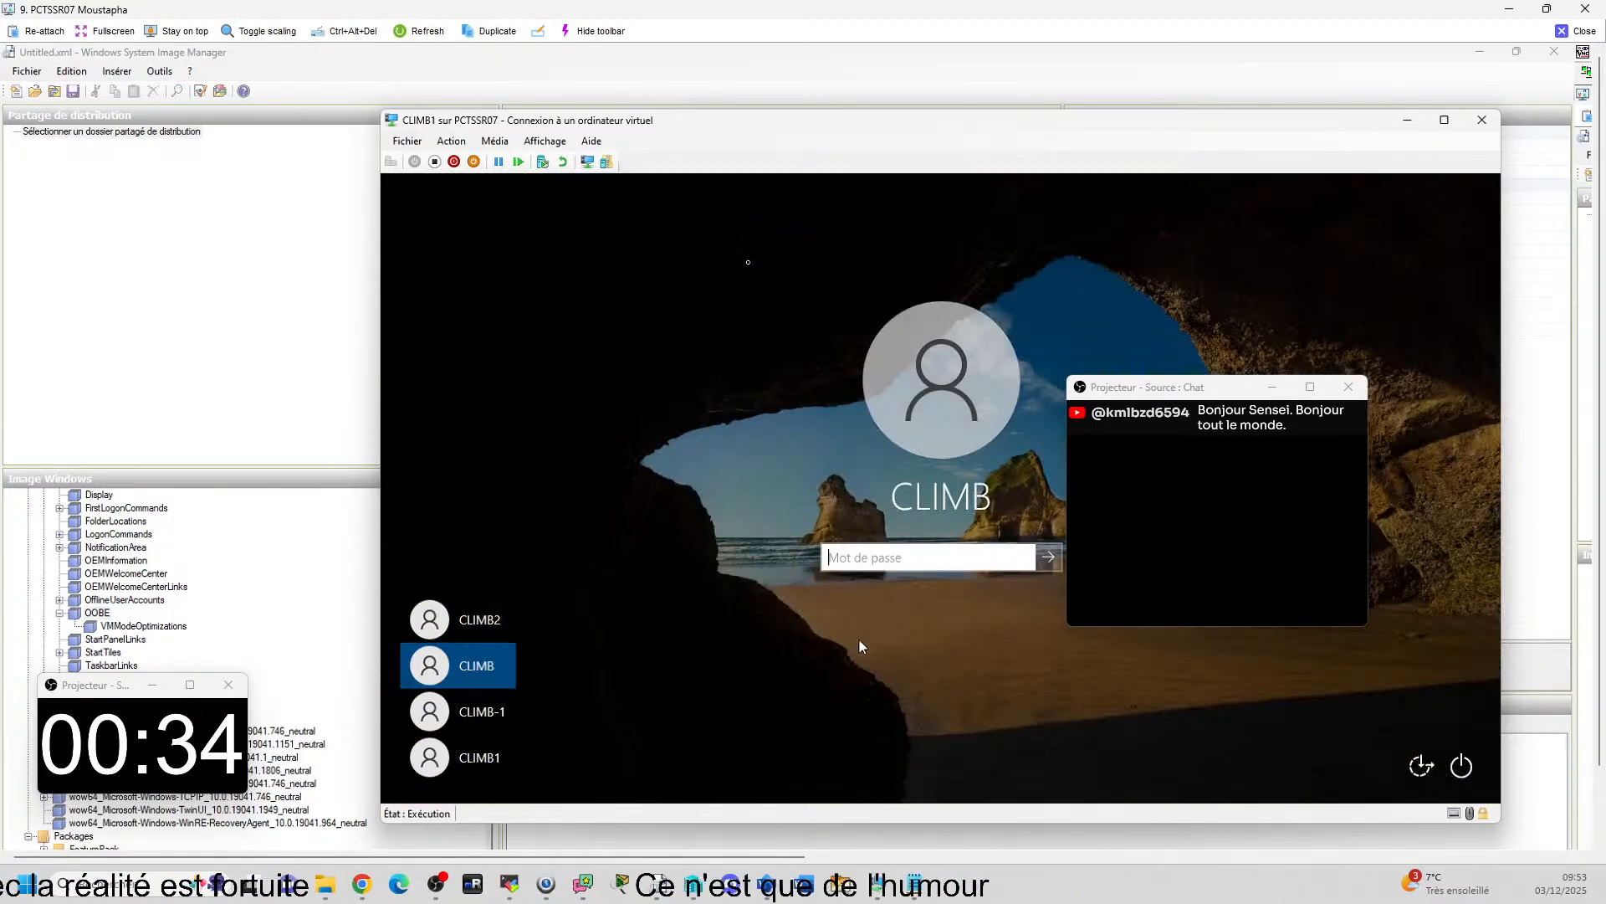
{"action": "key", "text": "Caps_Lock"}
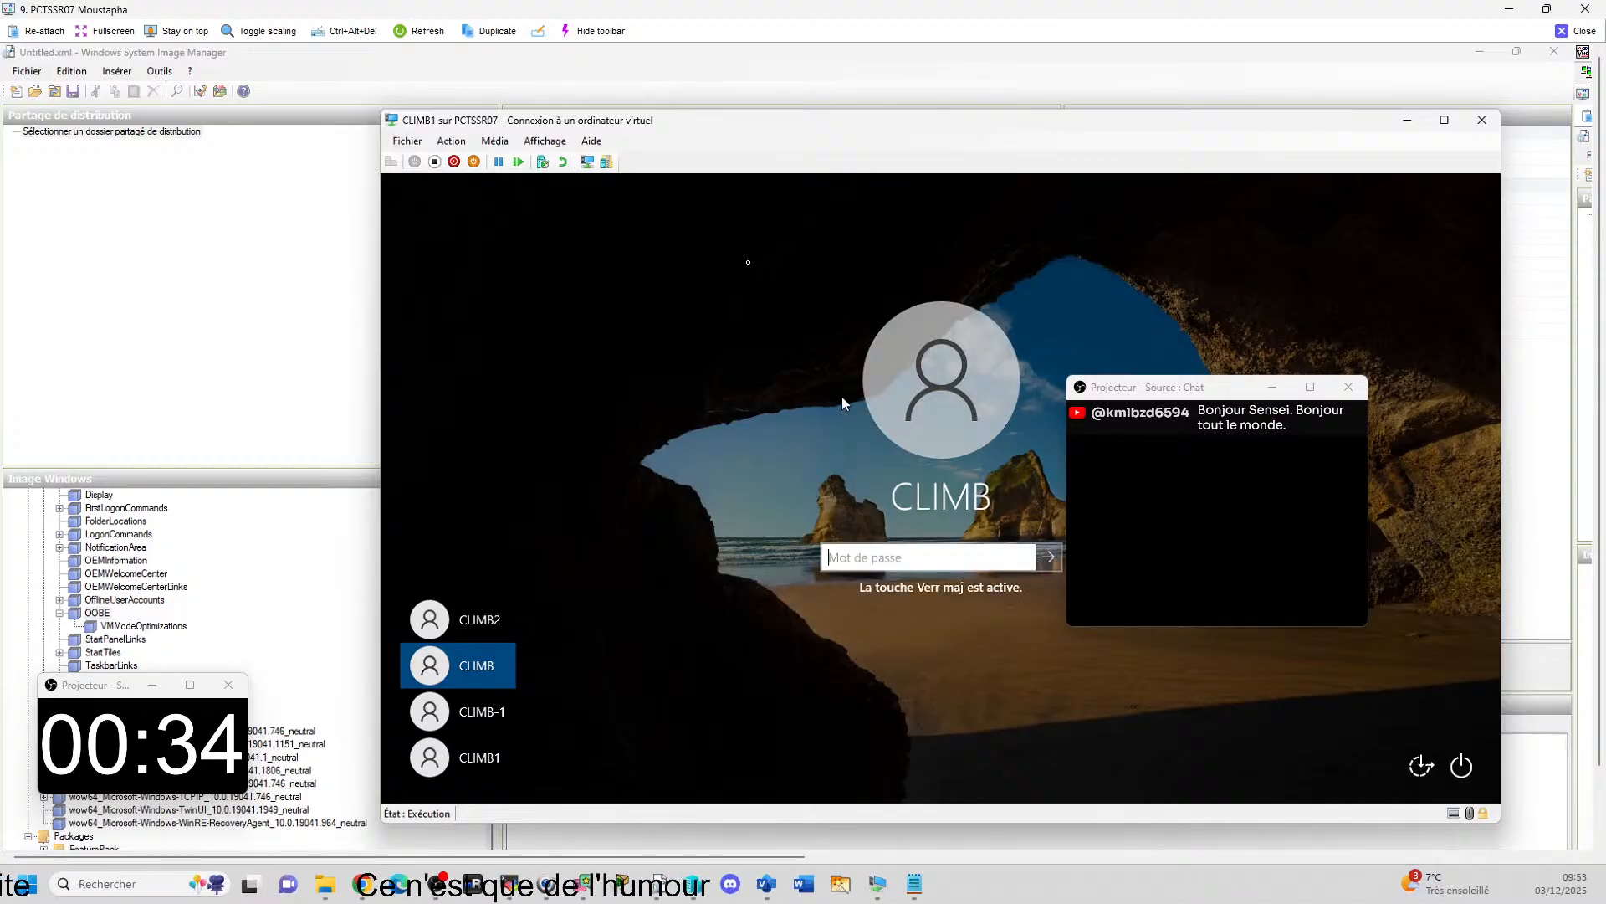
{"action": "type", "text": "******"}
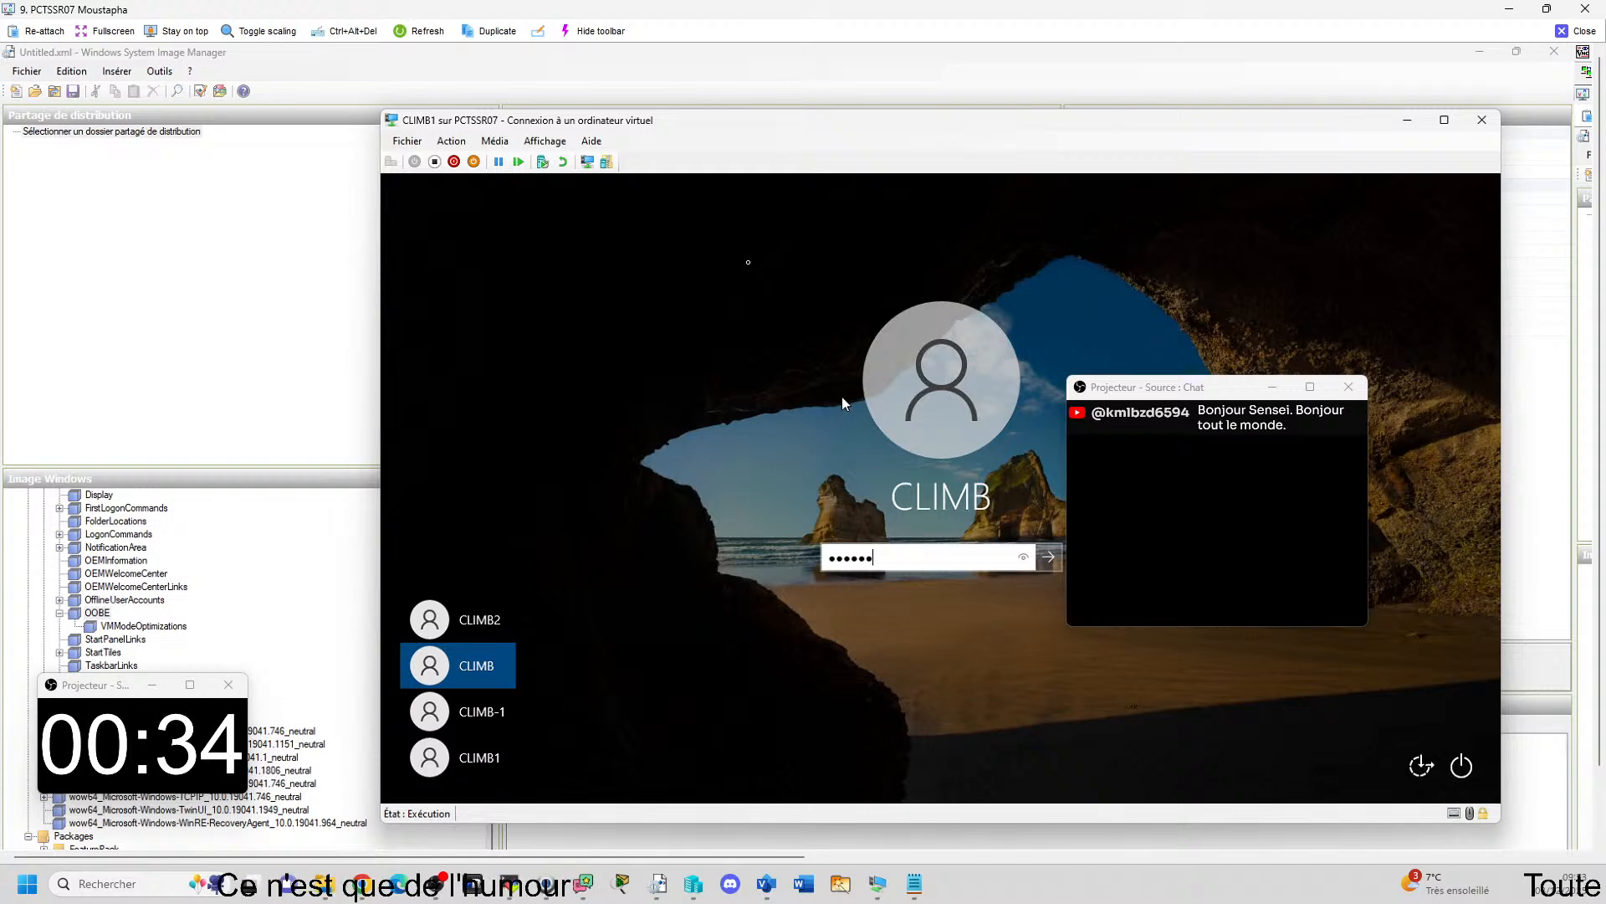
{"action": "key", "text": "Return"}
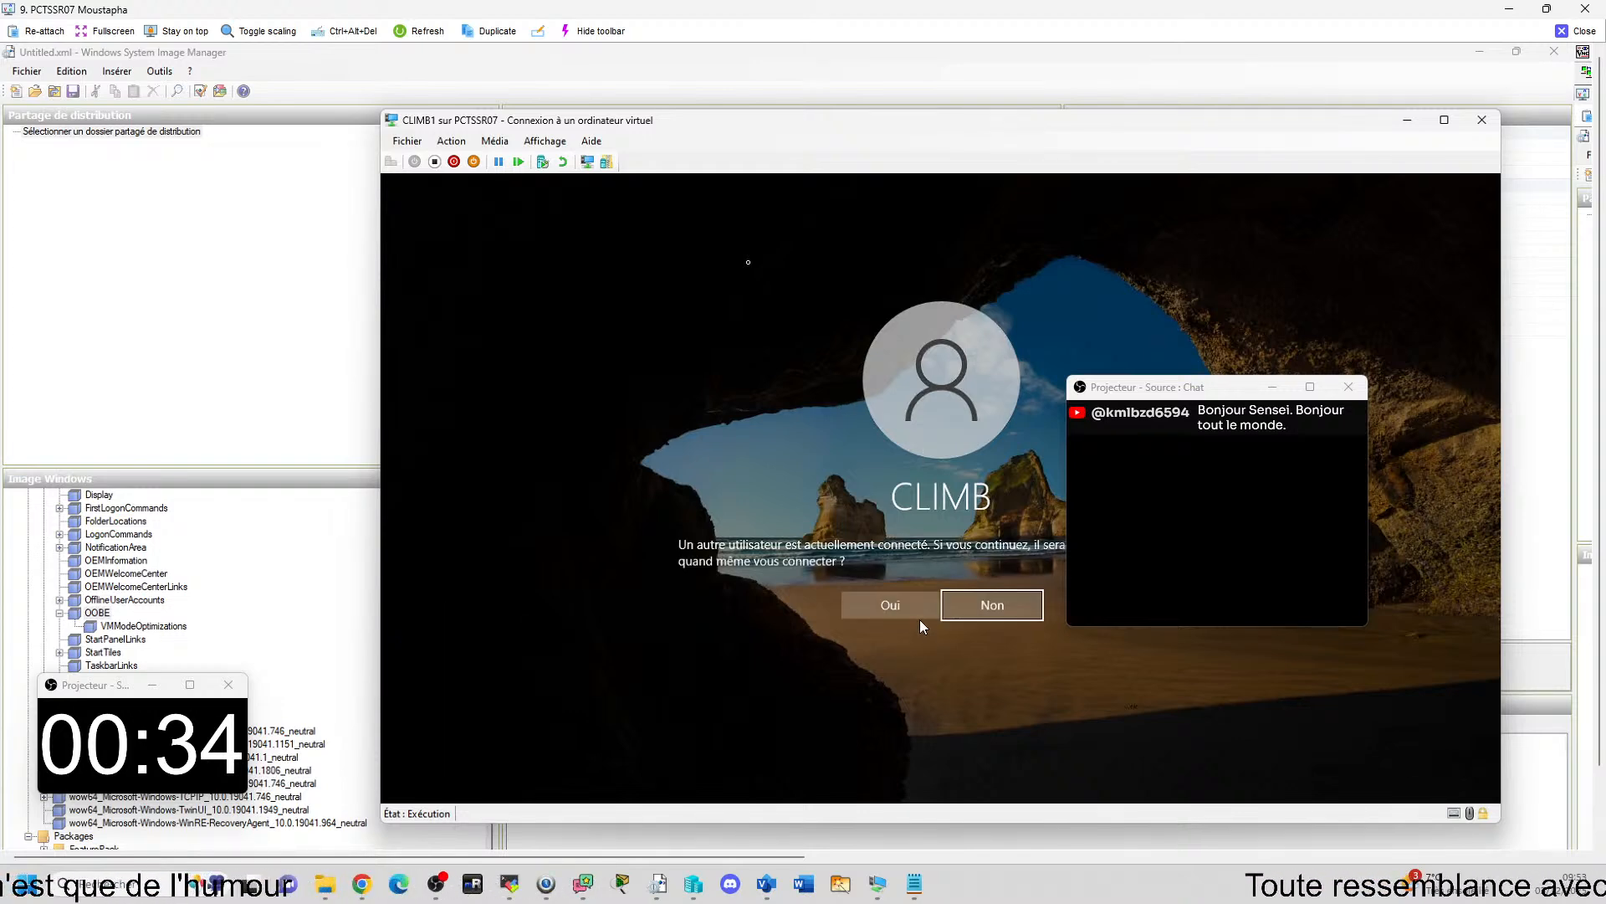
{"action": "left_click", "coordinate": [921, 611]}
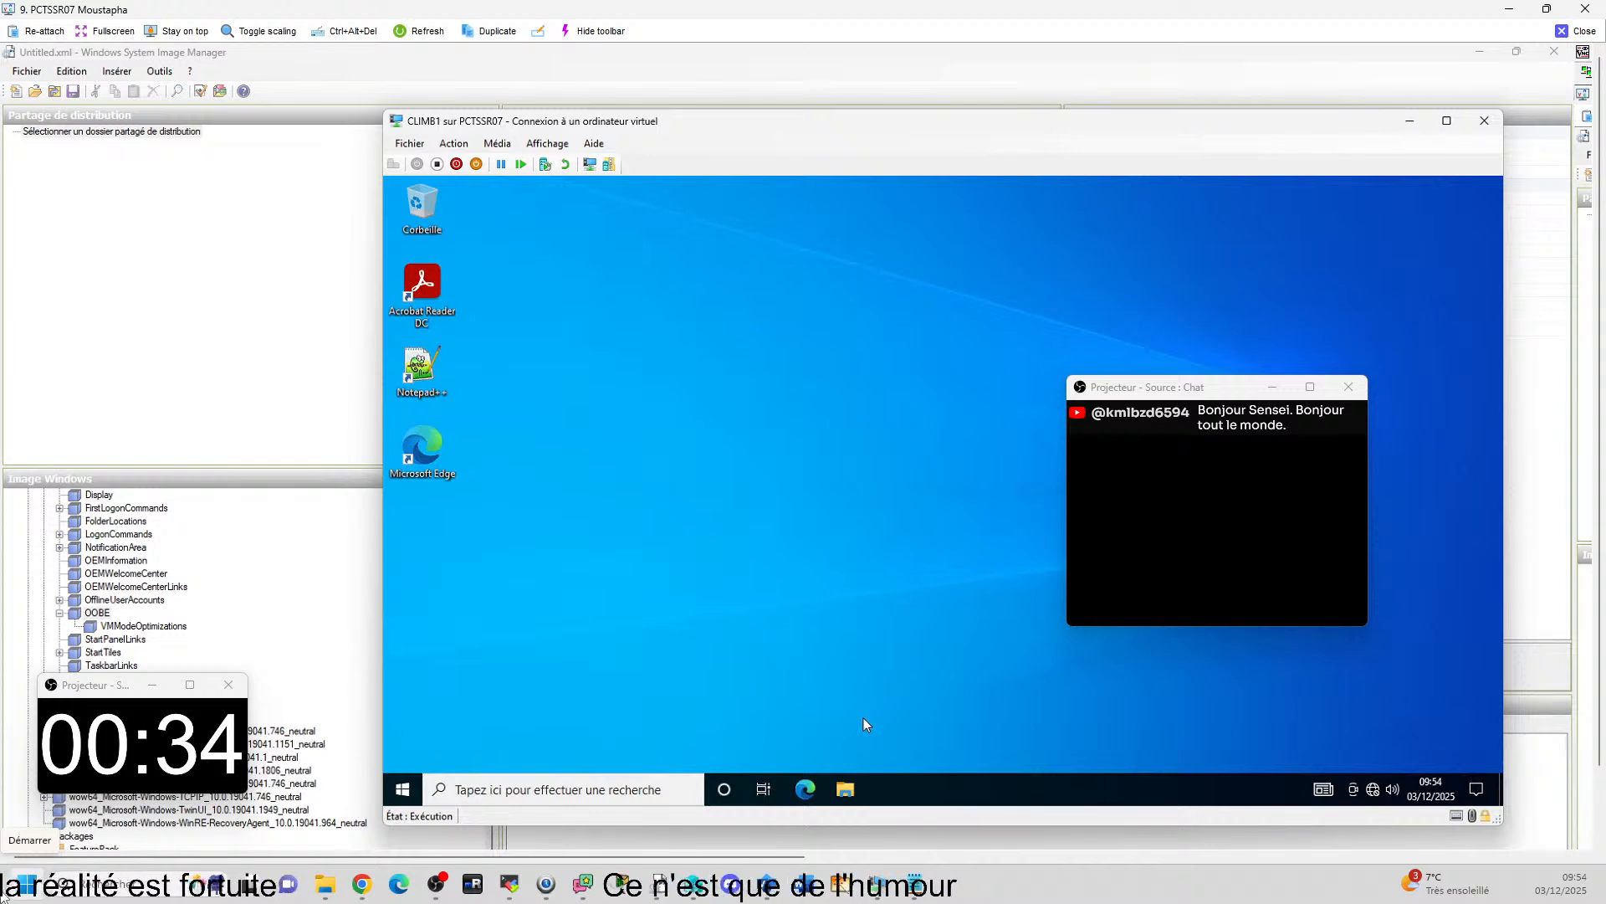
Browse to the C:\PSG folder in File Explorer on CLIMB1 to check for the Untitled XML answer file.
{"action": "left_click", "coordinate": [847, 791]}
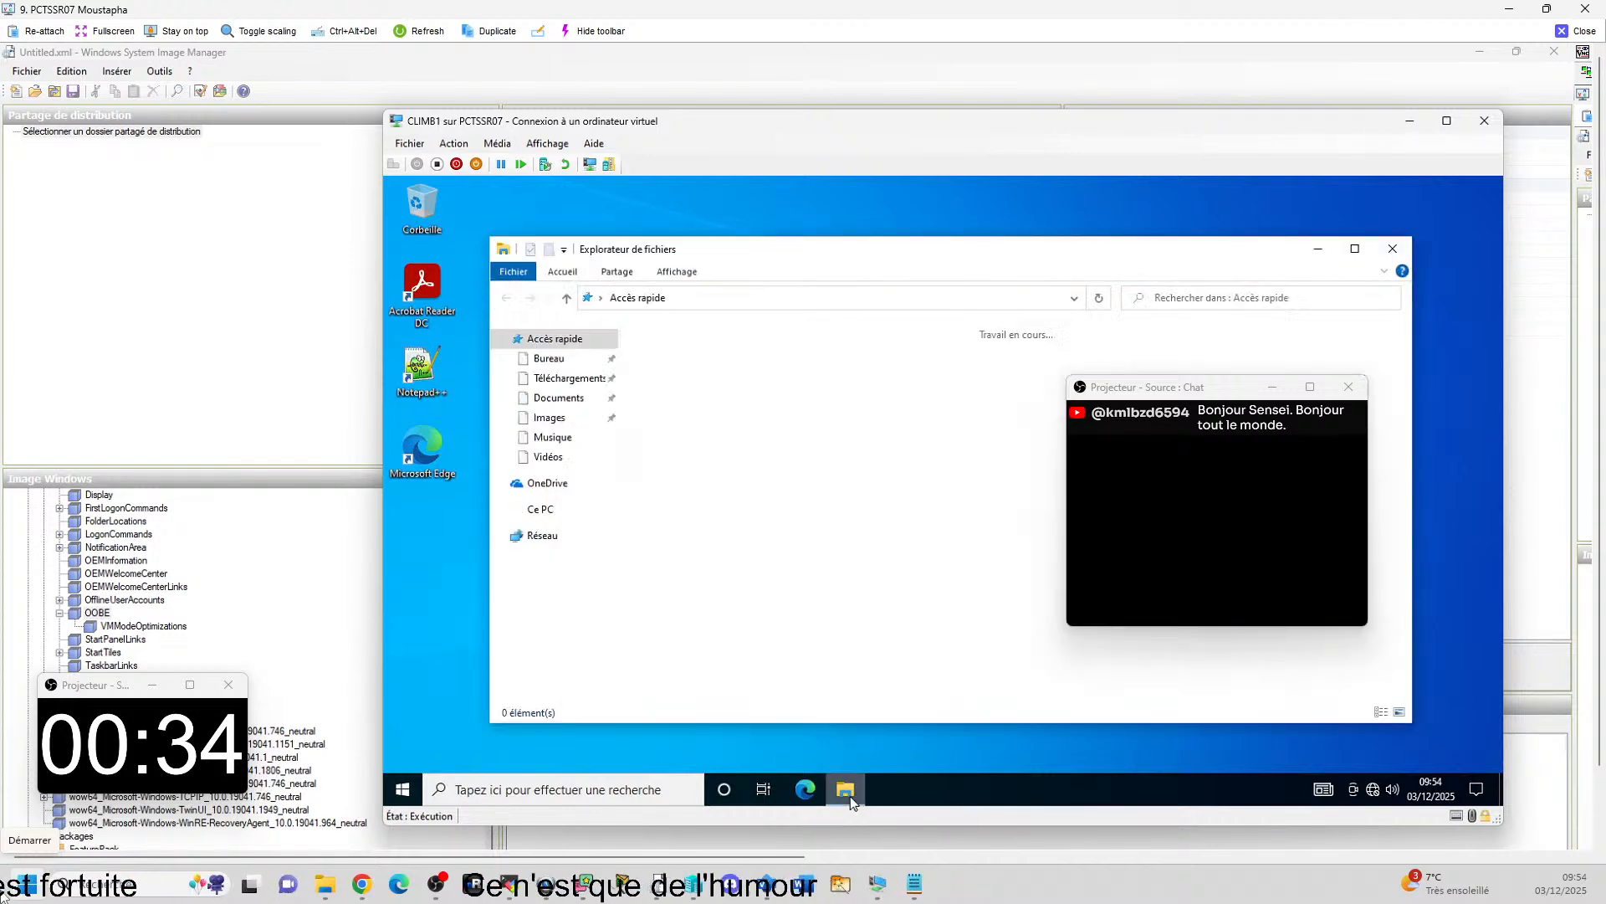
{"action": "left_click", "coordinate": [533, 512]}
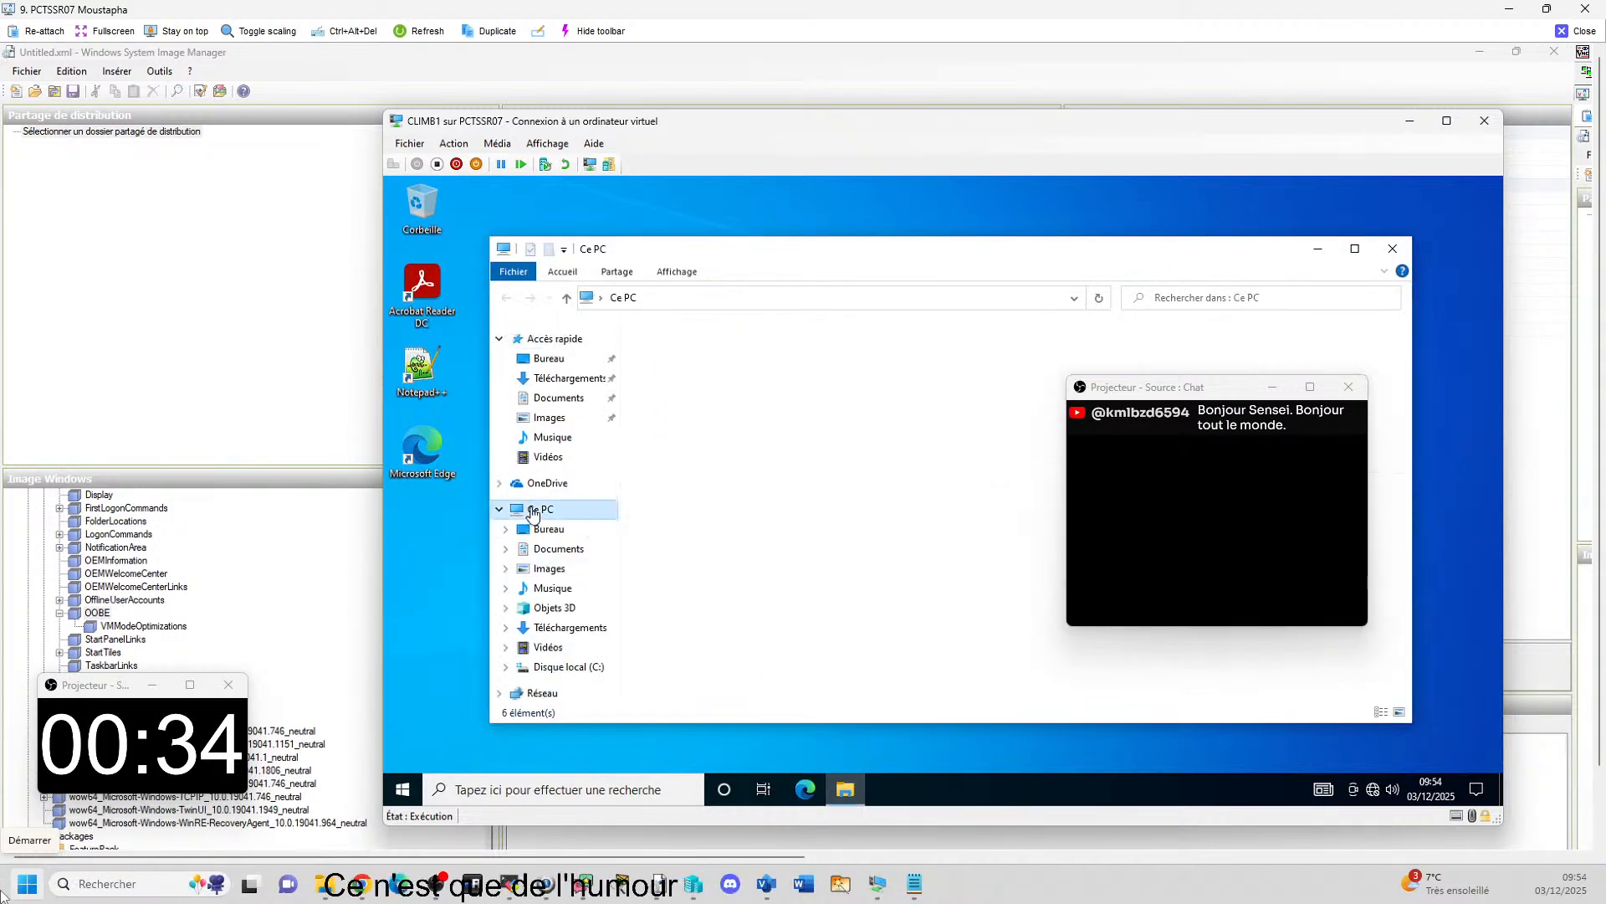
{"action": "left_click", "coordinate": [951, 539]}
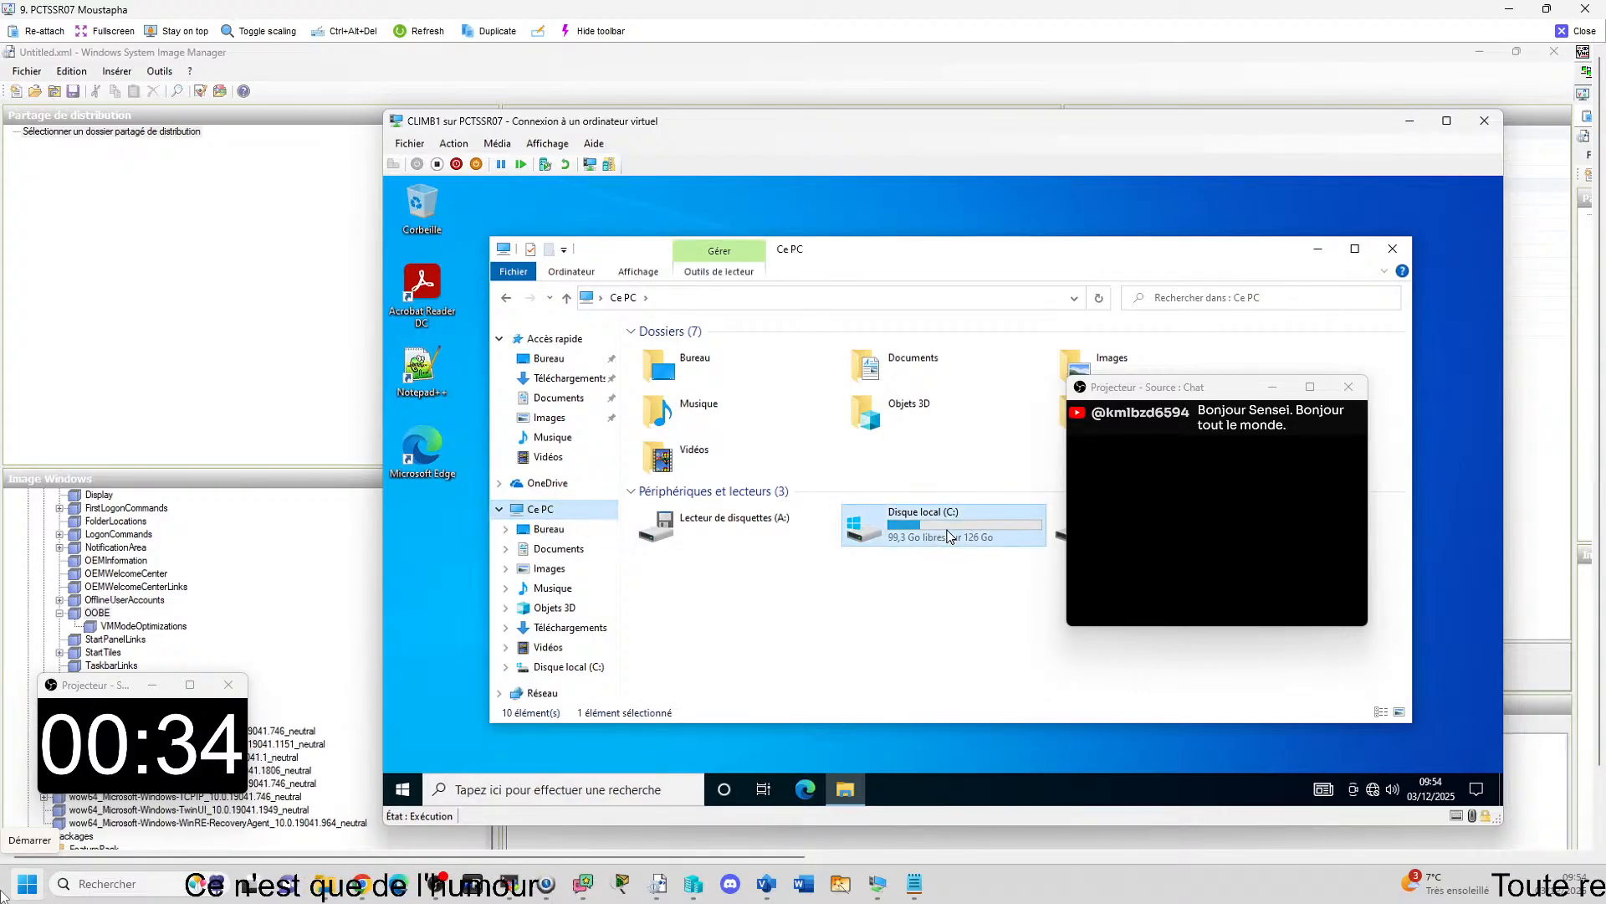
{"action": "double_click", "coordinate": [948, 536]}
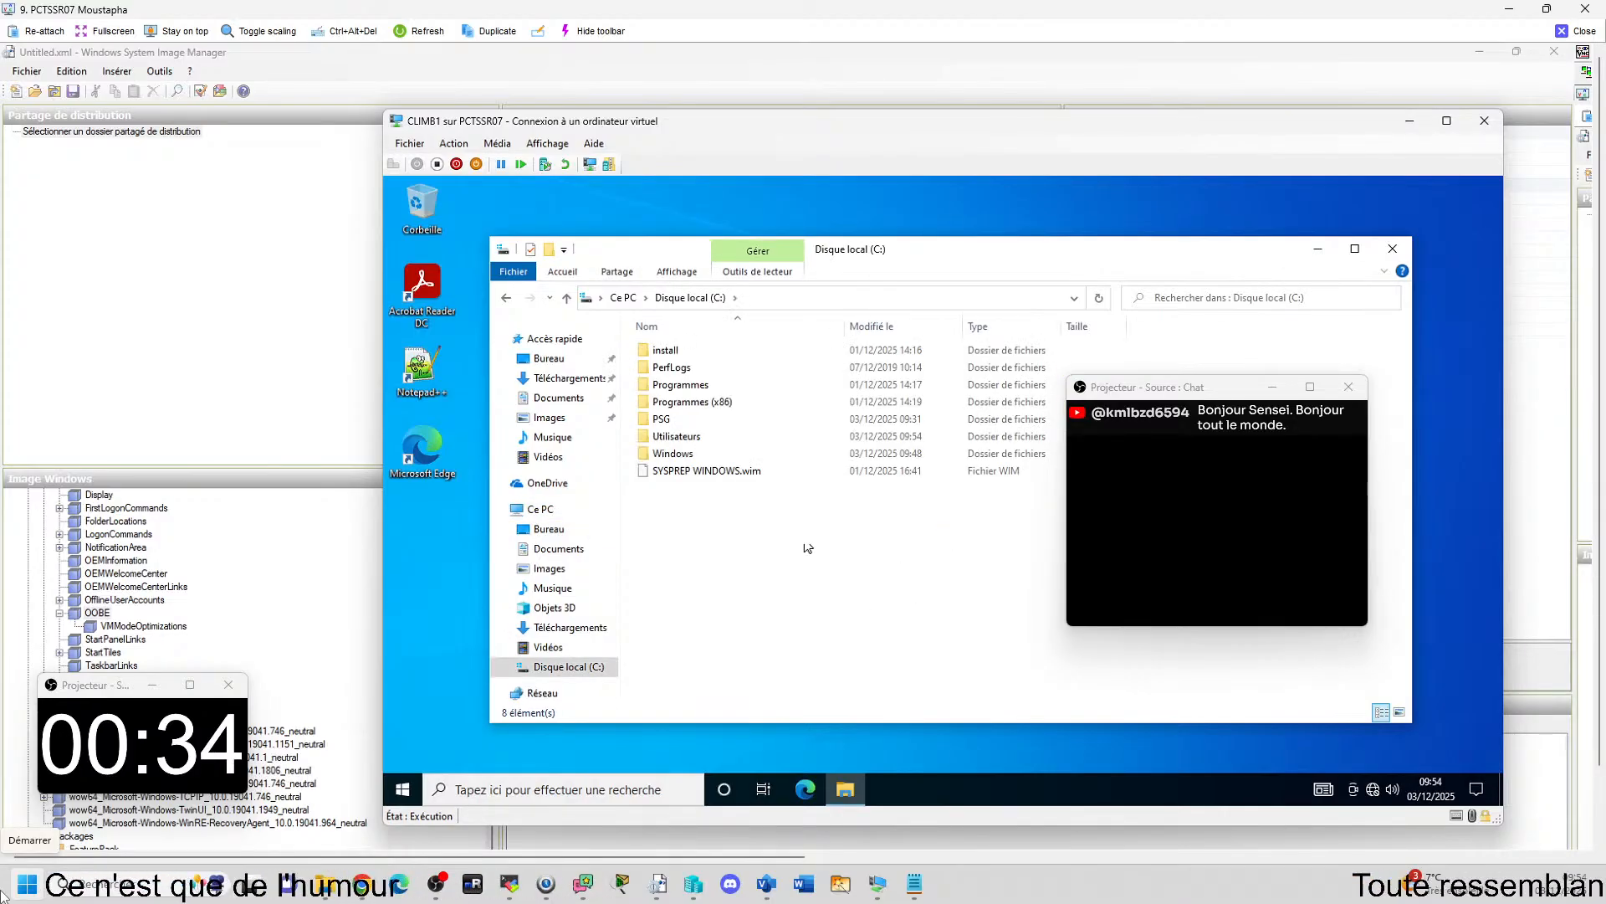
{"action": "double_click", "coordinate": [663, 419]}
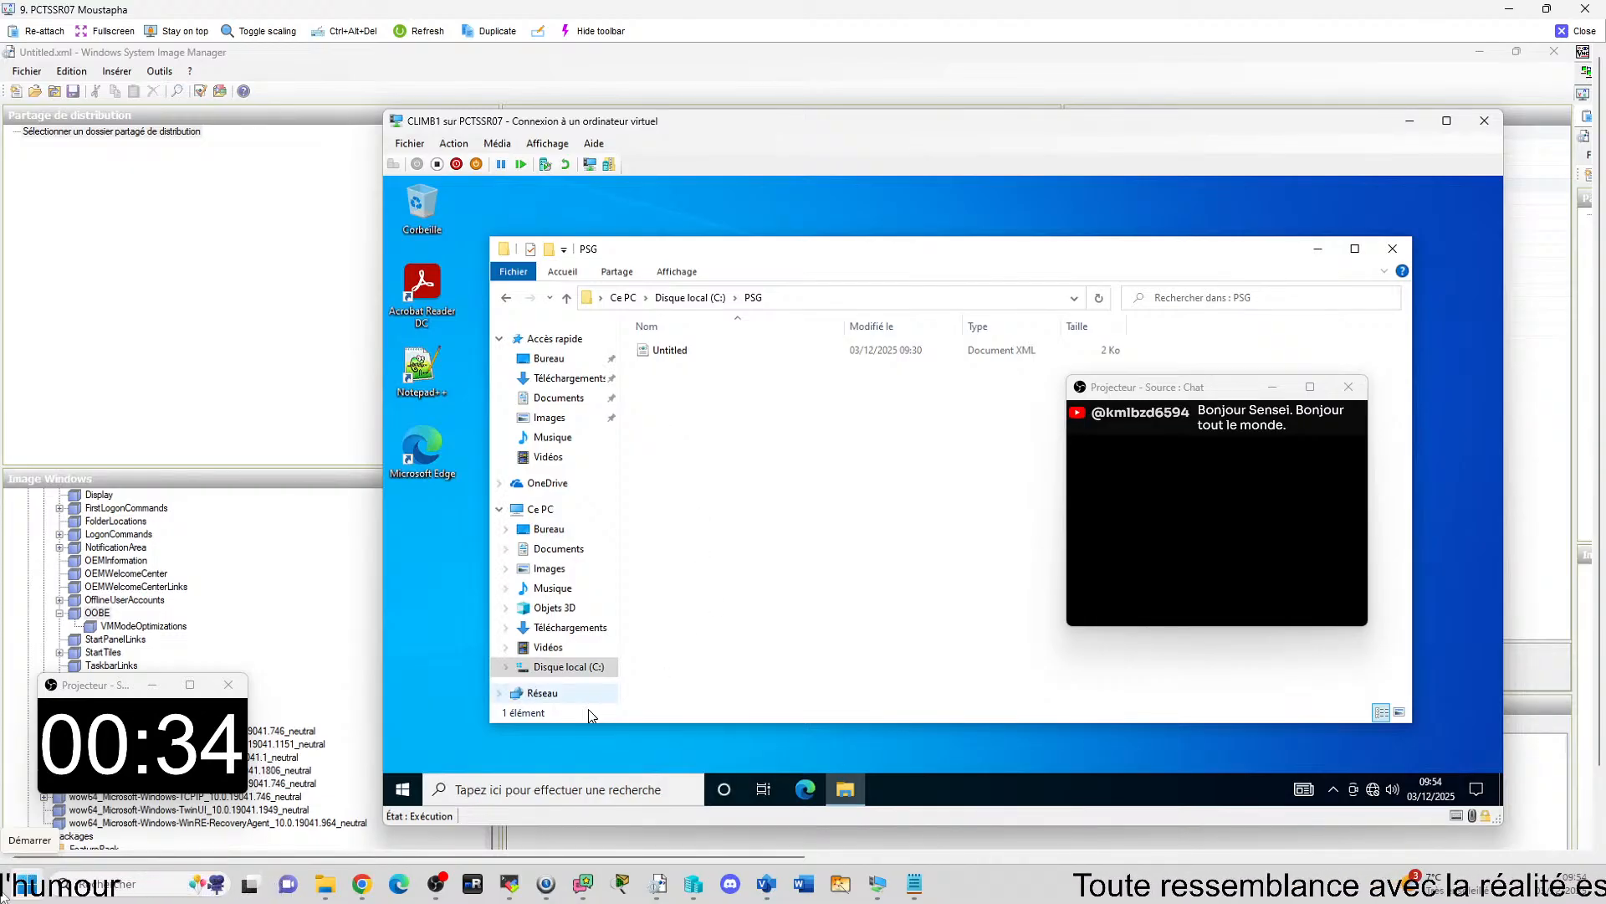
Switch to the 23- WDS / MDT notes in Edge to check the Windows 10 sysprep command, and return to CLIMB1.
{"action": "left_click", "coordinate": [825, 888]}
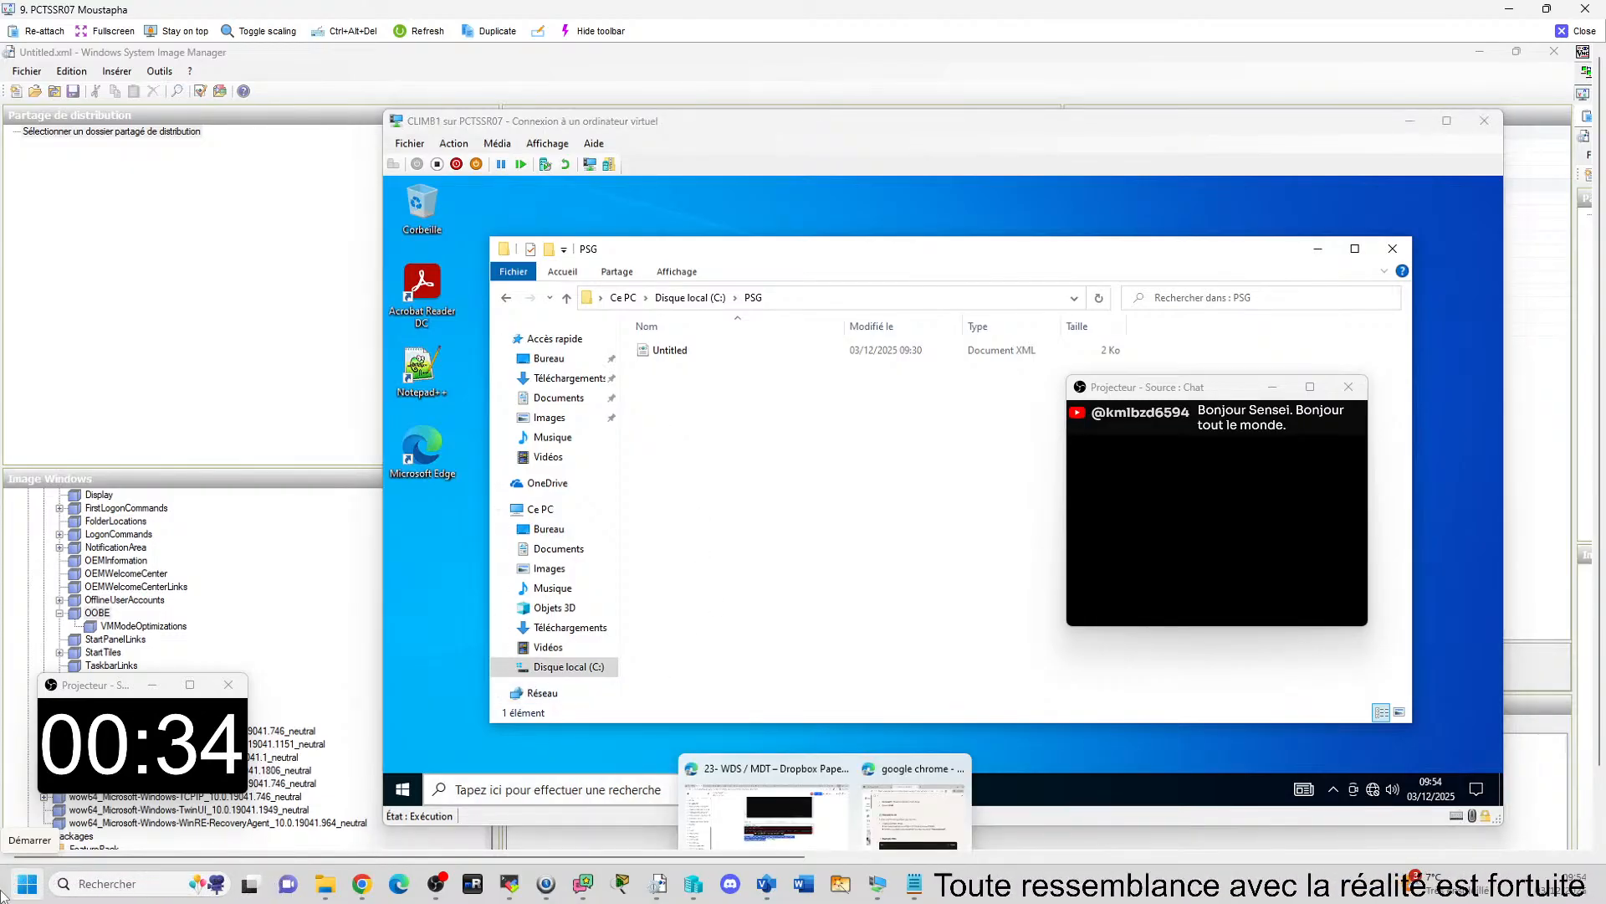
{"action": "left_click", "coordinate": [766, 804]}
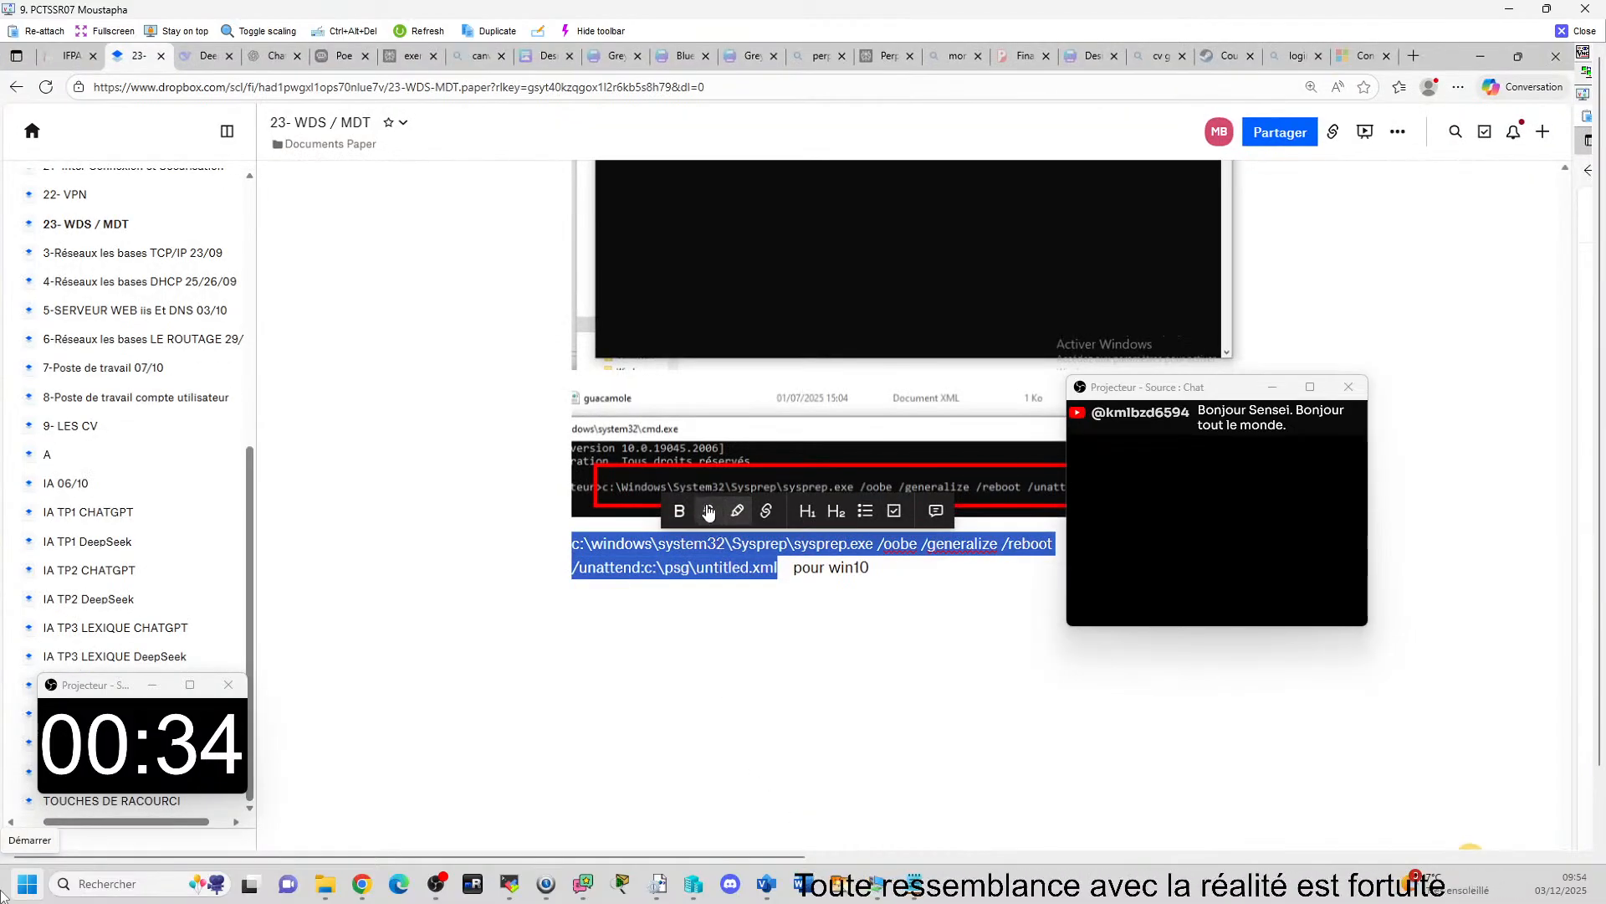
{"action": "left_click", "coordinate": [1481, 52]}
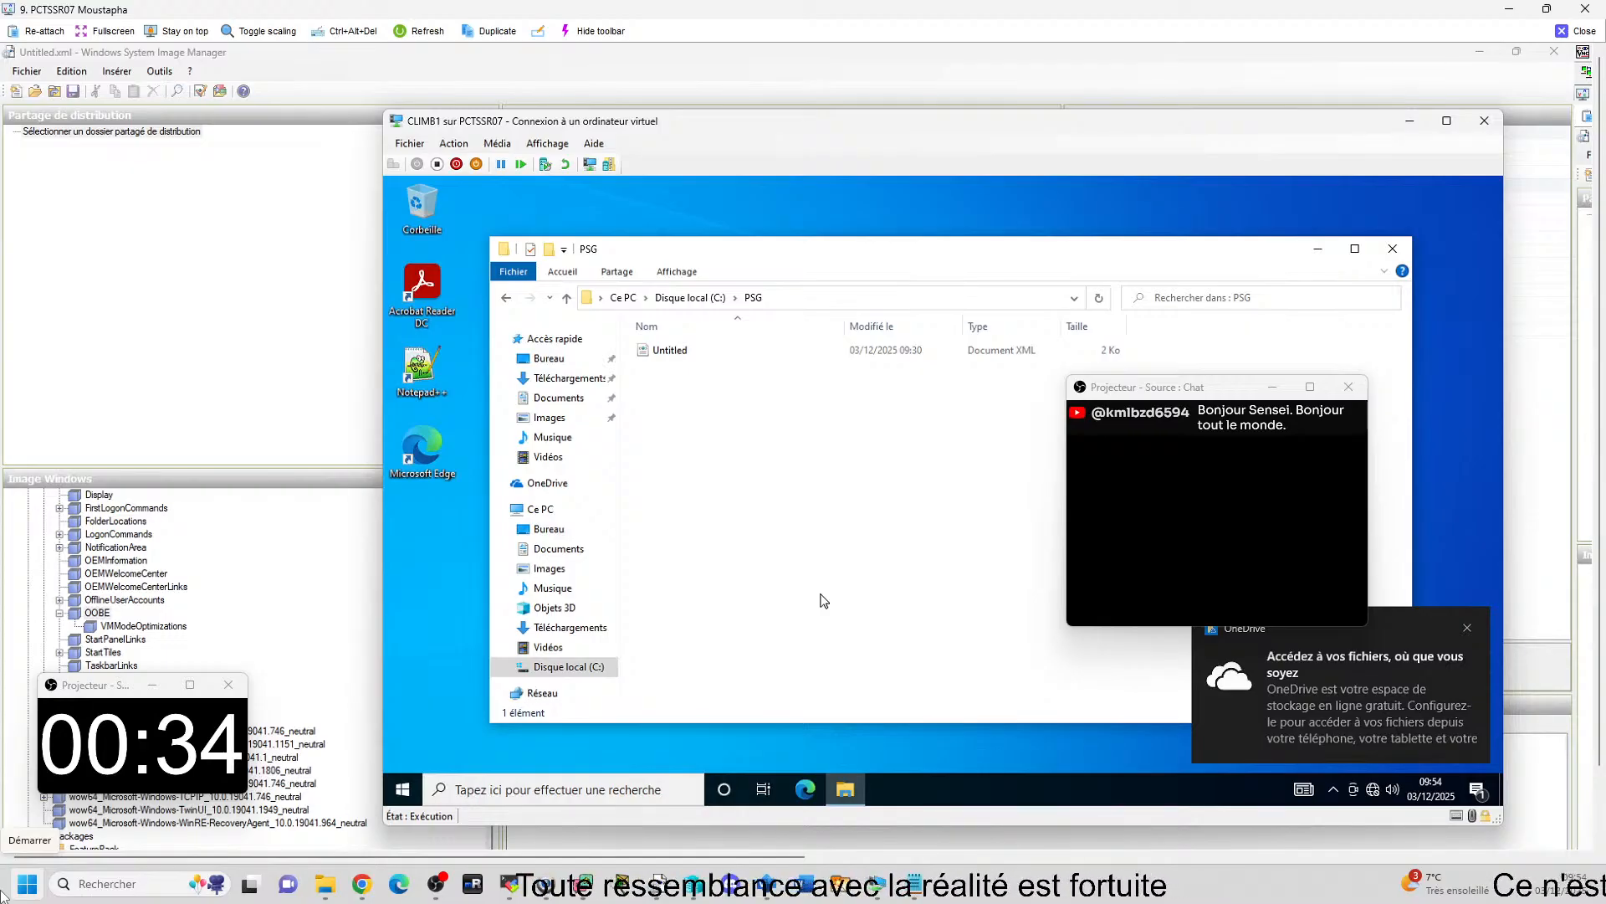
Open a command prompt in CLIMB1 and run c:\windows\system32\Sysprep\sysprep.exe /oobe /generalize /reboot /unattend:c:\psg\untitled.xml from the copied text.
{"action": "key", "text": "super+r"}
{"action": "type", "text": "c"}
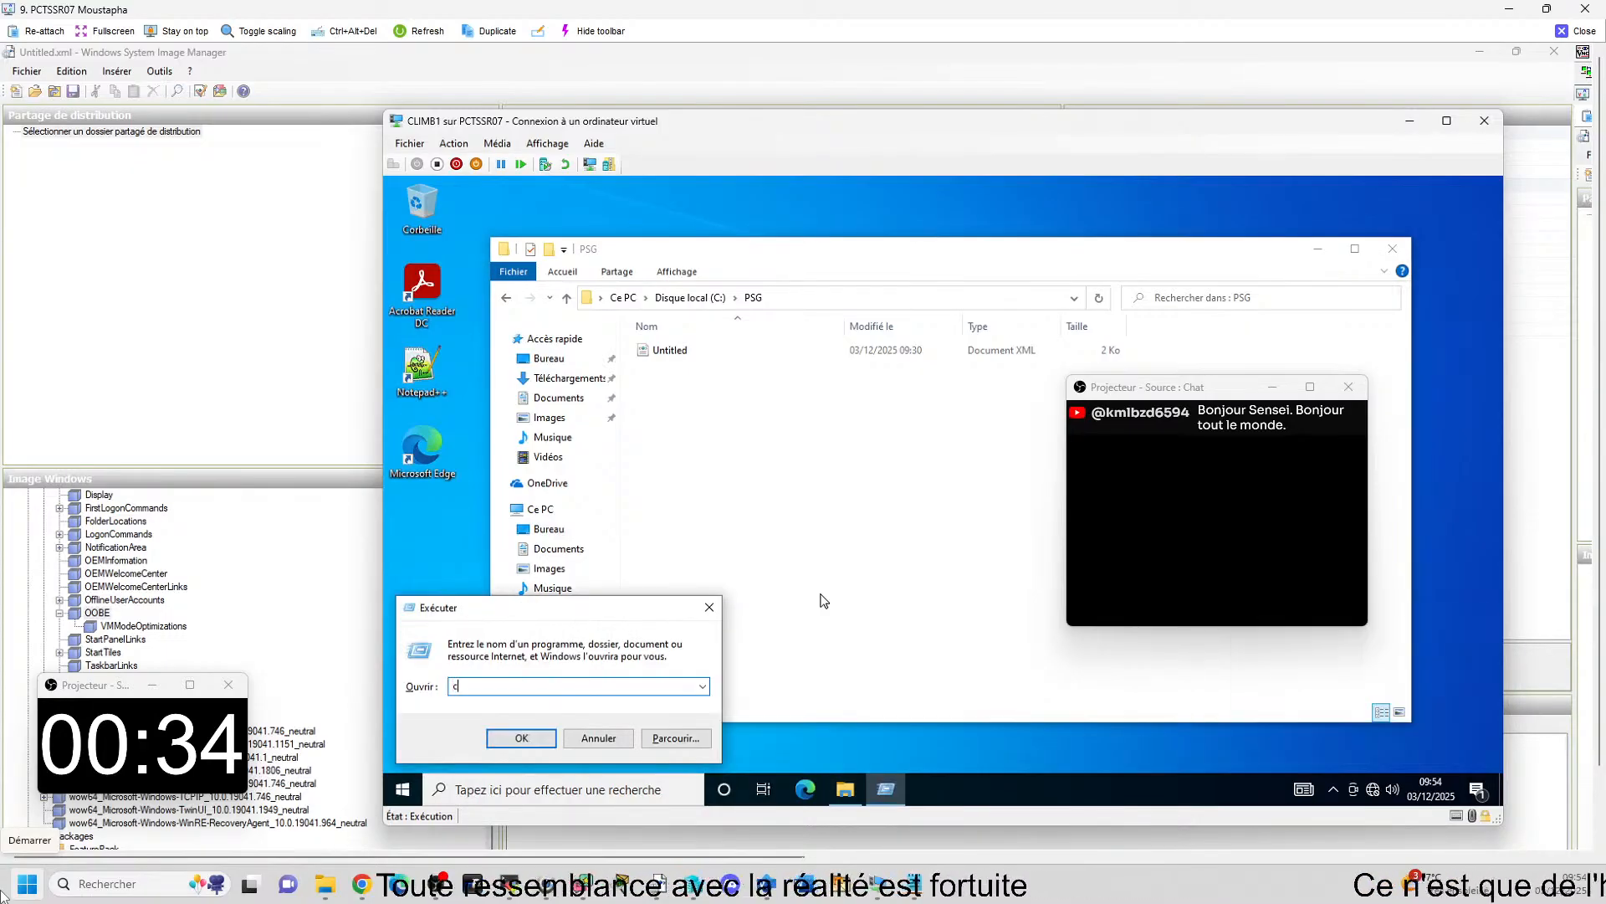
{"action": "key", "text": "Return"}
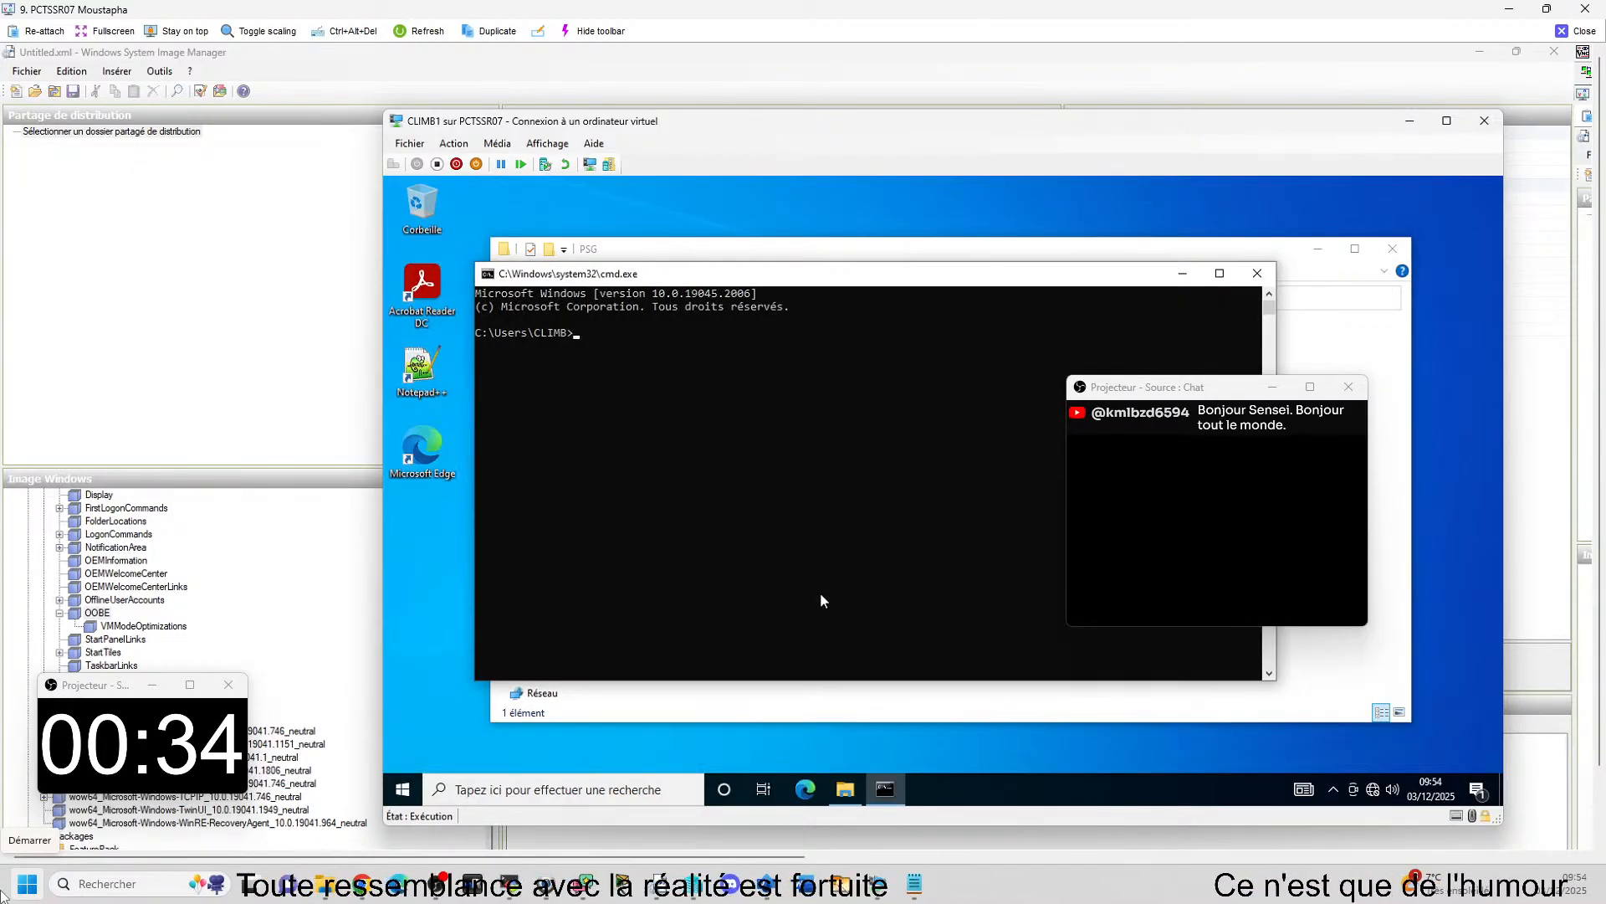
{"action": "type", "text": "c:\\windows\\system32\\Sysprep\\sysprep.exe /oobe /generalize /reboot /unattend:c:\\psg\\untitled.xml"}
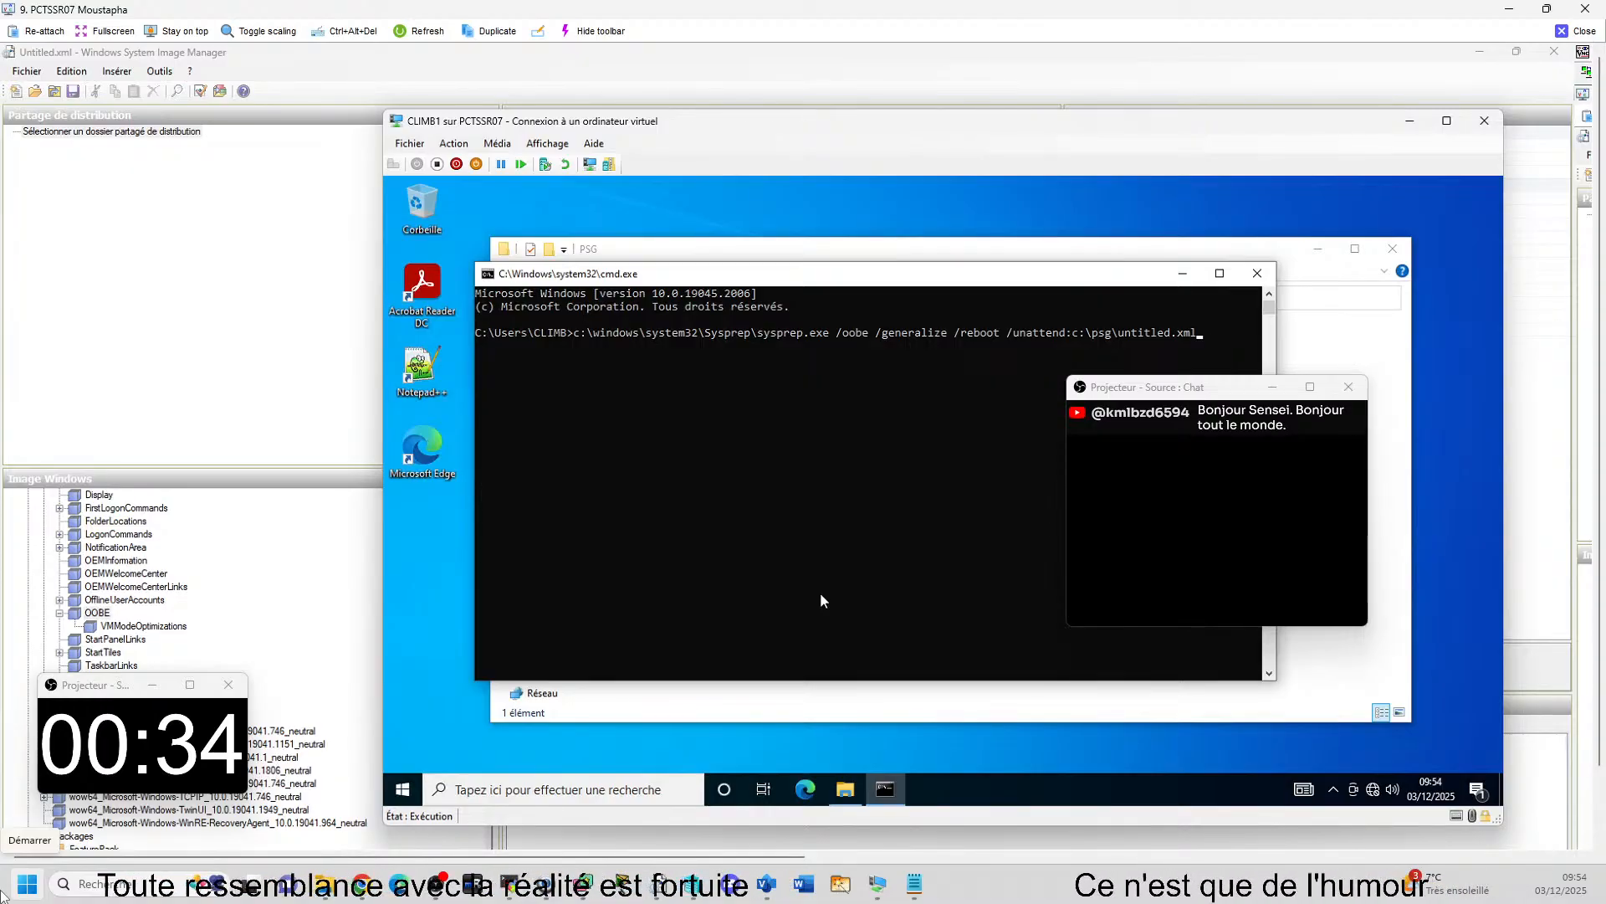
{"action": "key", "text": "Return"}
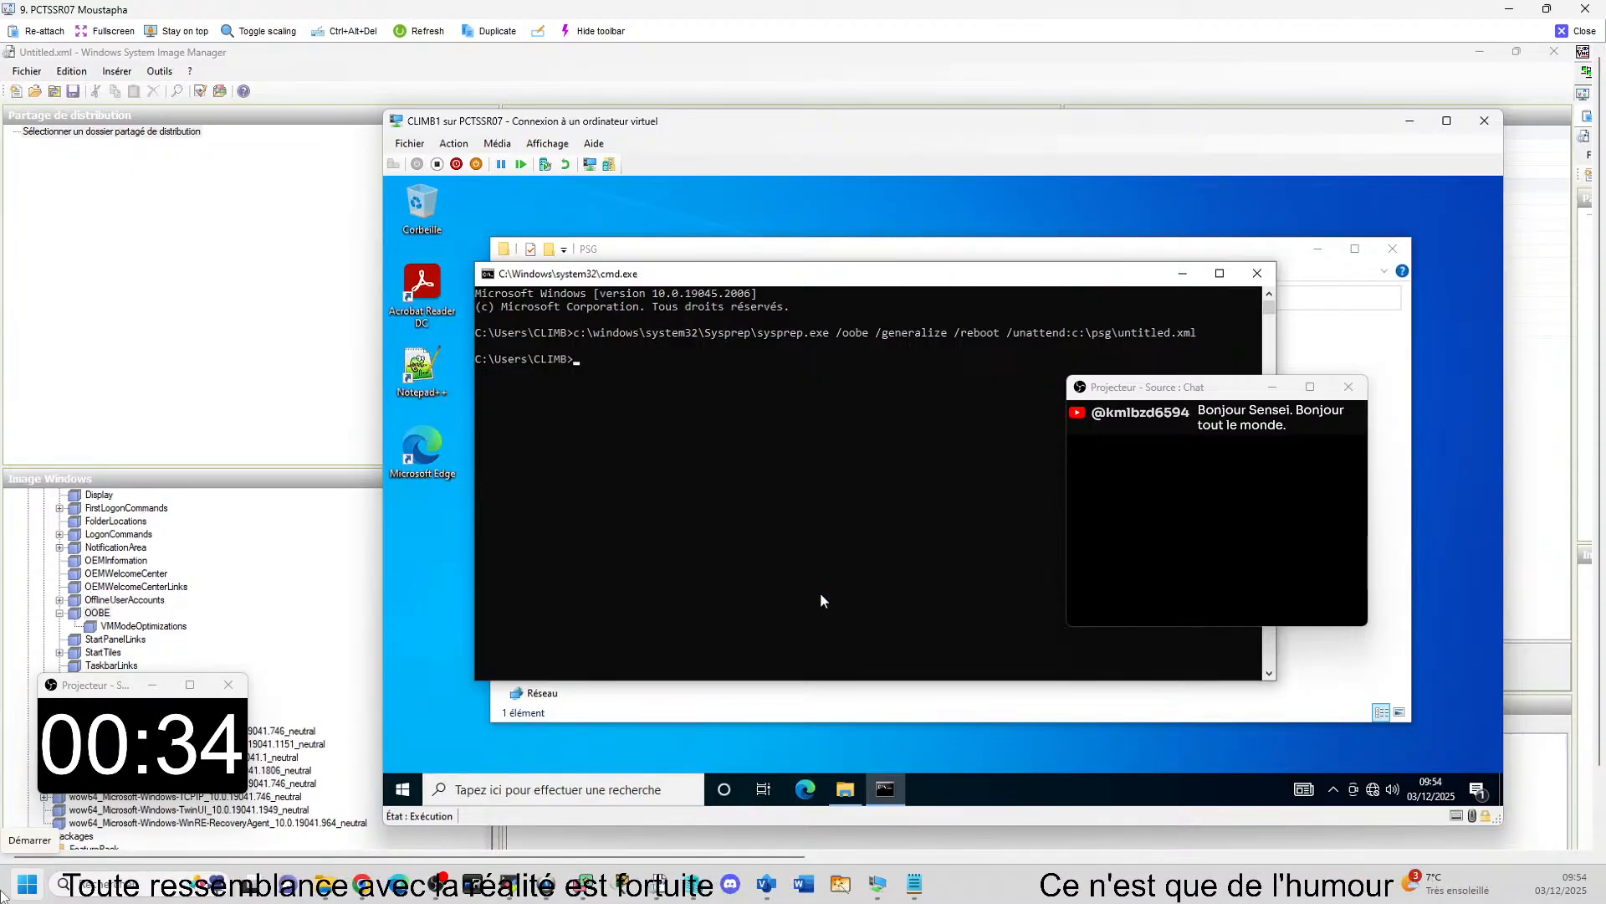
Turn off the enhanced session (Session étendue) for CLIMB1 and sign in to the CLIMB account with its password.
{"action": "left_click", "coordinate": [563, 148]}
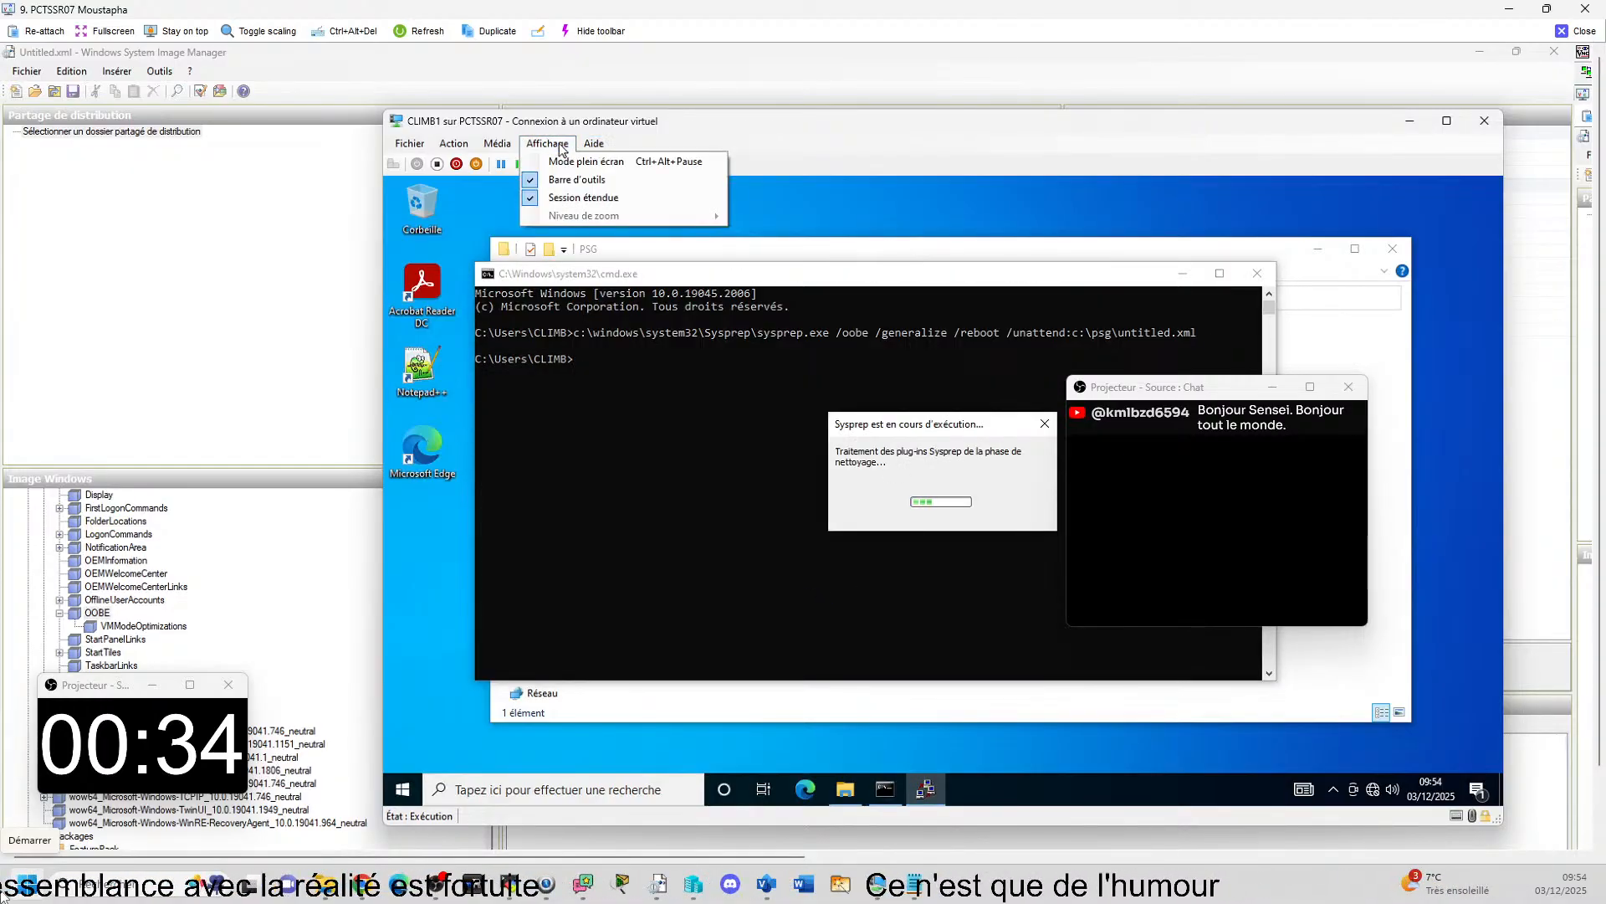
{"action": "left_click", "coordinate": [533, 204]}
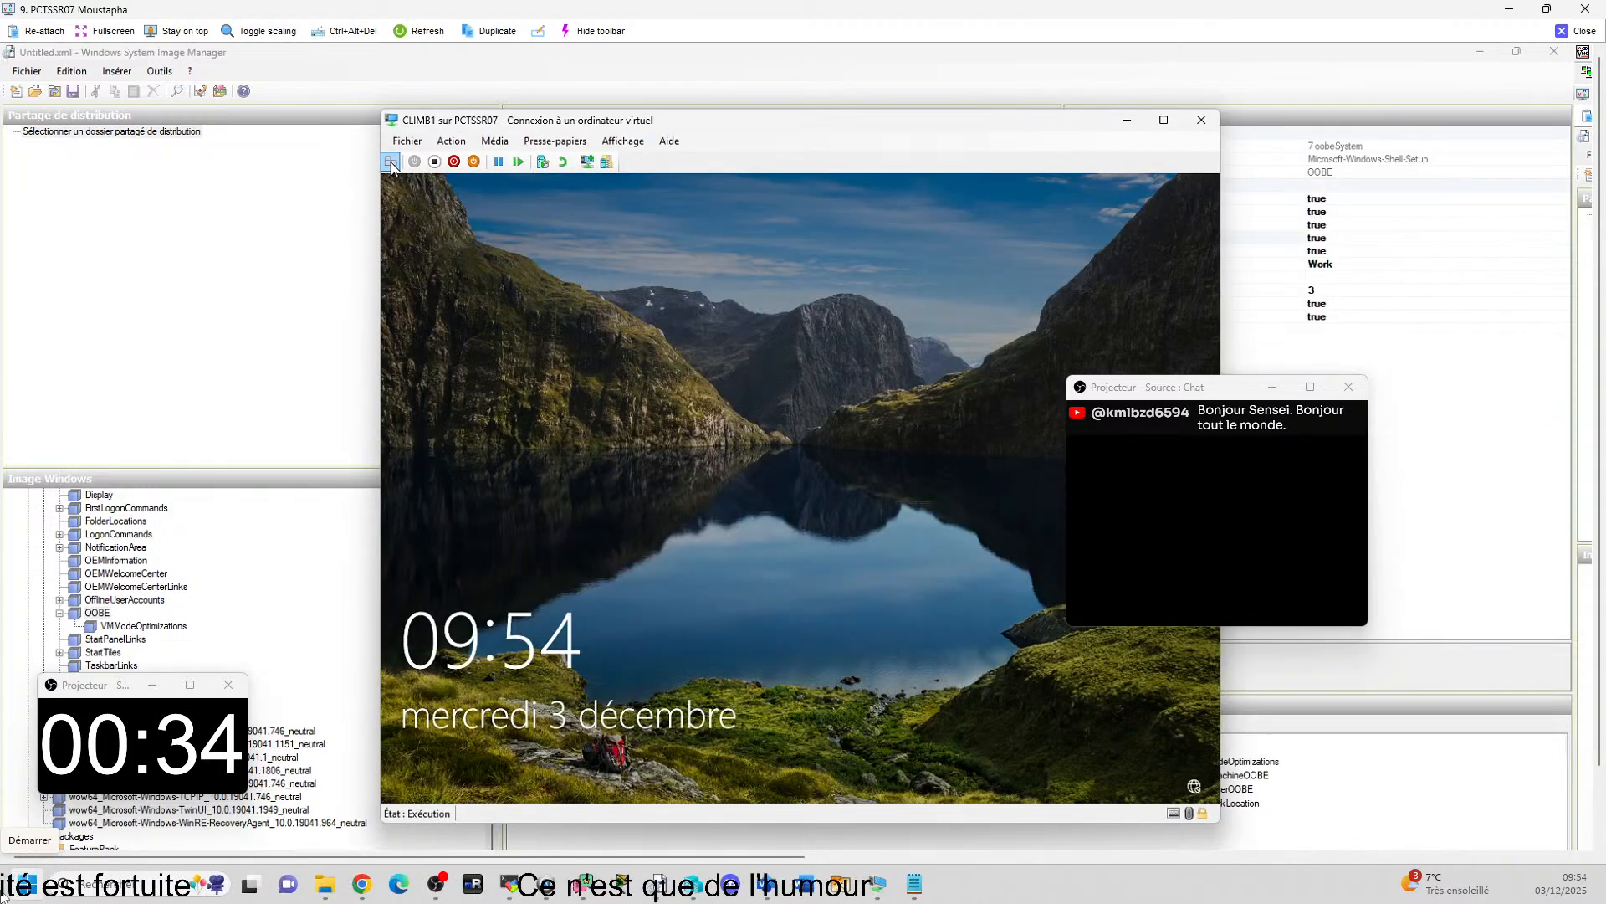
{"action": "left_click", "coordinate": [667, 570]}
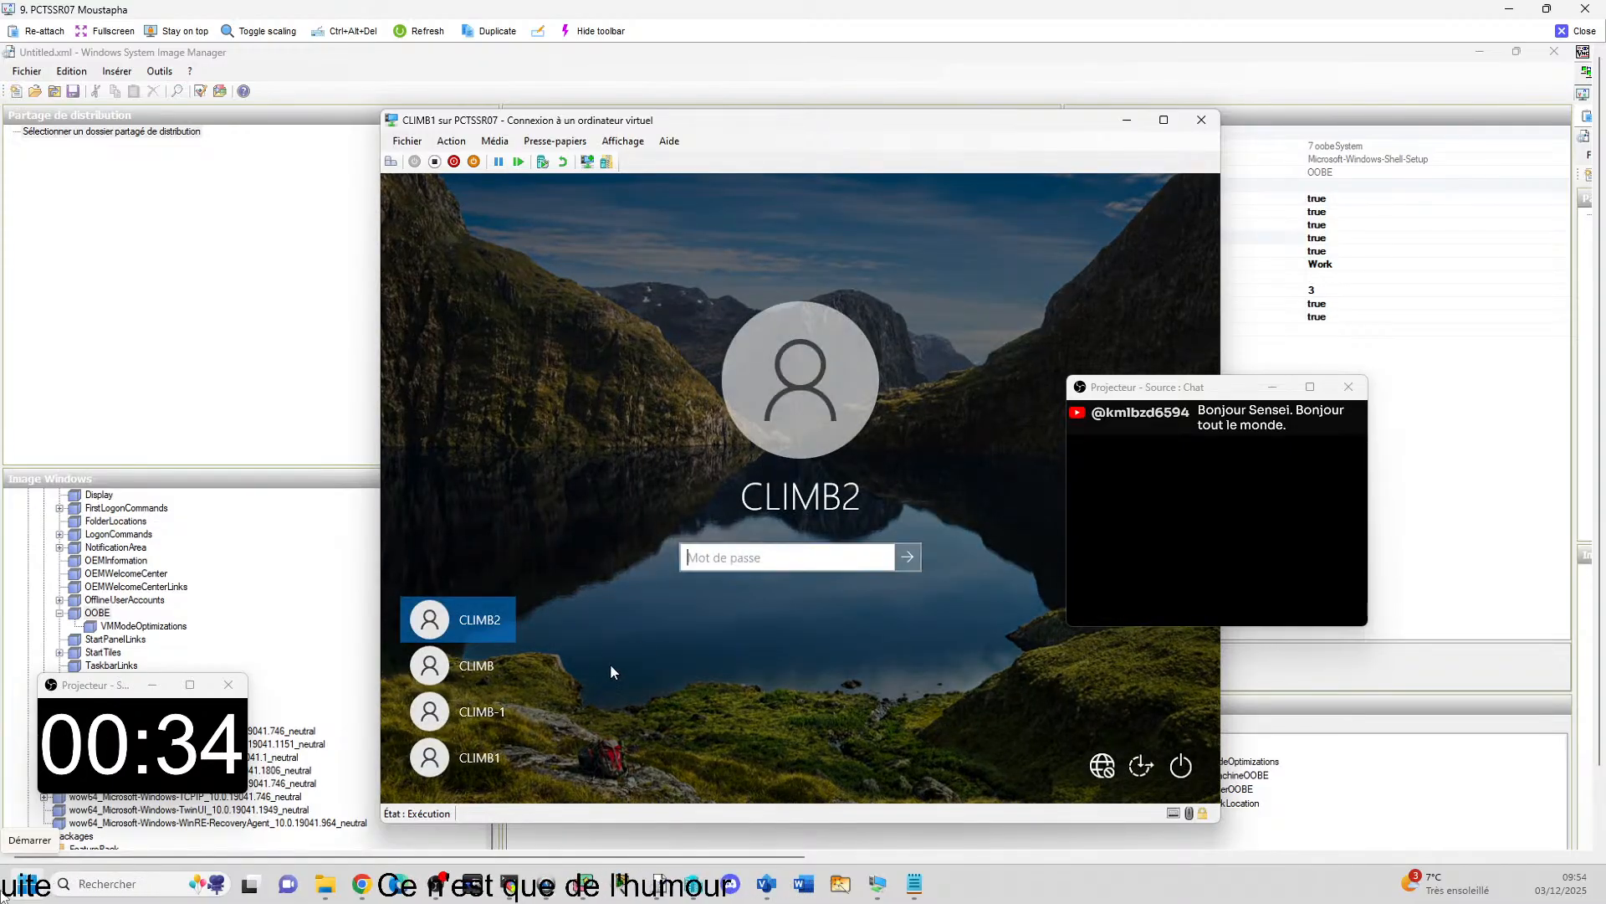
{"action": "left_click", "coordinate": [473, 665]}
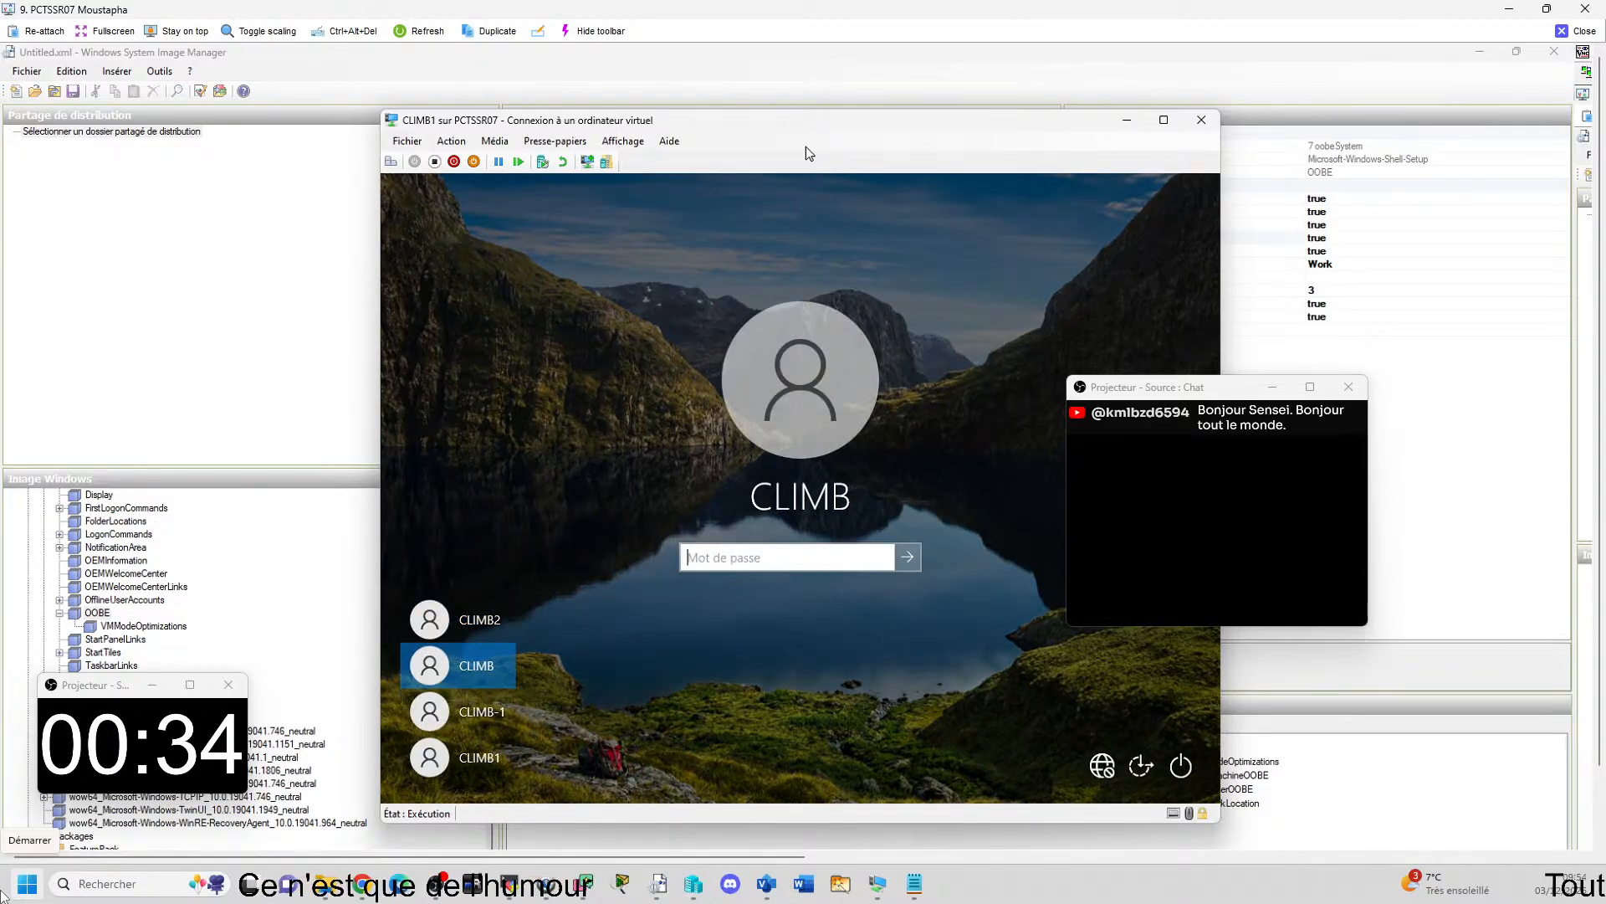
{"action": "type", "text": "xxx"}
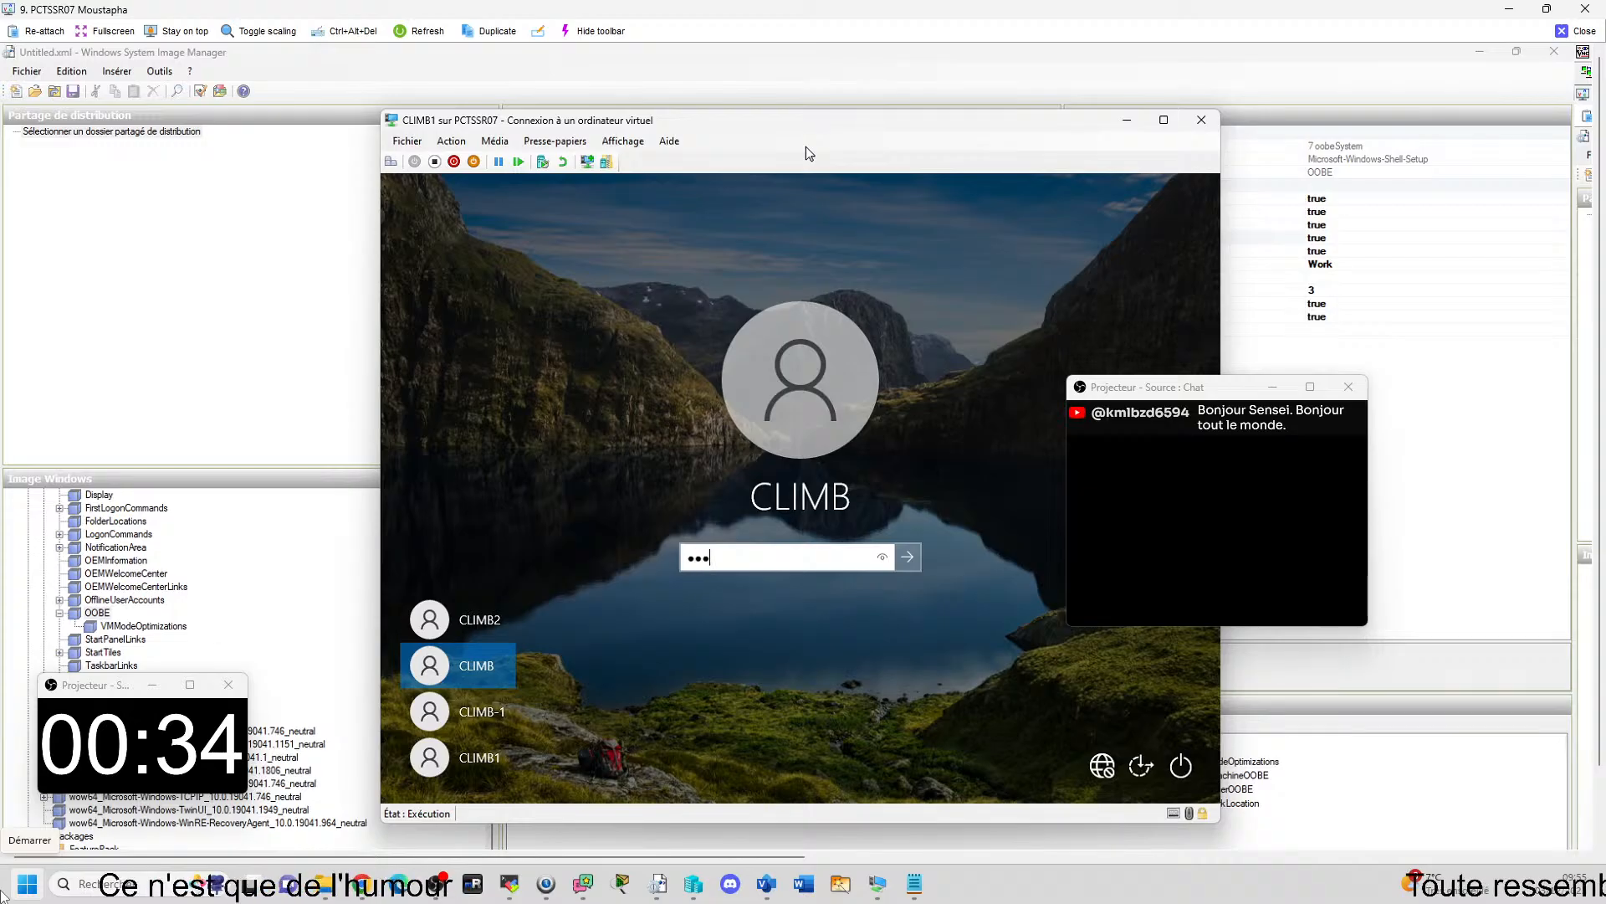
{"action": "type", "text": "xxxxxxx"}
{"action": "key", "text": "Return"}
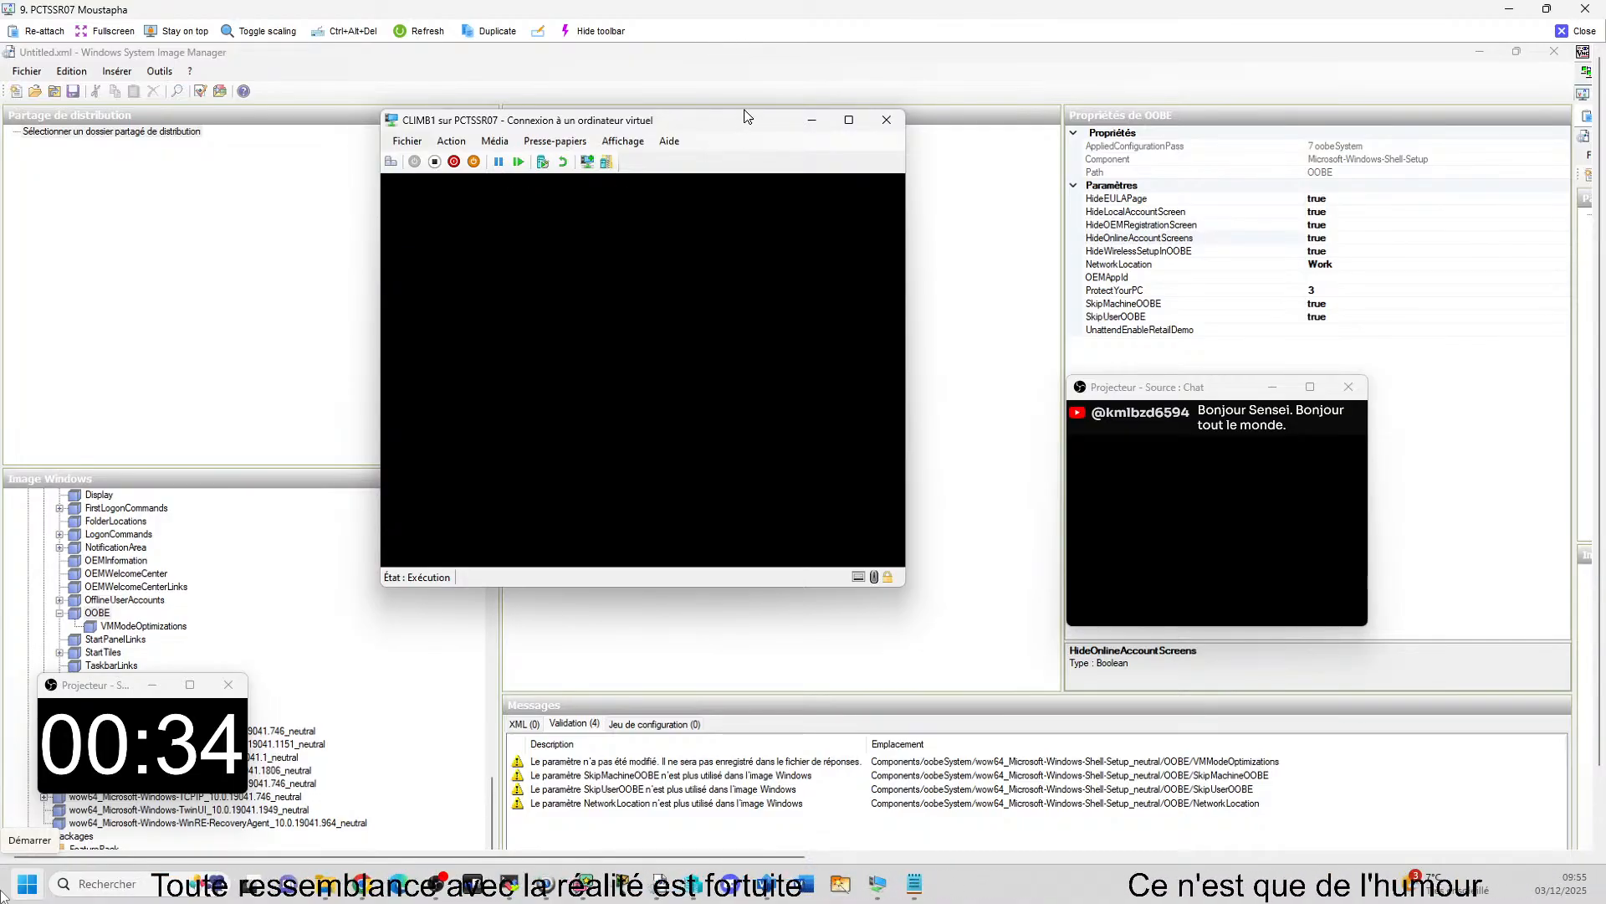
Move the CLIMB1 window slightly lower and shut down the virtual machine's operating system, confirming the stop.
{"action": "left_click_drag", "start_coordinate": [747, 115], "coordinate": [828, 163]}
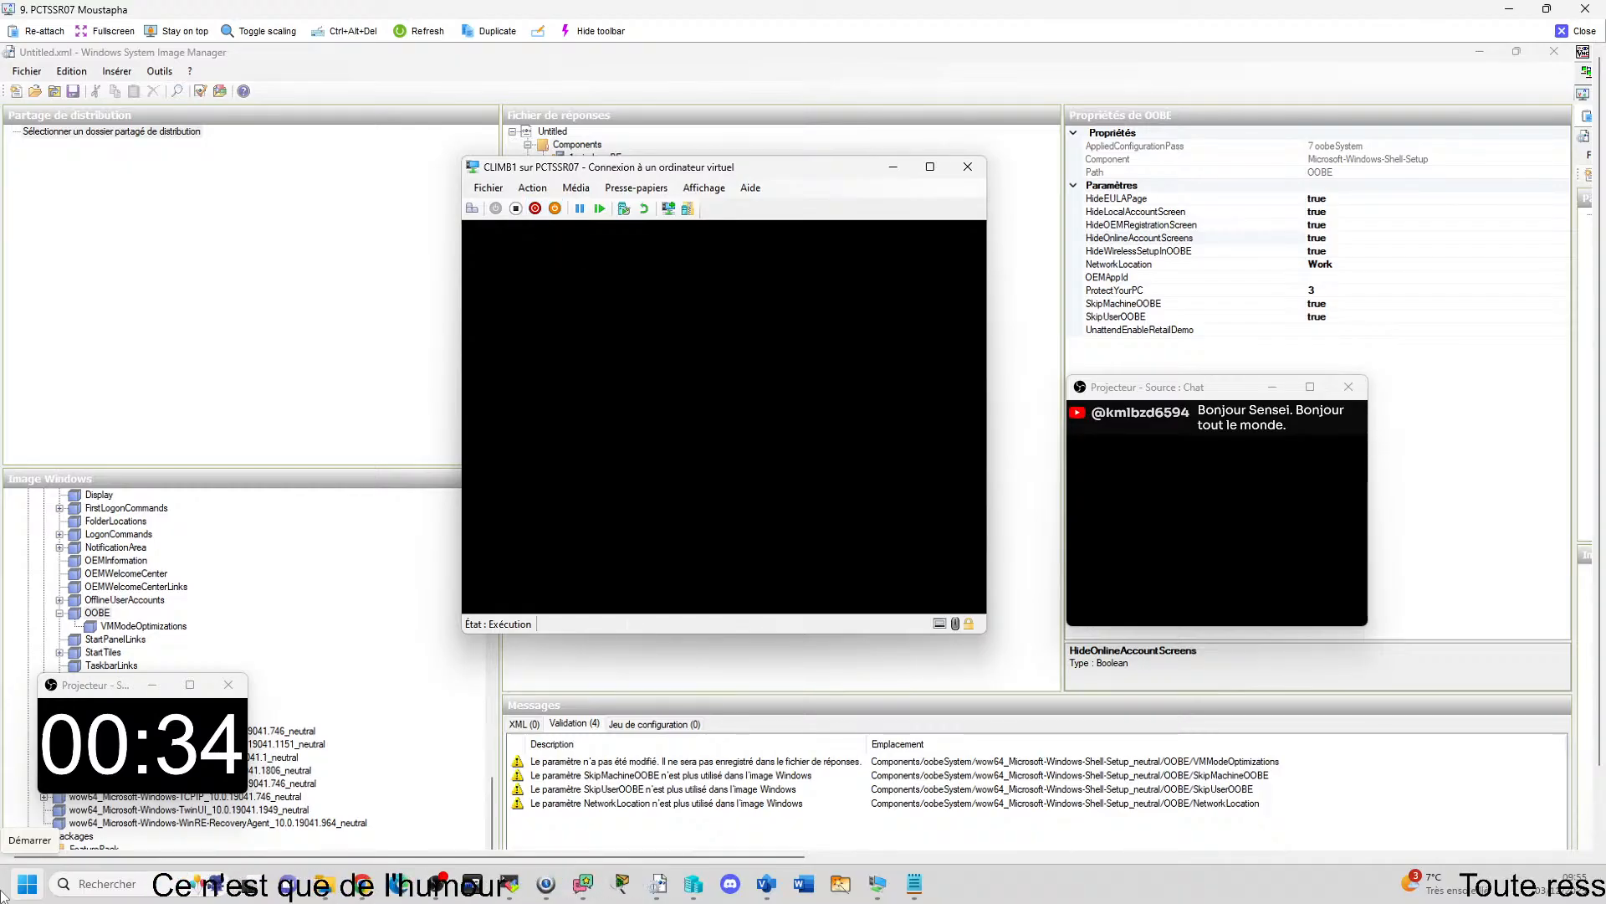
{"action": "left_click", "coordinate": [536, 210]}
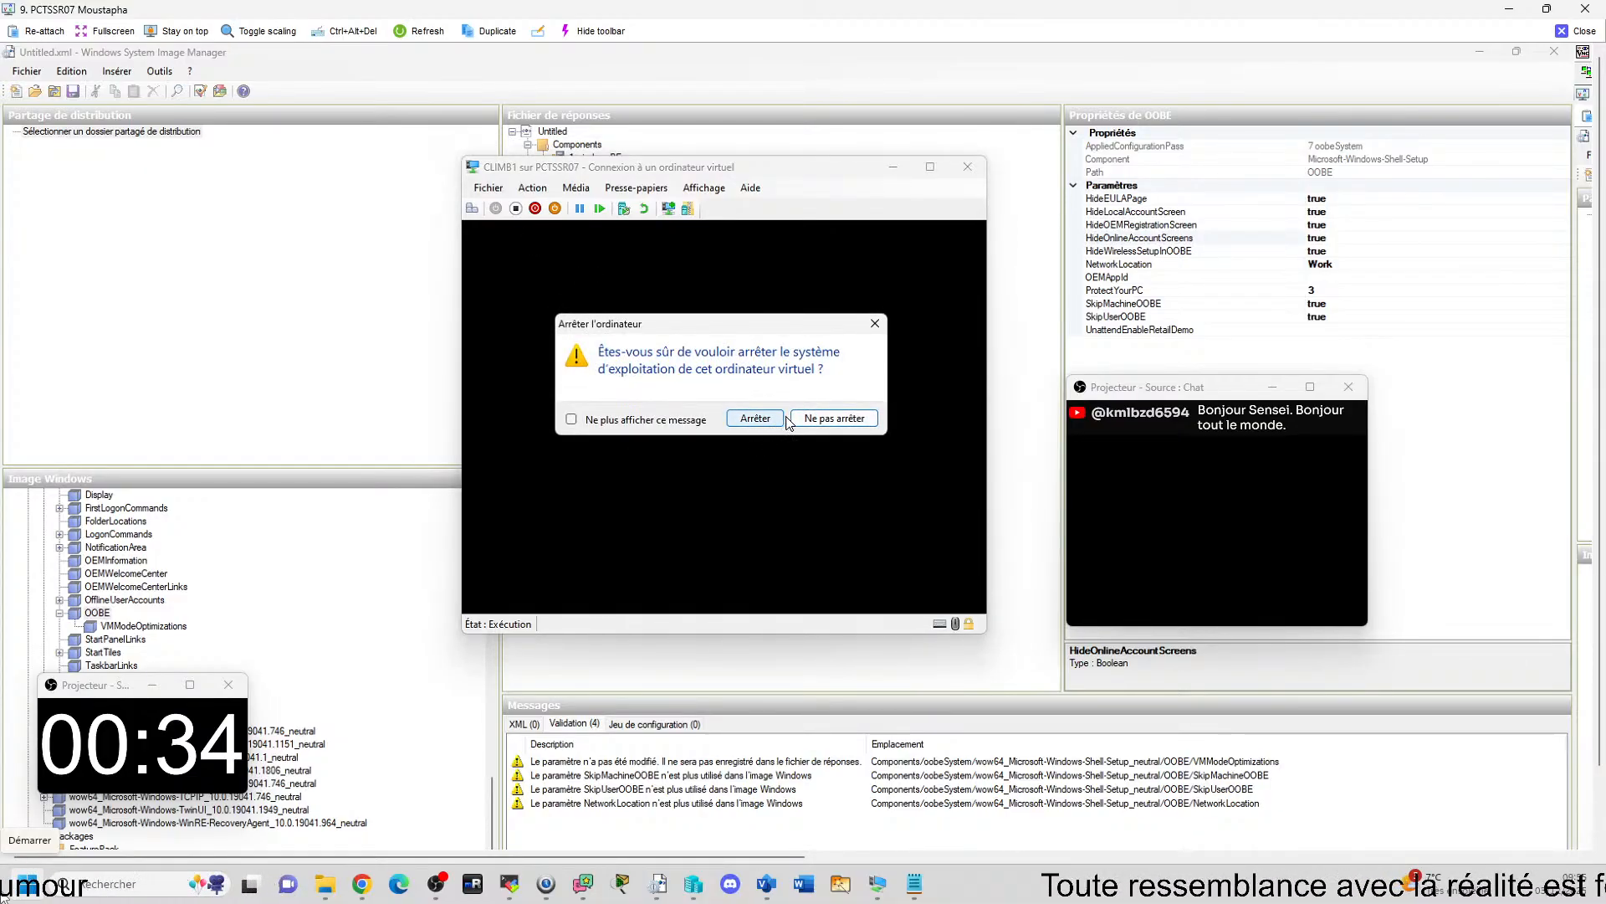
{"action": "left_click", "coordinate": [757, 420]}
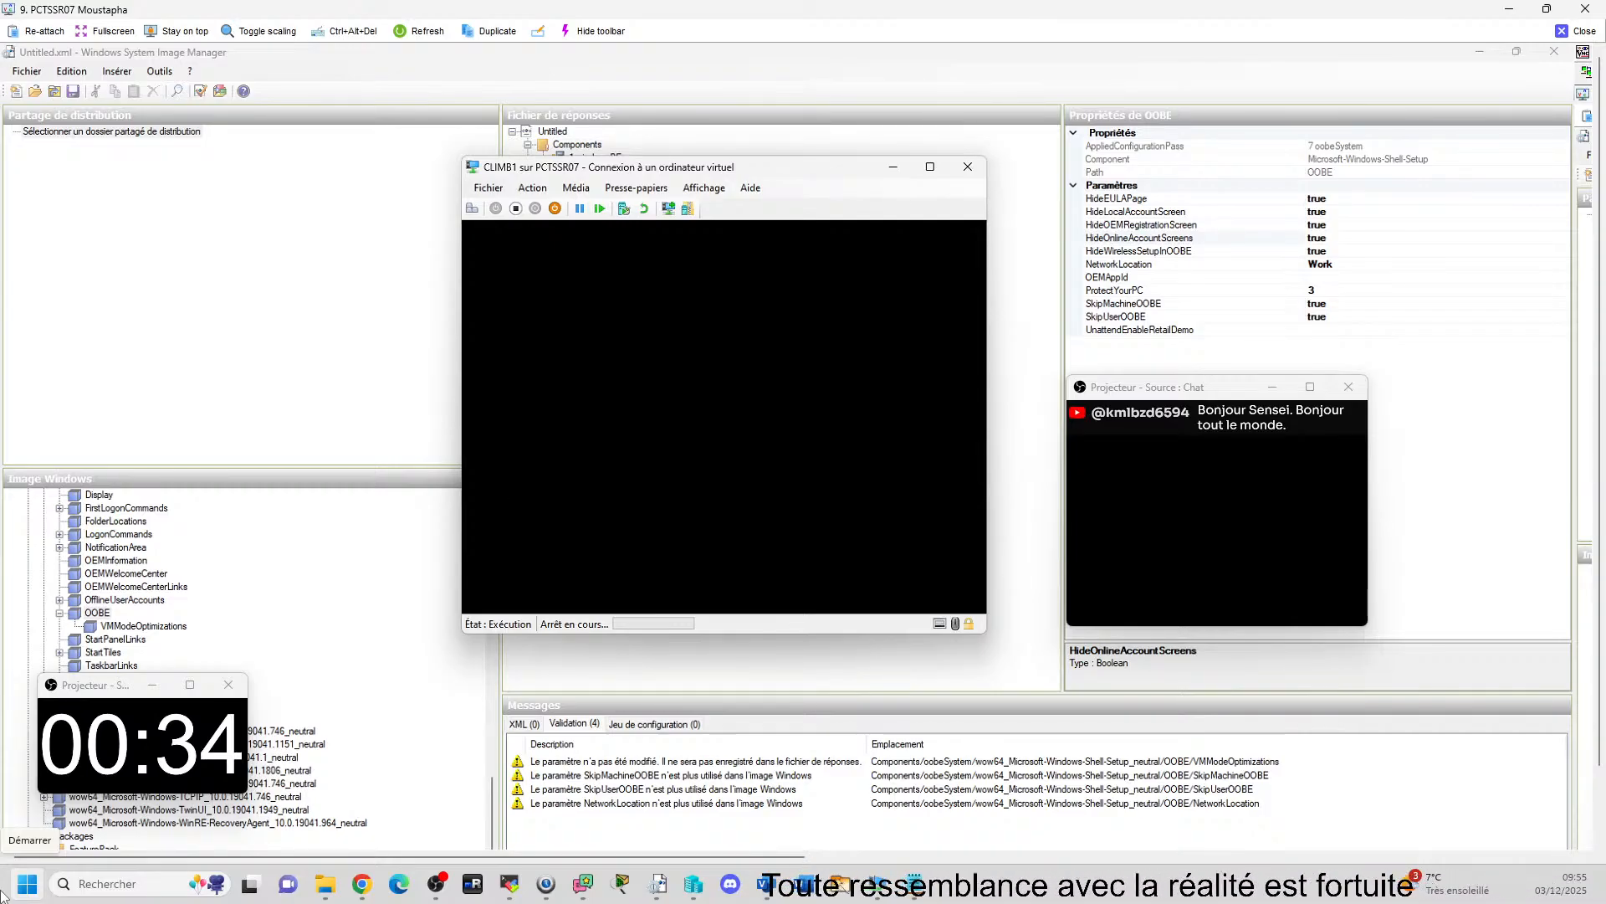
Close the CLIMB1 and CLIMB-2 virtual machine windows and end the remote control session on PCTSSR07.
{"action": "left_click", "coordinate": [971, 172]}
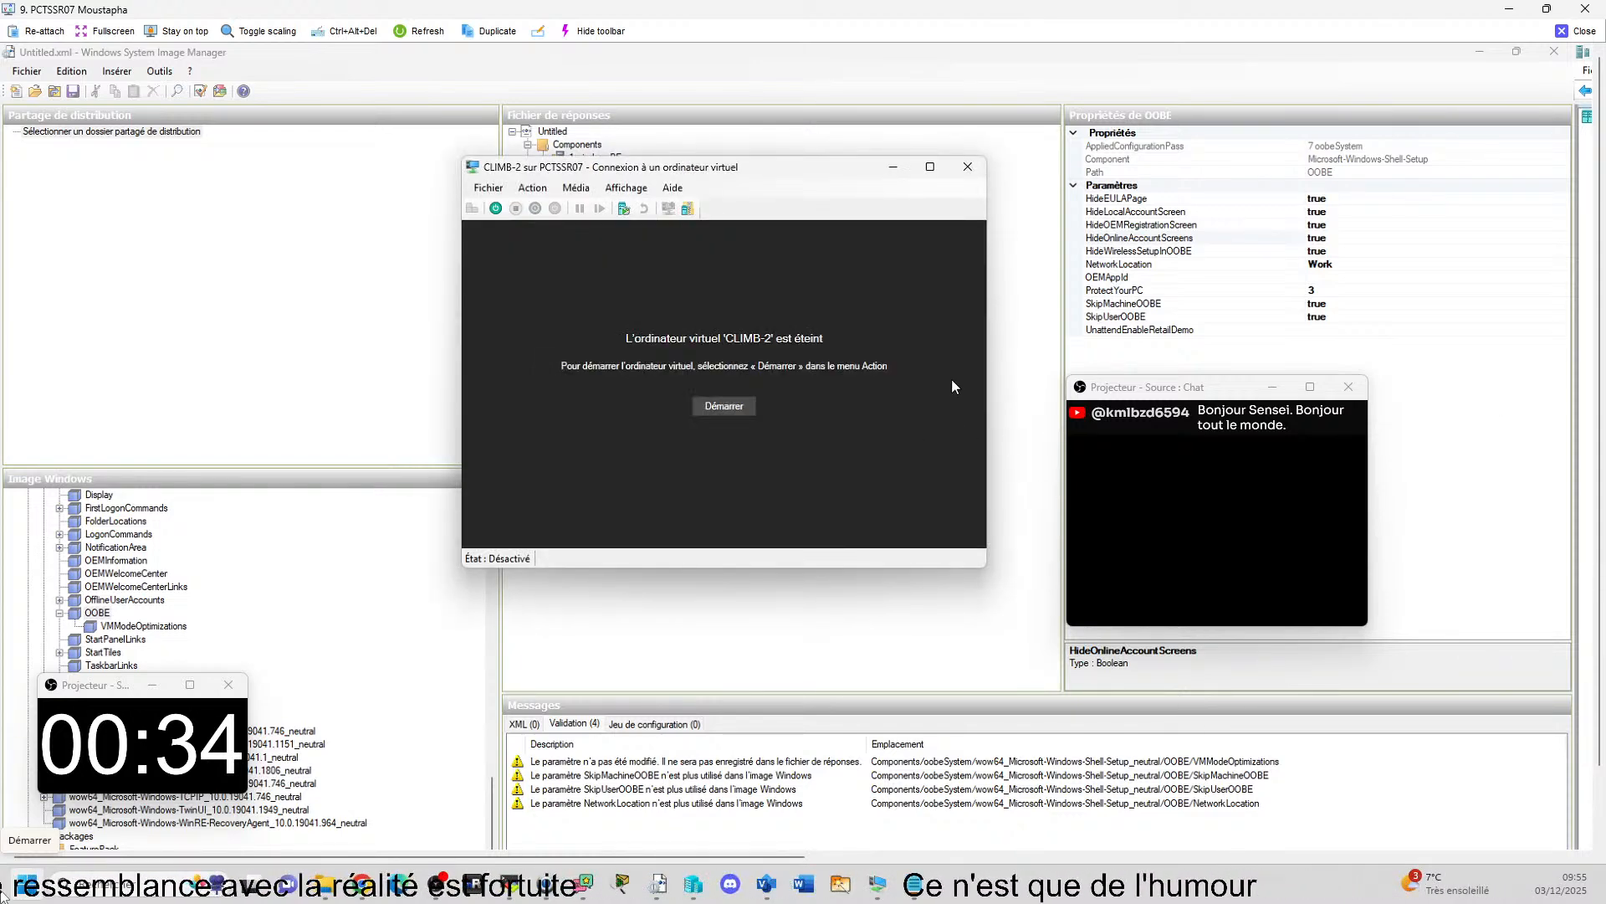
{"action": "left_click", "coordinate": [967, 167]}
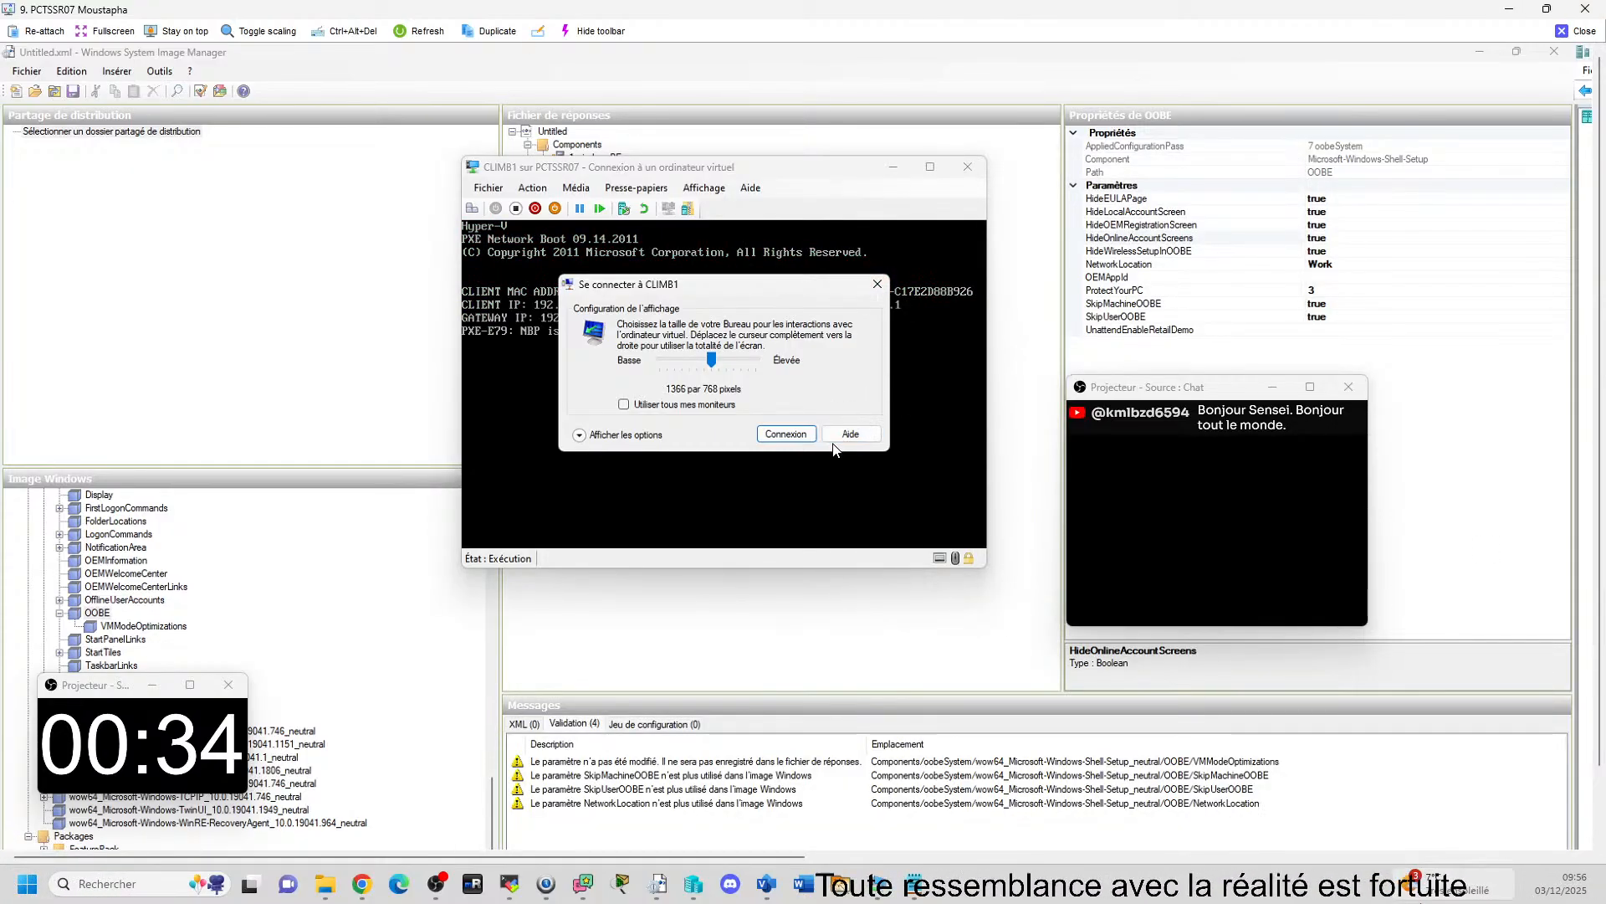
{"action": "left_click", "coordinate": [1587, 37]}
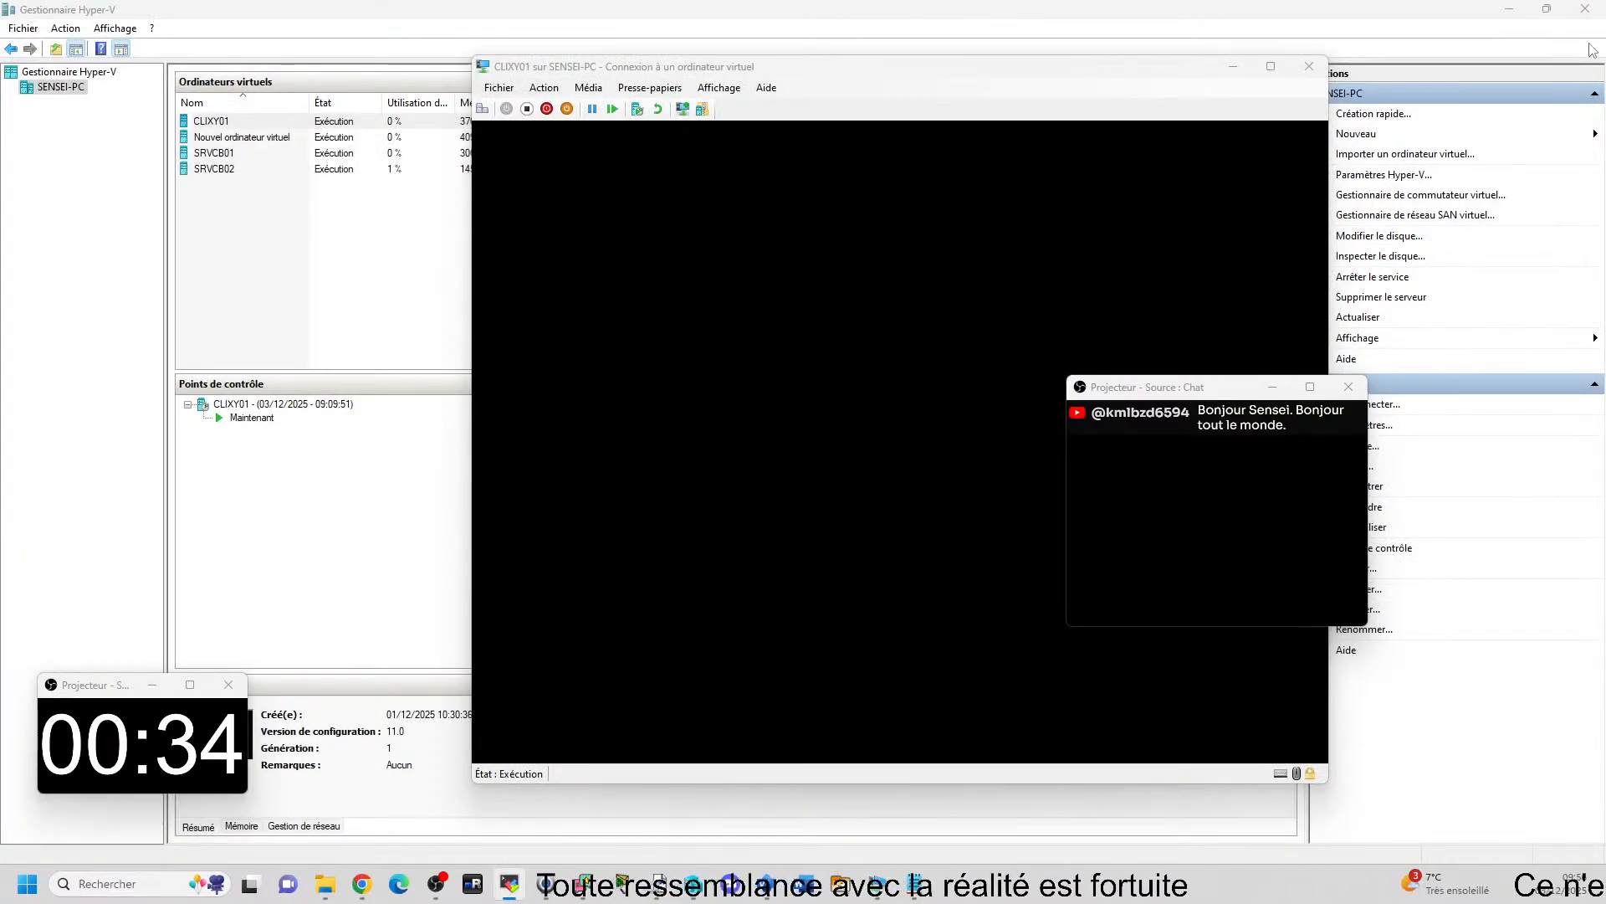
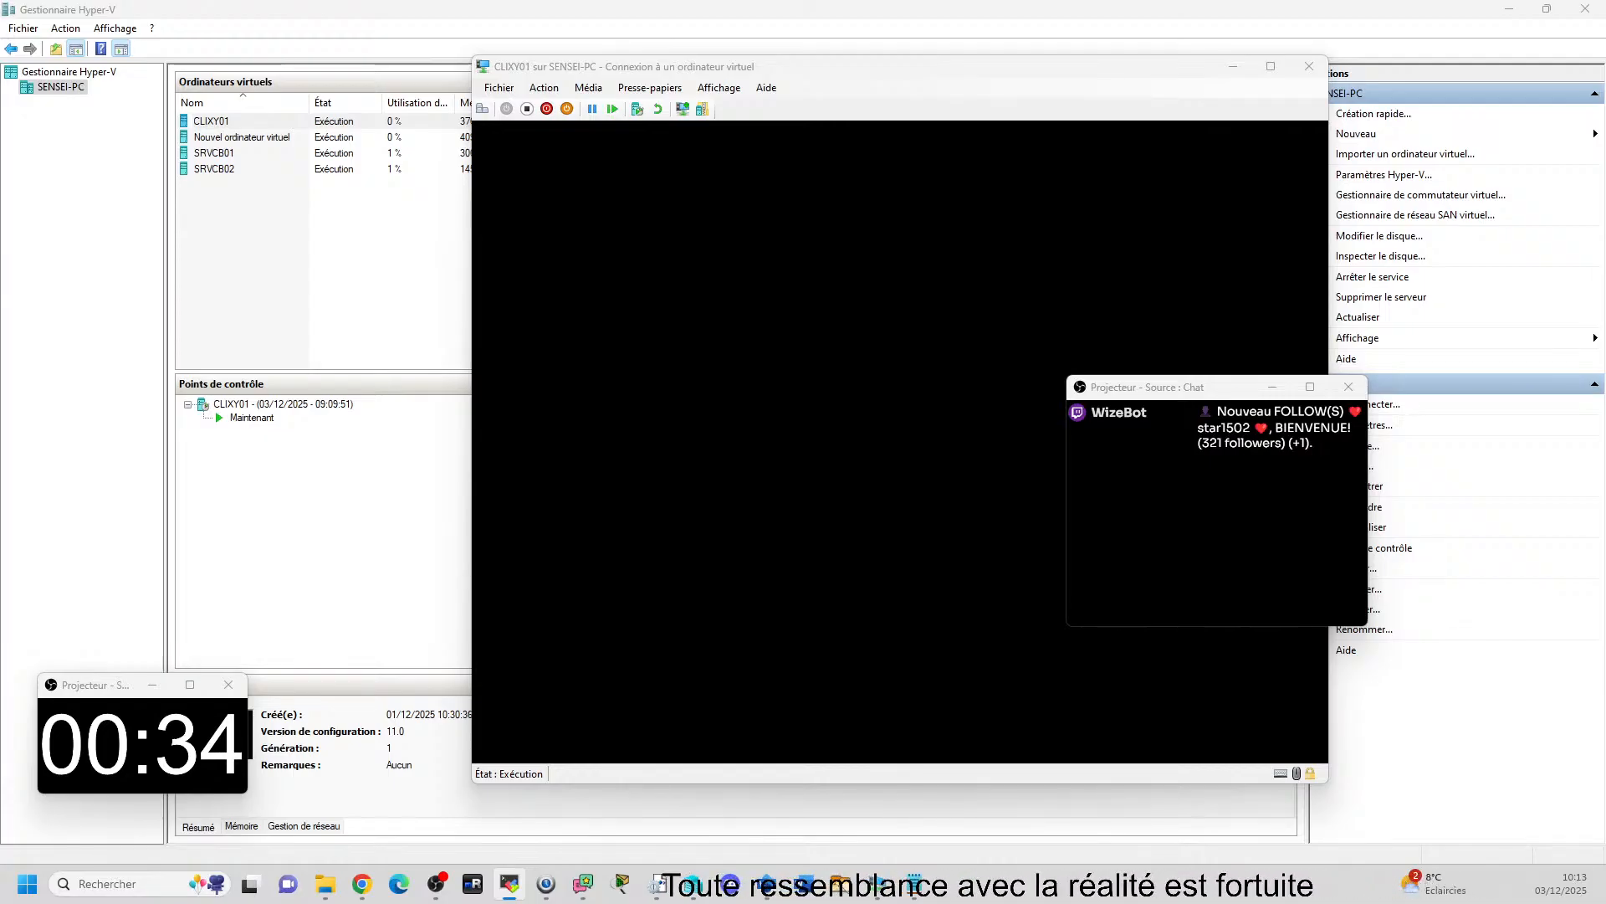
Maximize the PCTSSR14 remote control window and bring its Windows System Image Manager screen into view.
{"action": "left_click_drag", "start_coordinate": [1605, 461], "coordinate": [1192, 20]}
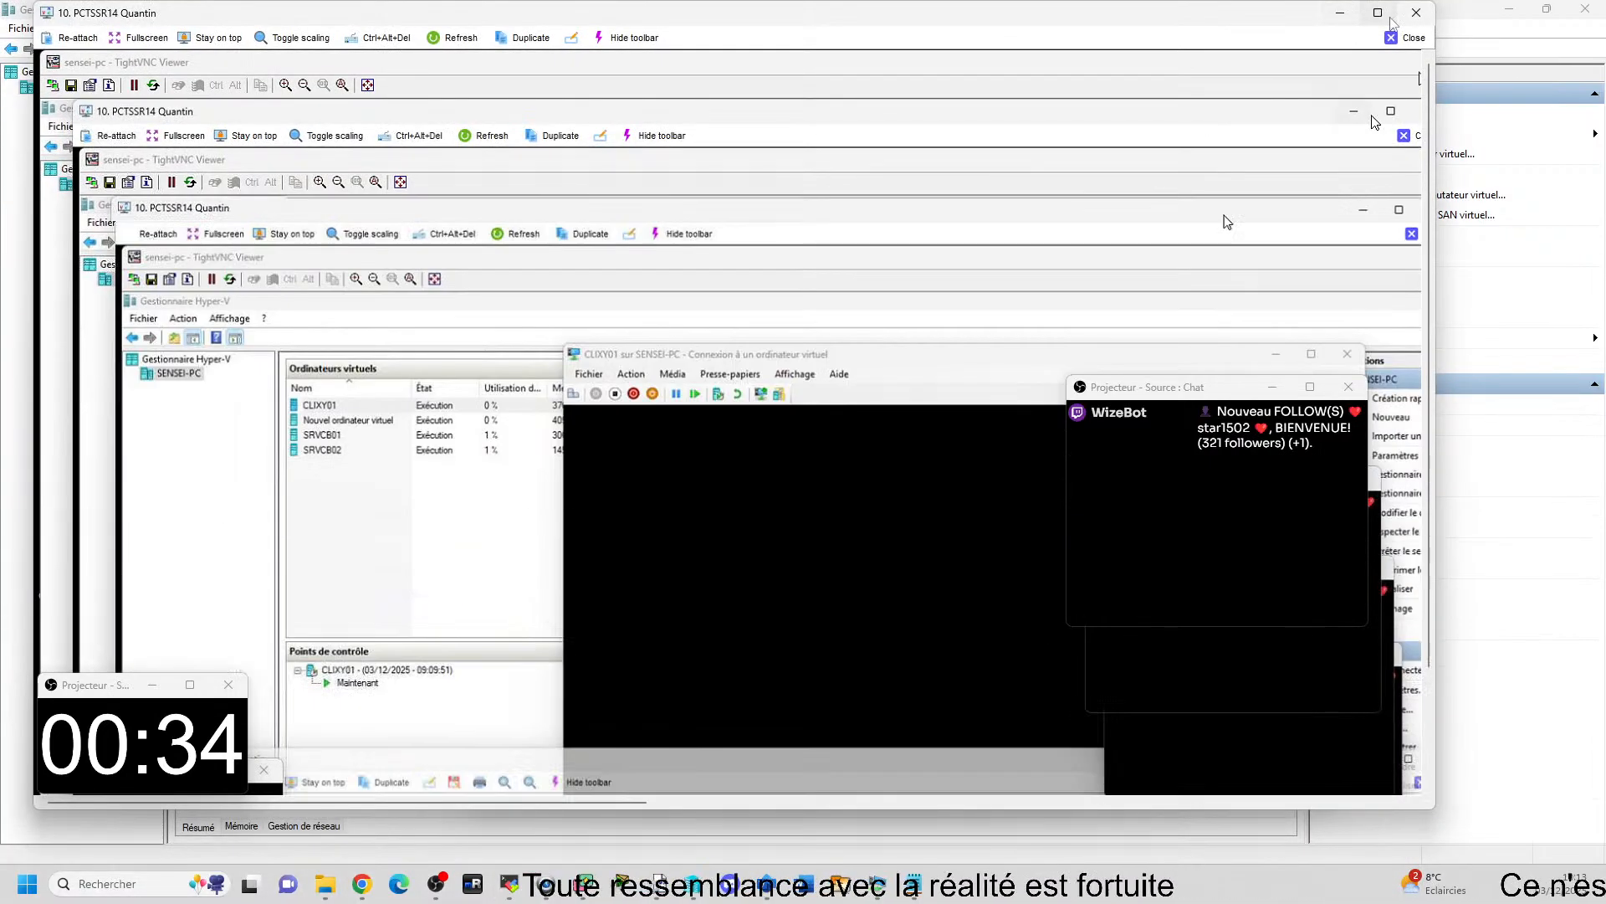
{"action": "left_click", "coordinate": [1389, 15]}
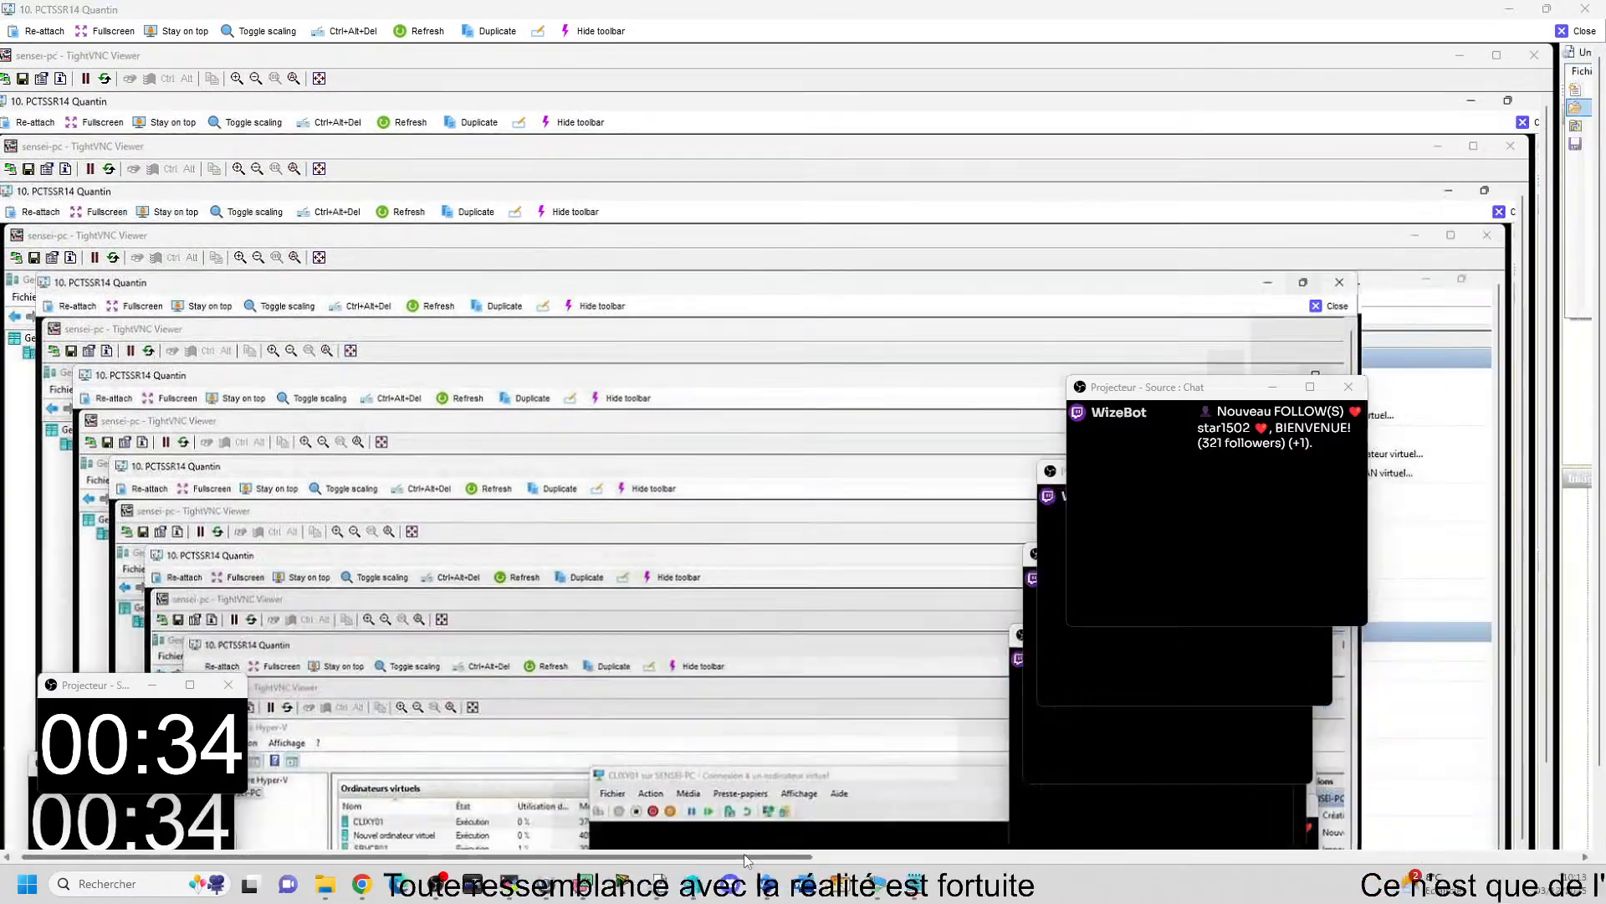
{"action": "left_click_drag", "start_coordinate": [745, 861], "coordinate": [1514, 776]}
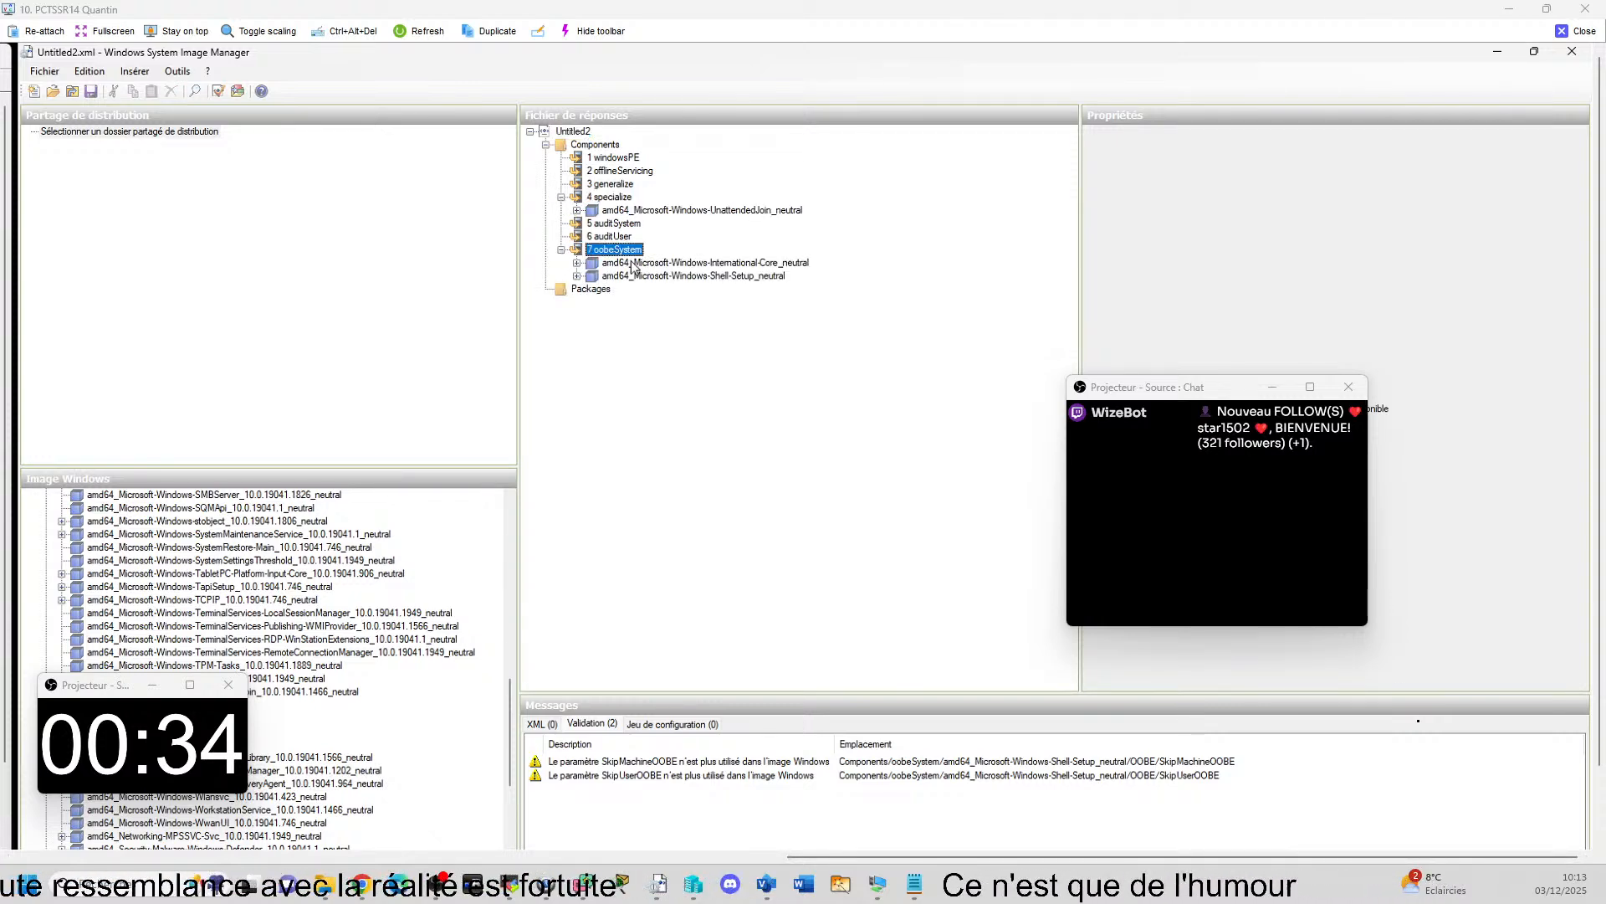
Expand the Shell-Setup component under 7 oobeSystem down to LocalAccount user001 and examine its settings and Password properties.
{"action": "left_click", "coordinate": [682, 276]}
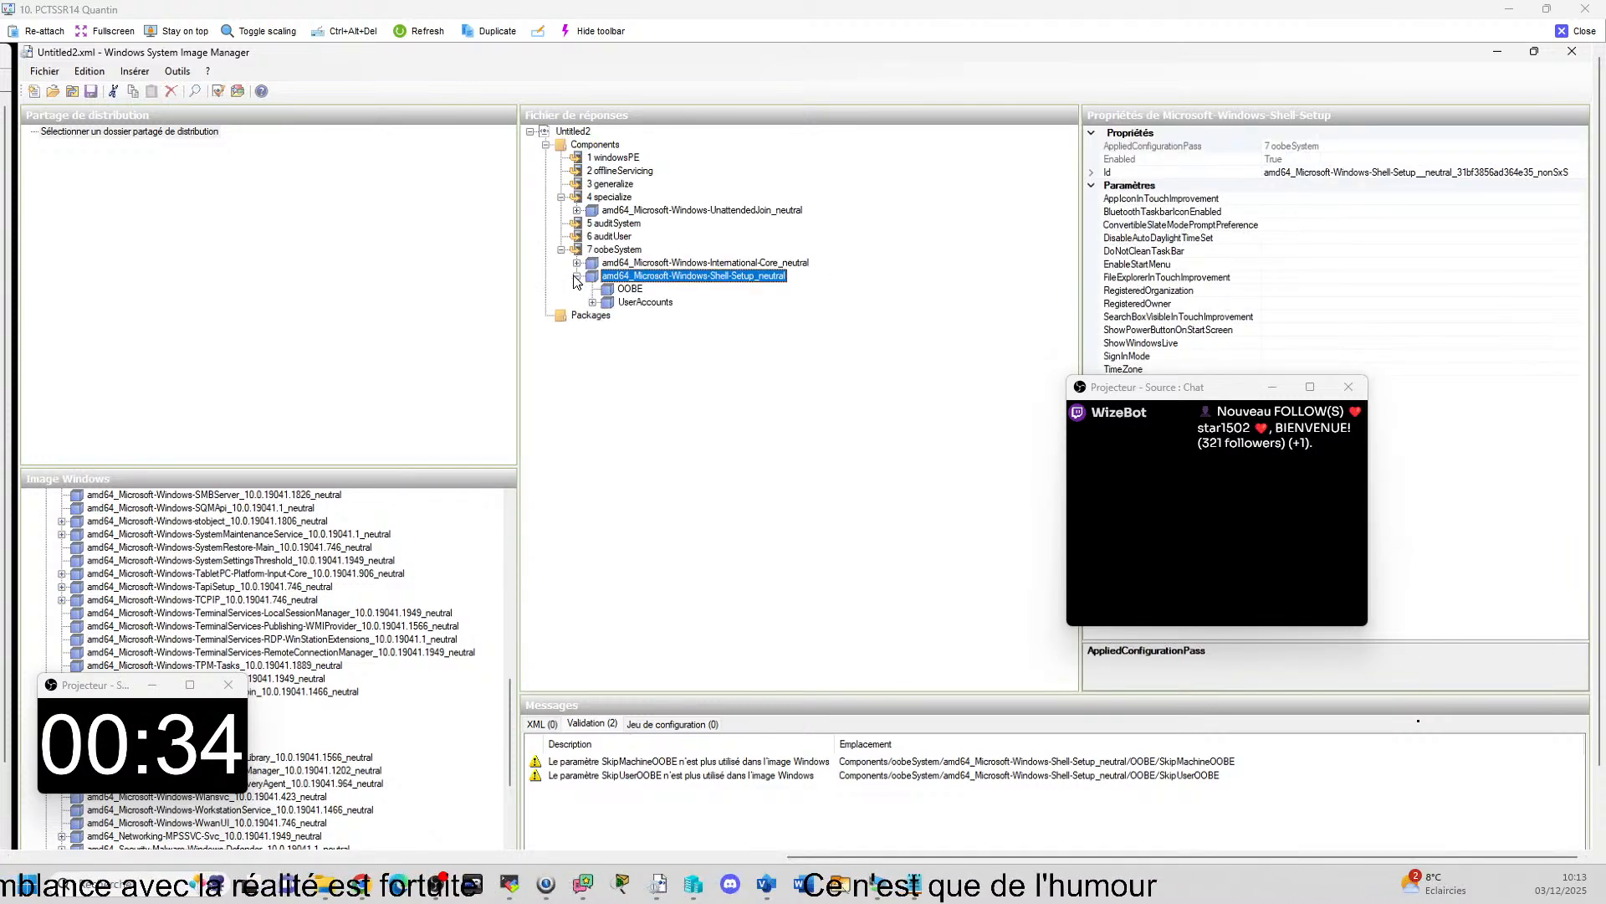
{"action": "left_click", "coordinate": [593, 303]}
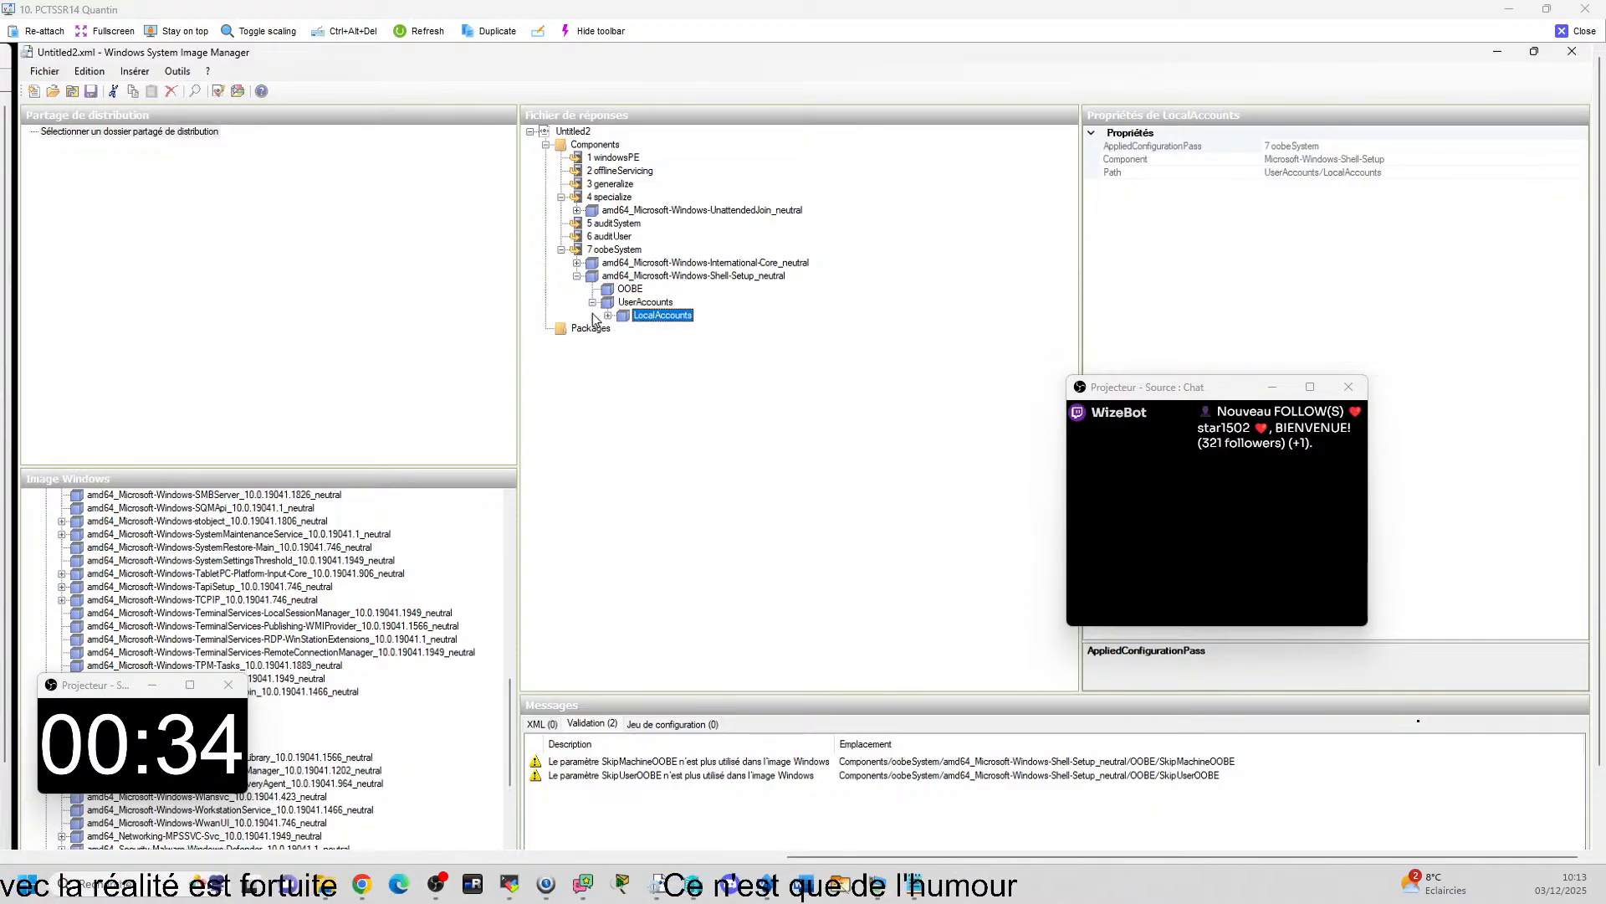
{"action": "left_click", "coordinate": [674, 329]}
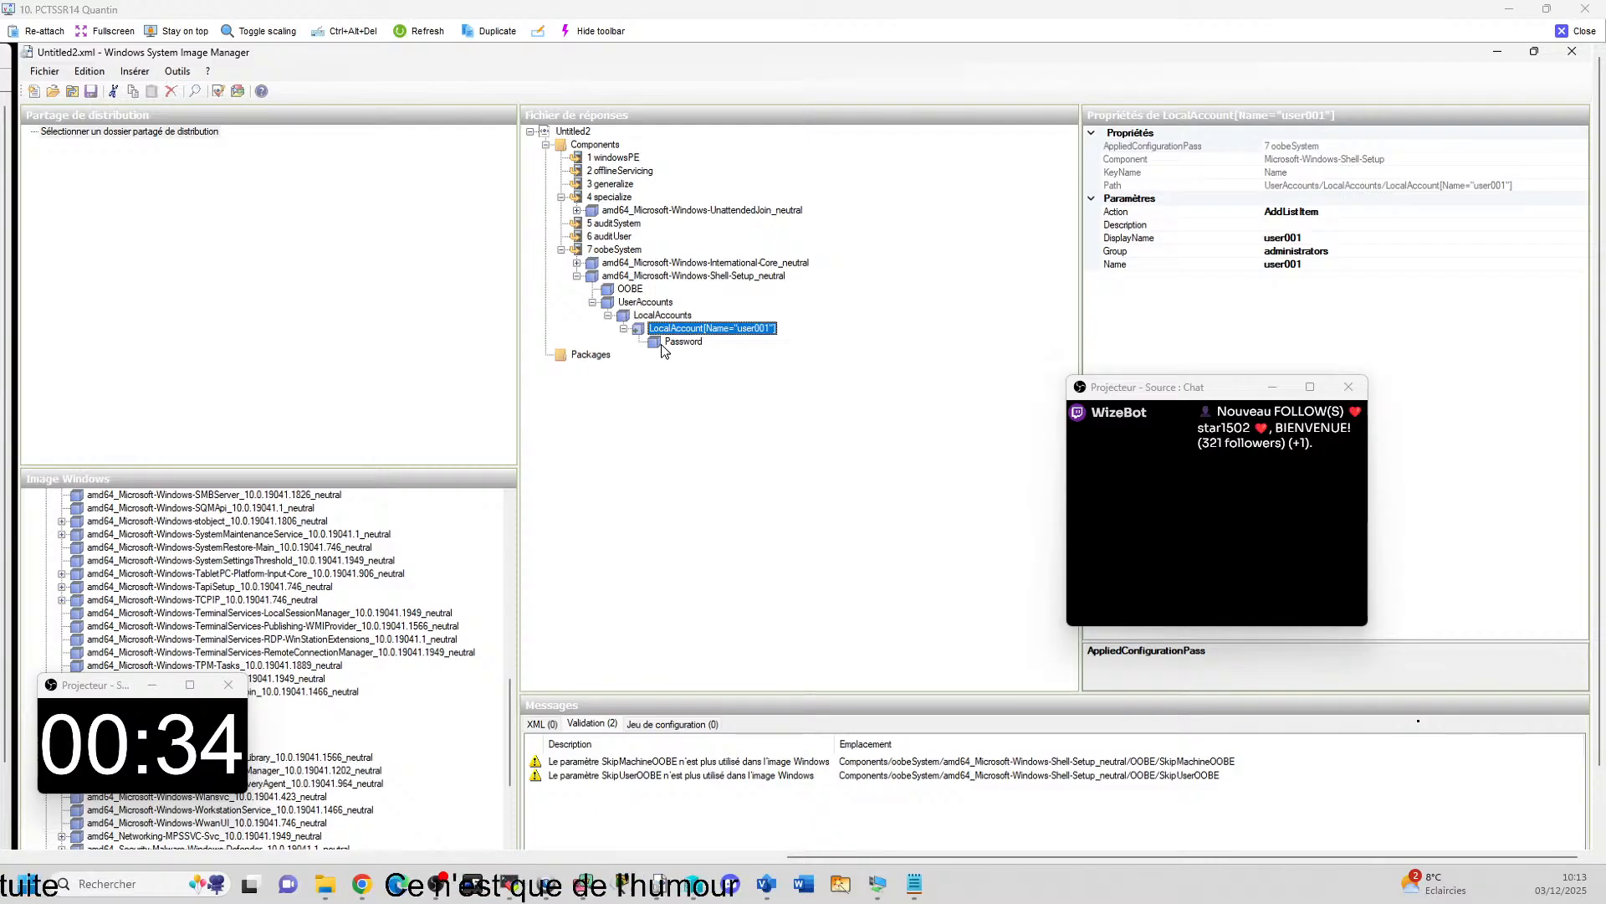
{"action": "left_click", "coordinate": [684, 342]}
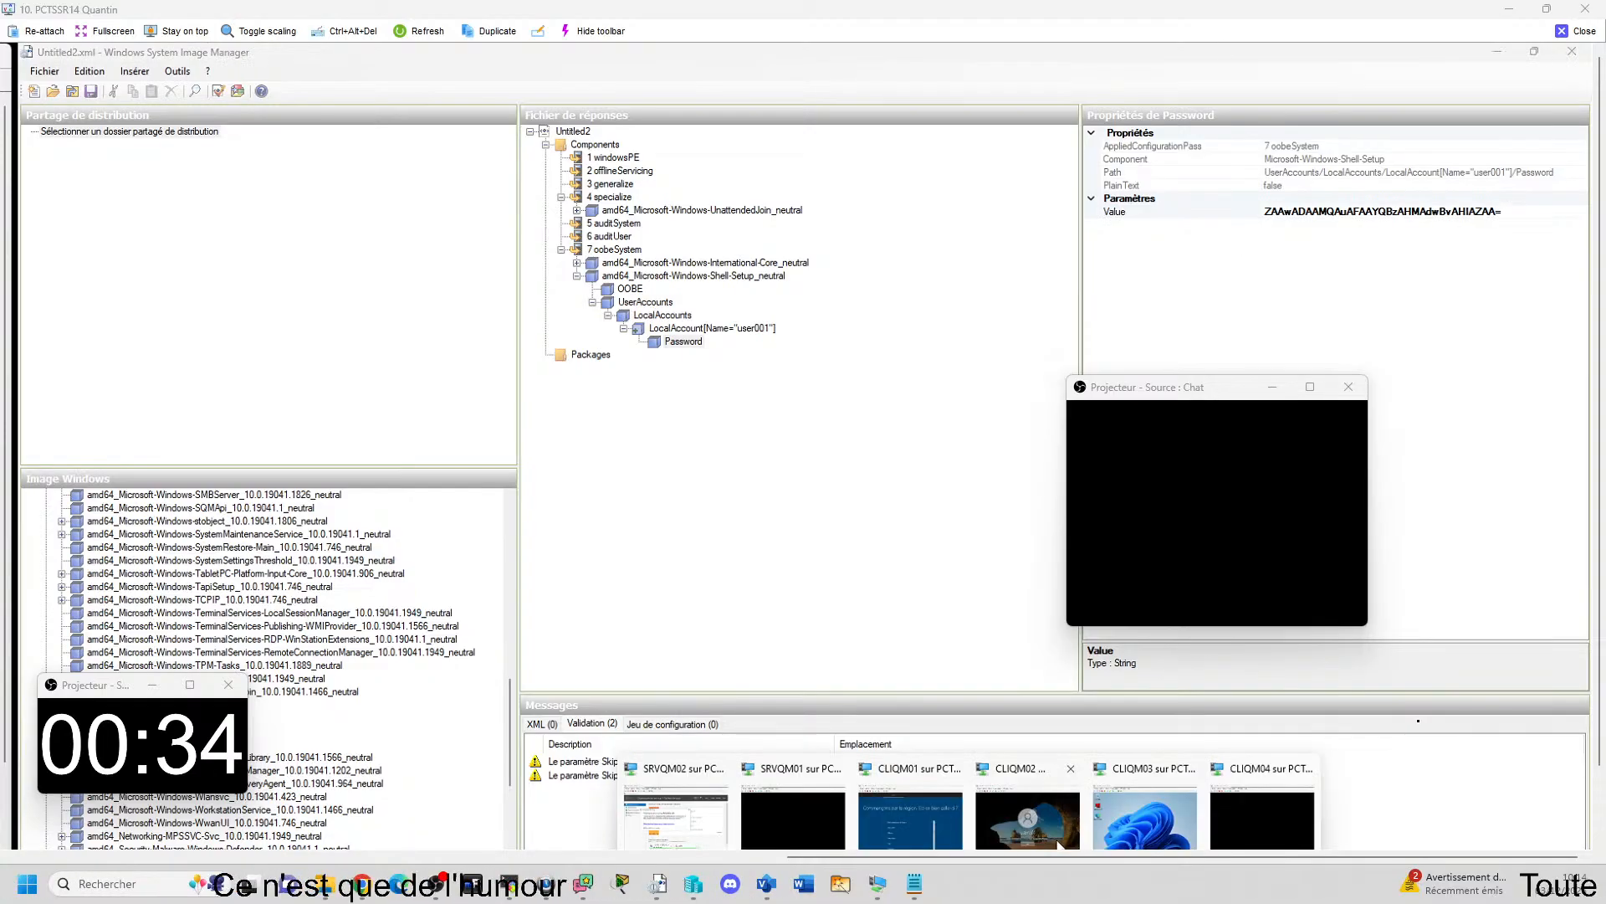
Switch to the CLIQM02 virtual machine, dismiss the sign-in error, and enter and reveal the current password of user001.
{"action": "left_click", "coordinate": [1037, 824]}
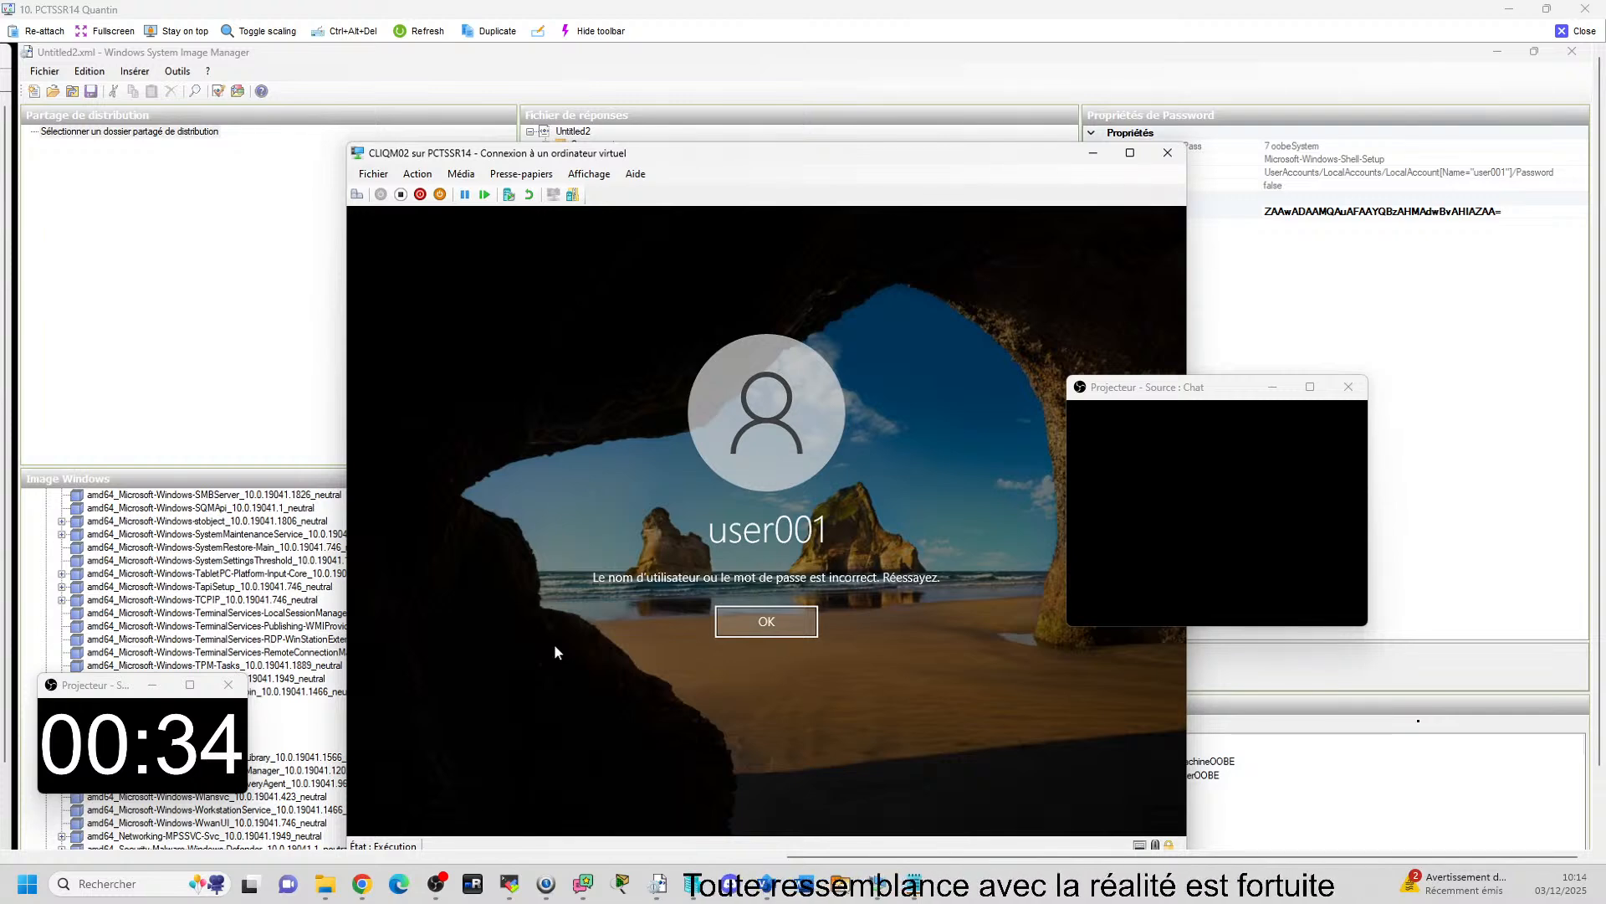
{"action": "key", "text": "Return"}
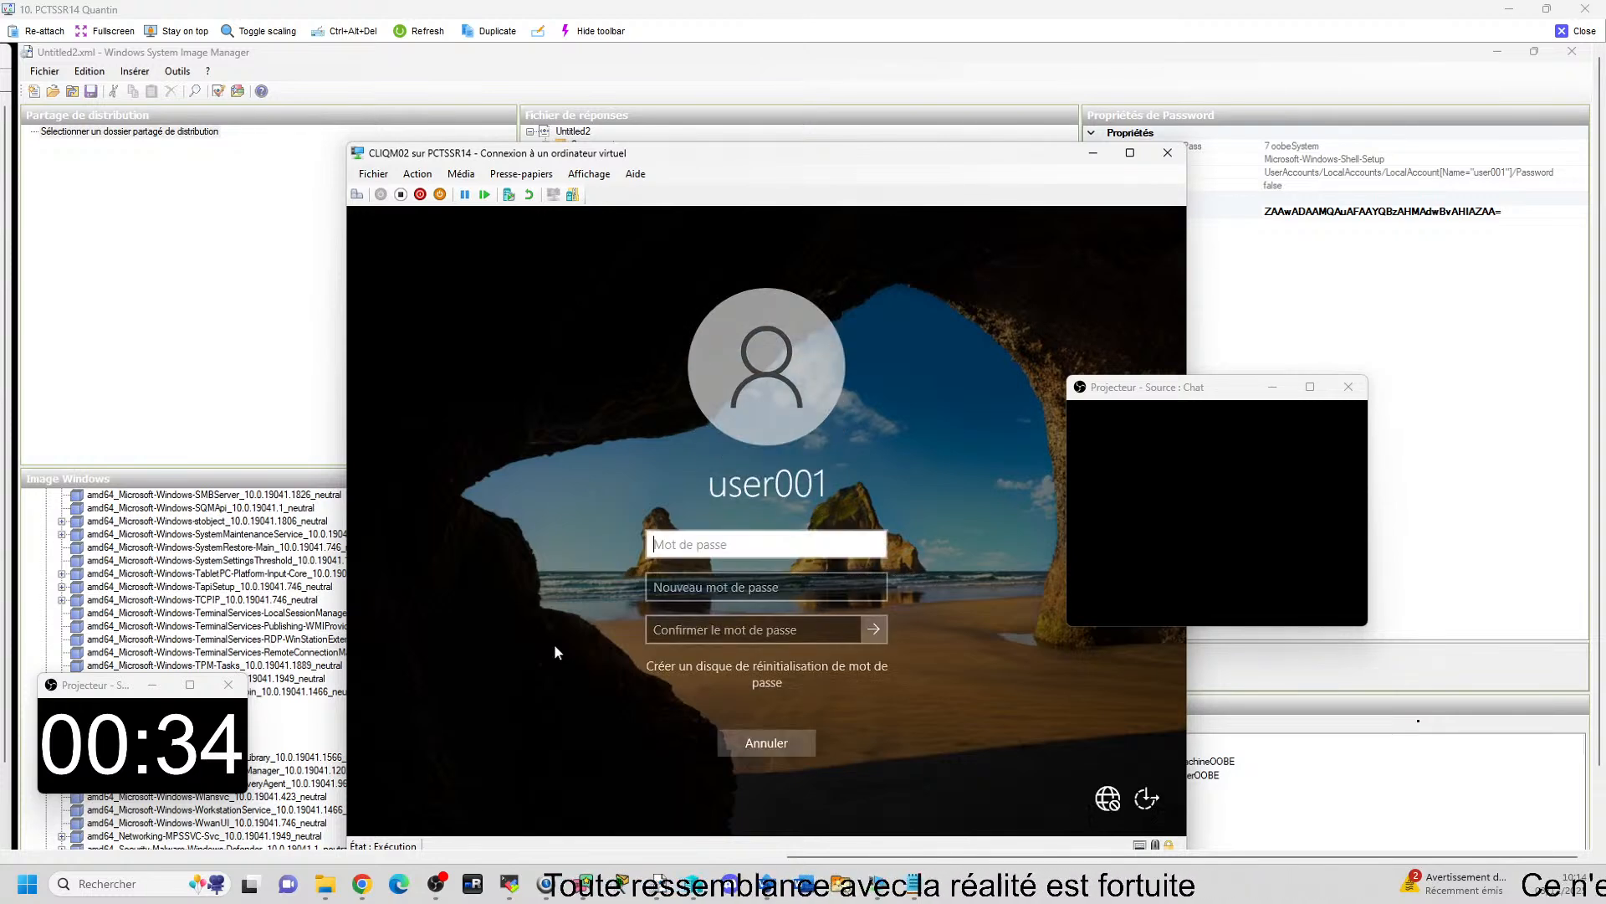
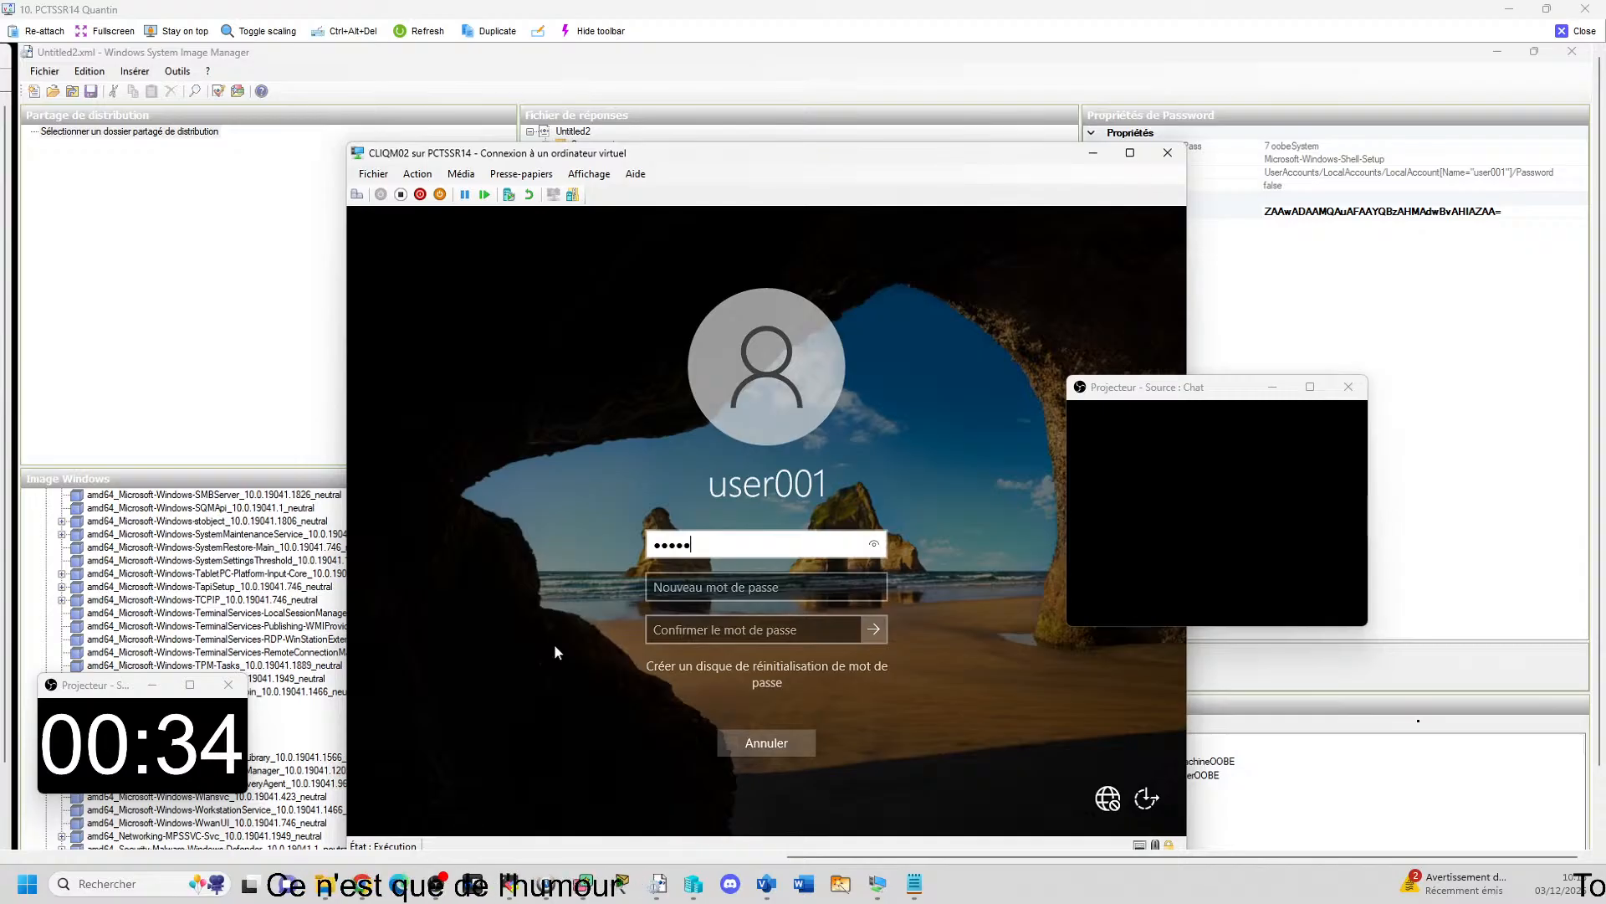
{"action": "left_click", "coordinate": [880, 544]}
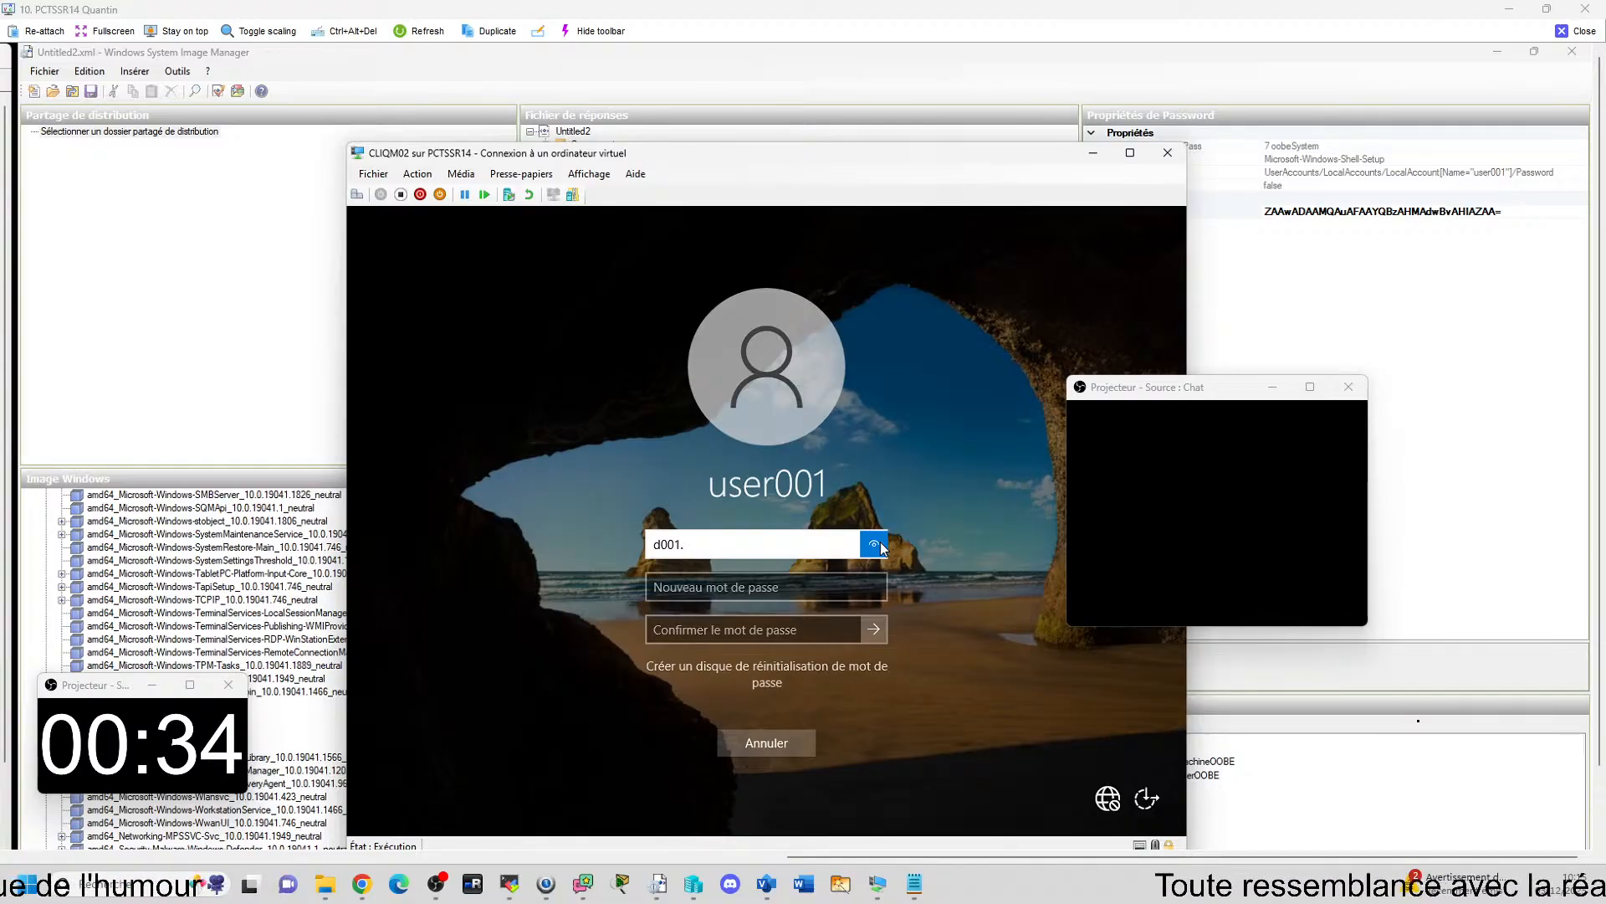
Try to change the user001 password in CLIQM02 by entering and confirming a new password.
{"action": "key", "text": "Tab"}
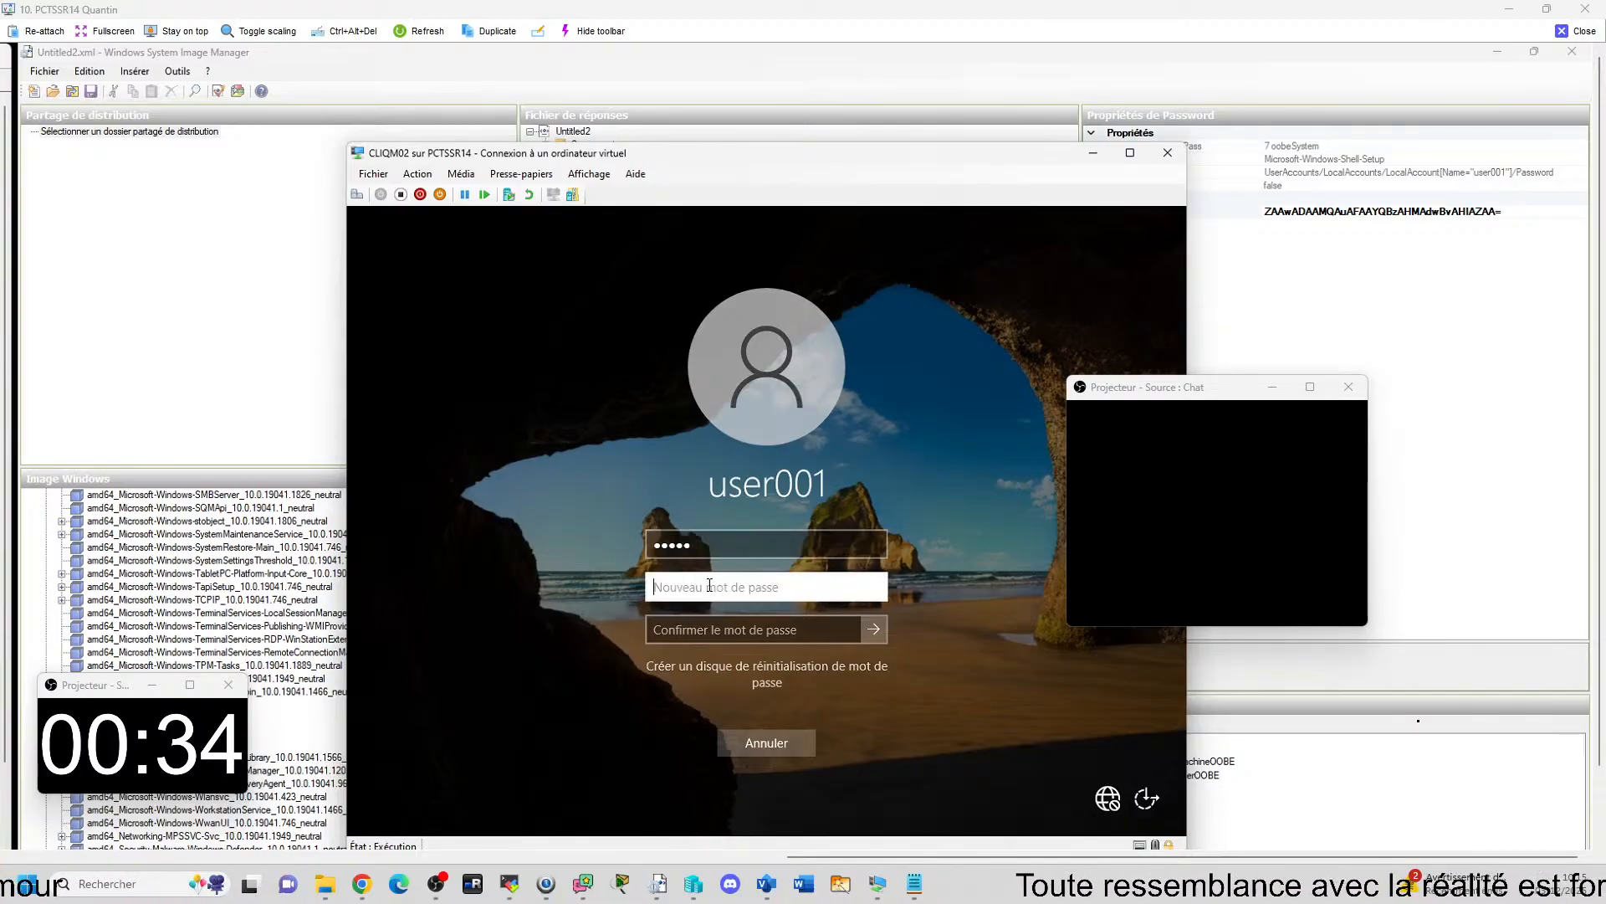
{"action": "type", "text": "••••"}
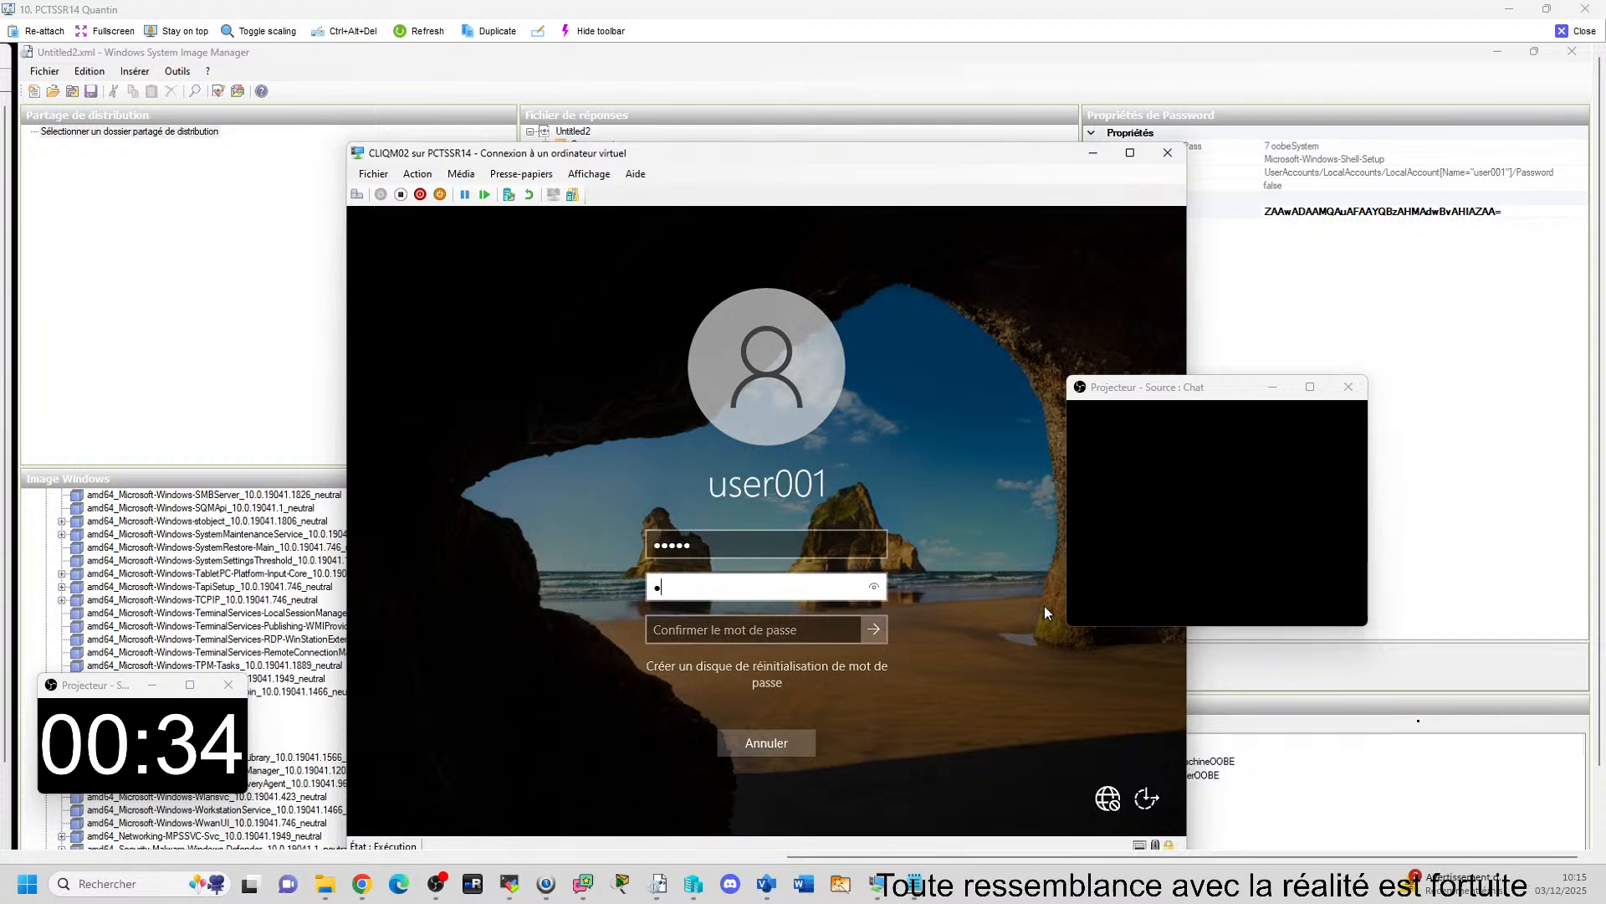
{"action": "type", "text": "•••"}
{"action": "key", "text": "Tab"}
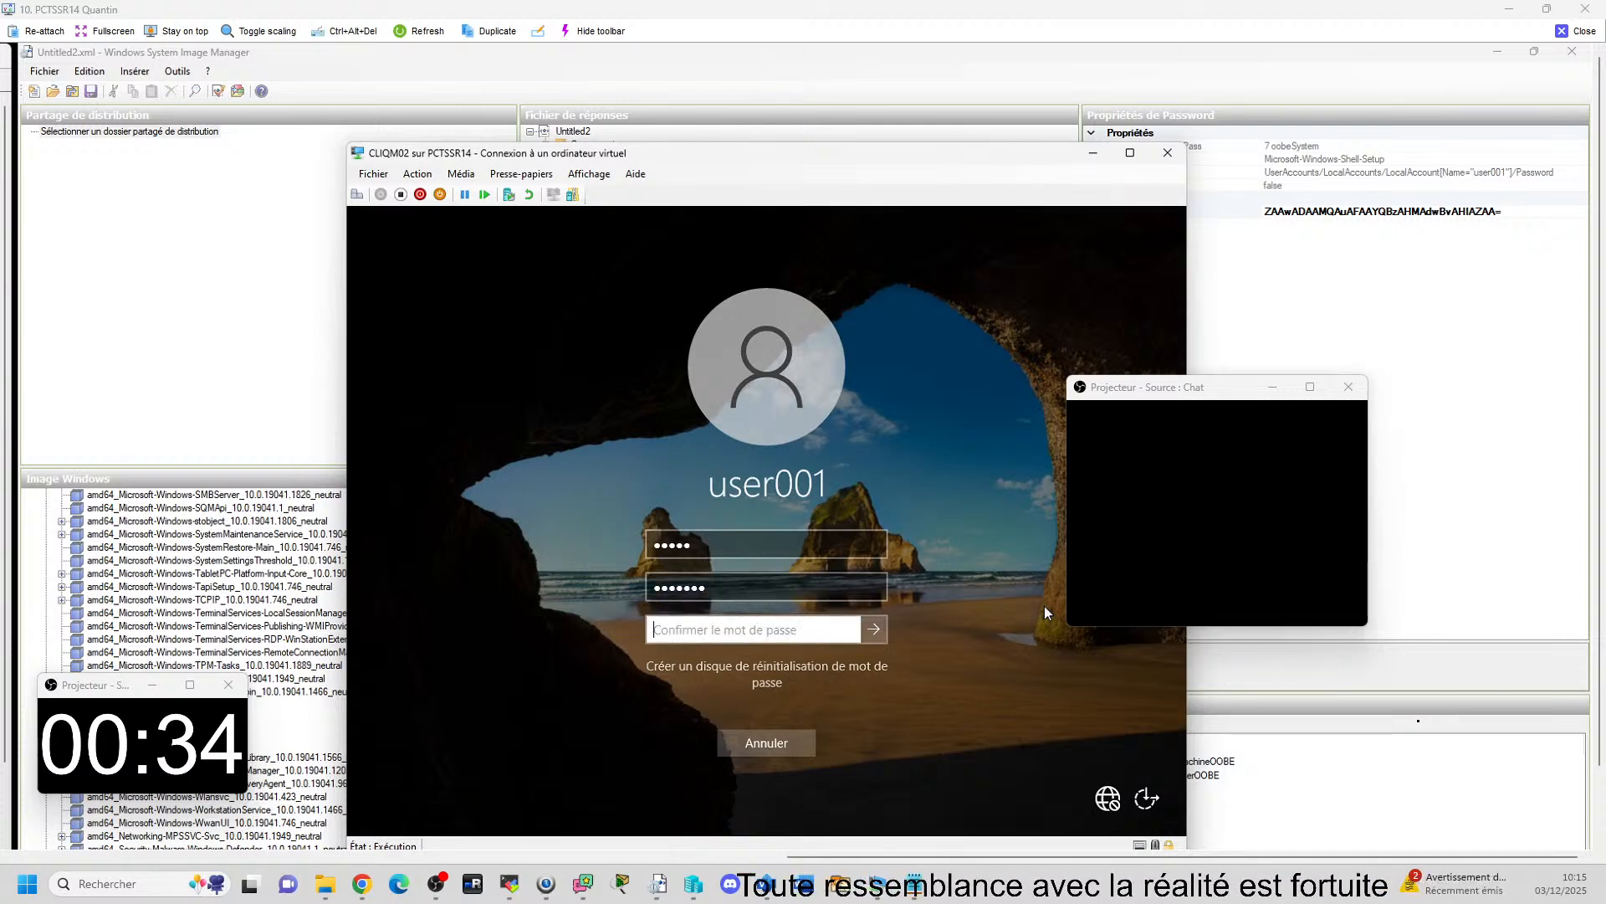
{"action": "type", "text": "••••"}
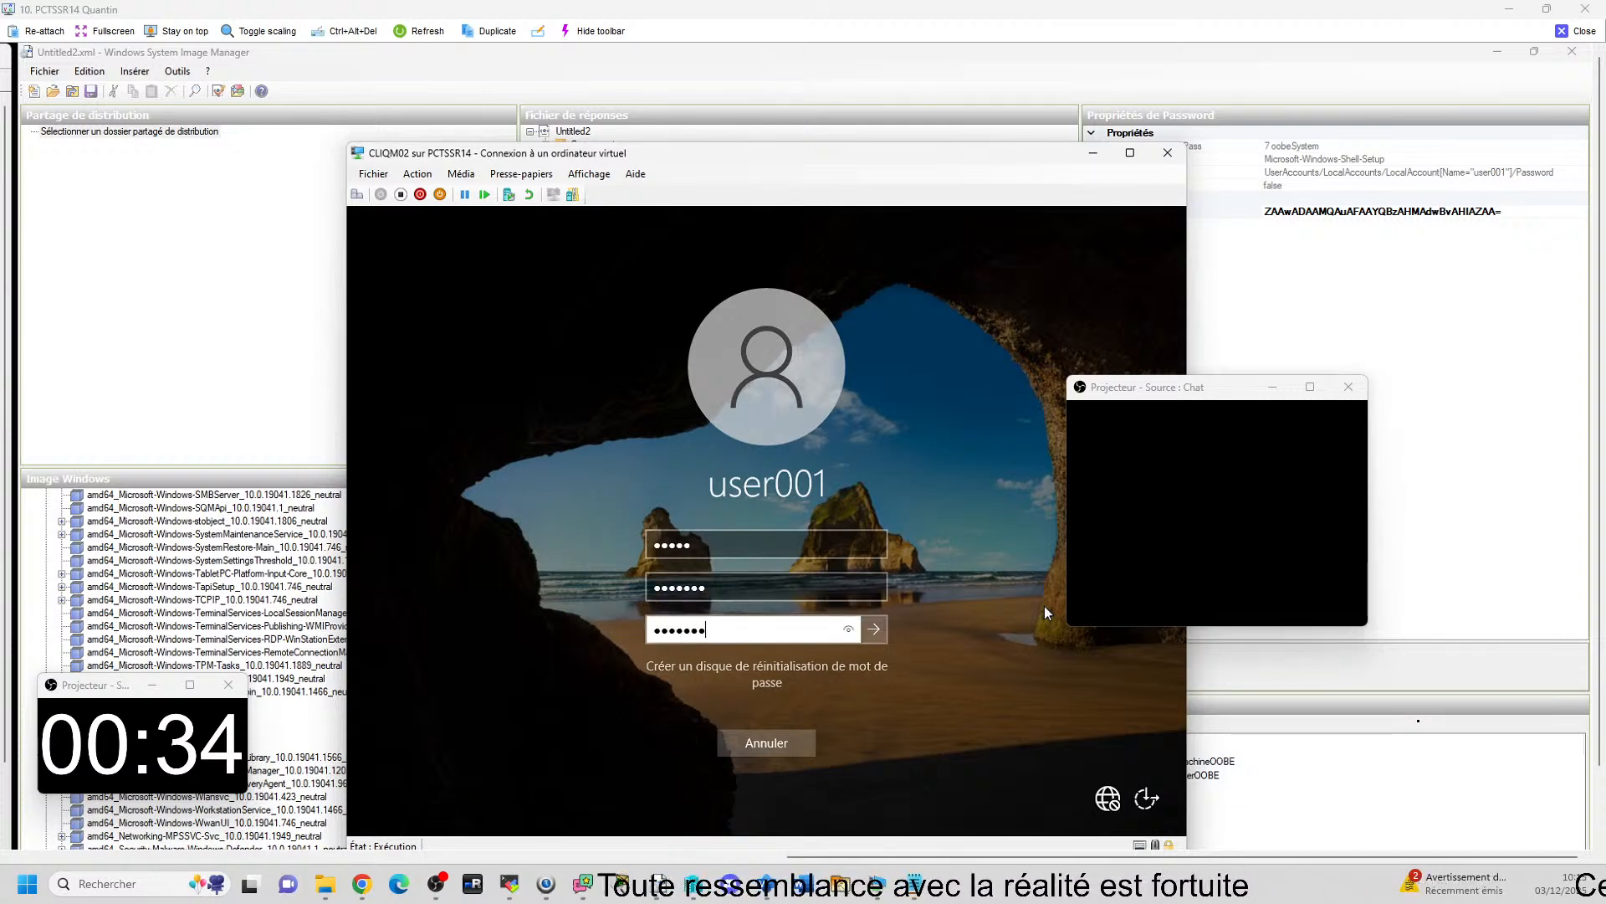
{"action": "key", "text": "Return"}
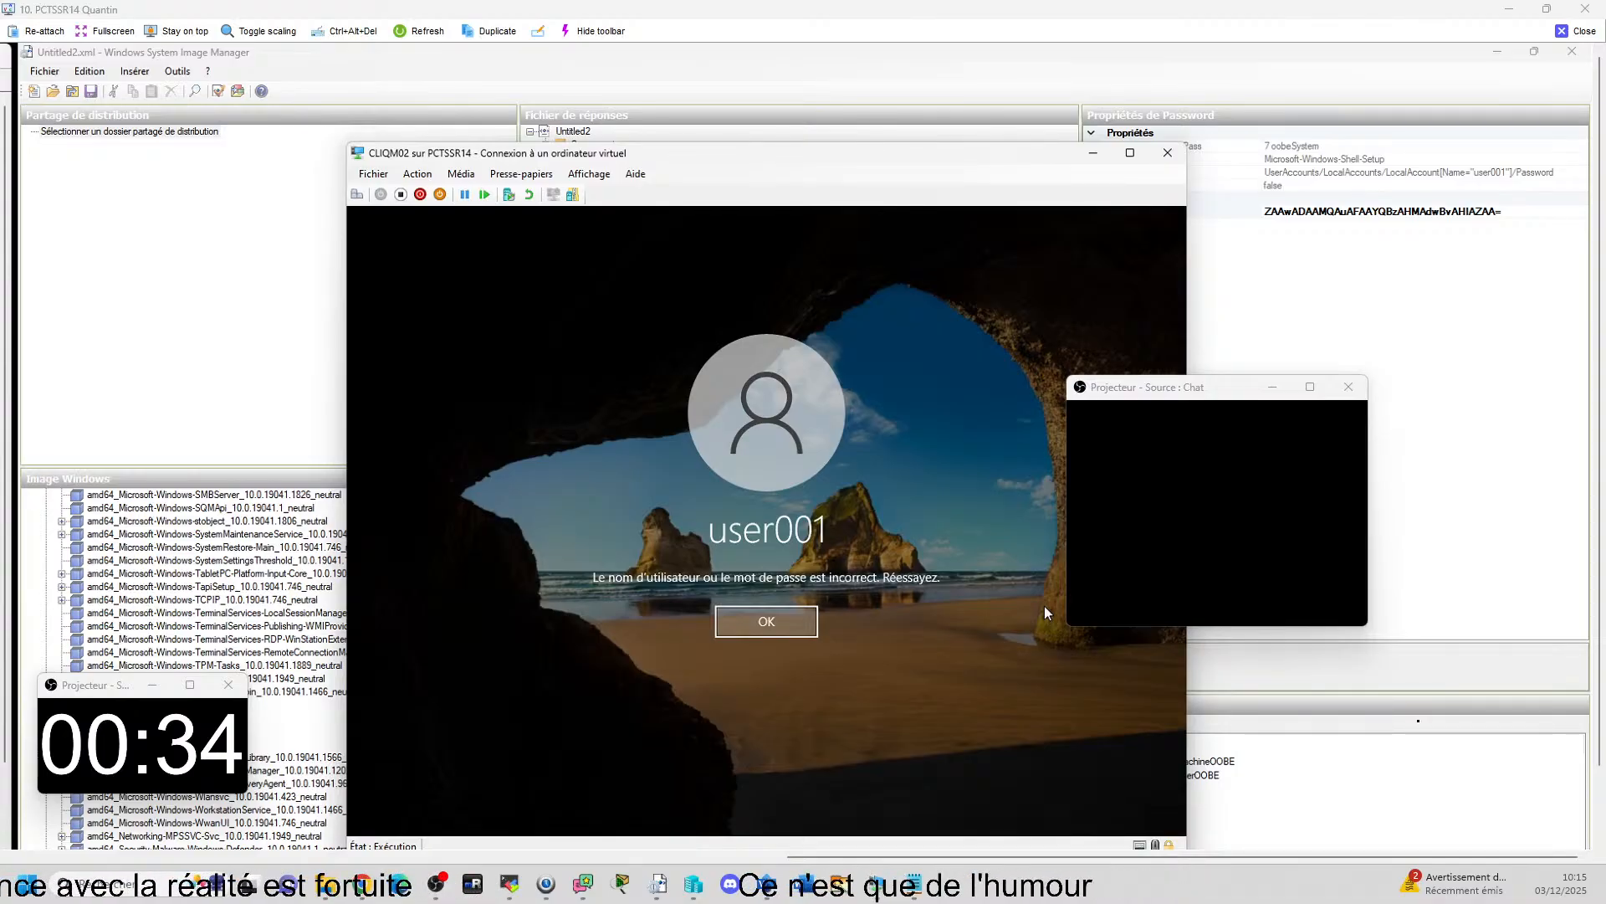
Go back and forth between the answer file's Password properties and the CLIQM02 sign-in form to compare them.
{"action": "left_click", "coordinate": [887, 72]}
{"action": "mouse_move", "coordinate": [825, 870]}
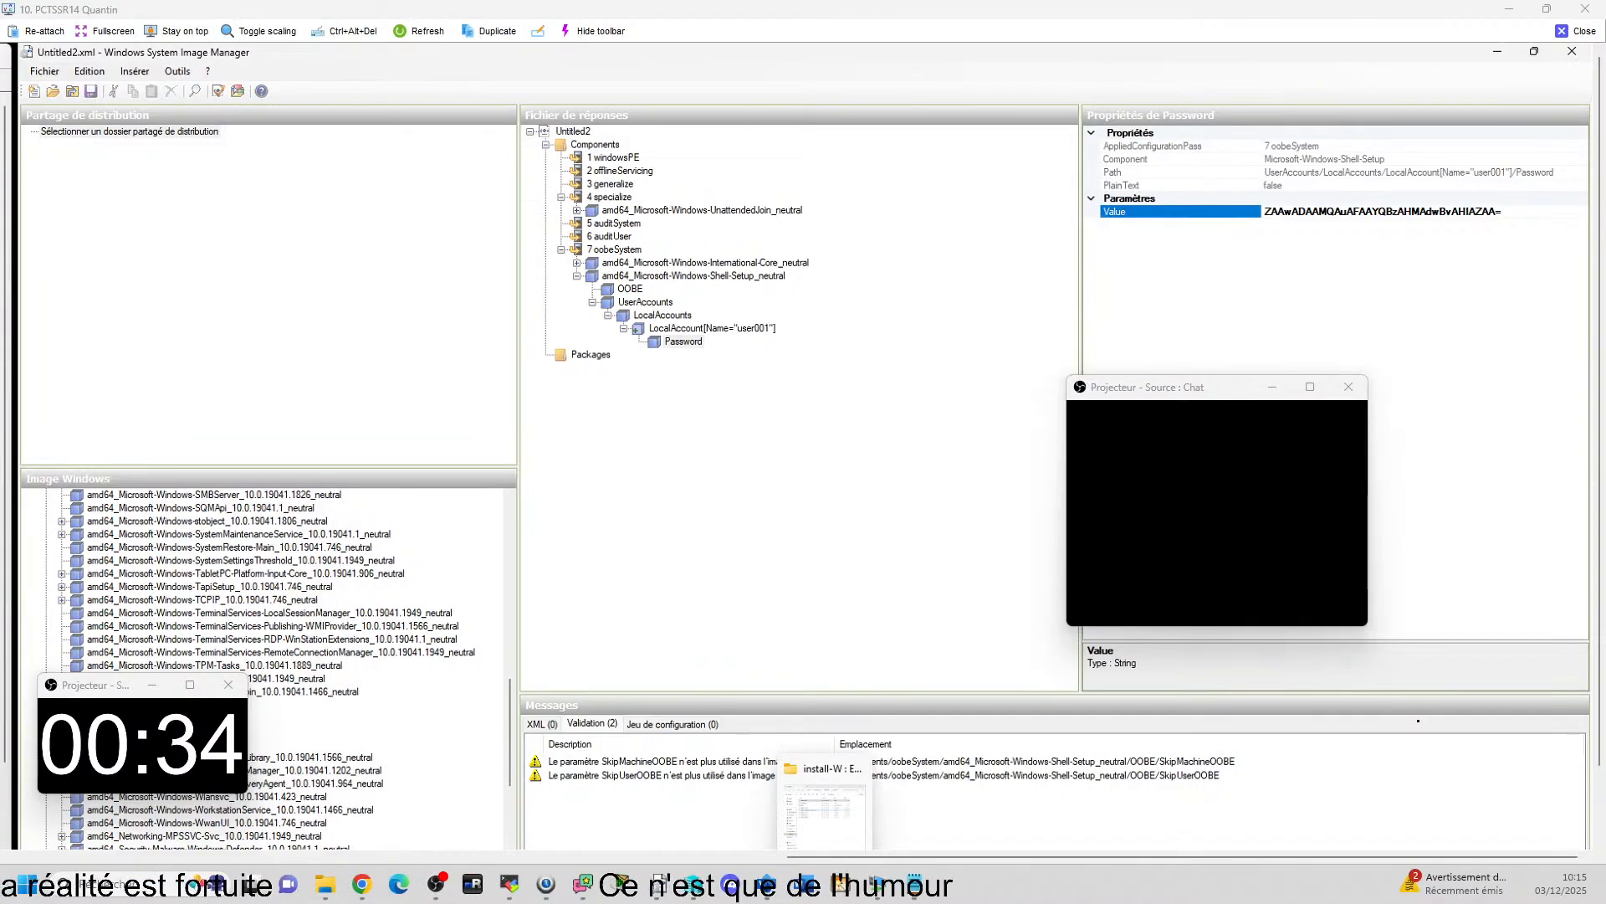
{"action": "left_click", "coordinate": [961, 870]}
{"action": "left_click", "coordinate": [793, 816]}
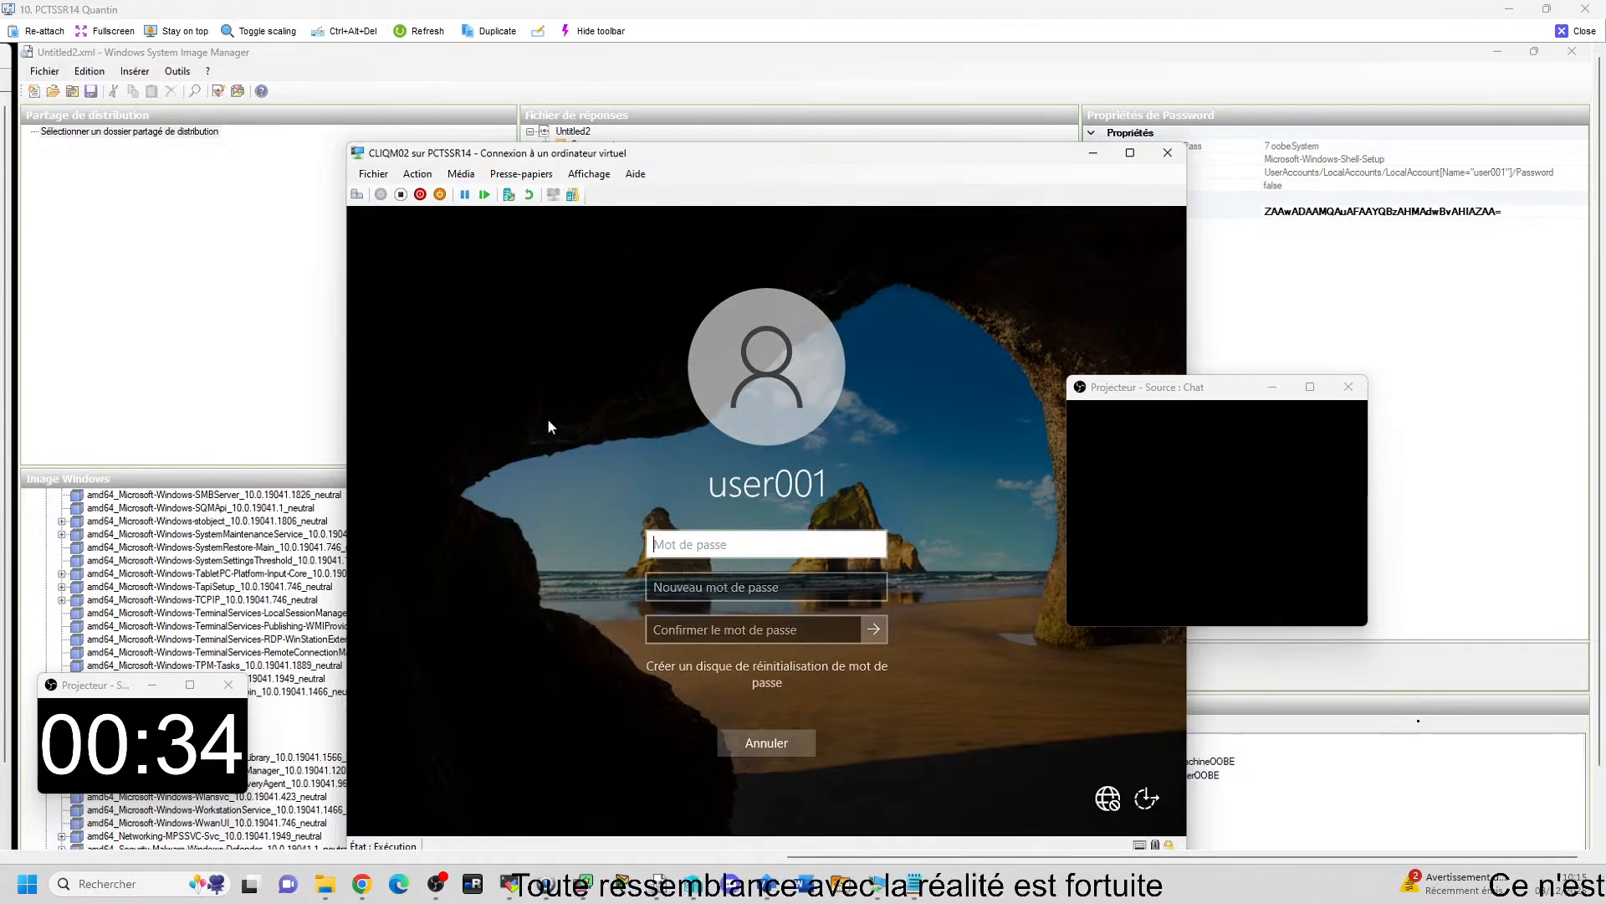
{"action": "left_click", "coordinate": [629, 47]}
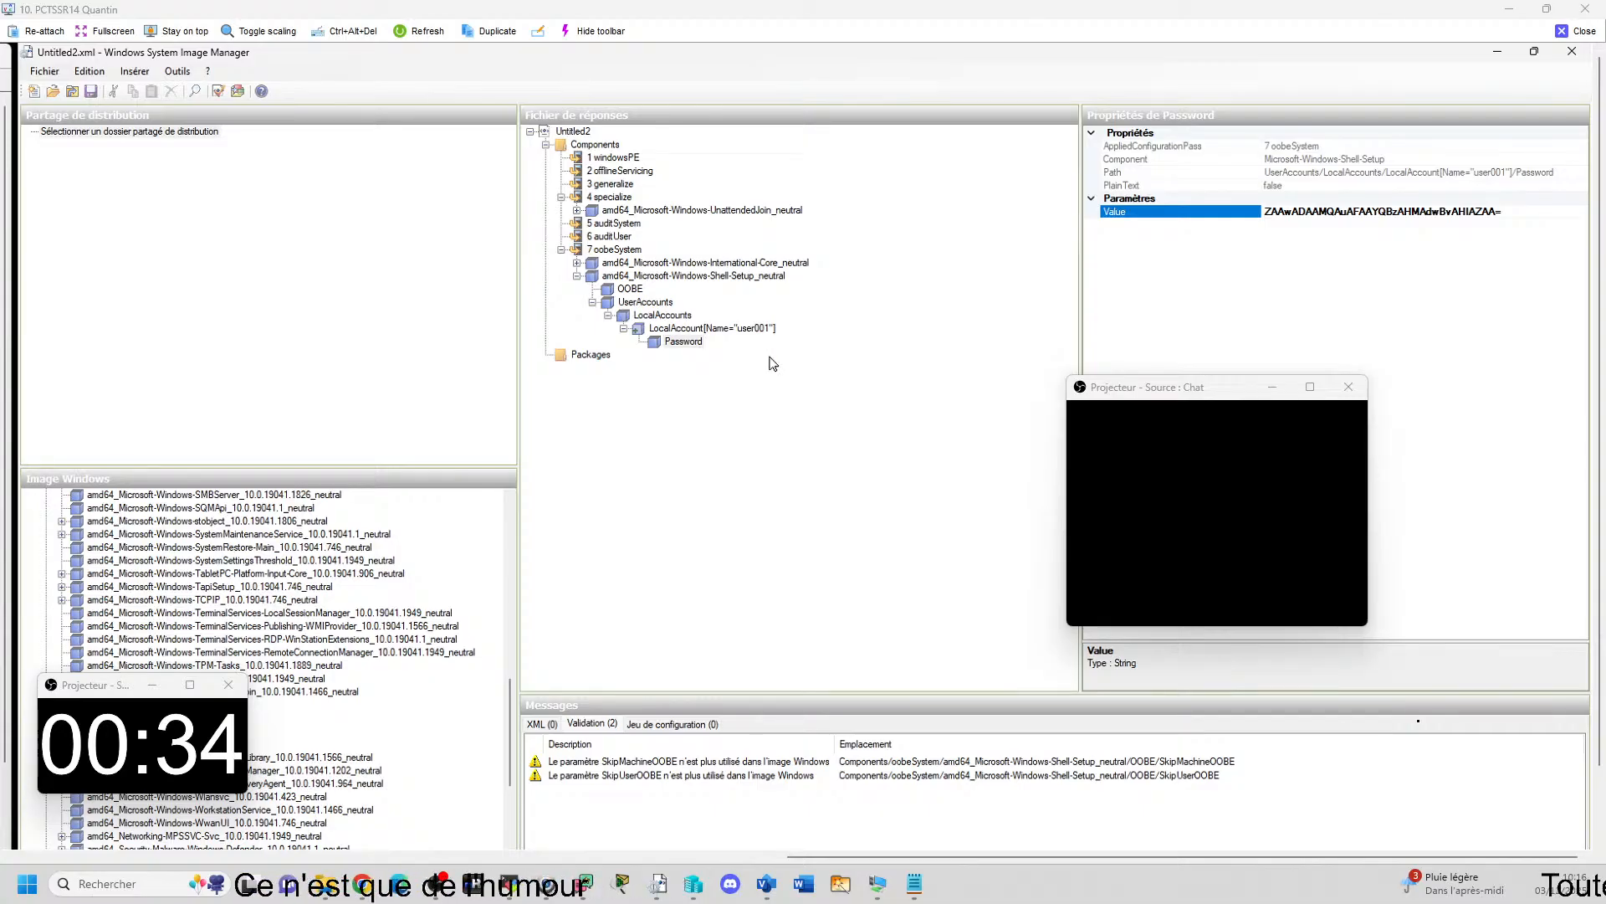
Turn off Masquer les données sensibles in Windows System Image Manager and save the answer file Untitled2.xml.
{"action": "left_click", "coordinate": [45, 72]}
{"action": "left_click", "coordinate": [146, 78]}
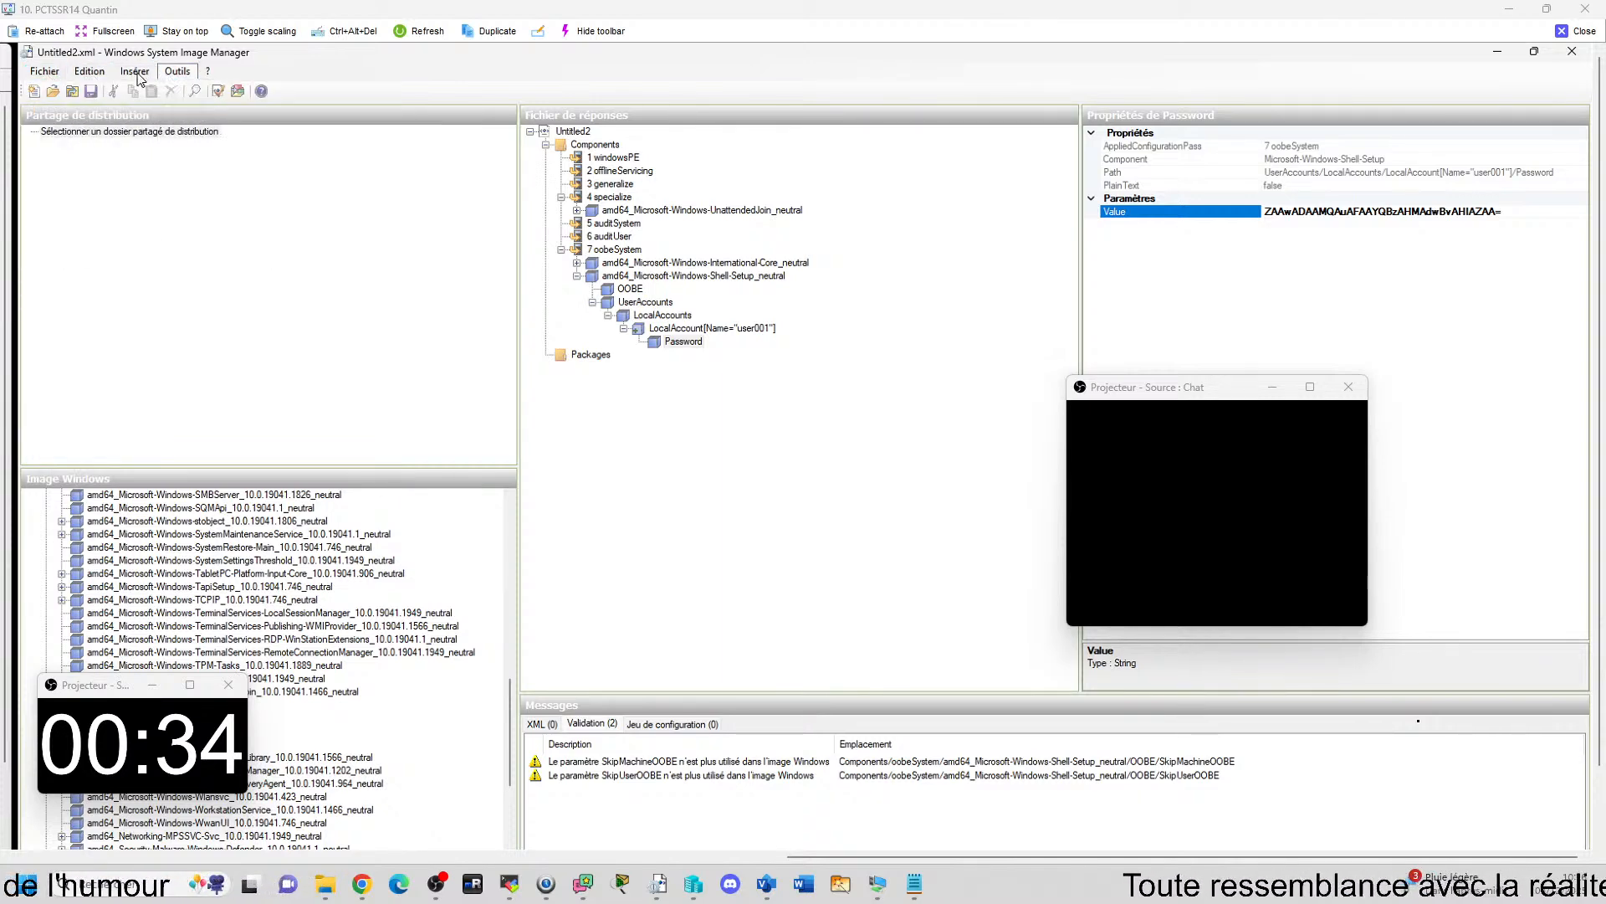
{"action": "left_click", "coordinate": [84, 73]}
{"action": "mouse_move", "coordinate": [77, 78]}
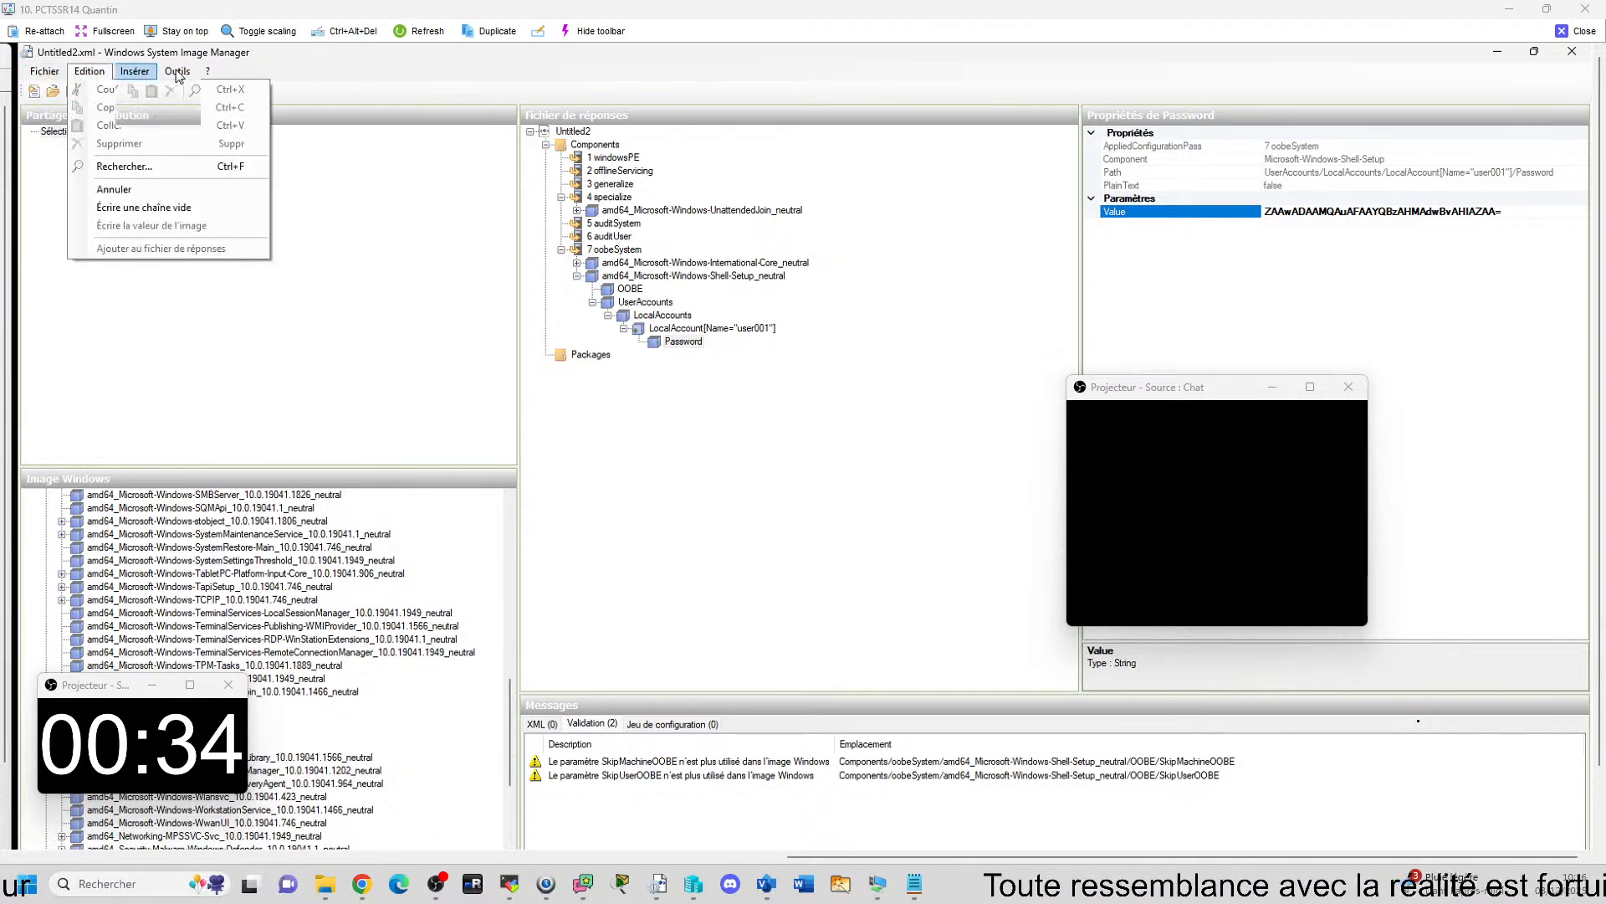
{"action": "mouse_move", "coordinate": [178, 72]}
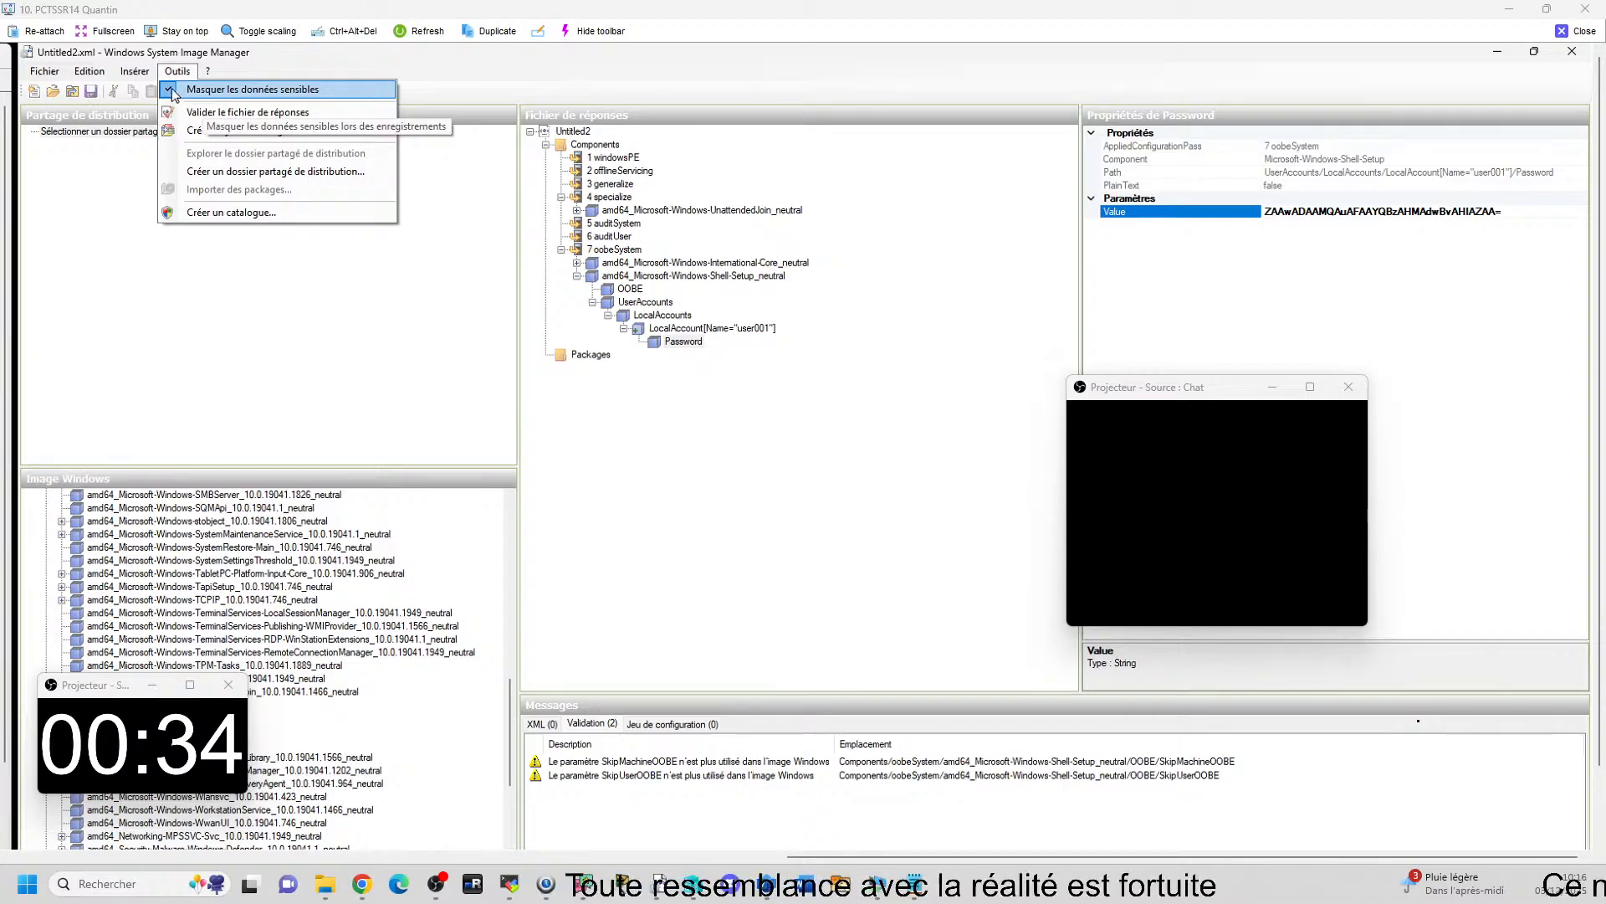
{"action": "left_click", "coordinate": [194, 90]}
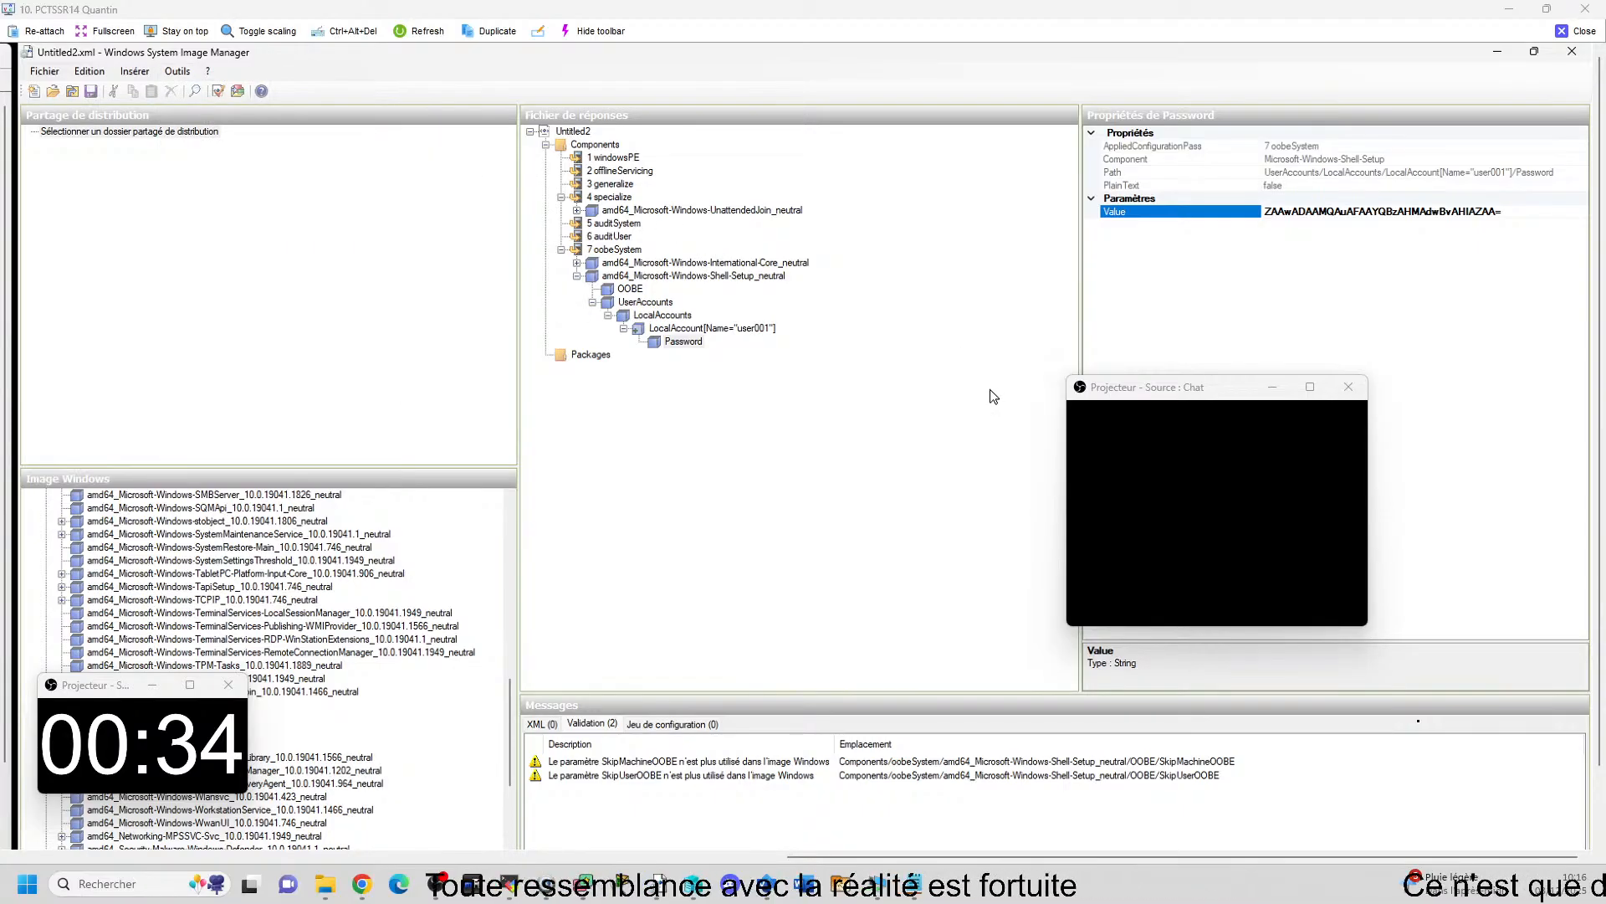
{"action": "left_click", "coordinate": [58, 74]}
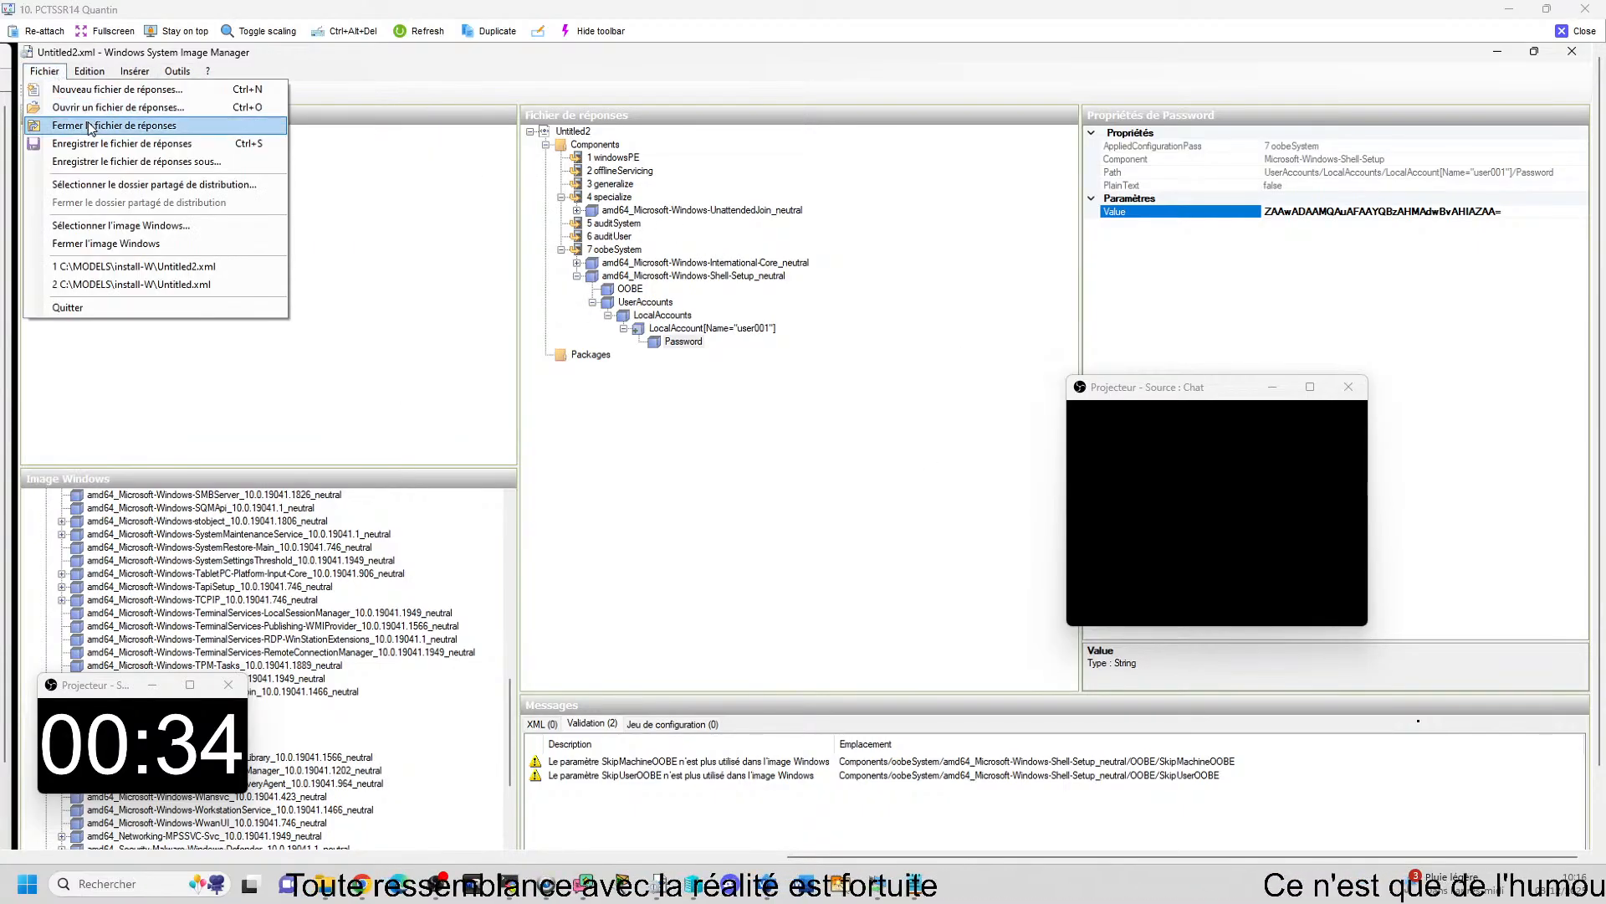
{"action": "left_click", "coordinate": [102, 145]}
{"action": "left_click", "coordinate": [58, 74]}
{"action": "left_click", "coordinate": [66, 111]}
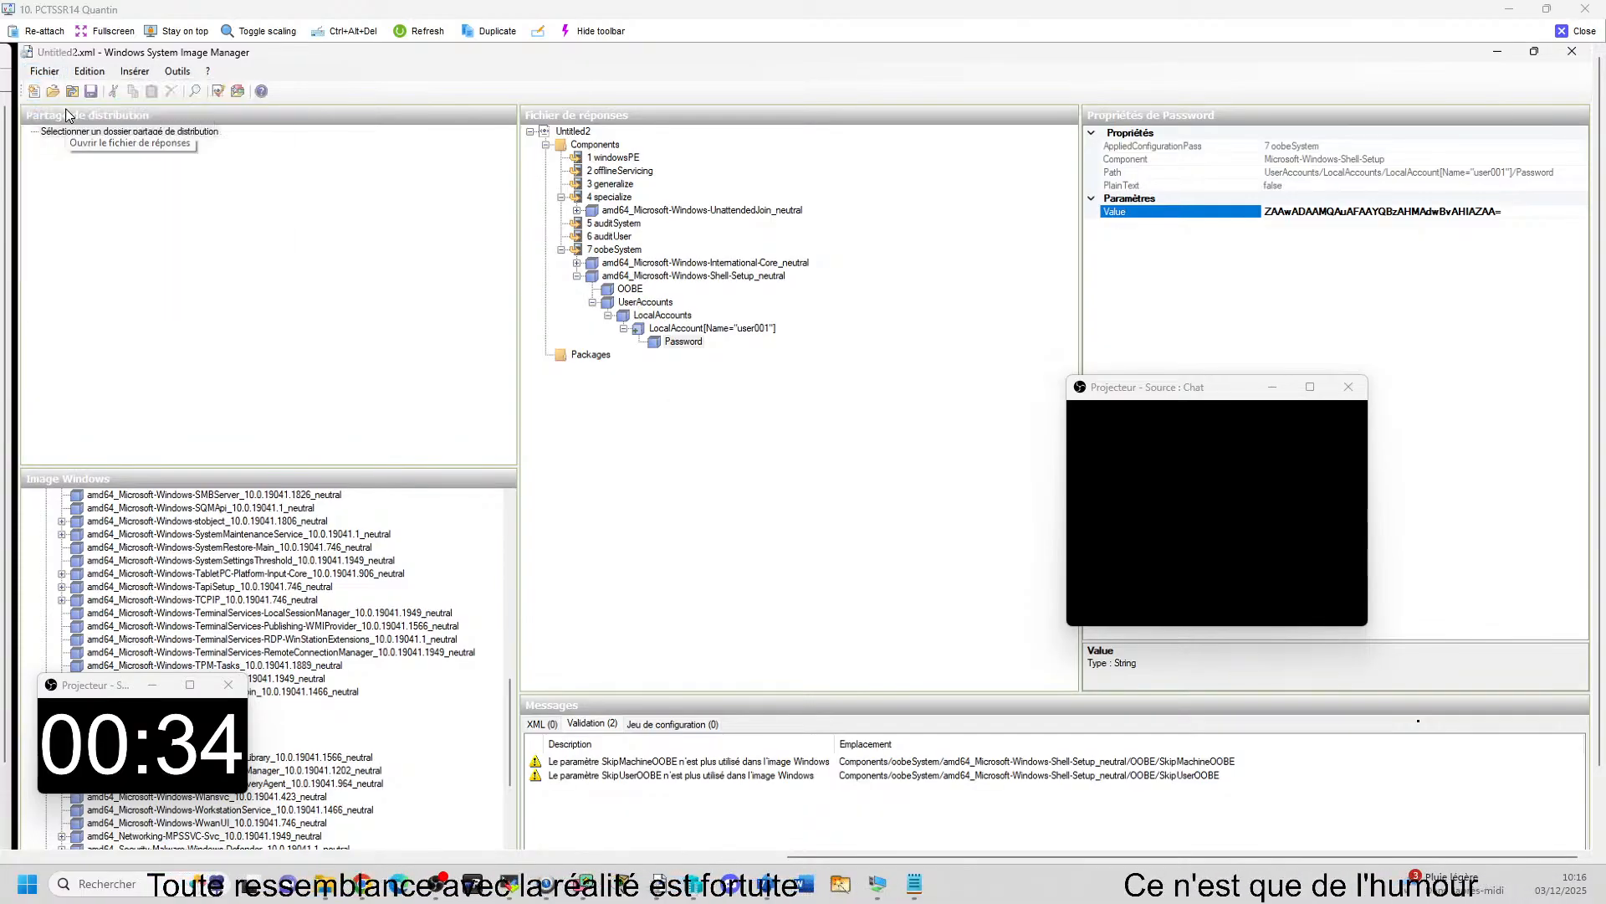
{"action": "left_click", "coordinate": [787, 74]}
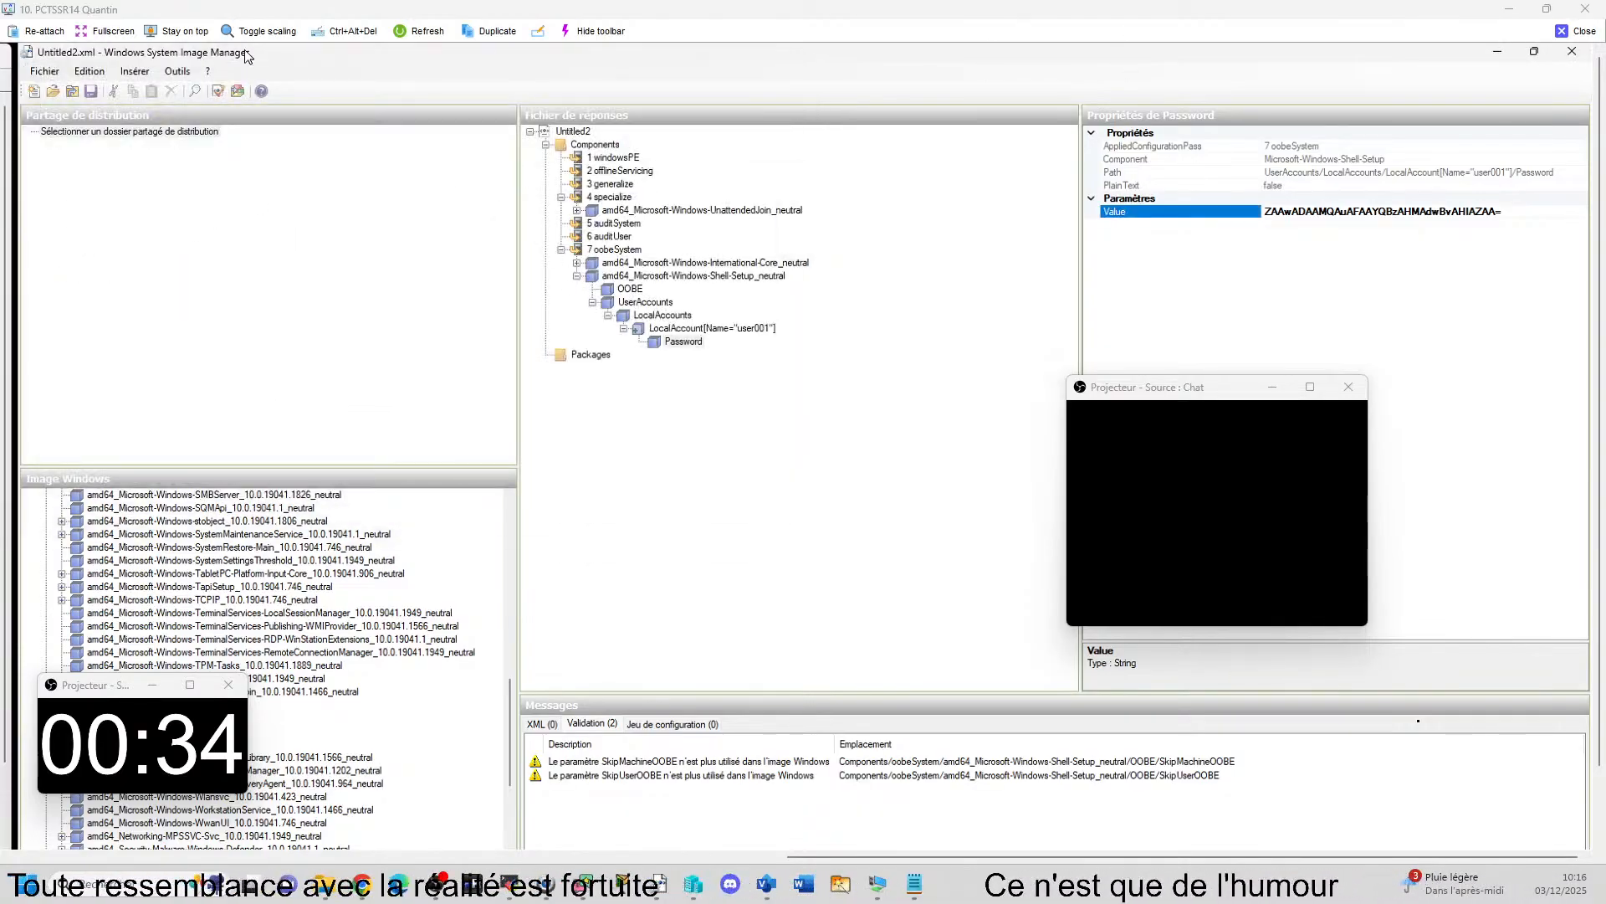
Close the Windows image and reopen the answer file Untitled2.xml, discarding the modifications.
{"action": "left_click", "coordinate": [44, 71]}
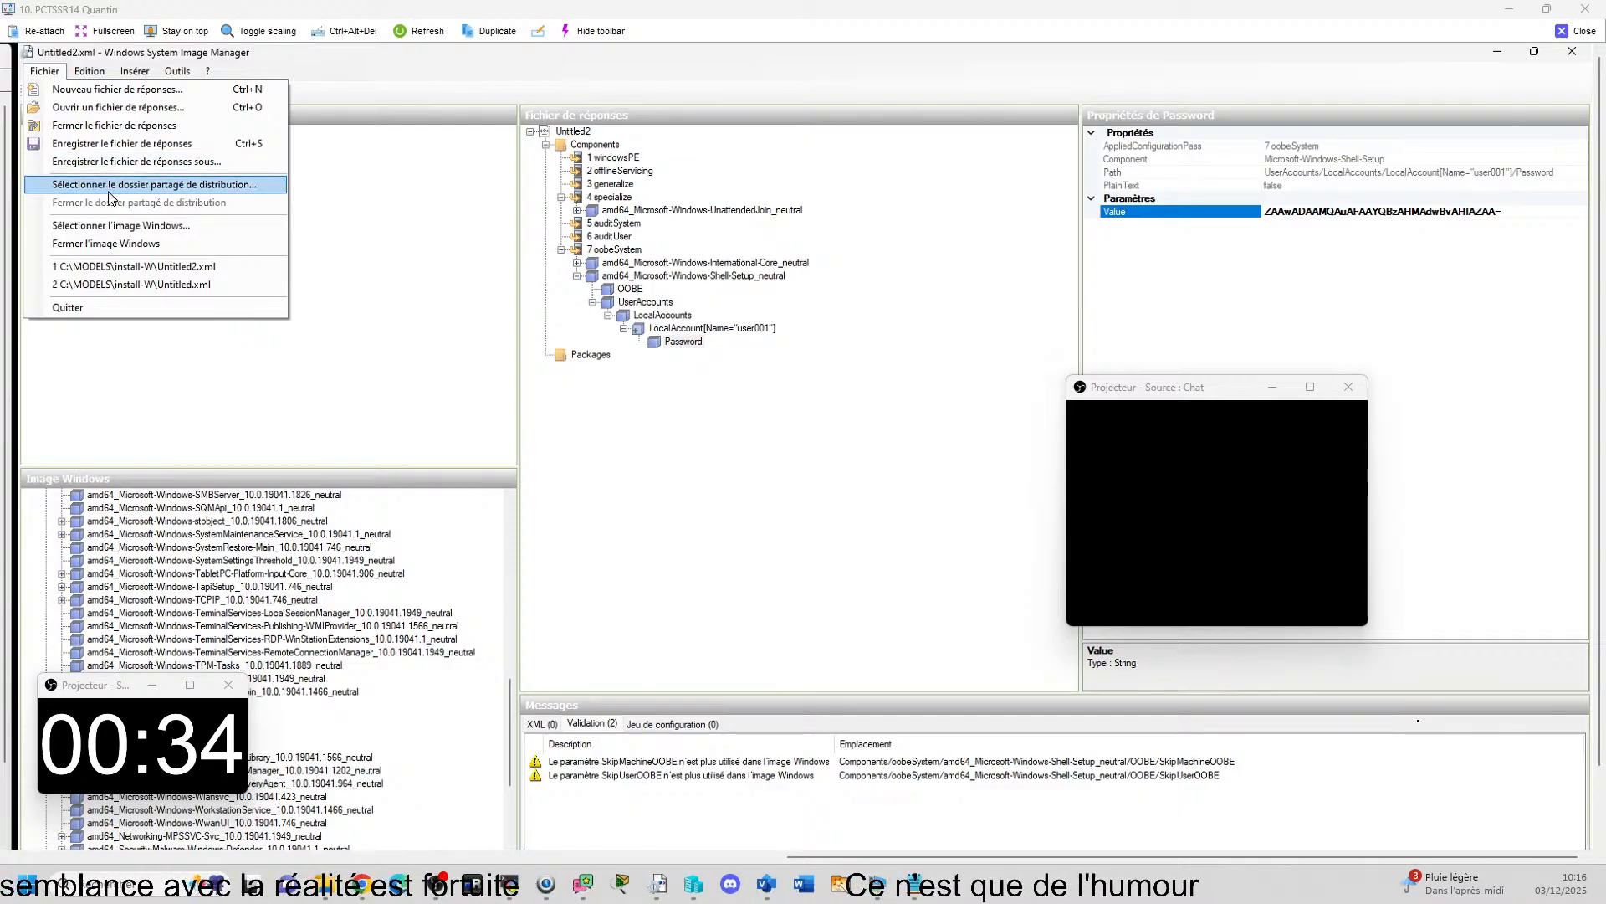
{"action": "left_click", "coordinate": [121, 247]}
{"action": "left_click", "coordinate": [44, 71]}
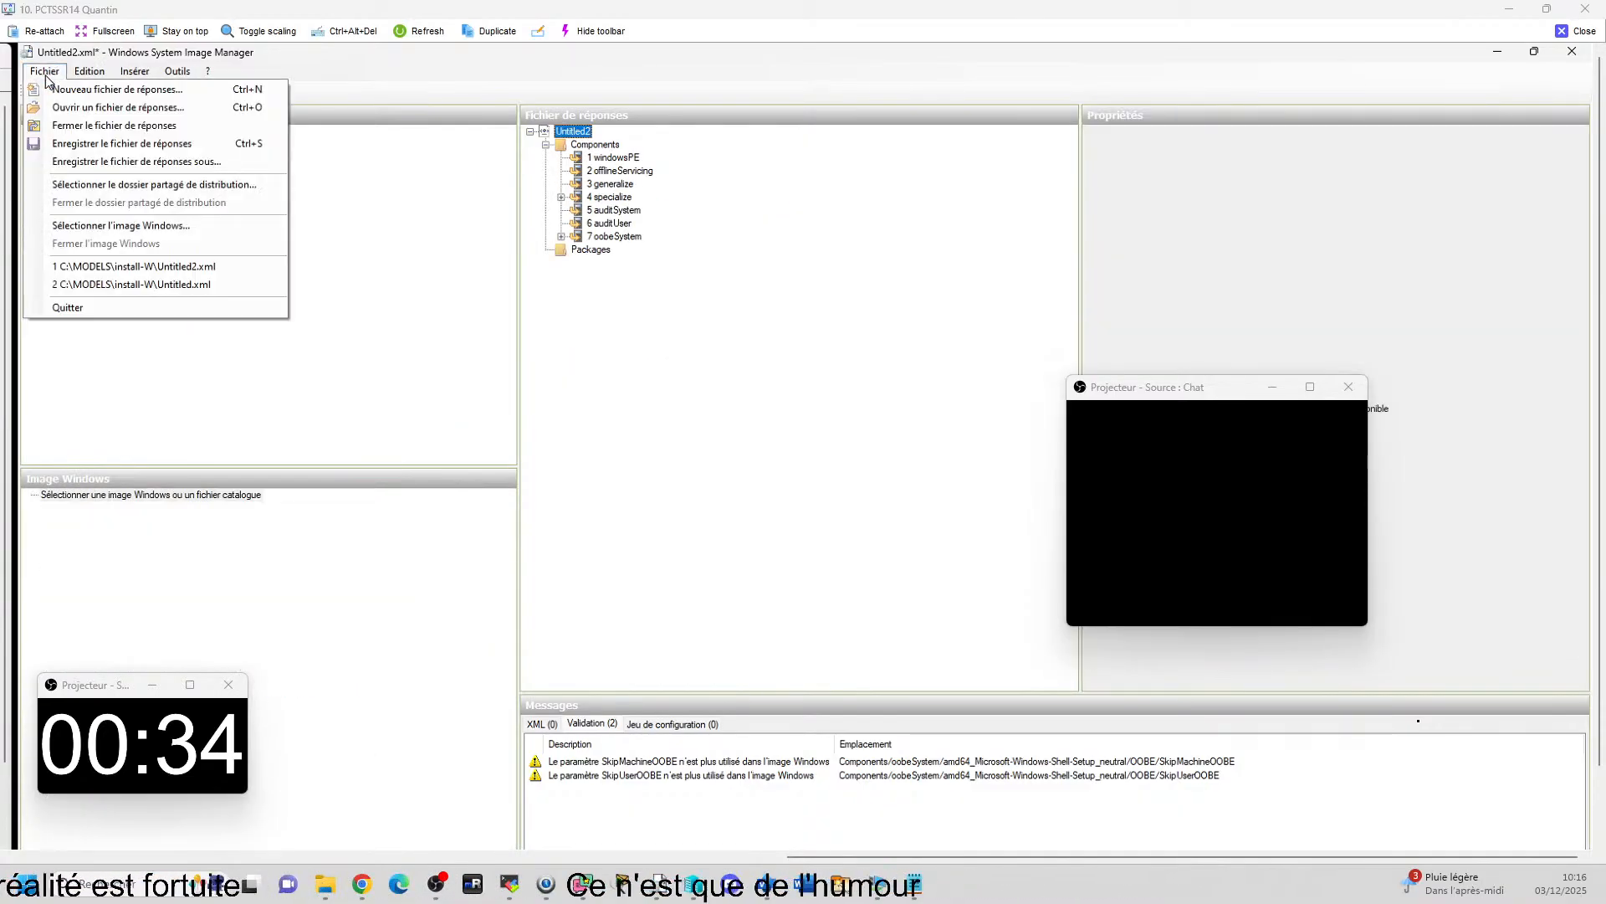
{"action": "left_click", "coordinate": [125, 109]}
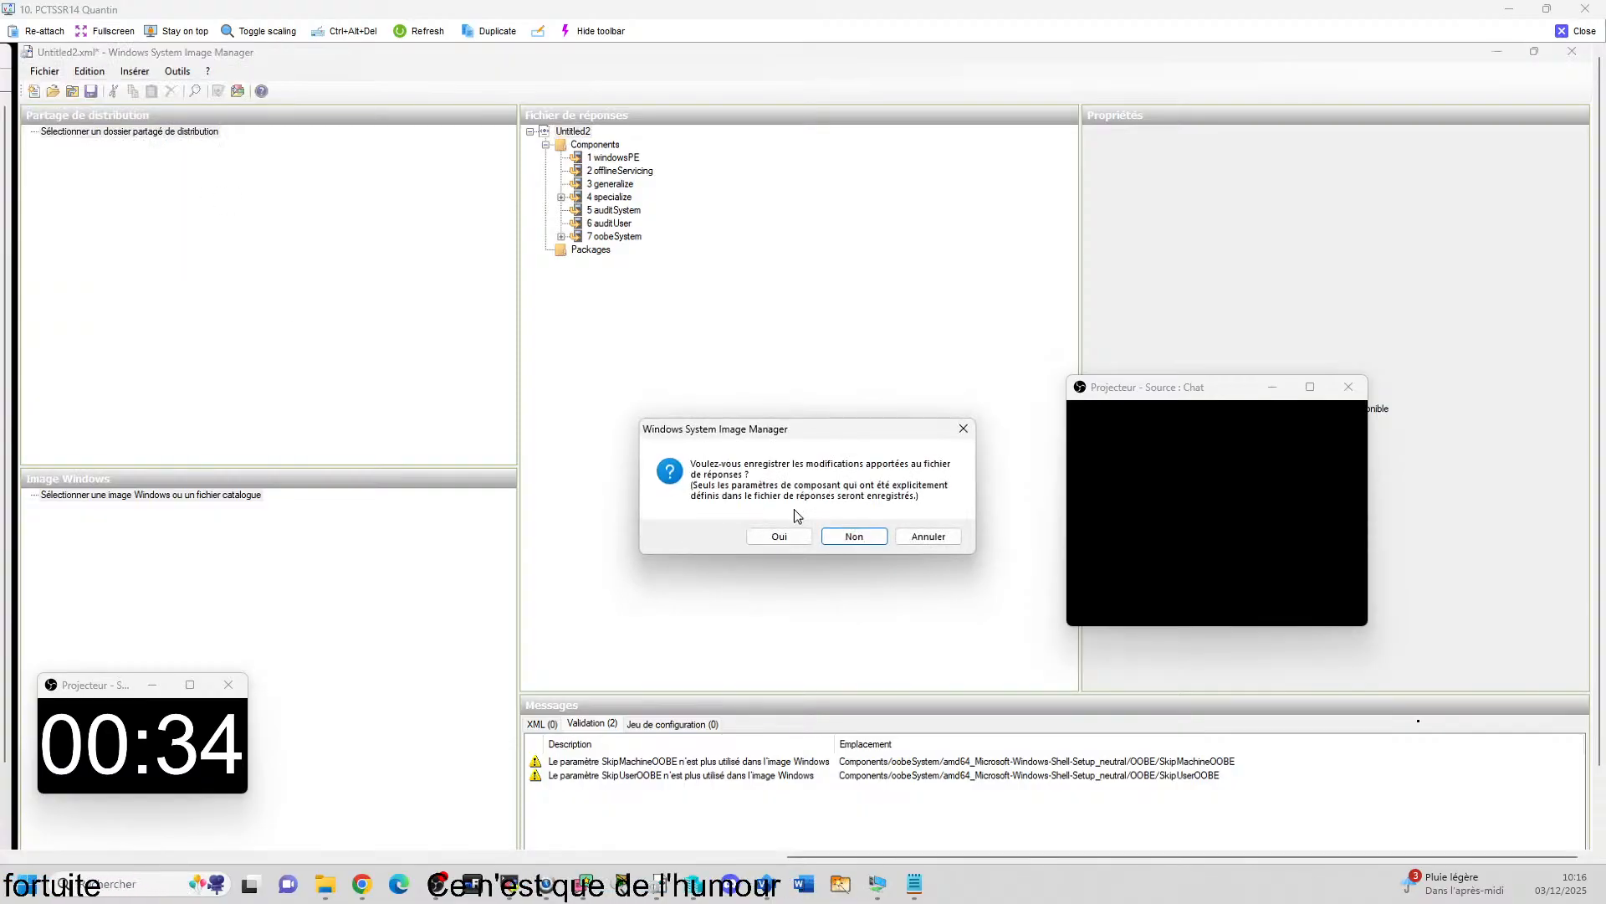
{"action": "left_click", "coordinate": [844, 537]}
{"action": "double_click", "coordinate": [239, 215]}
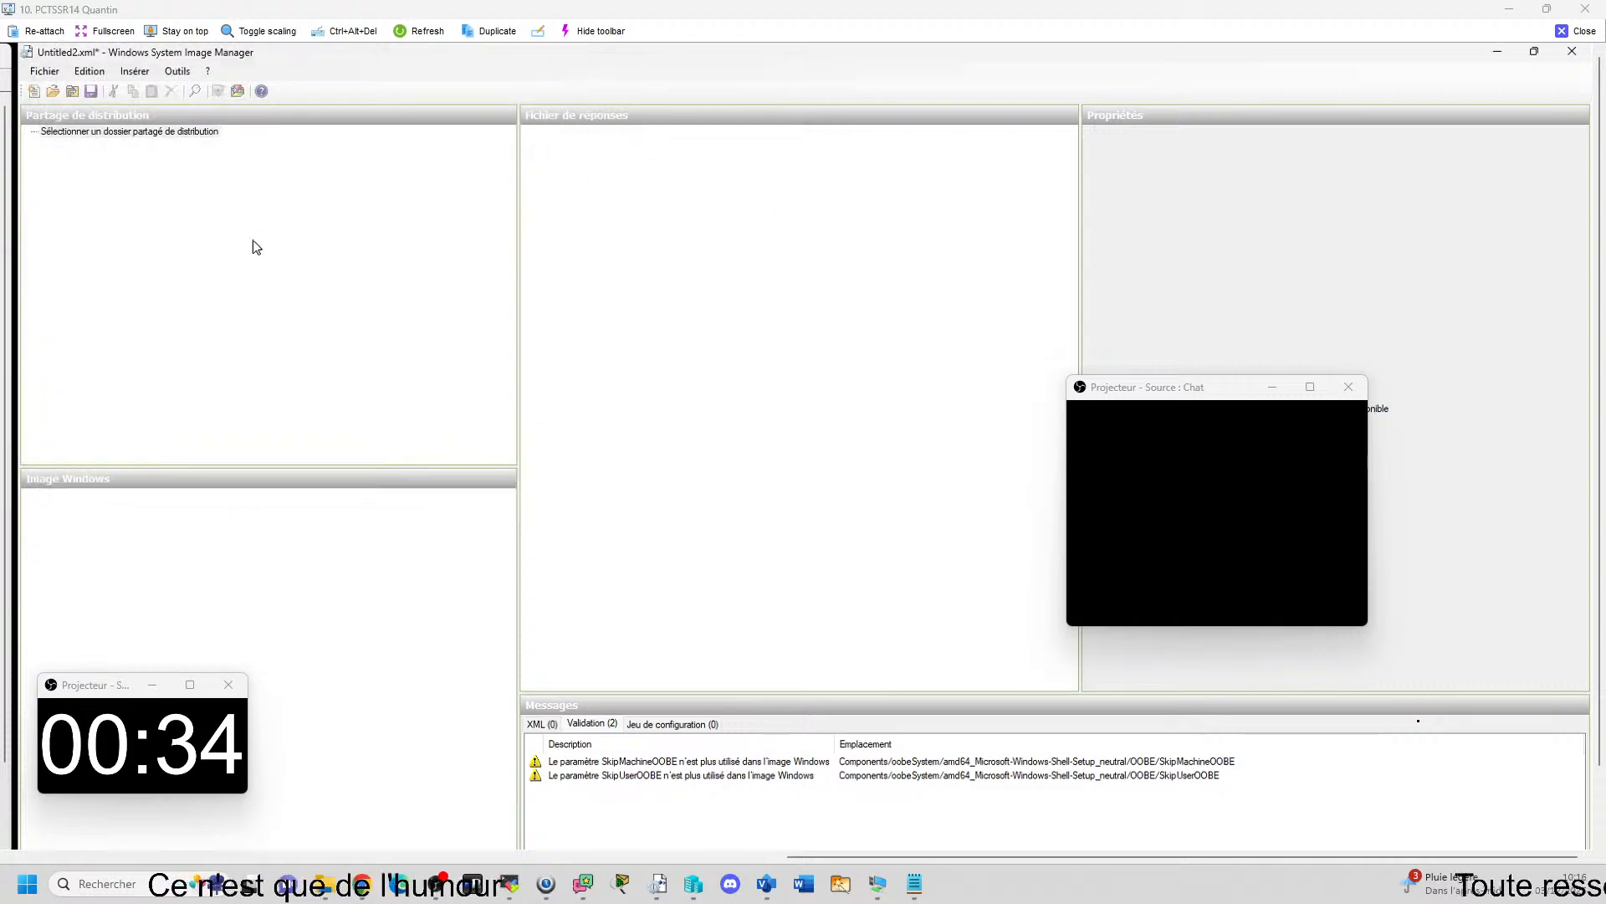
Expand the reopened answer file's Shell-Setup component down to user001 and check the account's Password value.
{"action": "left_click", "coordinate": [561, 238]}
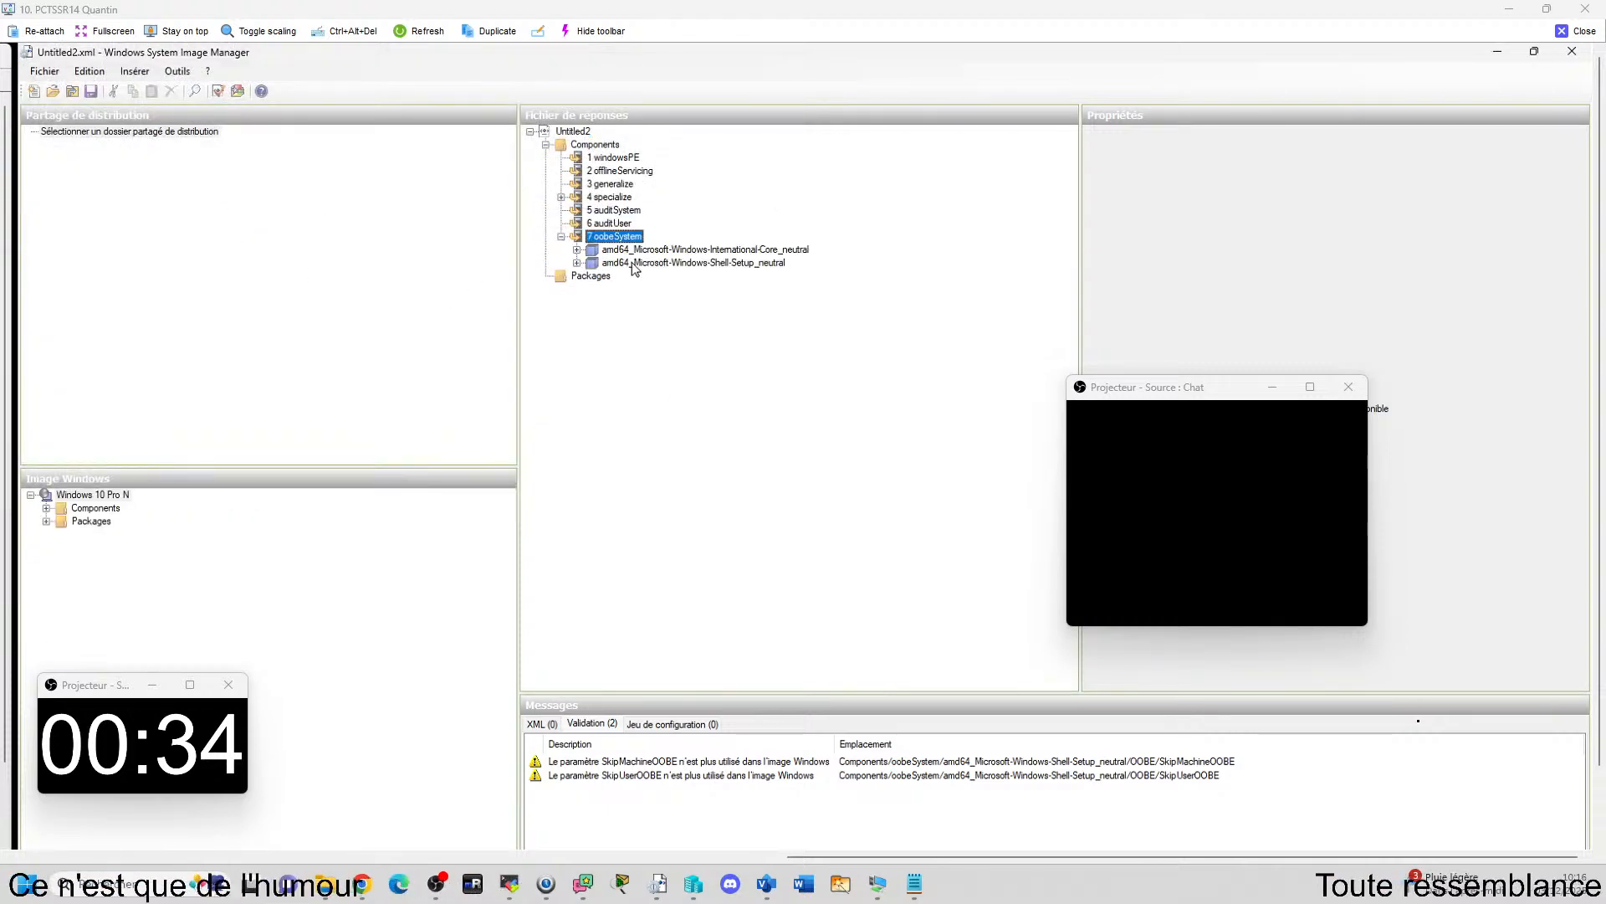
{"action": "left_click", "coordinate": [576, 263]}
{"action": "left_click", "coordinate": [592, 289]}
{"action": "left_click", "coordinate": [608, 303]}
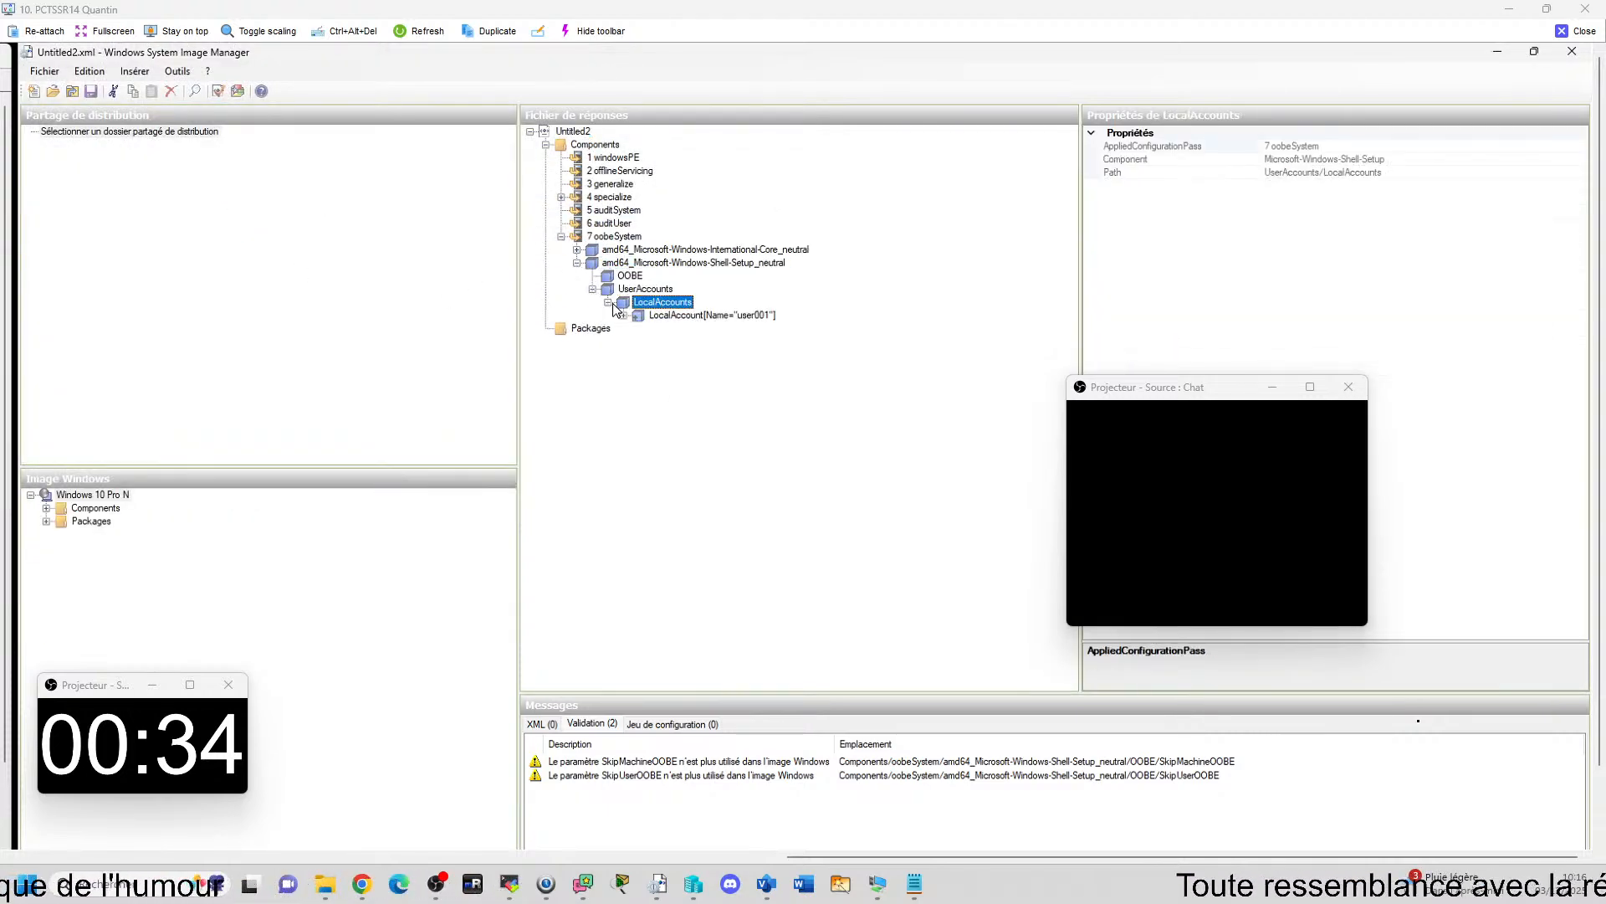
{"action": "left_click", "coordinate": [686, 316]}
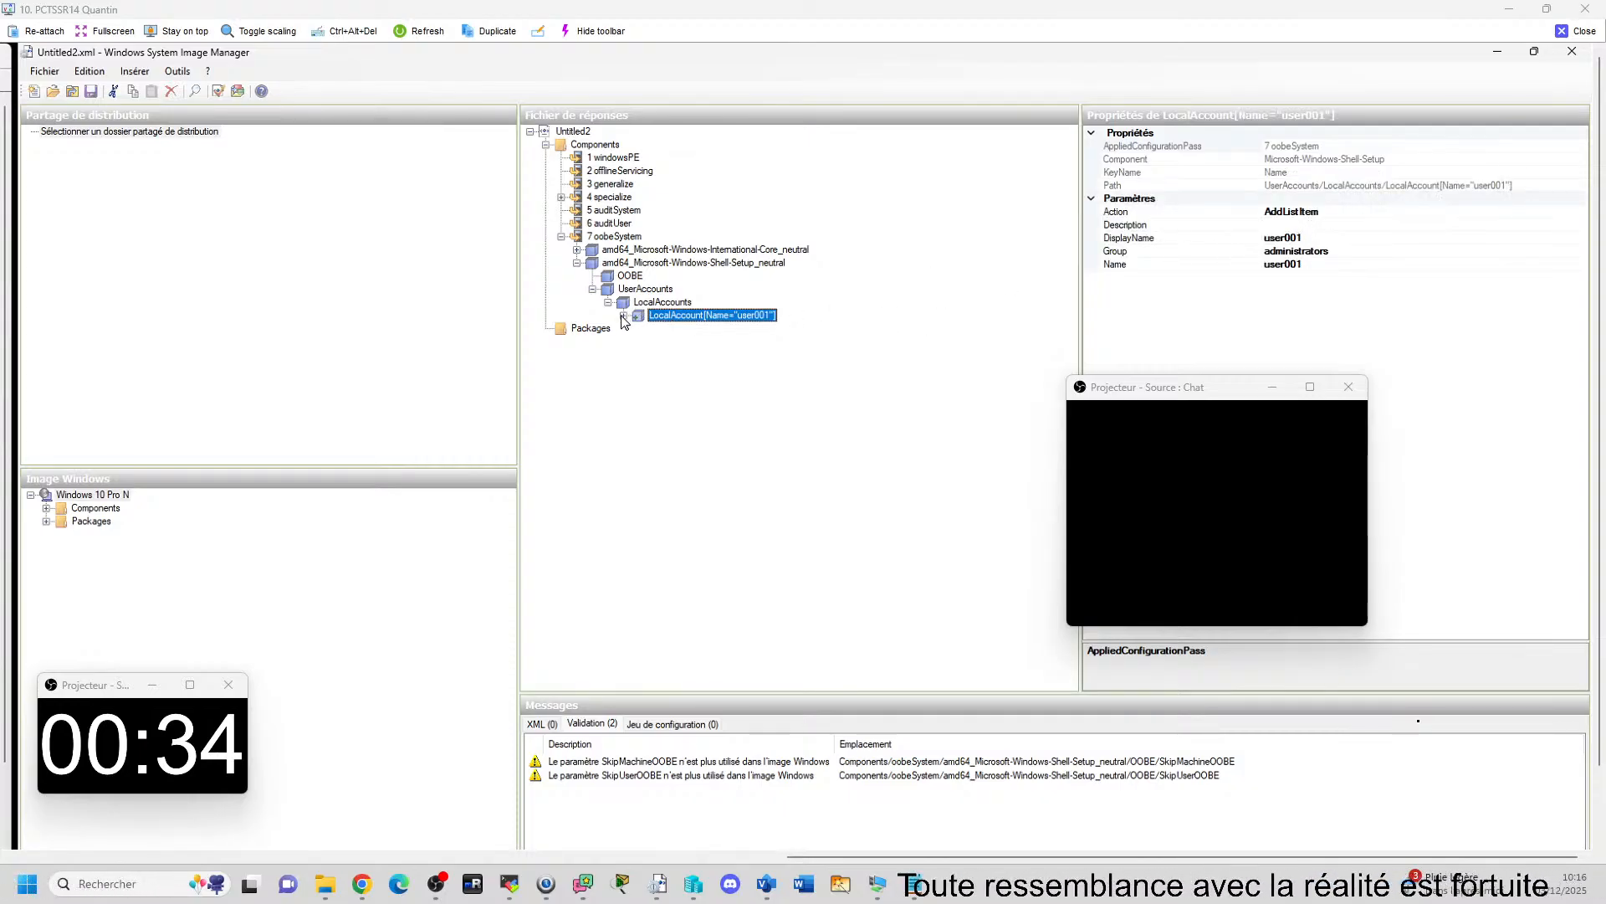
{"action": "left_click", "coordinate": [668, 329]}
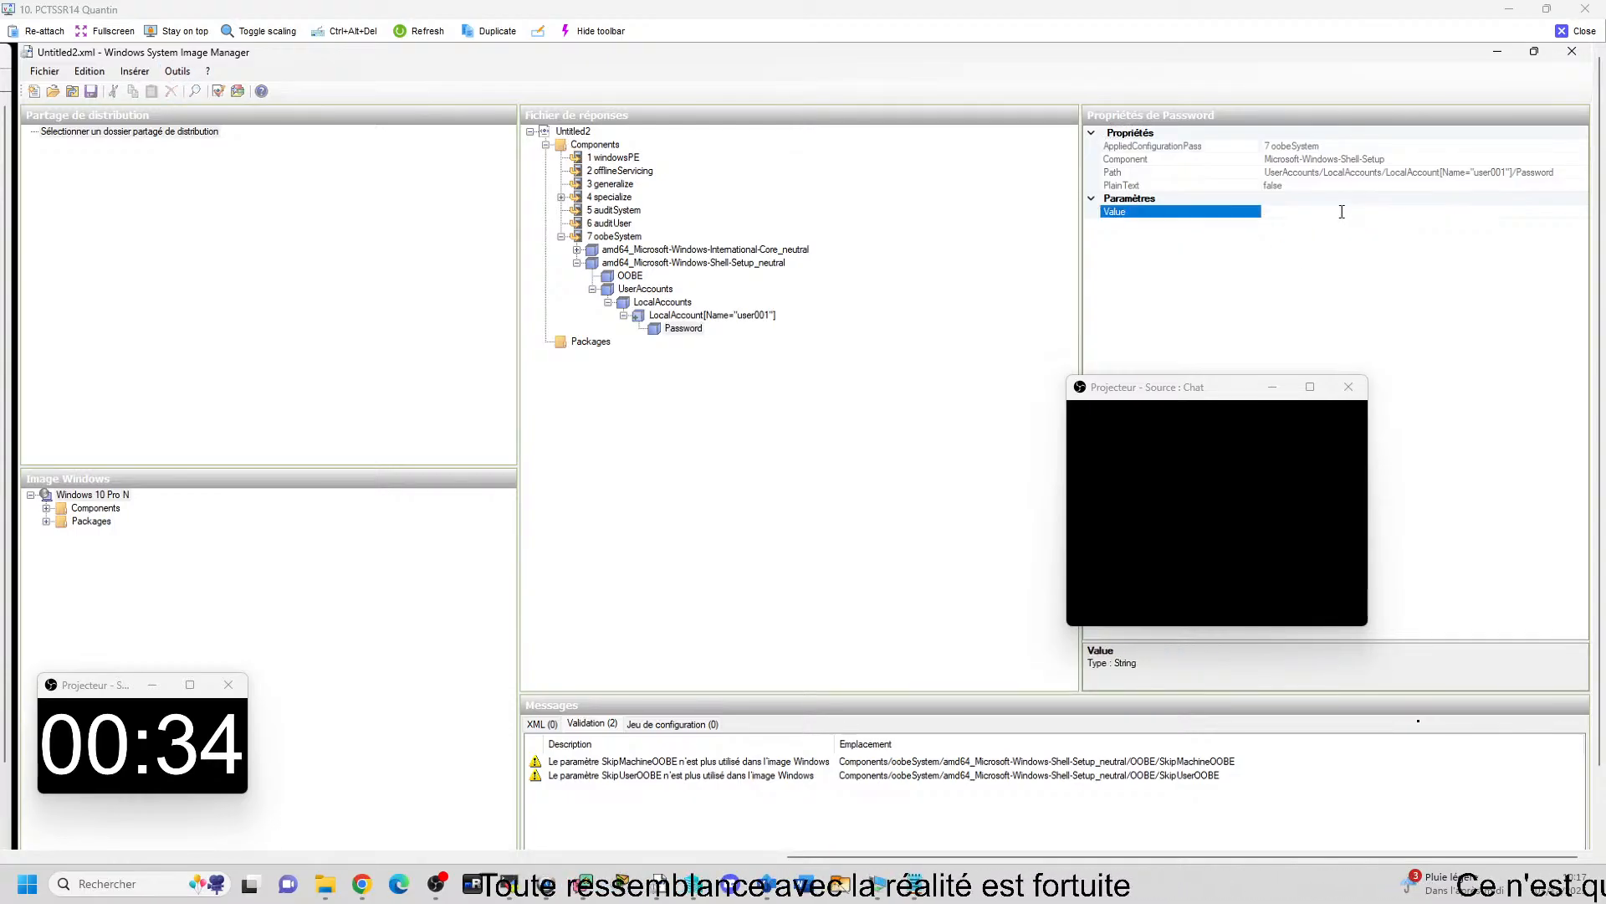
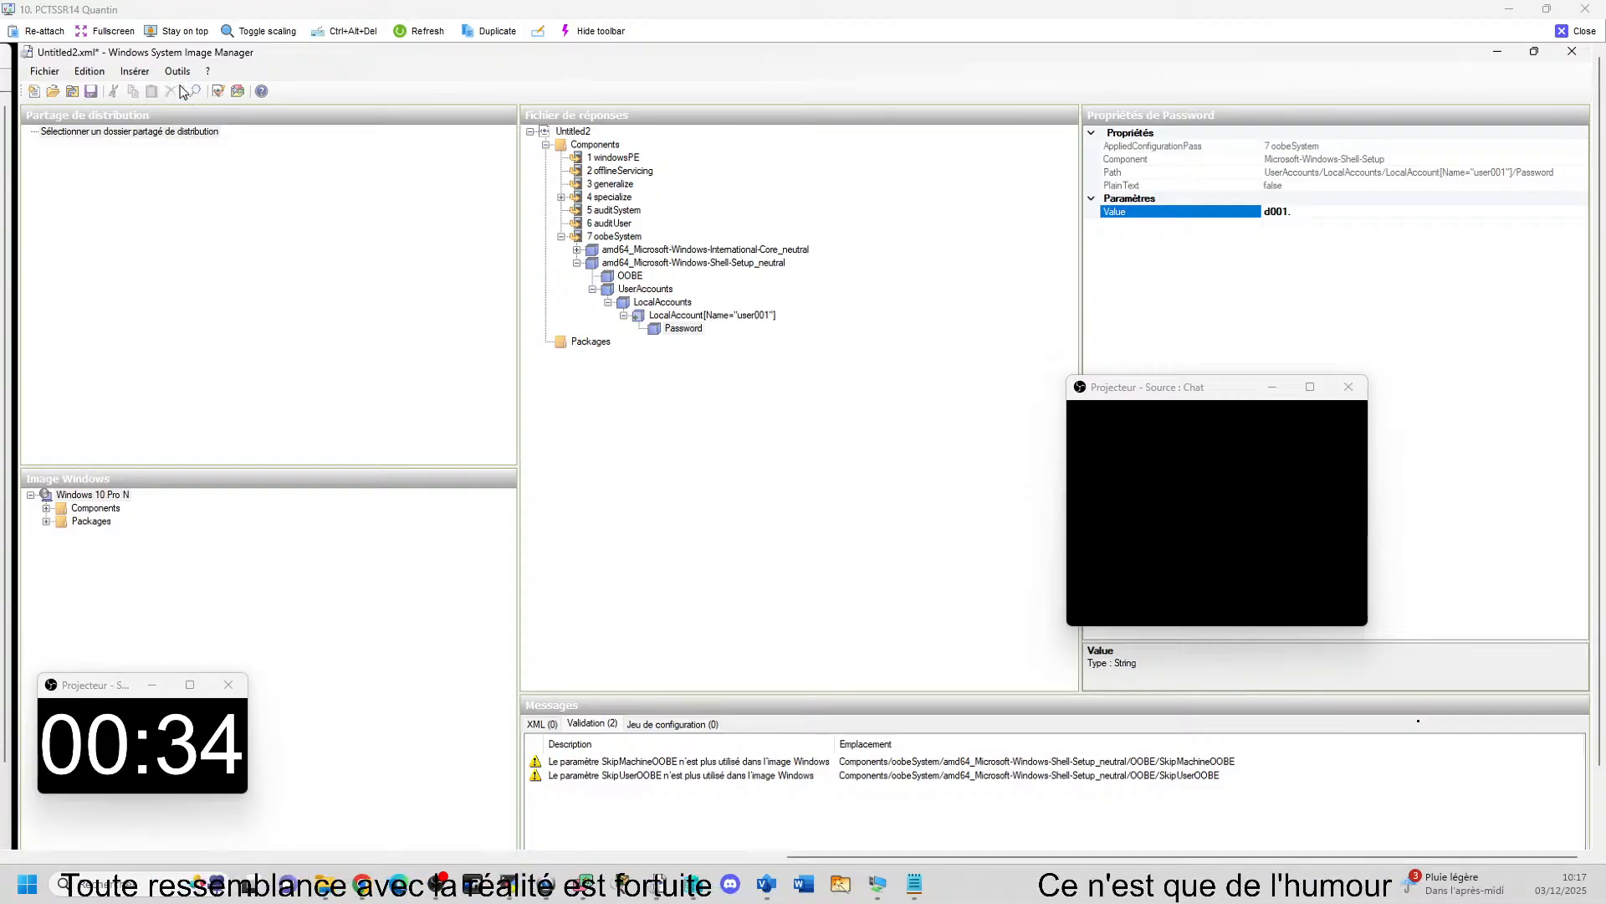
Enter the account password as the Value of user001's Password and save the answer file Untitled2.xml.
{"action": "left_click", "coordinate": [44, 72]}
{"action": "left_click", "coordinate": [842, 351]}
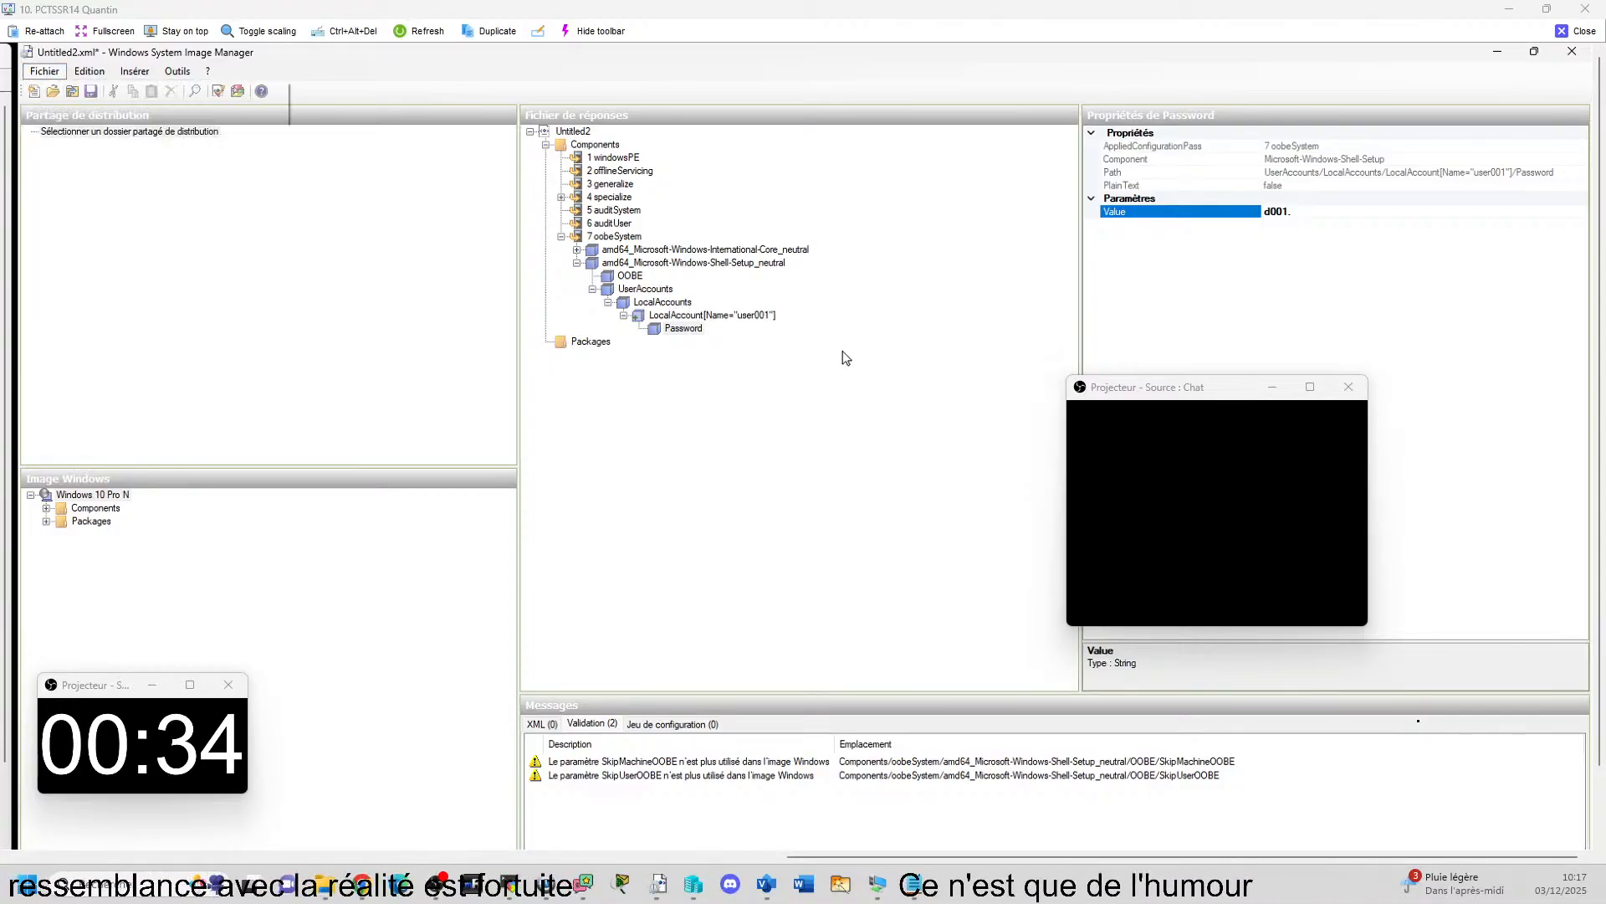
{"action": "left_click", "coordinate": [661, 316]}
{"action": "left_click", "coordinate": [45, 71]}
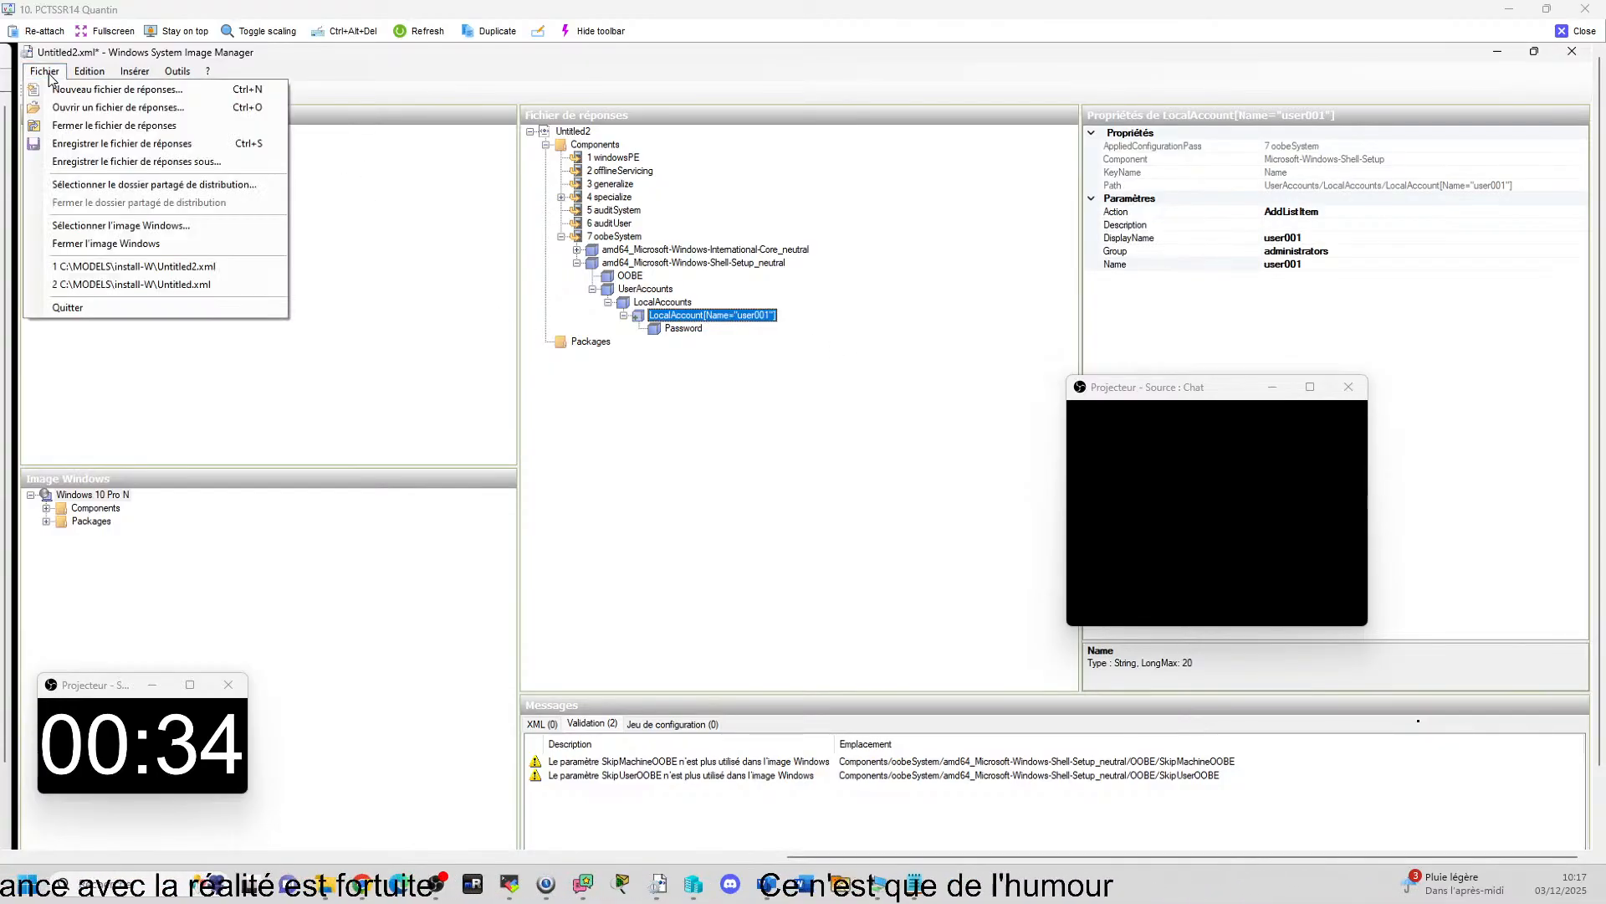
{"action": "left_click", "coordinate": [104, 145]}
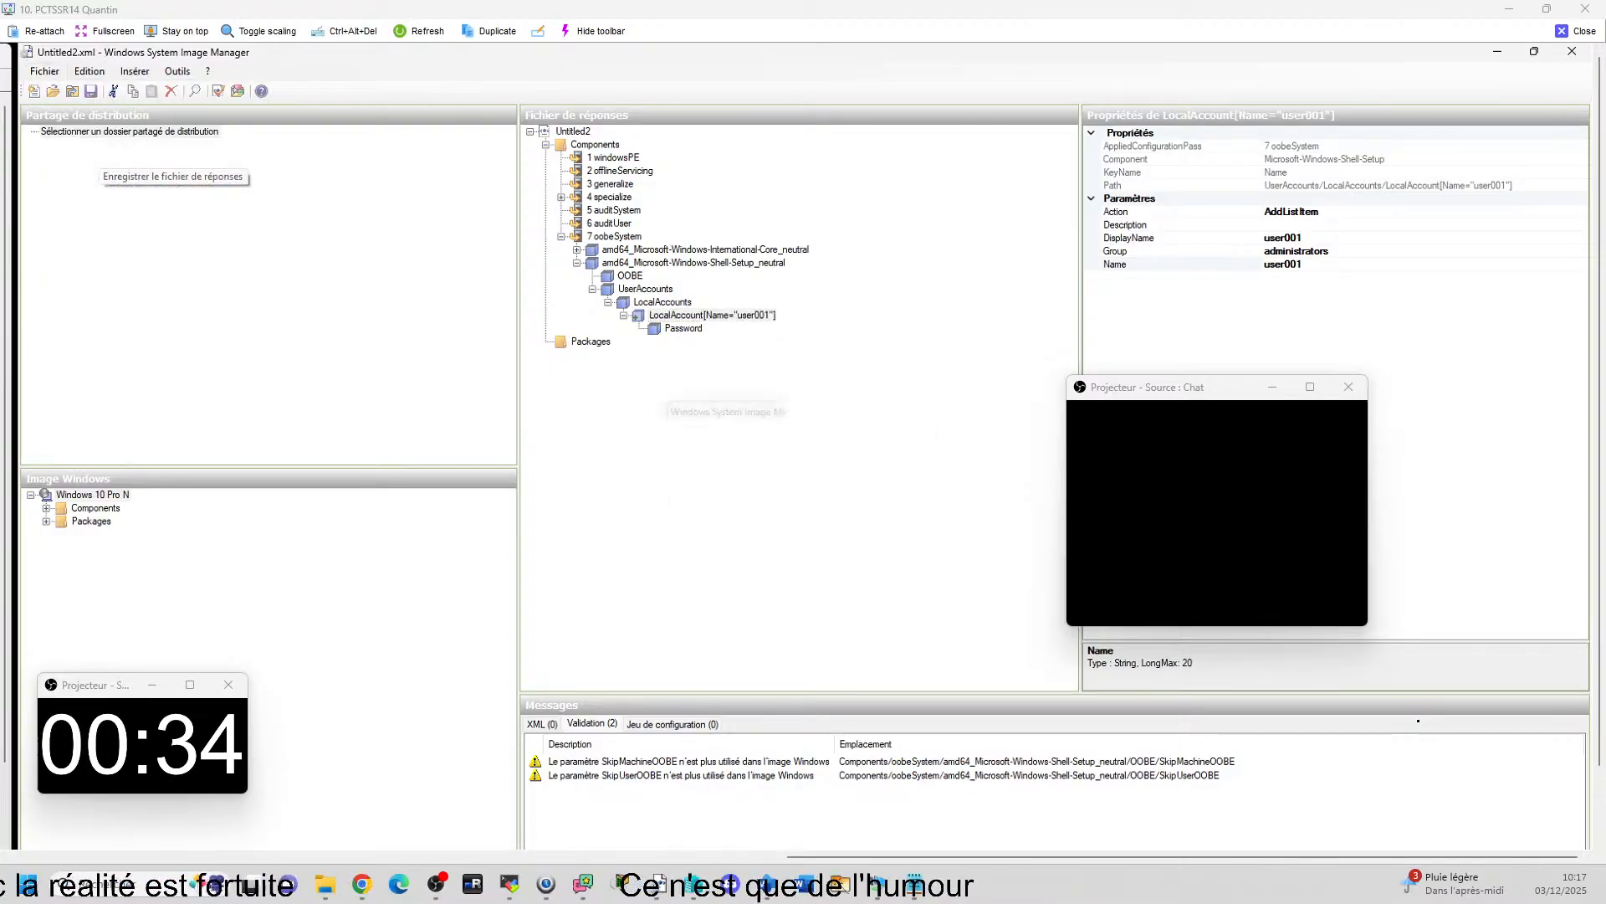
Close the Windows image and reopen Untitled2.xml without saving the modifications.
{"action": "left_click", "coordinate": [44, 71]}
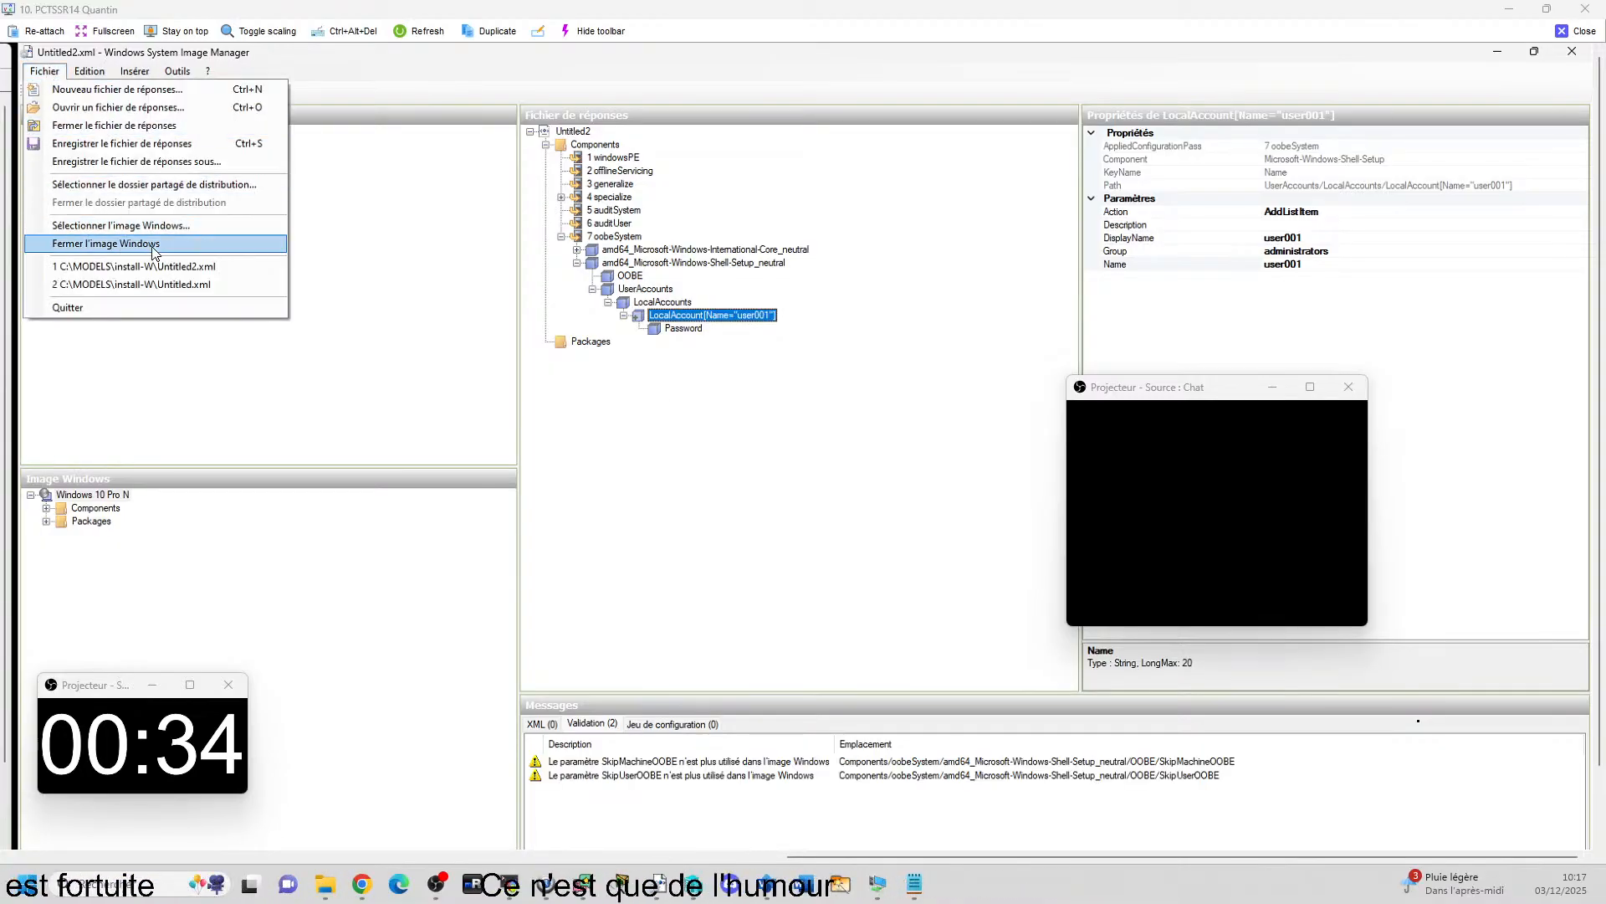
{"action": "left_click", "coordinate": [126, 243]}
{"action": "left_click", "coordinate": [44, 71]}
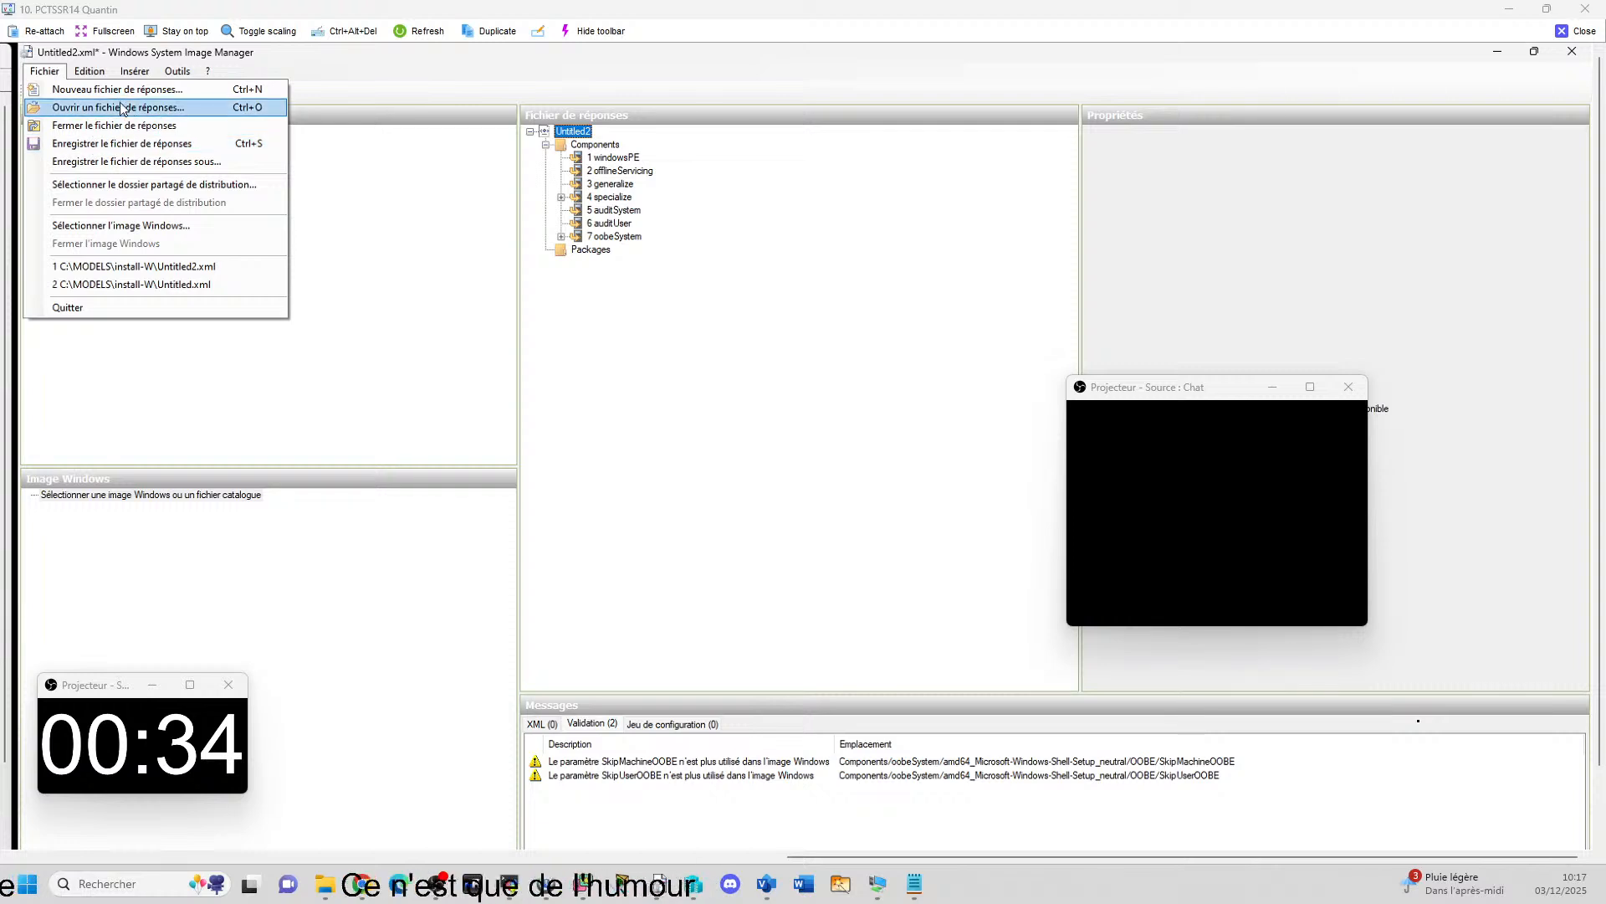
{"action": "left_click", "coordinate": [122, 109]}
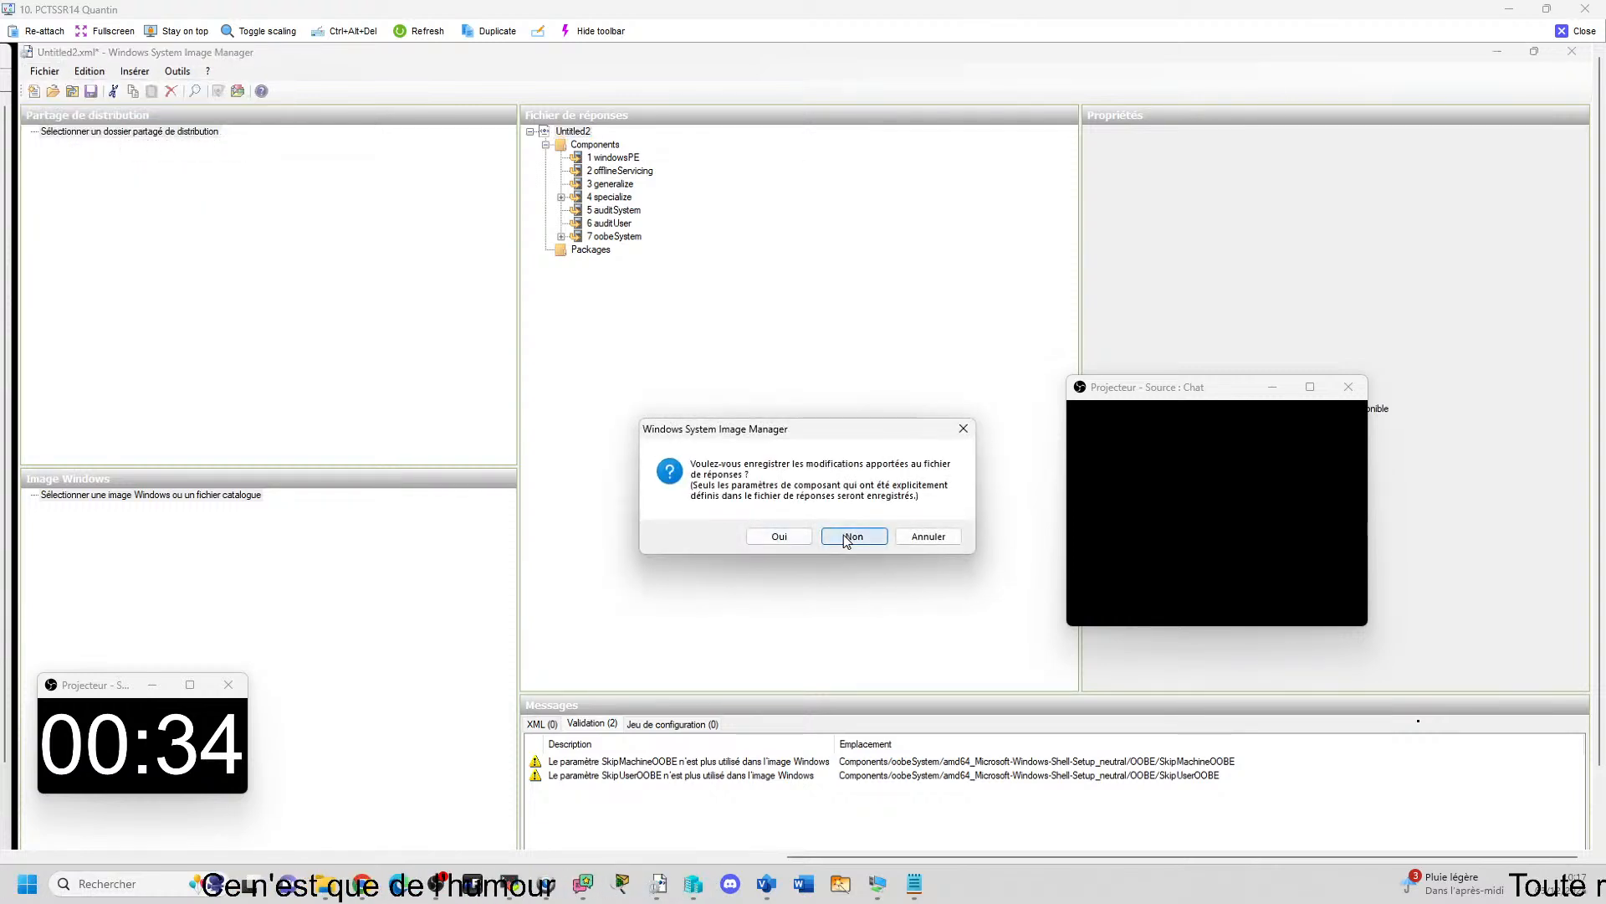
{"action": "left_click", "coordinate": [847, 539]}
{"action": "double_click", "coordinate": [231, 218]}
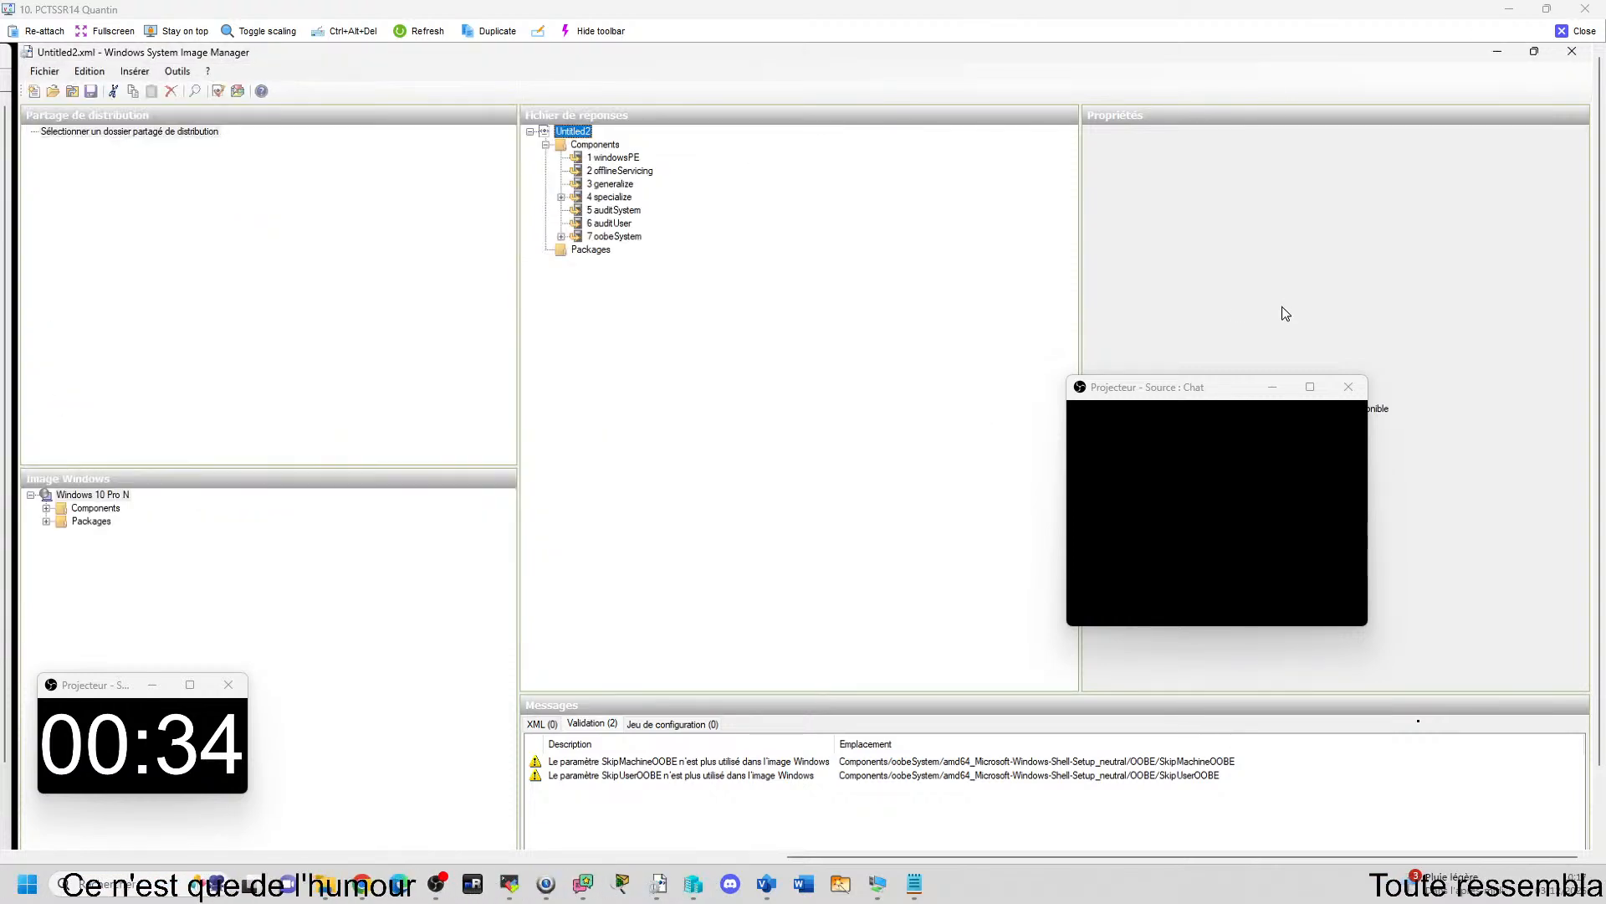
Expand the oobeSystem Shell-Setup component down to user001 and check the Value and PlainText properties of its Password.
{"action": "left_click", "coordinate": [561, 237]}
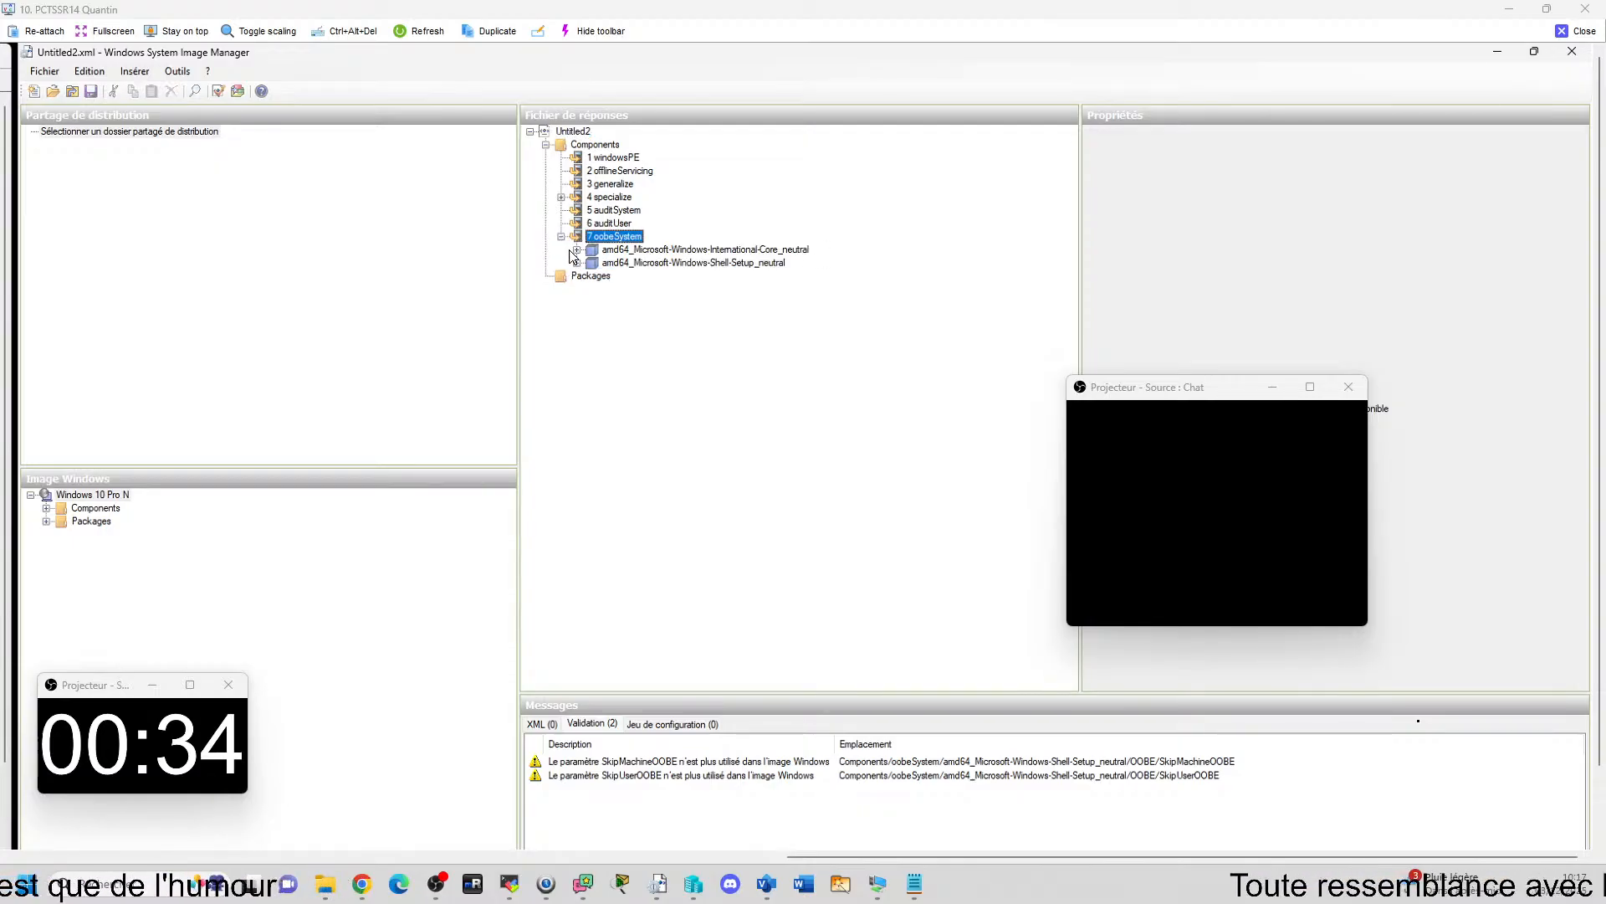
{"action": "left_click", "coordinate": [577, 264]}
{"action": "left_click", "coordinate": [592, 289]}
{"action": "left_click", "coordinate": [608, 302]}
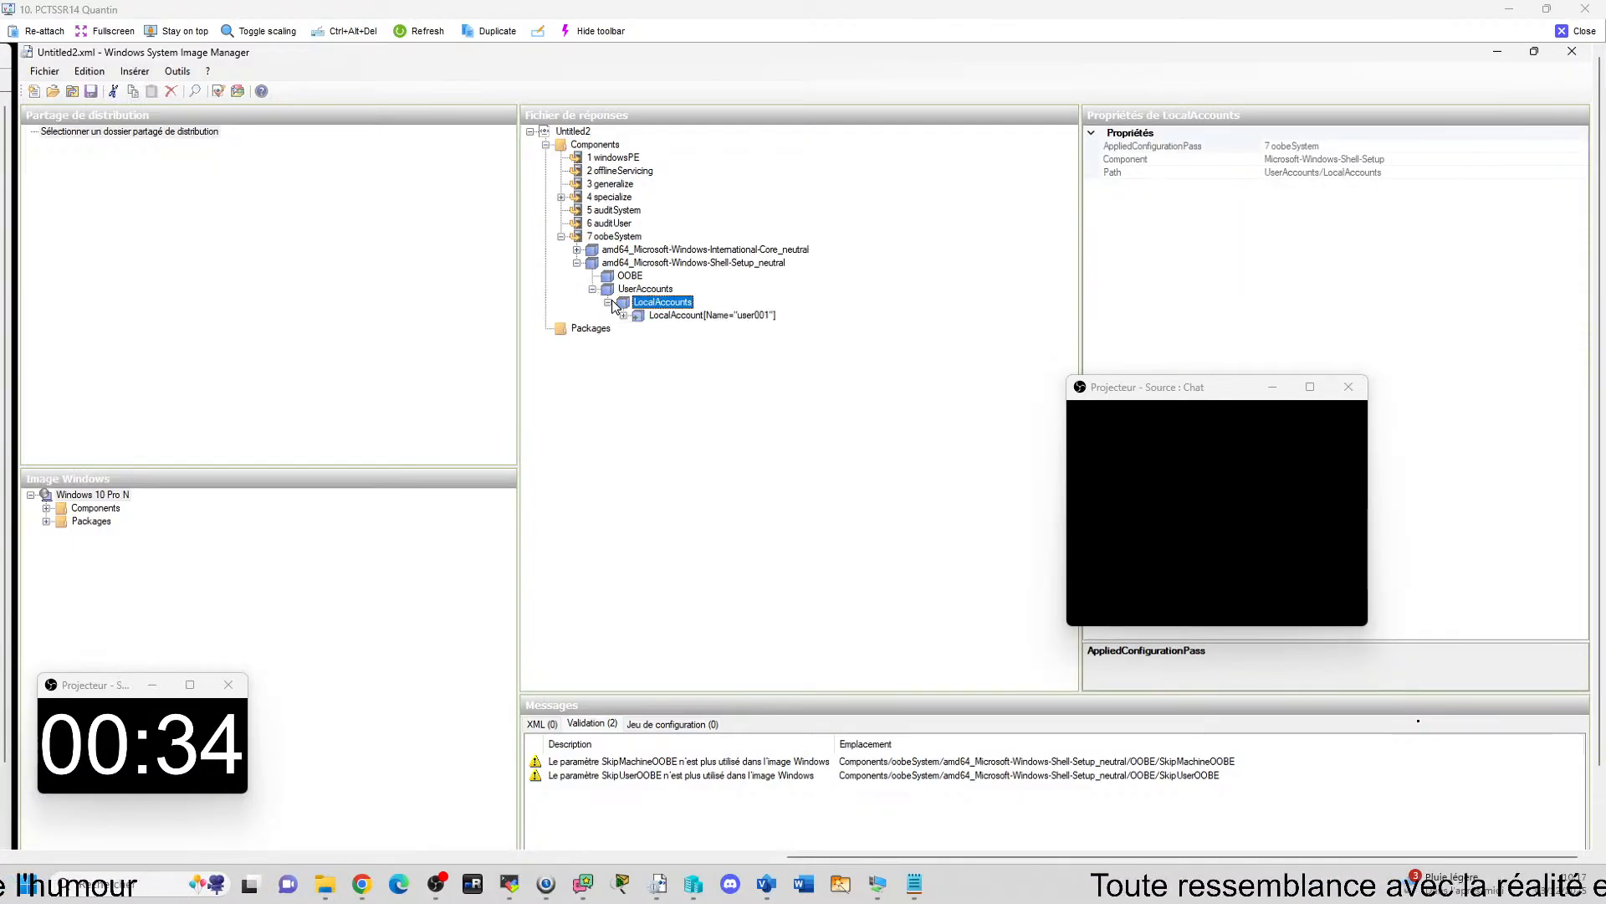
{"action": "double_click", "coordinate": [669, 316]}
{"action": "left_click", "coordinate": [684, 328]}
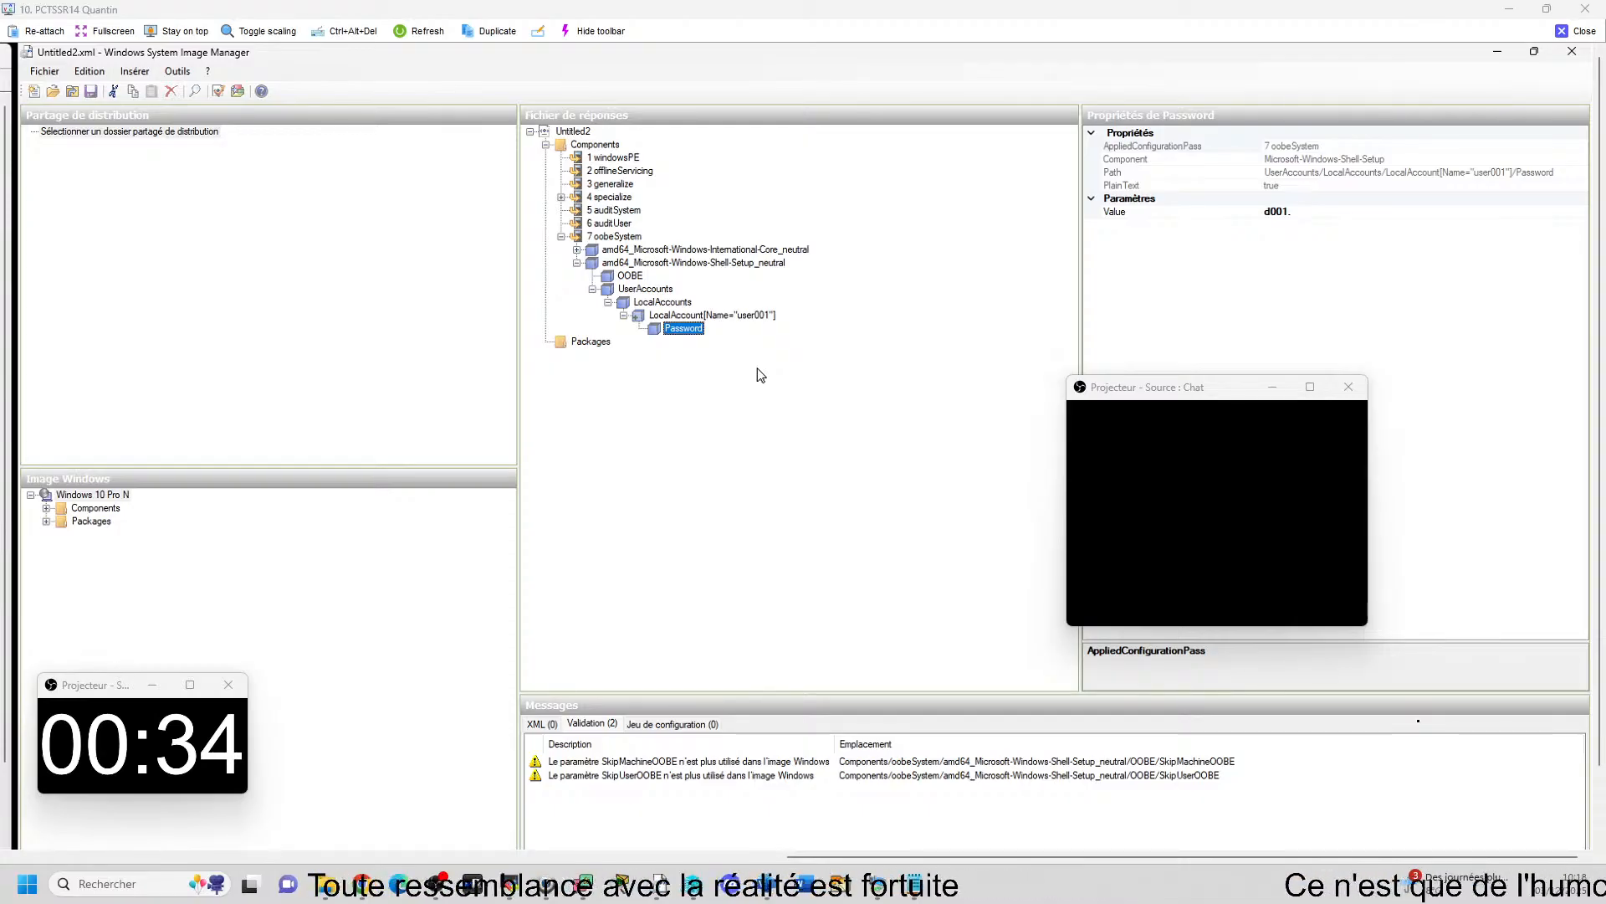
Replace user001's Password value with the new account password, save Untitled2.xml, and close the PCTSSR14 remote session.
{"action": "left_click", "coordinate": [1307, 212]}
{"action": "key", "text": "BackSpace"}
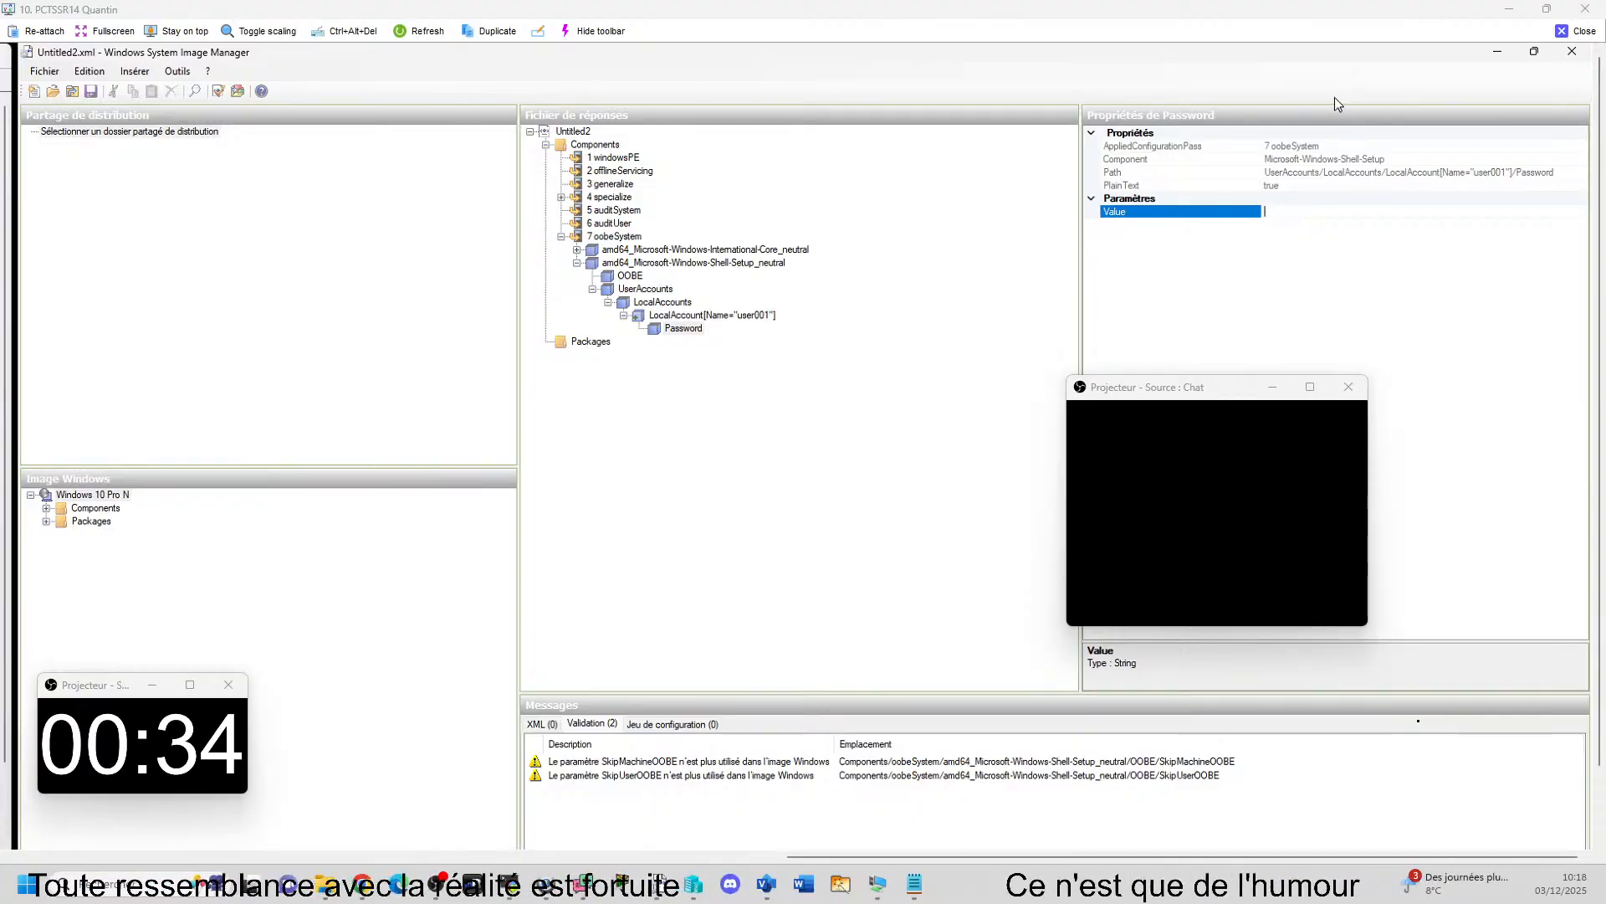
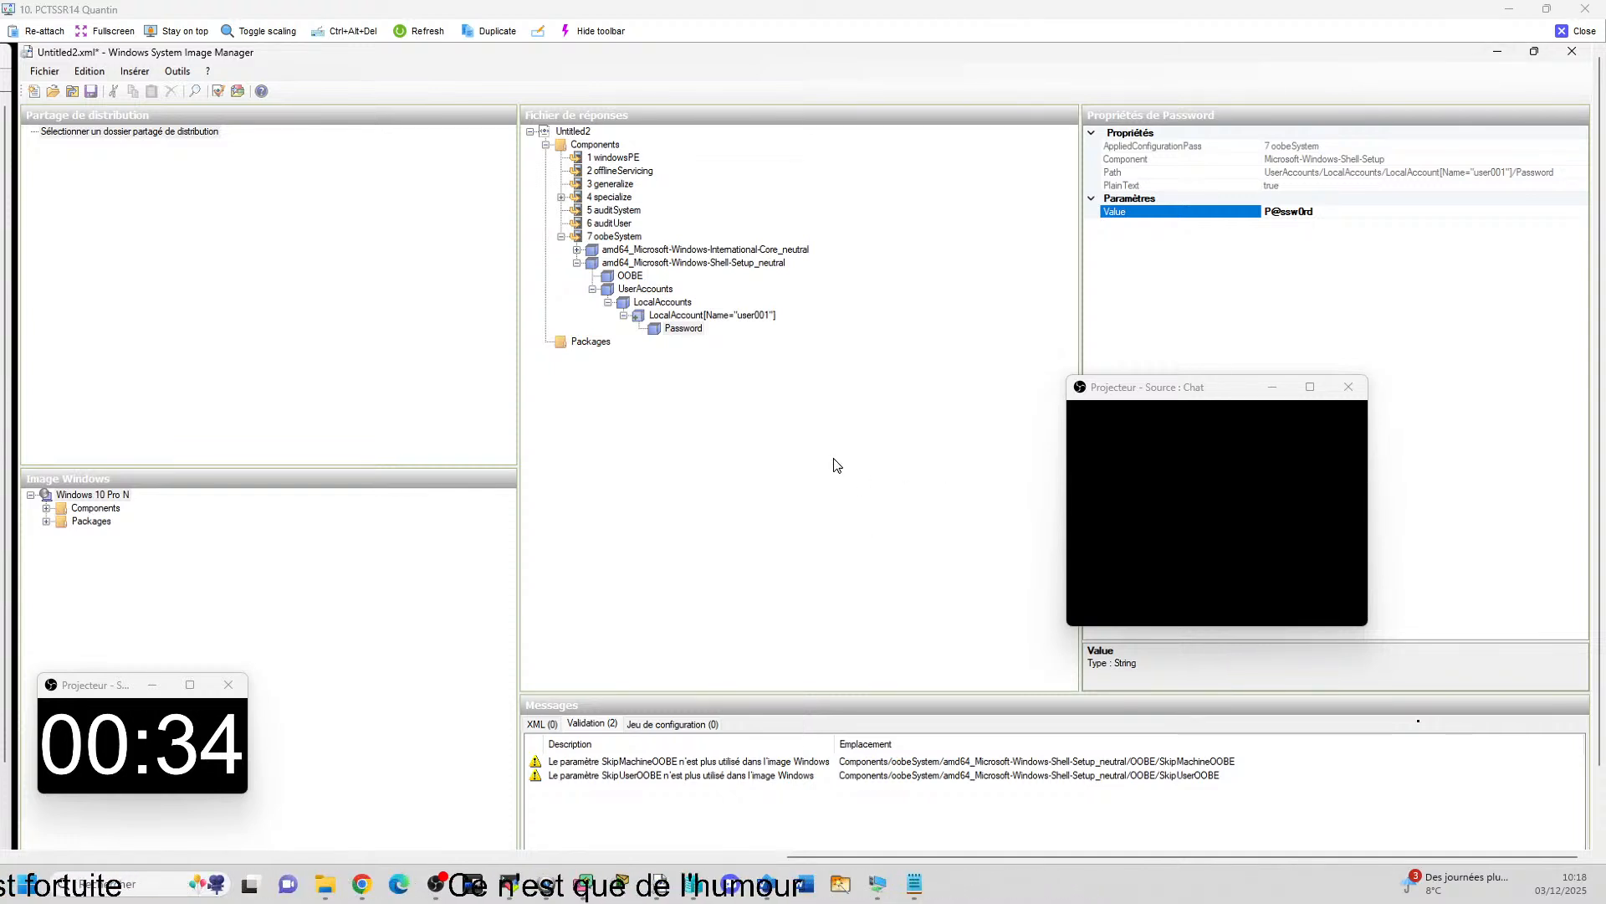
{"action": "left_click", "coordinate": [44, 71]}
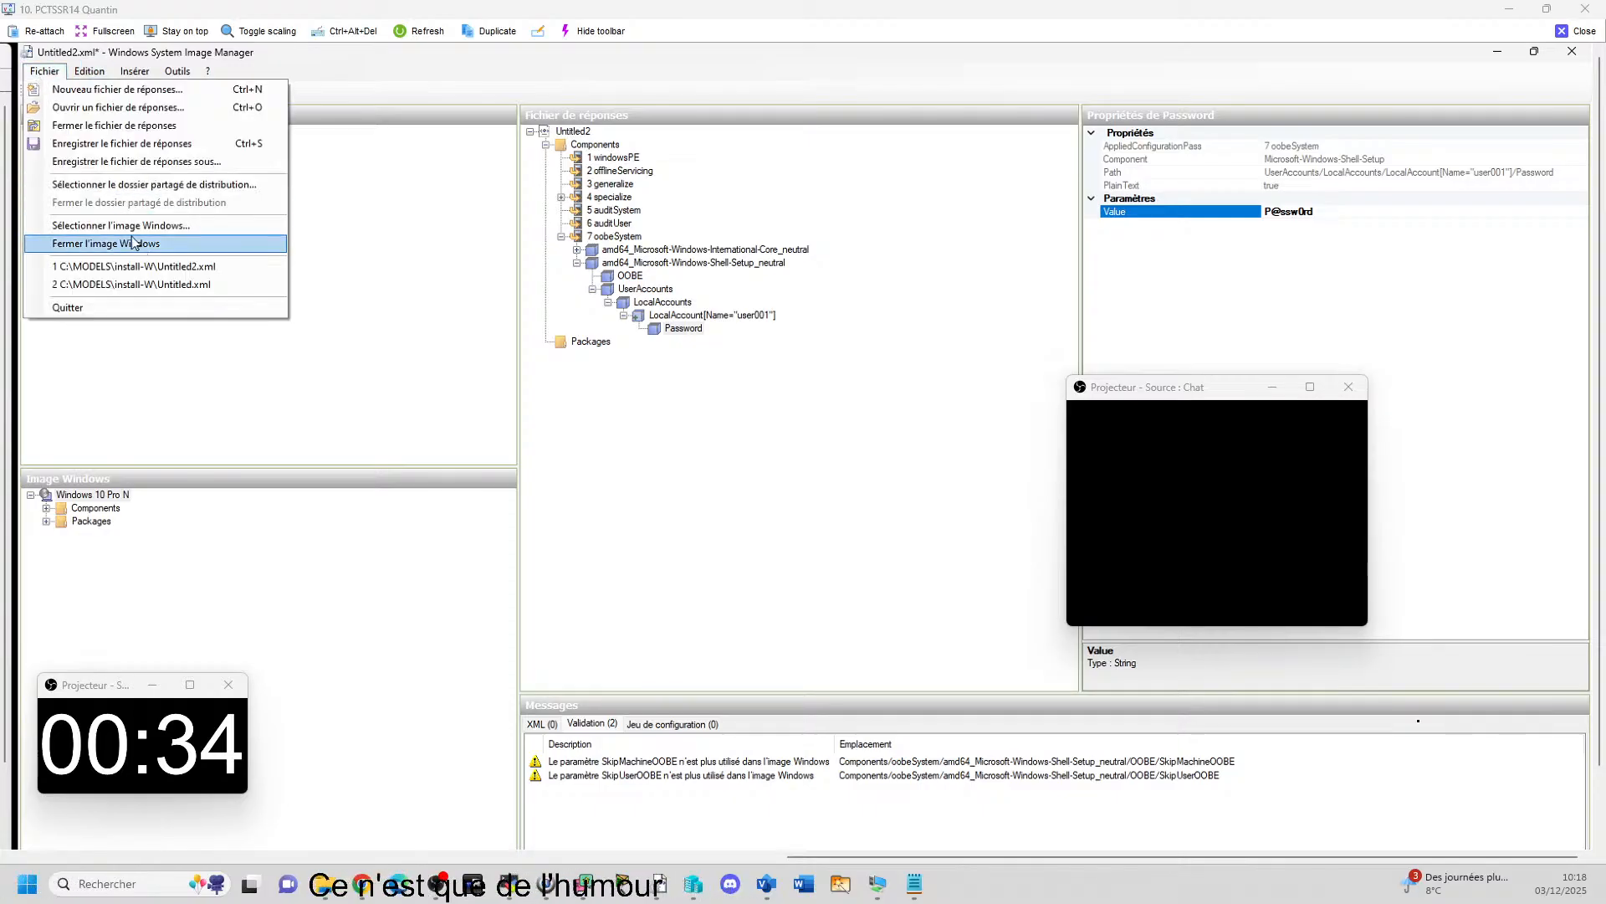
{"action": "left_click", "coordinate": [148, 144]}
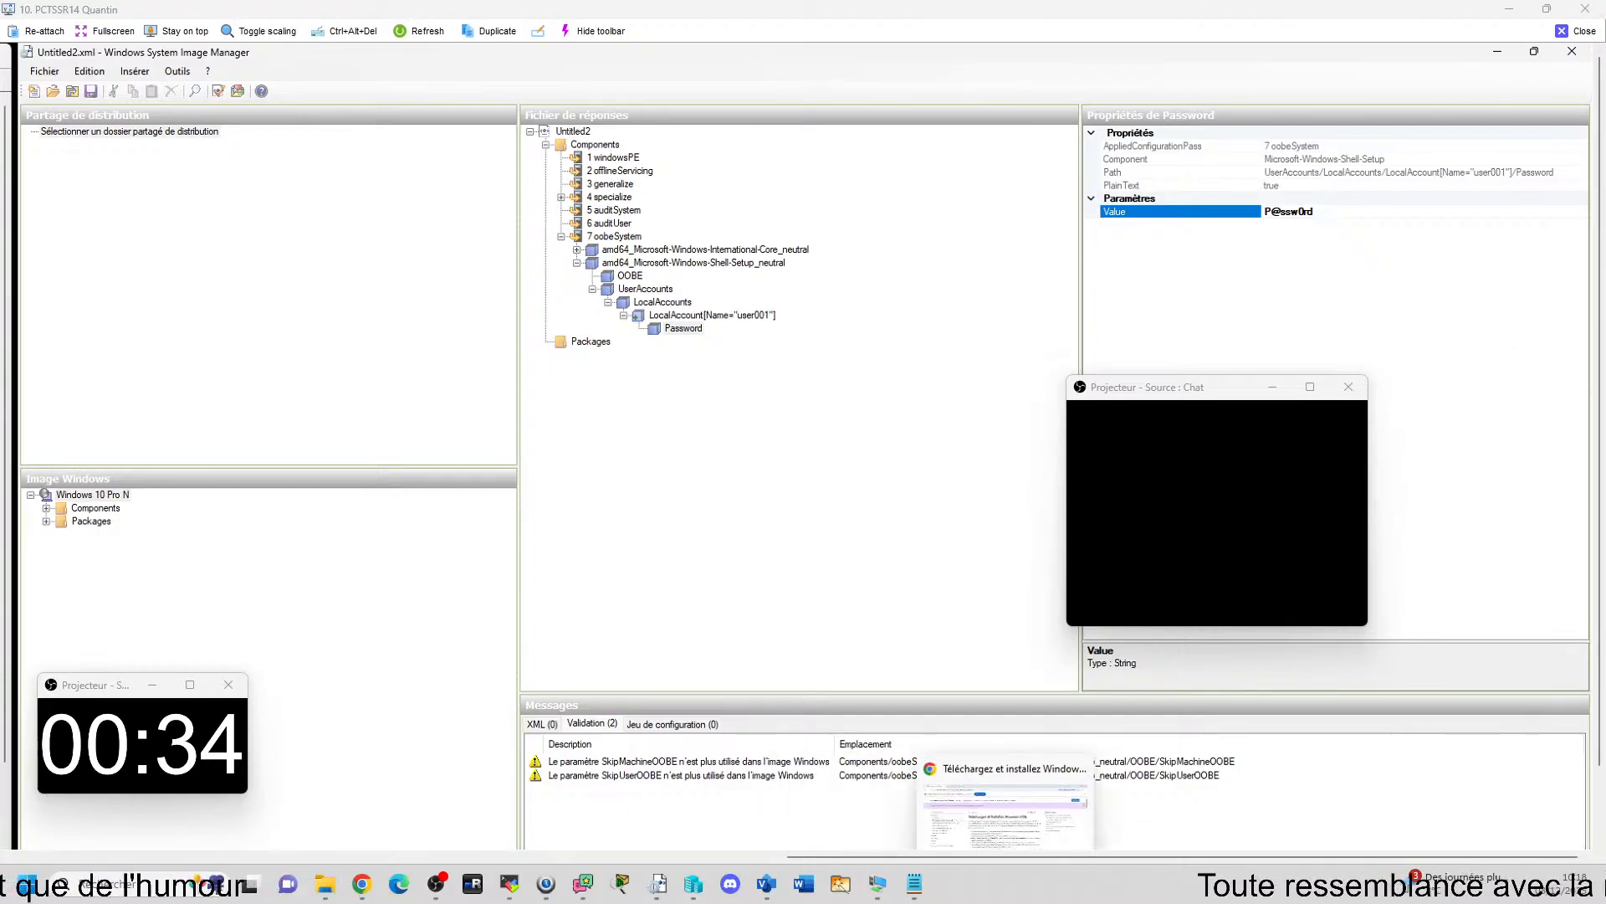
{"action": "left_click", "coordinate": [1584, 31]}
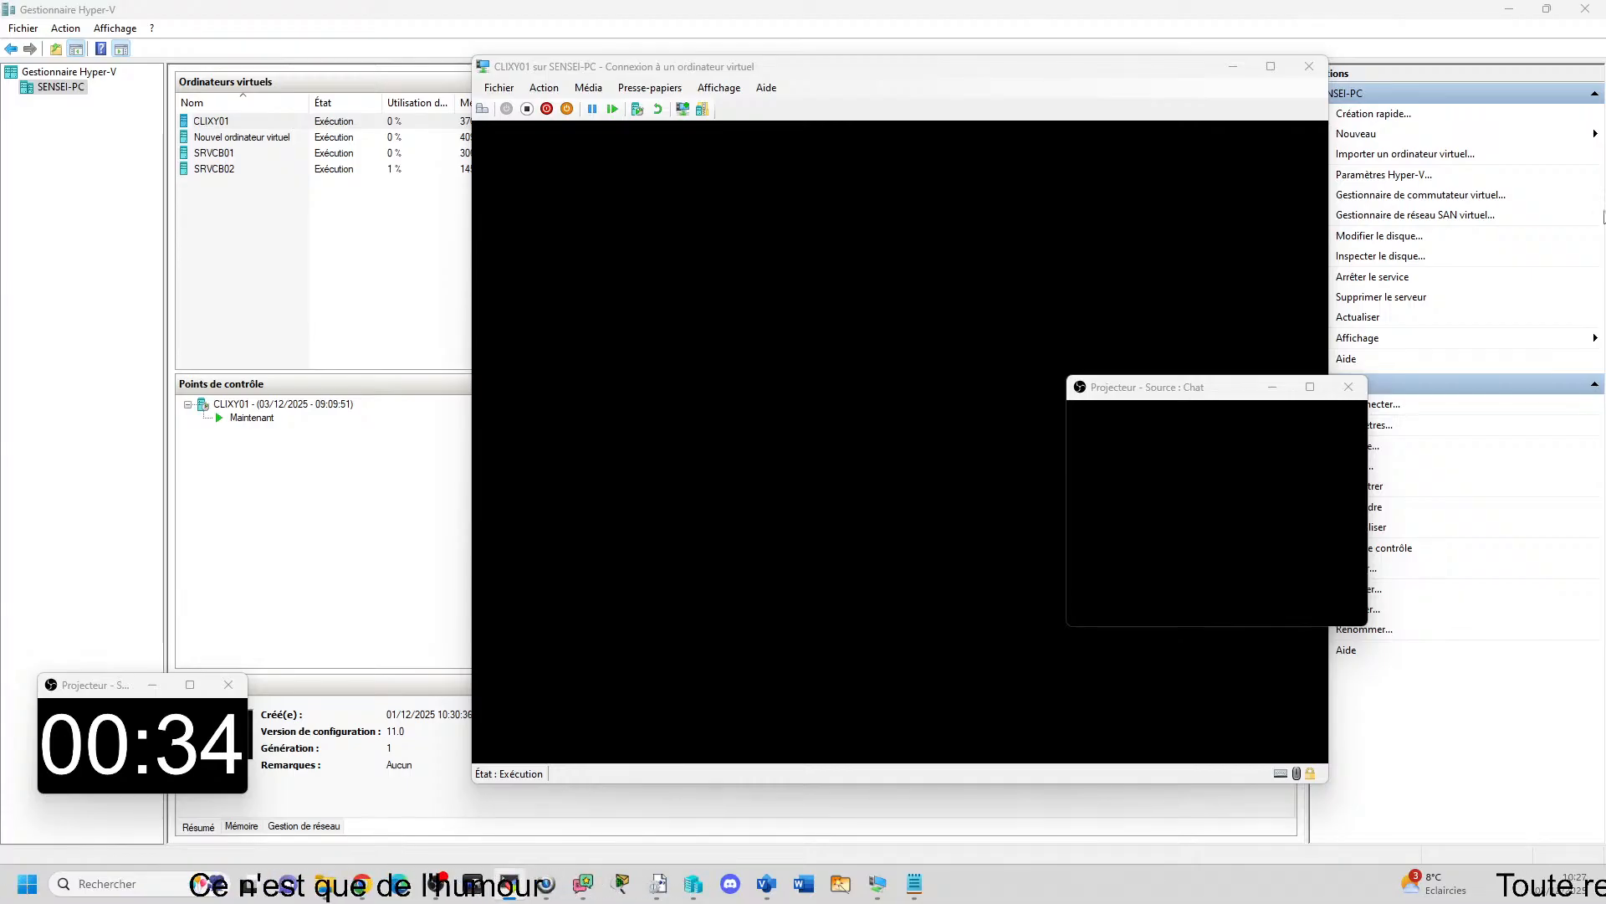
In PCTSSR09's test-reponse.xml, replace the specialize Shell-Setup component's ComputerName with * and delete the asterisk again.
{"action": "left_click_drag", "start_coordinate": [1604, 217], "coordinate": [3, 262]}
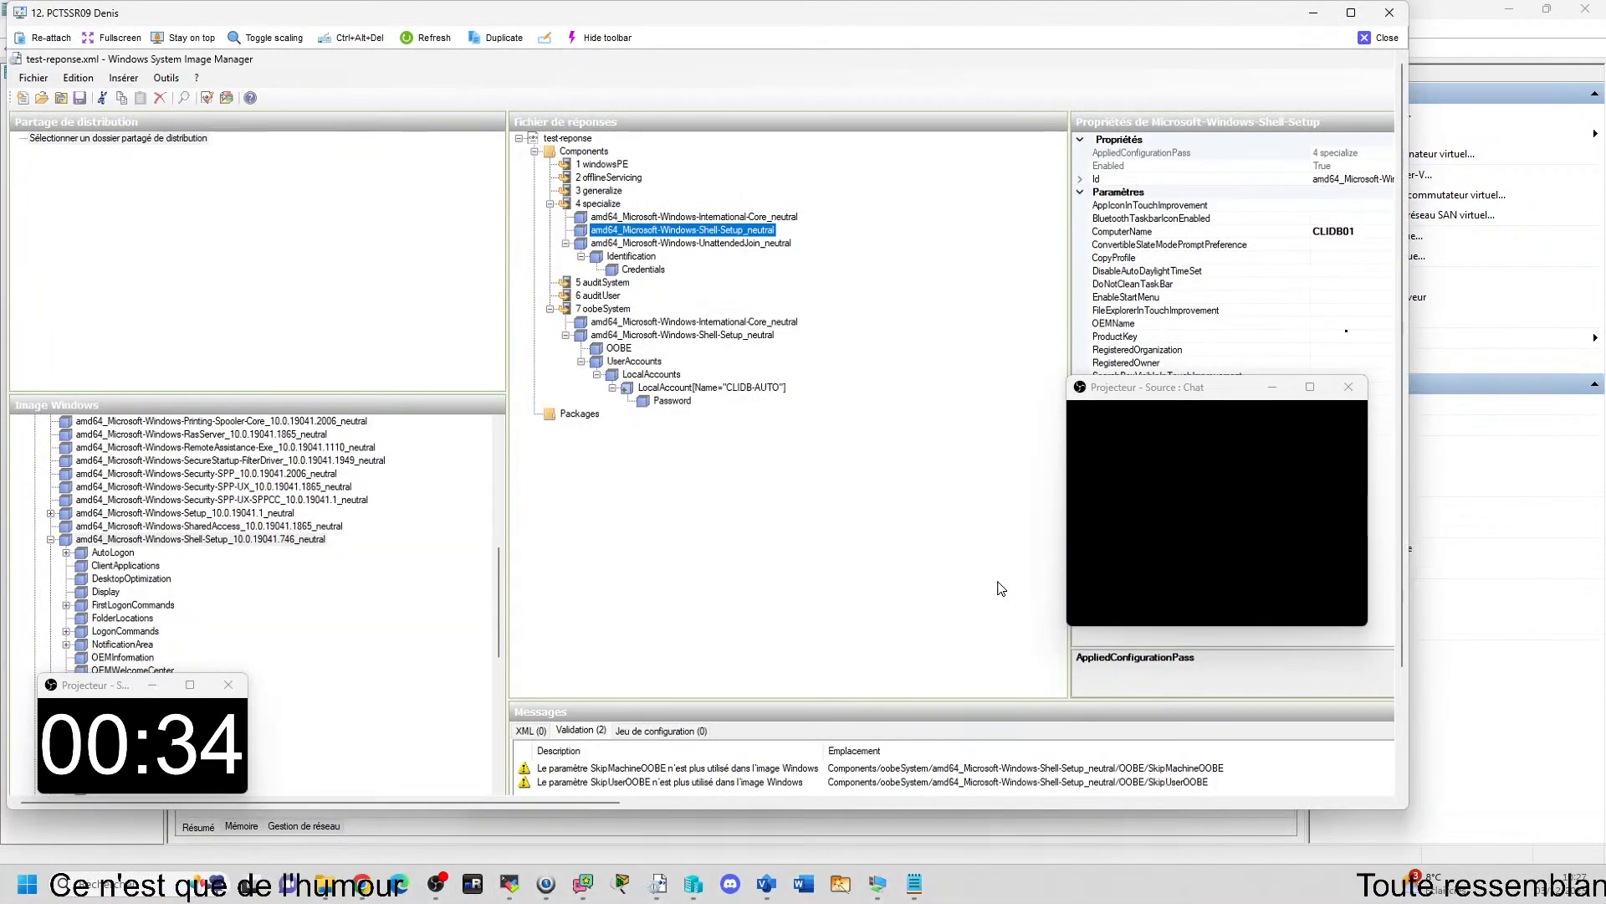
{"action": "left_click_drag", "start_coordinate": [1129, 395], "coordinate": [70, 396]}
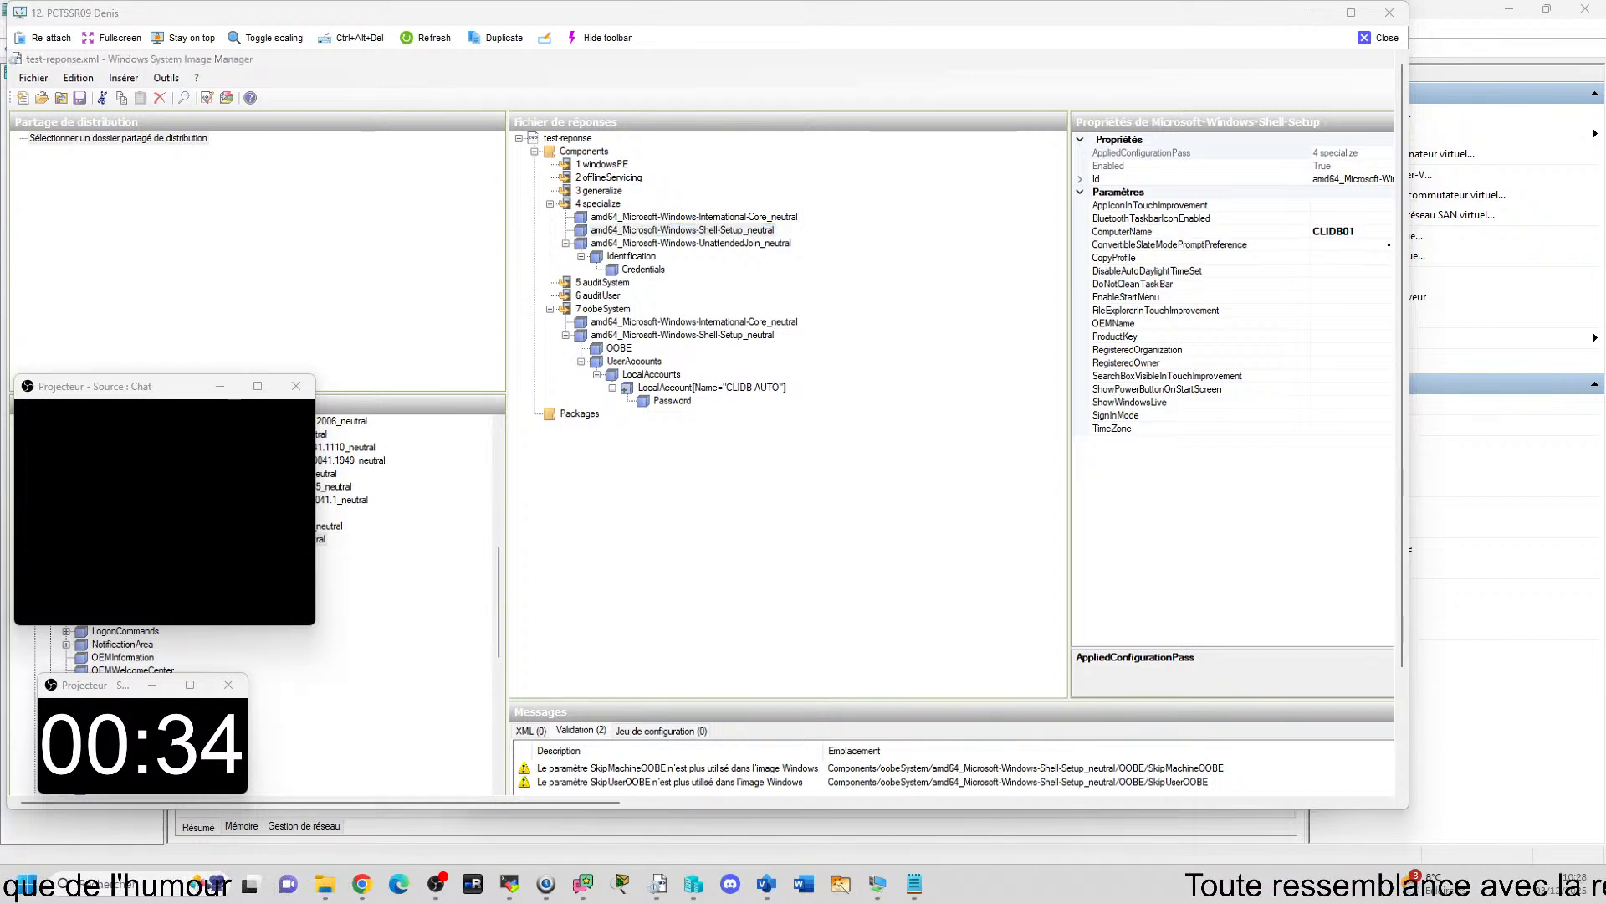
{"action": "left_click", "coordinate": [1344, 231]}
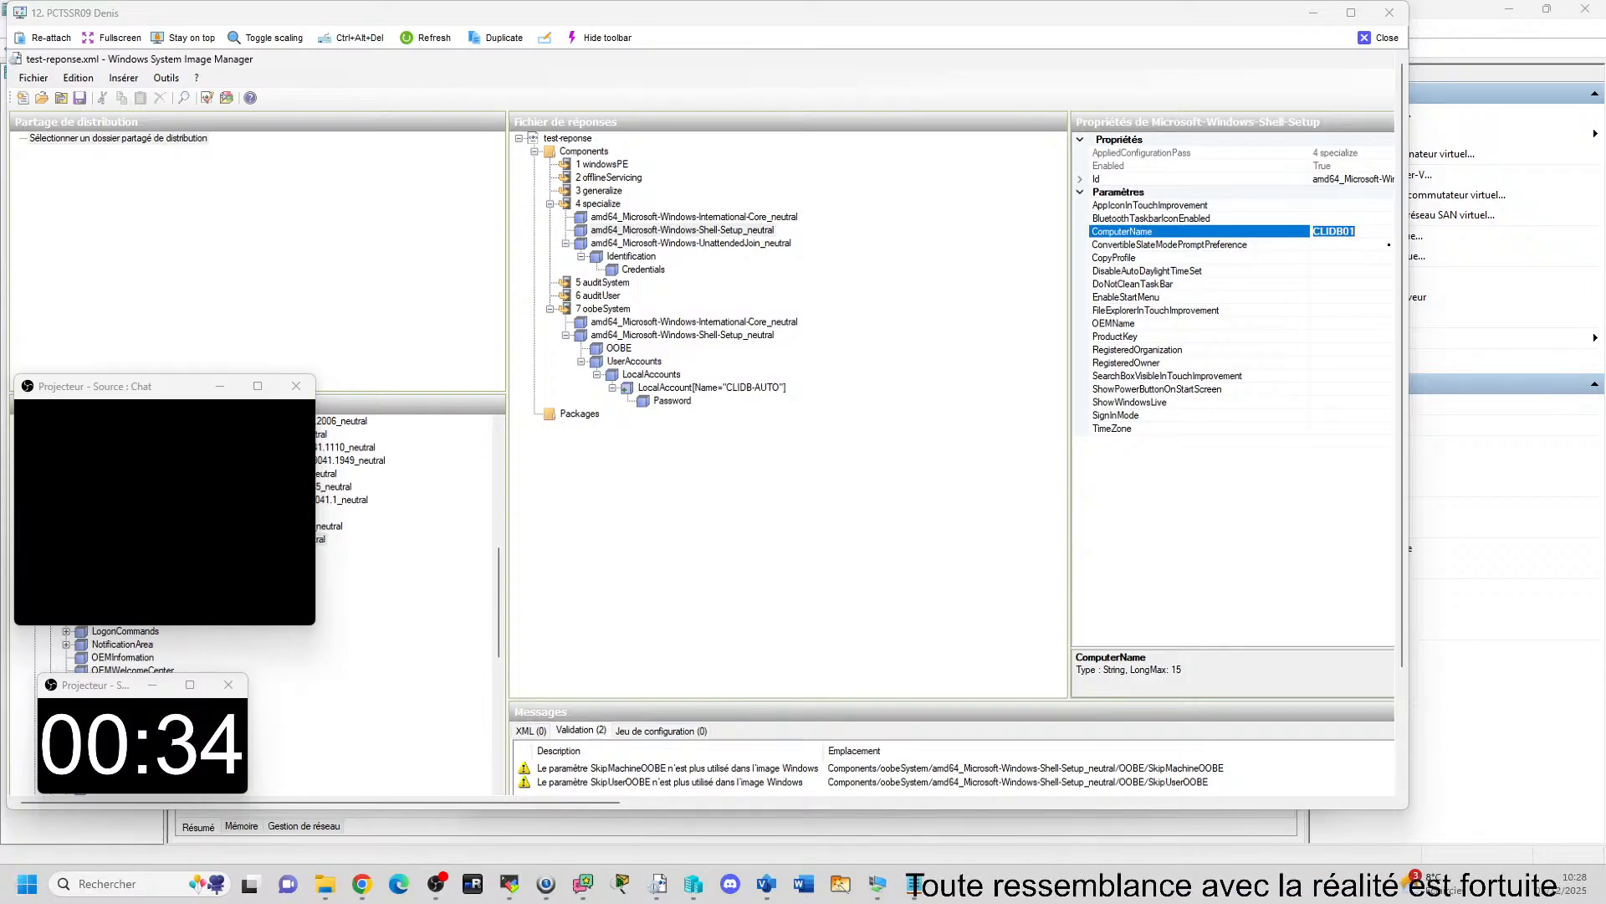
{"action": "key", "text": "BackSpace"}
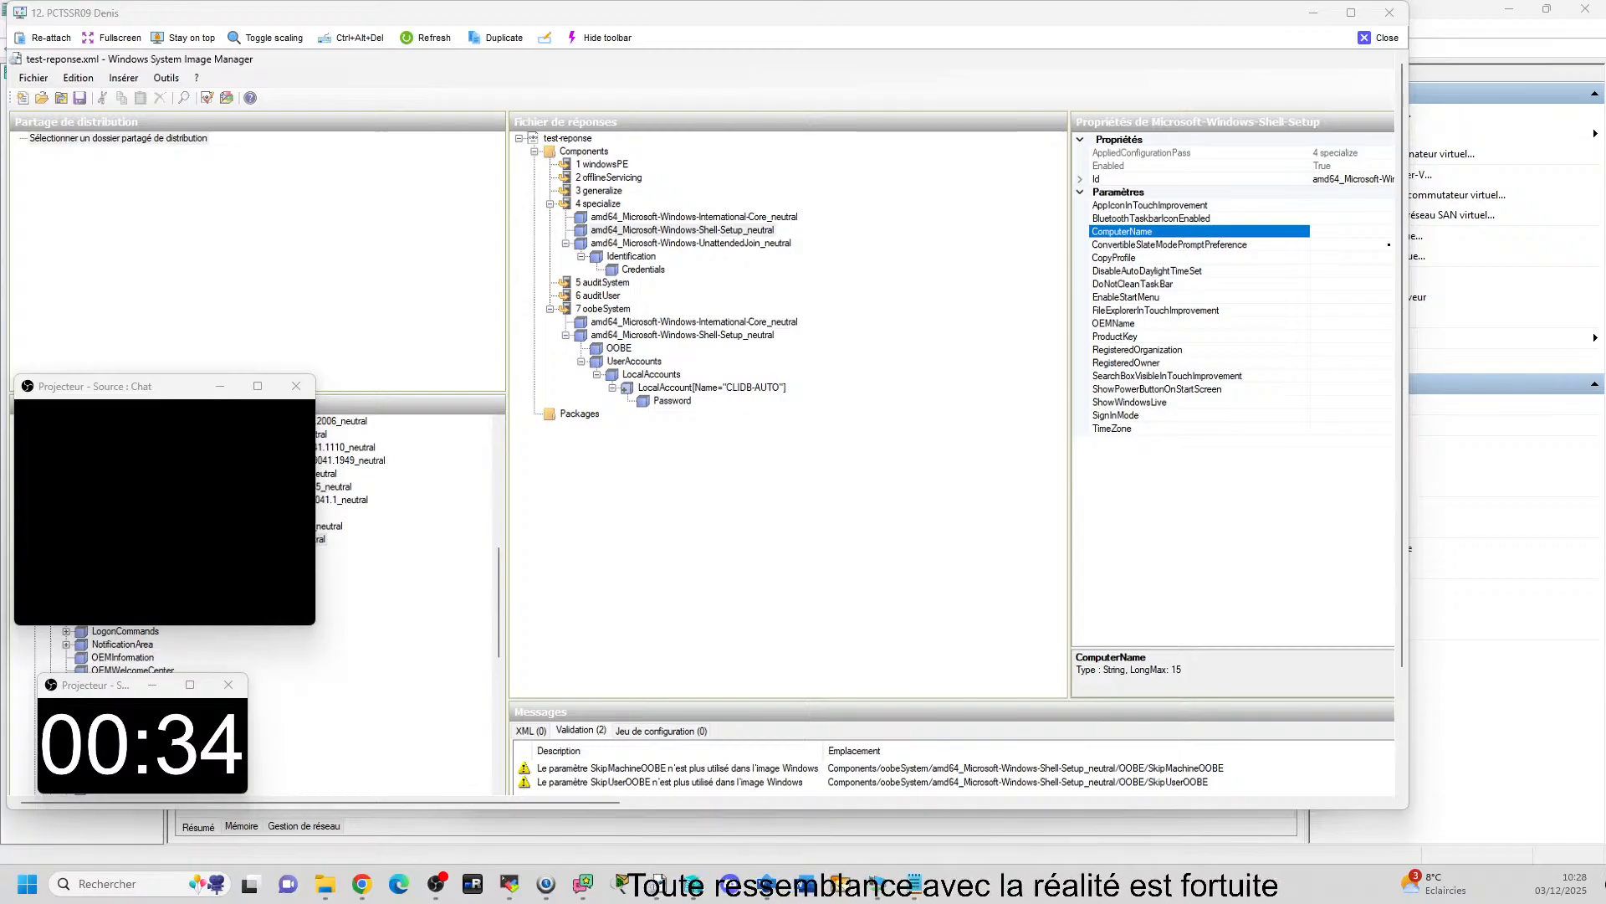
{"action": "type", "text": "*"}
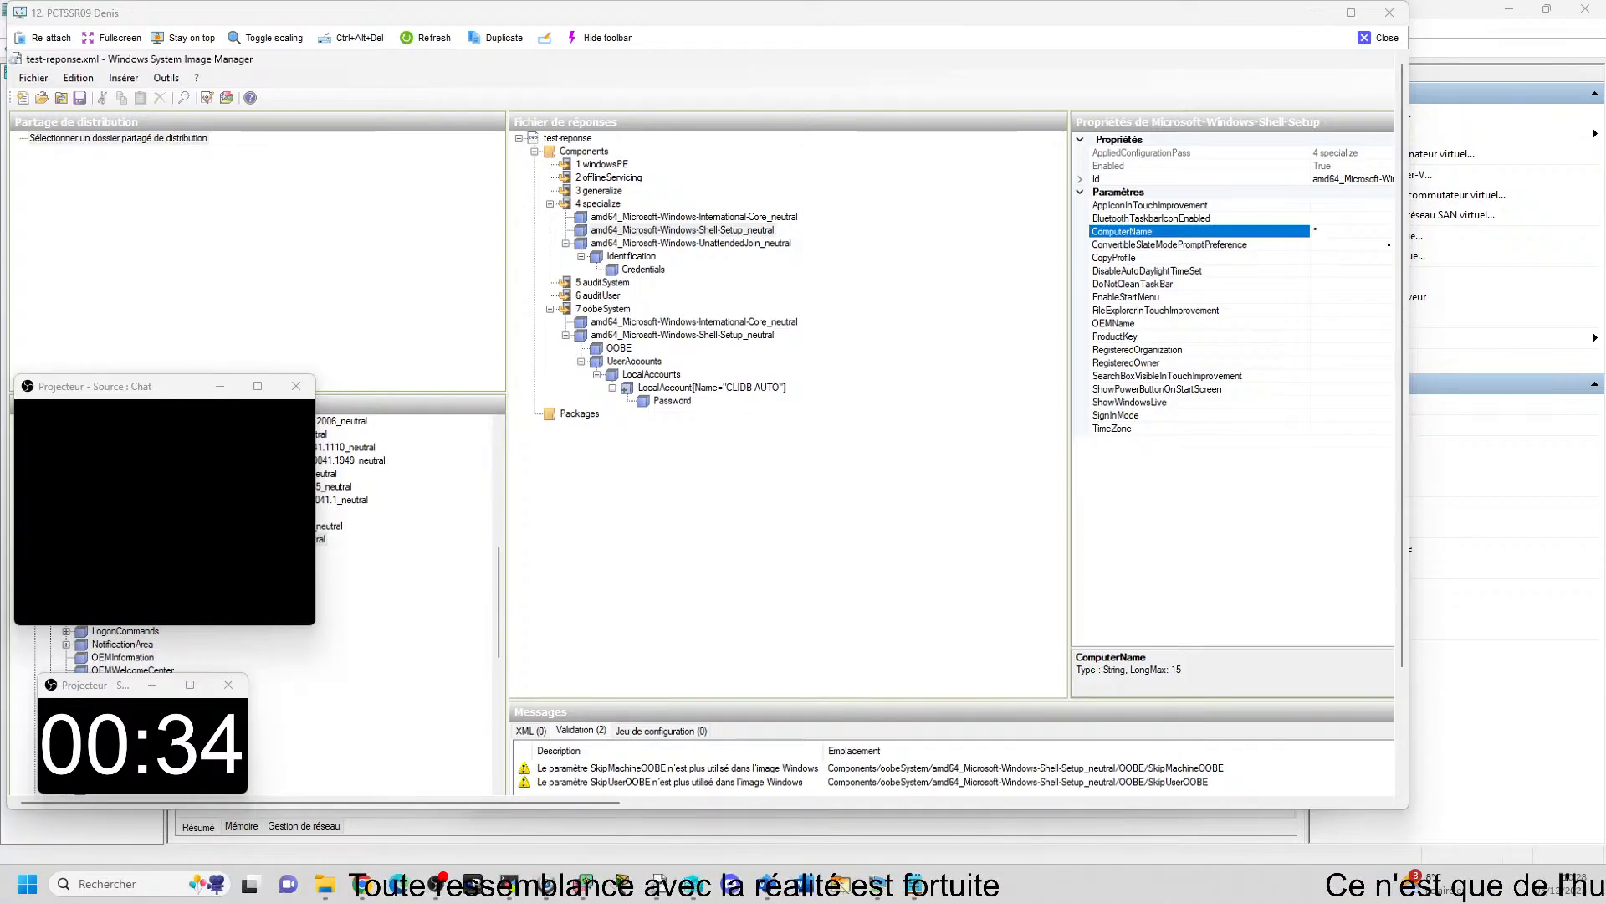
{"action": "key", "text": "BackSpace"}
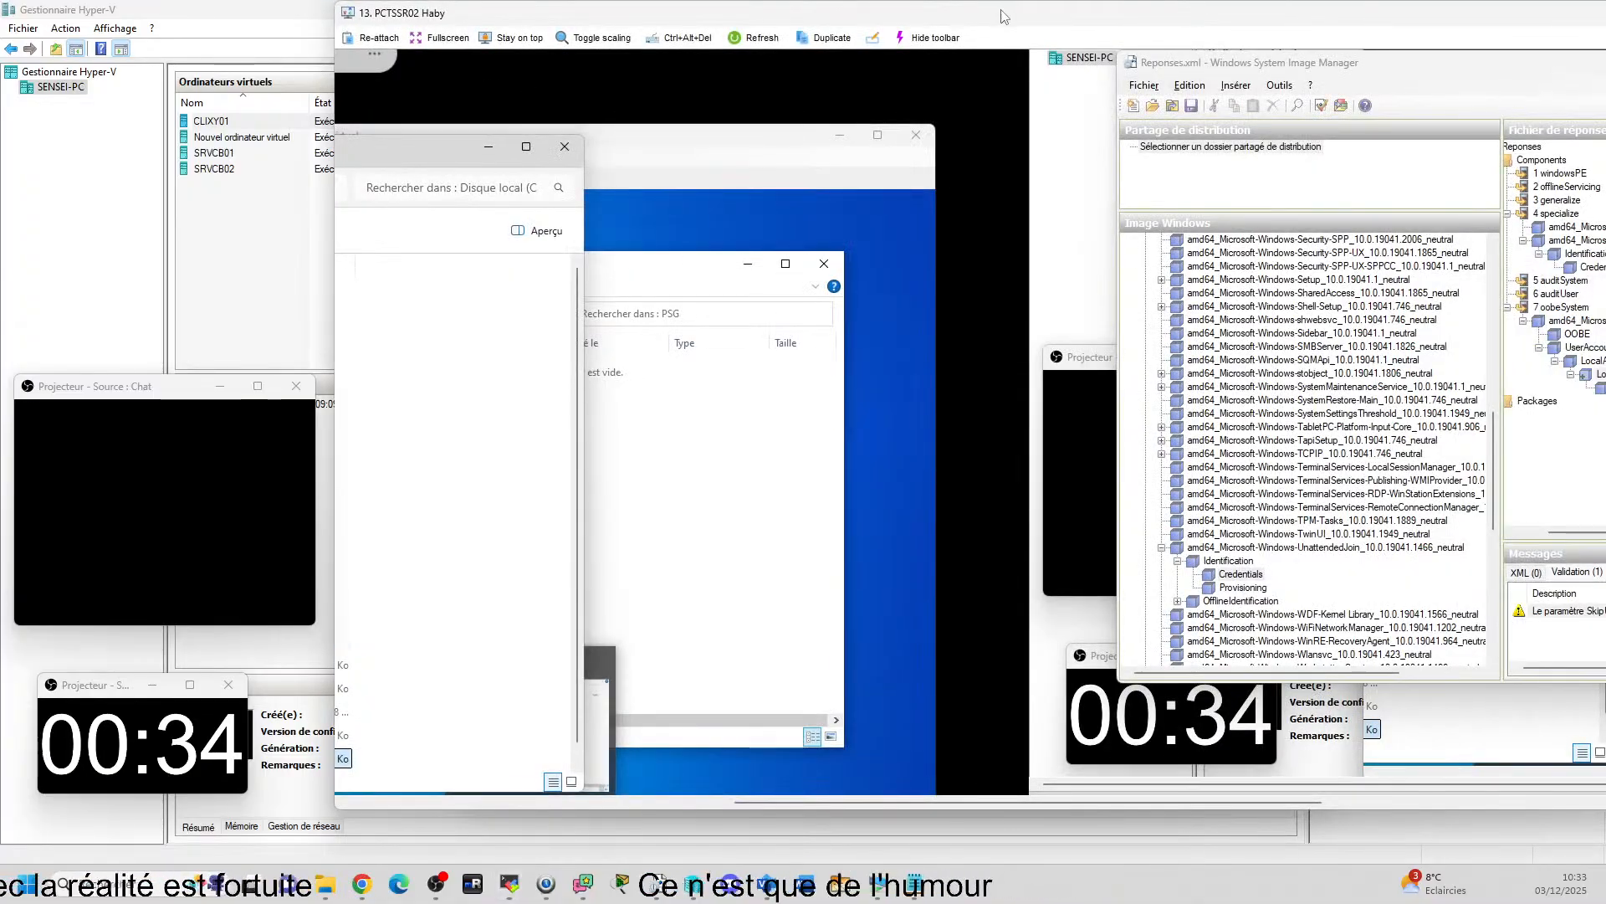
Maximize PCTSSR02's remote session and revert the deprecated SkipUserOOBE setting in the OOBE component of Reponses.xml.
{"action": "double_click", "coordinate": [1004, 17]}
{"action": "left_click_drag", "start_coordinate": [703, 858], "coordinate": [1057, 843]}
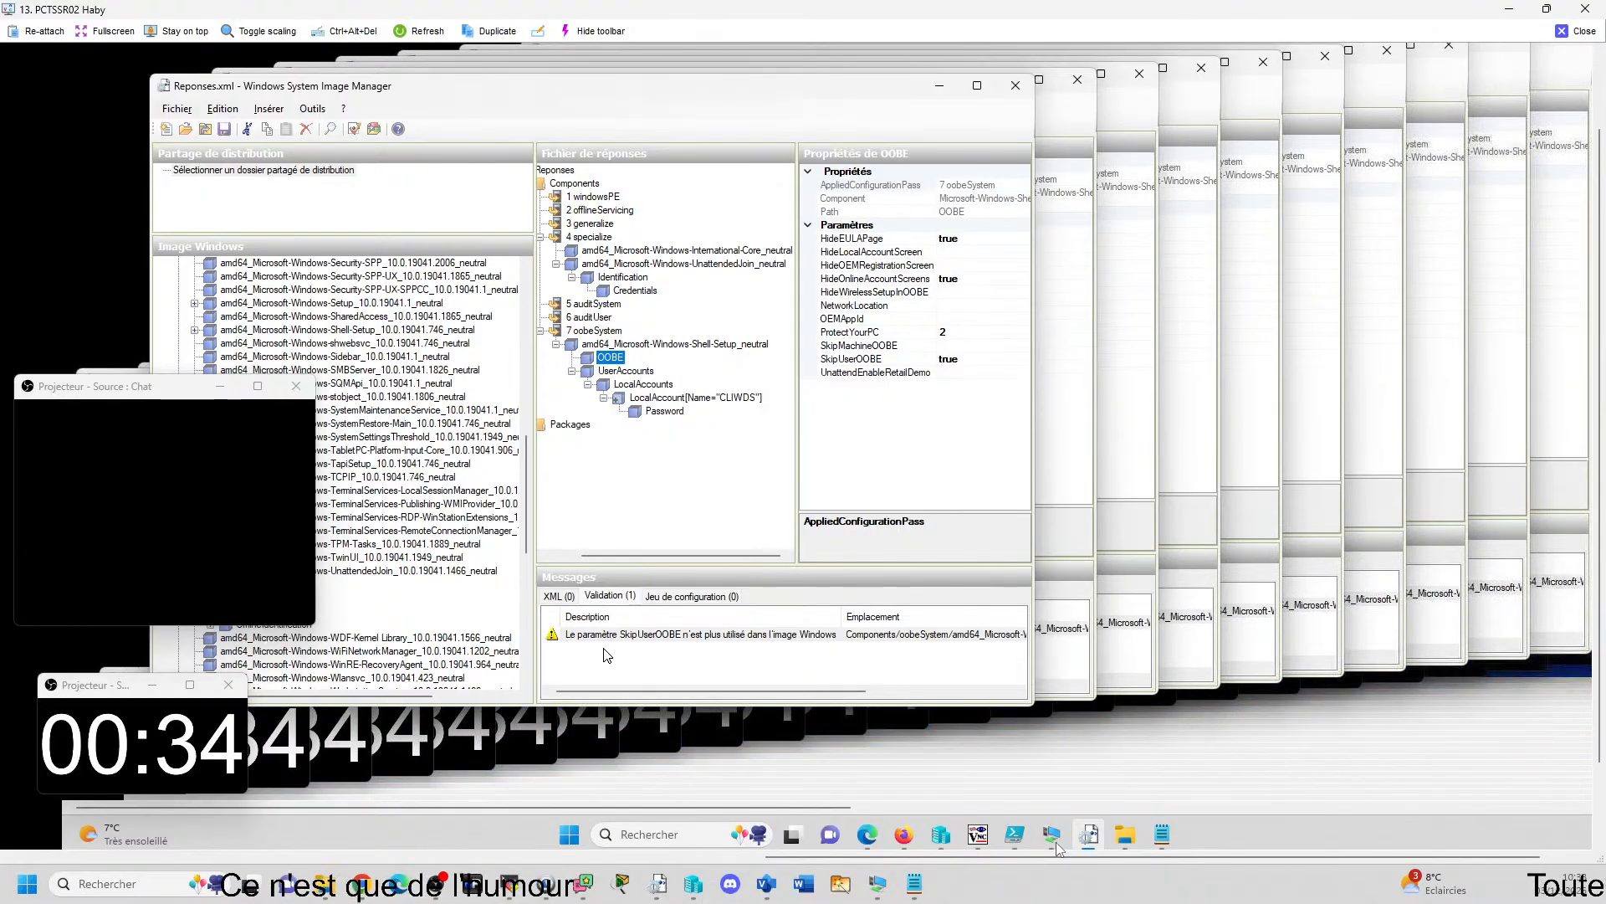
{"action": "left_click", "coordinate": [793, 636]}
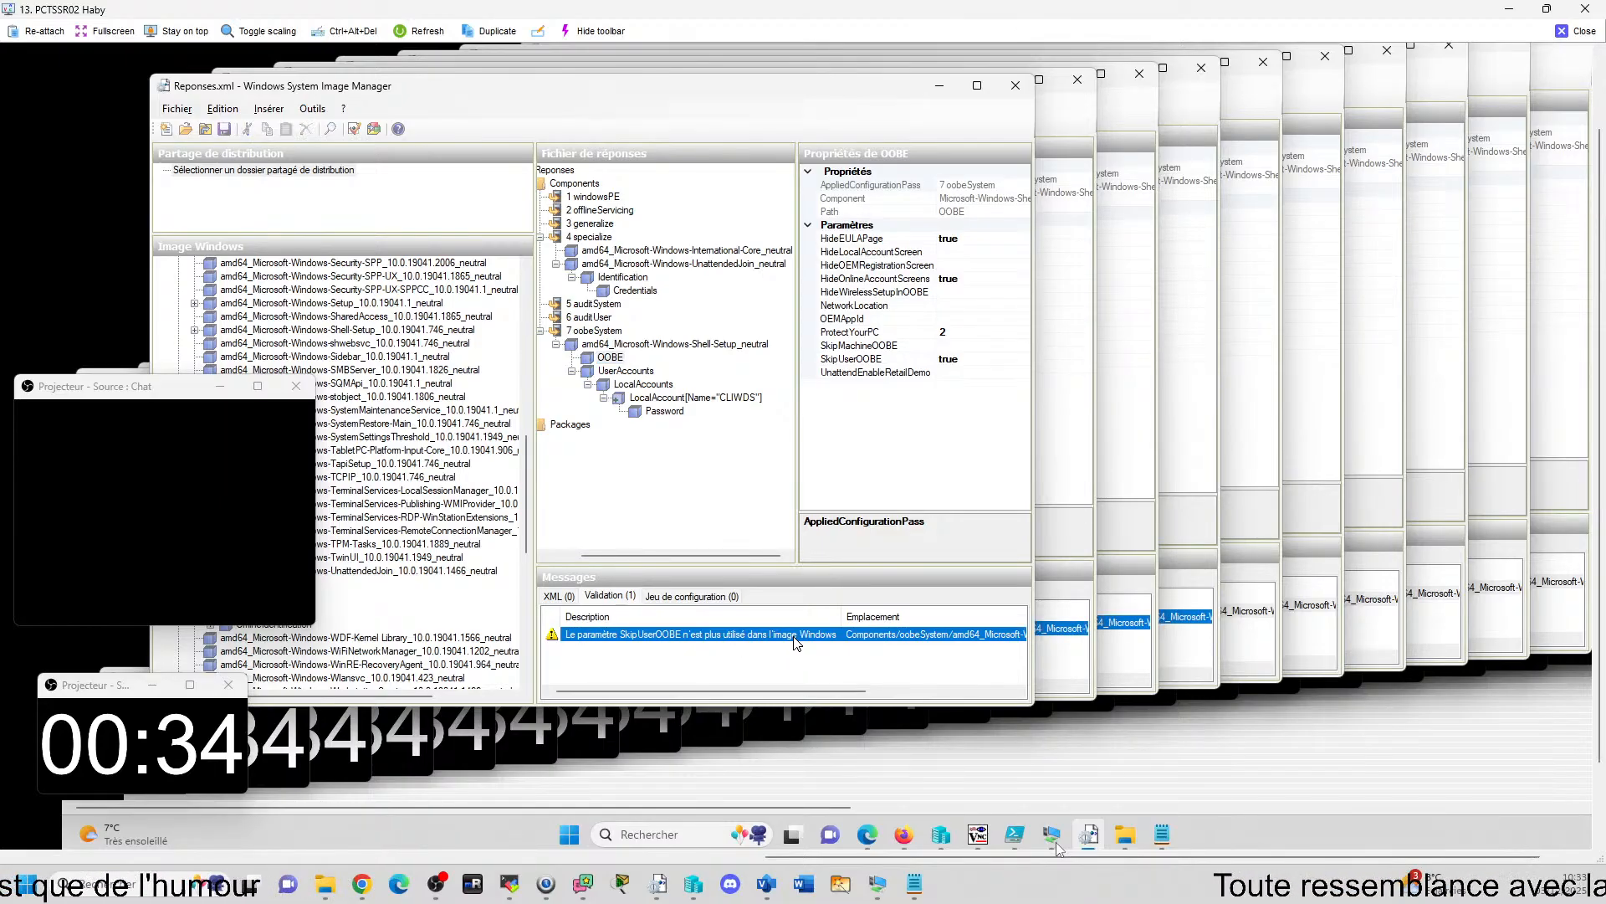
{"action": "left_click", "coordinate": [955, 358]}
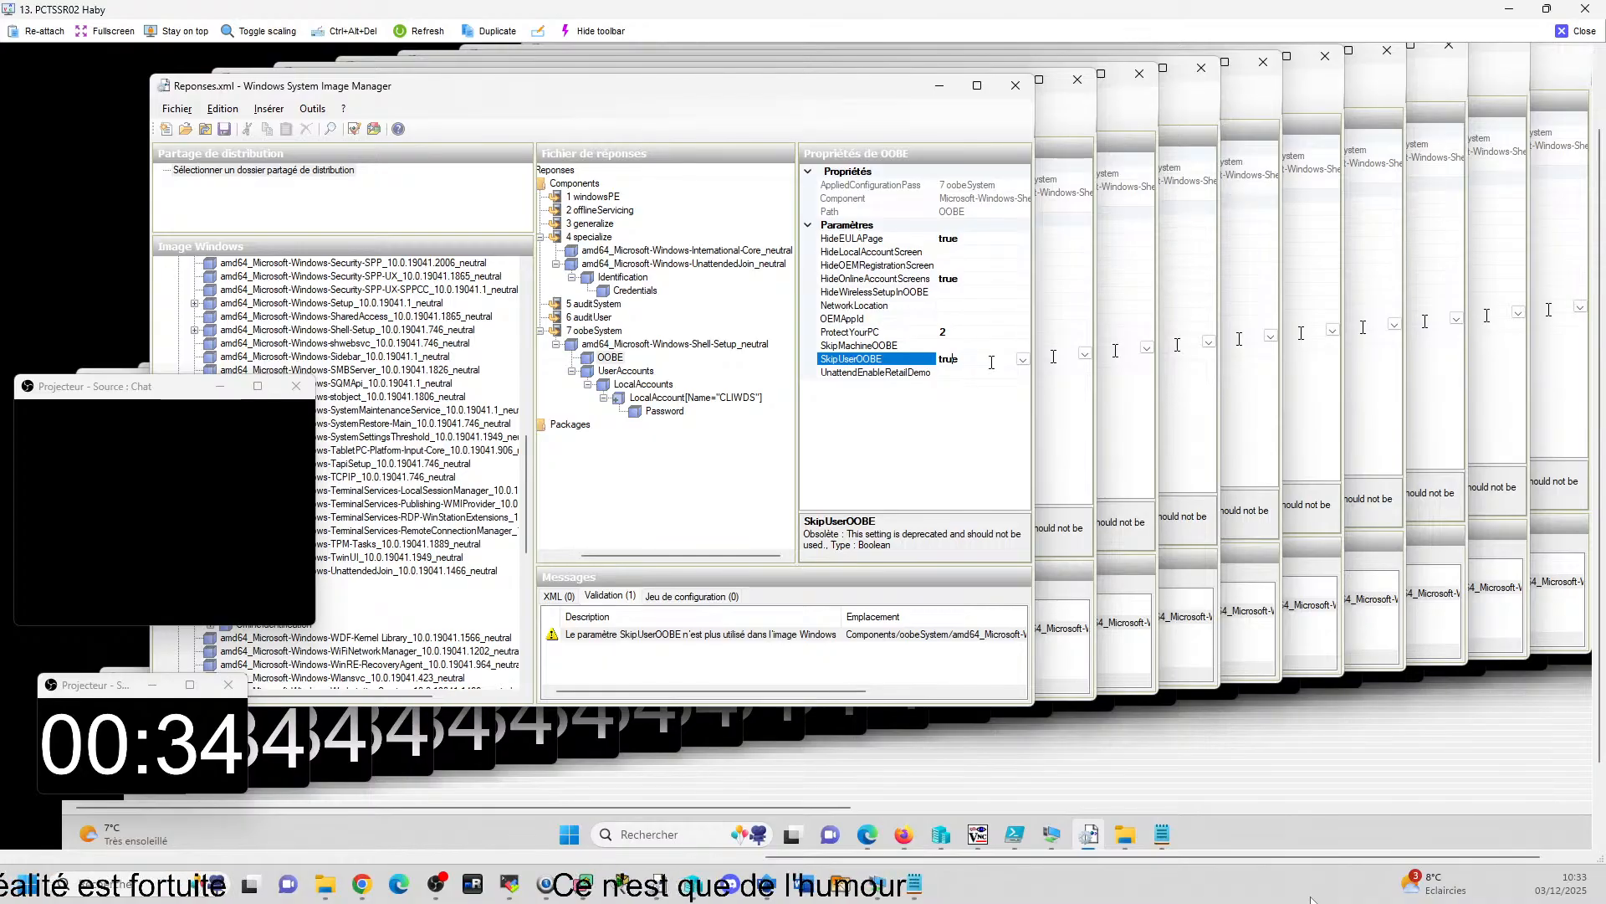
{"action": "right_click", "coordinate": [931, 365]}
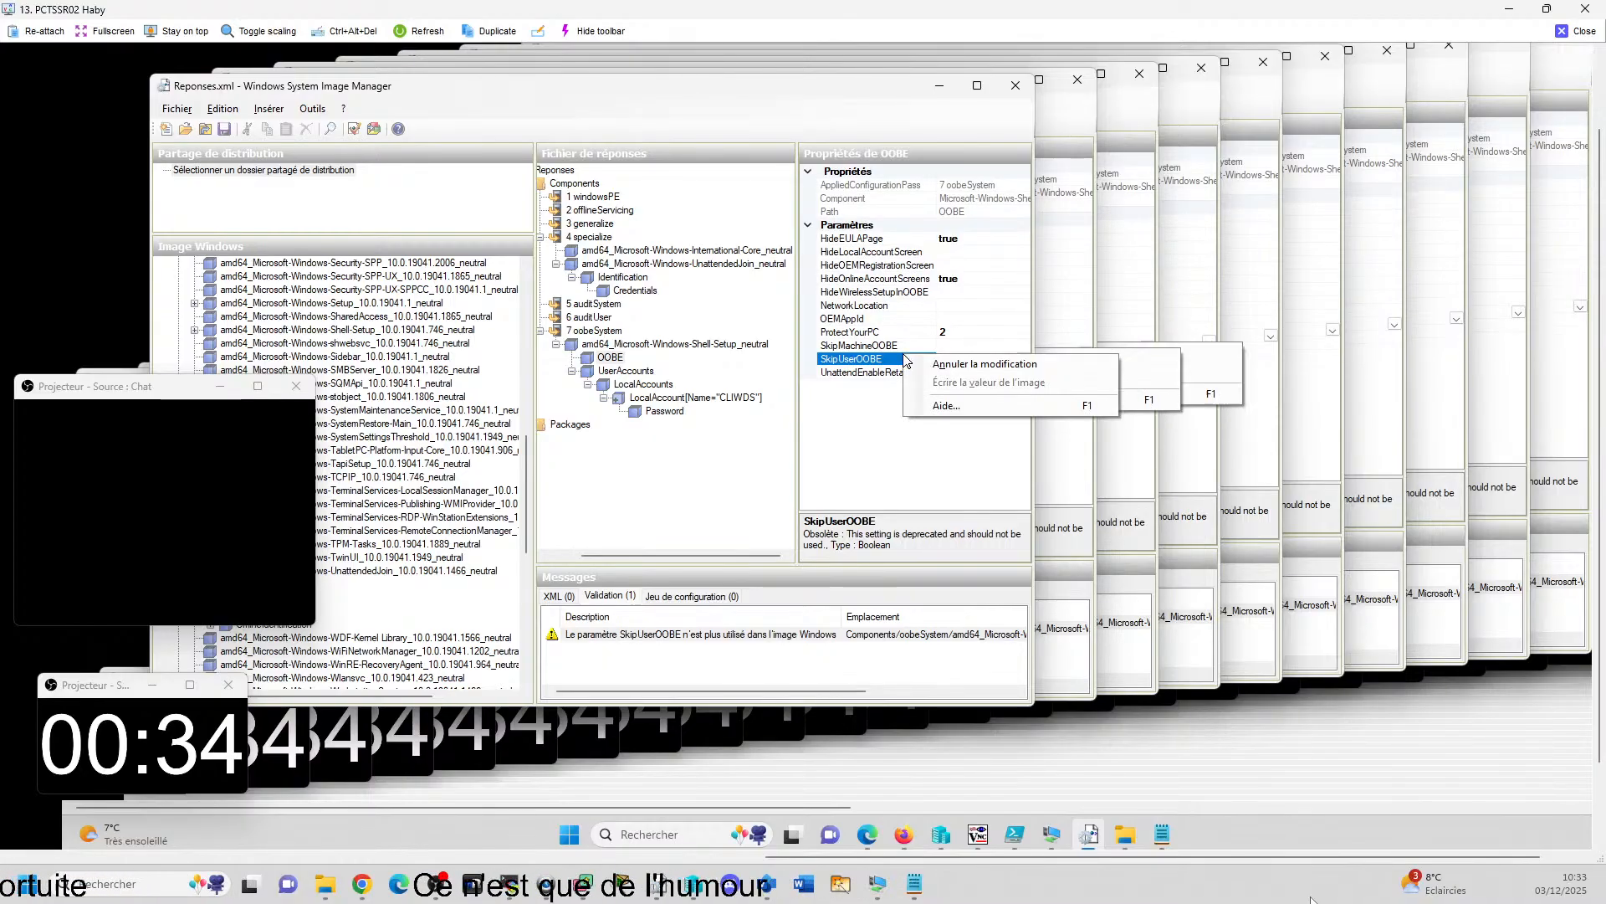
{"action": "left_click", "coordinate": [943, 381]}
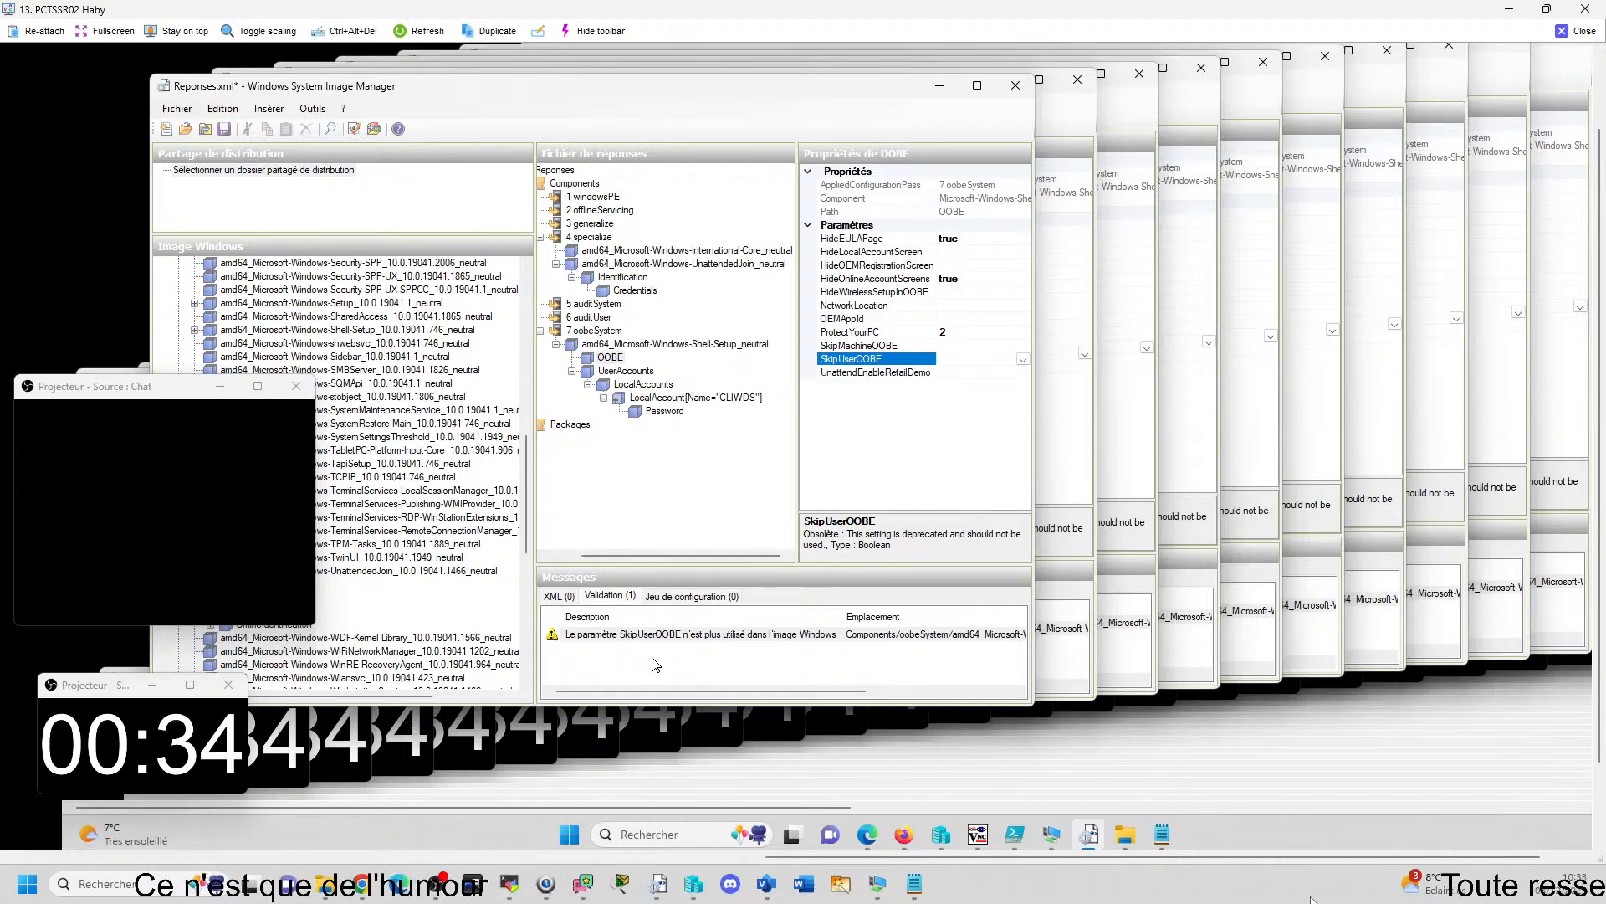
Recheck the SkipUserOOBE validation message against the OOBE and UserAccounts components, and close the PCTSSR02 remote session.
{"action": "left_click", "coordinate": [694, 524]}
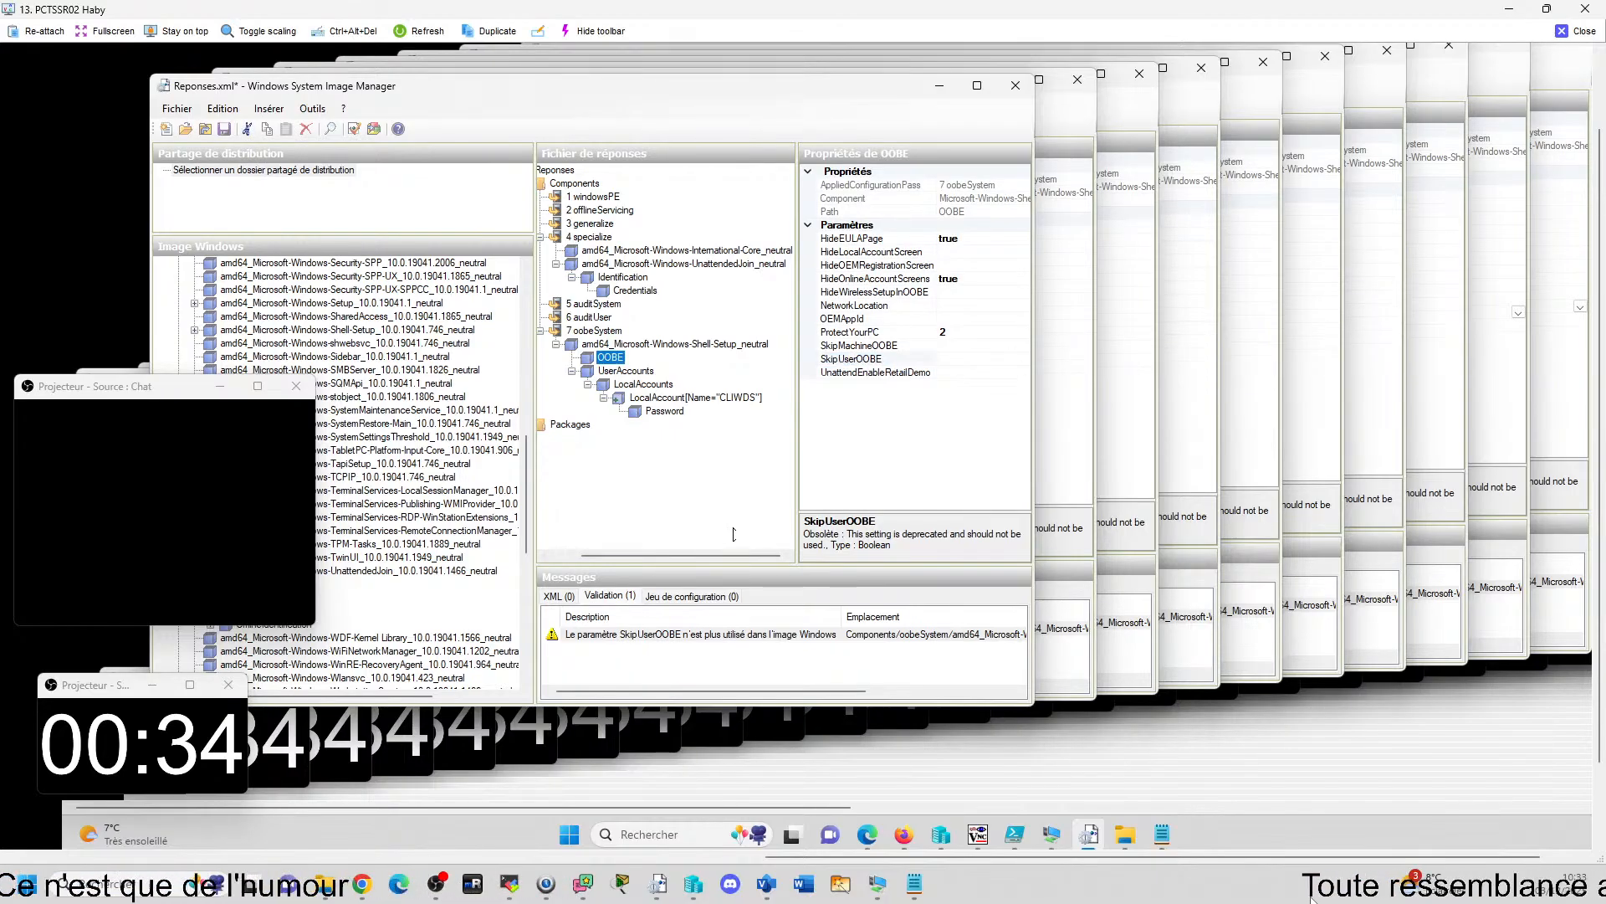
{"action": "left_click", "coordinate": [628, 374]}
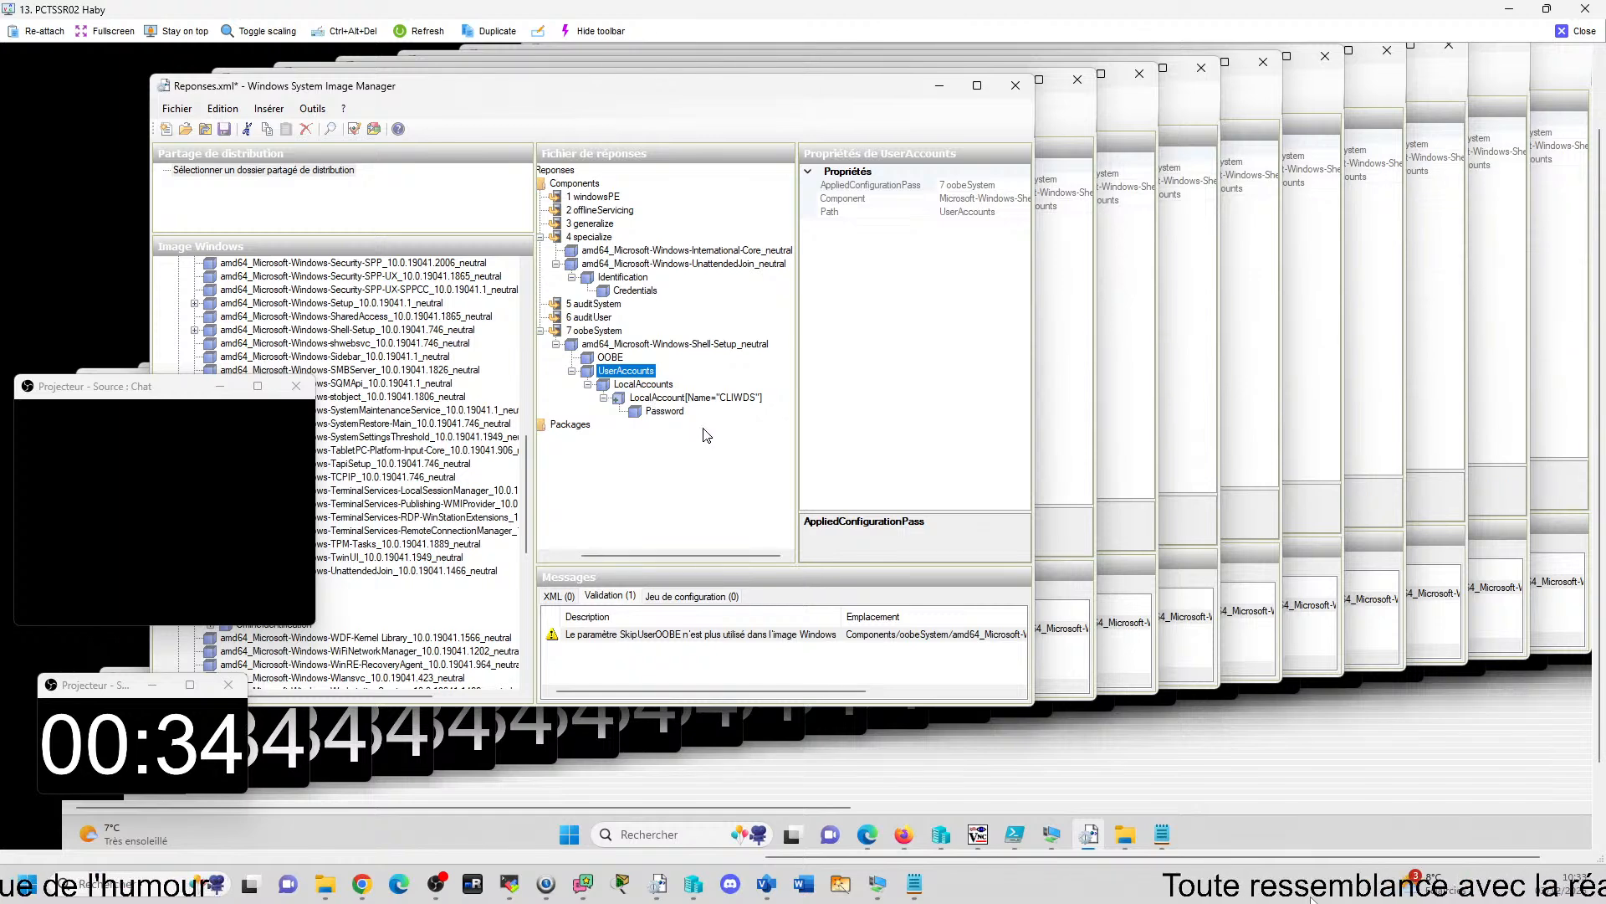
{"action": "left_click", "coordinate": [707, 634]}
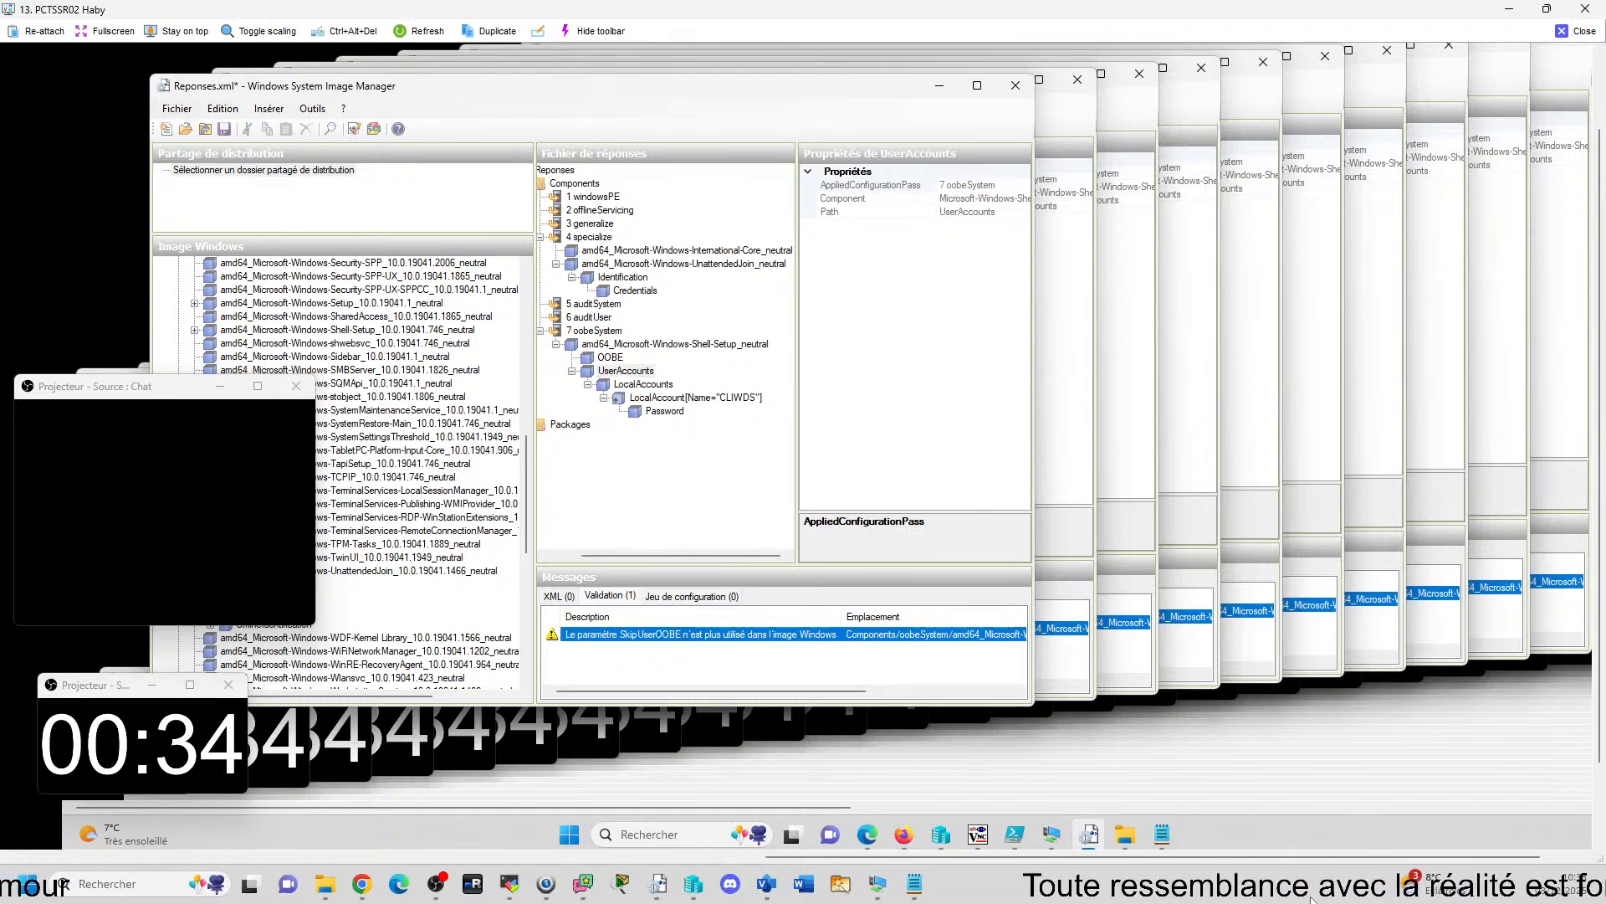
{"action": "left_click", "coordinate": [603, 368]}
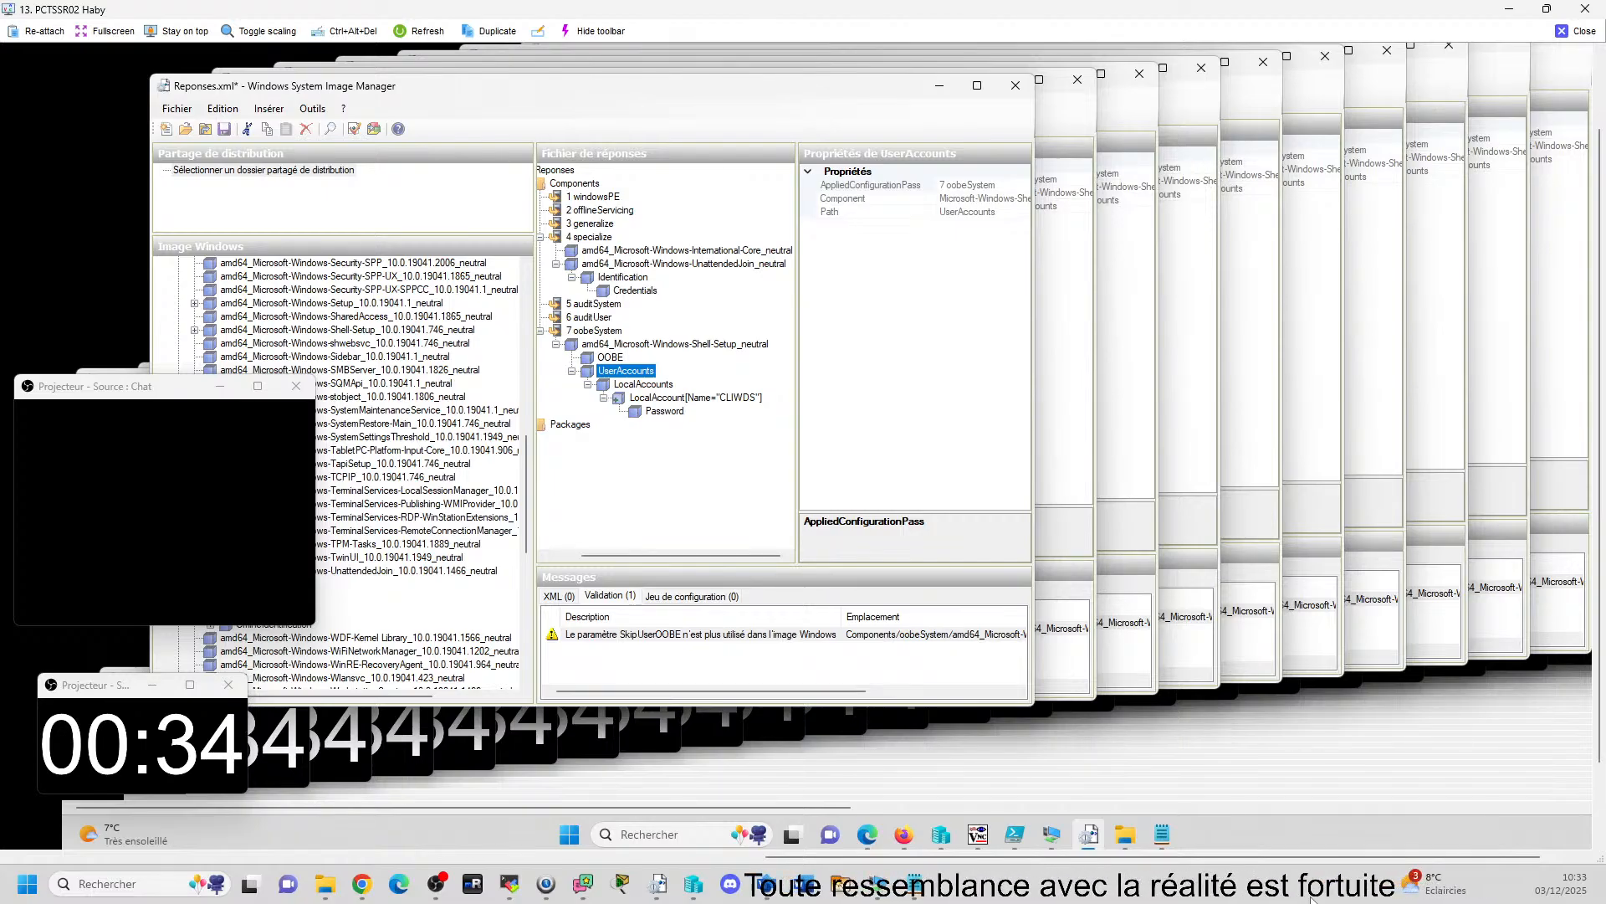
{"action": "key", "text": "alt+Tab"}
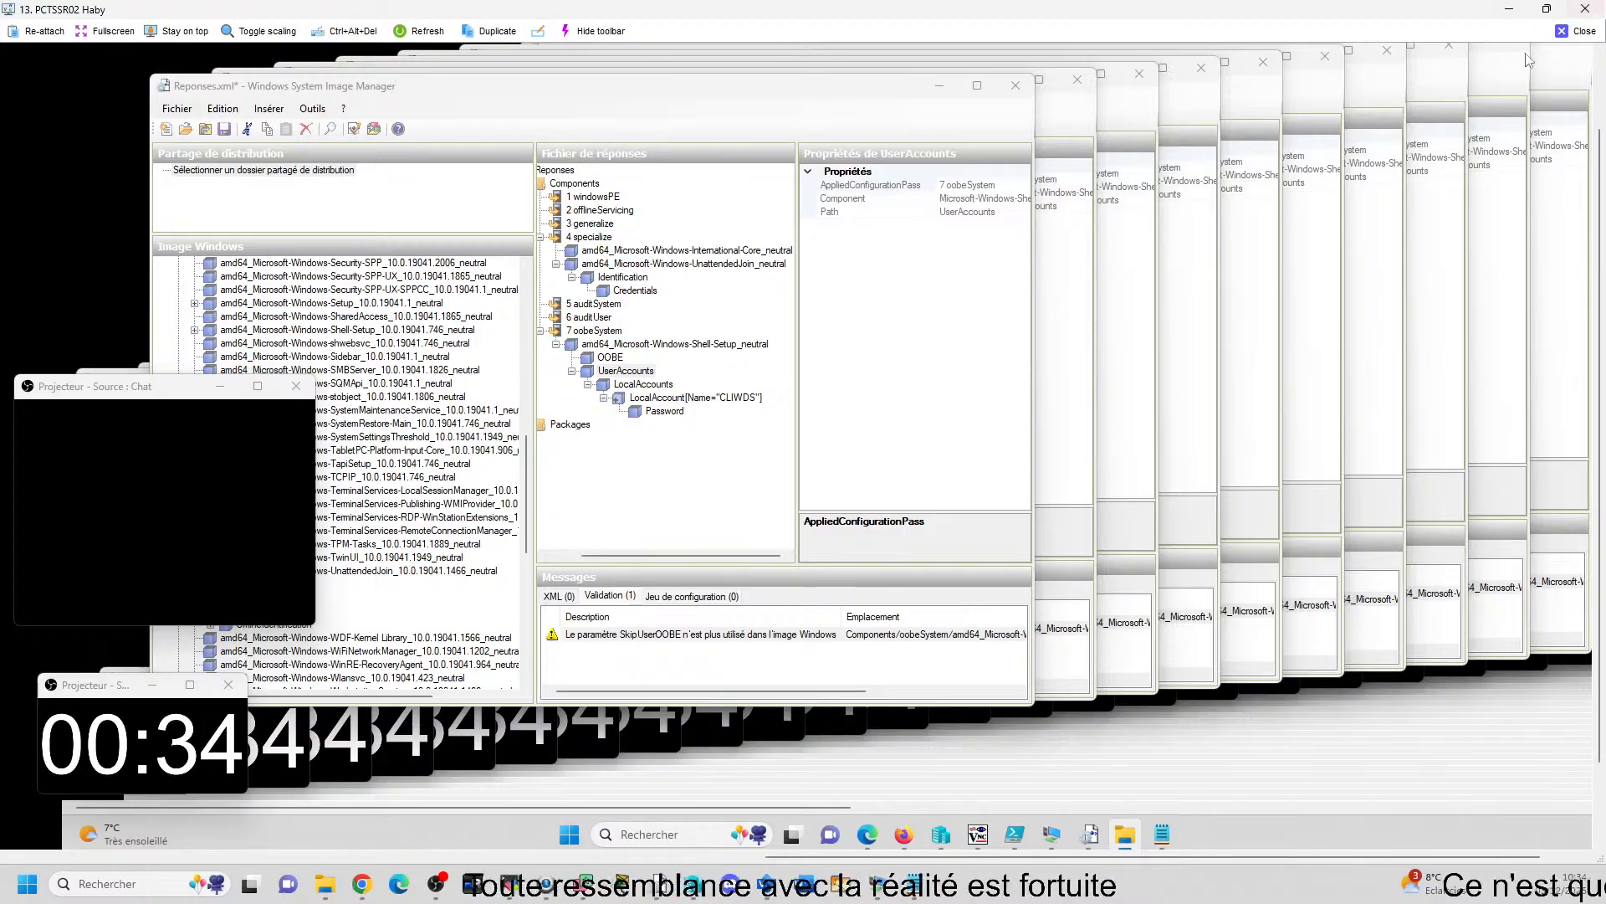
{"action": "left_click", "coordinate": [1564, 33]}
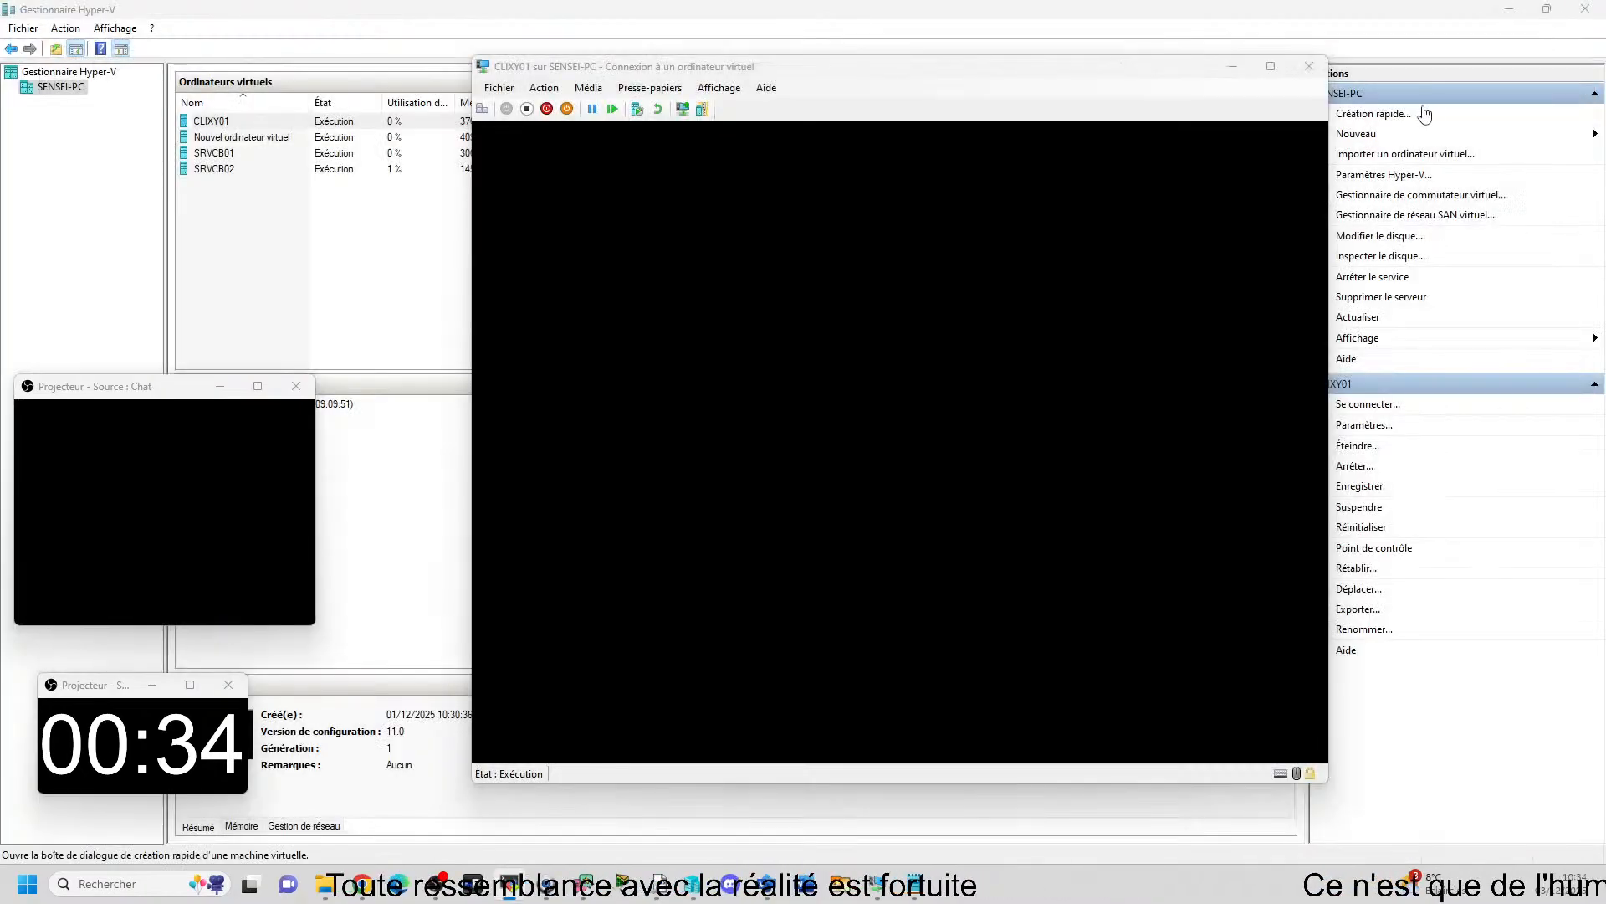